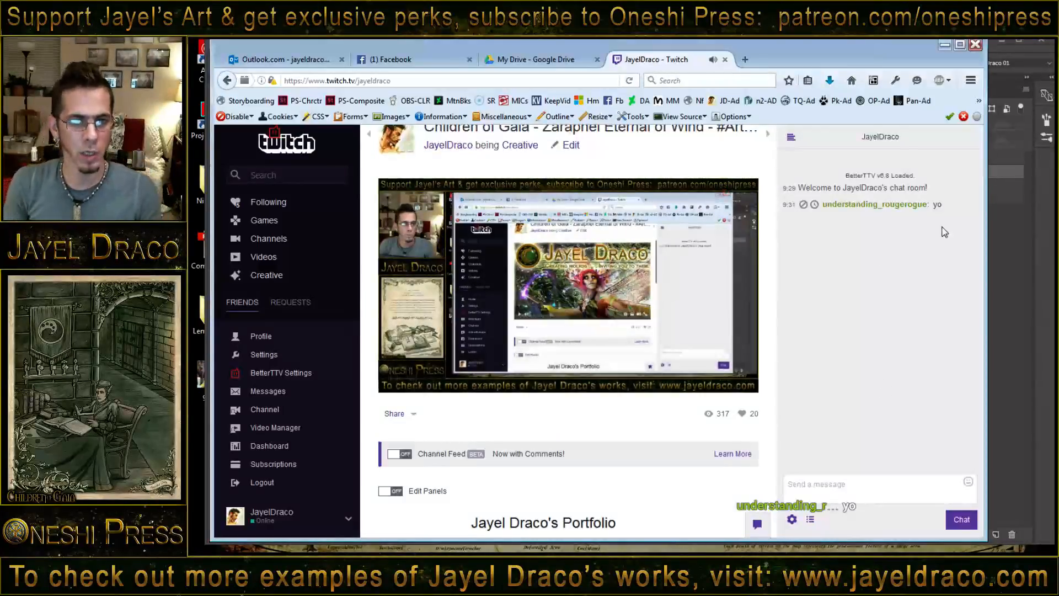
# - Pause the live stream preview and check the channel's viewer list and chat room list
pyautogui.click(394, 379)
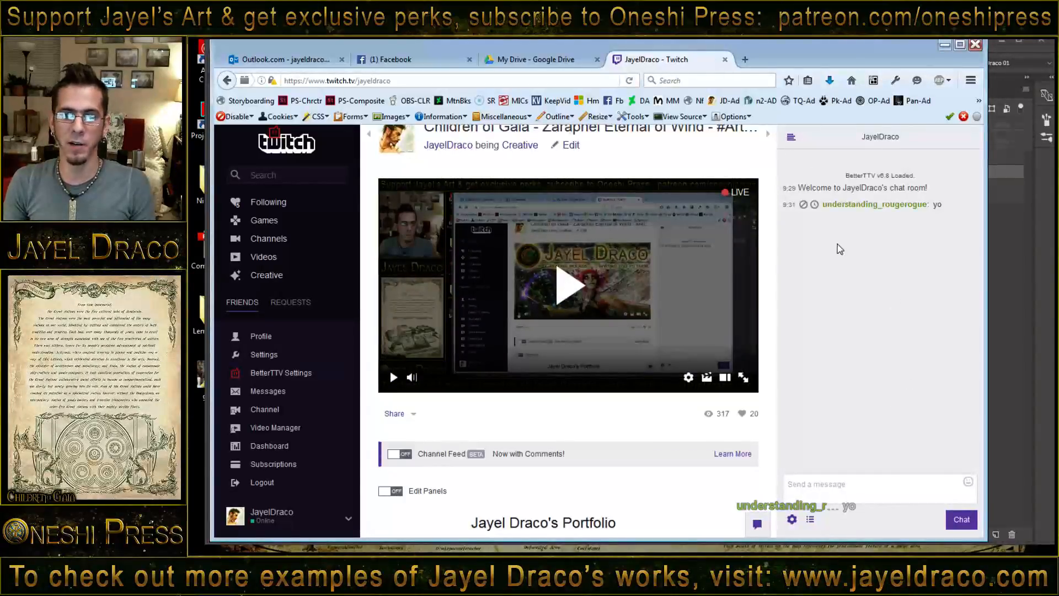
pyautogui.click(809, 519)
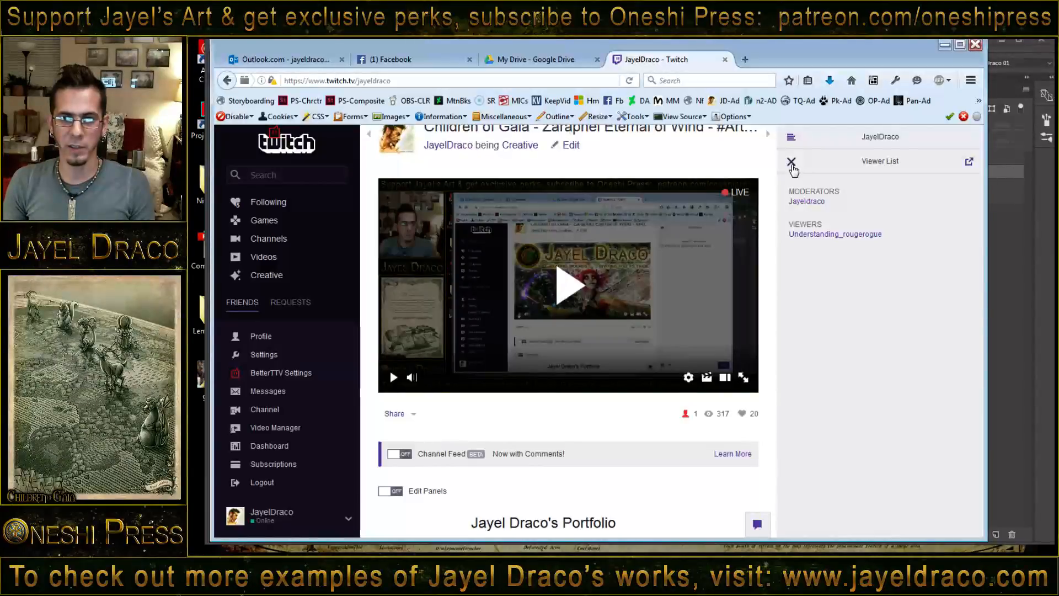
pyautogui.click(791, 163)
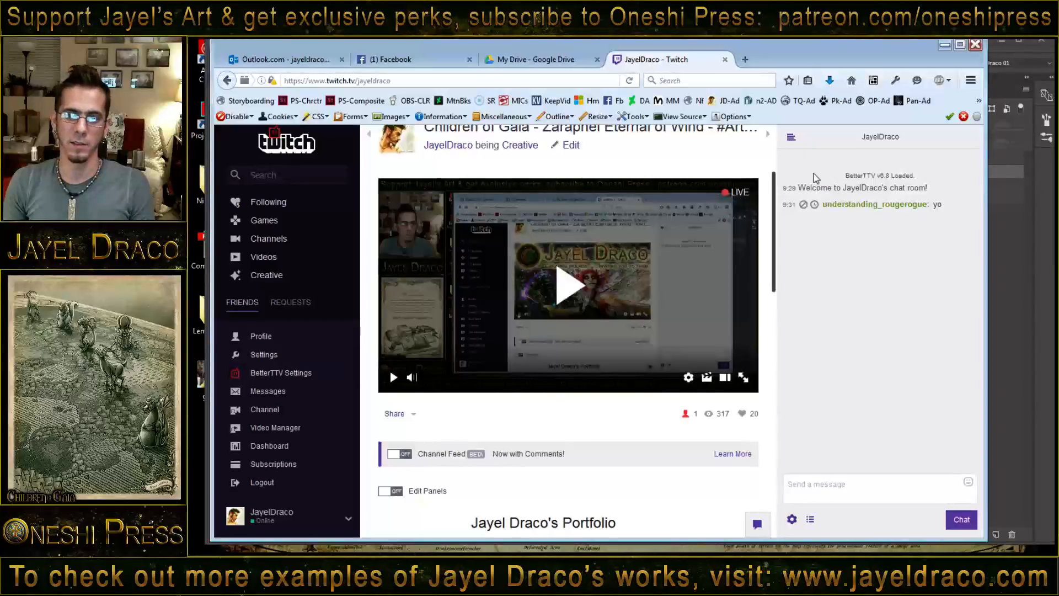
pyautogui.click(793, 137)
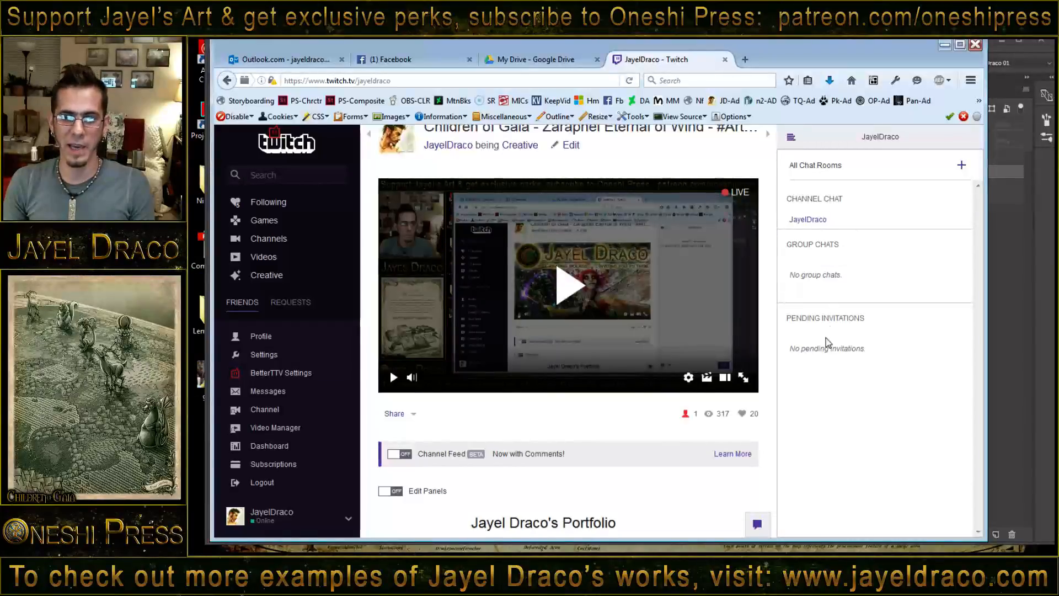
pyautogui.click(791, 137)
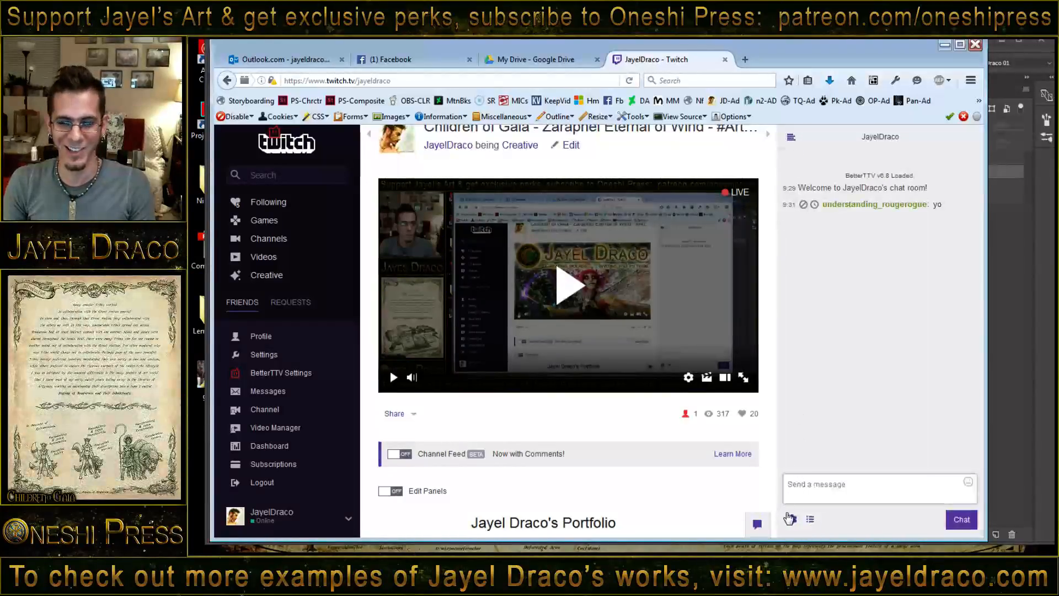
# - Pop the channel chat out of the Twitch page and switch to Eternal-Zaraphel.psd in Photoshop
pyautogui.click(792, 520)
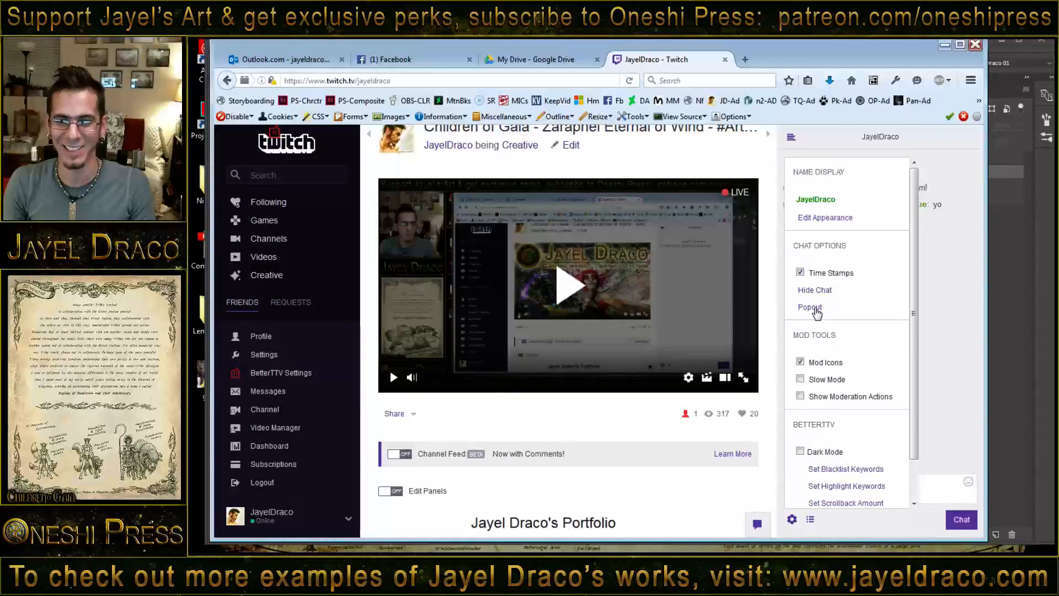
pyautogui.click(945, 46)
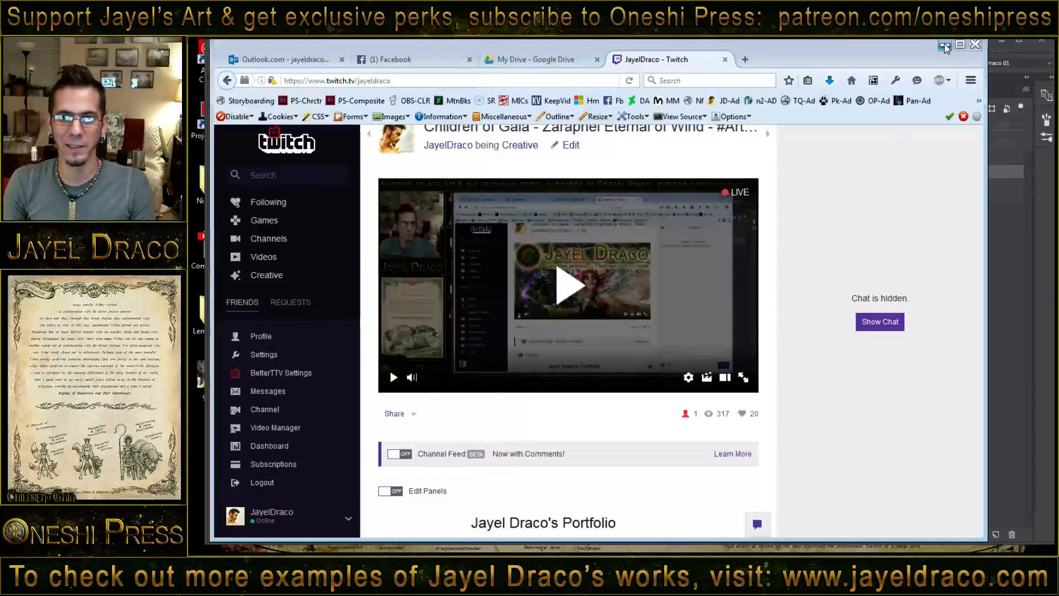
pyautogui.click(752, 83)
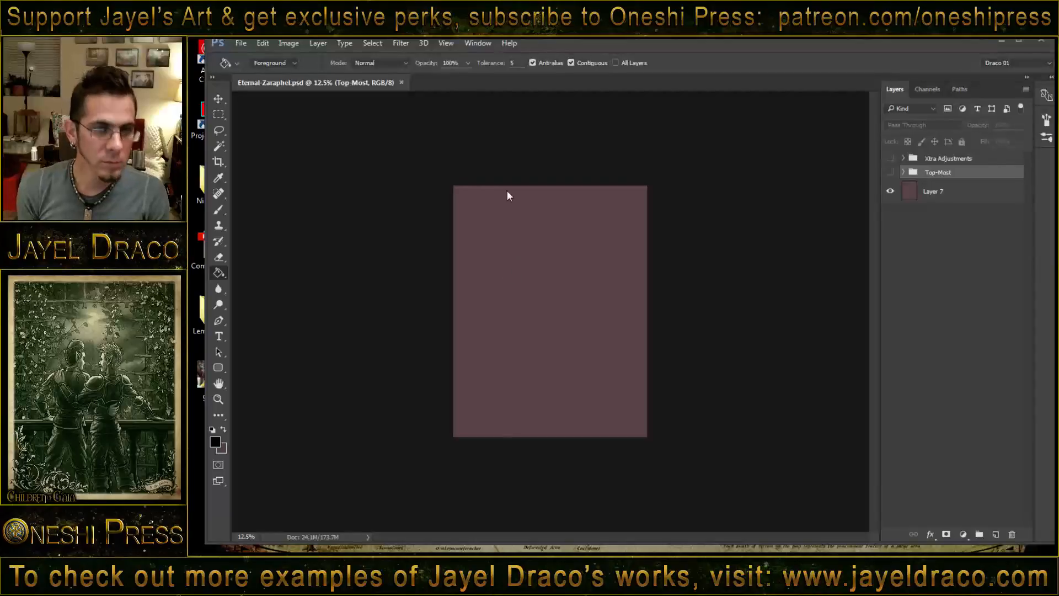
# - Ready the Brush tool on Layer 7 with the mauve as foreground colour and black as background colour
pyautogui.press('b')
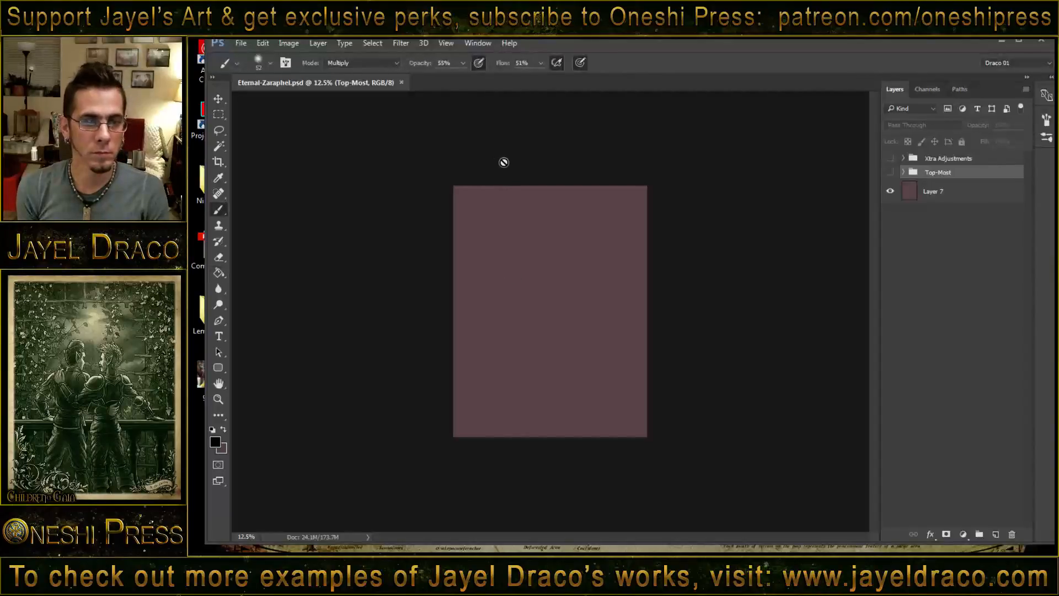
pyautogui.click(922, 193)
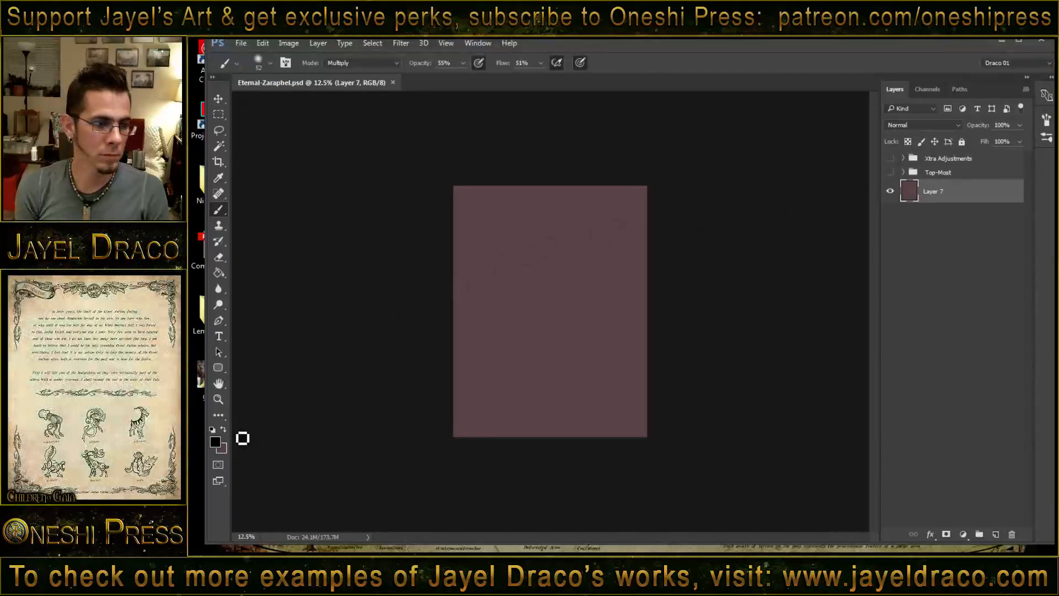
pyautogui.click(224, 428)
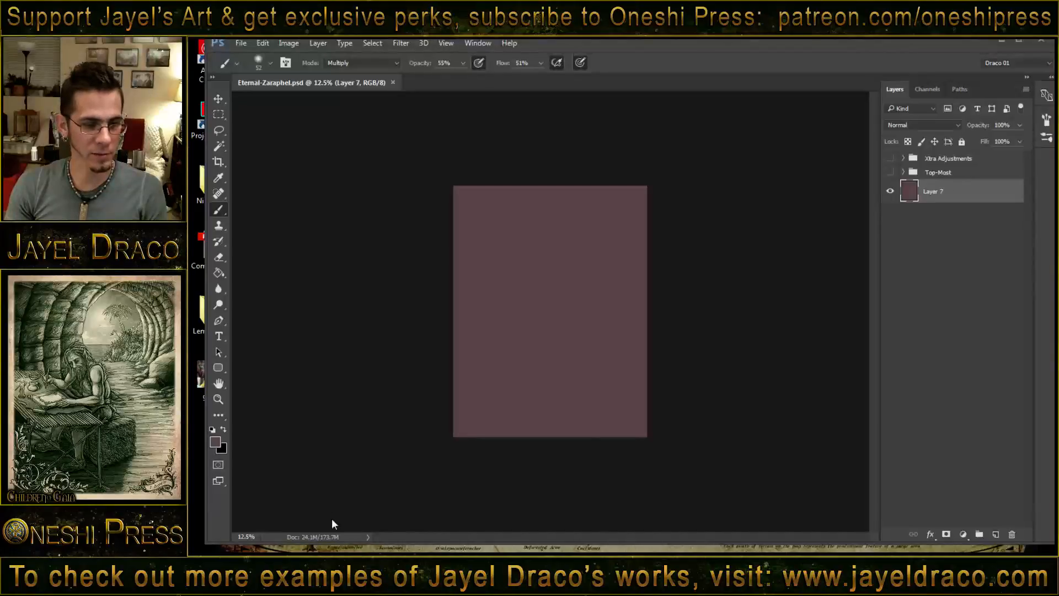
# - Bring the Twitch browser window forward and move it off this screen, clear of the Photoshop canvas
pyautogui.click(313, 517)
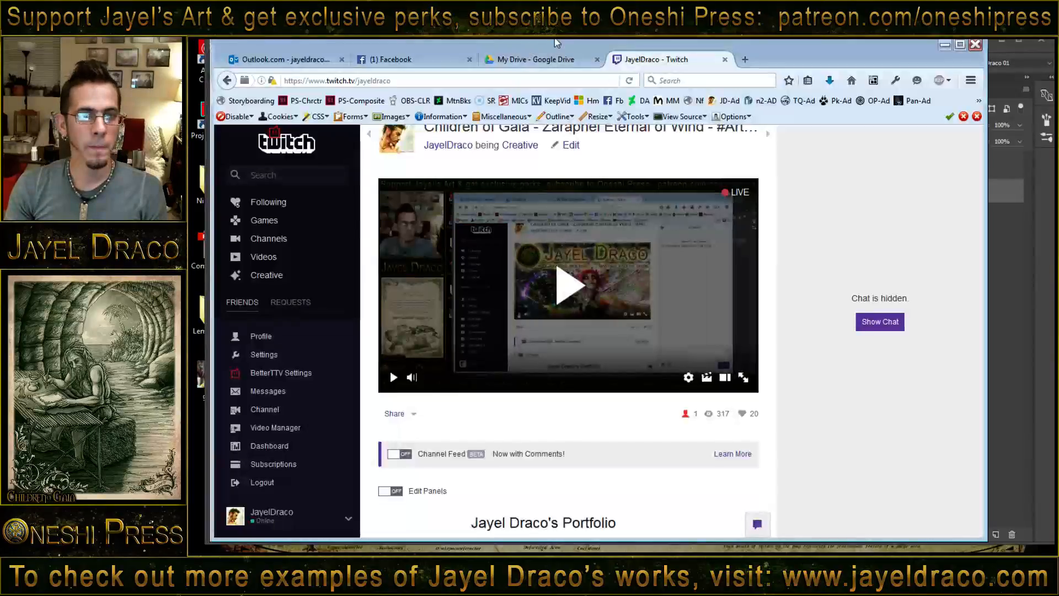
pyautogui.moveTo(574, 45); pyautogui.dragTo(1058, 39)
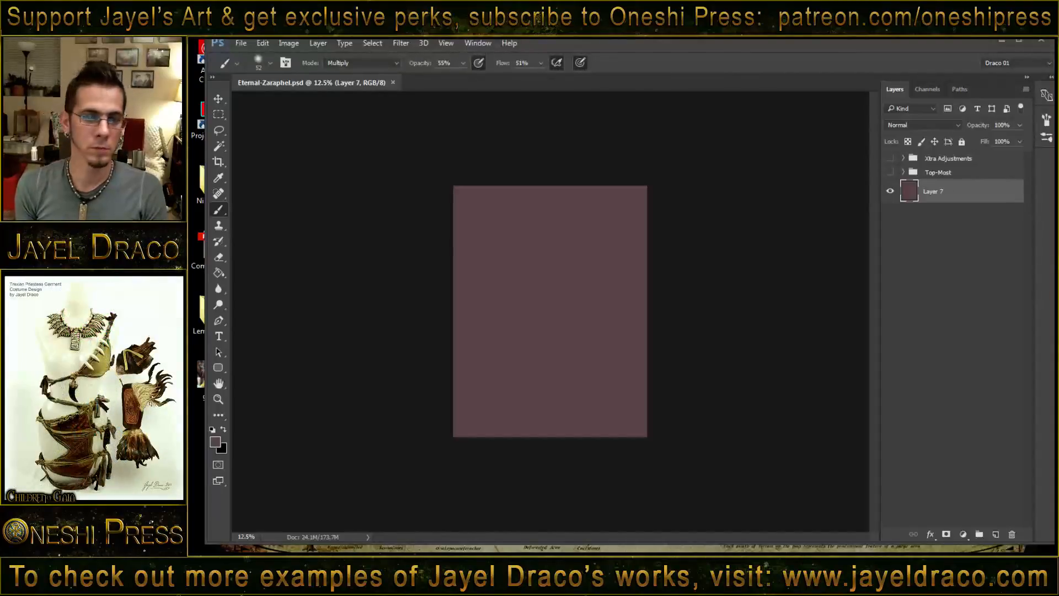
# - Brush faint guide strokes mid-canvas on Layer 7 for a face's outer edges, nose bridge and one brow
pyautogui.click(520, 305)
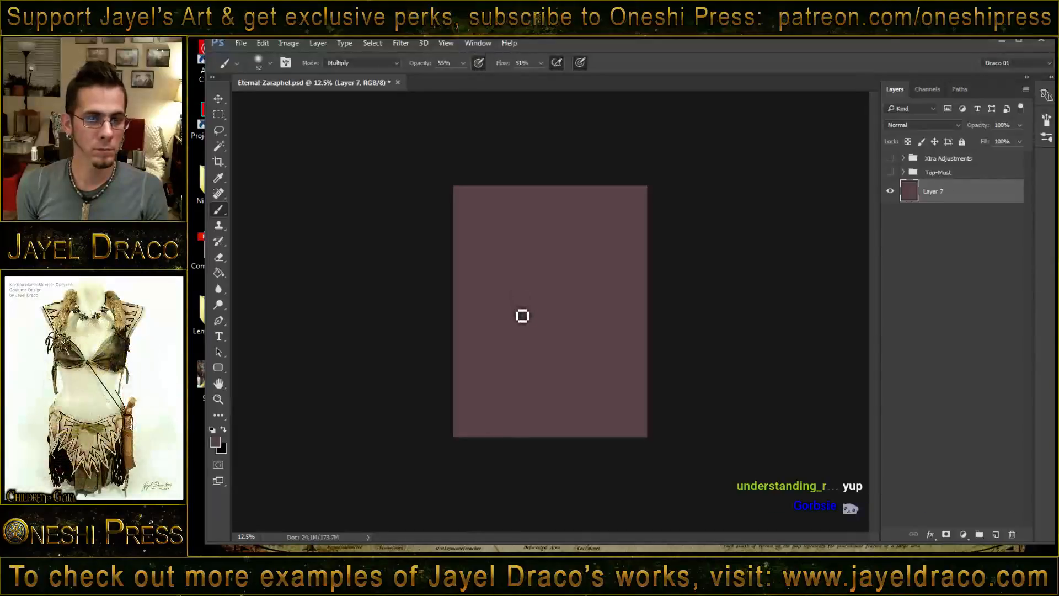
pyautogui.moveTo(517, 295); pyautogui.dragTo(522, 318)
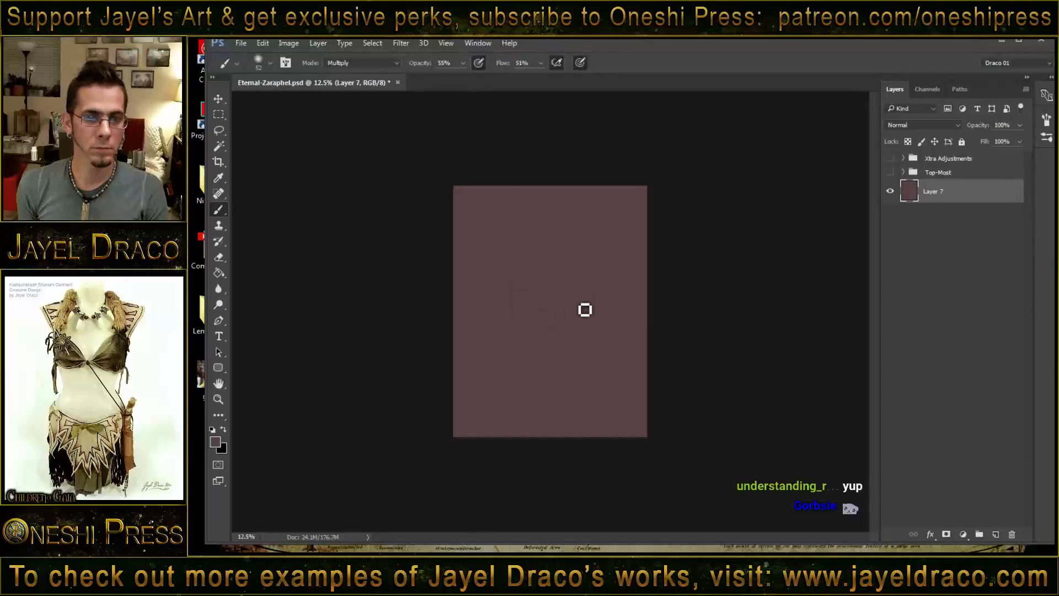
pyautogui.moveTo(579, 290); pyautogui.dragTo(581, 309)
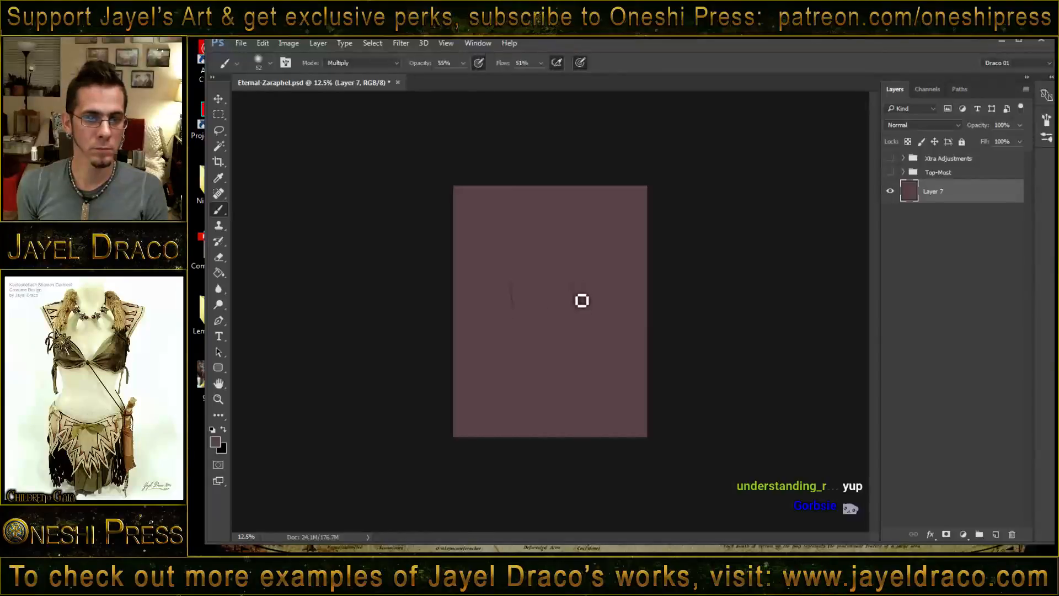
pyautogui.moveTo(522, 292); pyautogui.dragTo(522, 311)
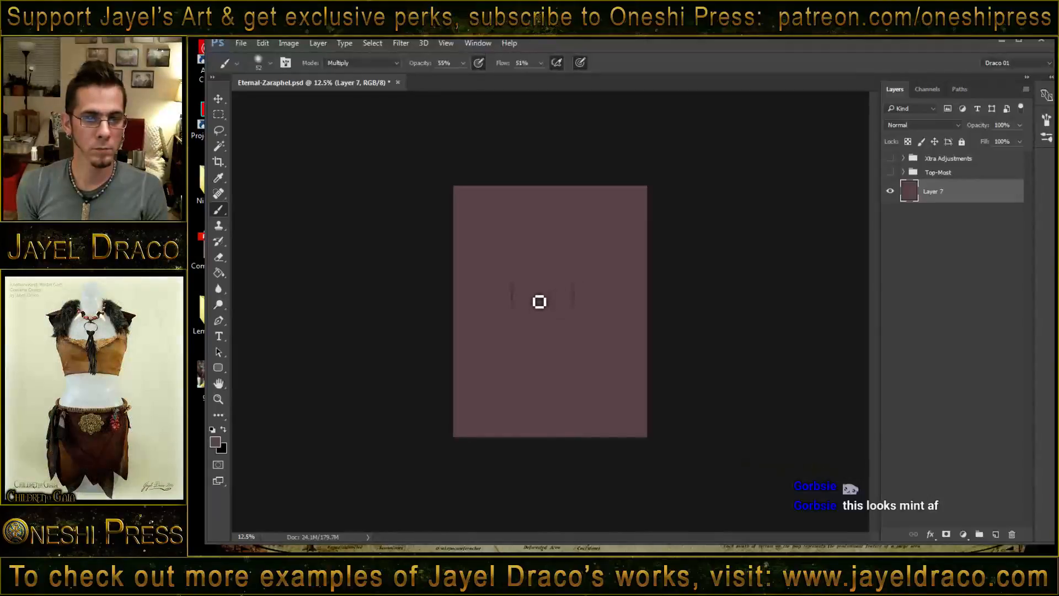
pyautogui.moveTo(538, 317); pyautogui.dragTo(535, 326)
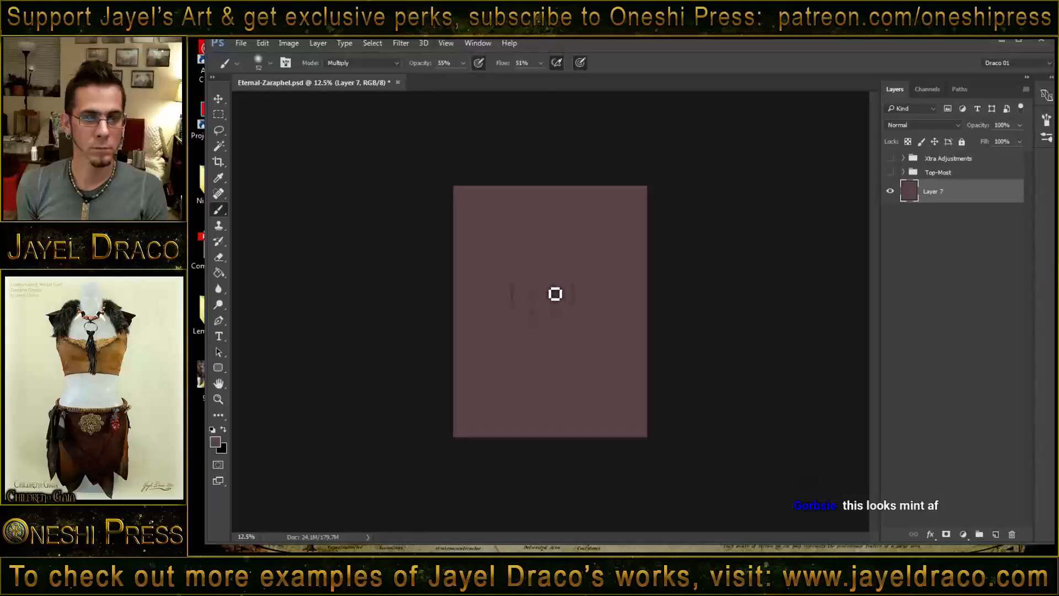
pyautogui.moveTo(552, 289); pyautogui.dragTo(563, 277)
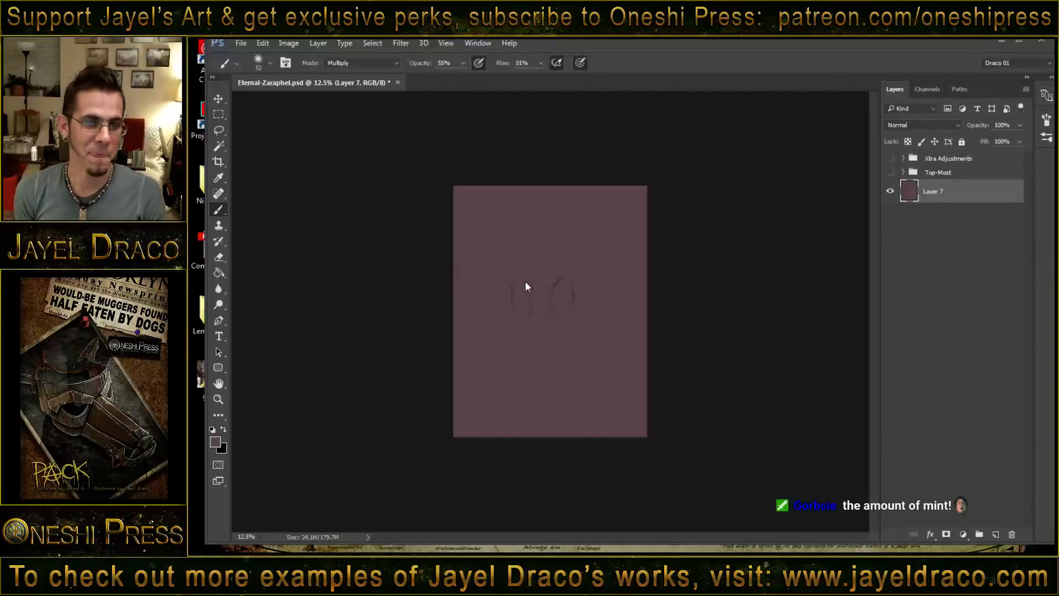
# - Sketch both slanting brow lines, the top of the nose bridge and the forehead creases above them
pyautogui.press('z')
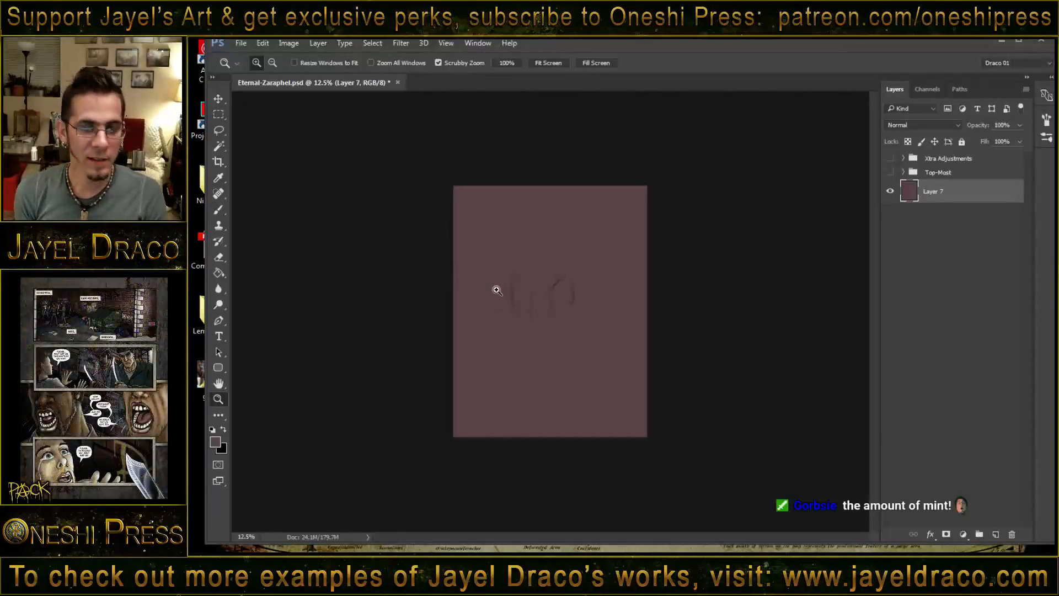
pyautogui.moveTo(497, 290); pyautogui.dragTo(525, 294)
pyautogui.press('b')
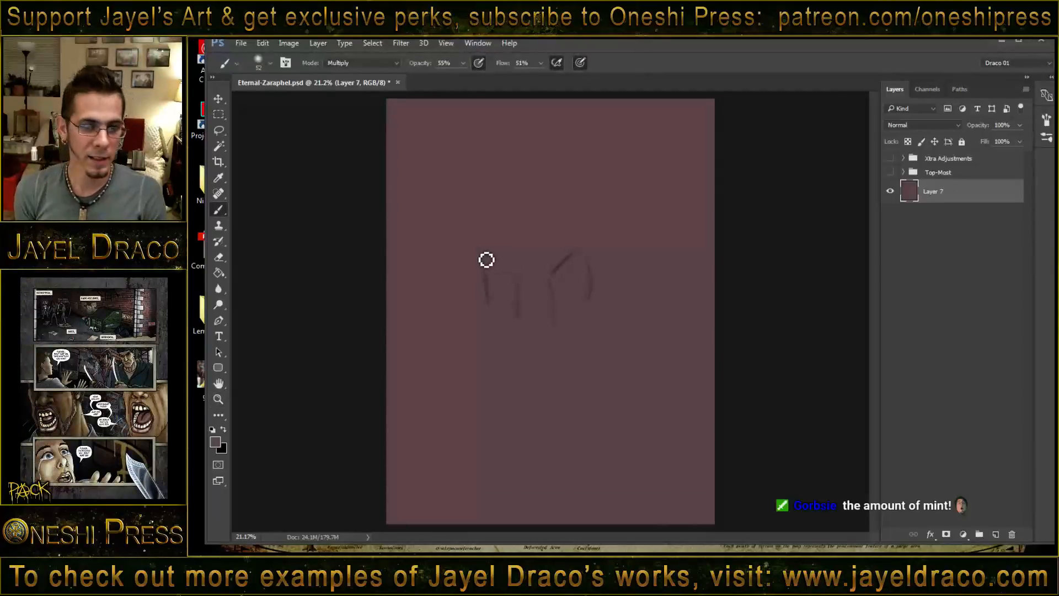
pyautogui.moveTo(482, 251); pyautogui.dragTo(517, 277)
pyautogui.moveTo(574, 254)
pyautogui.mouseDown()
pyautogui.moveTo(558, 285)
pyautogui.moveTo(590, 255)
pyautogui.moveTo(572, 270)
pyautogui.moveTo(585, 273)
pyautogui.moveTo(547, 268)
pyautogui.mouseUp()
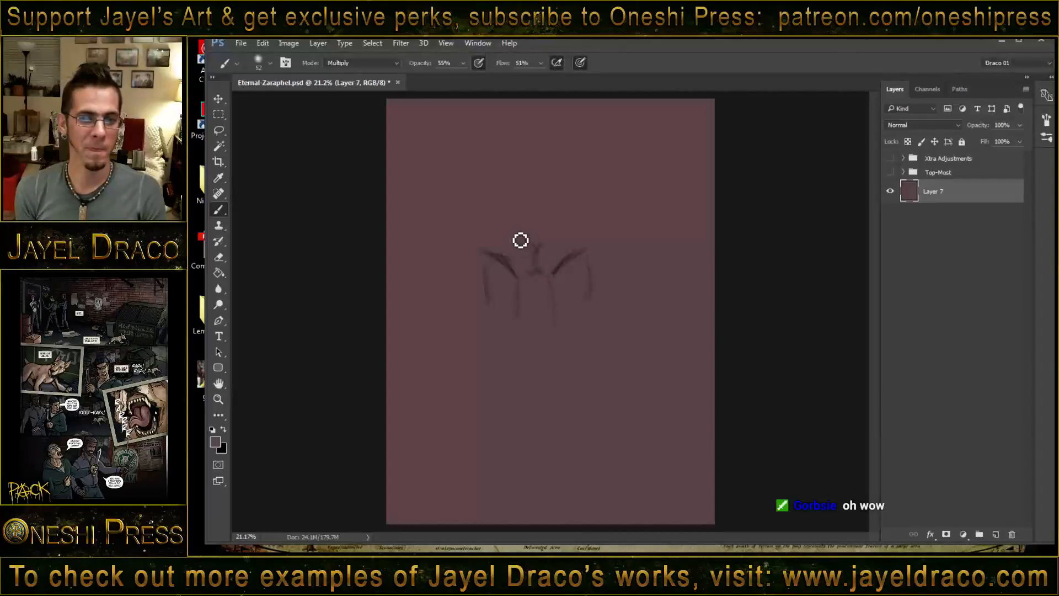
pyautogui.moveTo(534, 248); pyautogui.dragTo(501, 239)
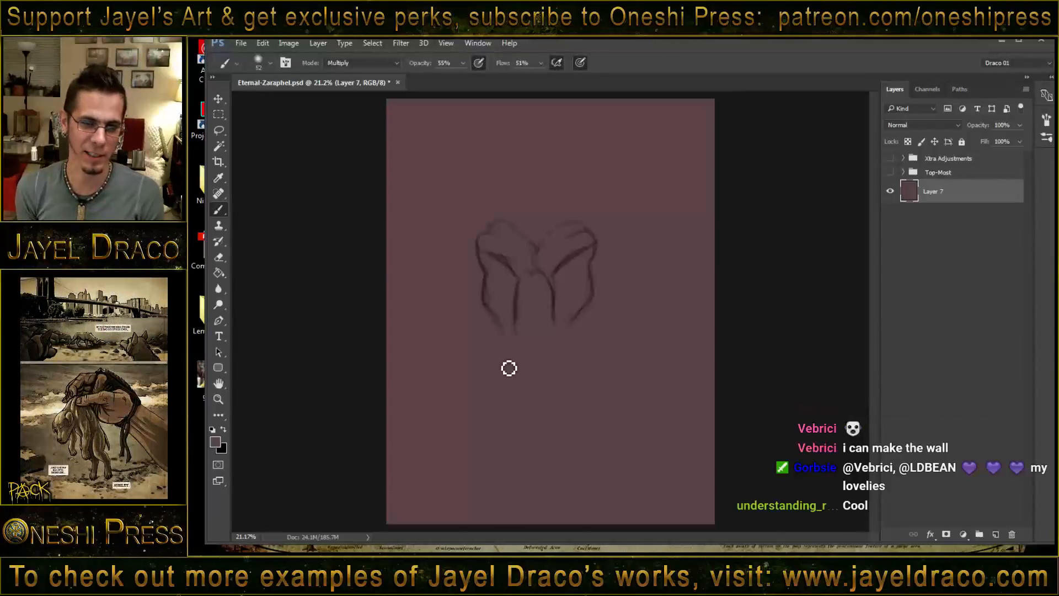
# - Extend the cheek contours down both sides of the face and sketch the nose tip, lips and chin
pyautogui.moveTo(501, 368)
pyautogui.mouseDown()
pyautogui.moveTo(504, 335)
pyautogui.moveTo(509, 347)
pyautogui.moveTo(504, 331)
pyautogui.moveTo(507, 355)
pyautogui.moveTo(494, 322)
pyautogui.moveTo(501, 366)
pyautogui.mouseUp()
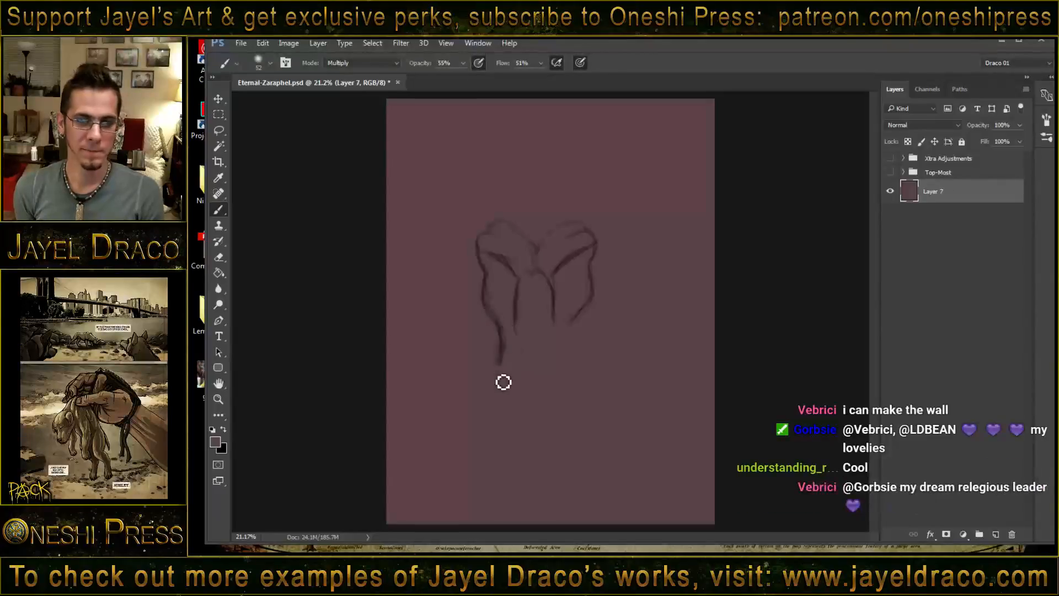
pyautogui.moveTo(583, 310); pyautogui.dragTo(575, 367)
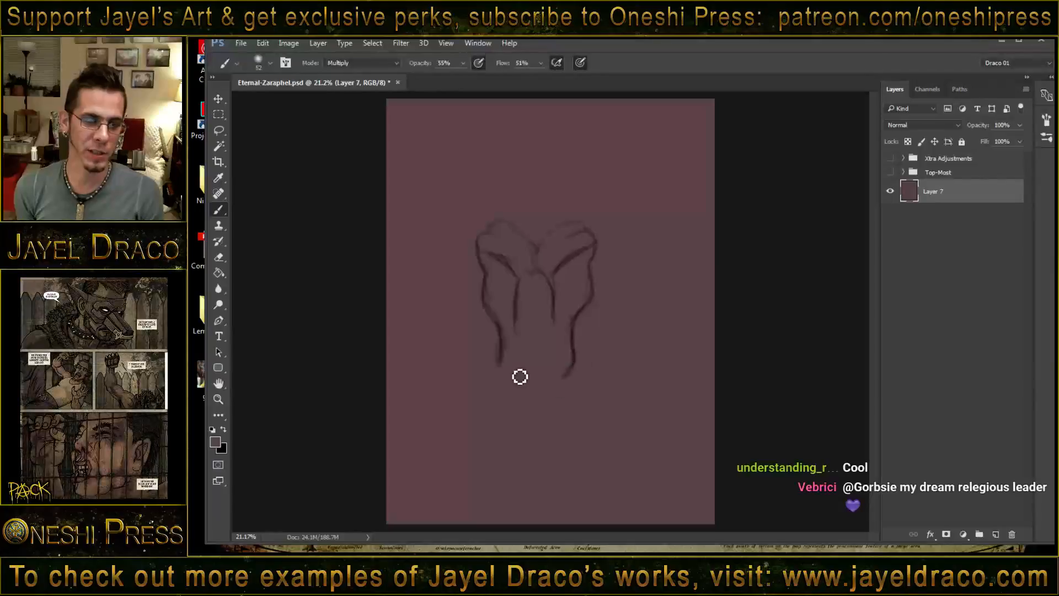
pyautogui.moveTo(507, 367); pyautogui.dragTo(511, 379)
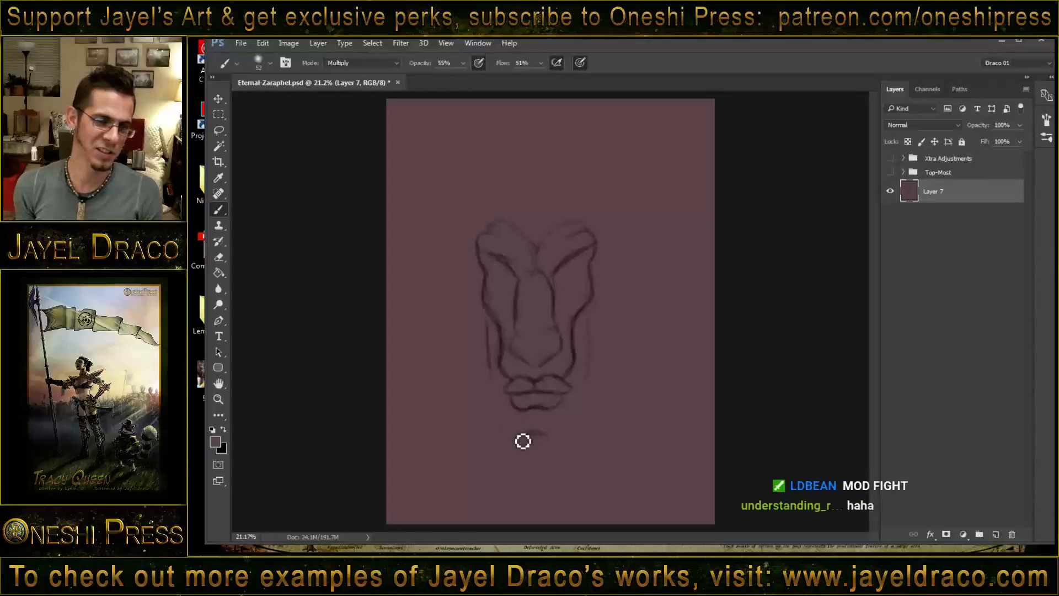
pyautogui.moveTo(506, 420)
pyautogui.mouseDown()
pyautogui.moveTo(555, 442)
pyautogui.moveTo(574, 423)
pyautogui.moveTo(554, 444)
pyautogui.moveTo(566, 424)
pyautogui.mouseUp()
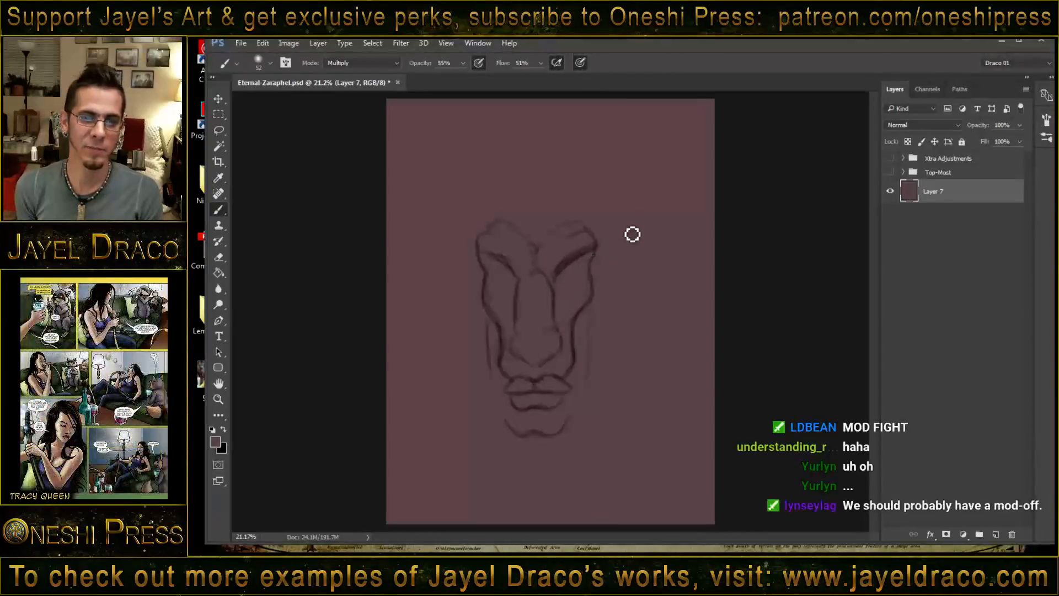
# - Draw the narrow eyes under the brows and outline the face, temples and domed top of the head
pyautogui.moveTo(631, 233); pyautogui.dragTo(565, 281)
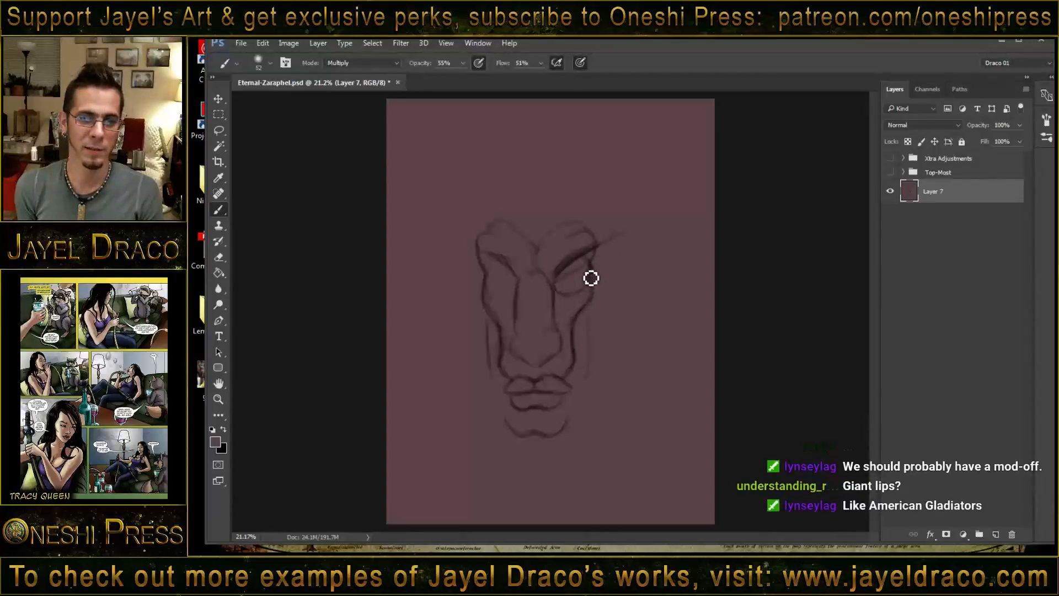
pyautogui.moveTo(559, 295); pyautogui.dragTo(590, 273)
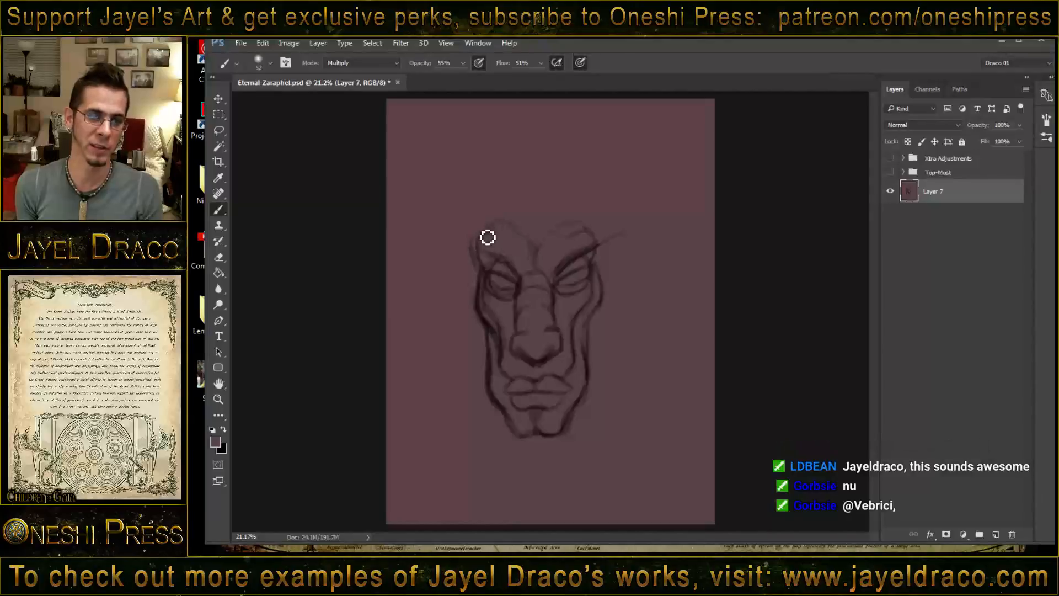
pyautogui.moveTo(488, 220); pyautogui.dragTo(473, 242)
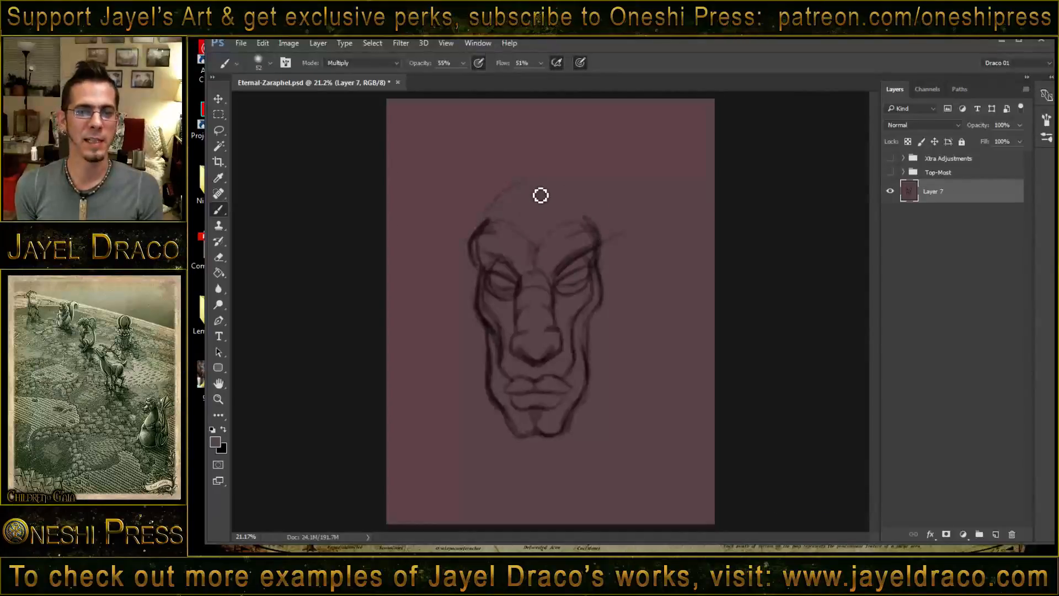
pyautogui.moveTo(563, 187)
pyautogui.mouseDown()
pyautogui.moveTo(594, 214)
pyautogui.moveTo(549, 186)
pyautogui.moveTo(597, 224)
pyautogui.moveTo(567, 230)
pyautogui.moveTo(597, 228)
pyautogui.moveTo(563, 250)
pyautogui.moveTo(600, 242)
pyautogui.mouseUp()
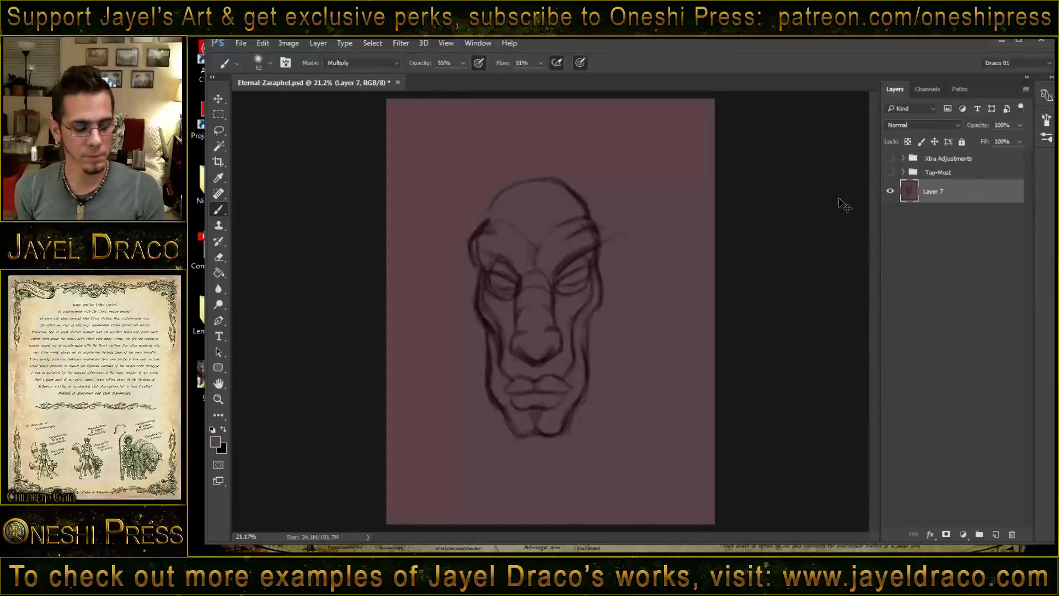
# - Add a new layer filled with the mauve foreground colour and place it beneath the face sketch on Layer 7
pyautogui.hotkey('ctrl', 'shift', 'alt', 'n')
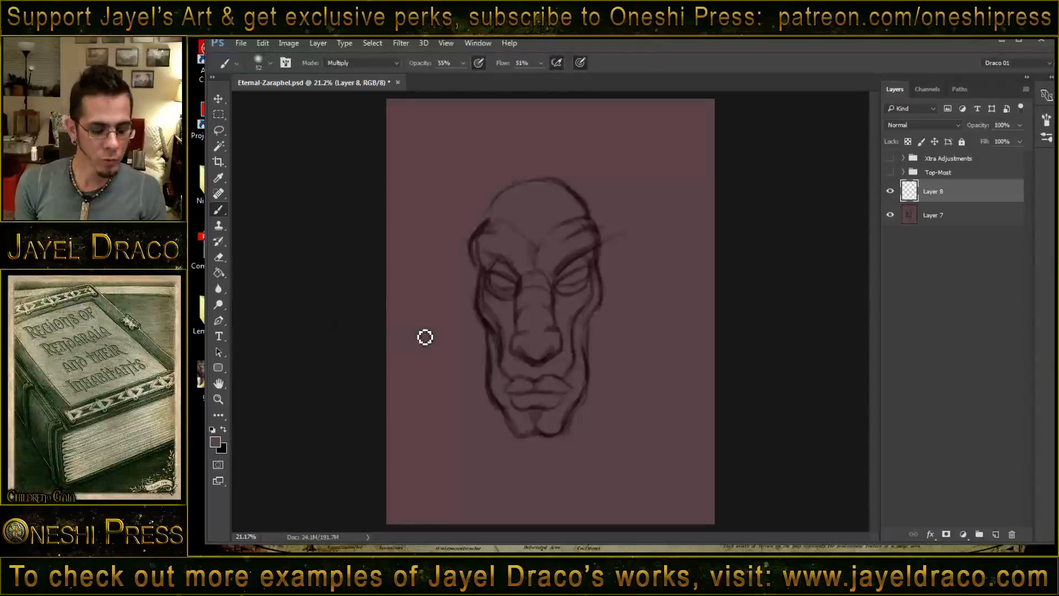
pyautogui.press('g')
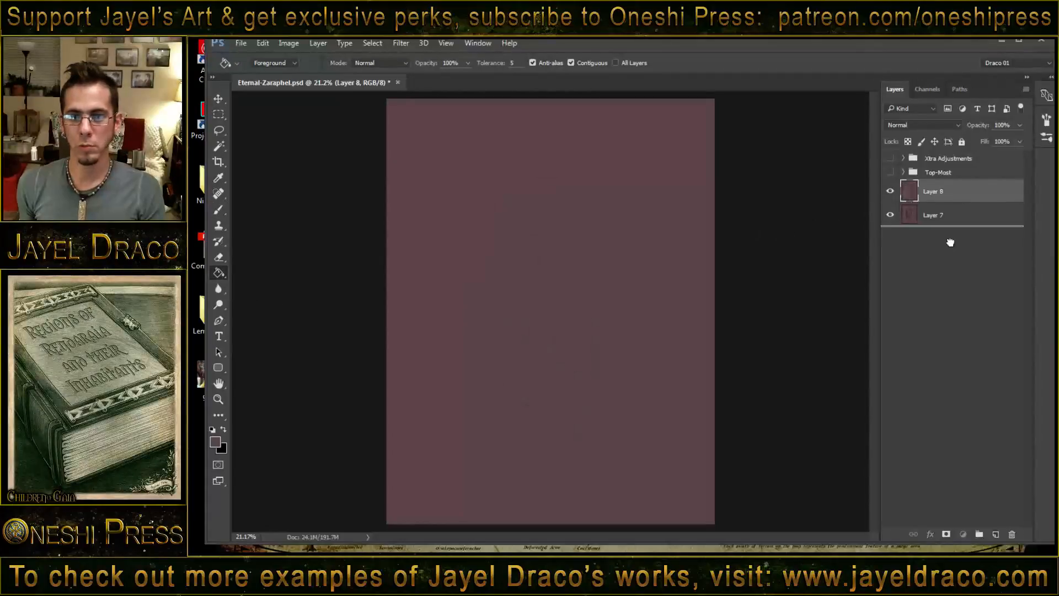
pyautogui.moveTo(938, 215); pyautogui.dragTo(938, 185)
pyautogui.press('b')
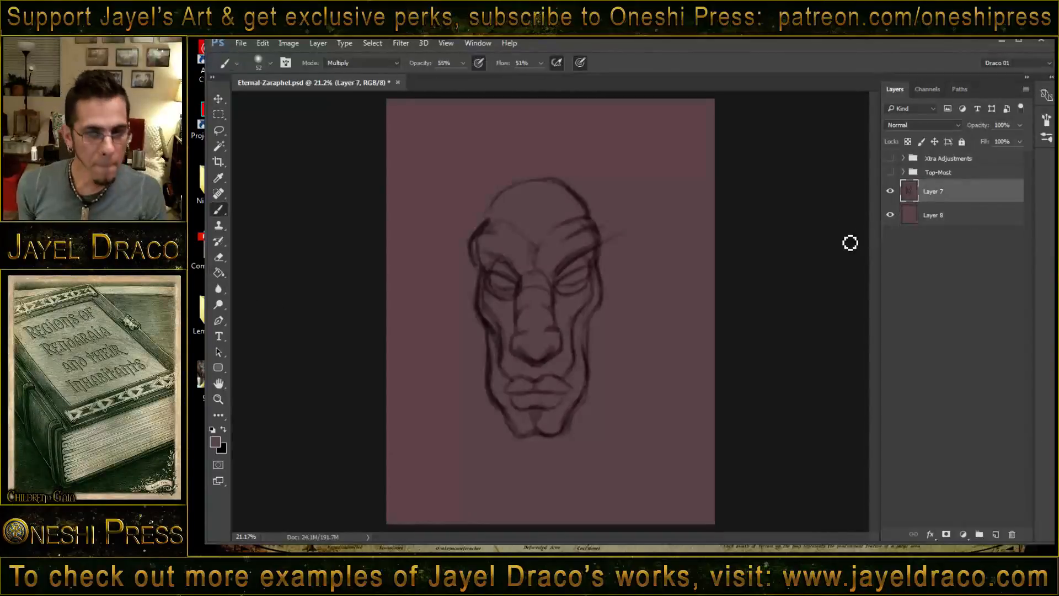
# - Scale the face sketch on Layer 7 down to about 84% and move it lower on the canvas, leaving room above the head
pyautogui.hotkey('ctrl', 't')
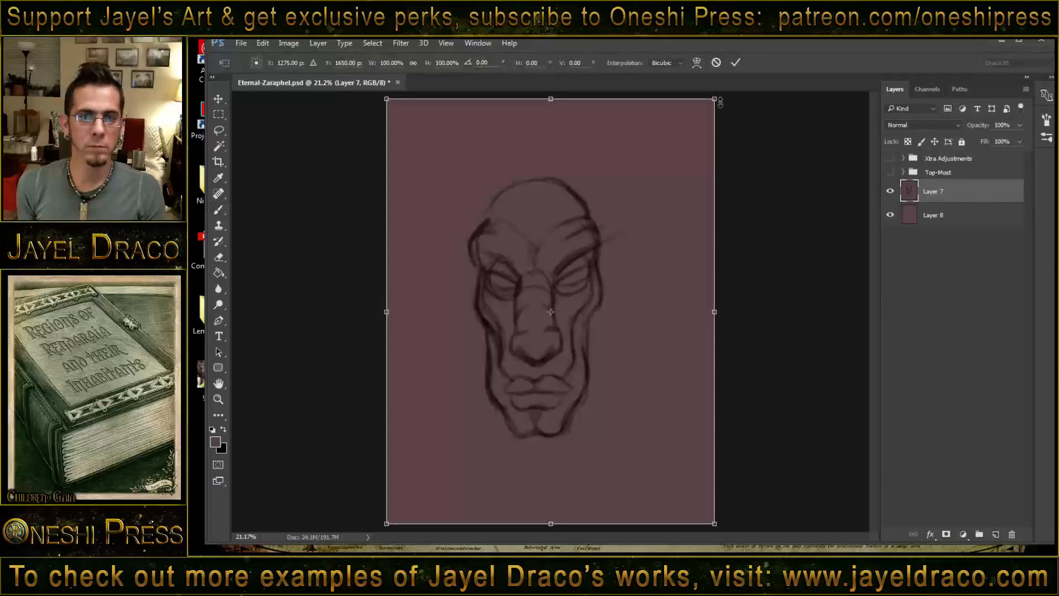
pyautogui.moveTo(720, 102); pyautogui.dragTo(697, 121)
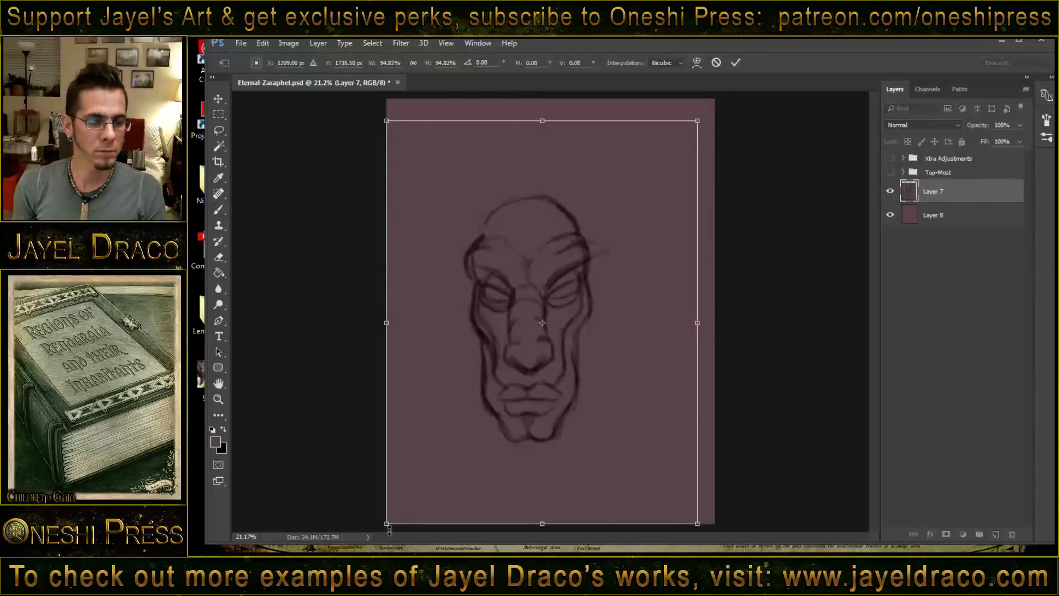
pyautogui.moveTo(389, 526); pyautogui.dragTo(409, 492)
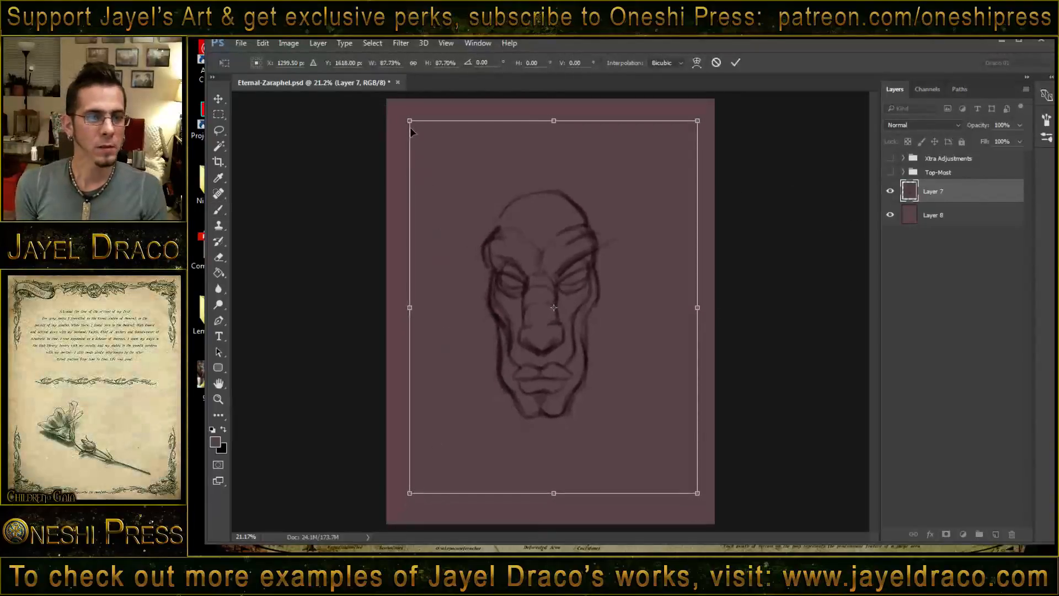
pyautogui.moveTo(411, 130); pyautogui.dragTo(425, 148)
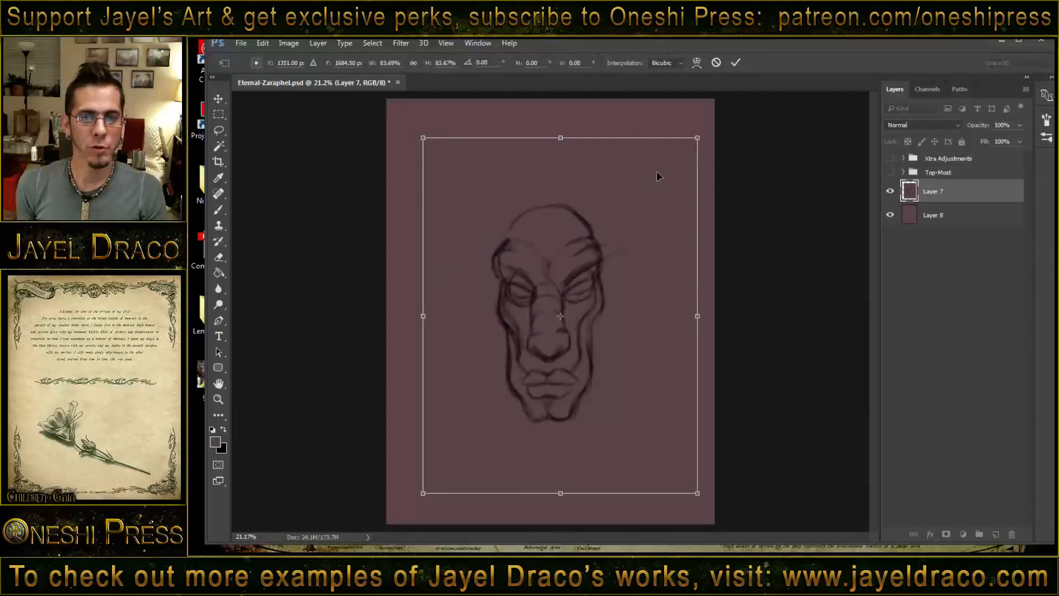
pyautogui.moveTo(547, 287); pyautogui.dragTo(549, 319)
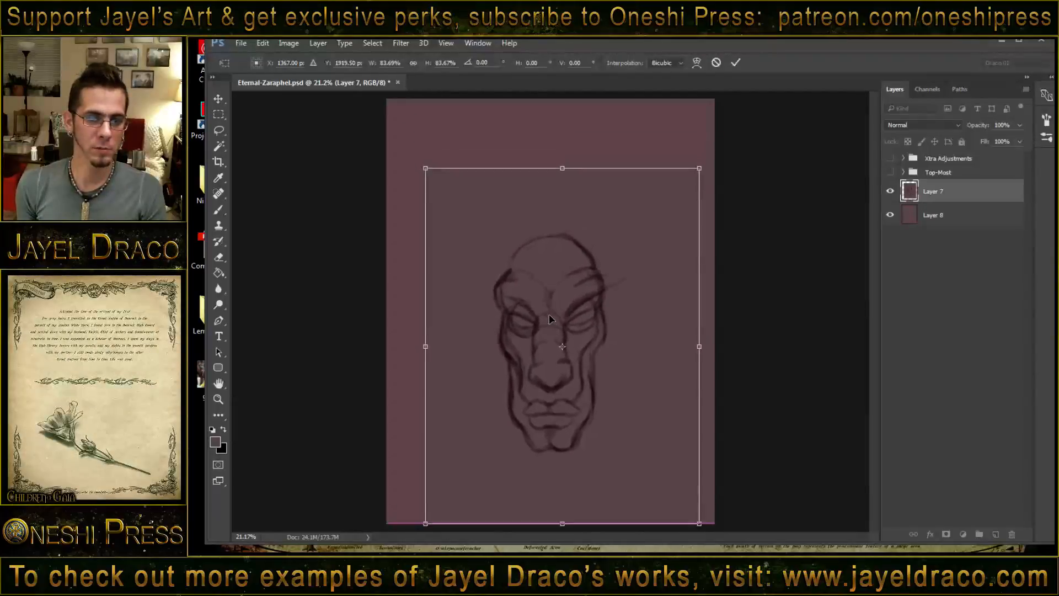
pyautogui.press('b')
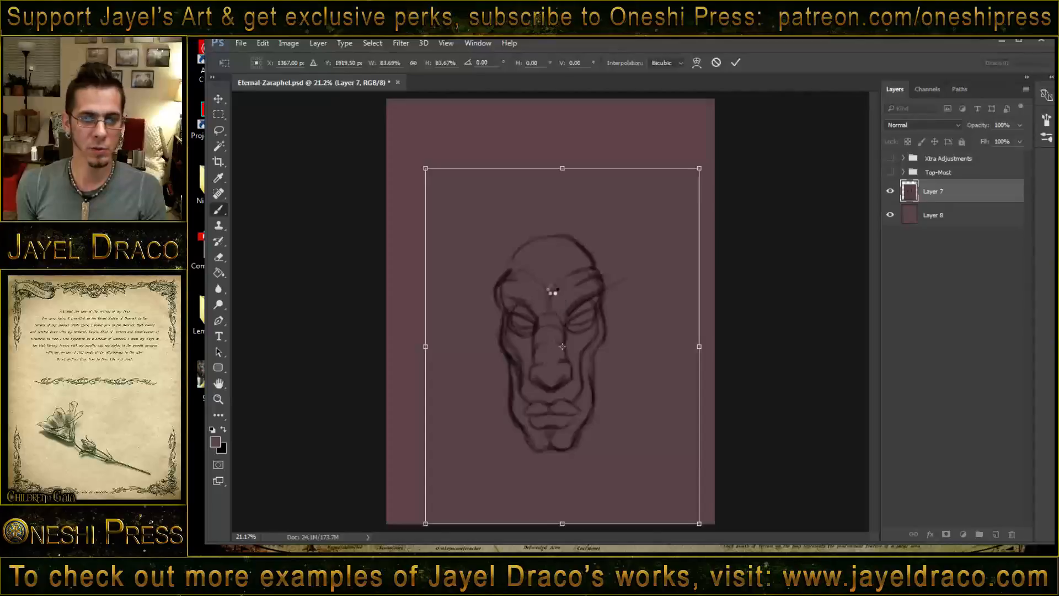
pyautogui.press('Return')
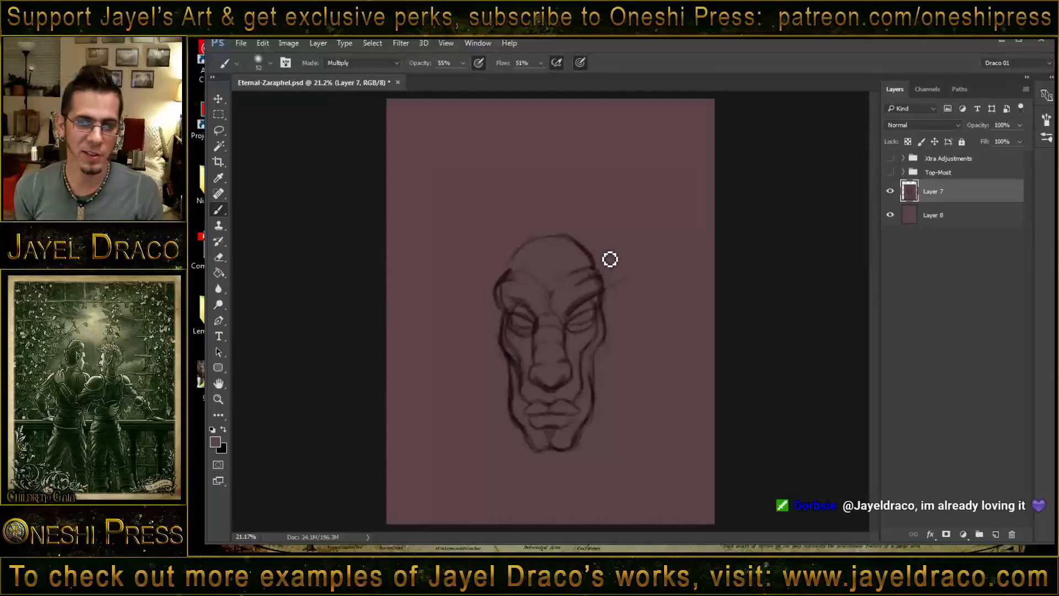
# - Draw the long pointed ear rising from the right side of the head and merge Layer 7 down into the mauve Layer 8
pyautogui.moveTo(596, 264); pyautogui.dragTo(615, 253)
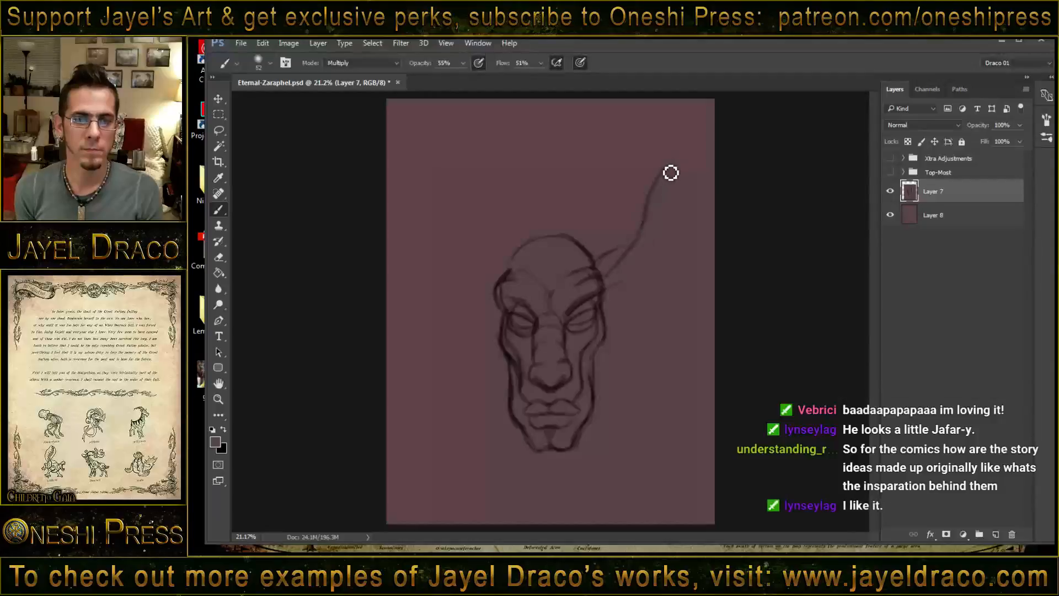
pyautogui.moveTo(665, 168); pyautogui.dragTo(656, 193)
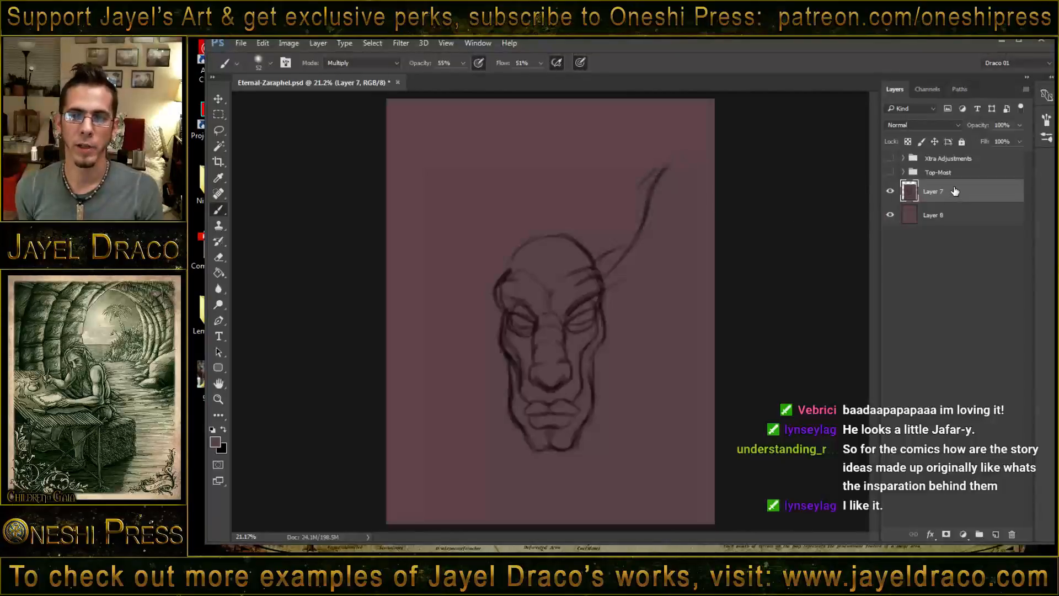
pyautogui.hotkey('ctrl', 'e')
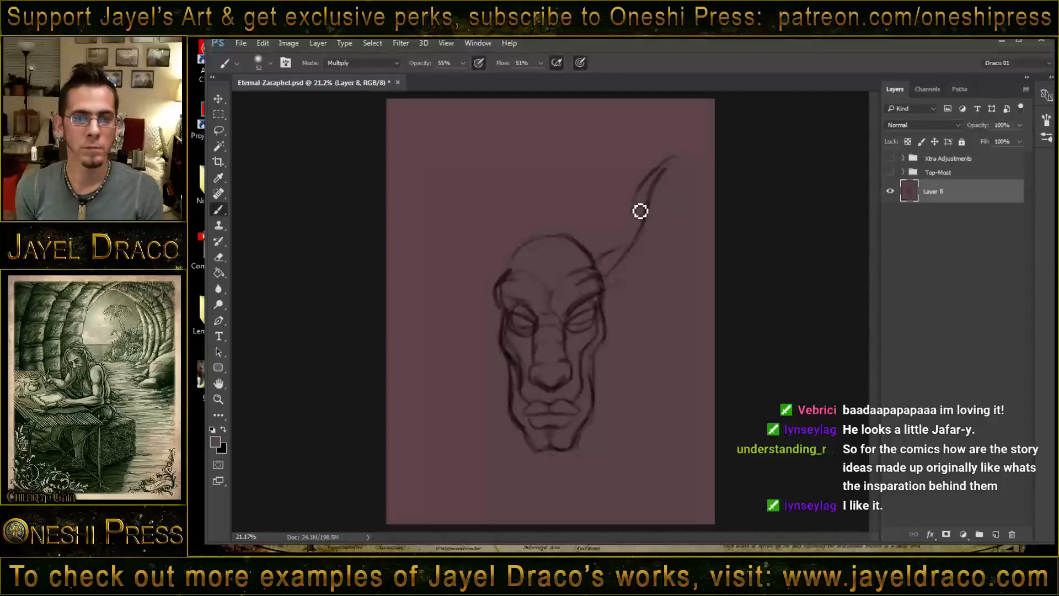
pyautogui.moveTo(640, 211); pyautogui.dragTo(629, 246)
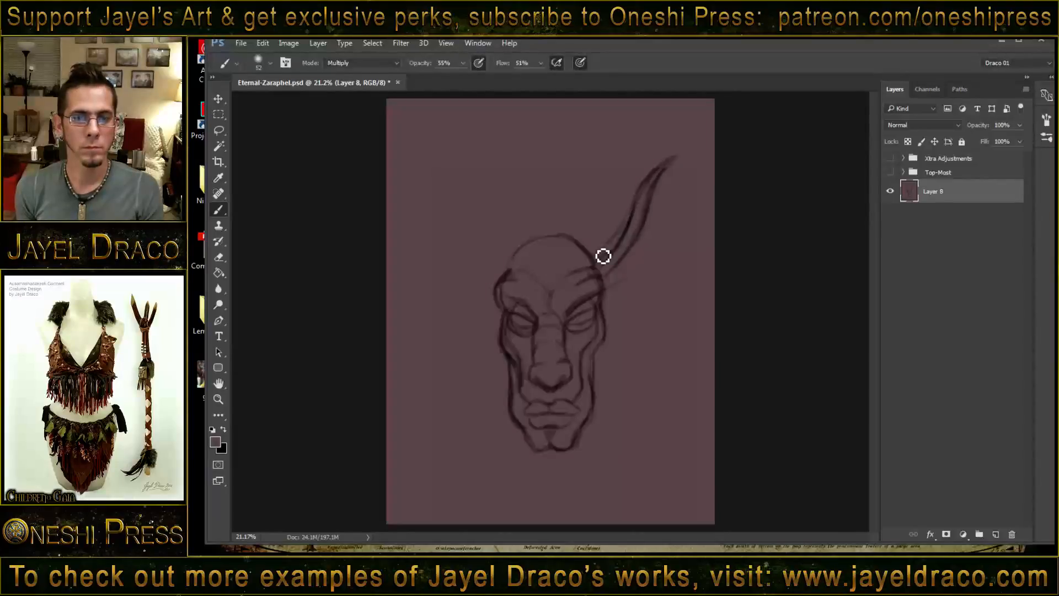
pyautogui.moveTo(600, 264); pyautogui.dragTo(638, 208)
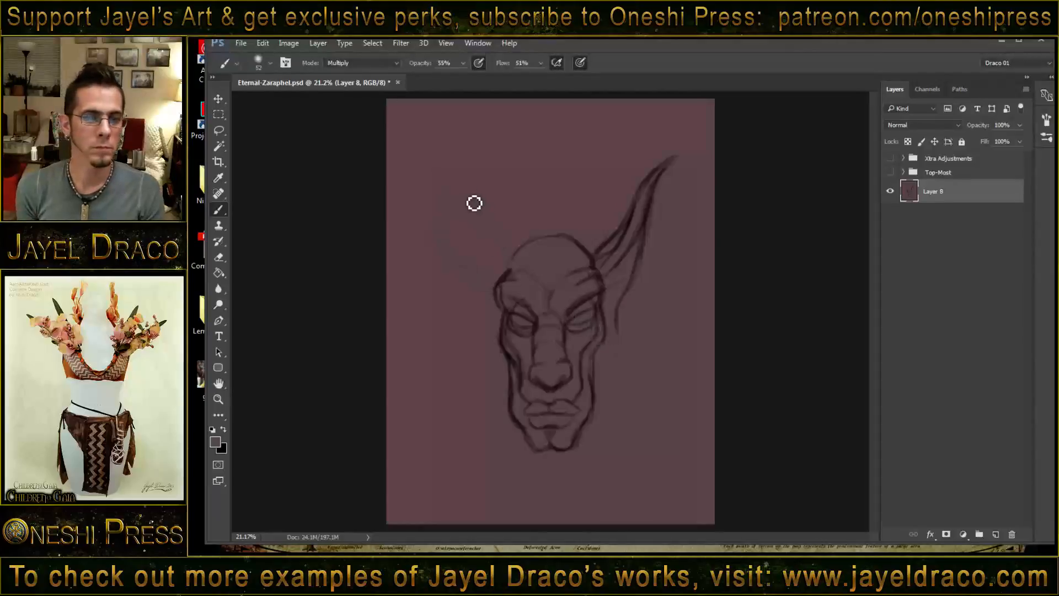
# - Draw the matching long pointed ear on the left side of the head, and finish the lobe and inner shading of the right ear
pyautogui.moveTo(443, 161)
pyautogui.mouseDown()
pyautogui.moveTo(471, 191)
pyautogui.moveTo(457, 180)
pyautogui.moveTo(485, 239)
pyautogui.moveTo(462, 183)
pyautogui.moveTo(477, 201)
pyautogui.moveTo(488, 253)
pyautogui.mouseUp()
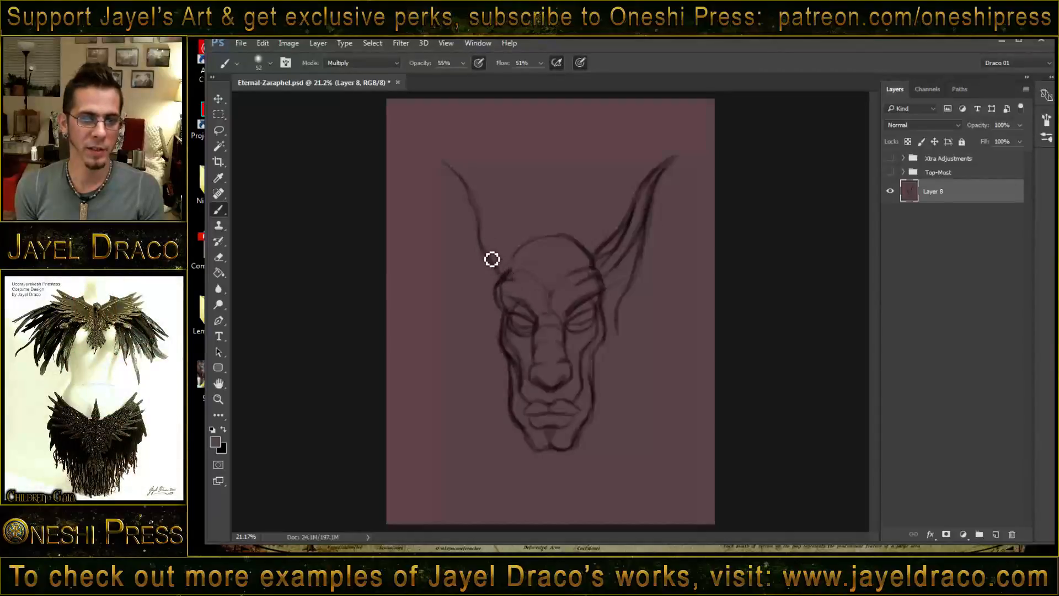
pyautogui.moveTo(480, 216); pyautogui.dragTo(496, 245)
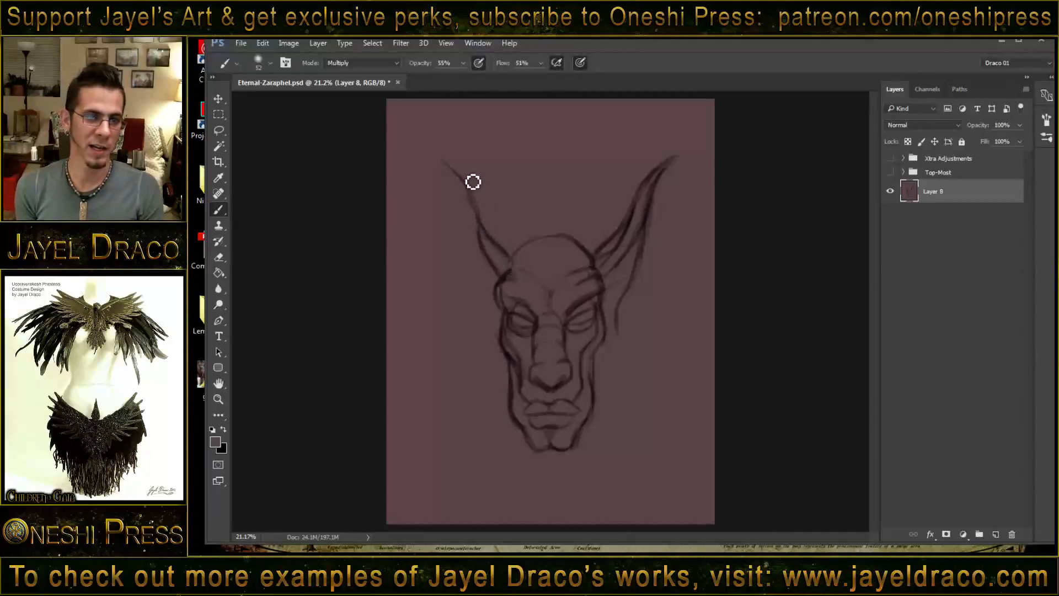
pyautogui.moveTo(462, 178); pyautogui.dragTo(486, 216)
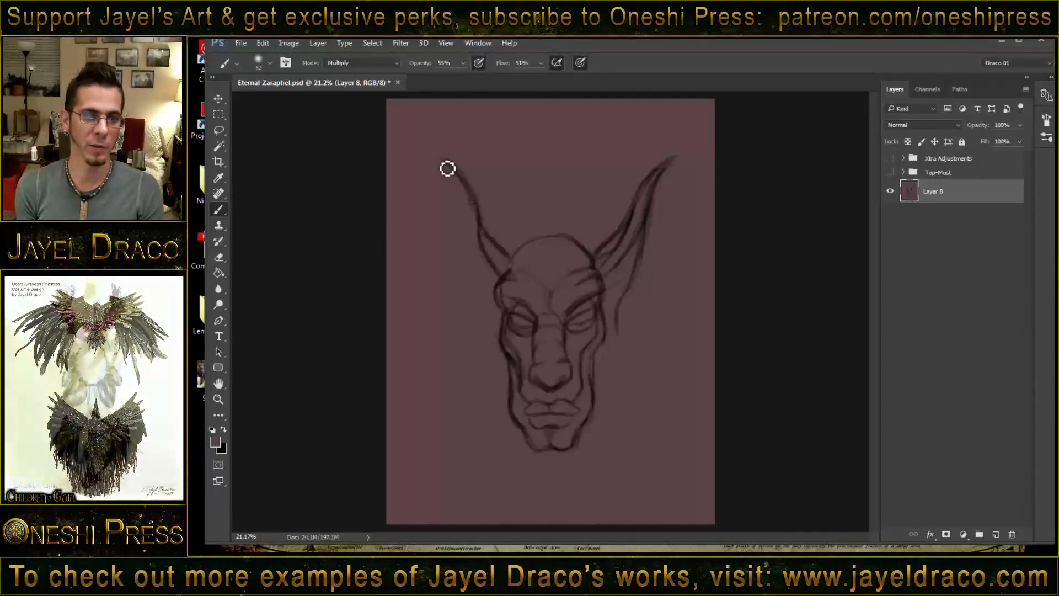
pyautogui.moveTo(442, 161); pyautogui.dragTo(473, 225)
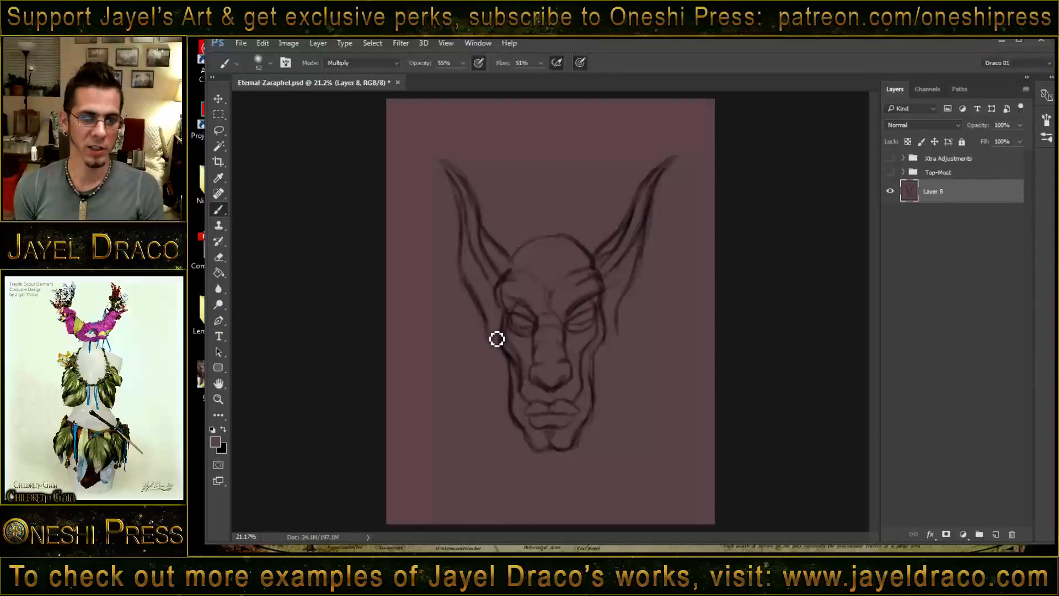
pyautogui.moveTo(489, 335); pyautogui.dragTo(501, 351)
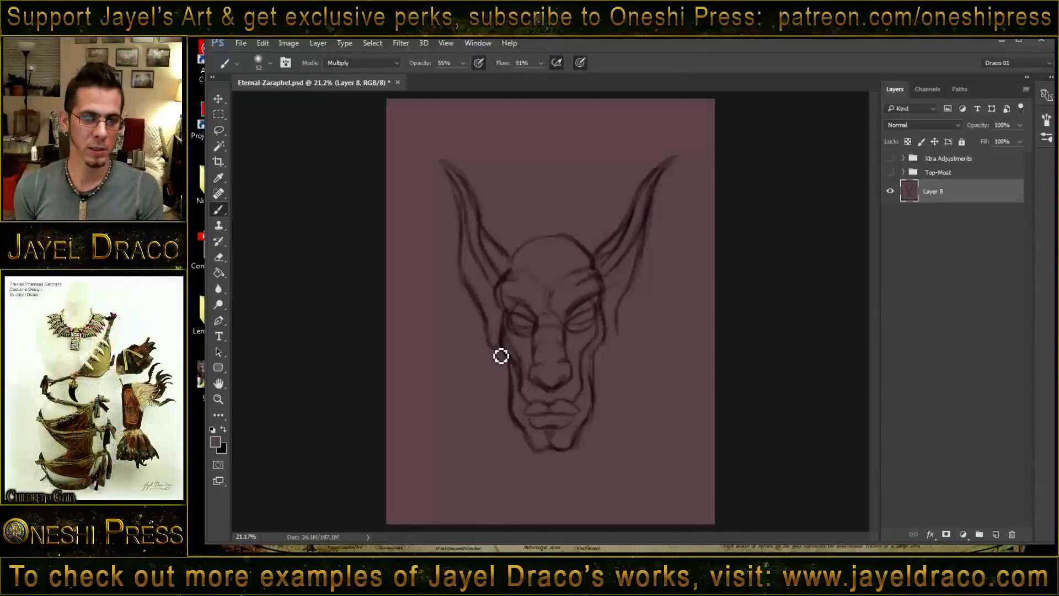
pyautogui.moveTo(617, 333); pyautogui.dragTo(622, 326)
pyautogui.moveTo(611, 288); pyautogui.dragTo(624, 329)
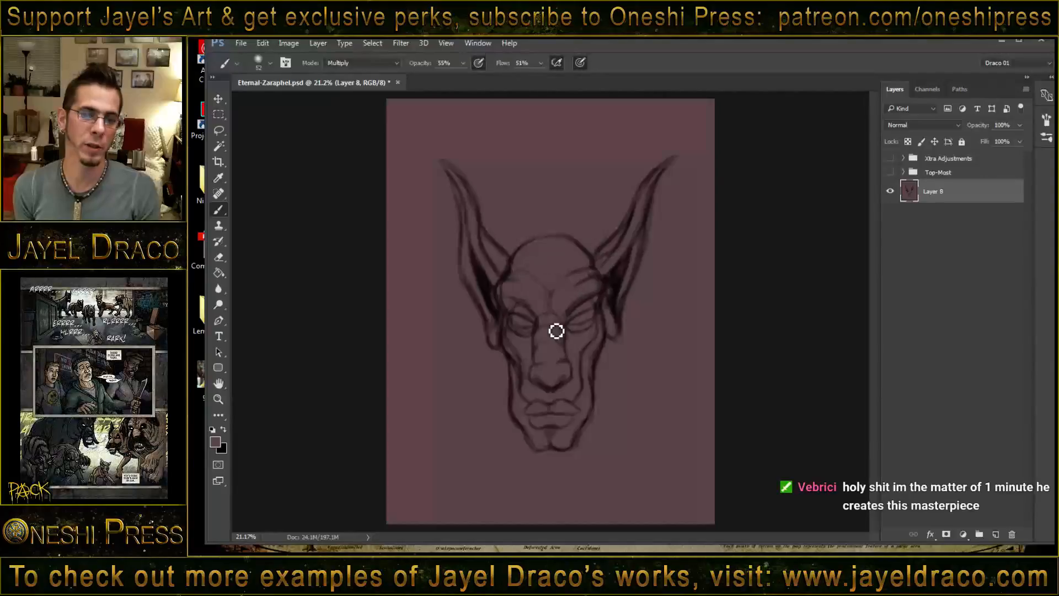
# - Darken the brow crease and chin contour, and draw the outer sides of the neck down from behind the jaw
pyautogui.moveTo(544, 288); pyautogui.dragTo(550, 303)
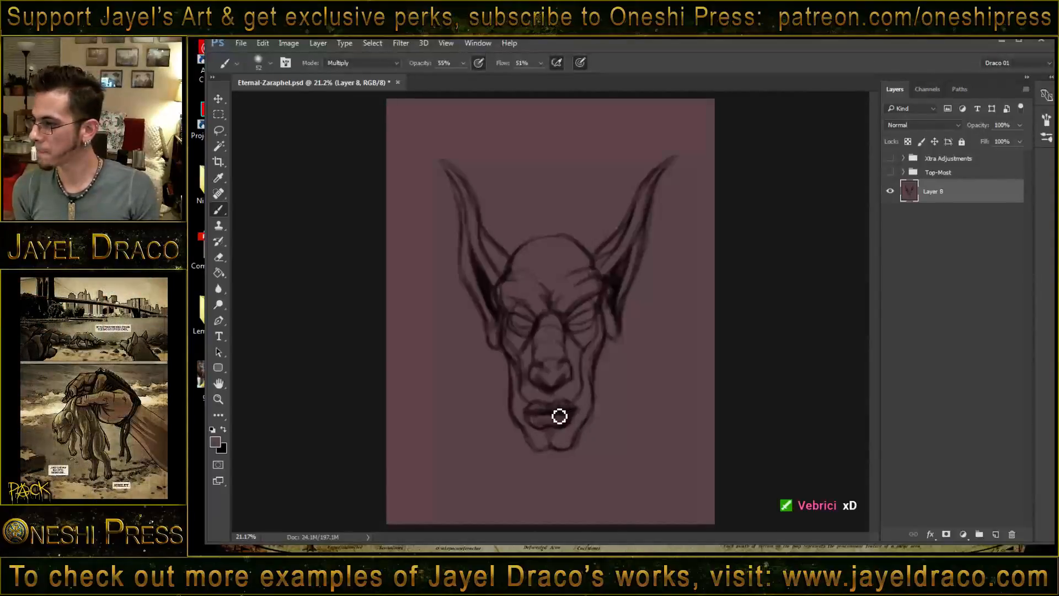
pyautogui.moveTo(527, 434); pyautogui.dragTo(544, 452)
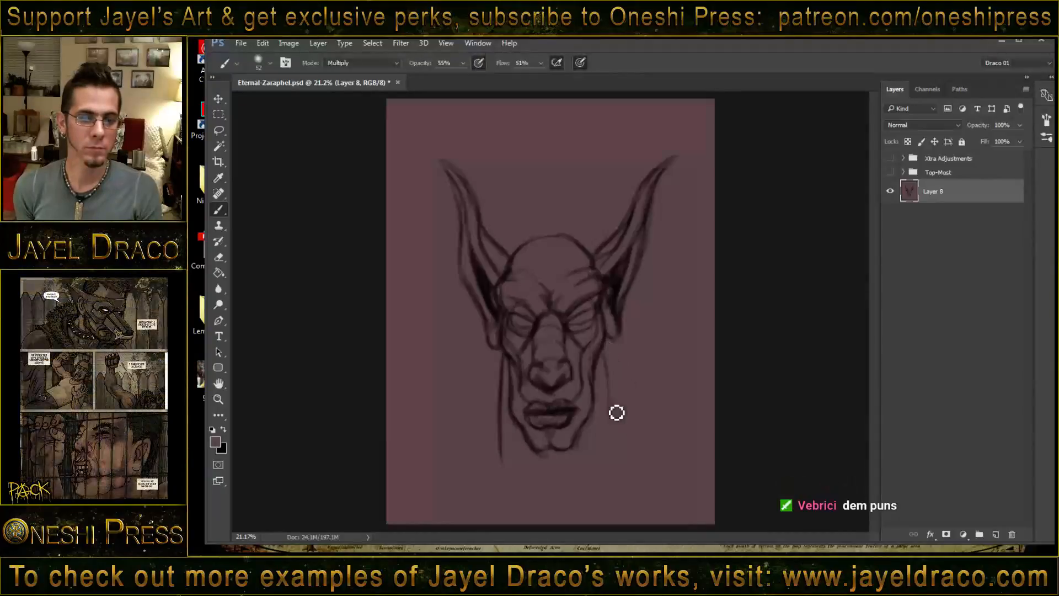
pyautogui.moveTo(602, 356); pyautogui.dragTo(604, 463)
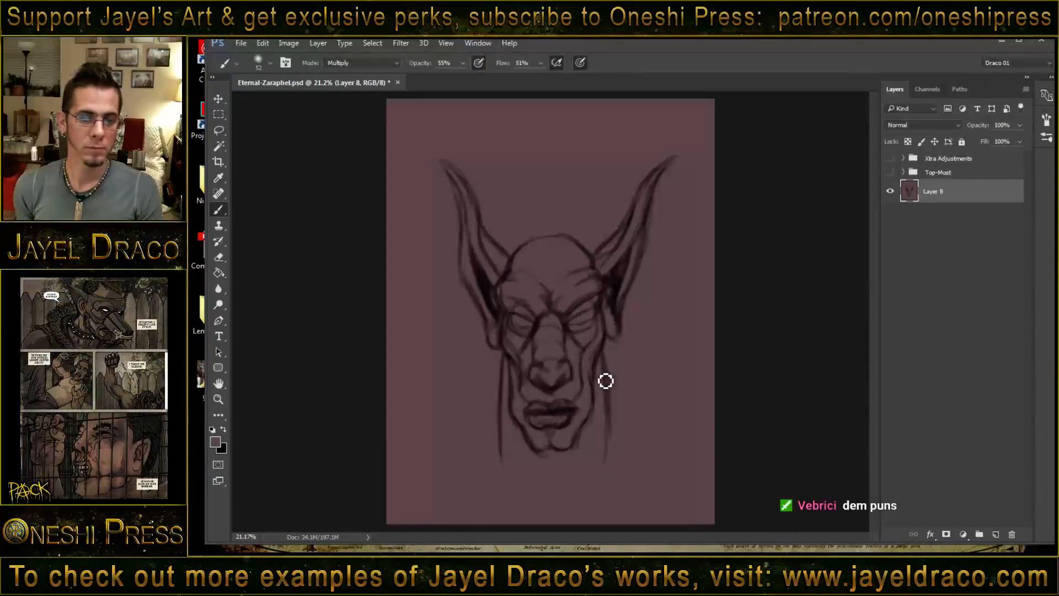
pyautogui.moveTo(605, 386); pyautogui.dragTo(604, 463)
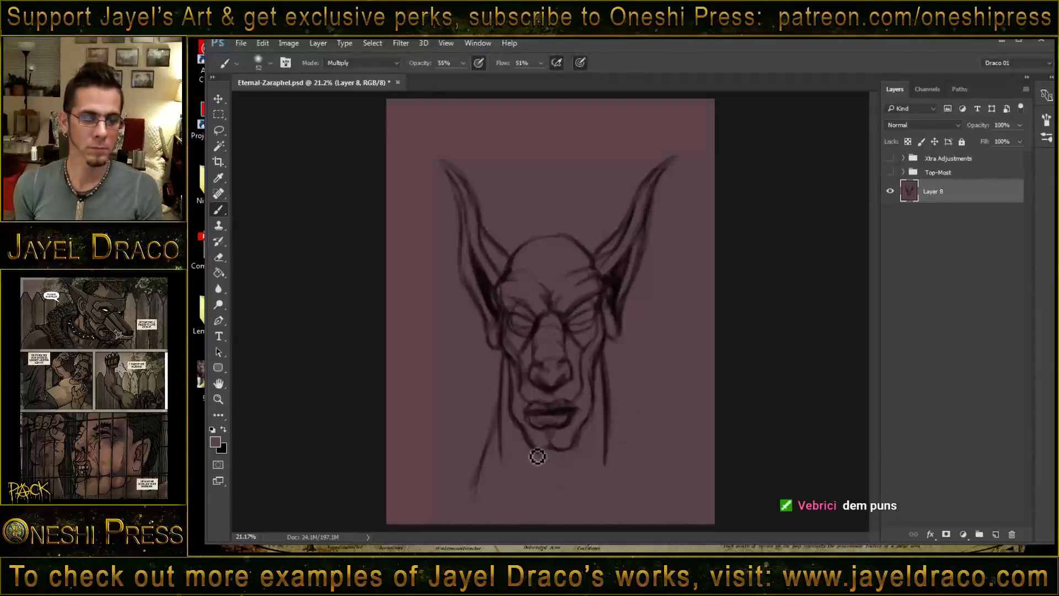
# - Sketch the converging throat lines below the chin and the shoulder slopes flaring out from both sides of the neck
pyautogui.moveTo(538, 456); pyautogui.dragTo(554, 511)
pyautogui.moveTo(578, 445); pyautogui.dragTo(566, 514)
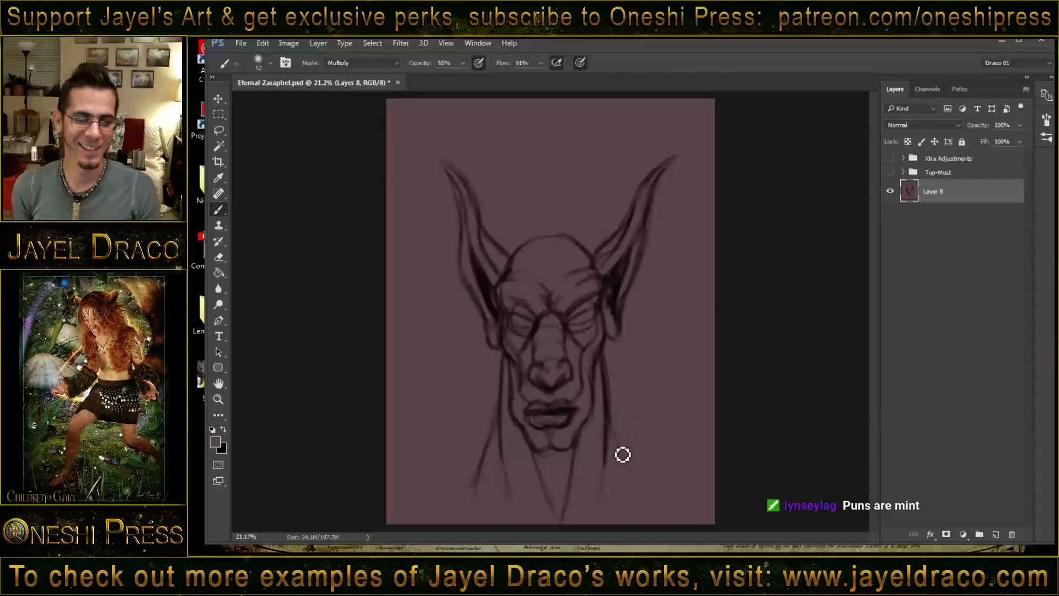
pyautogui.moveTo(636, 476); pyautogui.dragTo(671, 517)
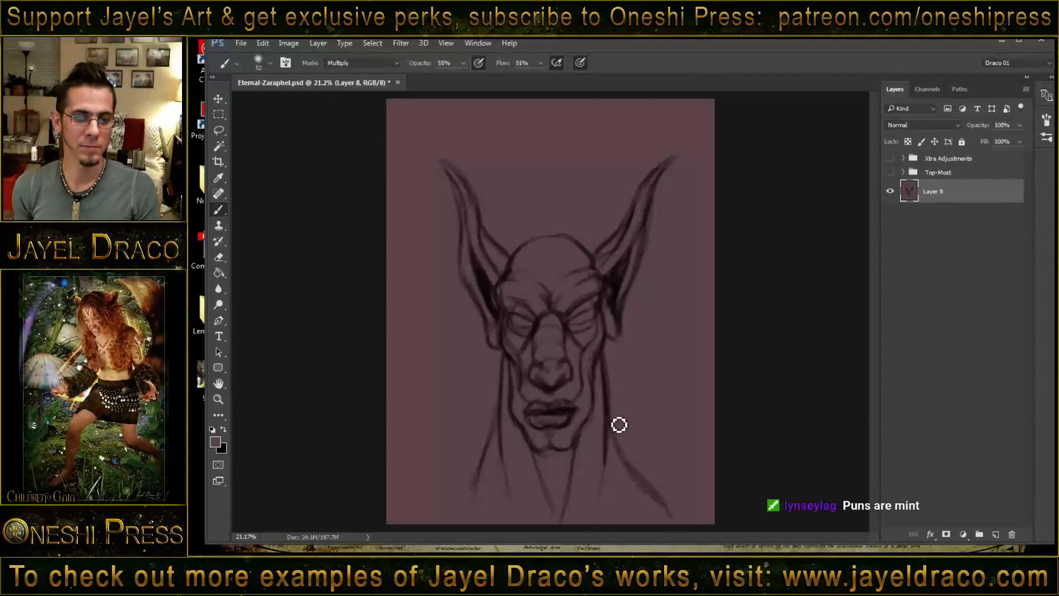
pyautogui.moveTo(613, 424); pyautogui.dragTo(634, 465)
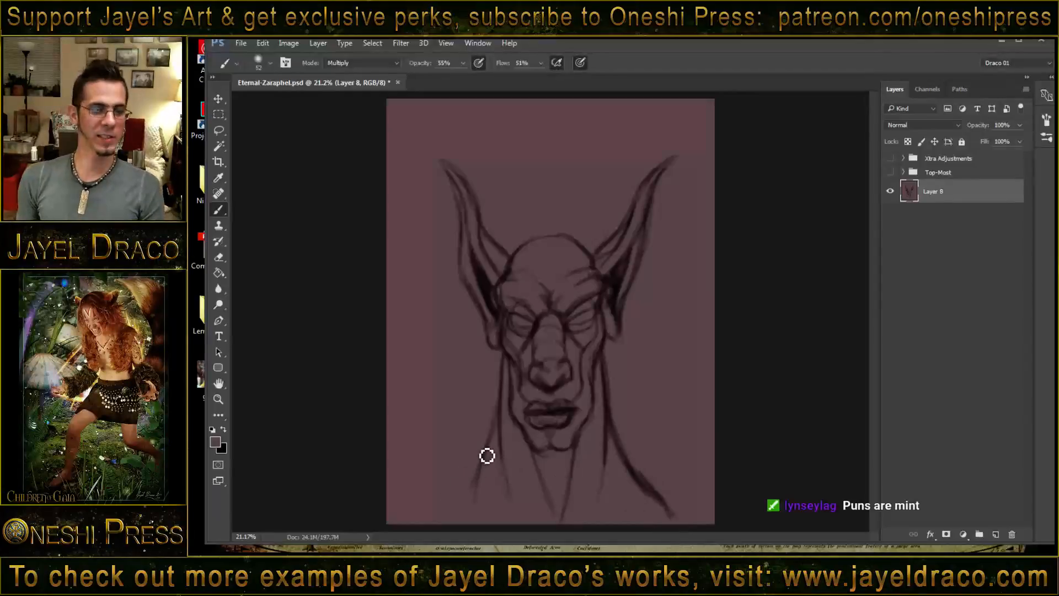
pyautogui.moveTo(479, 475); pyautogui.dragTo(453, 516)
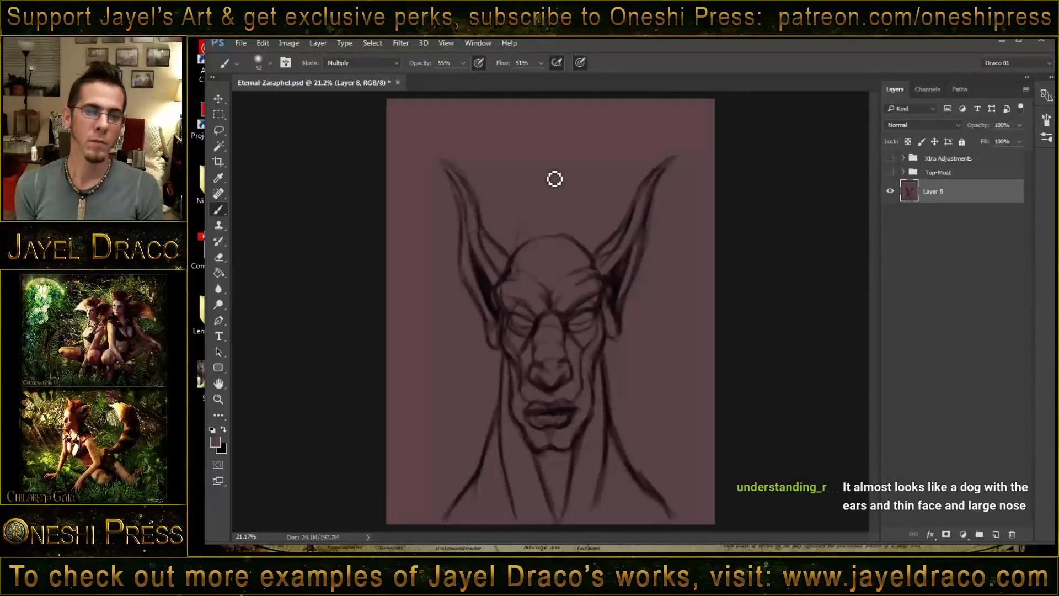
# - Sketch long, upswept hair strands rising from the forehead and crown between the ears
pyautogui.moveTo(534, 243); pyautogui.dragTo(559, 294)
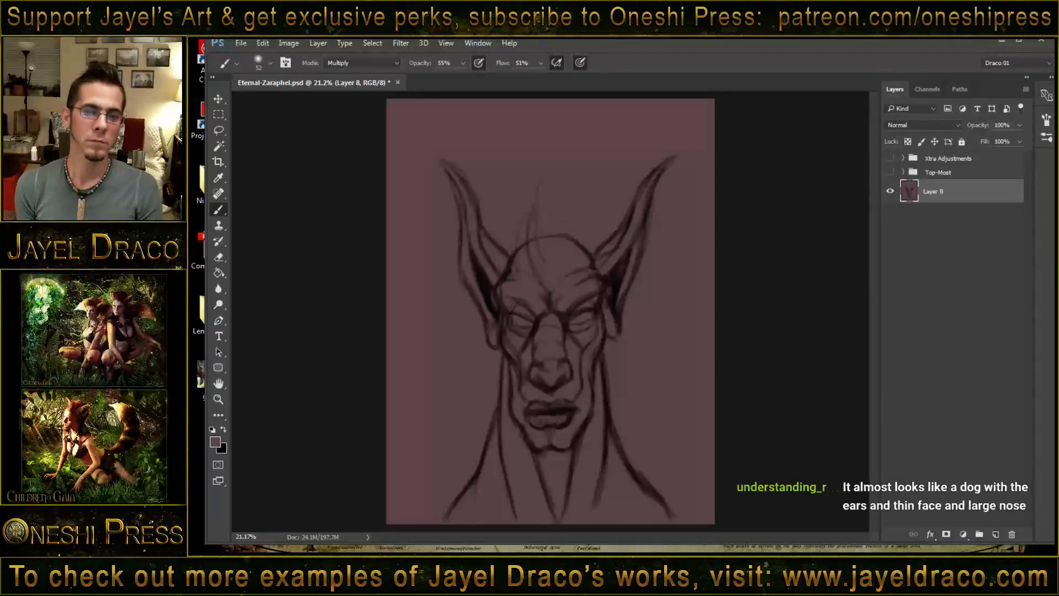
pyautogui.moveTo(545, 205); pyautogui.dragTo(554, 282)
pyautogui.moveTo(561, 169); pyautogui.dragTo(559, 295)
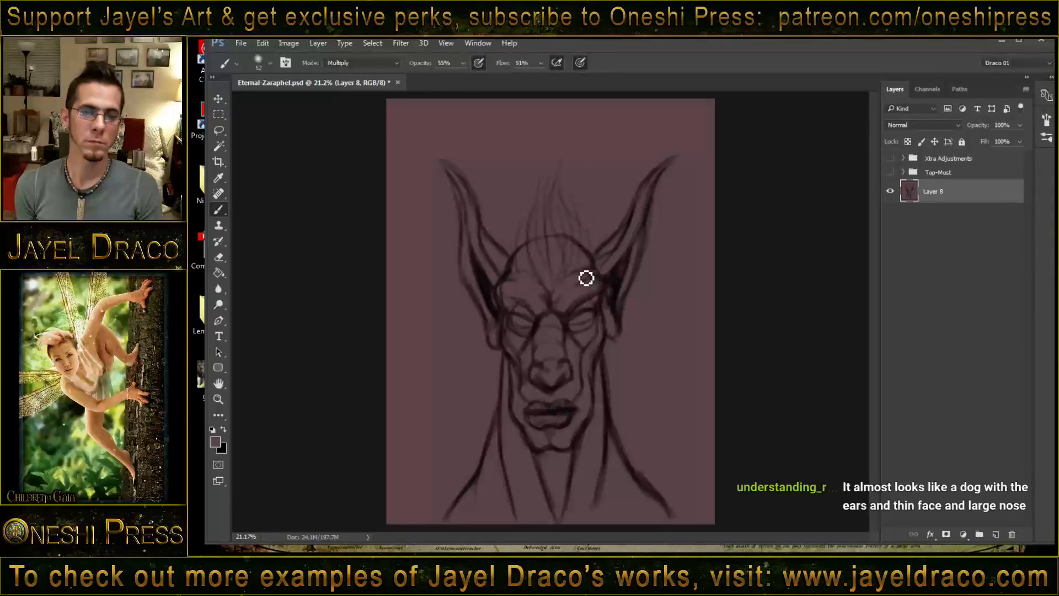
pyautogui.moveTo(565, 182); pyautogui.dragTo(590, 287)
pyautogui.moveTo(603, 163); pyautogui.dragTo(586, 293)
pyautogui.moveTo(544, 142); pyautogui.dragTo(528, 248)
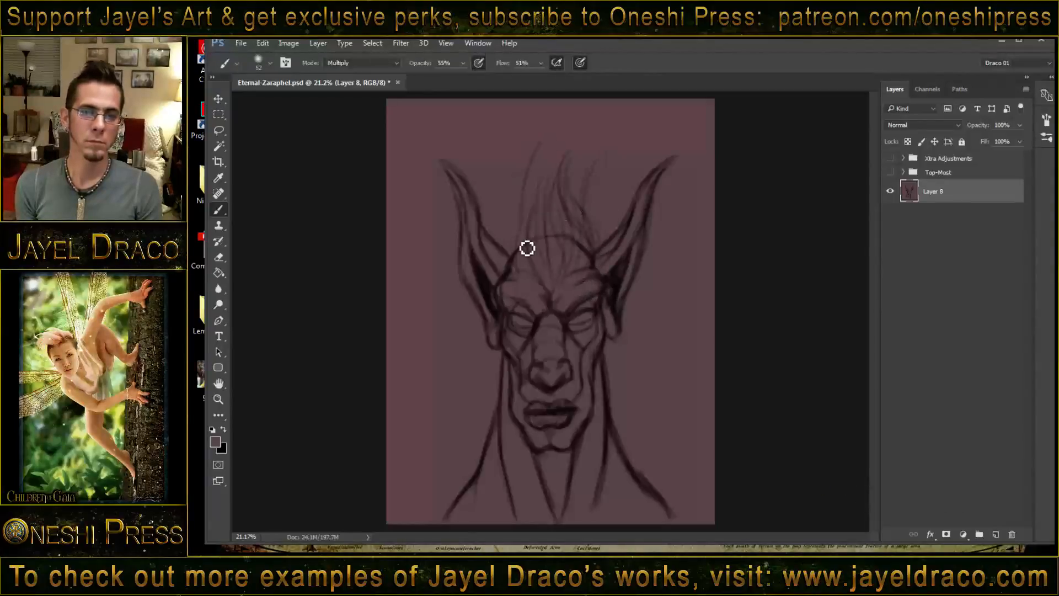
# - Build up the hair with darker strands along the widow's peak hairline, both temples and the sides of the upswept mass
pyautogui.moveTo(535, 204)
pyautogui.mouseDown()
pyautogui.moveTo(539, 282)
pyautogui.moveTo(531, 274)
pyautogui.moveTo(551, 291)
pyautogui.mouseUp()
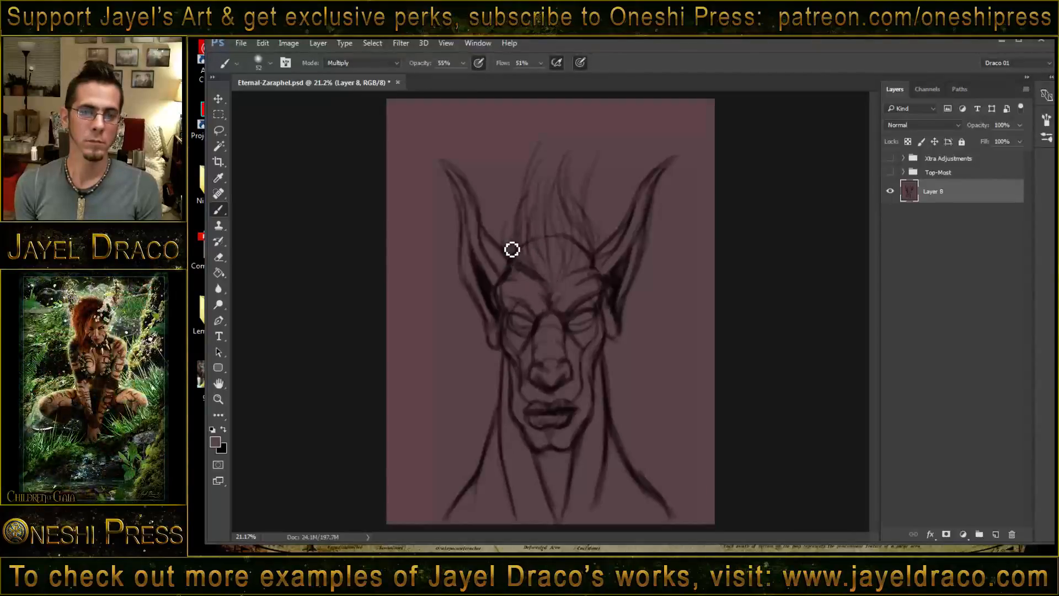
pyautogui.moveTo(528, 210); pyautogui.dragTo(513, 277)
pyautogui.moveTo(511, 231); pyautogui.dragTo(518, 269)
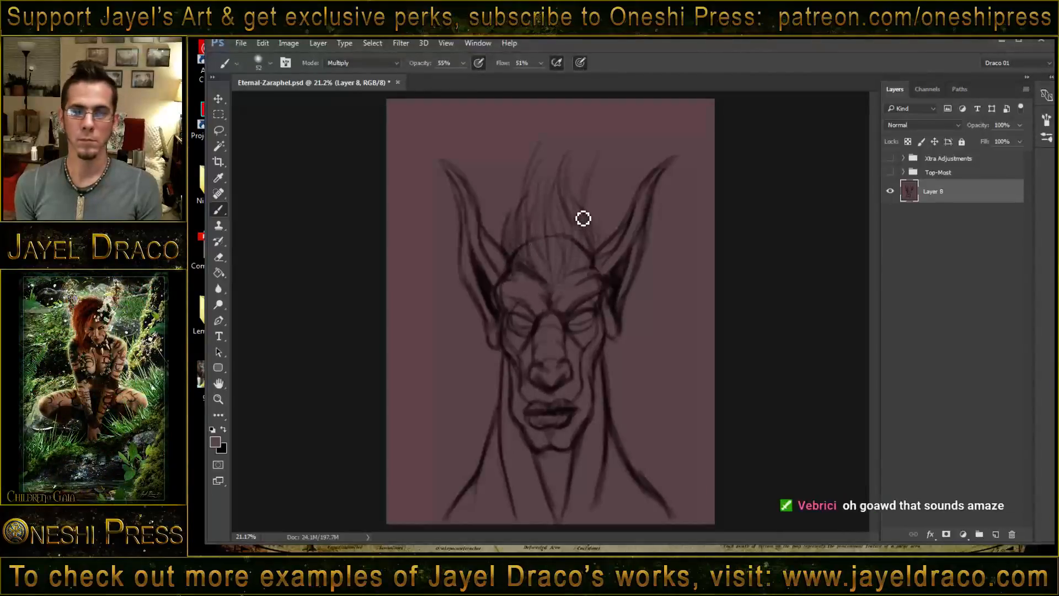
pyautogui.moveTo(583, 219)
pyautogui.mouseDown()
pyautogui.moveTo(580, 288)
pyautogui.moveTo(593, 233)
pyautogui.moveTo(588, 272)
pyautogui.moveTo(565, 283)
pyautogui.mouseUp()
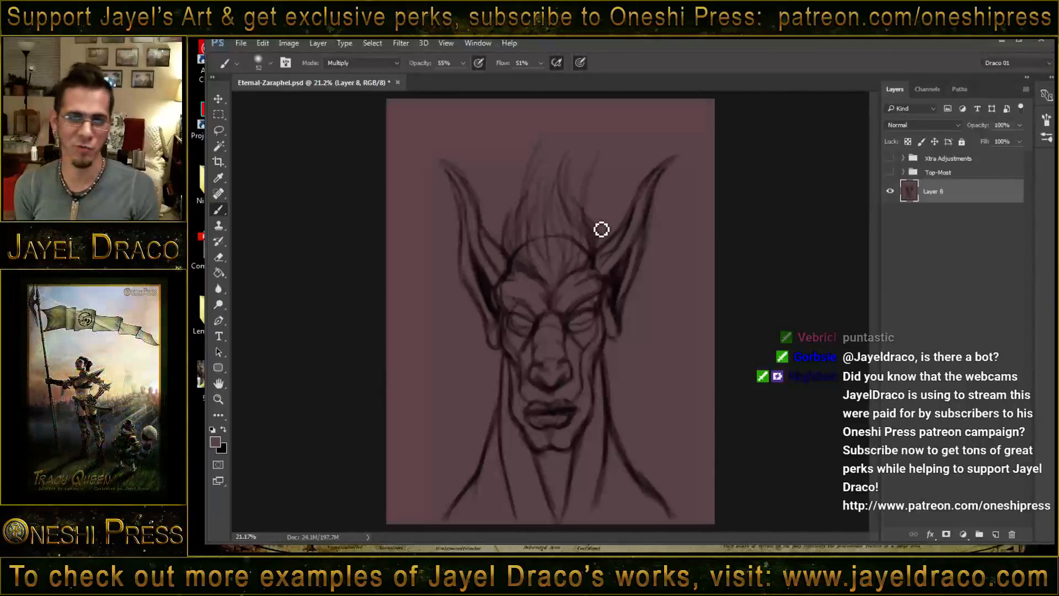
pyautogui.moveTo(581, 174); pyautogui.dragTo(604, 245)
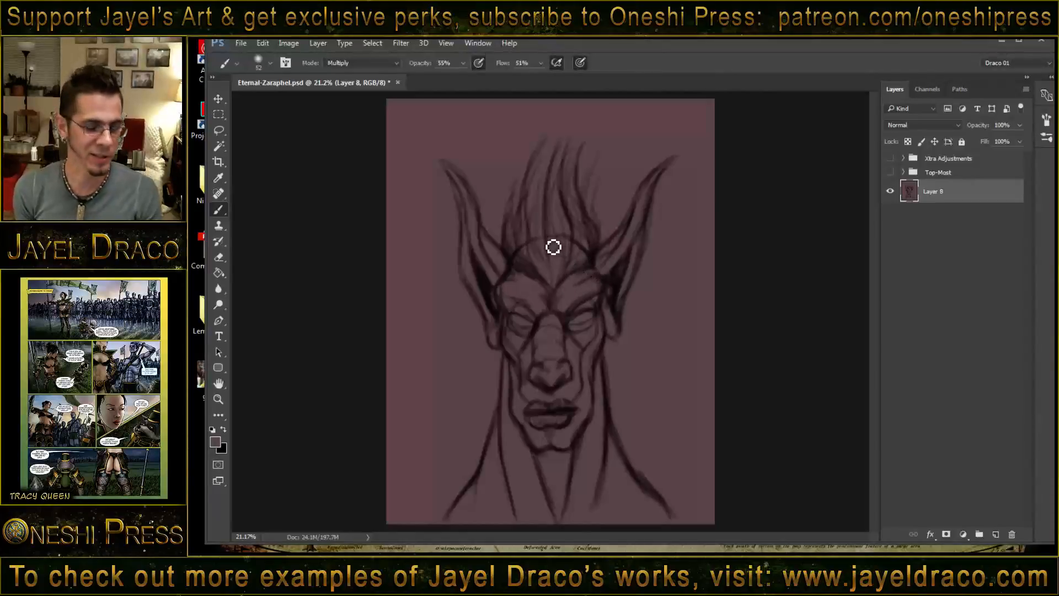
# - Set the brush blend mode to Normal for painting over the skull outline that shows through the hair
pyautogui.keyDown('shift'); pyautogui.rightClick(521, 242); pyautogui.keyUp('shift')
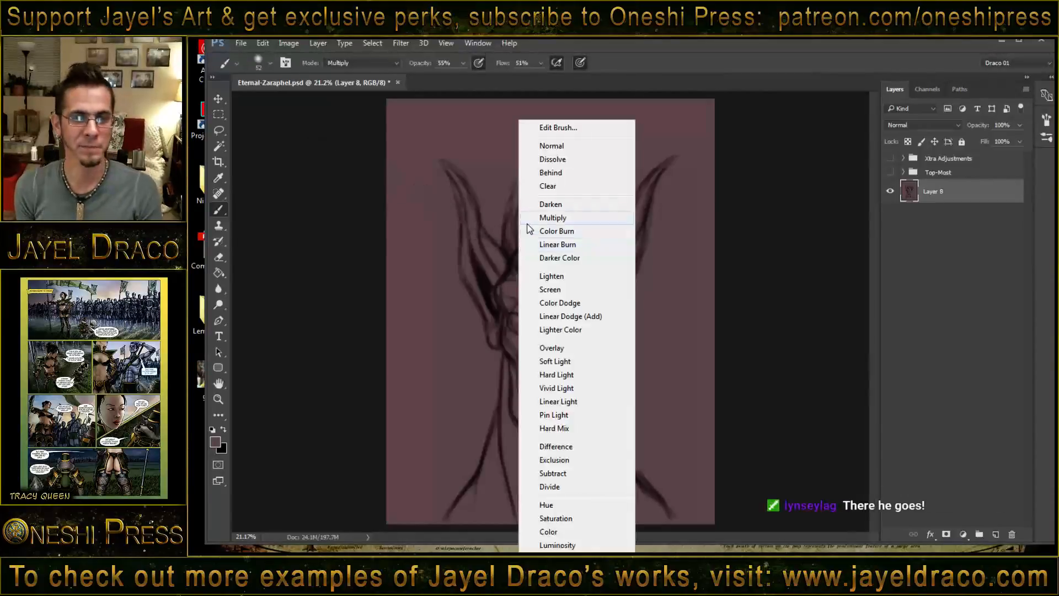
pyautogui.click(557, 145)
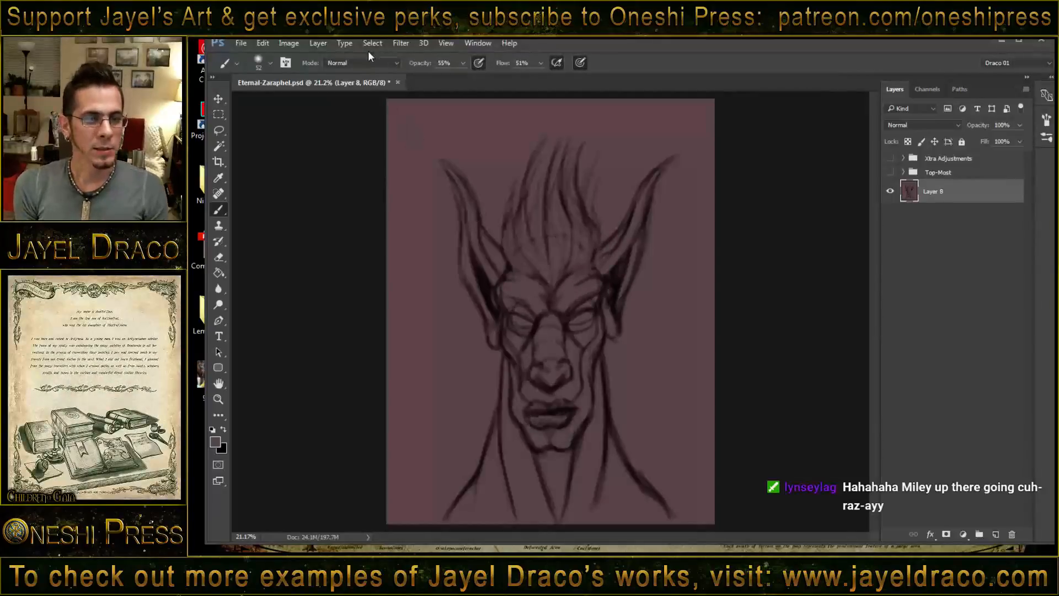
# - Open the Liquify filter and push the left side of the face and the left ear outward to balance the head
pyautogui.click(404, 46)
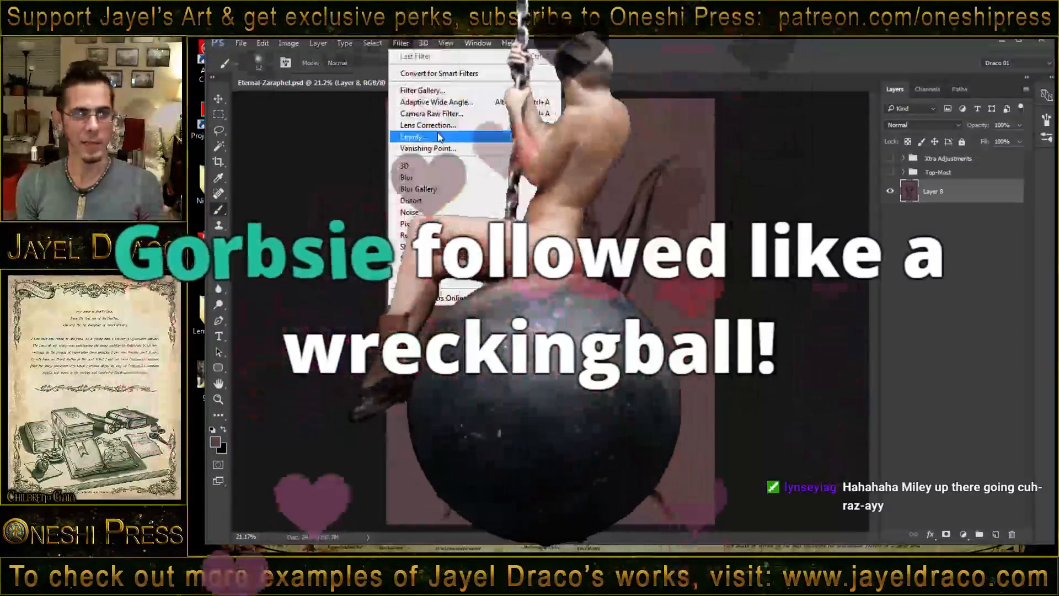
pyautogui.click(435, 114)
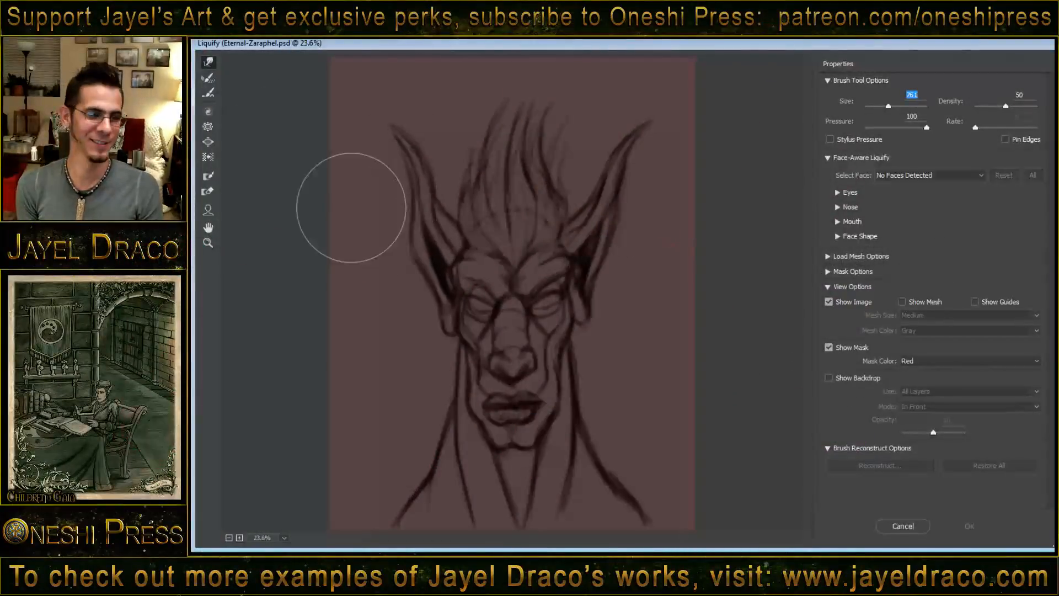
pyautogui.click(208, 242)
pyautogui.keyDown('alt'); pyautogui.click(531, 248); pyautogui.keyUp('alt')
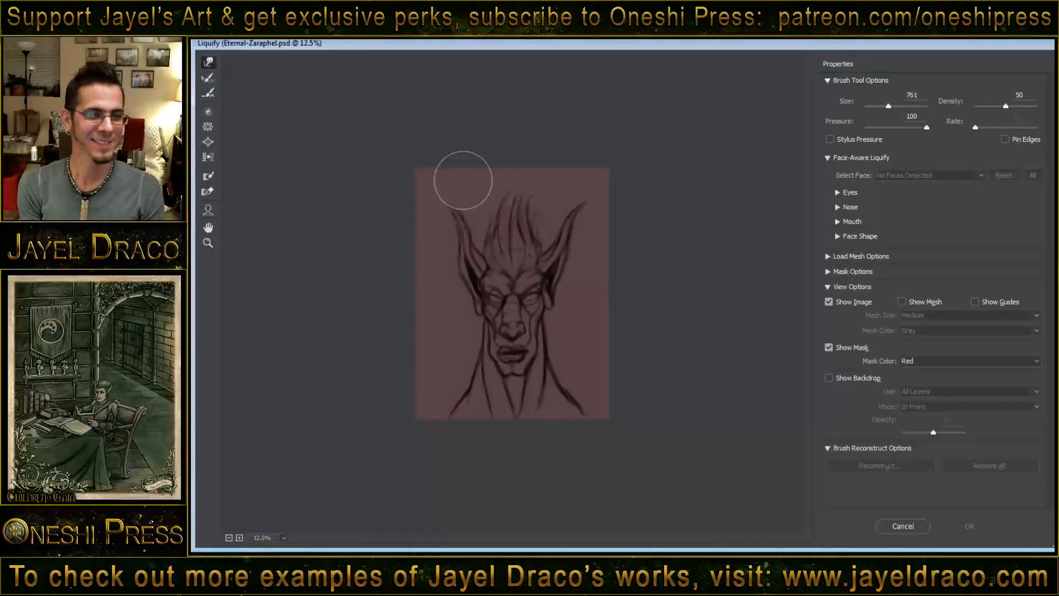
pyautogui.moveTo(546, 300); pyautogui.dragTo(539, 299)
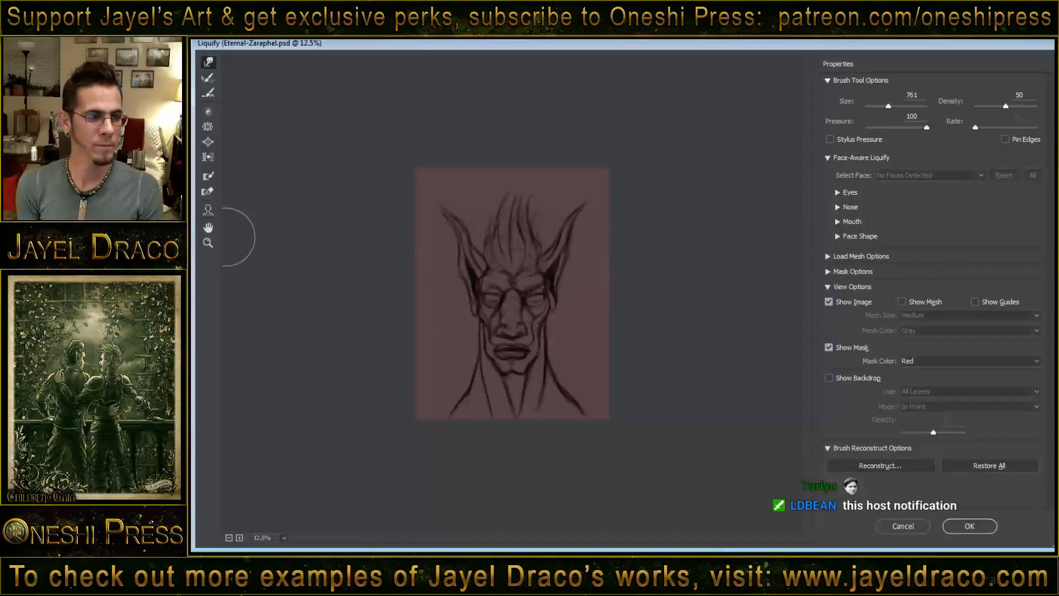
# - Flare both earlobes outward with a resized Liquify brush, then apply the distortion and compare it with the original sketch
pyautogui.click(514, 300)
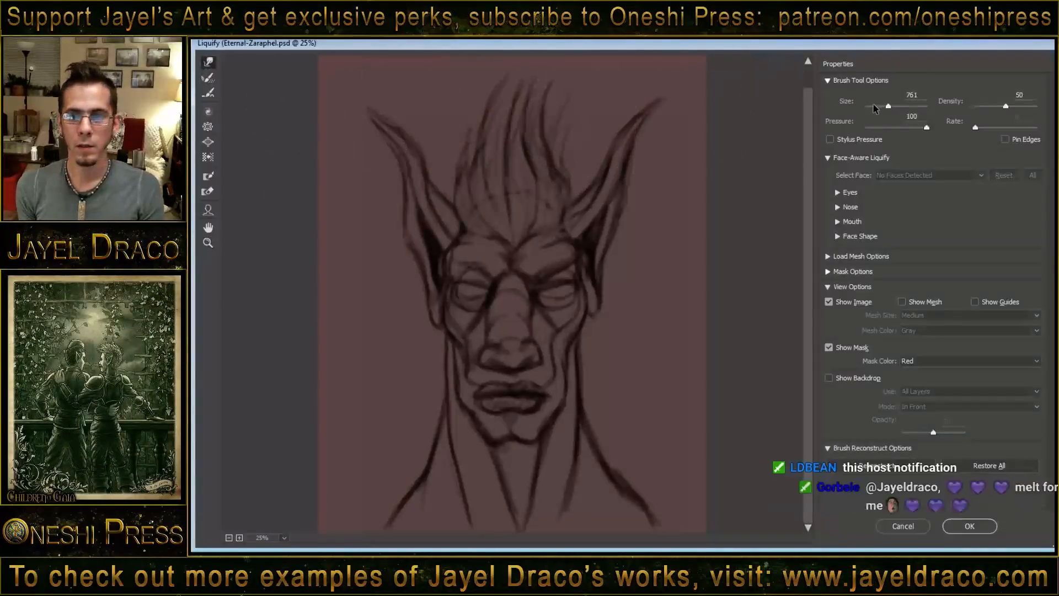
pyautogui.moveTo(857, 108); pyautogui.dragTo(802, 131)
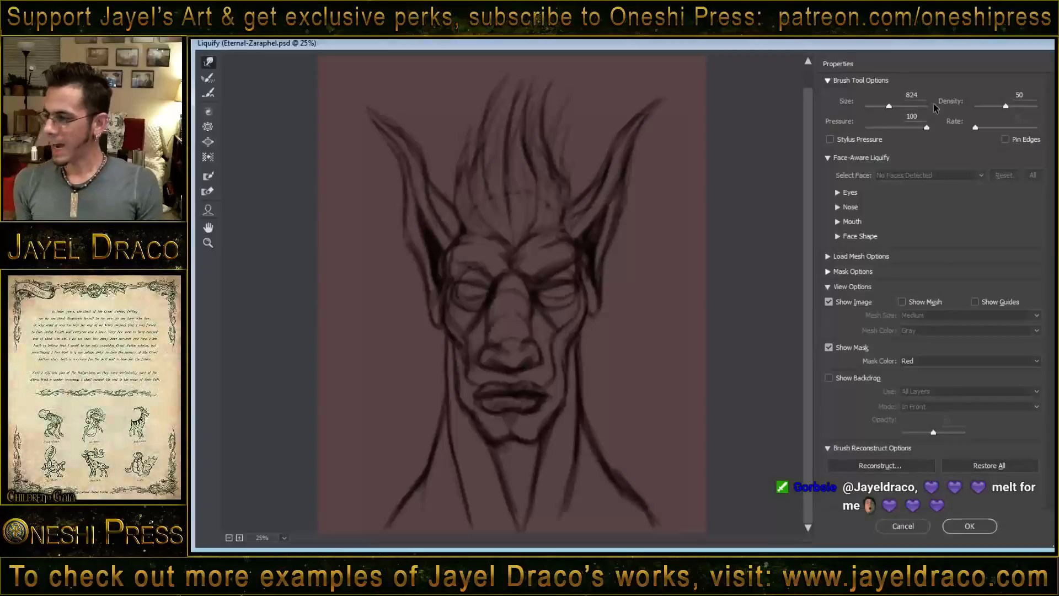
pyautogui.moveTo(887, 108); pyautogui.dragTo(882, 106)
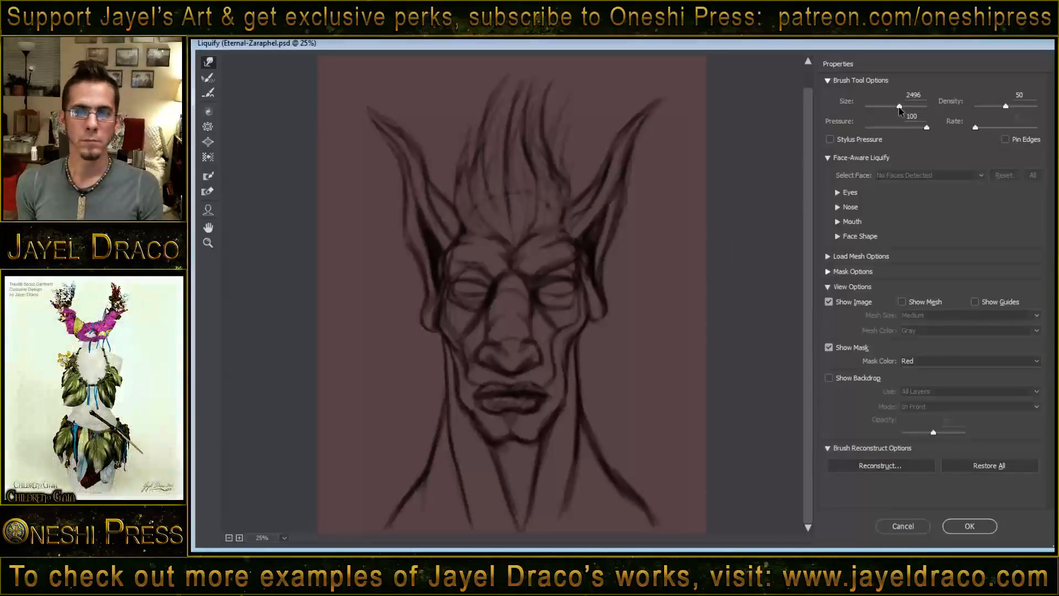
pyautogui.moveTo(899, 107); pyautogui.dragTo(899, 107)
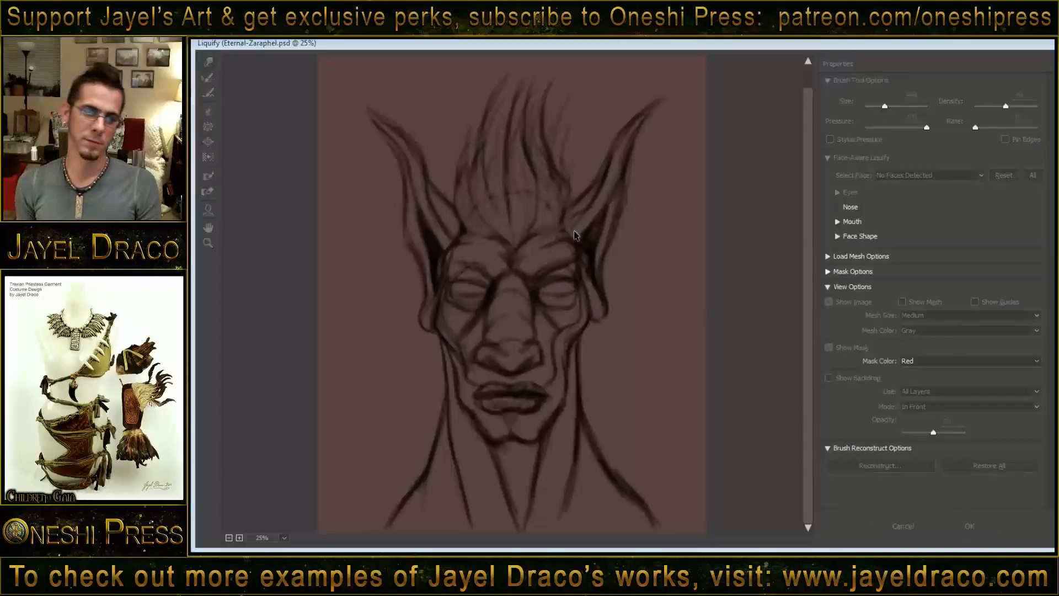
pyautogui.hotkey('ctrl', 'z')
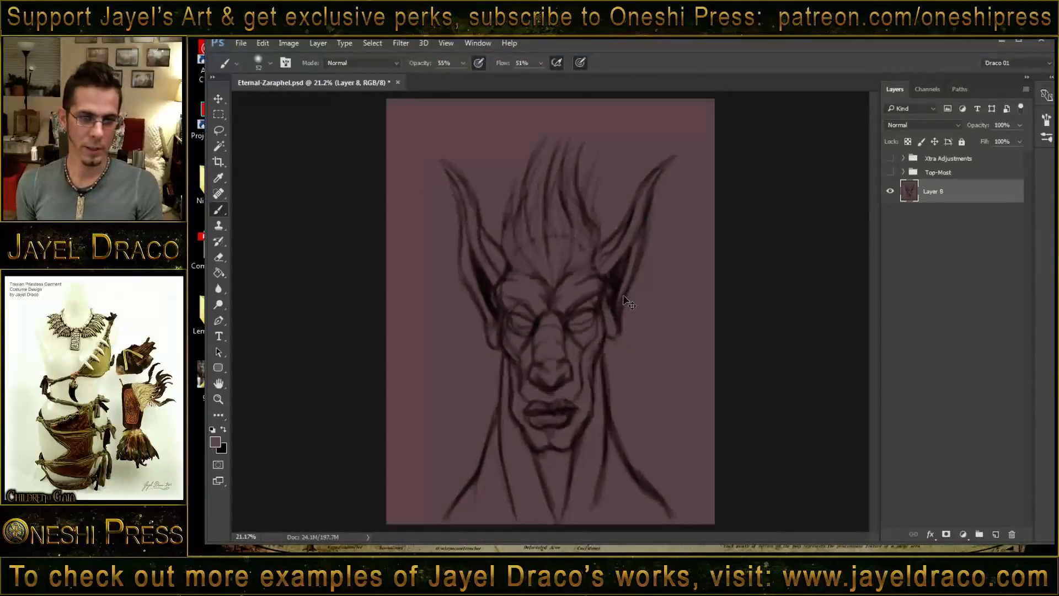
pyautogui.hotkey('ctrl', 'z')
pyautogui.hotkey('ctrl', 'z')
pyautogui.hotkey('ctrl', 'z')
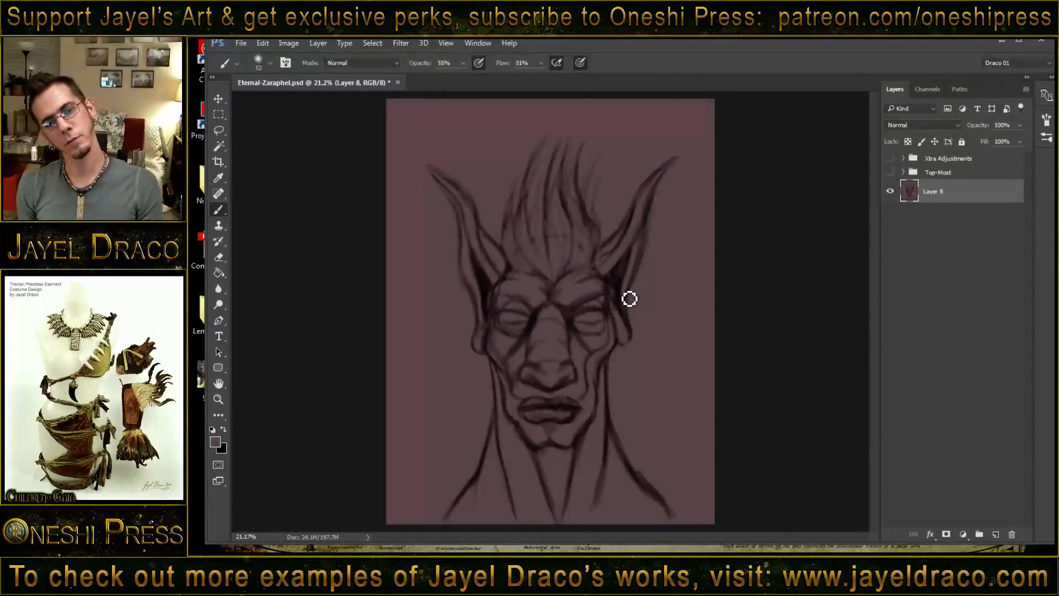
# - Set the brush blend mode to Multiply and darken the hair strands on the left side of the upswept mass
pyautogui.keyDown('shift'); pyautogui.rightClick(528, 187); pyautogui.keyUp('shift')
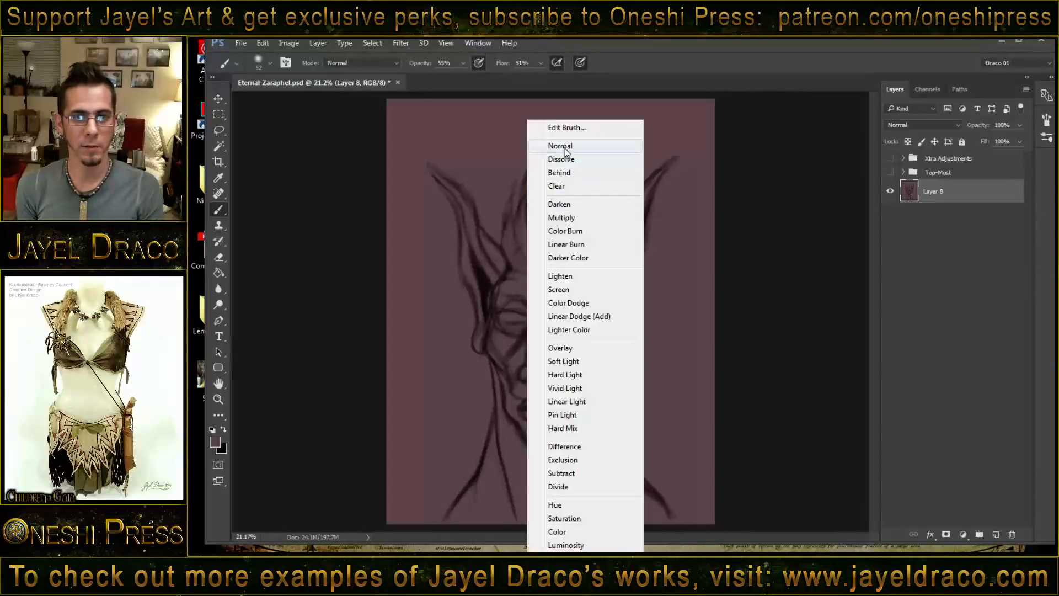
pyautogui.press('Escape')
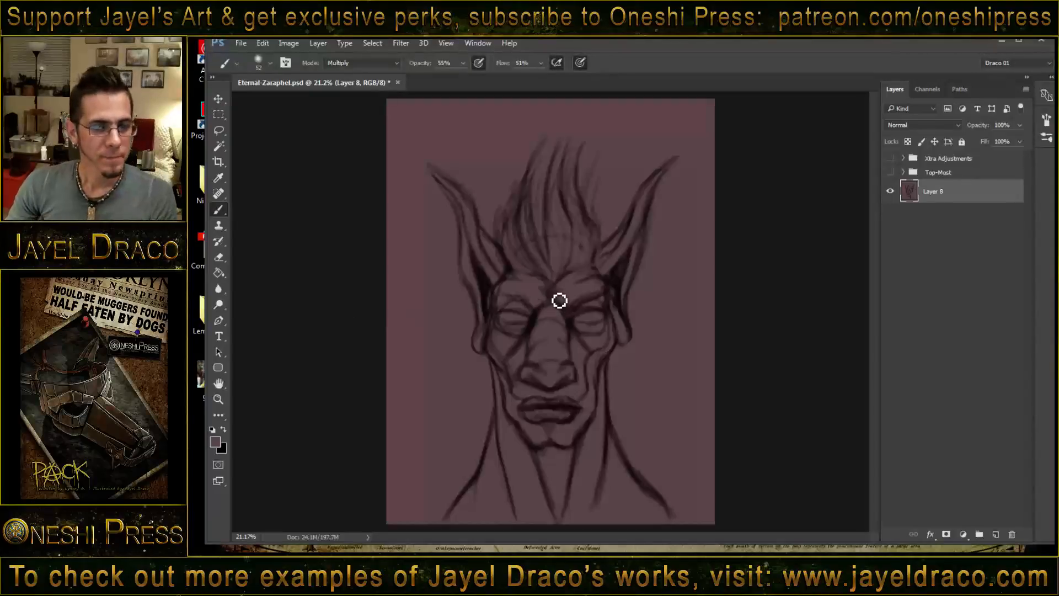
# - Select the right half of the figure from the face's centreline outward, subtracting the hair from the selection
pyautogui.click(220, 131)
pyautogui.click(218, 114)
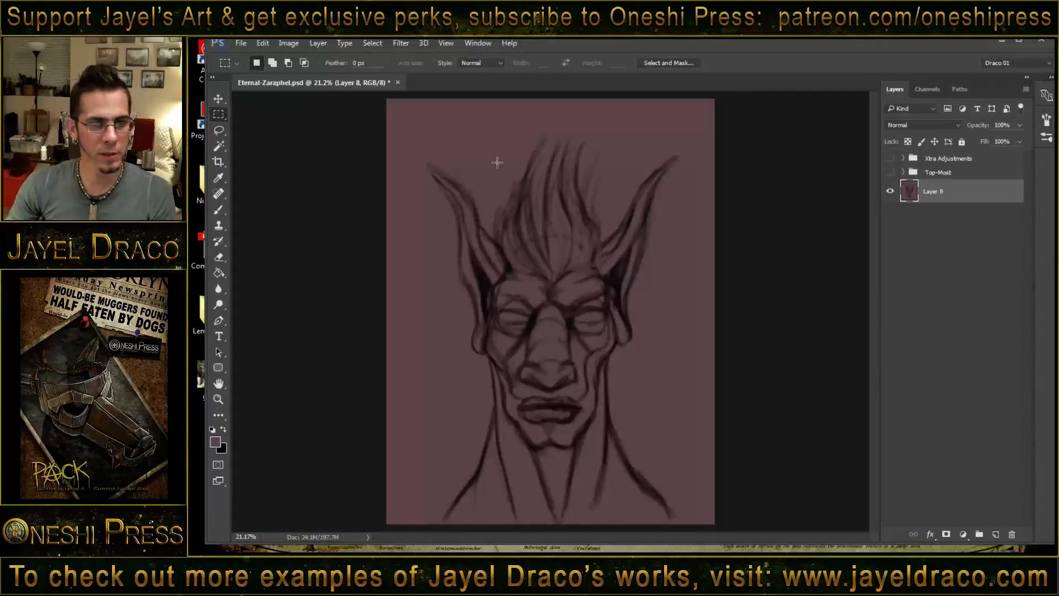
pyautogui.moveTo(386, 118)
pyautogui.mouseDown()
pyautogui.moveTo(526, 403)
pyautogui.moveTo(549, 543)
pyautogui.mouseUp()
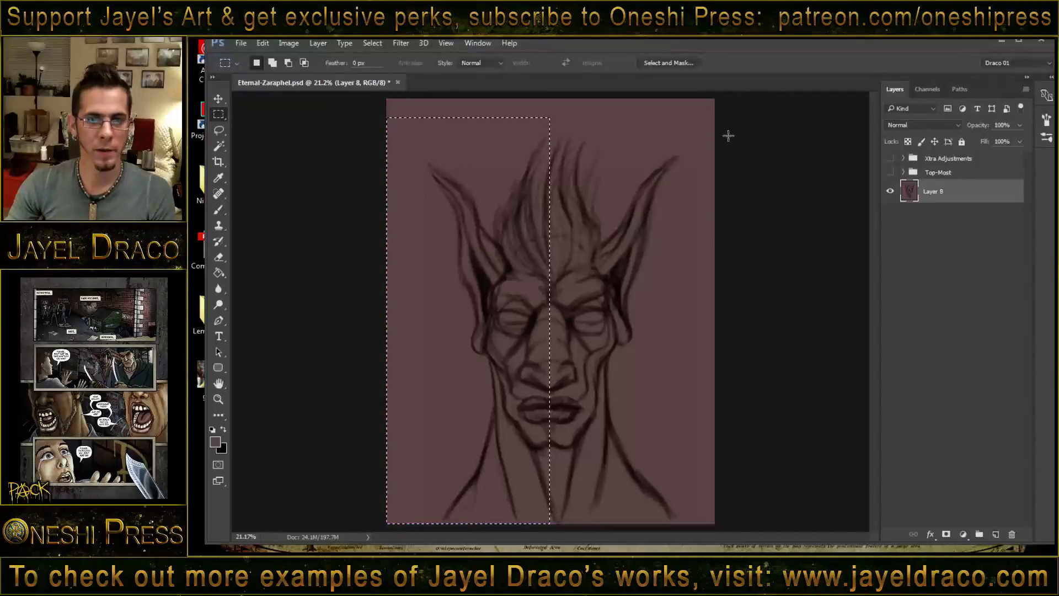
pyautogui.moveTo(728, 128); pyautogui.dragTo(552, 523)
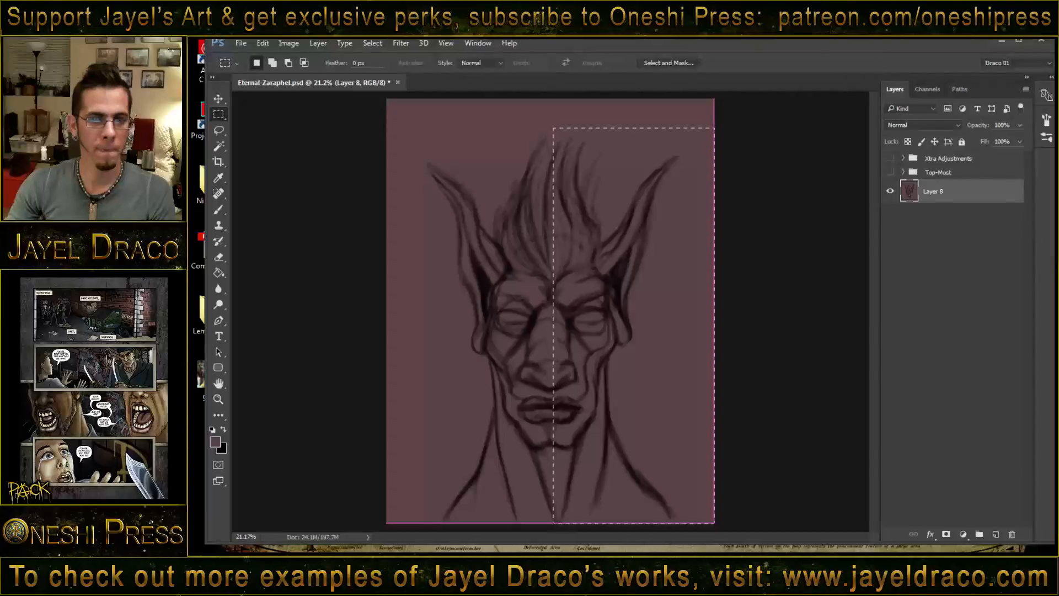
pyautogui.click(219, 131)
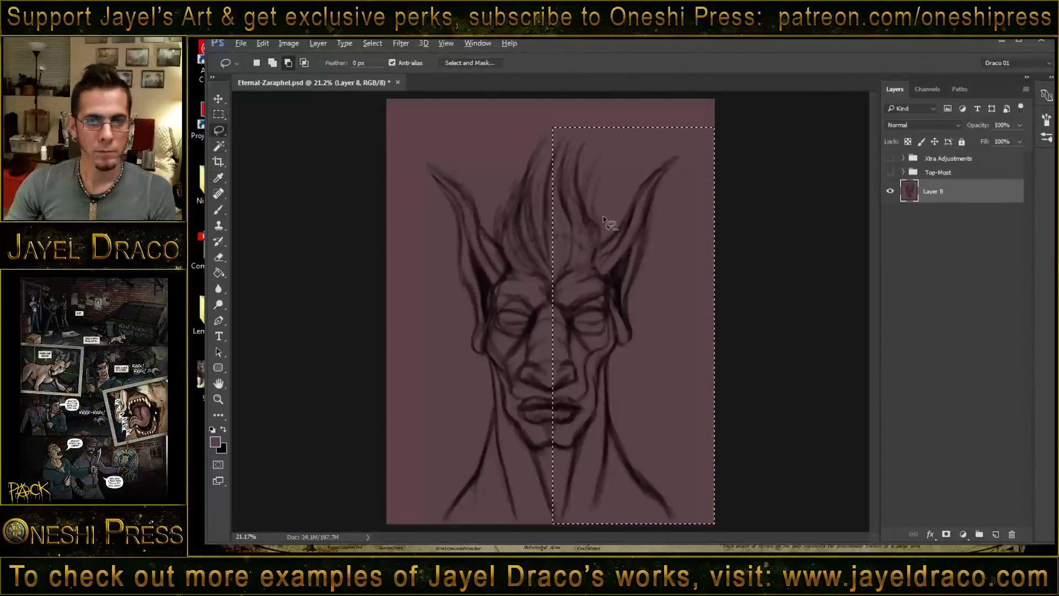
pyautogui.moveTo(631, 121); pyautogui.dragTo(621, 208)
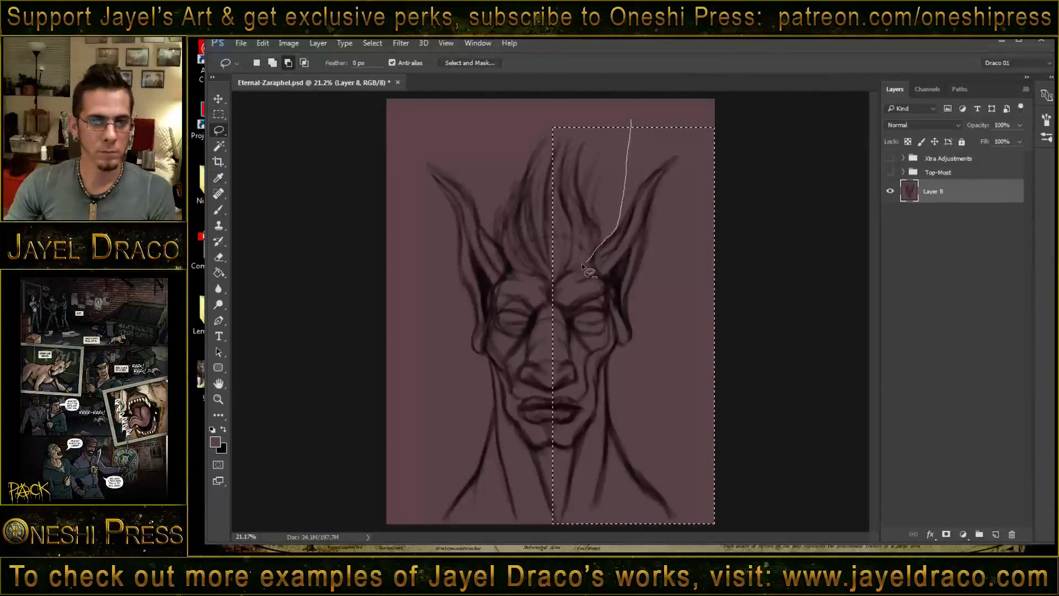
pyautogui.moveTo(580, 82); pyautogui.dragTo(611, 119)
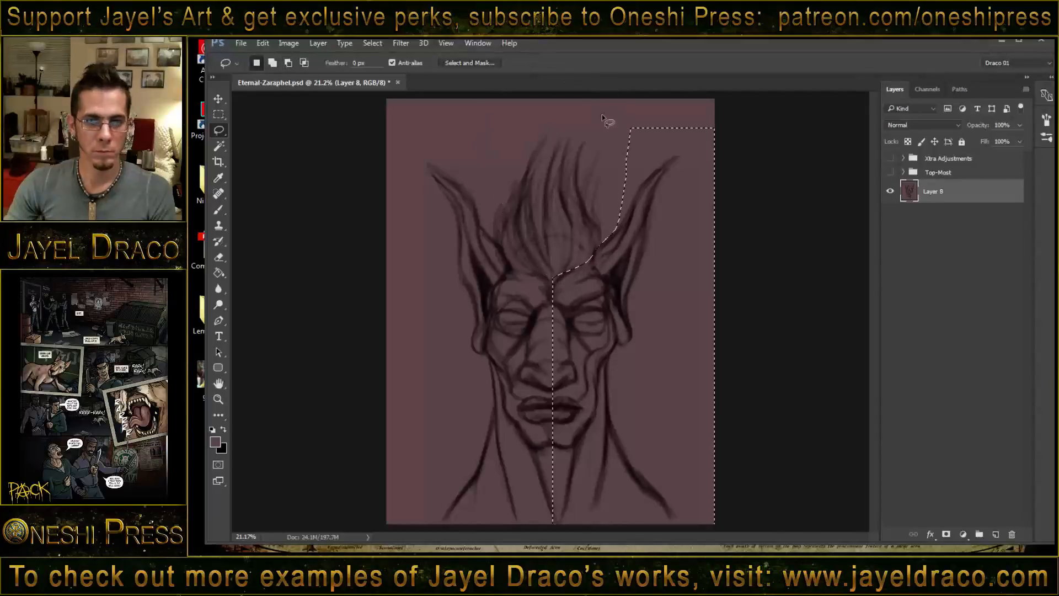
# - Copy the selected half to a new layer, flip it horizontally onto the left half and merge it into the sketch
pyautogui.hotkey('ctrl', 'j')
pyautogui.hotkey('ctrl', 't')
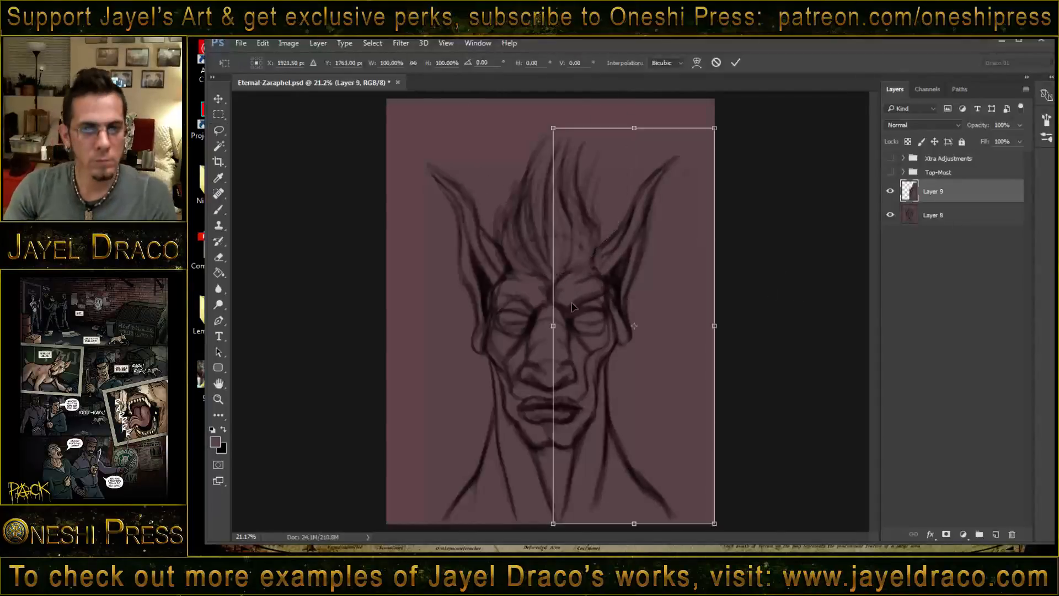
pyautogui.rightClick(573, 304)
pyautogui.click(616, 487)
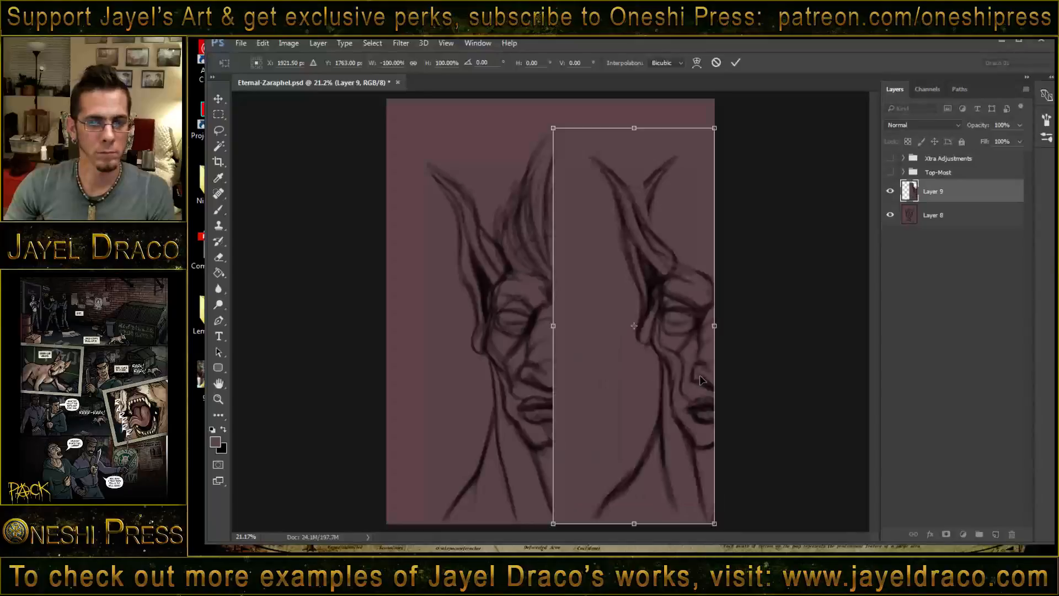
pyautogui.moveTo(701, 380); pyautogui.dragTo(529, 381)
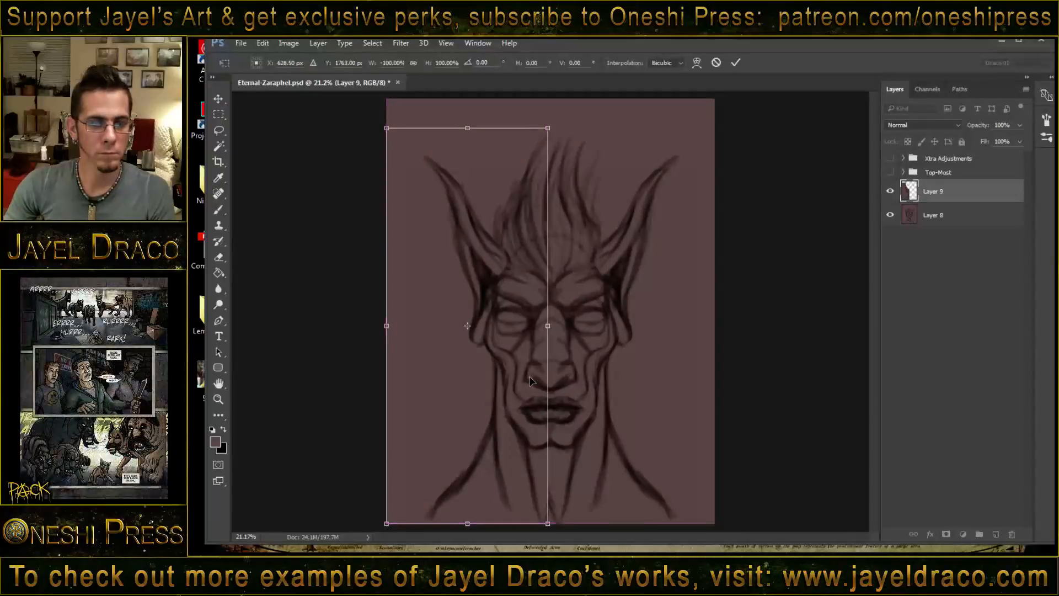
pyautogui.press('Return')
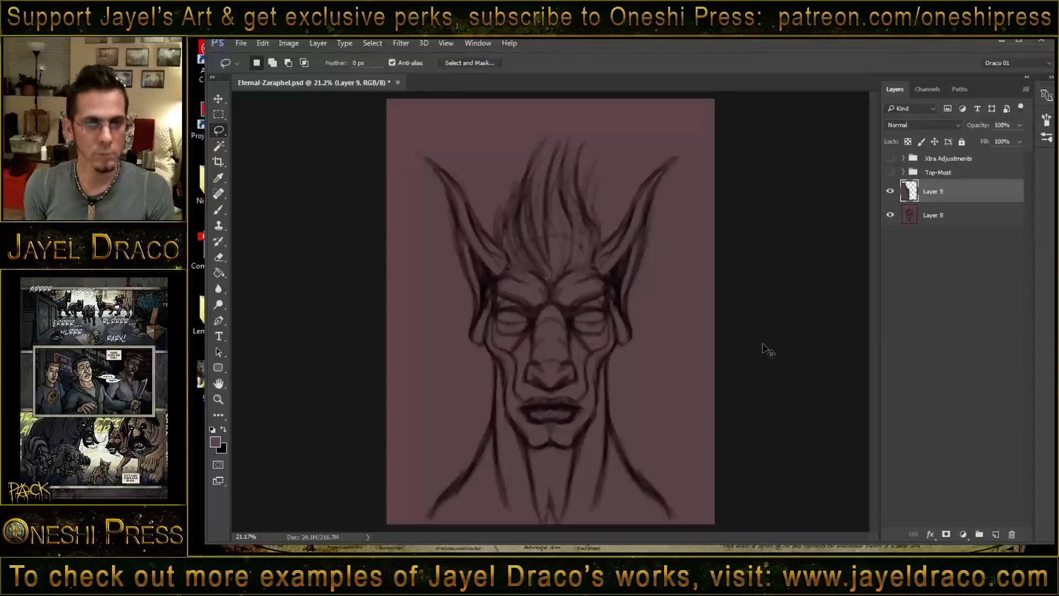
pyautogui.hotkey('ctrl', 'e')
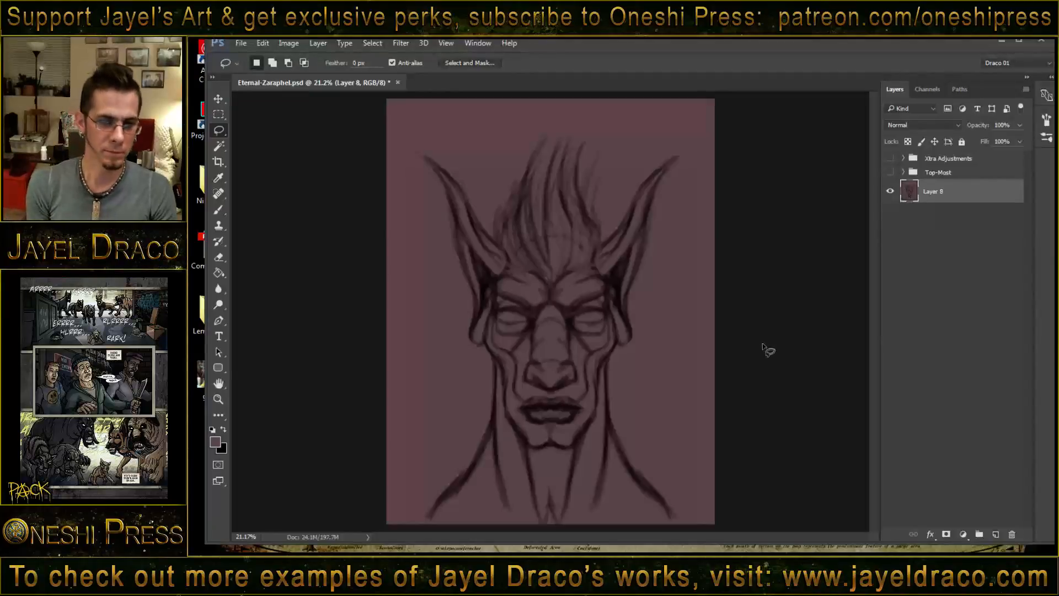
# - Brush darker strands into the right side of the hair and deepen the cheek fold beside the right side of the mouth
pyautogui.press('b')
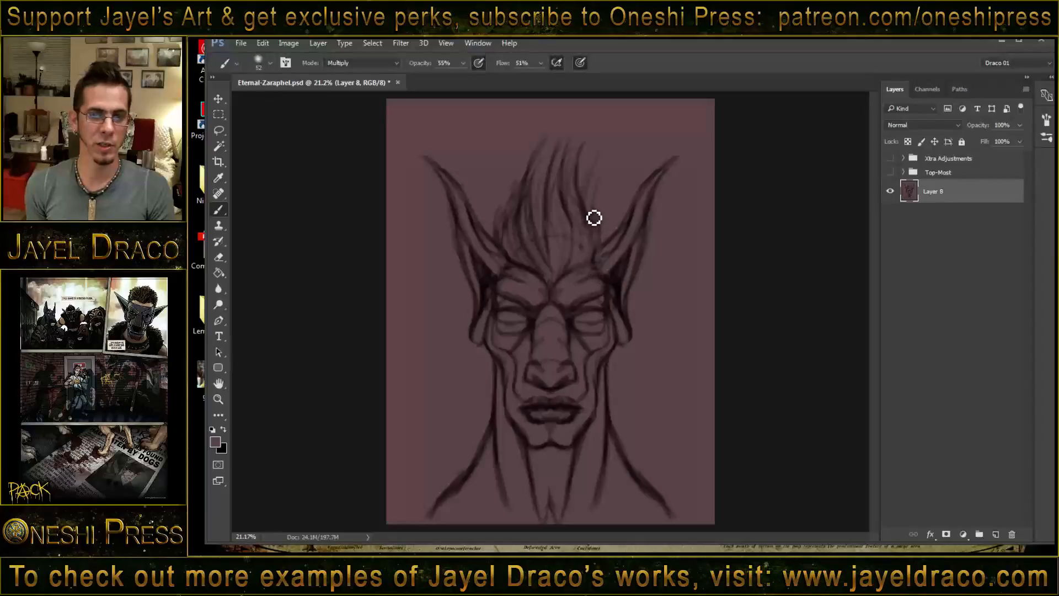
pyautogui.moveTo(585, 243); pyautogui.dragTo(575, 163)
pyautogui.moveTo(584, 218); pyautogui.dragTo(571, 151)
pyautogui.moveTo(564, 195)
pyautogui.mouseDown()
pyautogui.moveTo(582, 177)
pyautogui.moveTo(566, 177)
pyautogui.moveTo(611, 223)
pyautogui.moveTo(602, 262)
pyautogui.moveTo(605, 232)
pyautogui.moveTo(584, 273)
pyautogui.mouseUp()
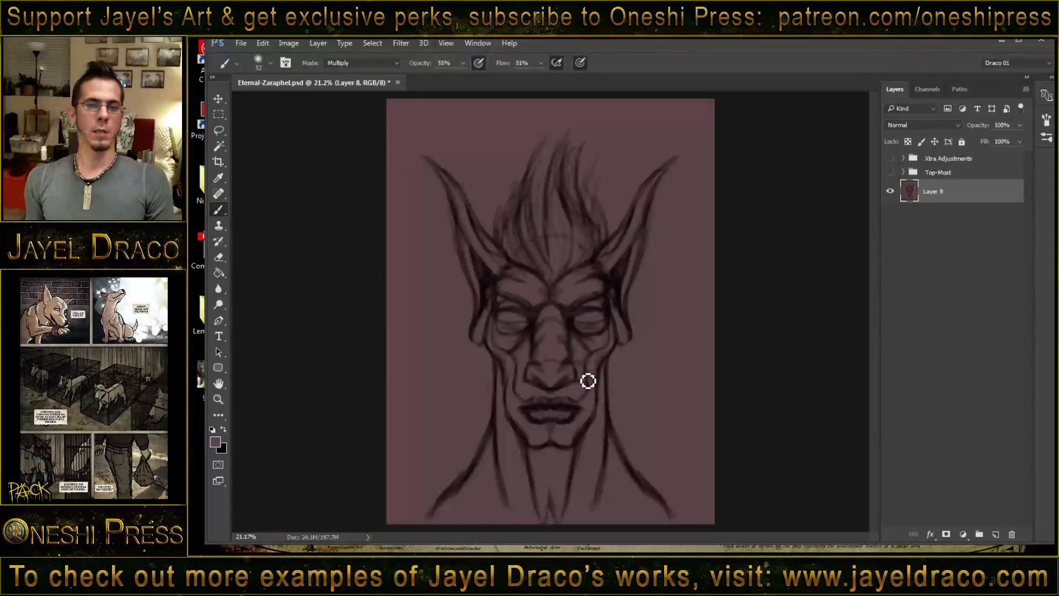
pyautogui.moveTo(577, 386); pyautogui.dragTo(583, 359)
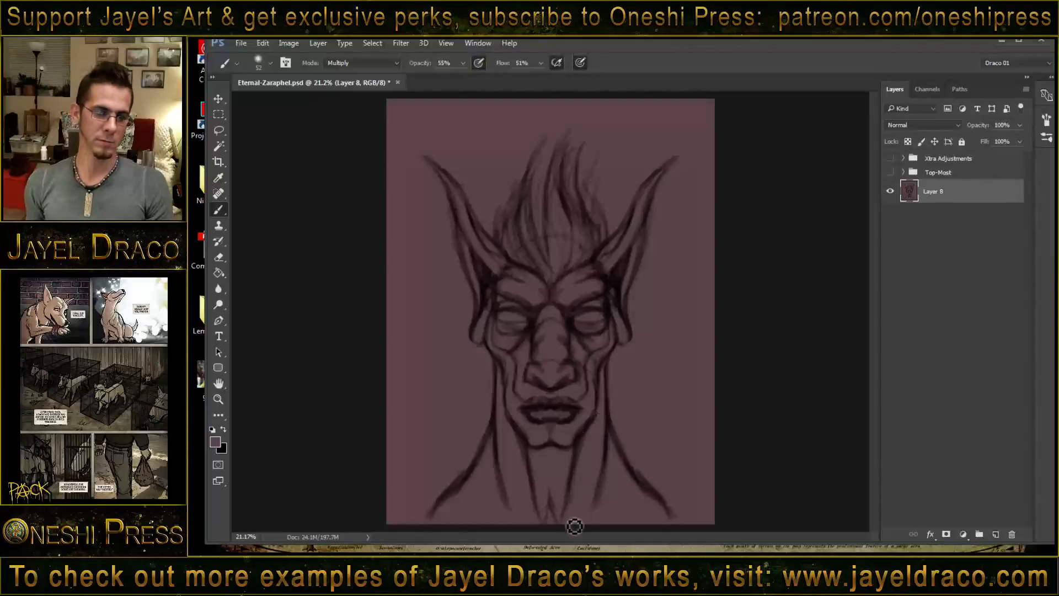
# - Set the brush blend mode to Normal and paint out the stray marks between the throat lines at the neck's base
pyautogui.keyDown('shift'); pyautogui.rightClick(519, 427); pyautogui.keyUp('shift')
pyautogui.click(547, 148)
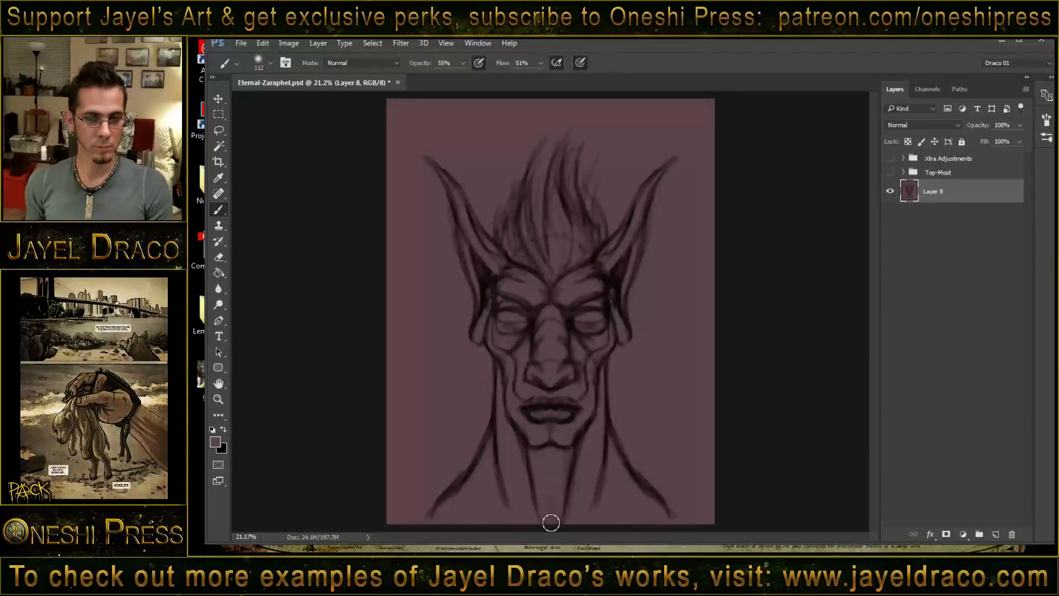
# - Set the brush blend mode to Multiply and shade the right side of the throat, neck and shoulder
pyautogui.keyDown('shift'); pyautogui.rightClick(547, 463); pyautogui.keyUp('shift')
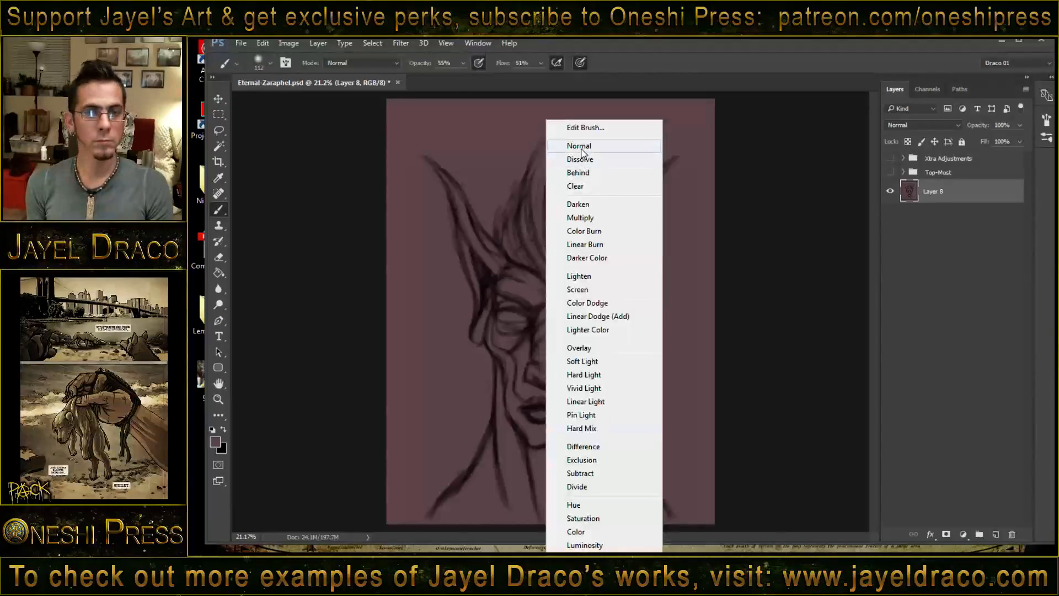
pyautogui.click(580, 218)
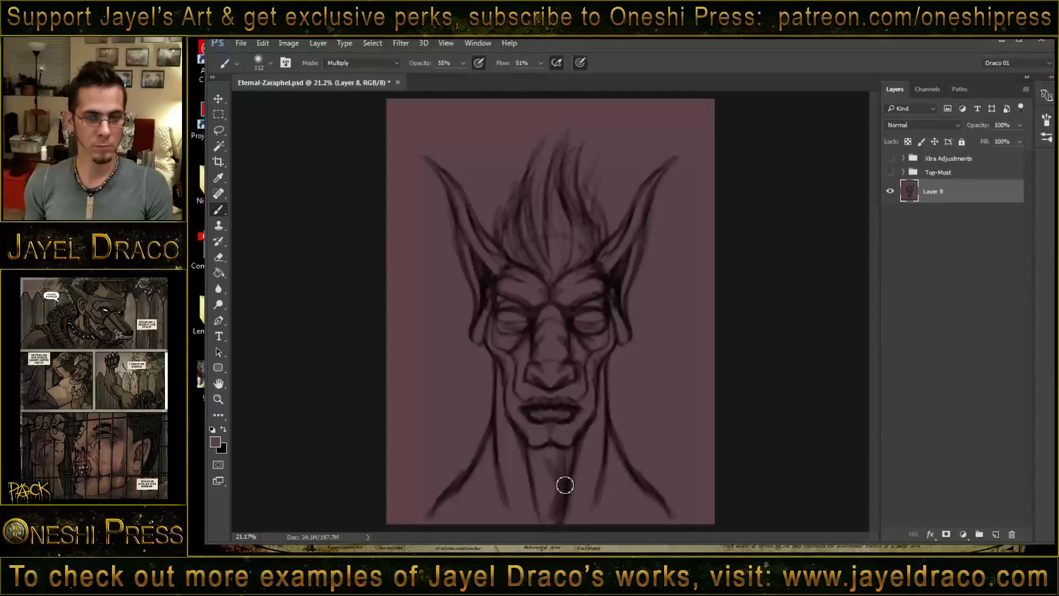
pyautogui.moveTo(567, 455); pyautogui.dragTo(589, 428)
pyautogui.moveTo(607, 378); pyautogui.dragTo(600, 452)
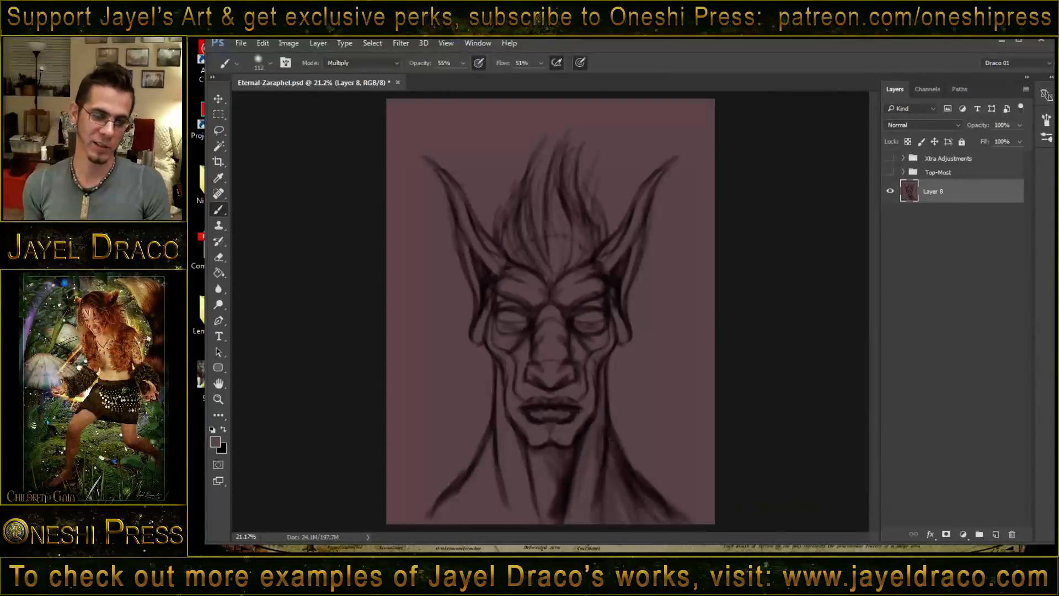
# - Shade the throat's centre and left side, the left shoulder, the facial hollows and the hair with soft dark strokes
pyautogui.moveTo(525, 446); pyautogui.dragTo(555, 534)
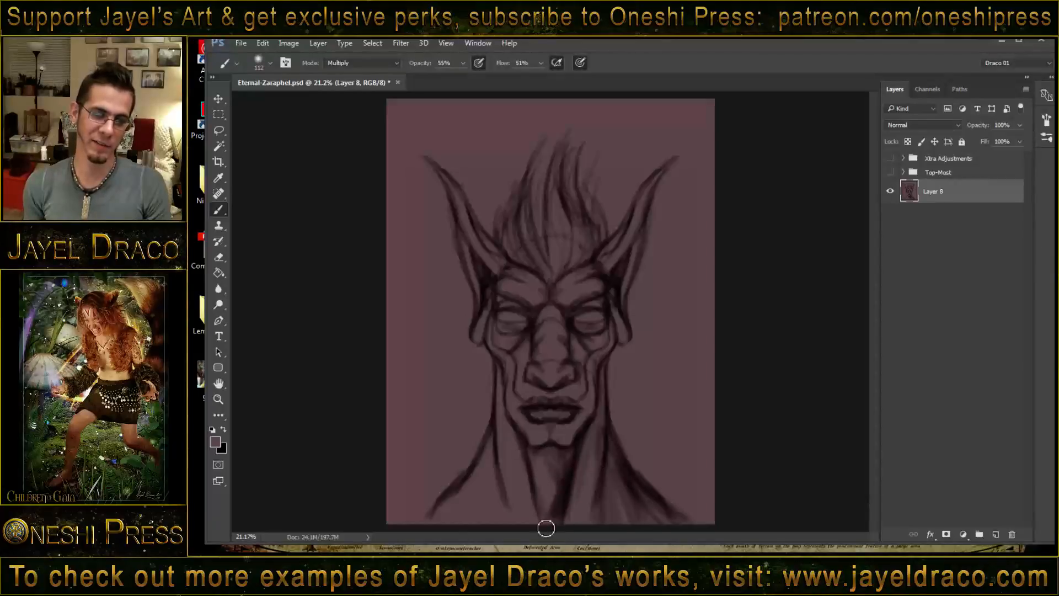
pyautogui.moveTo(538, 448); pyautogui.dragTo(548, 532)
pyautogui.moveTo(512, 432); pyautogui.dragTo(537, 518)
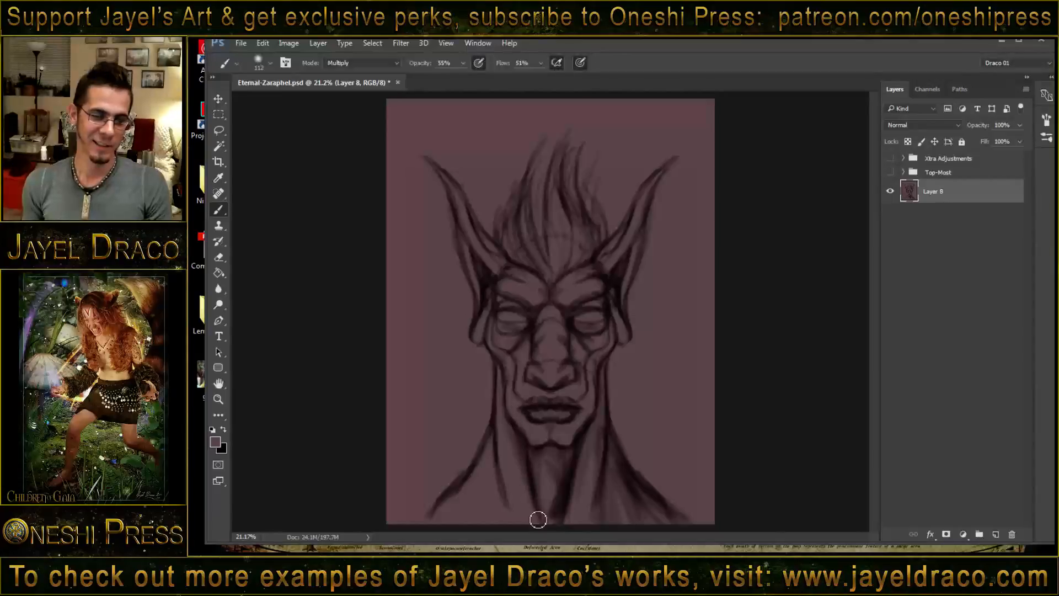
pyautogui.moveTo(501, 481)
pyautogui.mouseDown()
pyautogui.moveTo(512, 534)
pyautogui.moveTo(500, 492)
pyautogui.moveTo(488, 532)
pyautogui.moveTo(486, 511)
pyautogui.moveTo(464, 531)
pyautogui.mouseUp()
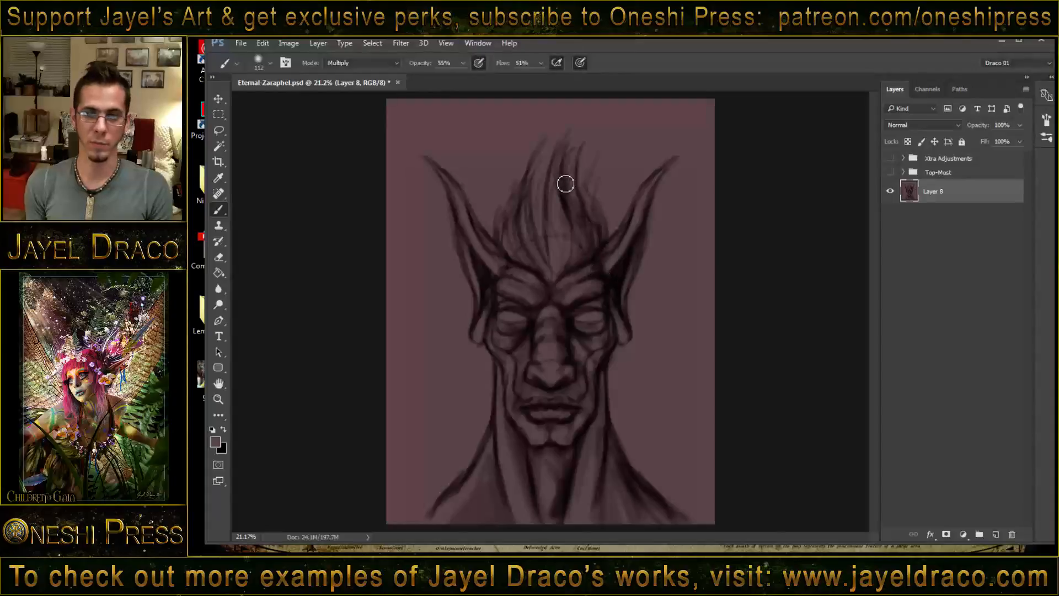
pyautogui.moveTo(565, 183)
pyautogui.mouseDown()
pyautogui.moveTo(589, 268)
pyautogui.moveTo(592, 238)
pyautogui.moveTo(568, 245)
pyautogui.moveTo(583, 241)
pyautogui.moveTo(572, 247)
pyautogui.moveTo(555, 190)
pyautogui.mouseUp()
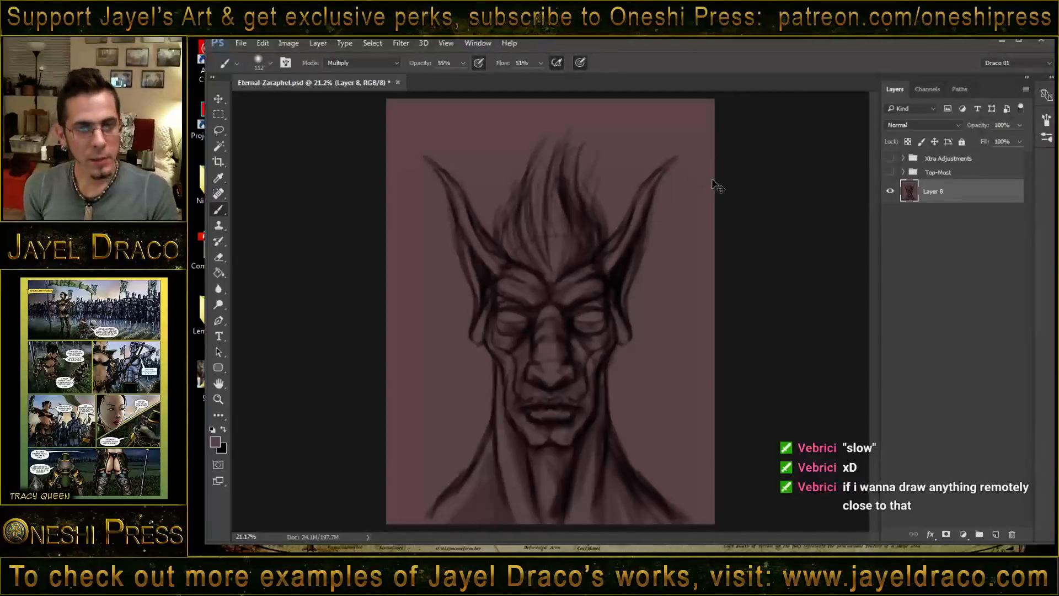
# - Scale the character layer down to about 85%, keeping it centred against the canvas's bottom edge
pyautogui.hotkey('ctrl', 't')
pyautogui.moveTo(715, 100); pyautogui.dragTo(689, 147)
pyautogui.moveTo(387, 148); pyautogui.dragTo(411, 165)
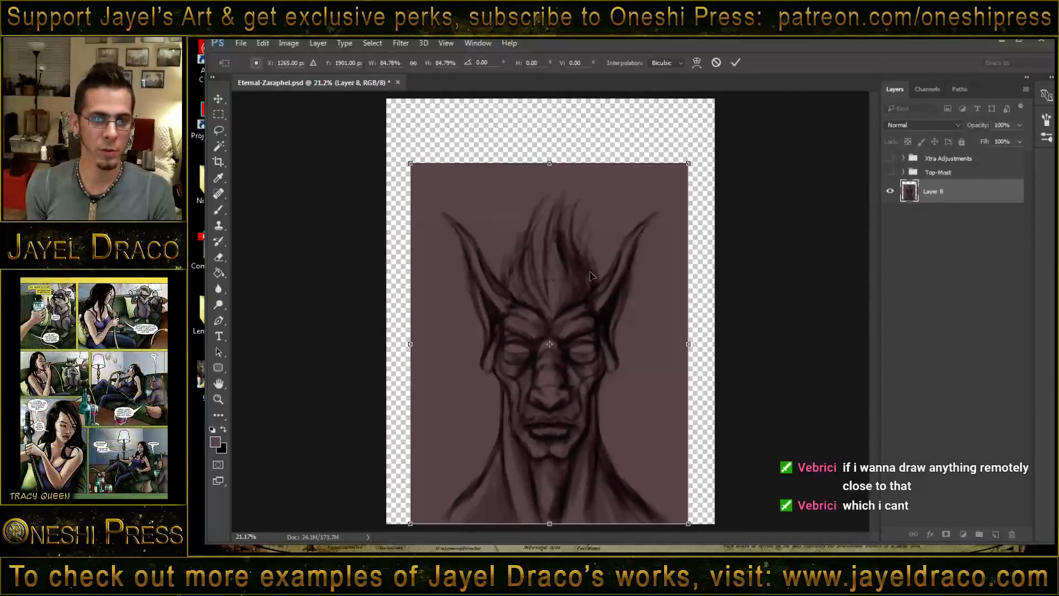
pyautogui.click(735, 62)
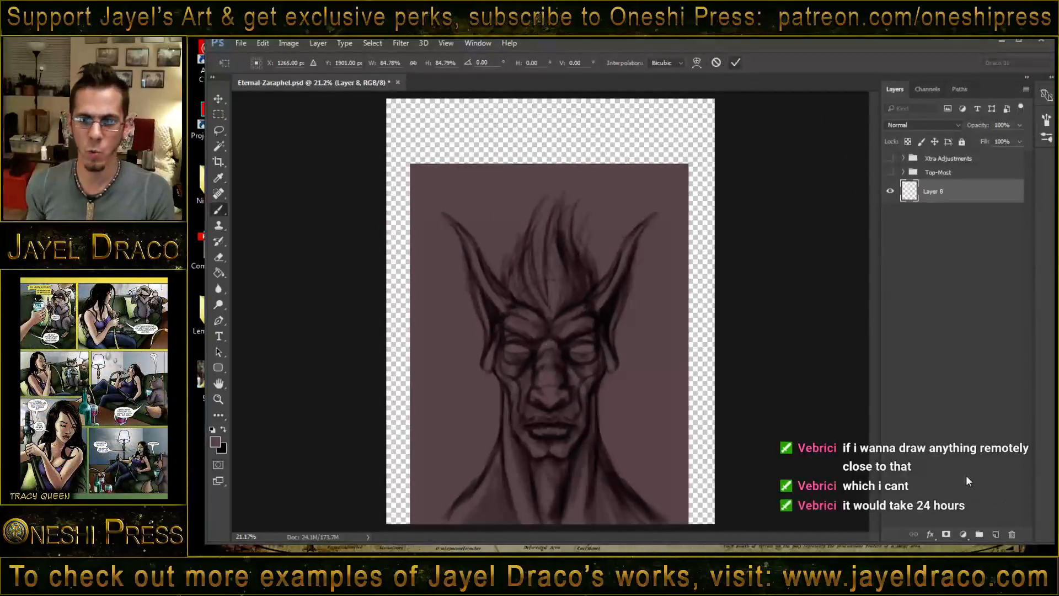
# - Fill the new layer with the mauve background colour, place it beneath the character layer and merge the two
pyautogui.click(219, 273)
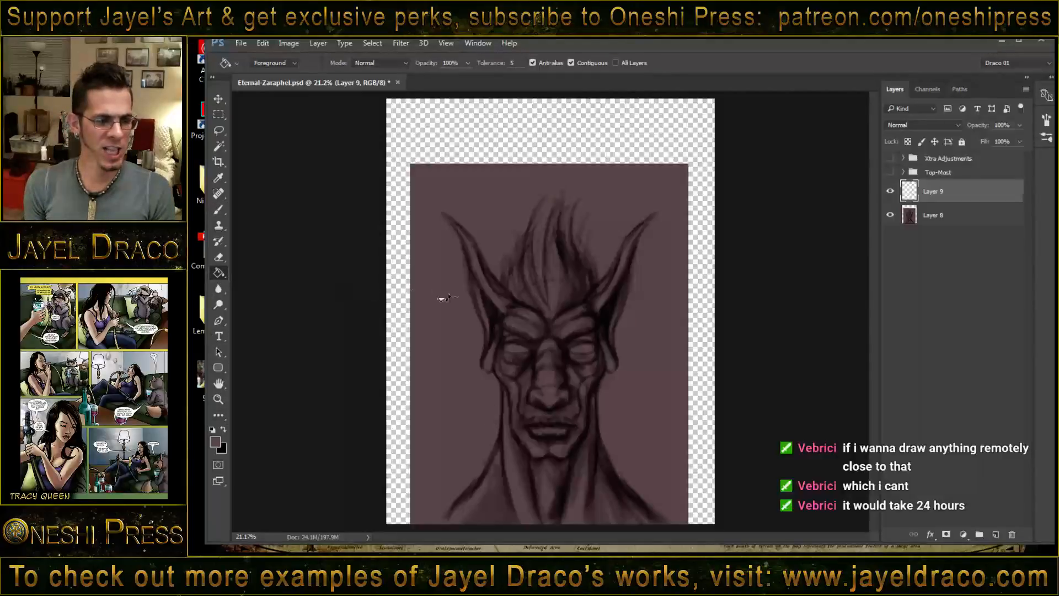
pyautogui.click(598, 216)
pyautogui.moveTo(946, 243); pyautogui.dragTo(946, 237)
pyautogui.click(938, 190)
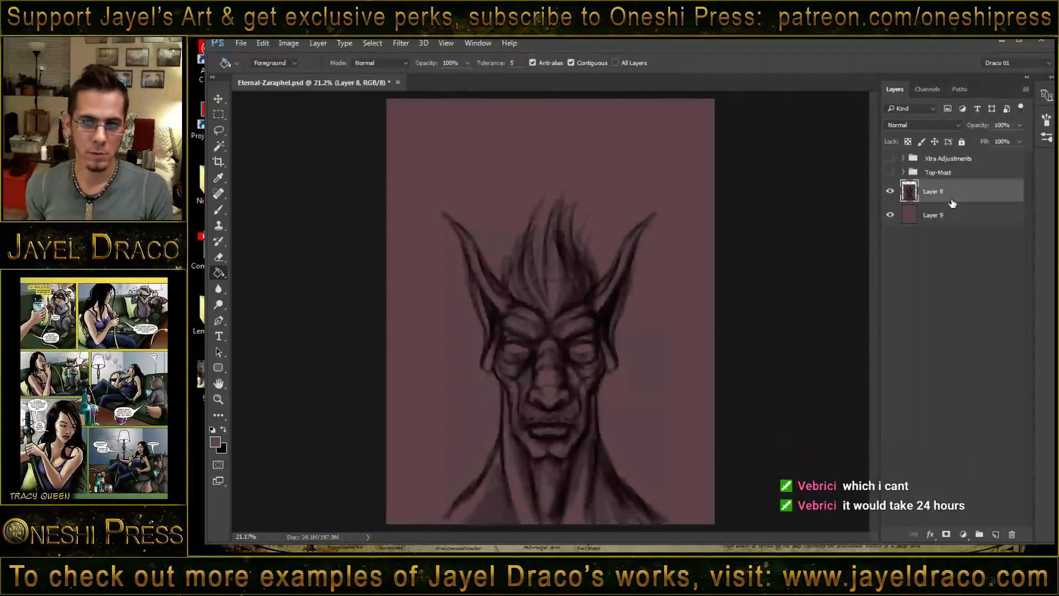
pyautogui.hotkey('ctrl', 'e')
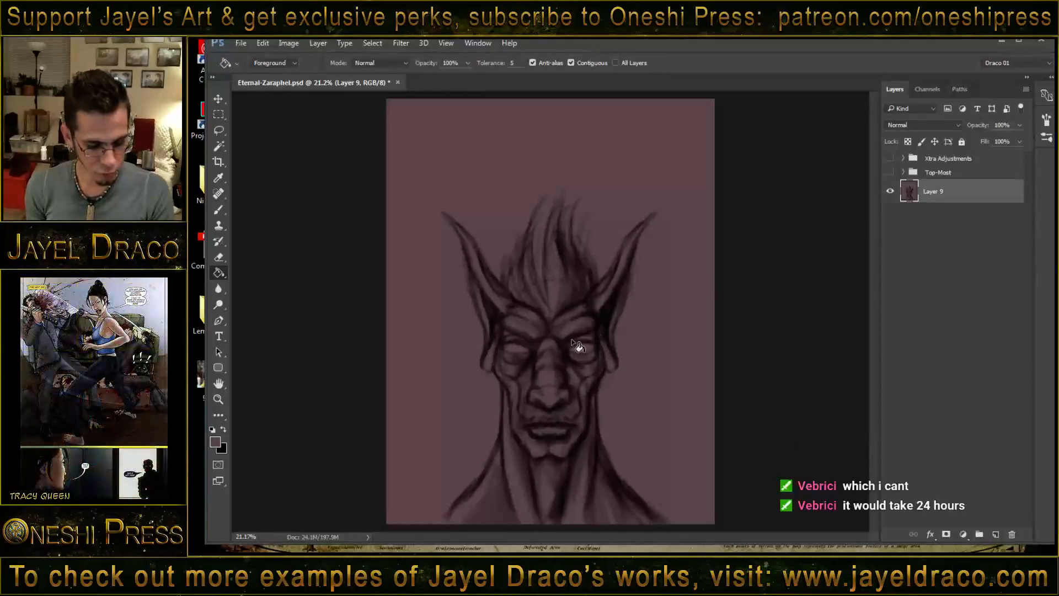
# - Reduce the brush size and sketch the base line of a horn rising between the left ear and the hair
pyautogui.press('b')
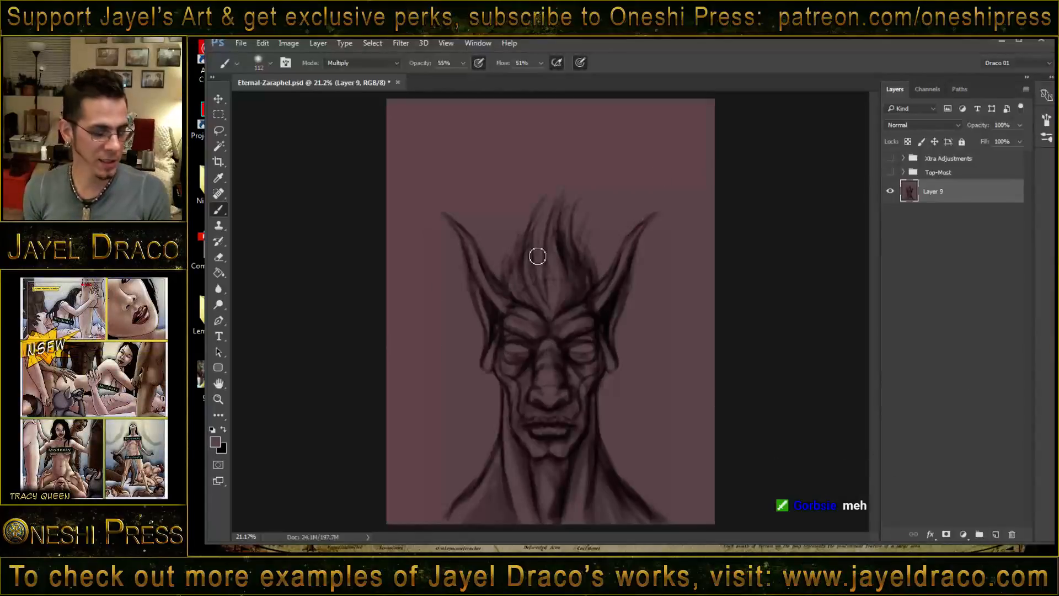
pyautogui.moveTo(537, 256); pyautogui.dragTo(528, 256)
pyautogui.keyDown('alt'); pyautogui.click(517, 248); pyautogui.keyUp('alt')
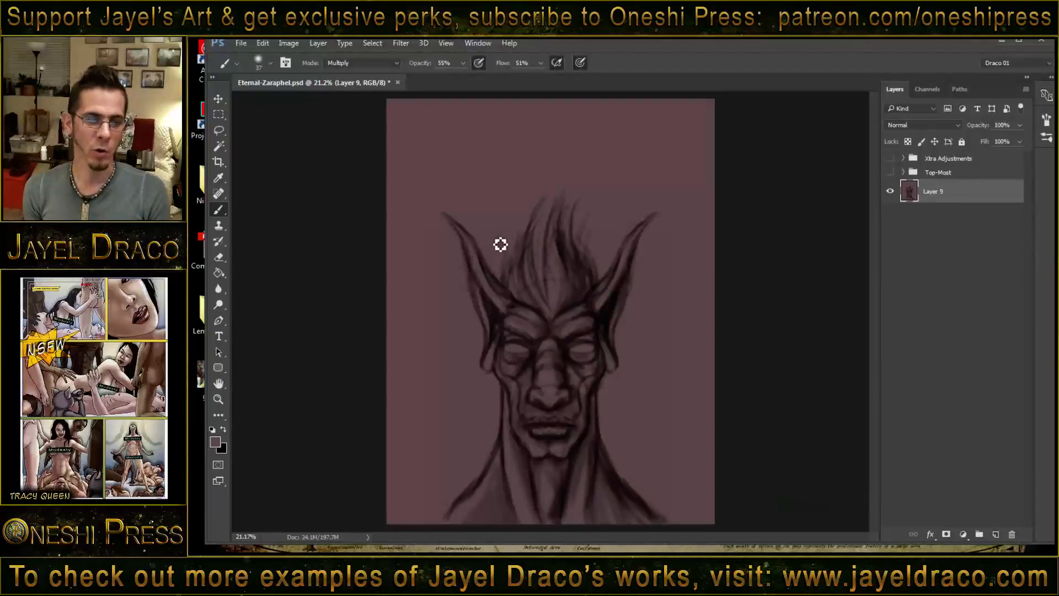
pyautogui.moveTo(501, 264); pyautogui.dragTo(509, 290)
pyautogui.moveTo(496, 232); pyautogui.dragTo(512, 300)
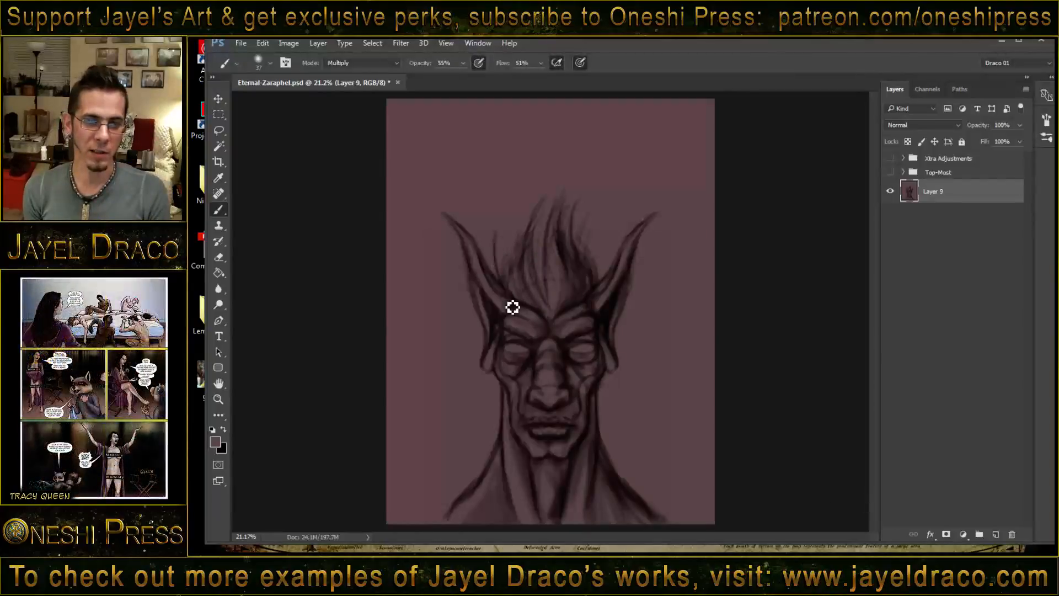
pyautogui.moveTo(495, 235); pyautogui.dragTo(511, 298)
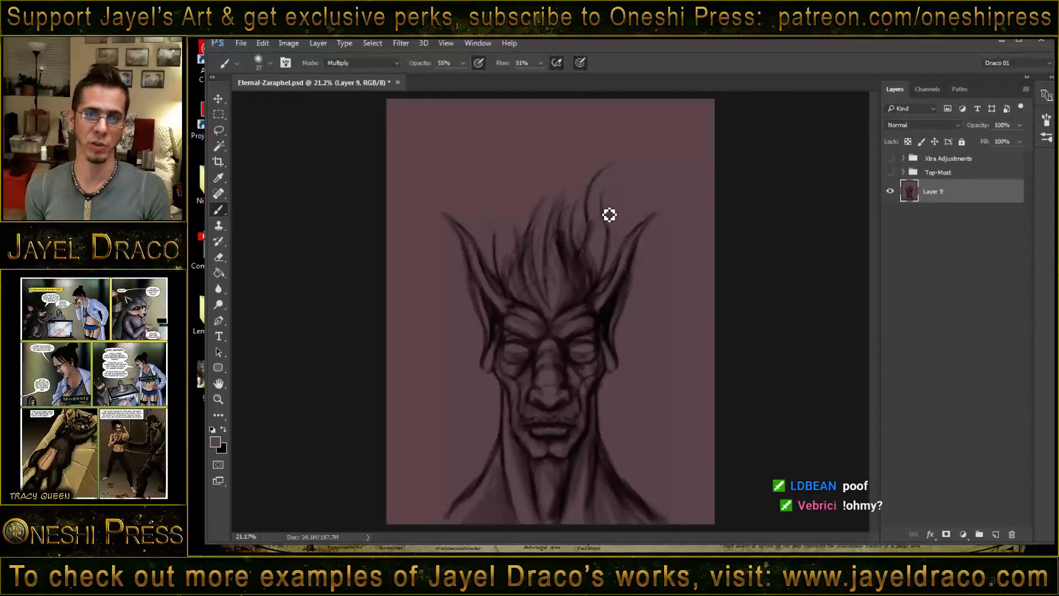
# - Sketch a tall, wavy horn above the right side of the head, curving up to a point near the canvas's upper edge
pyautogui.moveTo(609, 214); pyautogui.dragTo(628, 160)
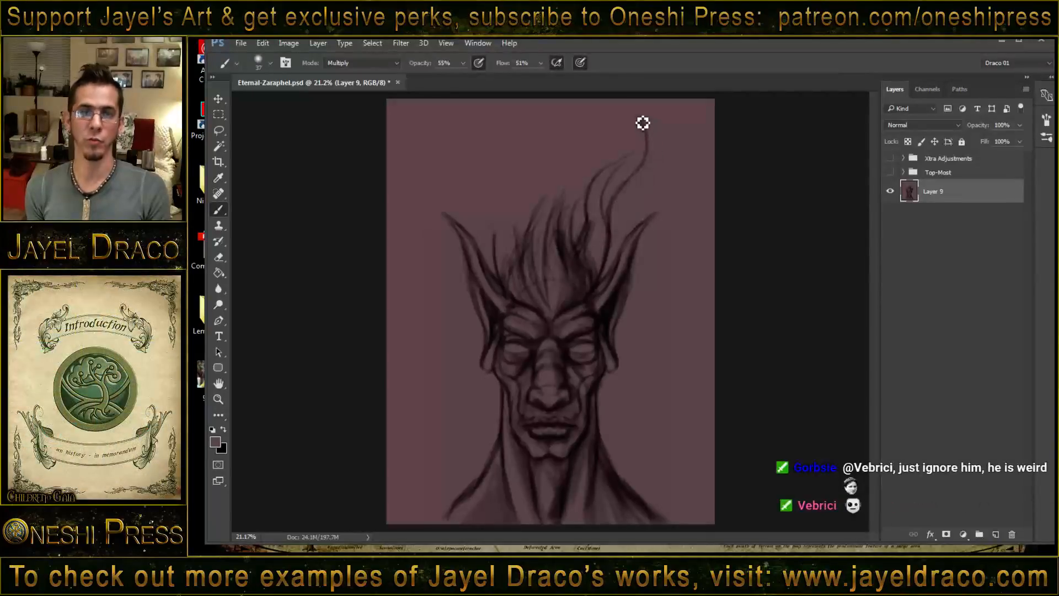
pyautogui.moveTo(640, 121)
pyautogui.mouseDown()
pyautogui.moveTo(652, 147)
pyautogui.moveTo(650, 134)
pyautogui.moveTo(652, 148)
pyautogui.moveTo(630, 149)
pyautogui.mouseUp()
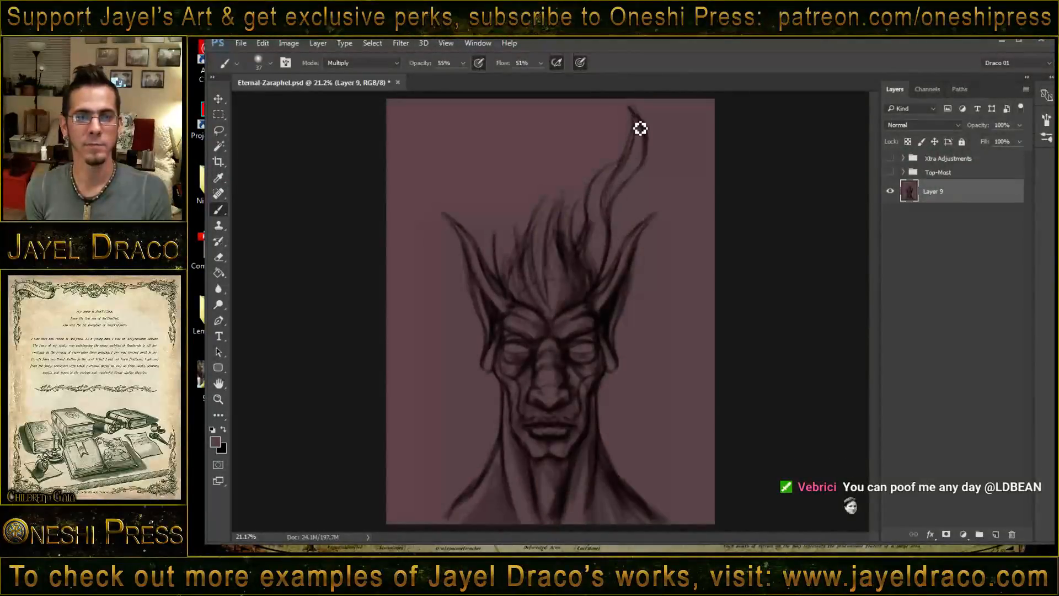
pyautogui.moveTo(640, 128); pyautogui.dragTo(629, 165)
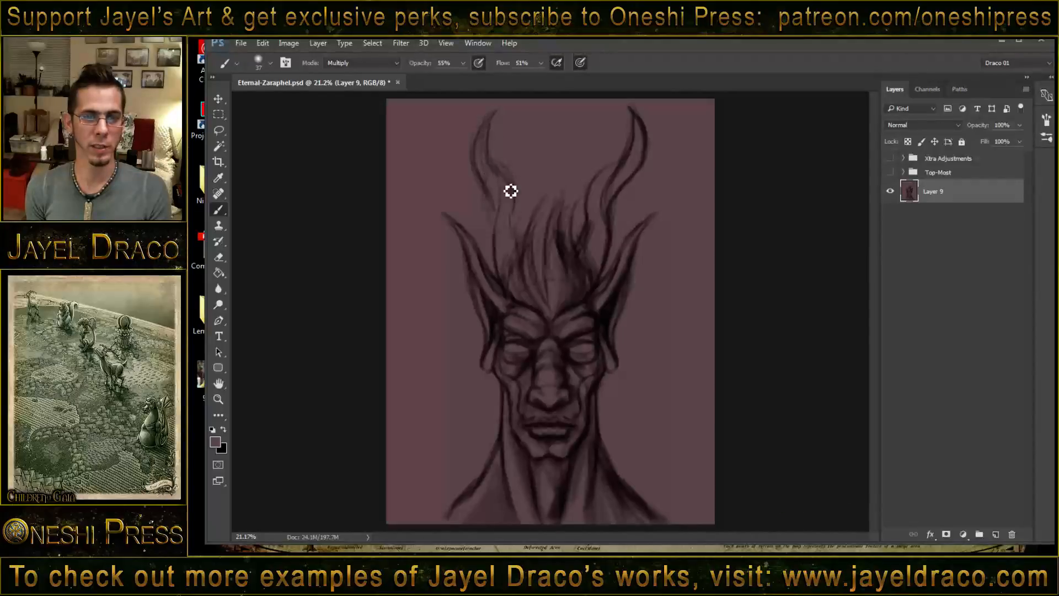
# - Darken the inner contour of the left horn up to its tip and reinforce the right horn's outline
pyautogui.moveTo(490, 159); pyautogui.dragTo(515, 210)
pyautogui.moveTo(488, 154); pyautogui.dragTo(499, 111)
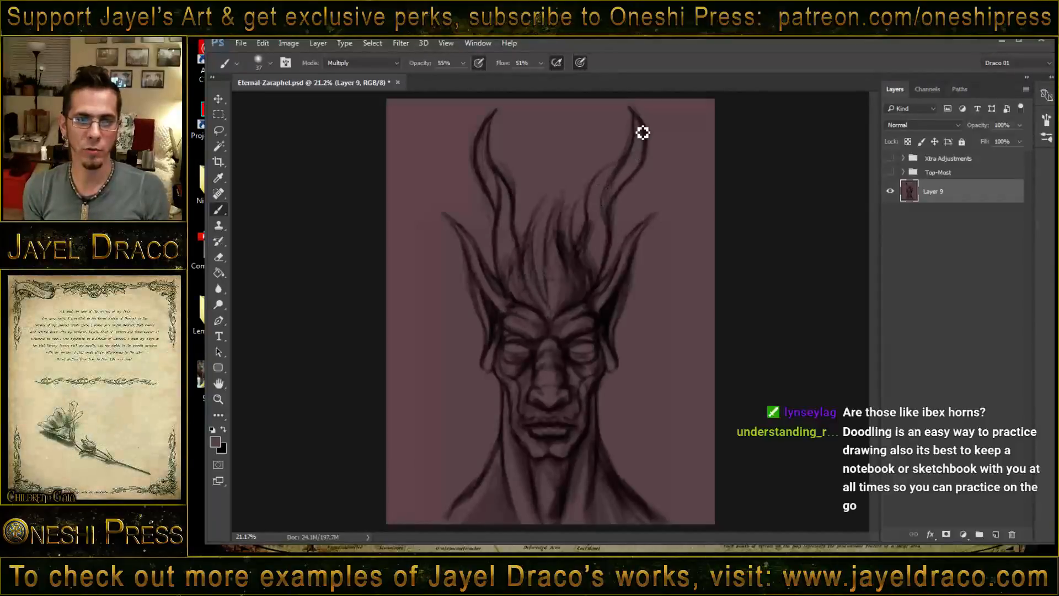
pyautogui.moveTo(642, 132); pyautogui.dragTo(611, 178)
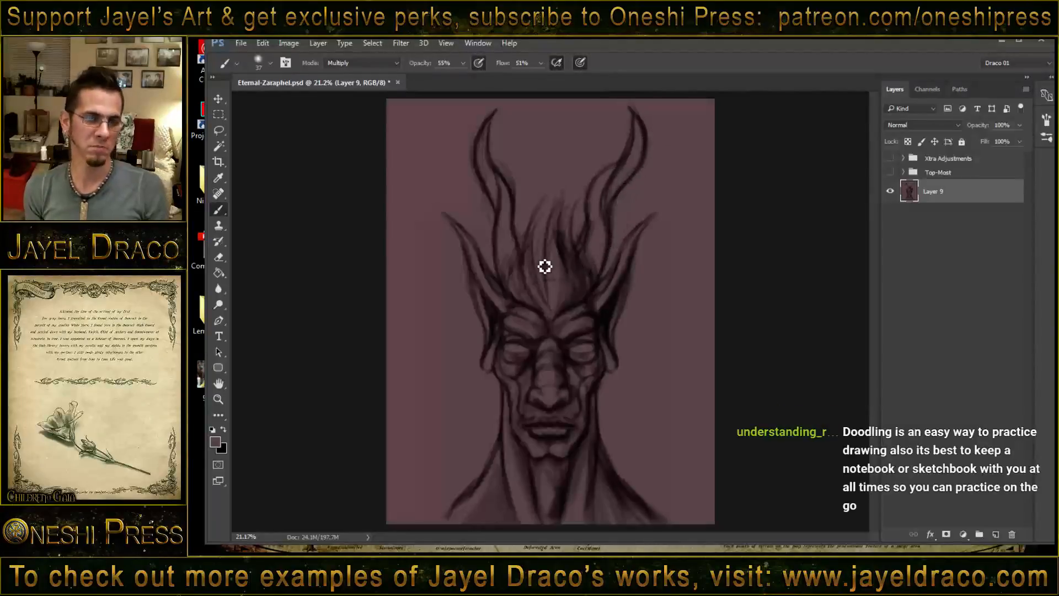
# - Set the brush blend mode to Normal and paint out the stray sketch marks around the horns
pyautogui.keyDown('shift'); pyautogui.rightClick(504, 166); pyautogui.keyUp('shift')
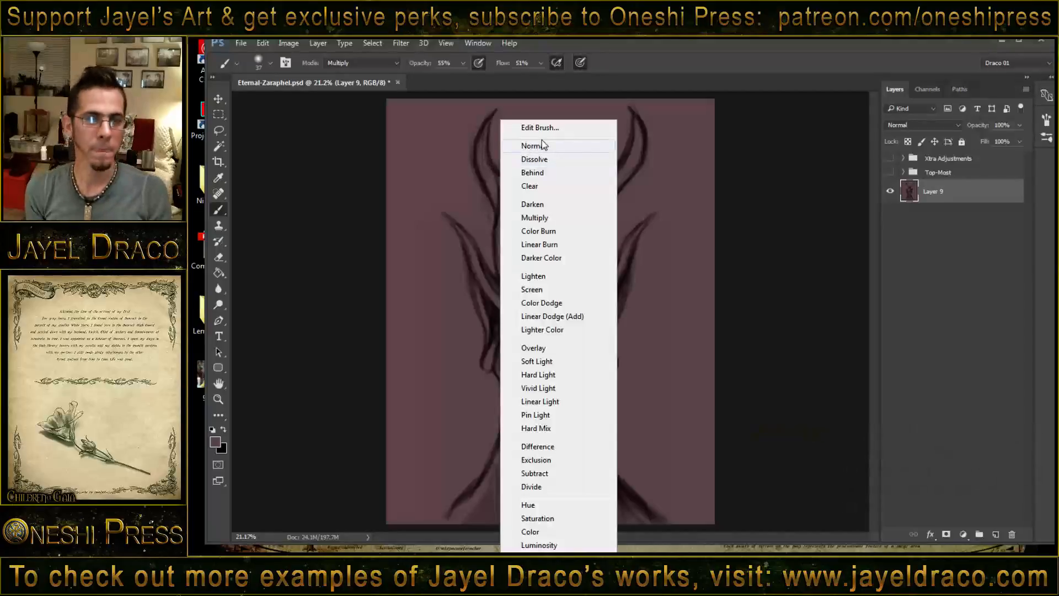
pyautogui.click(545, 145)
pyautogui.keyDown('alt'); pyautogui.moveTo(530, 149); pyautogui.dragTo(538, 150); pyautogui.keyUp('alt')
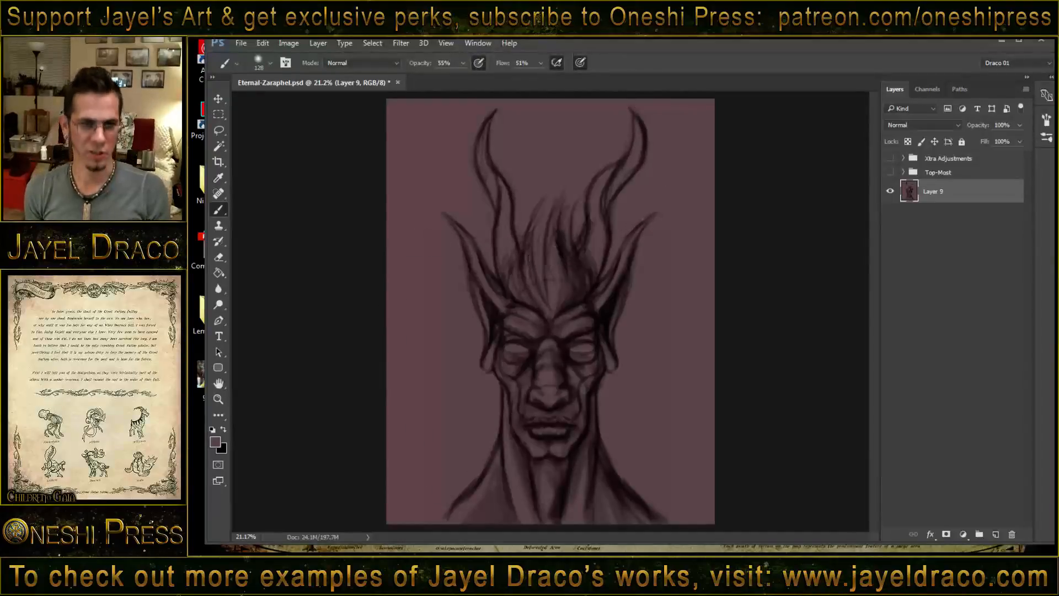
# - Set the brush blend mode to Multiply and sketch a smaller pointed prong branching from the left horn's outer side
pyautogui.rightClick(559, 240)
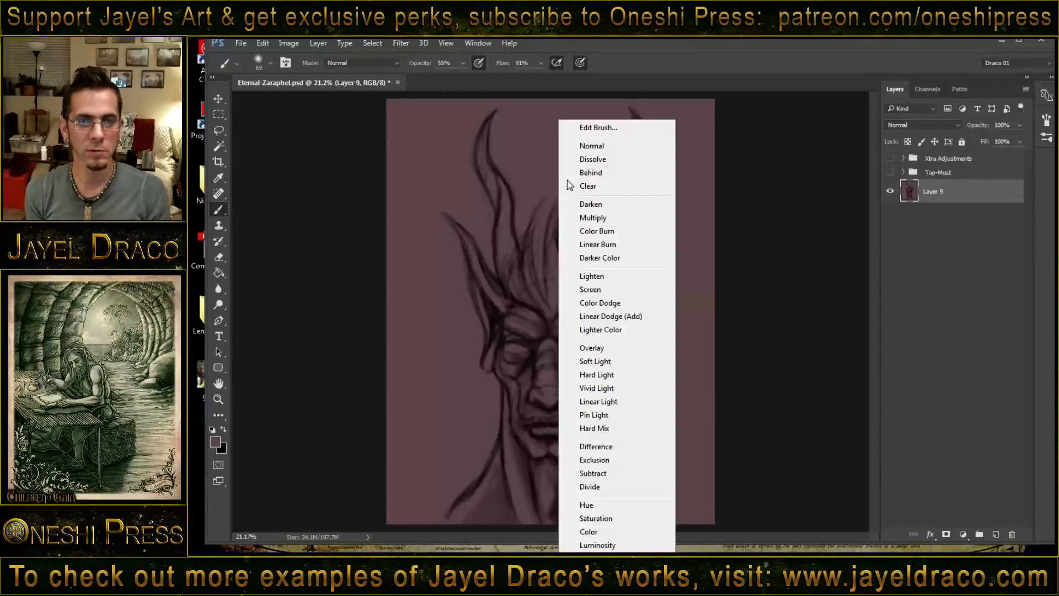
pyautogui.click(596, 218)
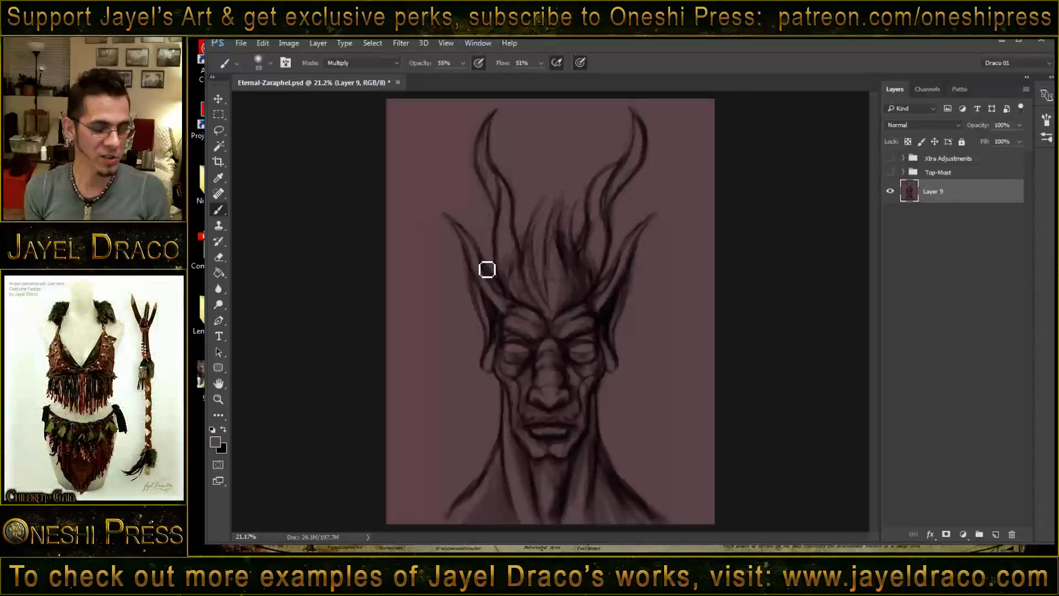
pyautogui.press('[')
pyautogui.press('[')
pyautogui.press('[')
pyautogui.press('[')
pyautogui.press('[')
pyautogui.press(']')
pyautogui.press(']')
pyautogui.press(']')
pyautogui.press(']')
pyautogui.press(']')
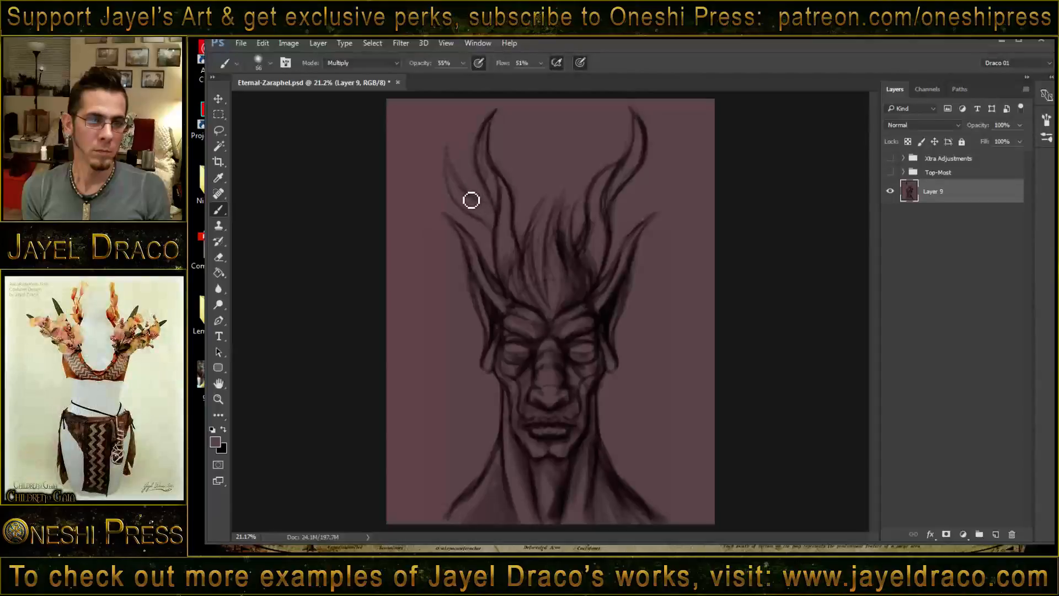
pyautogui.moveTo(471, 200); pyautogui.dragTo(492, 210)
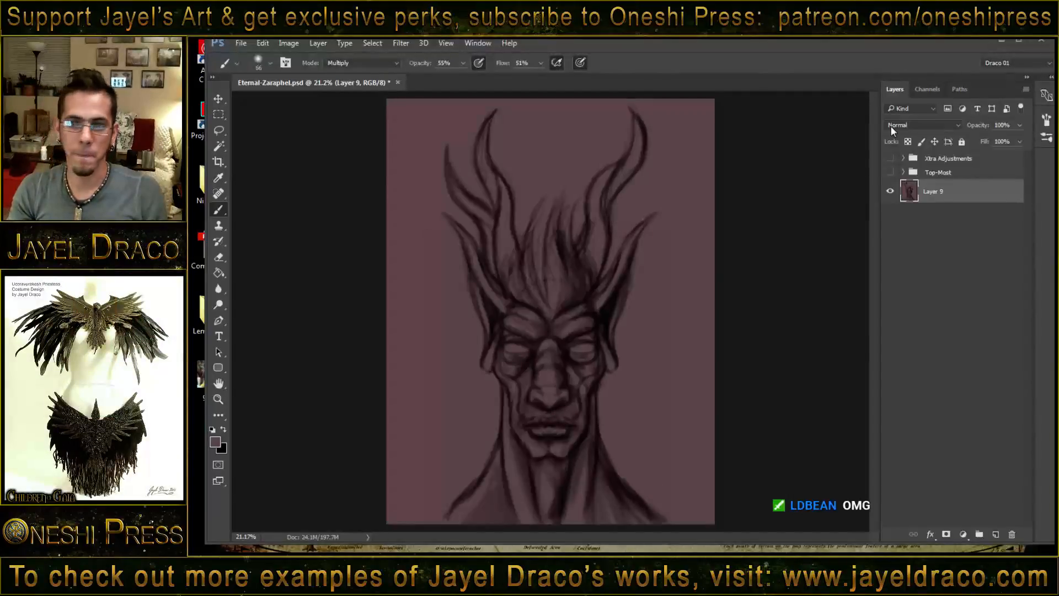
# - Switch to the image viewer and page through the finished horned portraits, examining their horns, ears and hair
pyautogui.moveTo(1055, 49); pyautogui.dragTo(565, 43)
pyautogui.click(688, 44)
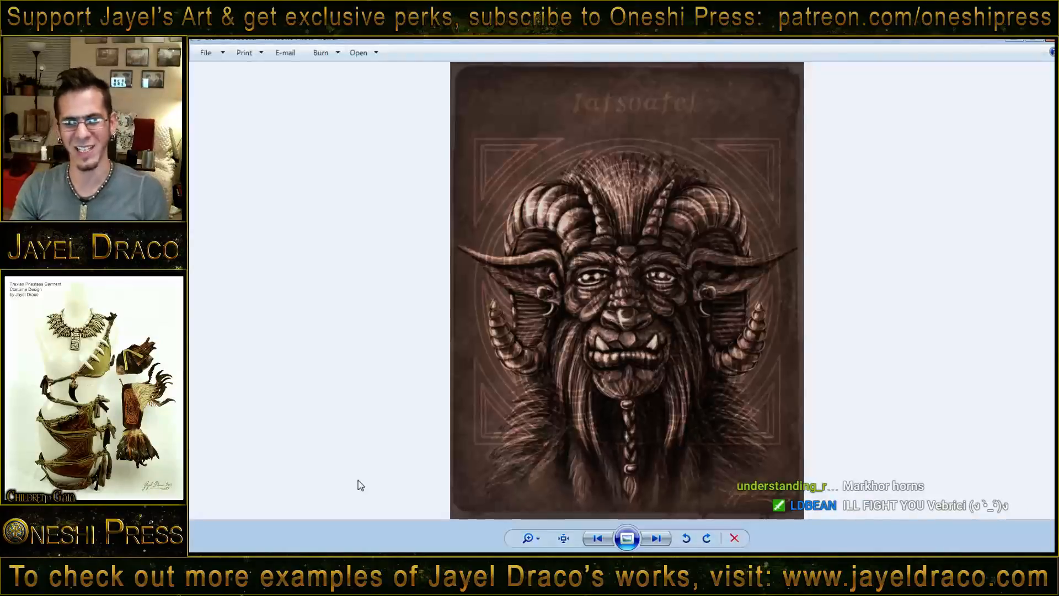
pyautogui.click(650, 539)
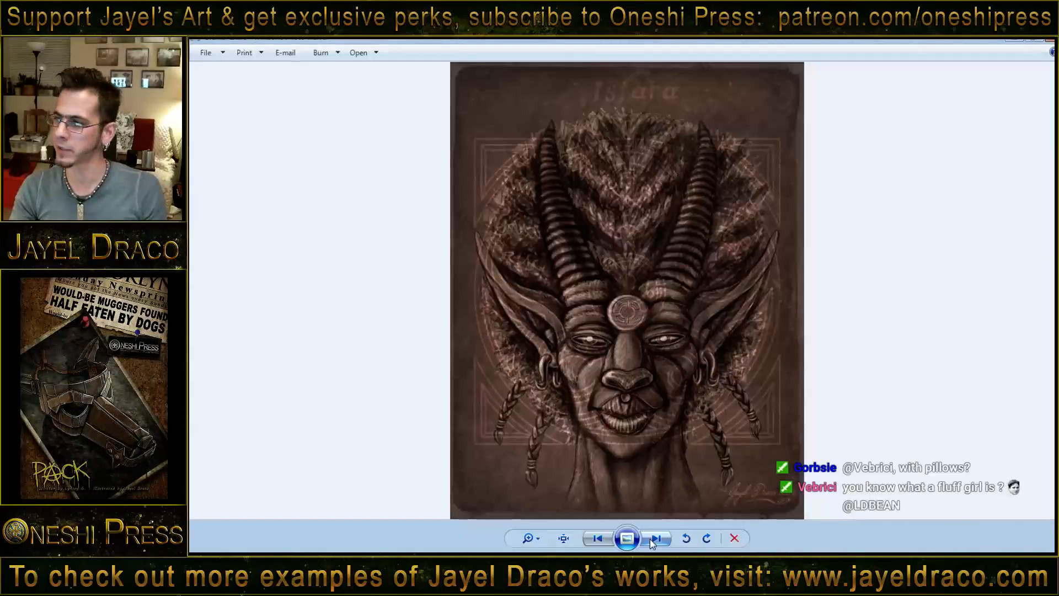
pyautogui.click(651, 539)
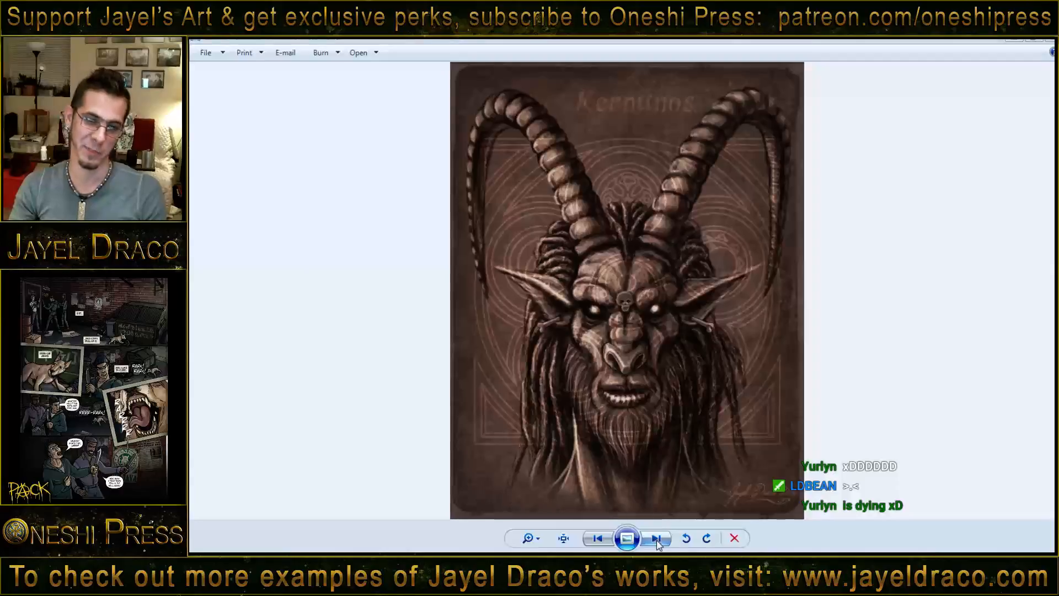
pyautogui.click(656, 539)
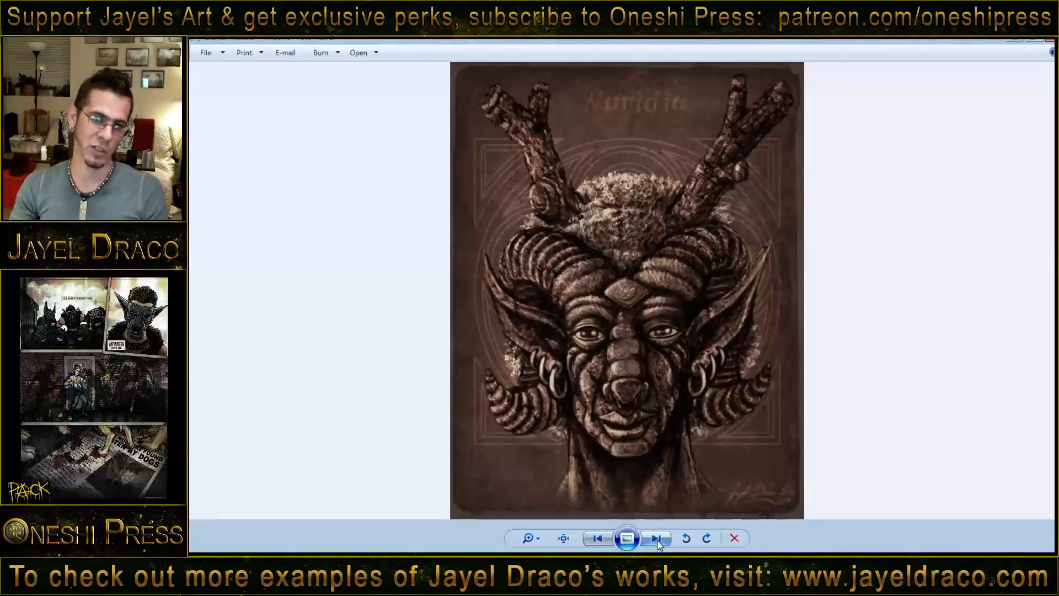
pyautogui.scroll(5, 626, 161)
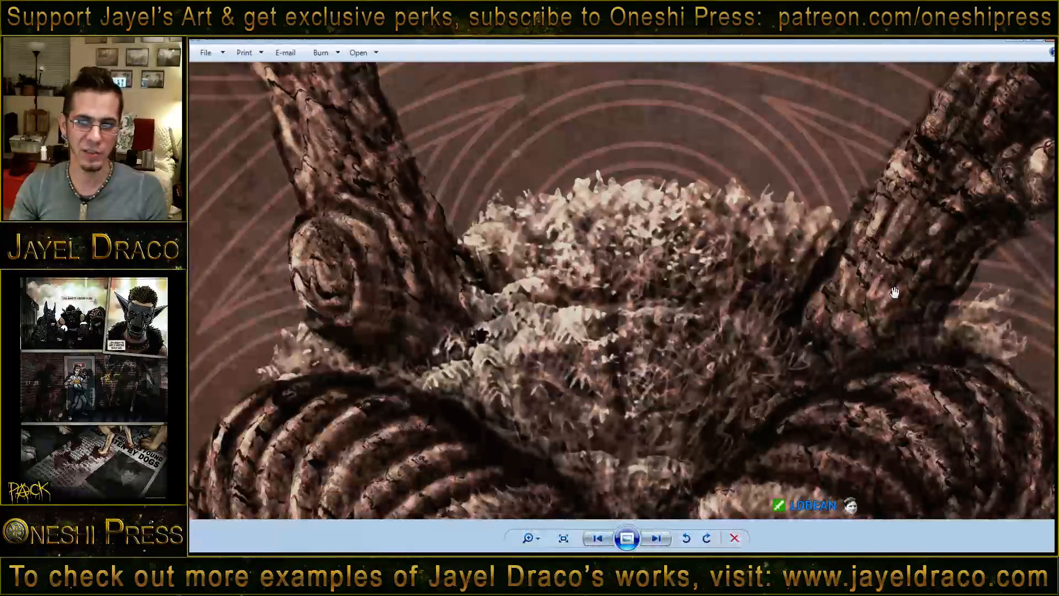
pyautogui.scroll(-5, 587, 469)
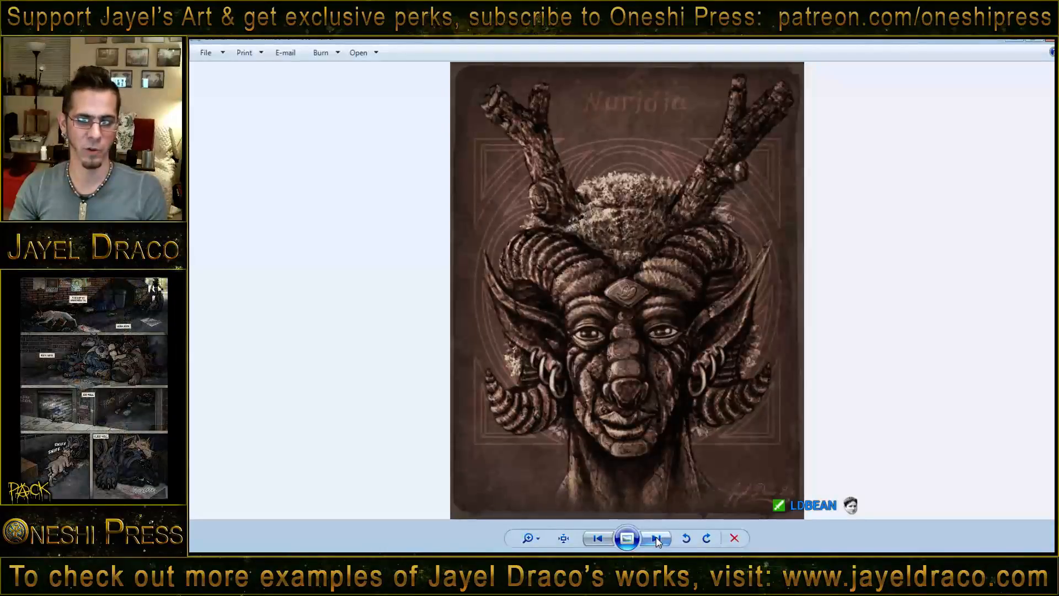
pyautogui.click(657, 538)
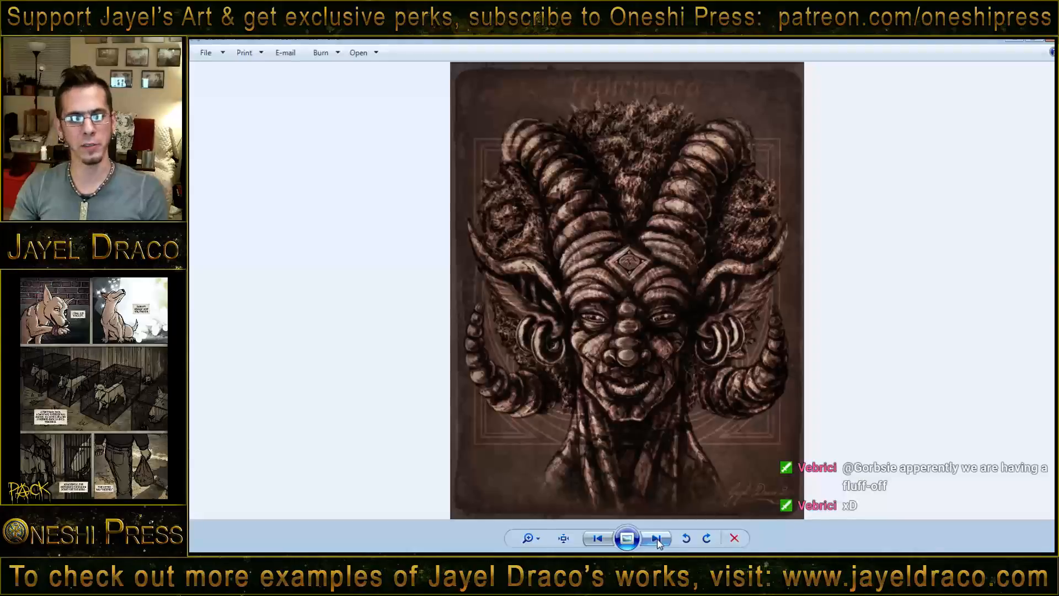
pyautogui.click(656, 538)
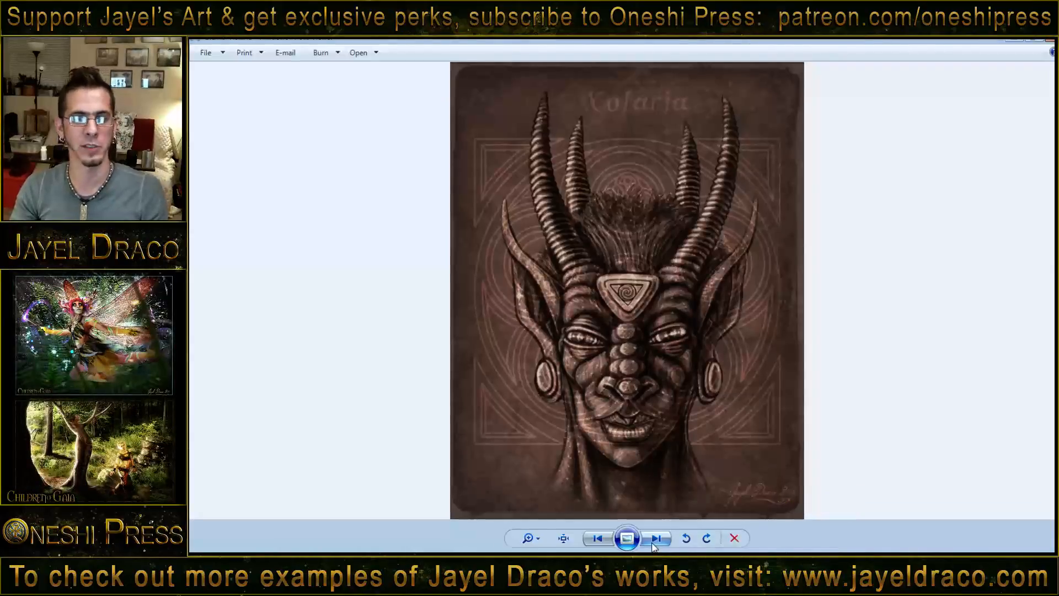
pyautogui.click(656, 539)
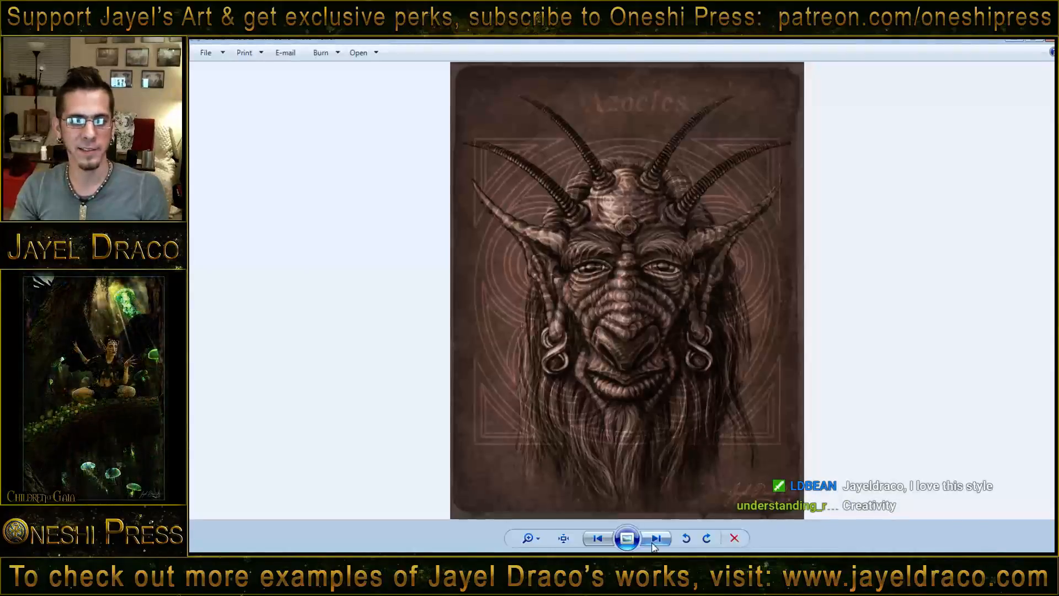
# - Examine the Azocles portrait up close, studying the horns, eyes, ridged nose, mouth and twisted earrings
pyautogui.scroll(4, 644, 269)
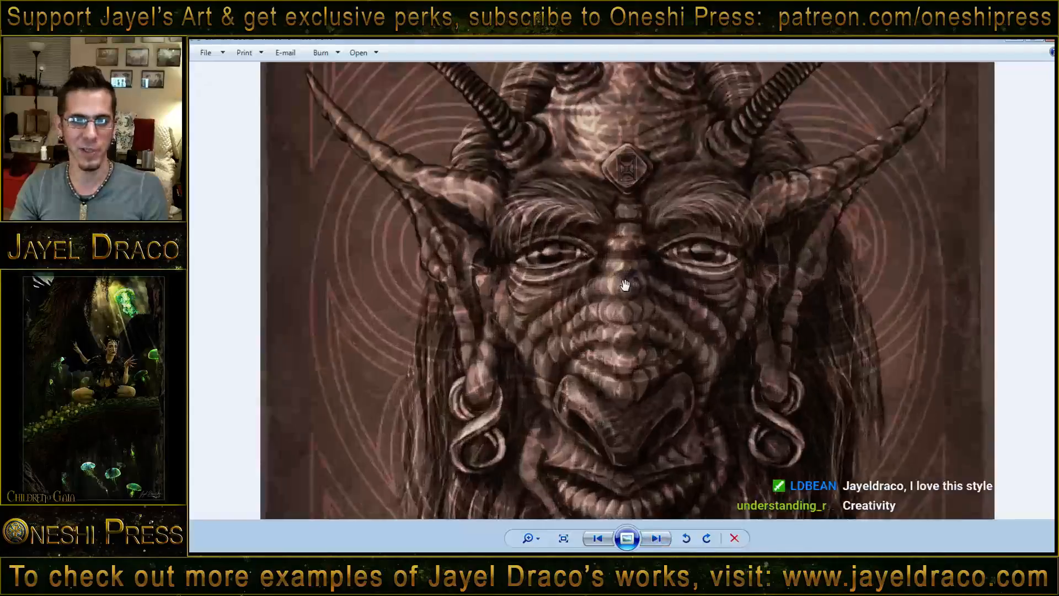
pyautogui.scroll(-3, 629, 334)
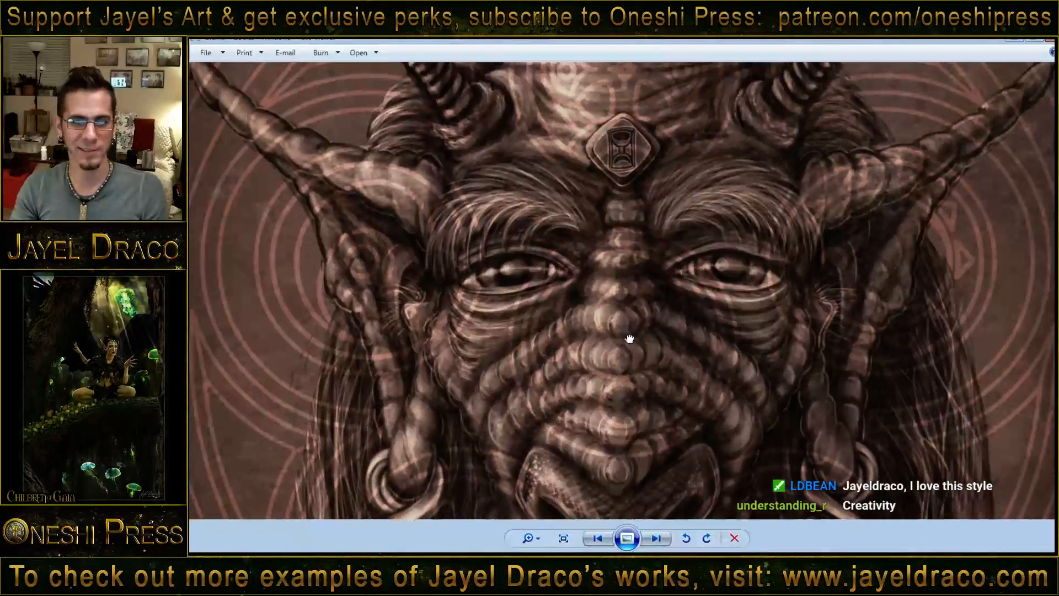
pyautogui.scroll(-1, 623, 434)
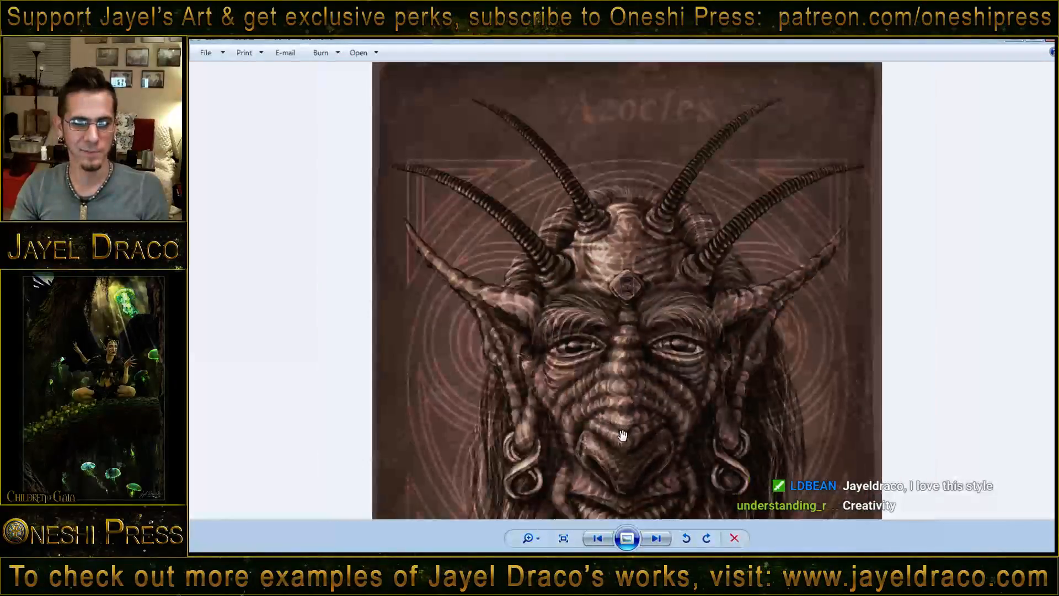
pyautogui.scroll(3, 535, 435)
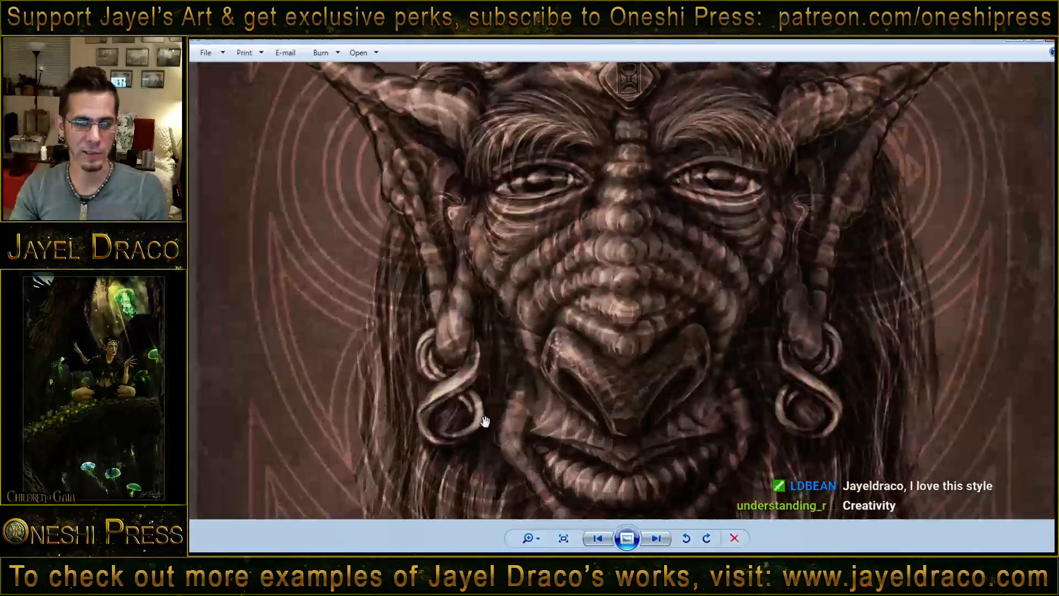
pyautogui.scroll(-2, 603, 440)
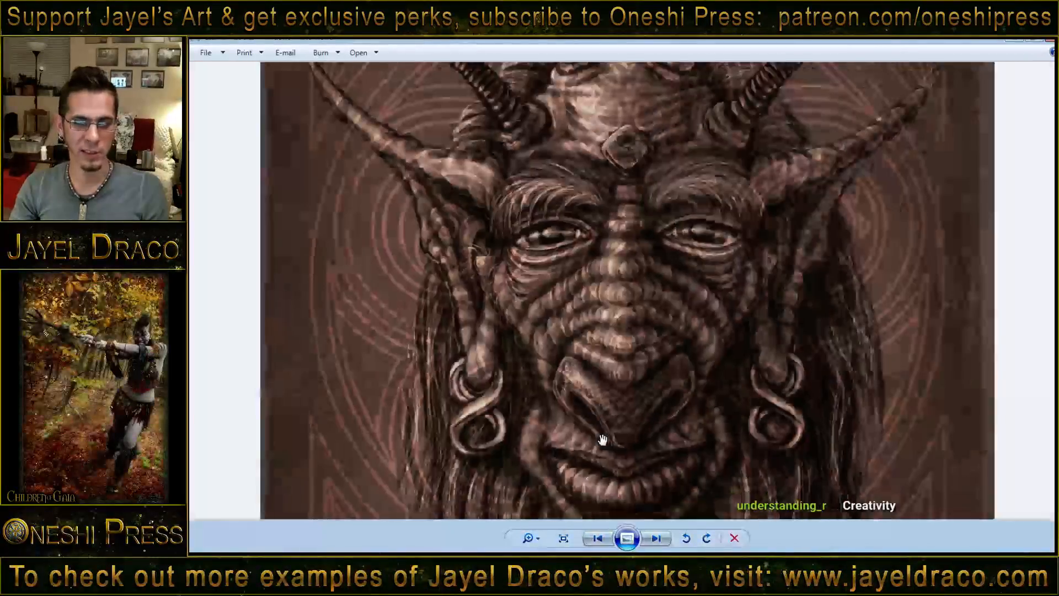
pyautogui.scroll(1, 570, 441)
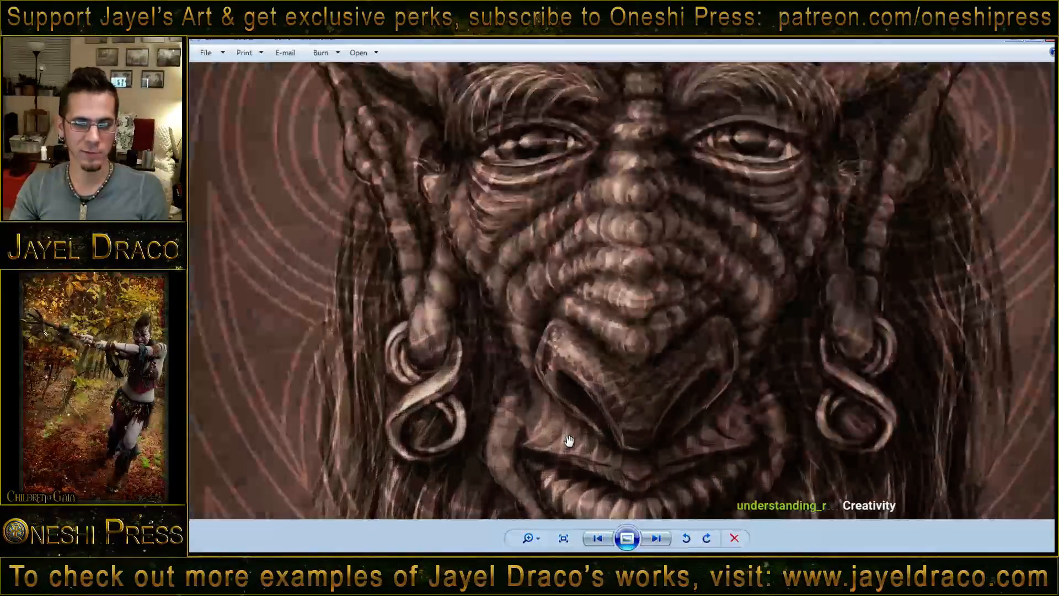
# - Page on to the four-horned portrait and view its curved horns, pointed ears and upswept hair, continuing through the finished series
pyautogui.click(659, 538)
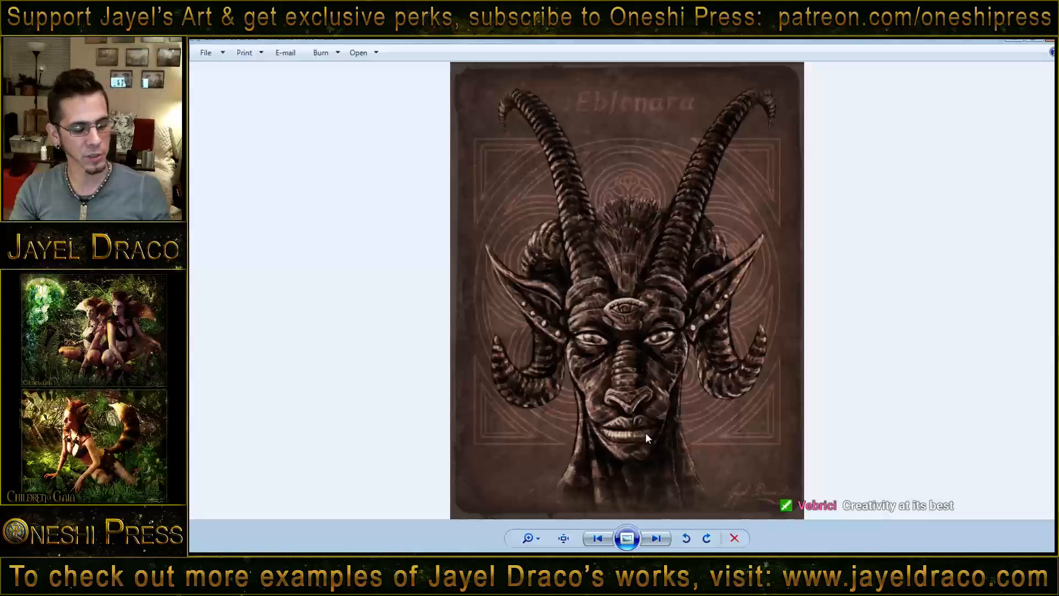
pyautogui.click(657, 537)
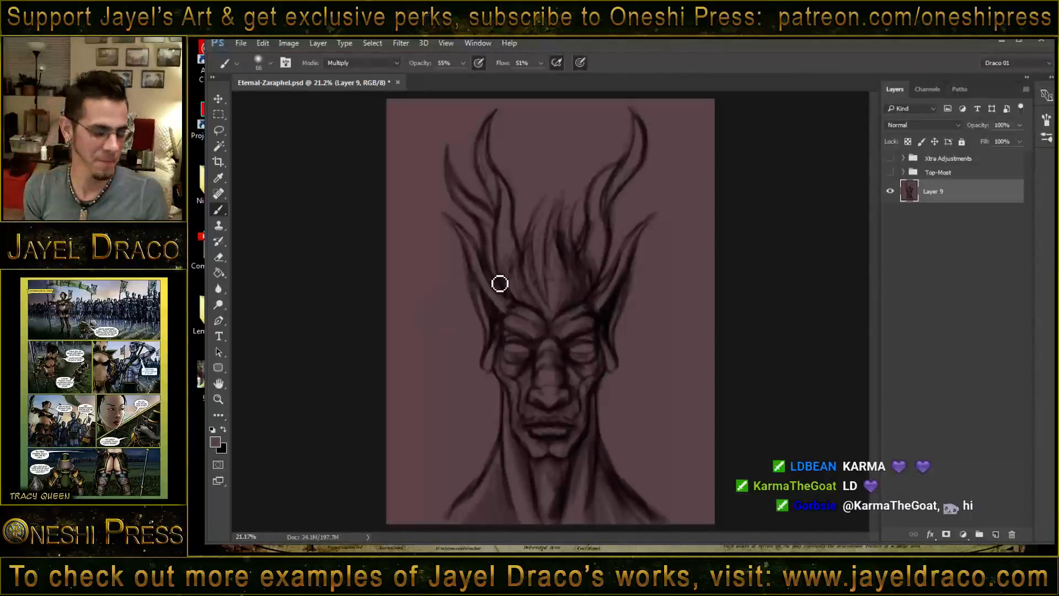
# - Switch back to Photoshop, reduce the brush size to 27 and paint darker upswept hair strands between the horns
pyautogui.press('[')
pyautogui.press('[')
pyautogui.press('[')
pyautogui.press('[')
pyautogui.press('[')
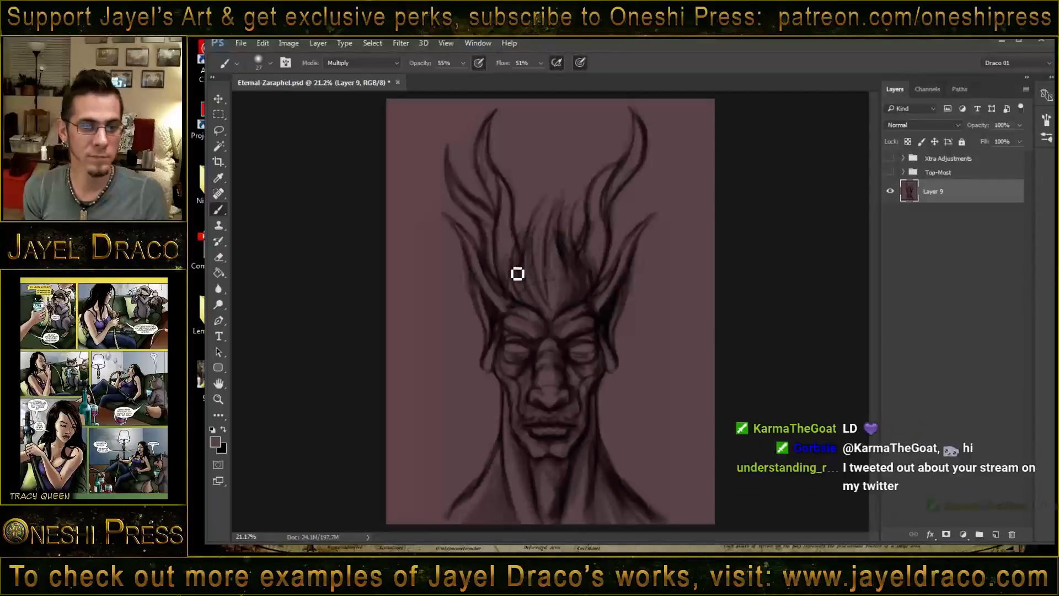
pyautogui.moveTo(537, 261)
pyautogui.mouseDown()
pyautogui.moveTo(547, 235)
pyautogui.moveTo(563, 215)
pyautogui.moveTo(555, 307)
pyautogui.moveTo(558, 204)
pyautogui.mouseUp()
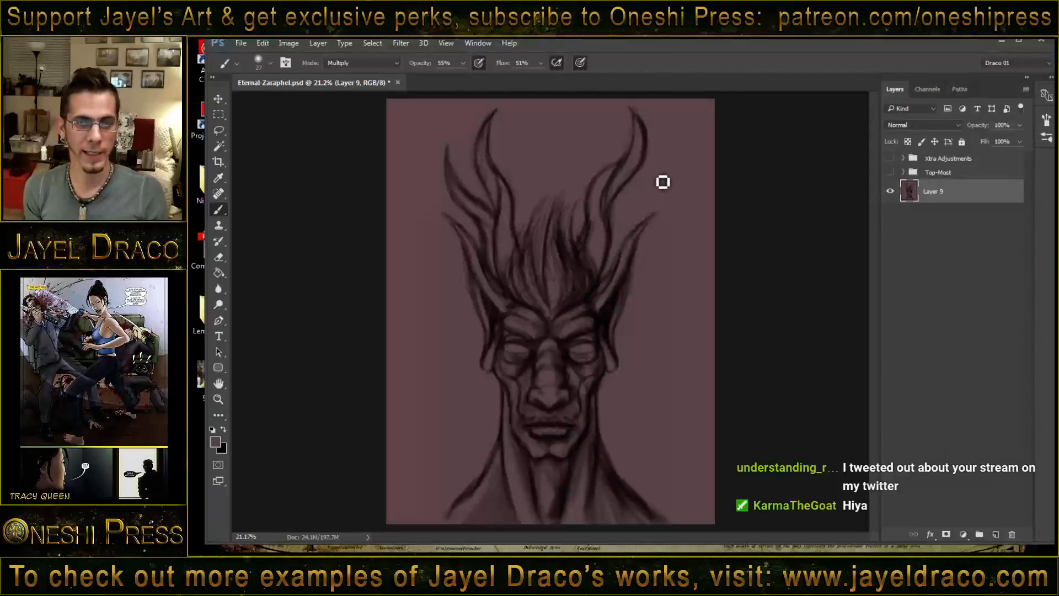
# - Sketch the faint outline of a smaller pointed prong branching from the right horn's outer side, above the ear
pyautogui.press('[')
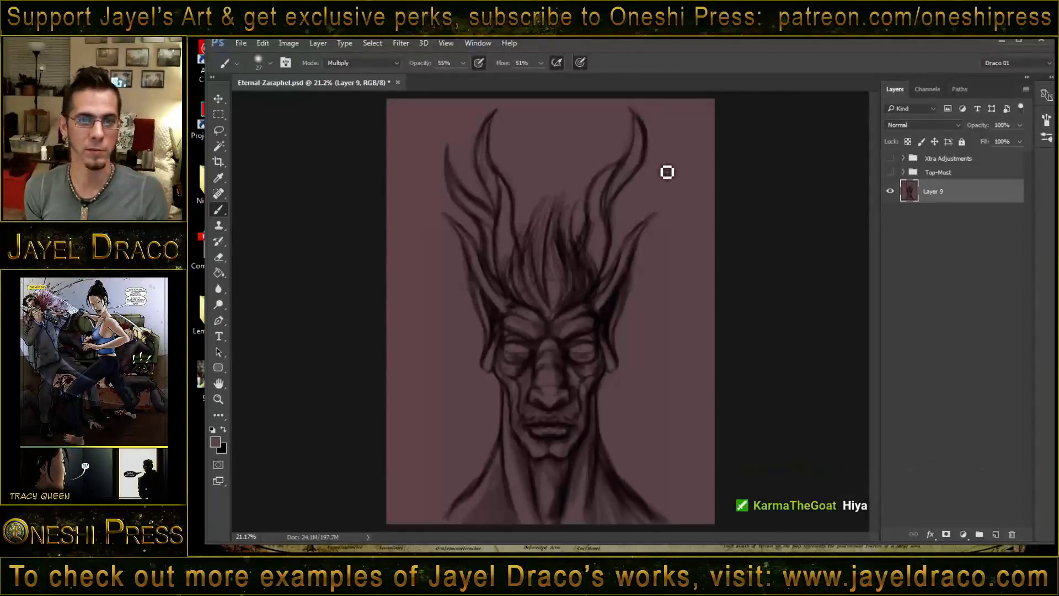
pyautogui.moveTo(667, 172); pyautogui.dragTo(619, 271)
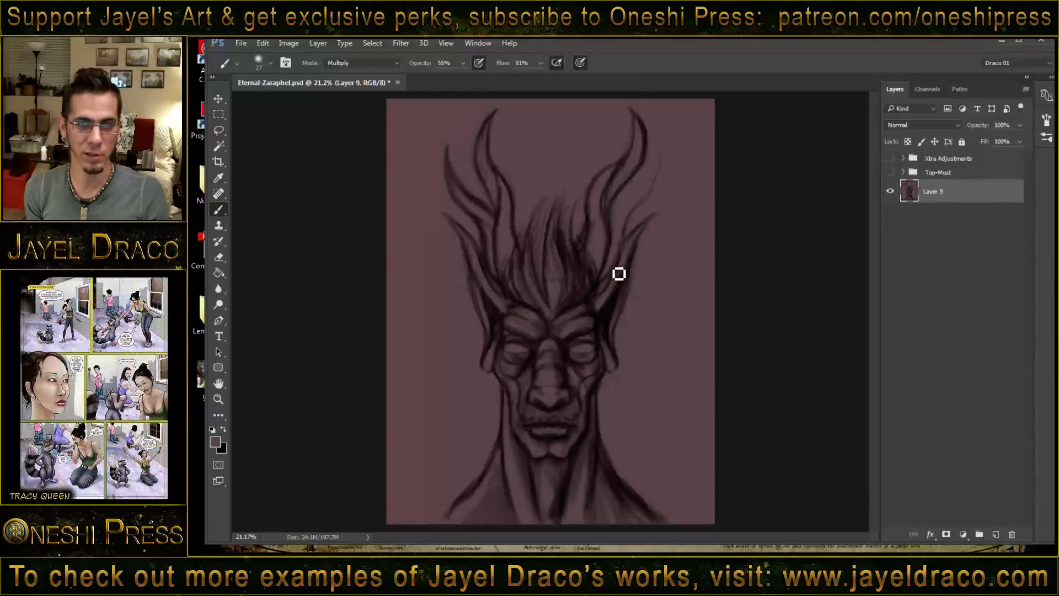
pyautogui.moveTo(641, 215); pyautogui.dragTo(632, 237)
pyautogui.moveTo(653, 199); pyautogui.dragTo(645, 211)
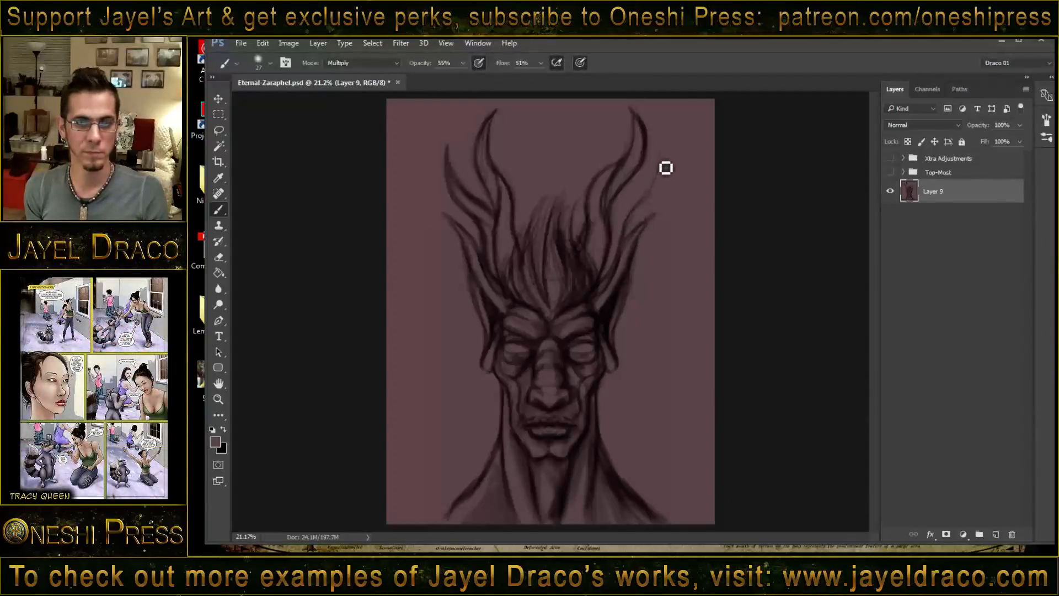
pyautogui.moveTo(661, 164); pyautogui.dragTo(630, 210)
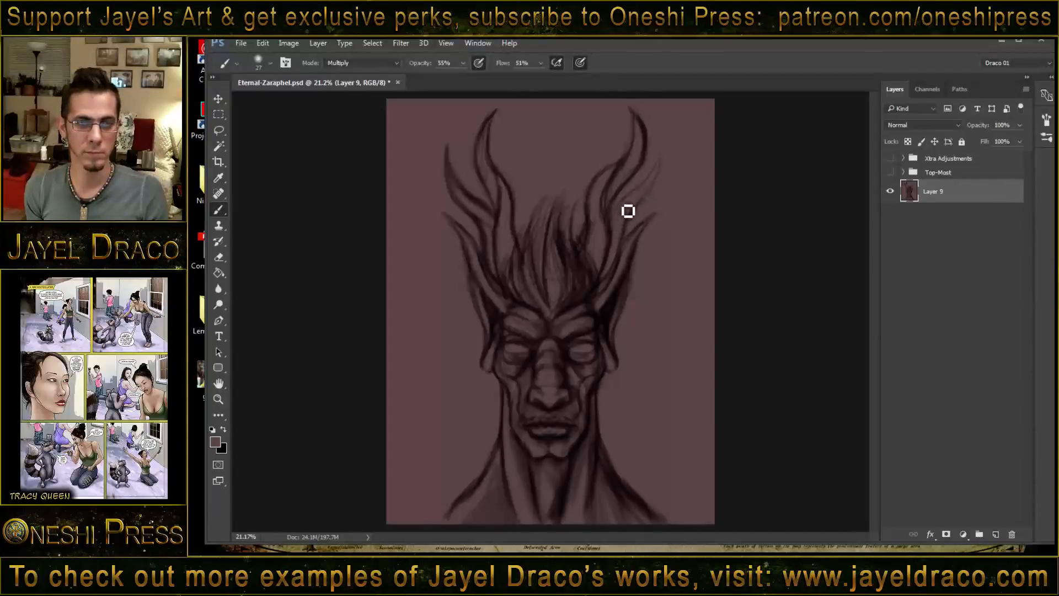
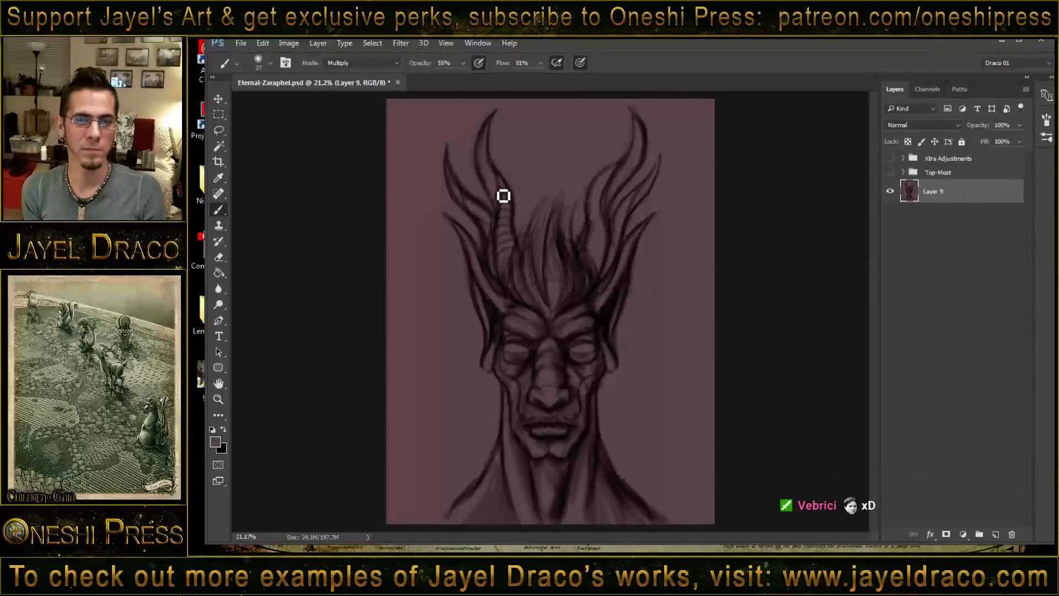
# - Paint curved ridge bands along the inner and outer horns and deepen the dark hair strands between them
pyautogui.moveTo(496, 203); pyautogui.dragTo(502, 183)
pyautogui.moveTo(499, 177)
pyautogui.mouseDown()
pyautogui.moveTo(489, 189)
pyautogui.moveTo(501, 189)
pyautogui.mouseUp()
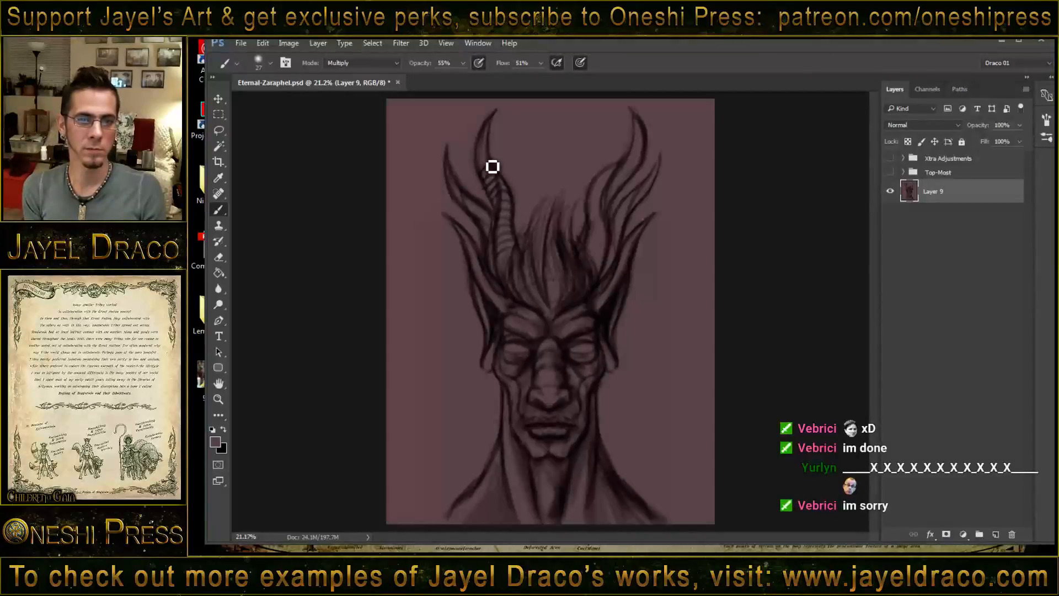
pyautogui.moveTo(492, 158)
pyautogui.mouseDown()
pyautogui.moveTo(483, 172)
pyautogui.moveTo(481, 159)
pyautogui.mouseUp()
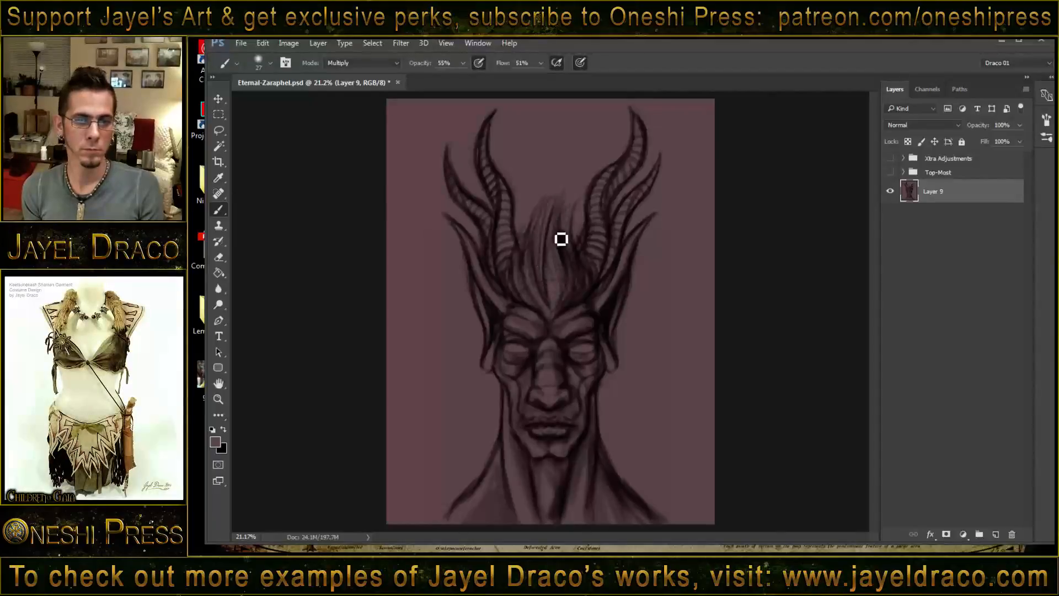
pyautogui.moveTo(562, 270); pyautogui.dragTo(563, 280)
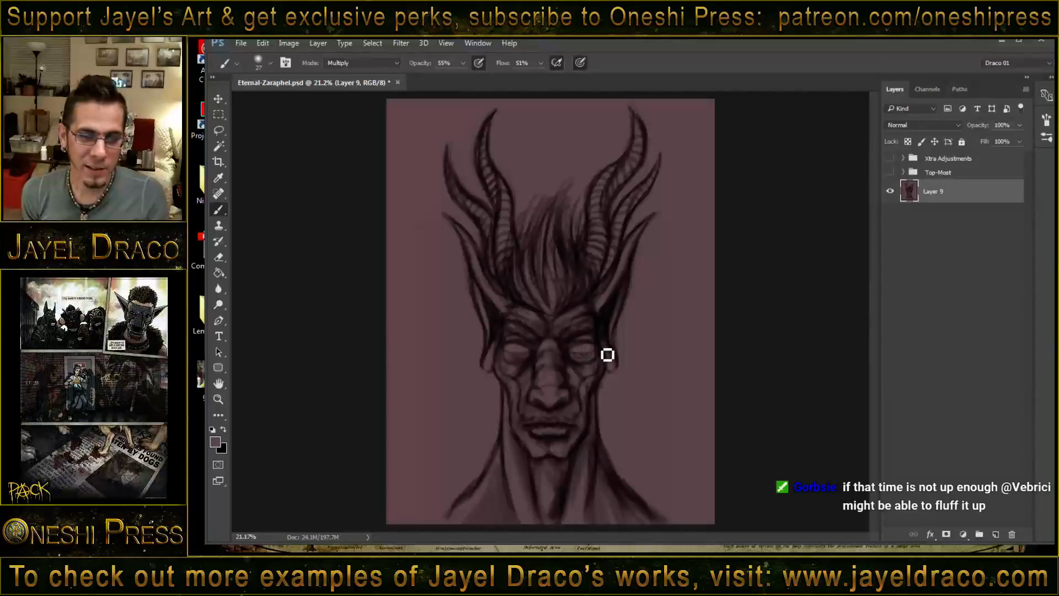
# - Darken the contours around both eyes and along the side of the nose bridge
pyautogui.moveTo(578, 358); pyautogui.dragTo(597, 355)
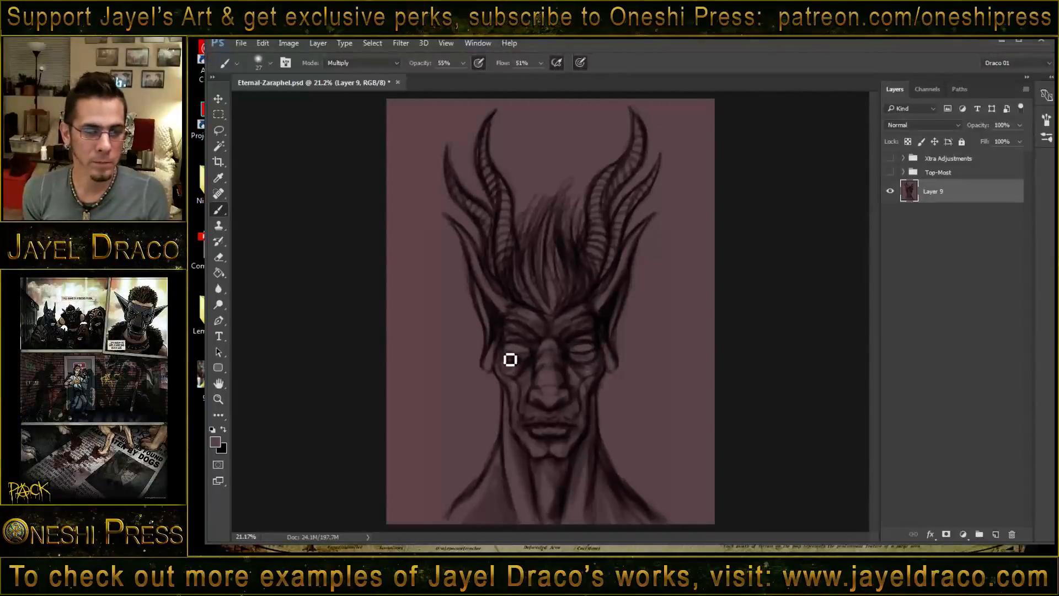
pyautogui.moveTo(510, 358); pyautogui.dragTo(537, 353)
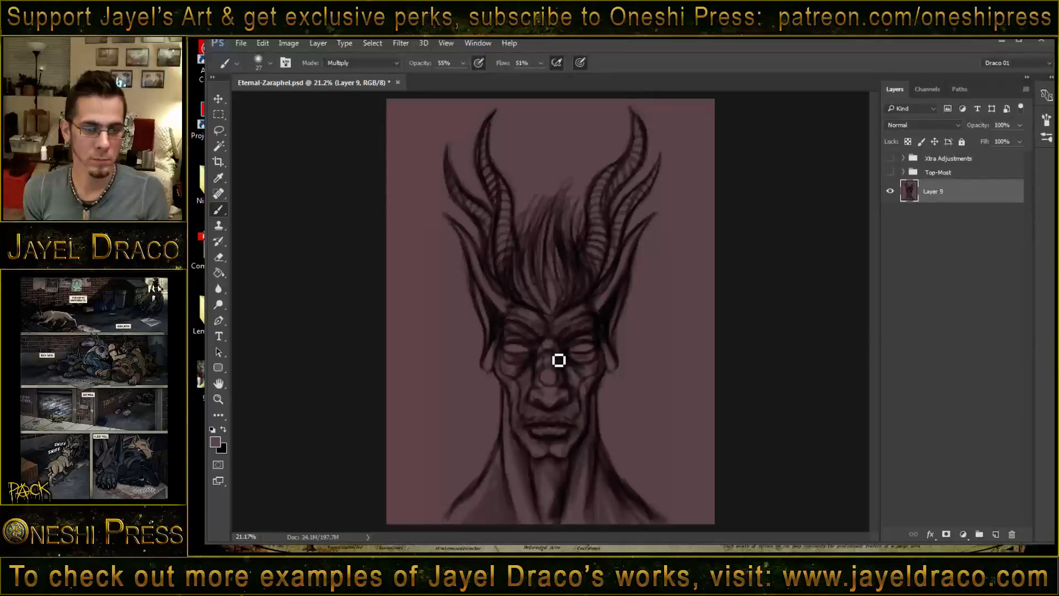
pyautogui.moveTo(559, 360); pyautogui.dragTo(562, 378)
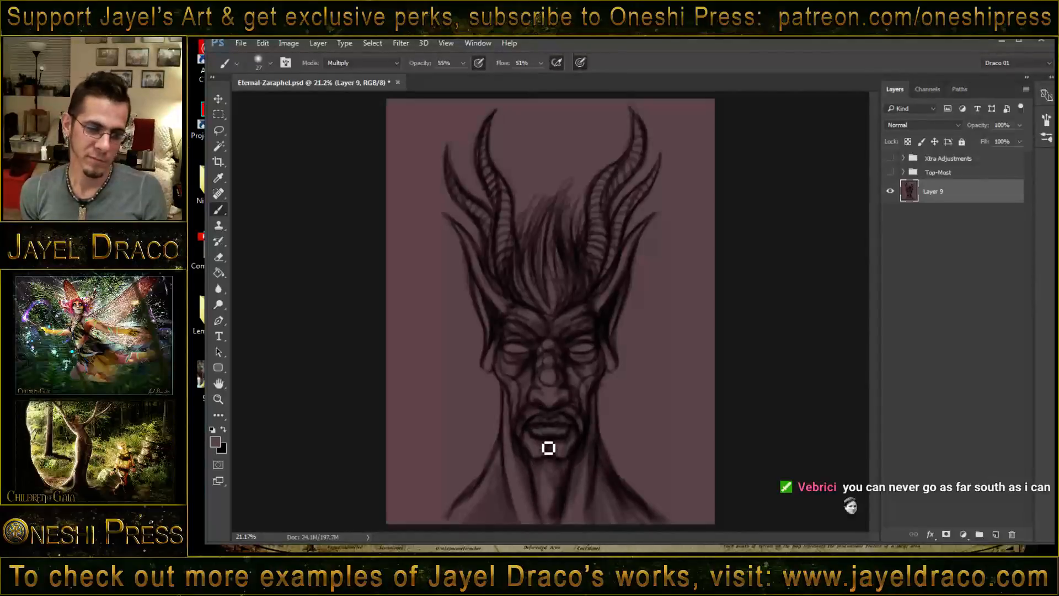
# - Set the brush blending mode to Normal and paint over the area below the chin and down the throat
pyautogui.keyDown('shift'); pyautogui.rightClick(542, 401); pyautogui.keyUp('shift')
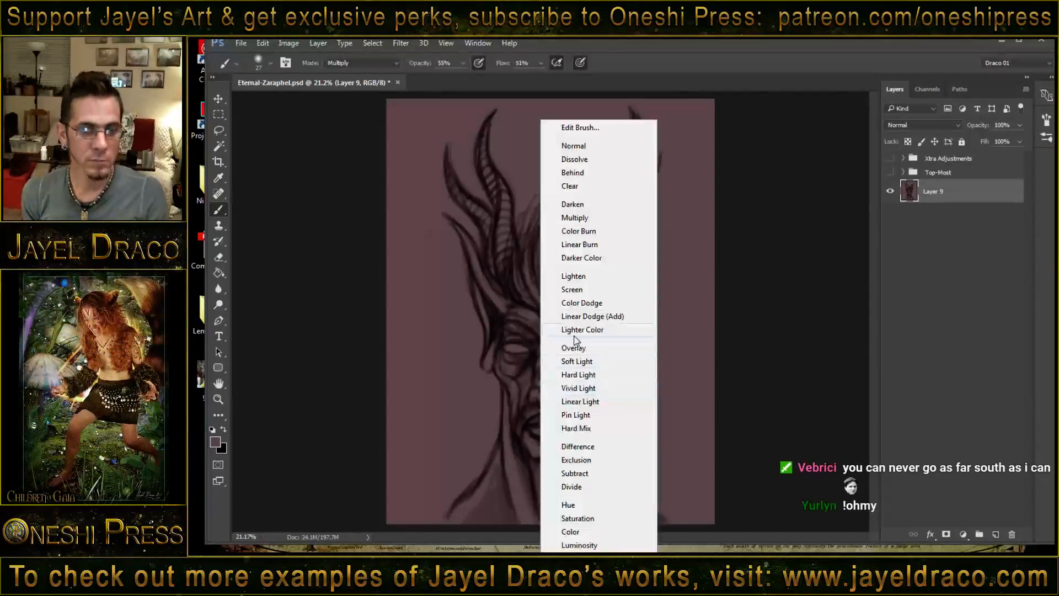
pyautogui.click(583, 147)
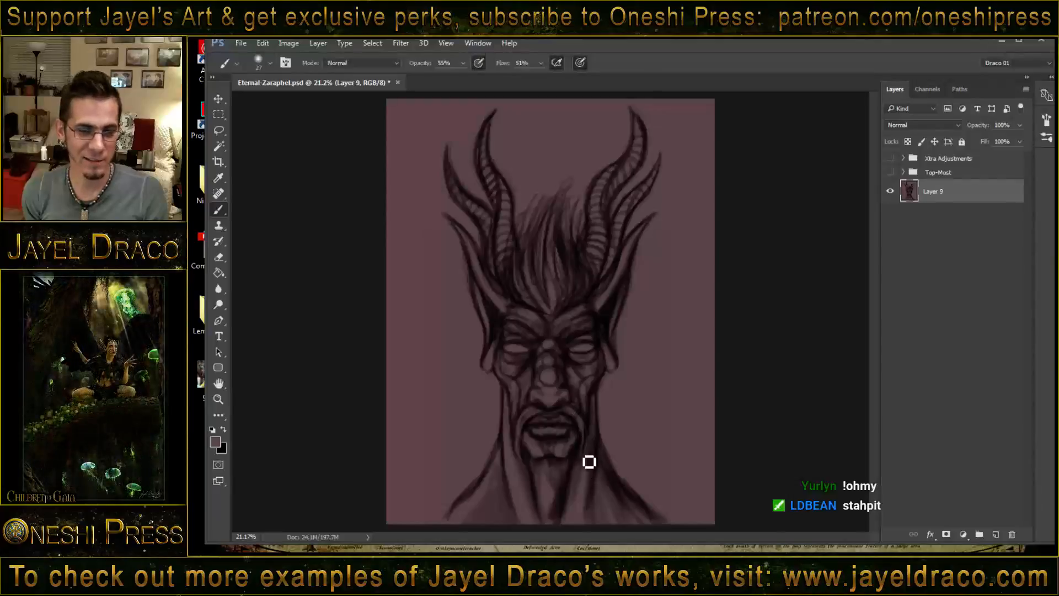
pyautogui.moveTo(556, 460); pyautogui.dragTo(560, 497)
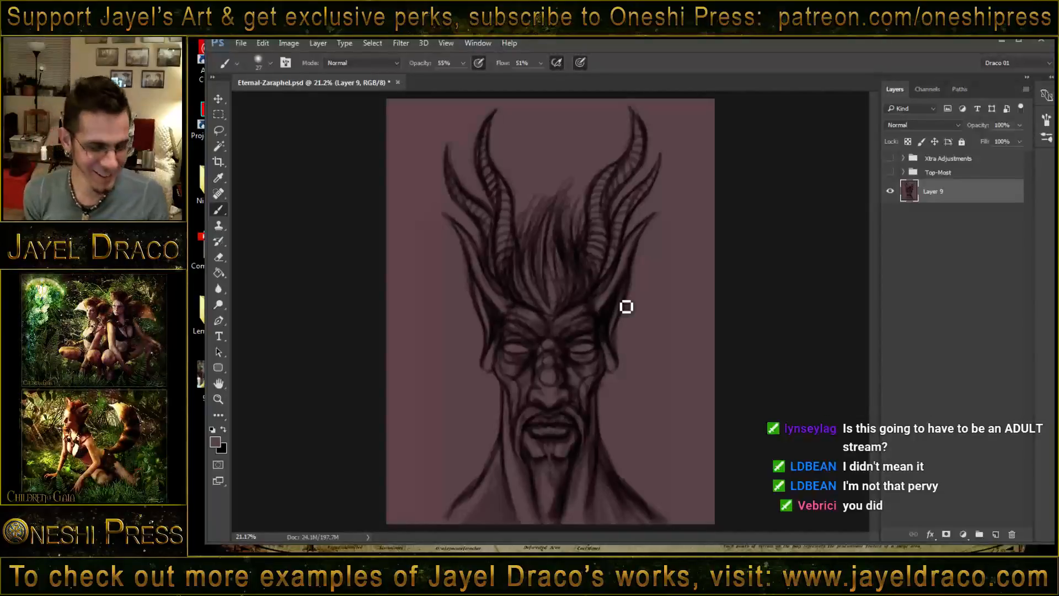
# - Set the brush blending mode back to Multiply and draw dark moustache and goatee strands around the mouth and chin
pyautogui.keyDown('shift'); pyautogui.rightClick(534, 394); pyautogui.keyUp('shift')
pyautogui.click(579, 217)
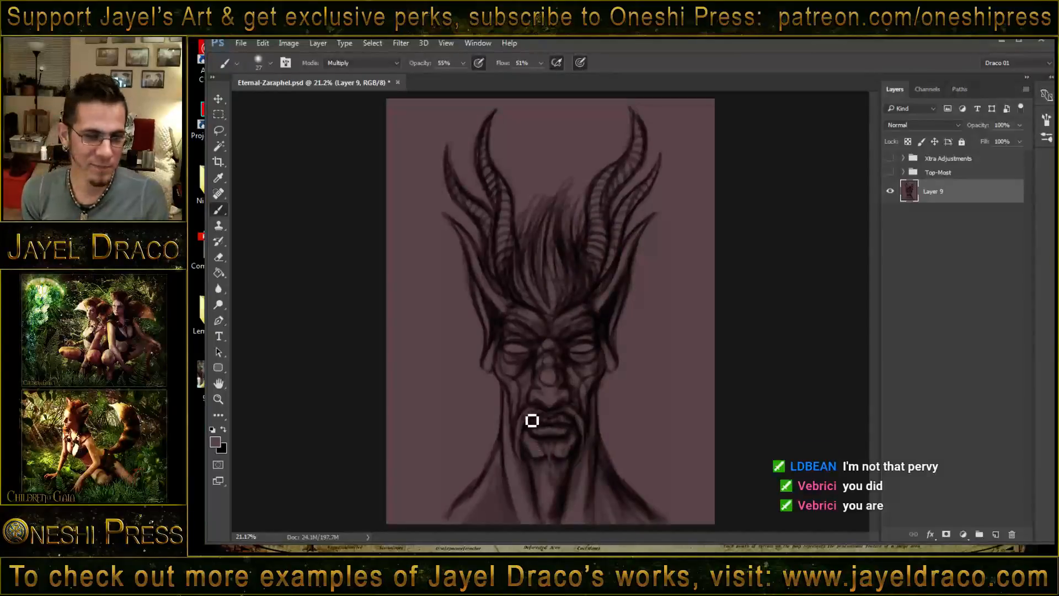
pyautogui.moveTo(532, 421)
pyautogui.mouseDown()
pyautogui.moveTo(523, 444)
pyautogui.moveTo(532, 450)
pyautogui.mouseUp()
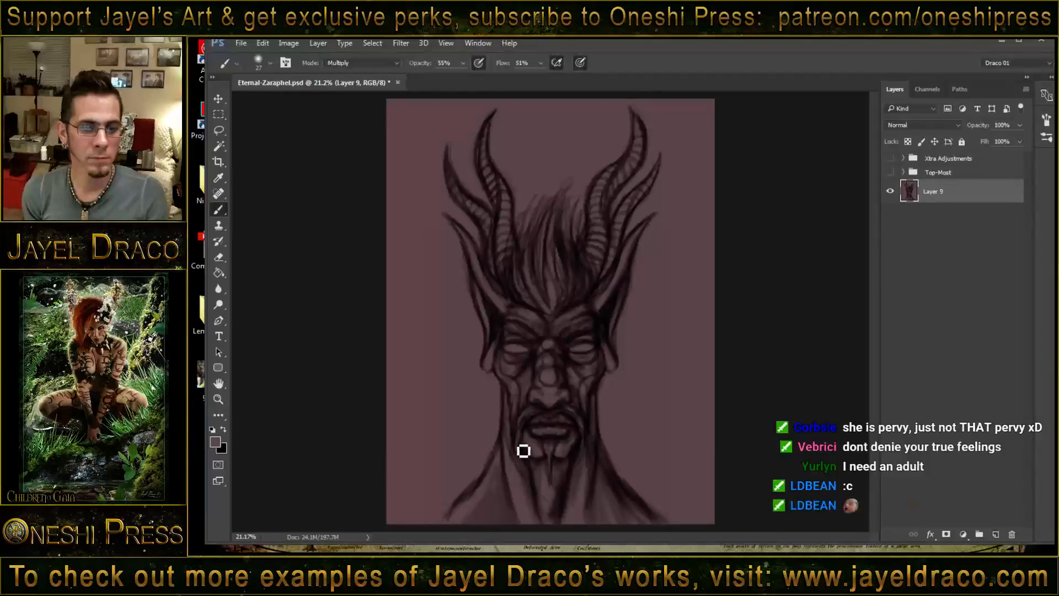
pyautogui.moveTo(589, 433); pyautogui.dragTo(590, 476)
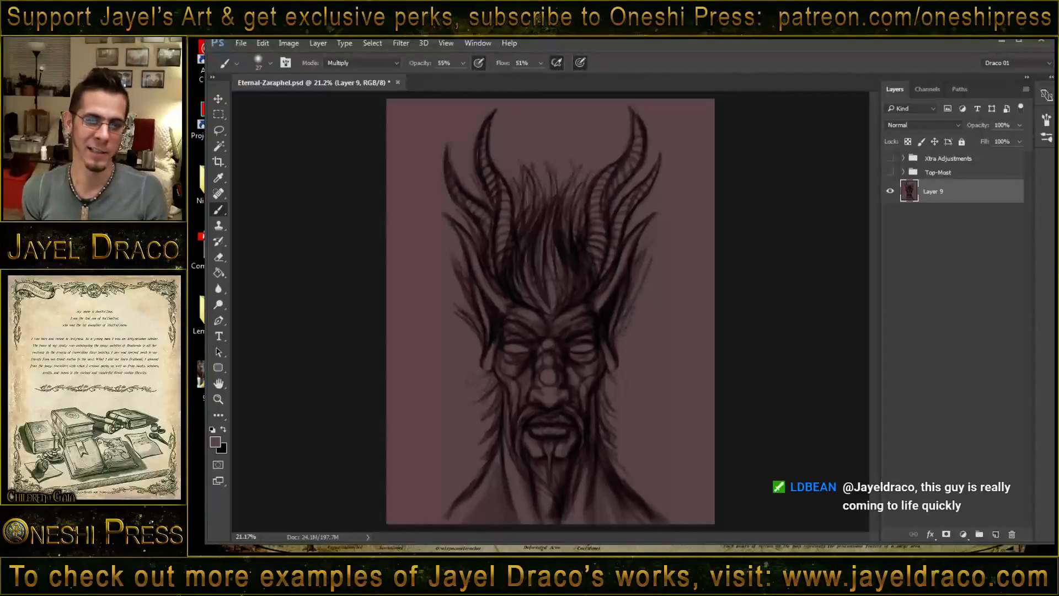
# - Paint wispy hair strands sweeping up and outward beside the right ear
pyautogui.moveTo(628, 319); pyautogui.dragTo(666, 271)
pyautogui.moveTo(629, 342)
pyautogui.mouseDown()
pyautogui.moveTo(658, 312)
pyautogui.moveTo(650, 322)
pyautogui.mouseUp()
pyautogui.moveTo(627, 366); pyautogui.dragTo(657, 313)
pyautogui.moveTo(626, 345)
pyautogui.mouseDown()
pyautogui.moveTo(669, 306)
pyautogui.moveTo(621, 344)
pyautogui.moveTo(634, 325)
pyautogui.moveTo(624, 347)
pyautogui.moveTo(628, 327)
pyautogui.moveTo(627, 354)
pyautogui.moveTo(649, 319)
pyautogui.mouseUp()
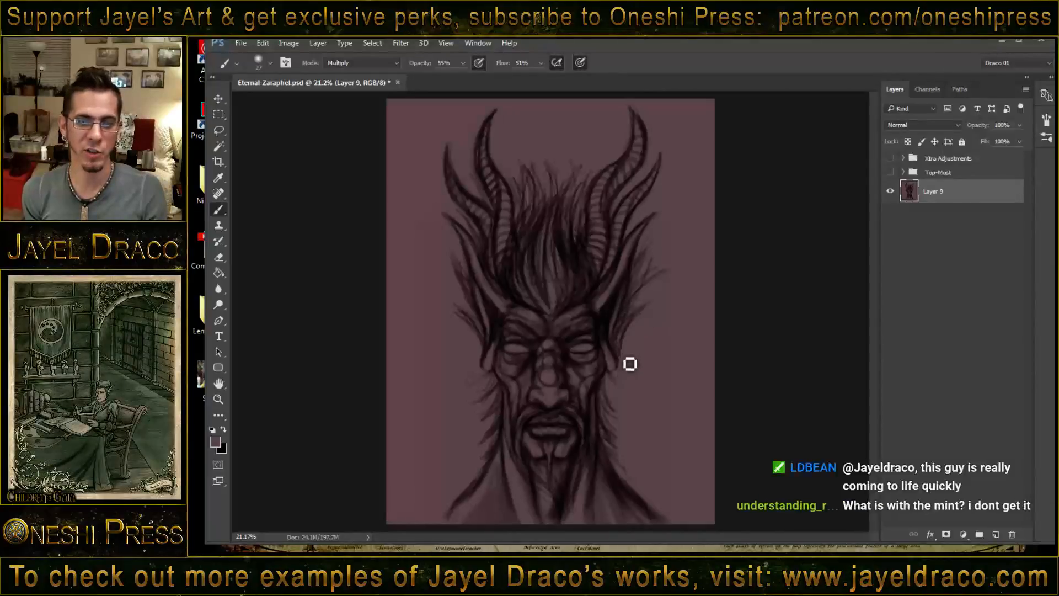
pyautogui.moveTo(630, 365)
pyautogui.mouseDown()
pyautogui.moveTo(647, 343)
pyautogui.moveTo(633, 346)
pyautogui.moveTo(654, 338)
pyautogui.mouseUp()
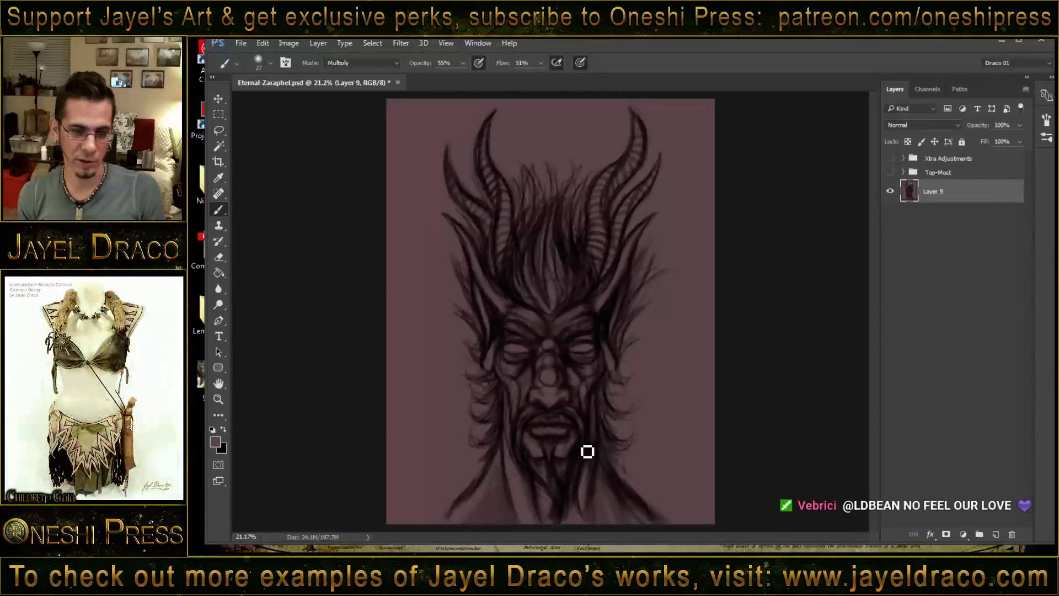
# - Touch up the eyes and hair in Normal mode, and return the brush to Multiply to darken the left cheek's edge
pyautogui.keyDown('shift'); pyautogui.rightClick(524, 343); pyautogui.keyUp('shift')
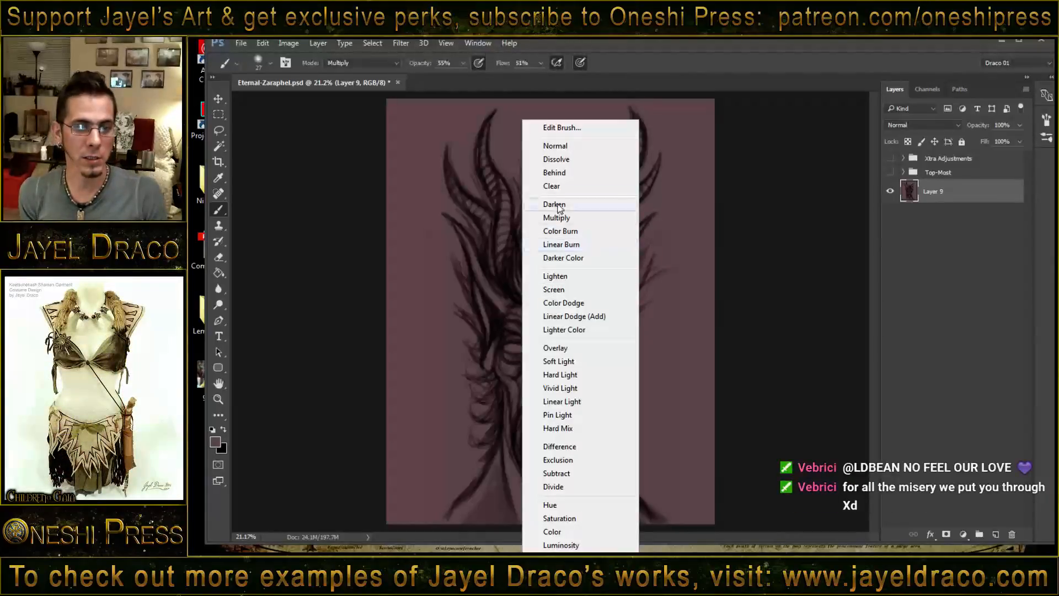
pyautogui.click(558, 146)
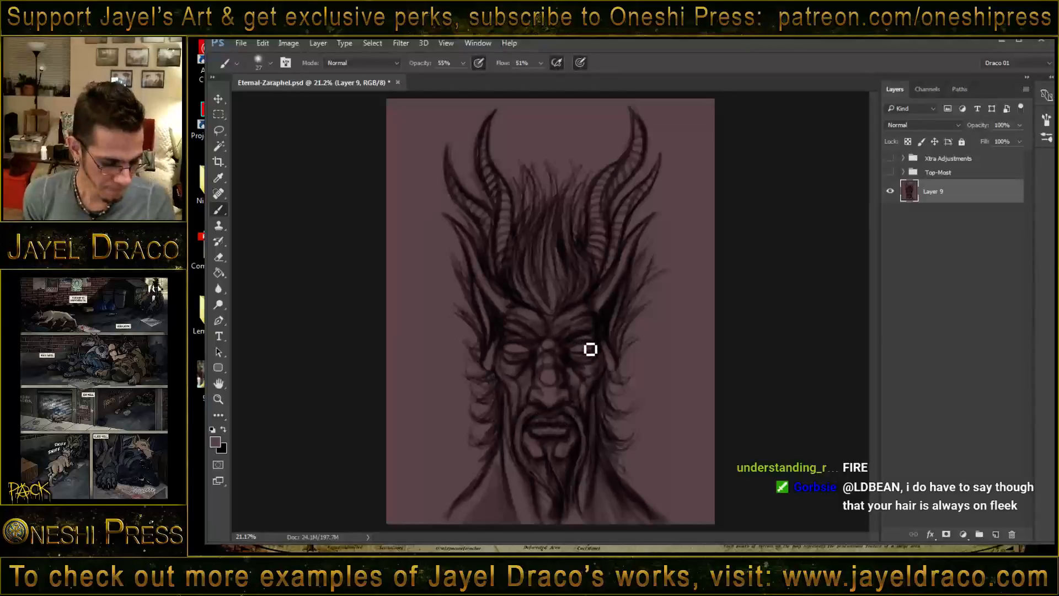
pyautogui.keyDown('shift'); pyautogui.rightClick(535, 269); pyautogui.keyUp('shift')
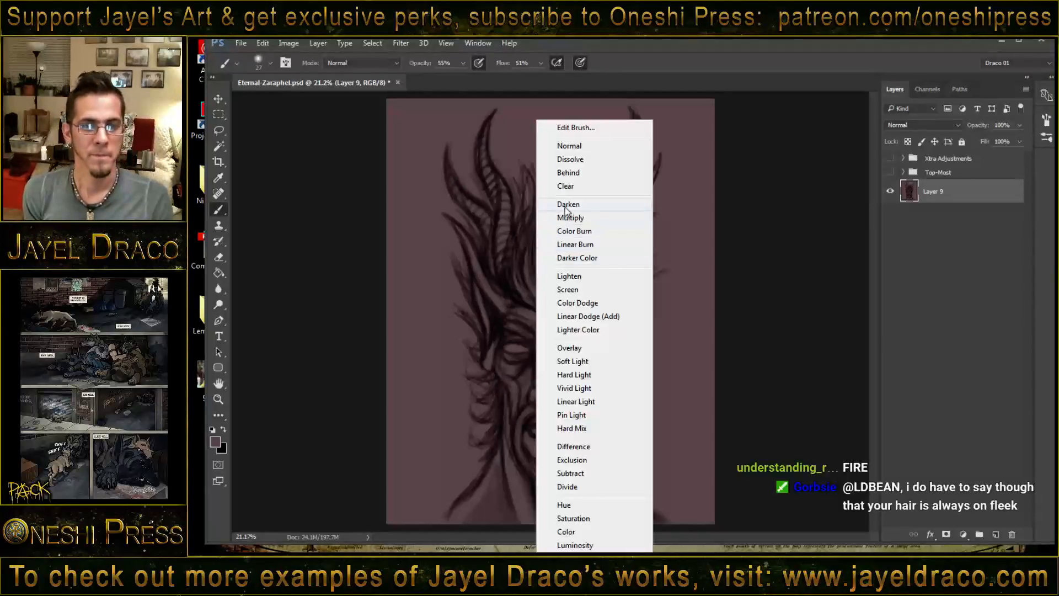
pyautogui.click(569, 281)
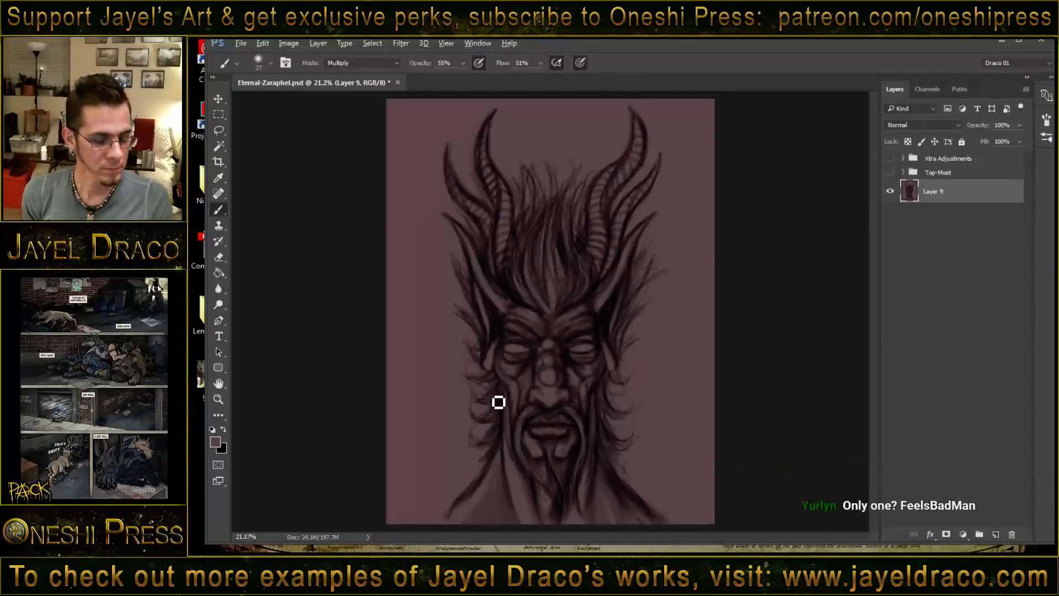
pyautogui.keyDown('alt'); pyautogui.moveTo(495, 372); pyautogui.dragTo(503, 367); pyautogui.keyUp('alt')
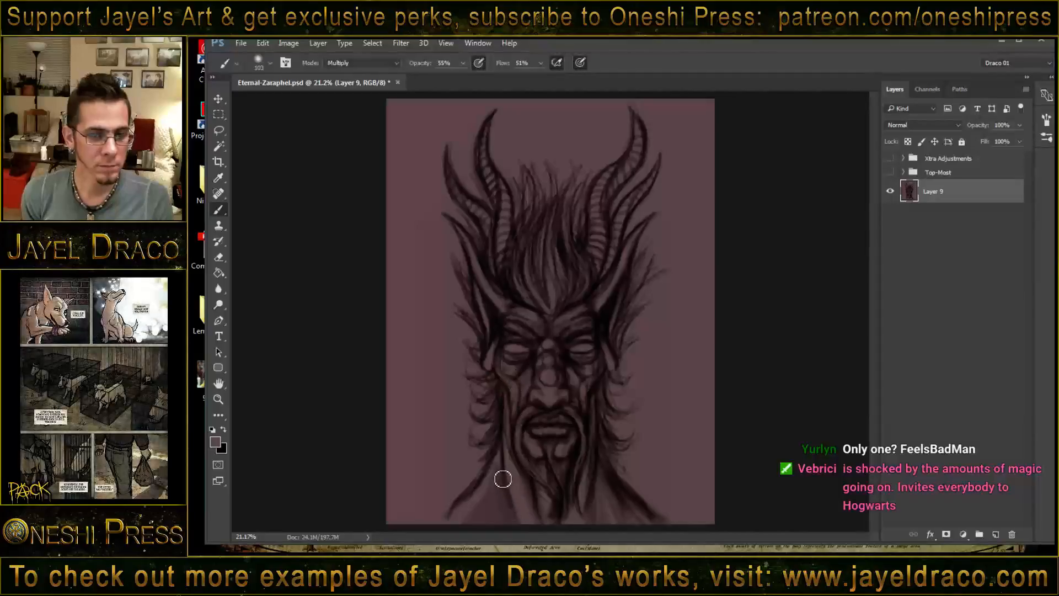
# - Enlarge the brush to 189 and shade the neck and upper shoulders with broad, soft dark strokes
pyautogui.keyDown('alt'); pyautogui.moveTo(505, 479); pyautogui.dragTo(509, 480); pyautogui.keyUp('alt')
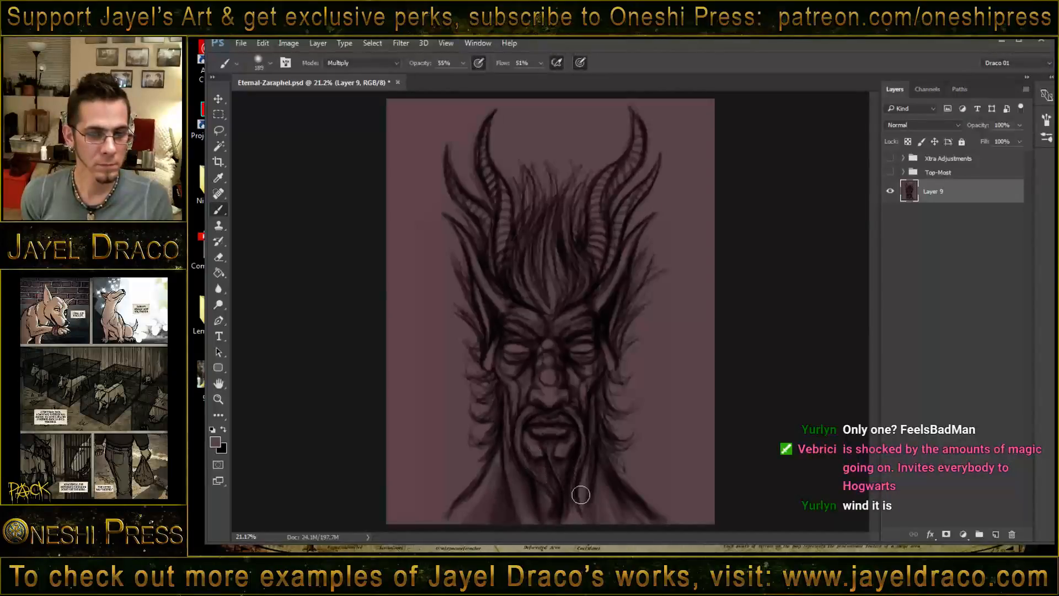
pyautogui.moveTo(581, 495); pyautogui.dragTo(589, 538)
pyautogui.moveTo(604, 477); pyautogui.dragTo(619, 521)
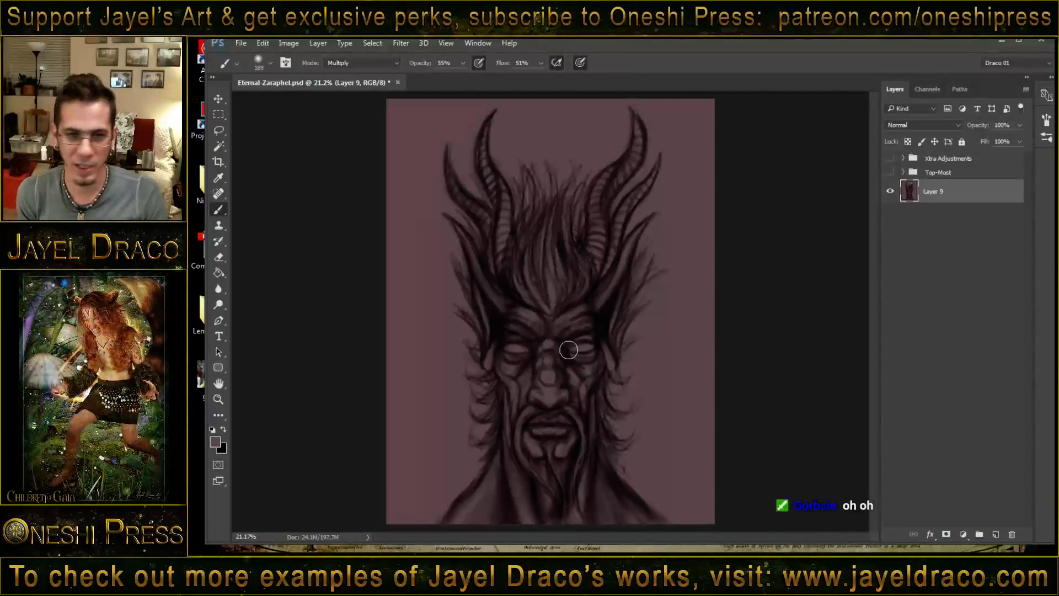
# - Shade the right eye area, both inner horns and the hairline above the forehead with the large soft brush
pyautogui.moveTo(569, 350)
pyautogui.mouseDown()
pyautogui.moveTo(582, 392)
pyautogui.moveTo(565, 351)
pyautogui.moveTo(612, 365)
pyautogui.moveTo(590, 354)
pyautogui.mouseUp()
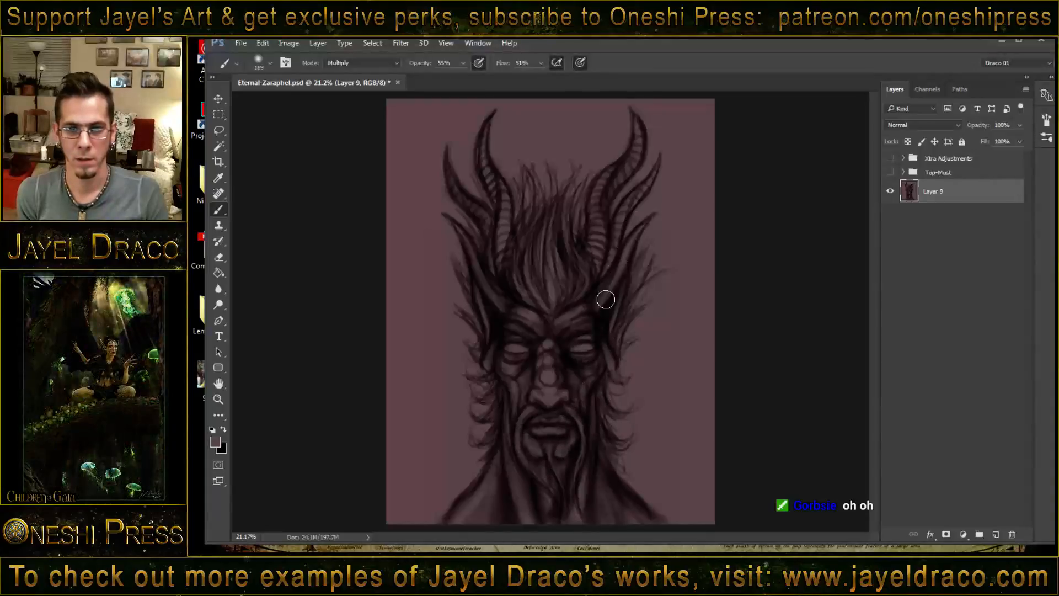
pyautogui.moveTo(641, 178); pyautogui.dragTo(599, 283)
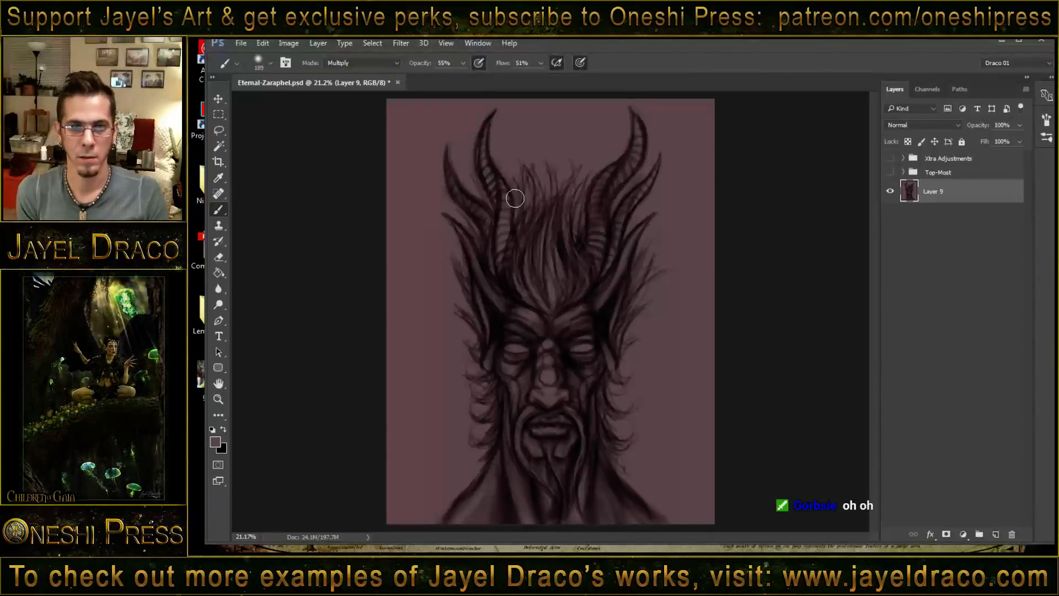
pyautogui.moveTo(483, 161)
pyautogui.mouseDown()
pyautogui.moveTo(497, 205)
pyautogui.moveTo(518, 224)
pyautogui.mouseUp()
pyautogui.moveTo(583, 262); pyautogui.dragTo(573, 304)
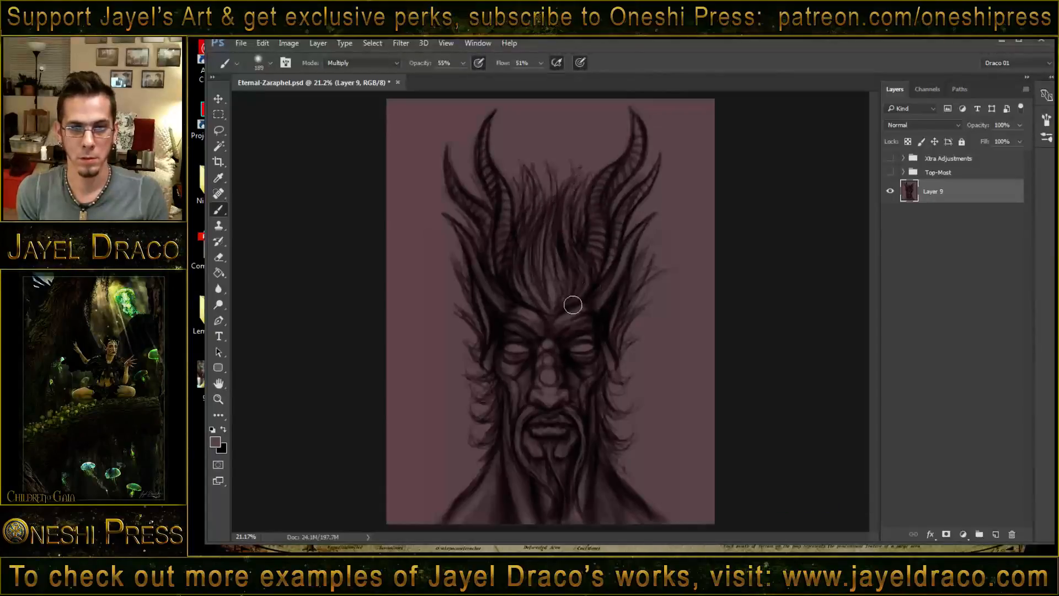
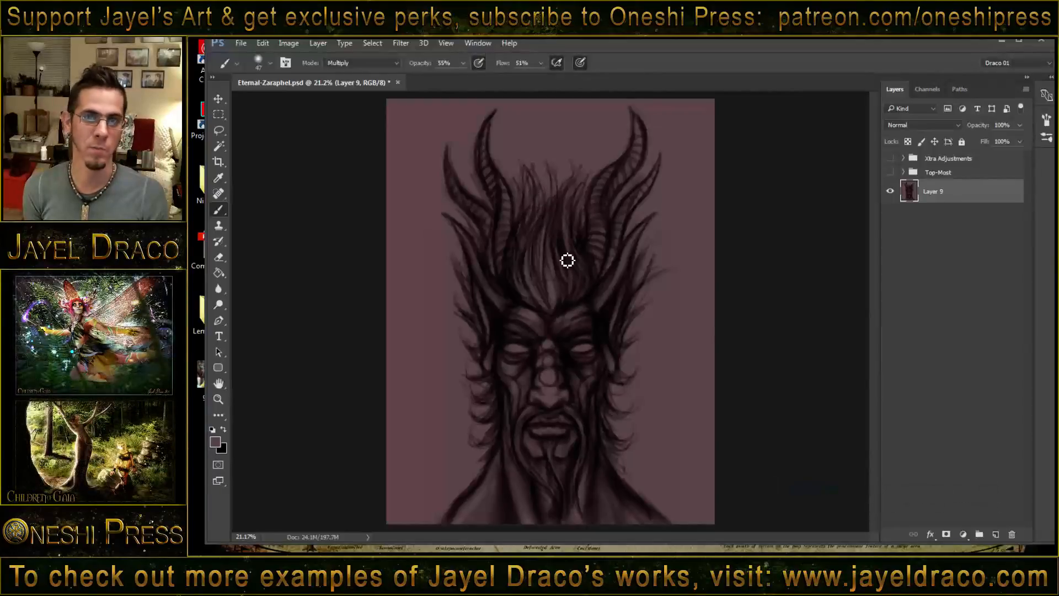
# - Set the brush to Screen mode at size 20 and paint thin, light highlight strands through the hair above the forehead
pyautogui.keyDown('shift'); pyautogui.rightClick(549, 201); pyautogui.keyUp('shift')
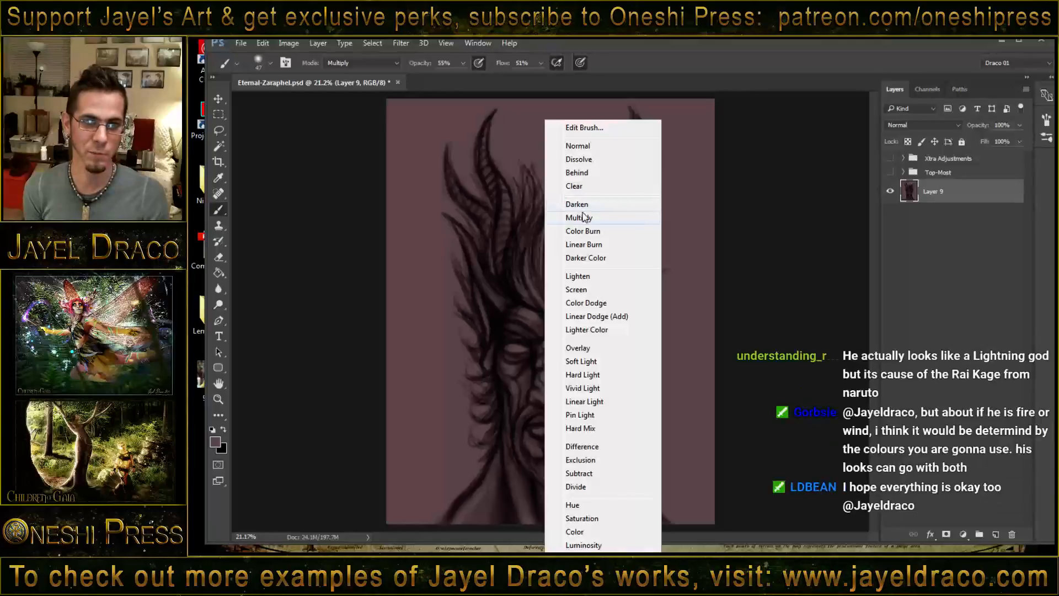
pyautogui.click(579, 289)
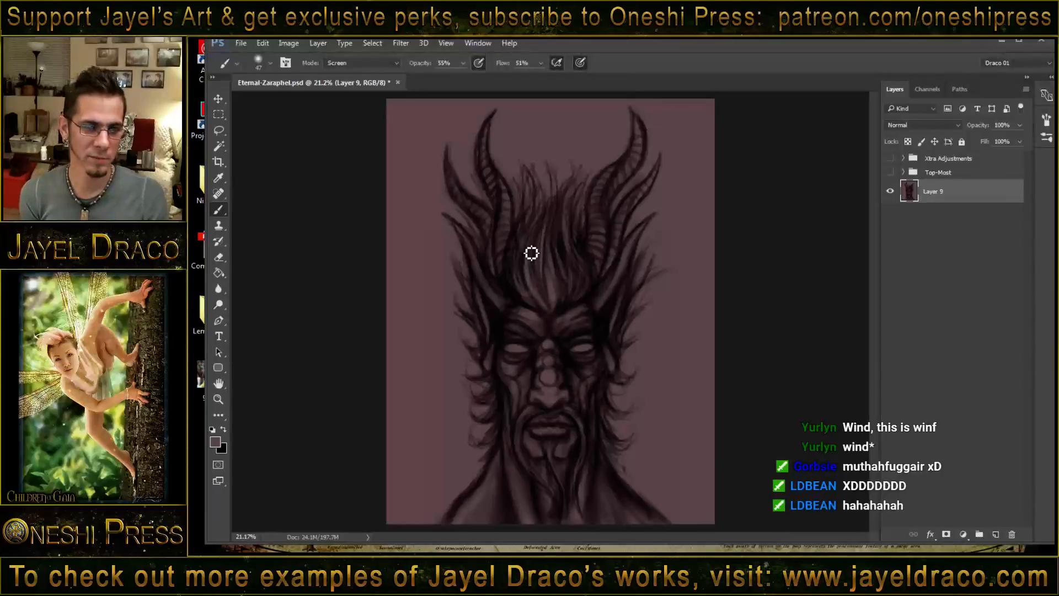
pyautogui.press('[')
pyautogui.press('[')
pyautogui.press('[')
pyautogui.press('[')
pyautogui.press('[')
pyautogui.press('[')
pyautogui.press('[')
pyautogui.press('[')
pyautogui.press('[')
pyautogui.press('[')
pyautogui.press('[')
pyautogui.press('[')
pyautogui.press('[')
pyautogui.press('[')
pyautogui.press('[')
pyautogui.press('[')
pyautogui.press('[')
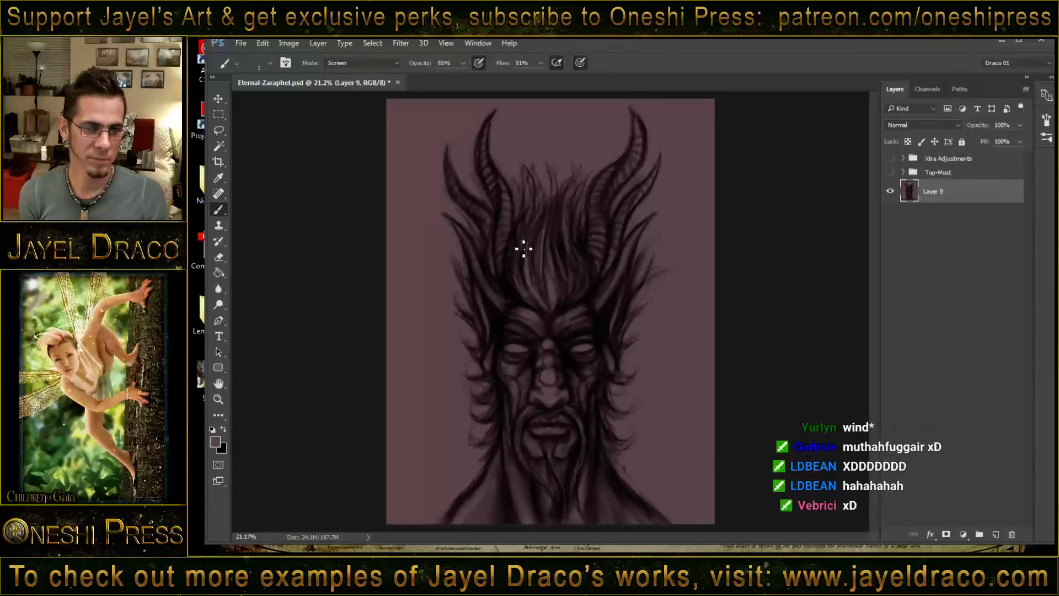
pyautogui.press(']')
pyautogui.press(']')
pyautogui.press(']')
pyautogui.press(']')
pyautogui.press(']')
pyautogui.press(']')
pyautogui.press(']')
pyautogui.press(']')
pyautogui.press(']')
pyautogui.press(']')
pyautogui.press(']')
pyautogui.press(']')
pyautogui.press(']')
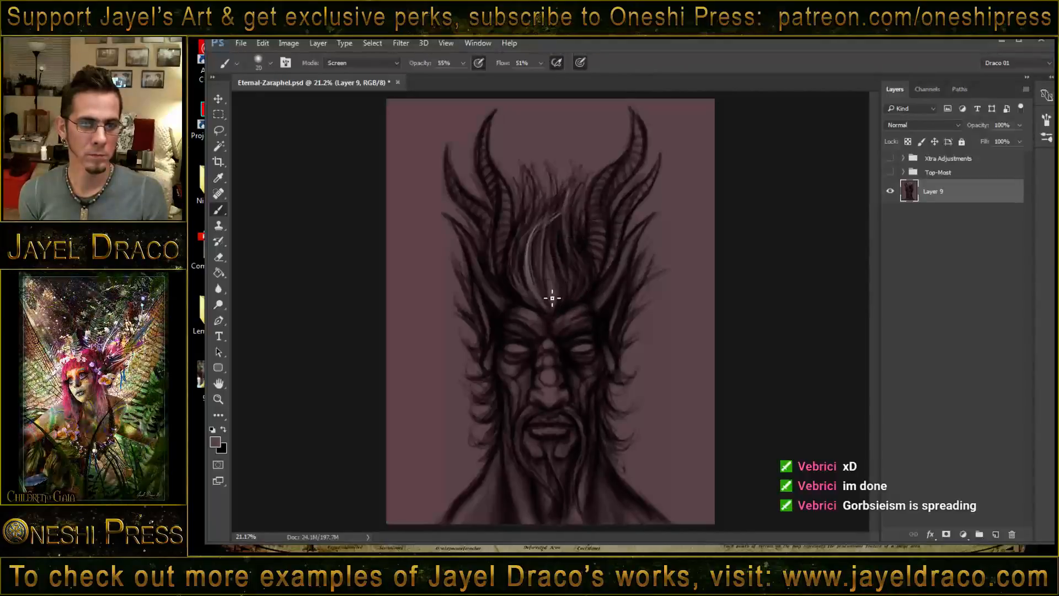
pyautogui.moveTo(553, 236); pyautogui.dragTo(564, 298)
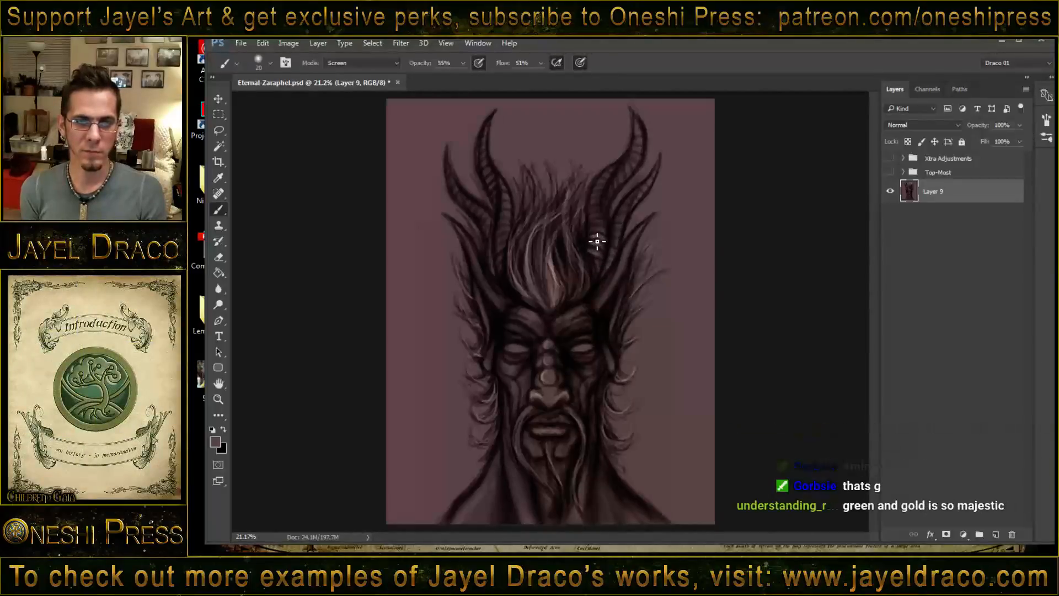
# - Highlight the ridges along the right inner and outer horns up to their tips, using a size 39 Screen brush
pyautogui.keyDown('alt'); pyautogui.click(591, 231); pyautogui.keyUp('alt')
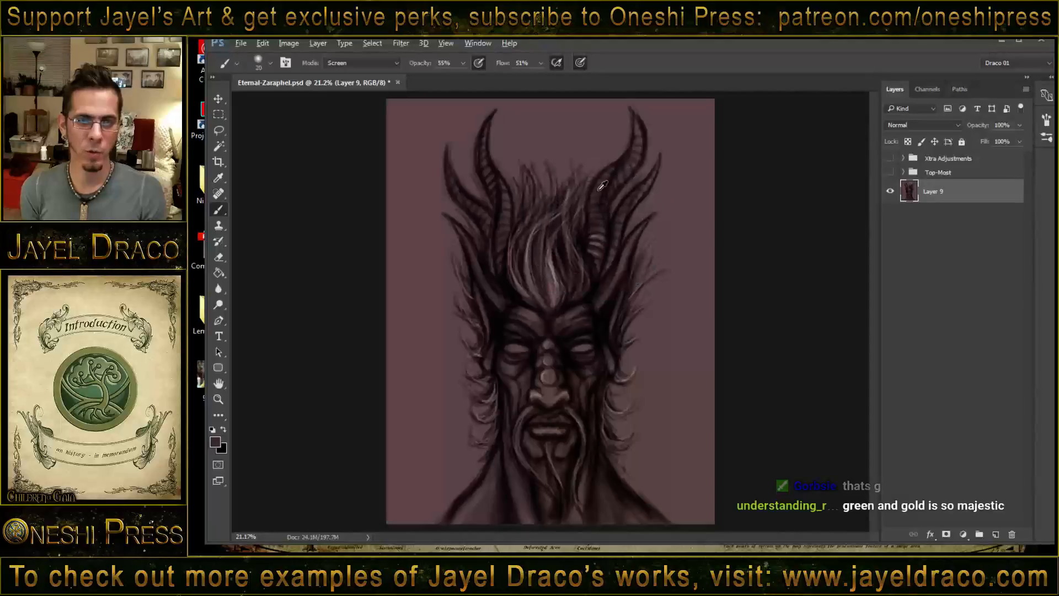
pyautogui.keyDown('alt'); pyautogui.click(592, 129); pyautogui.keyUp('alt')
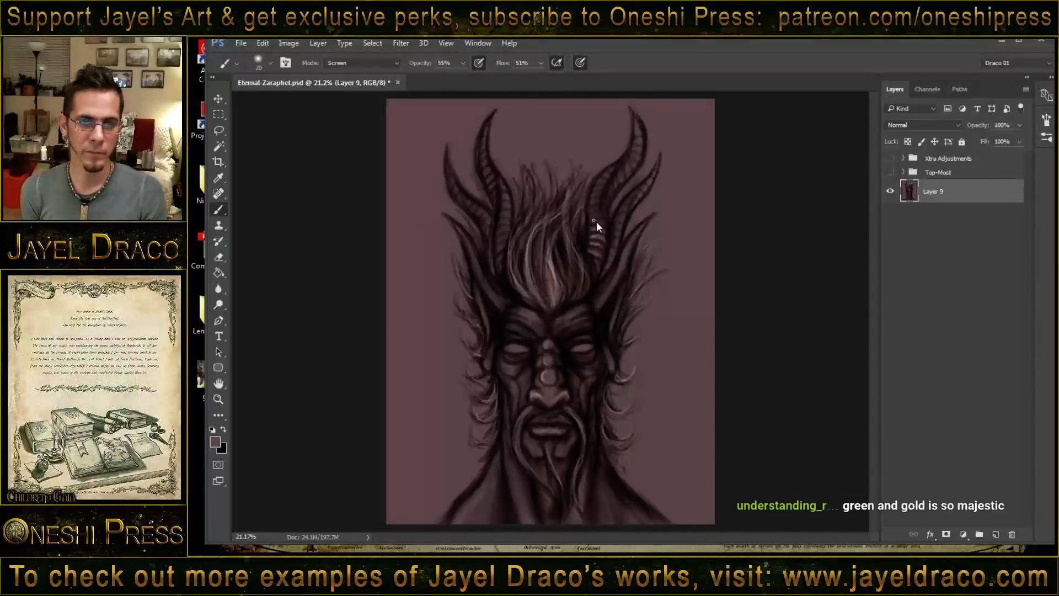
pyautogui.press('z')
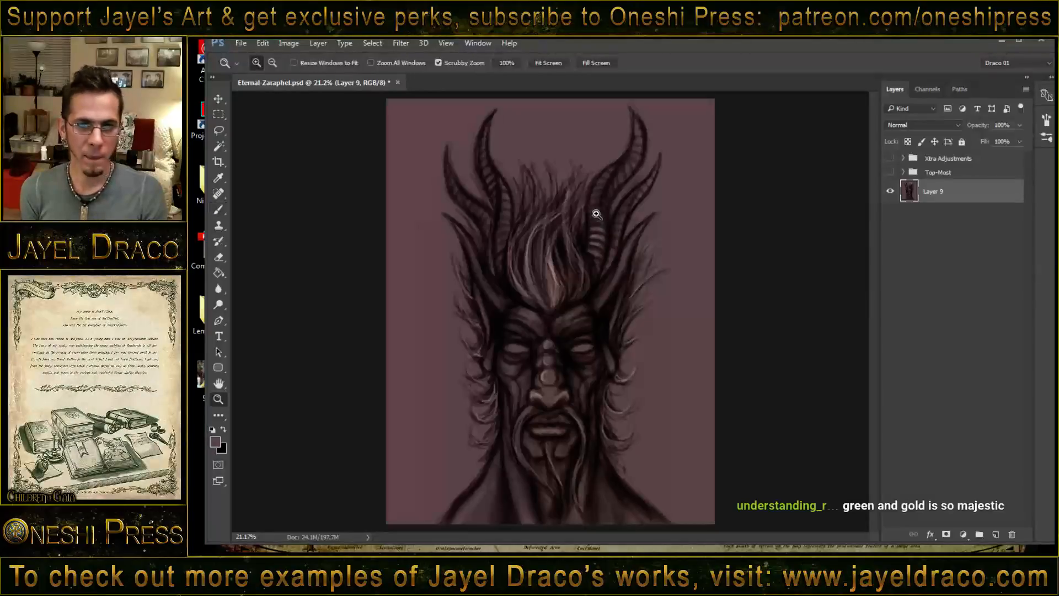
pyautogui.moveTo(596, 213); pyautogui.dragTo(641, 225)
pyautogui.press('b')
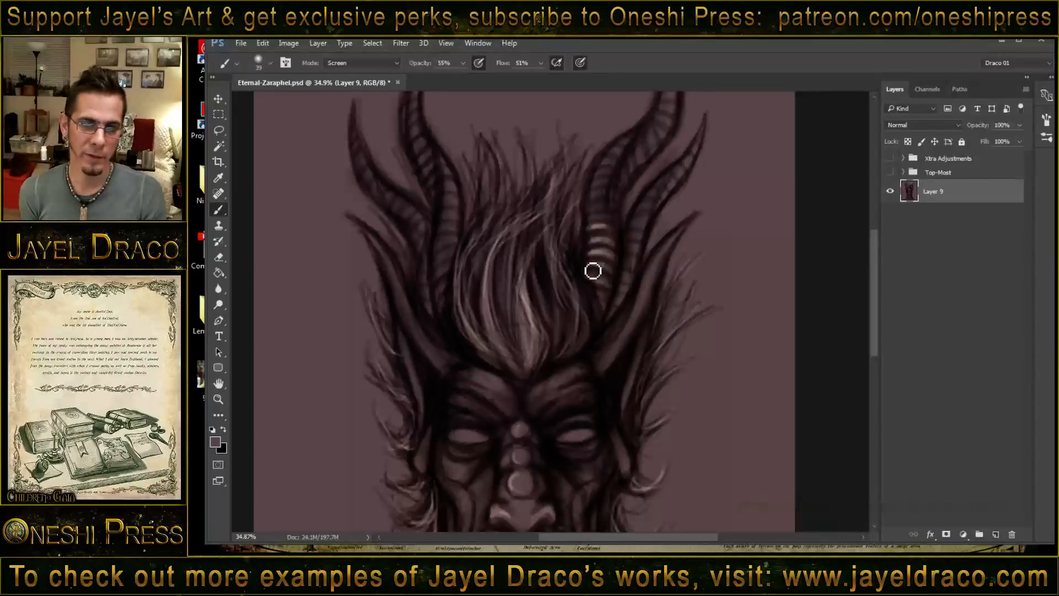
pyautogui.moveTo(594, 269); pyautogui.dragTo(616, 288)
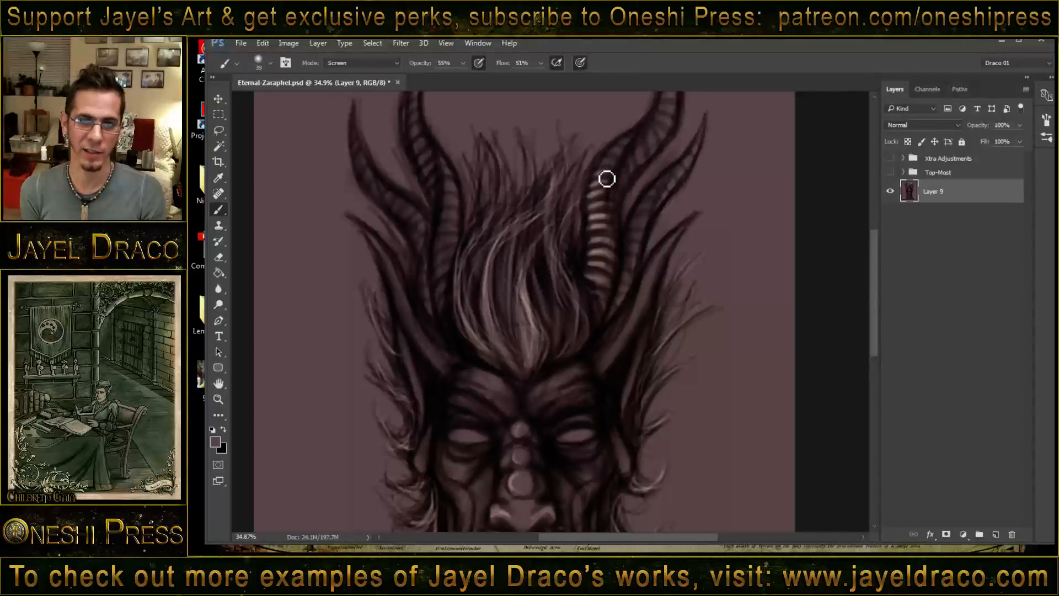
pyautogui.moveTo(607, 179)
pyautogui.mouseDown()
pyautogui.moveTo(594, 183)
pyautogui.moveTo(618, 148)
pyautogui.moveTo(626, 194)
pyautogui.mouseUp()
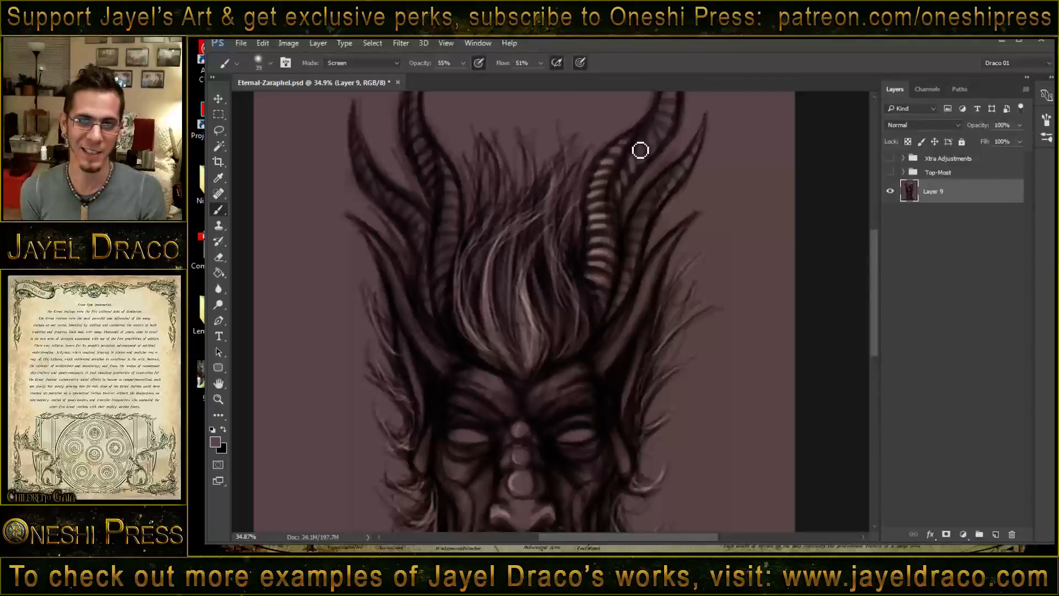
pyautogui.moveTo(642, 148)
pyautogui.mouseDown()
pyautogui.moveTo(640, 209)
pyautogui.moveTo(651, 187)
pyautogui.moveTo(662, 206)
pyautogui.moveTo(653, 188)
pyautogui.moveTo(669, 175)
pyautogui.moveTo(656, 170)
pyautogui.moveTo(662, 124)
pyautogui.mouseUp()
pyautogui.moveTo(653, 115); pyautogui.dragTo(657, 114)
pyautogui.moveTo(686, 209)
pyautogui.mouseDown()
pyautogui.moveTo(663, 262)
pyautogui.moveTo(654, 249)
pyautogui.moveTo(638, 268)
pyautogui.moveTo(633, 309)
pyautogui.mouseUp()
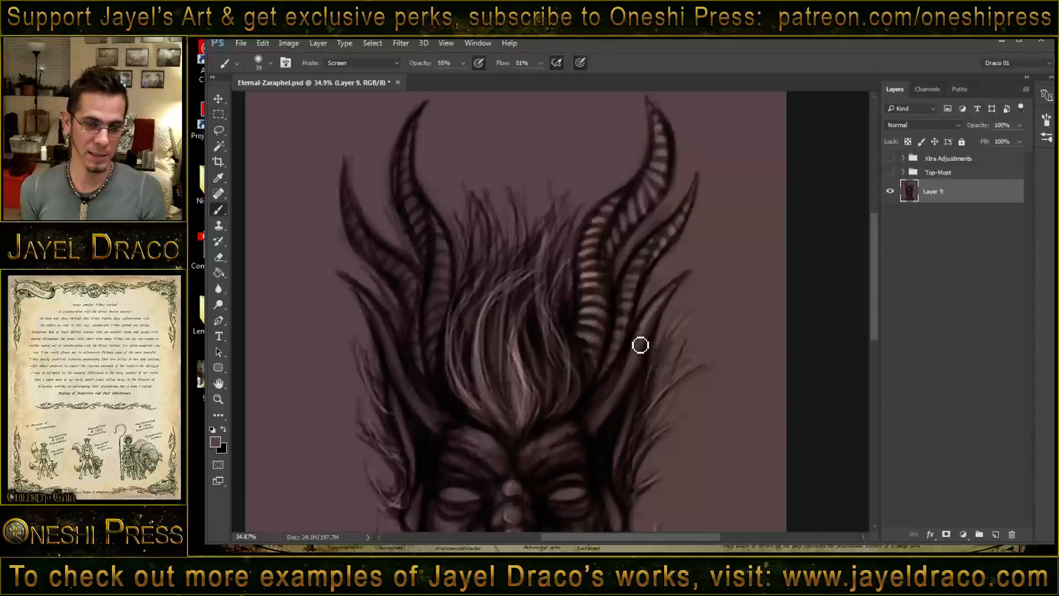
# - Paint highlights along the smooth lower horns on both sides and across the ridges of the left horns
pyautogui.moveTo(639, 345)
pyautogui.mouseDown()
pyautogui.moveTo(600, 425)
pyautogui.moveTo(613, 402)
pyautogui.moveTo(601, 410)
pyautogui.mouseUp()
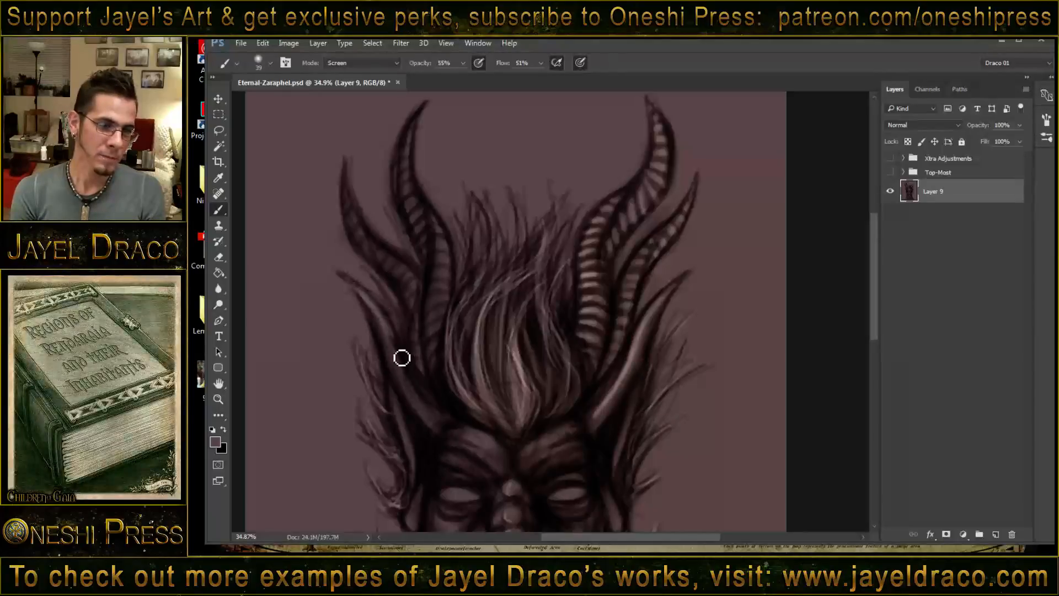
pyautogui.moveTo(402, 358)
pyautogui.mouseDown()
pyautogui.moveTo(408, 378)
pyautogui.moveTo(393, 343)
pyautogui.moveTo(421, 403)
pyautogui.moveTo(399, 353)
pyautogui.moveTo(447, 424)
pyautogui.moveTo(411, 368)
pyautogui.moveTo(430, 393)
pyautogui.mouseUp()
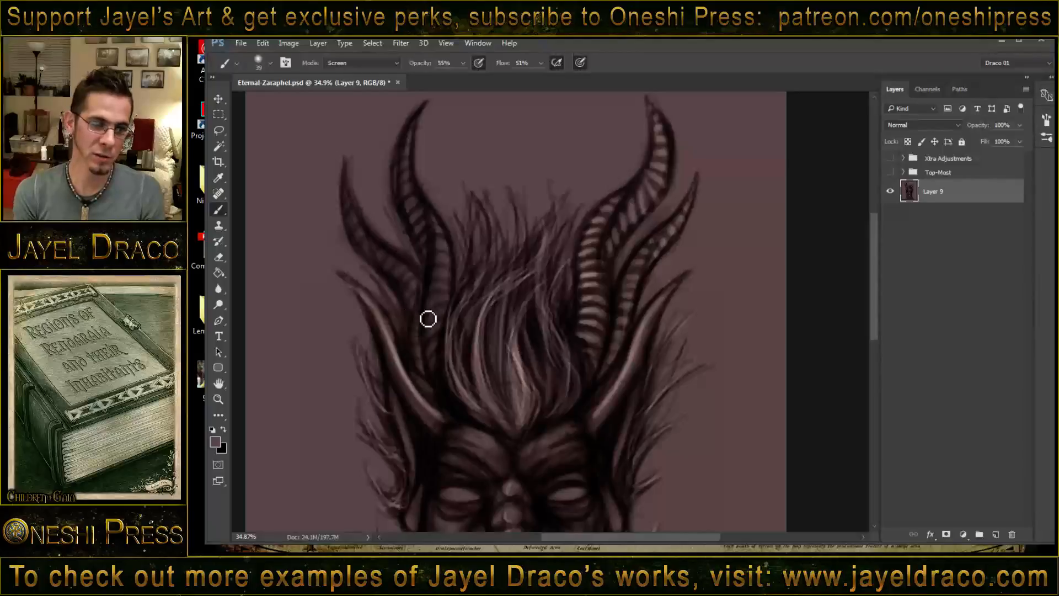
pyautogui.moveTo(430, 334)
pyautogui.mouseDown()
pyautogui.moveTo(443, 324)
pyautogui.moveTo(443, 367)
pyautogui.mouseUp()
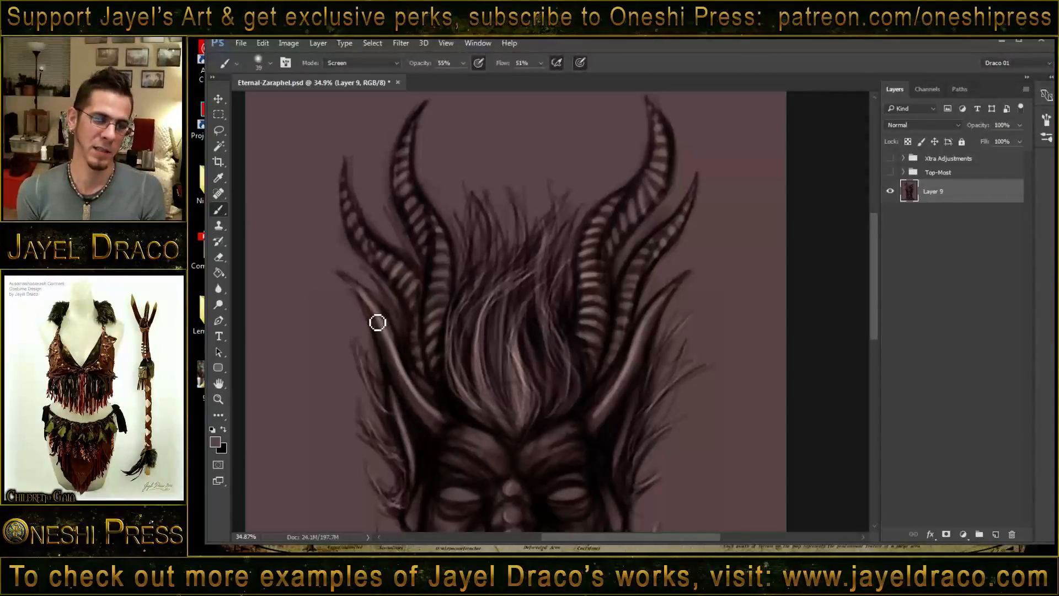
# - Brighten the brows, nose, lower lip and chin with soft Screen highlights
pyautogui.moveTo(438, 422); pyautogui.dragTo(428, 300)
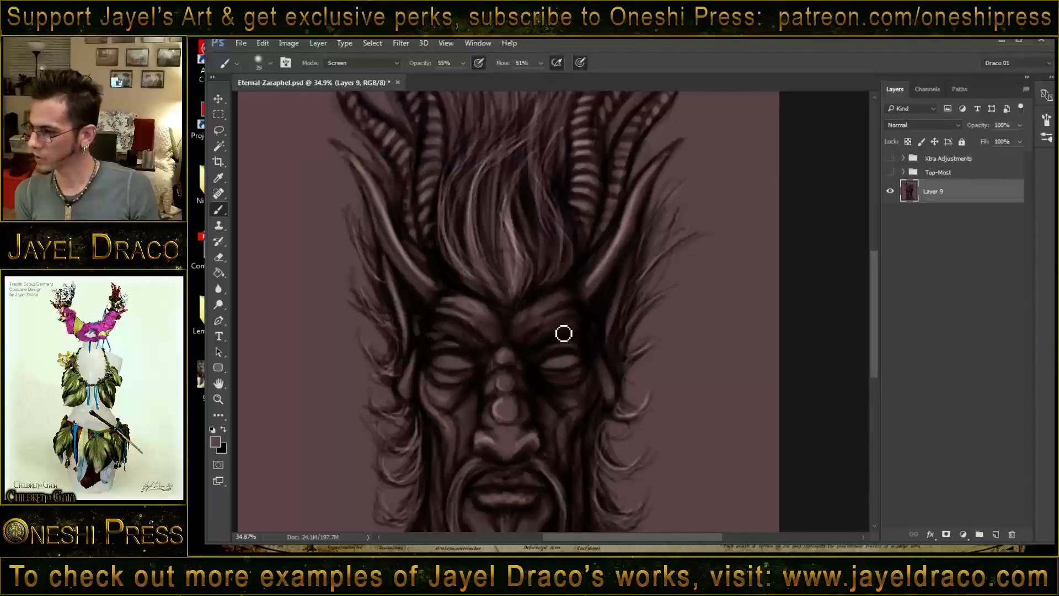
pyautogui.moveTo(527, 355); pyautogui.dragTo(524, 283)
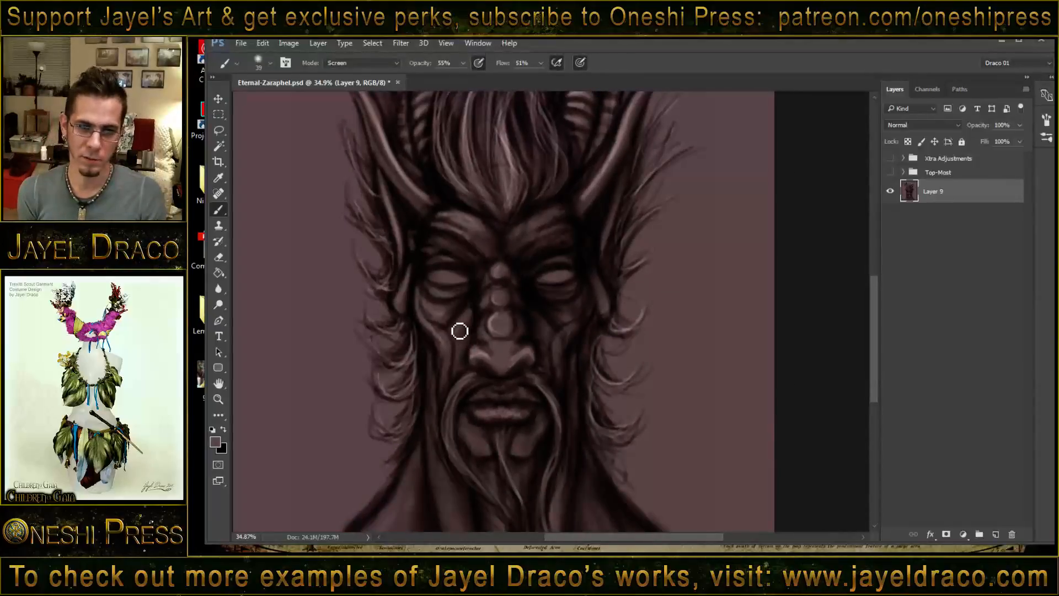
pyautogui.moveTo(493, 299); pyautogui.dragTo(495, 277)
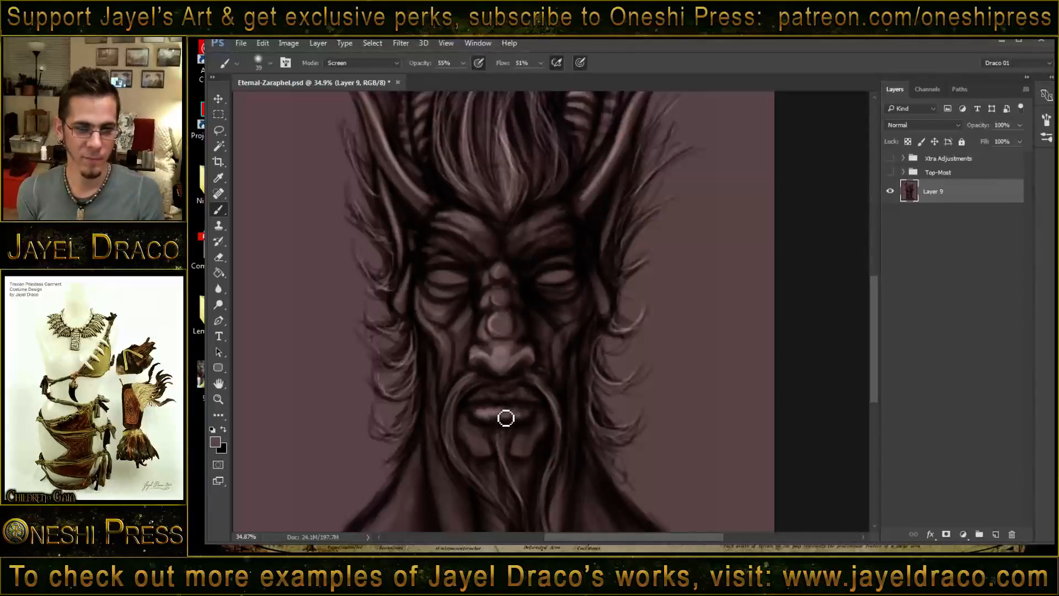
pyautogui.moveTo(506, 418); pyautogui.dragTo(525, 419)
pyautogui.moveTo(476, 447); pyautogui.dragTo(480, 444)
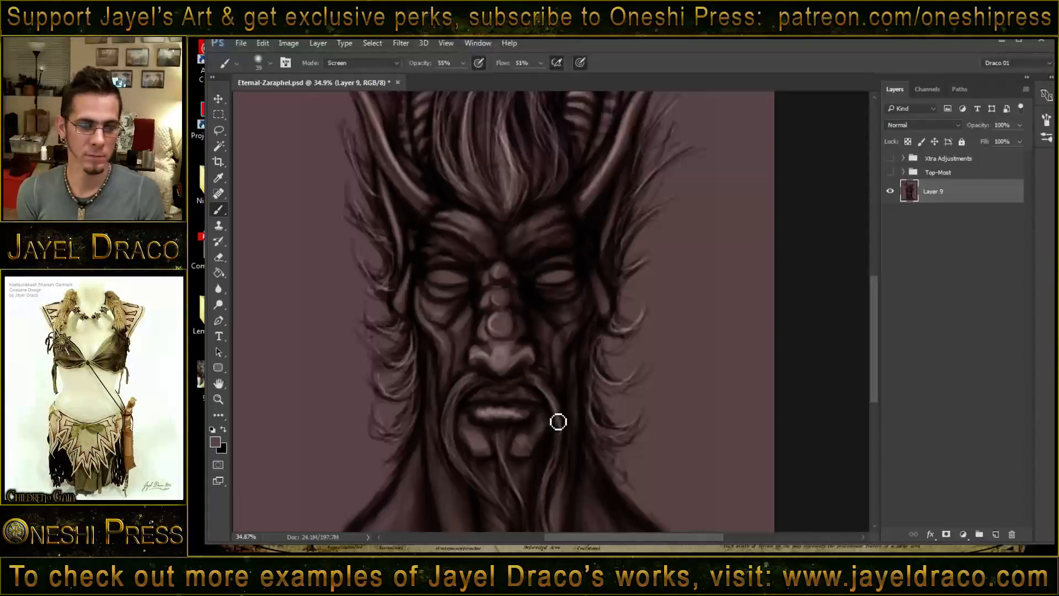
# - Highlight the cheek folds and the sides of the face down toward the jaw
pyautogui.moveTo(462, 362); pyautogui.dragTo(462, 367)
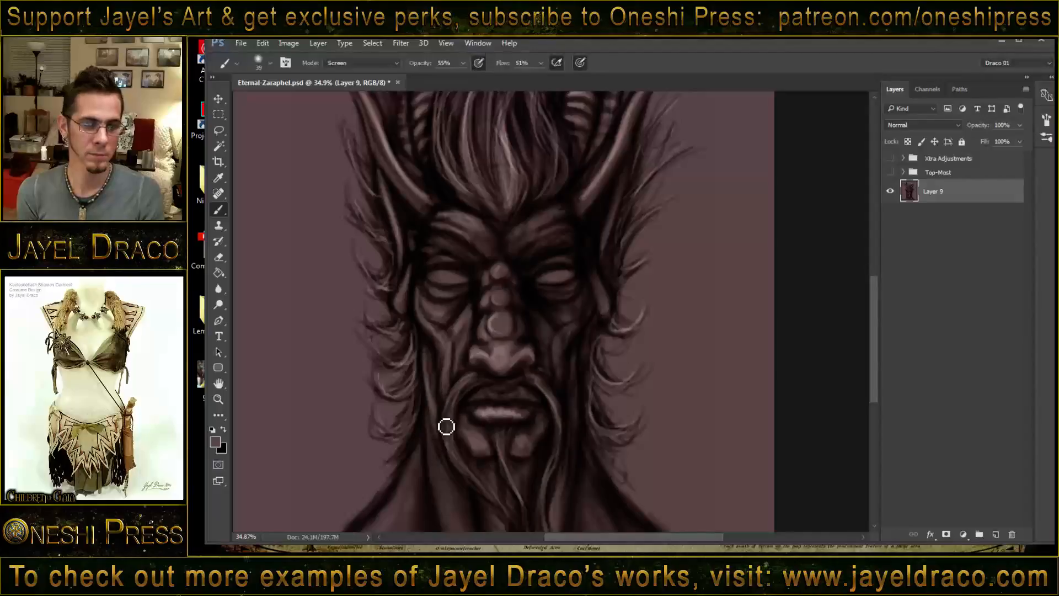
pyautogui.moveTo(583, 357); pyautogui.dragTo(577, 407)
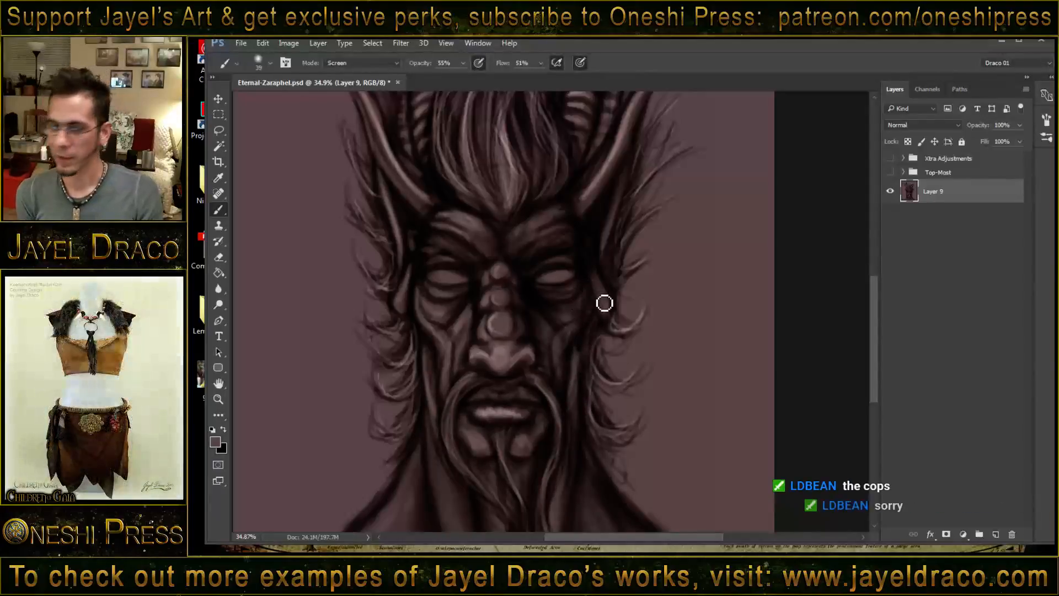
pyautogui.moveTo(592, 290)
pyautogui.mouseDown()
pyautogui.moveTo(577, 333)
pyautogui.moveTo(592, 296)
pyautogui.moveTo(575, 317)
pyautogui.moveTo(564, 310)
pyautogui.moveTo(585, 310)
pyautogui.moveTo(566, 331)
pyautogui.moveTo(547, 324)
pyautogui.moveTo(564, 352)
pyautogui.moveTo(555, 341)
pyautogui.moveTo(566, 394)
pyautogui.mouseUp()
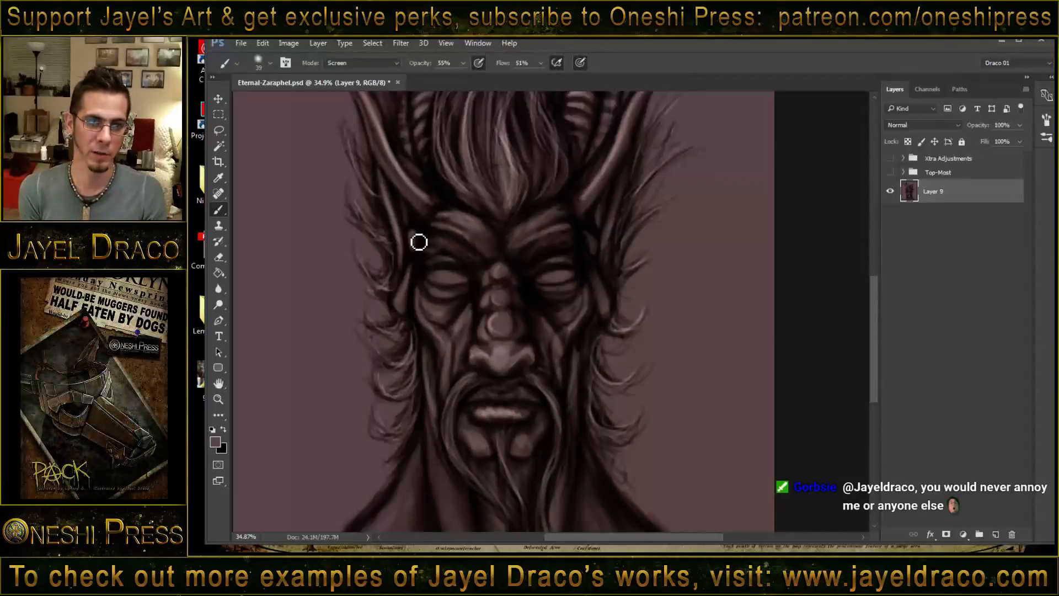
# - Strengthen the highlight on the left smooth horn and brighten both eyes and the left brow area
pyautogui.scroll(6, 406, 184)
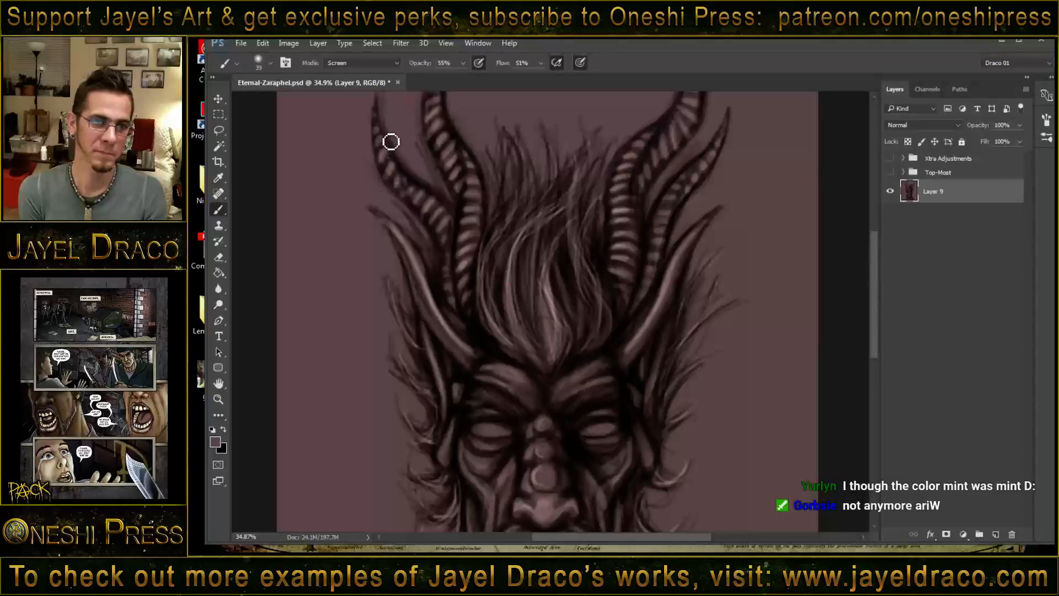
pyautogui.moveTo(409, 249)
pyautogui.mouseDown()
pyautogui.moveTo(435, 308)
pyautogui.moveTo(424, 283)
pyautogui.mouseUp()
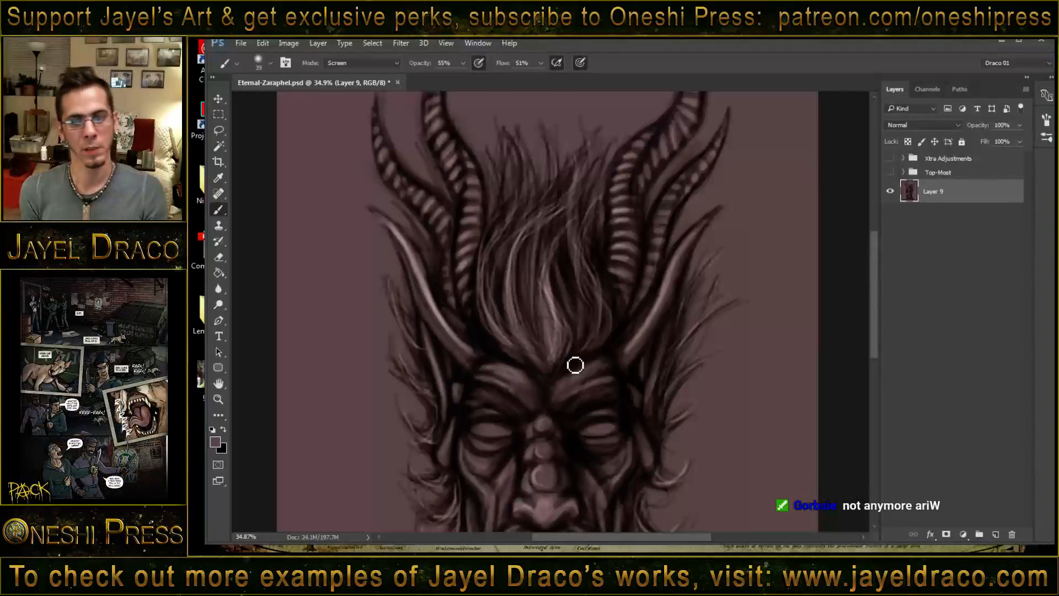
pyautogui.moveTo(574, 364); pyautogui.dragTo(562, 208)
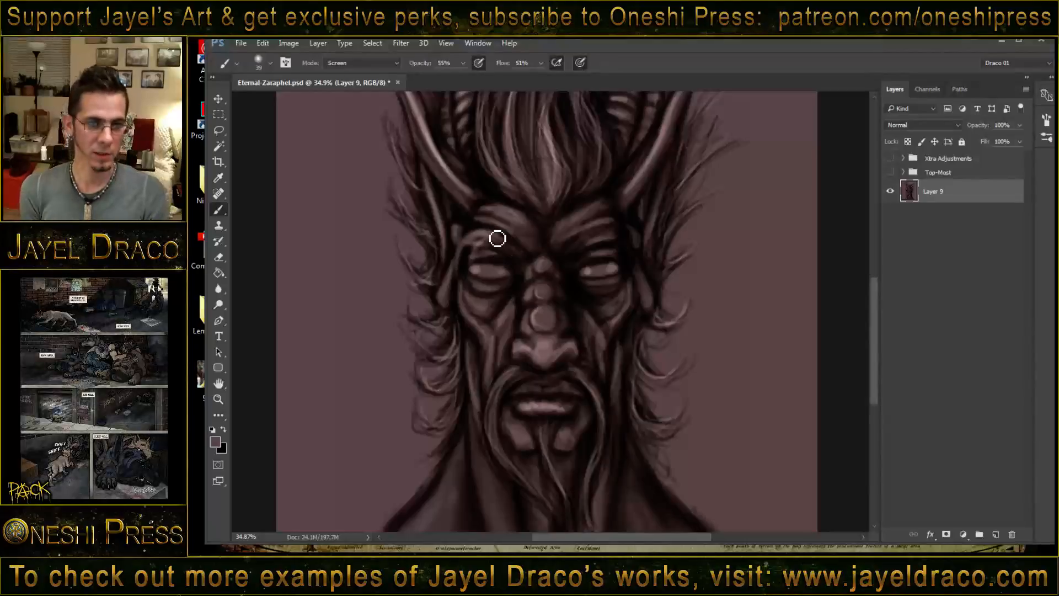
# - Switch the brush to Normal mode at size 27 and touch up the upper lid of the left eye
pyautogui.rightClick(505, 224)
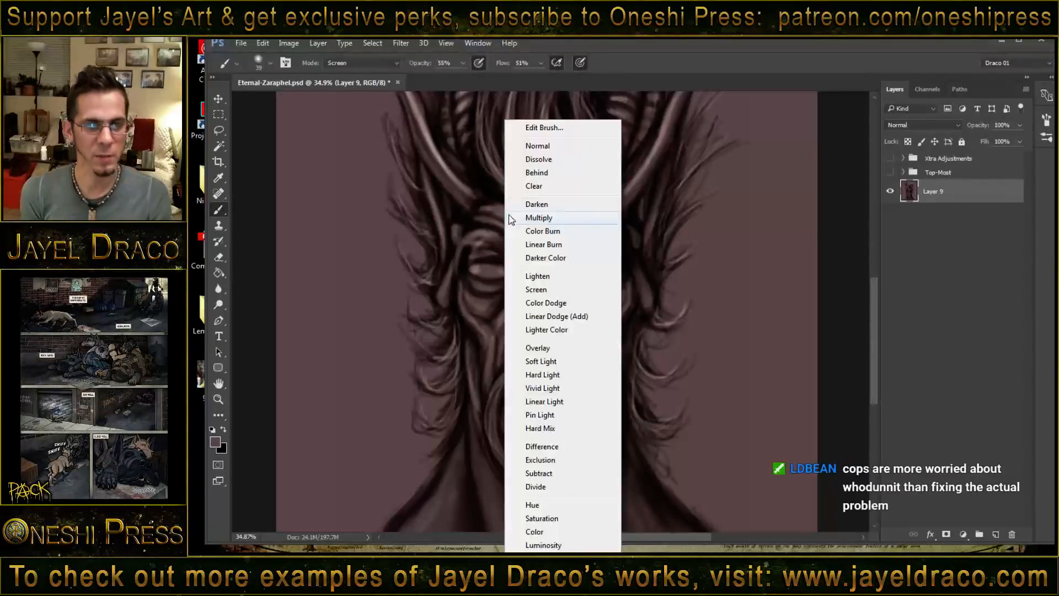
pyautogui.click(538, 146)
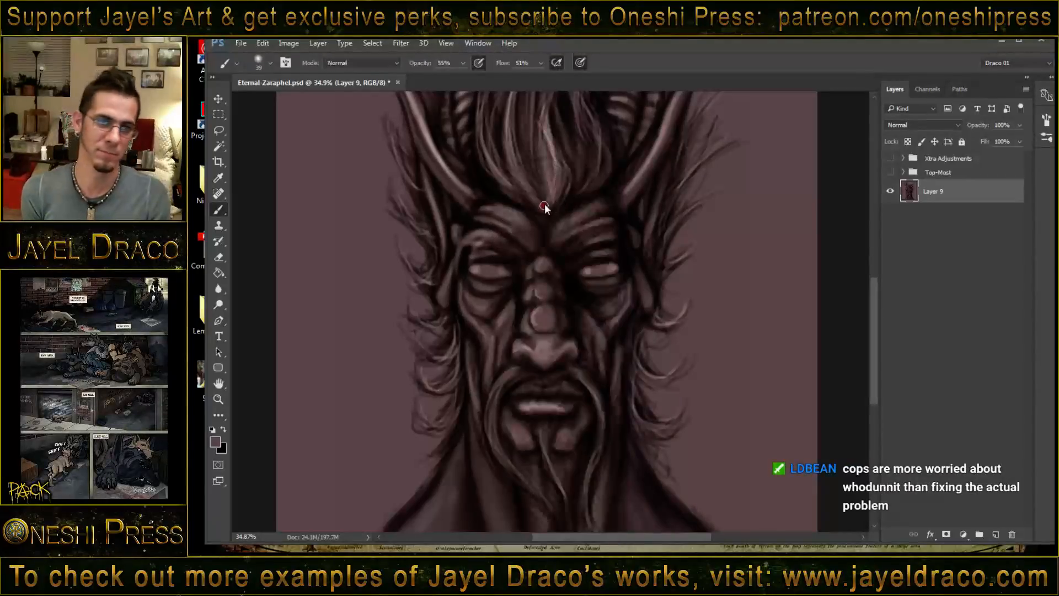
pyautogui.moveTo(544, 206); pyautogui.dragTo(541, 209)
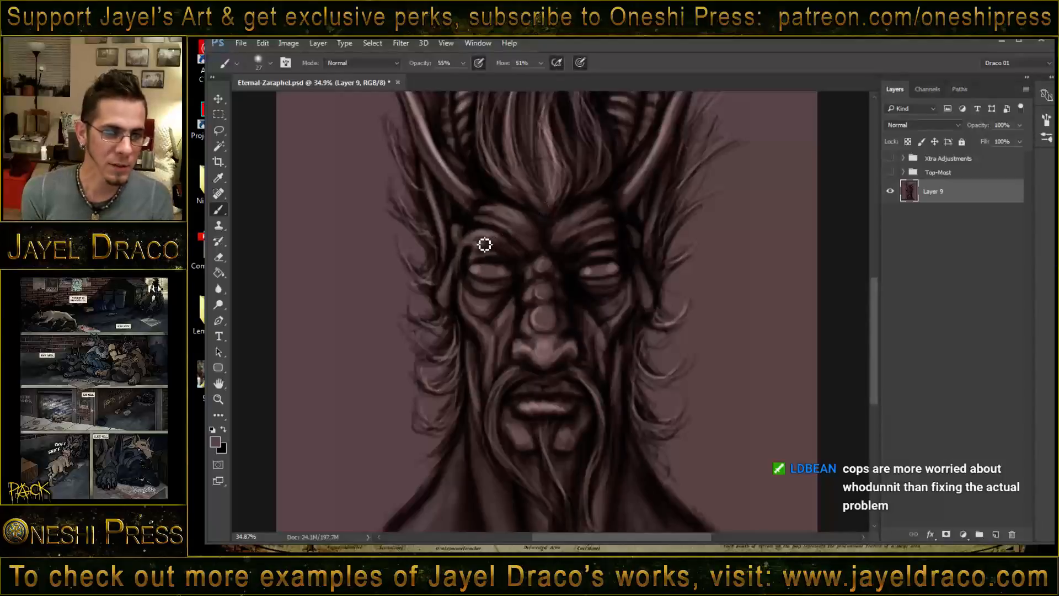
pyautogui.moveTo(484, 244)
pyautogui.mouseDown()
pyautogui.moveTo(481, 267)
pyautogui.moveTo(499, 245)
pyautogui.moveTo(484, 268)
pyautogui.moveTo(510, 249)
pyautogui.mouseUp()
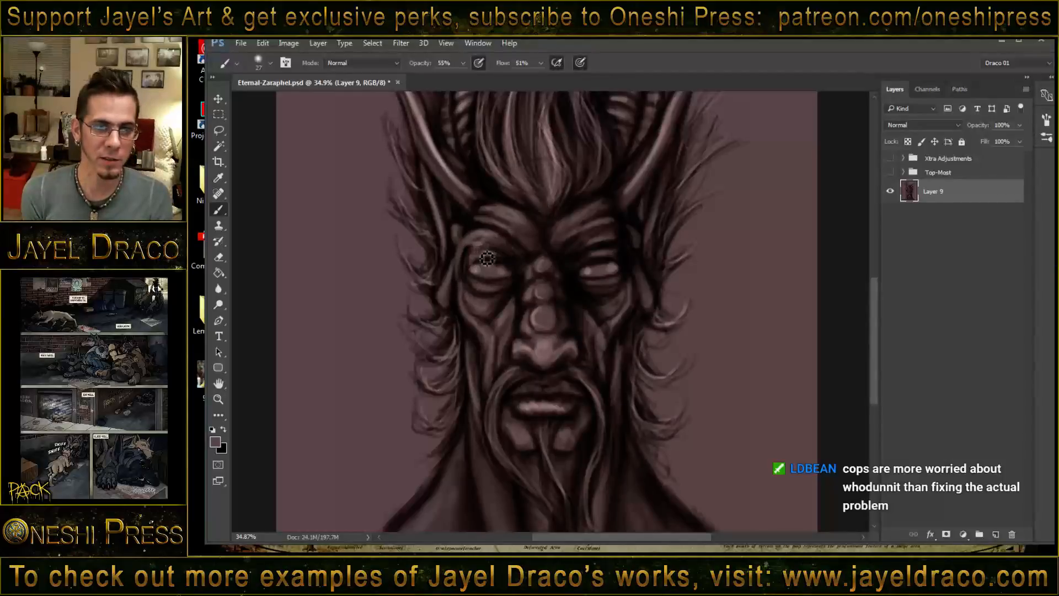
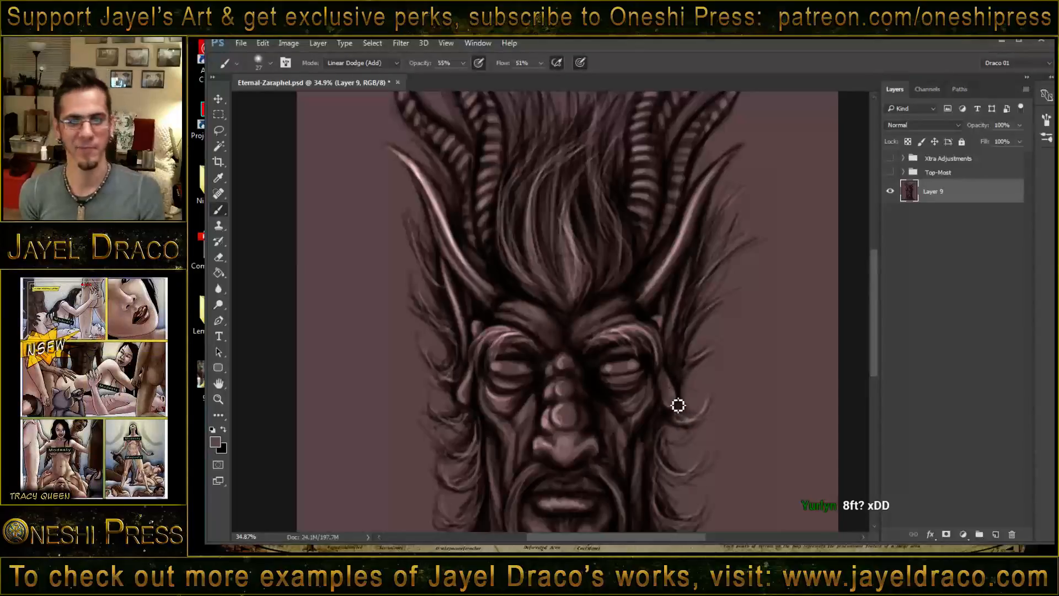
# - Set the brush size to 91 and paint Linear Dodge (Add) highlights along the left neck muscles and left shoulder
pyautogui.moveTo(608, 378); pyautogui.dragTo(626, 248)
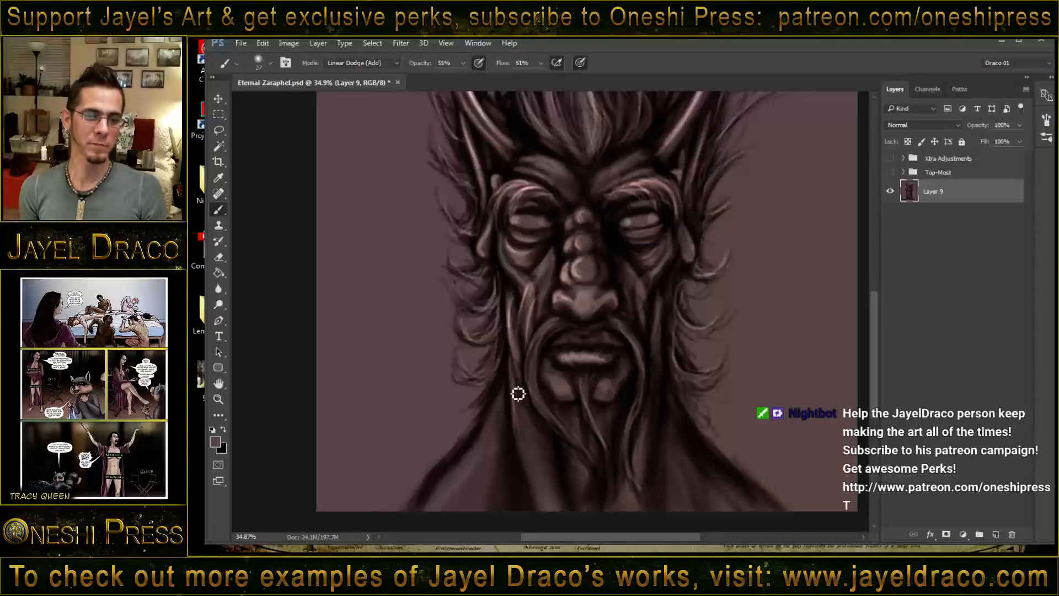
pyautogui.moveTo(513, 407); pyautogui.dragTo(526, 481)
pyautogui.keyDown('alt'); pyautogui.moveTo(501, 421); pyautogui.dragTo(546, 493); pyautogui.keyUp('alt')
pyautogui.moveTo(514, 391)
pyautogui.mouseDown()
pyautogui.moveTo(488, 452)
pyautogui.moveTo(502, 388)
pyautogui.moveTo(460, 478)
pyautogui.moveTo(488, 423)
pyautogui.moveTo(434, 506)
pyautogui.moveTo(489, 418)
pyautogui.moveTo(419, 512)
pyautogui.mouseUp()
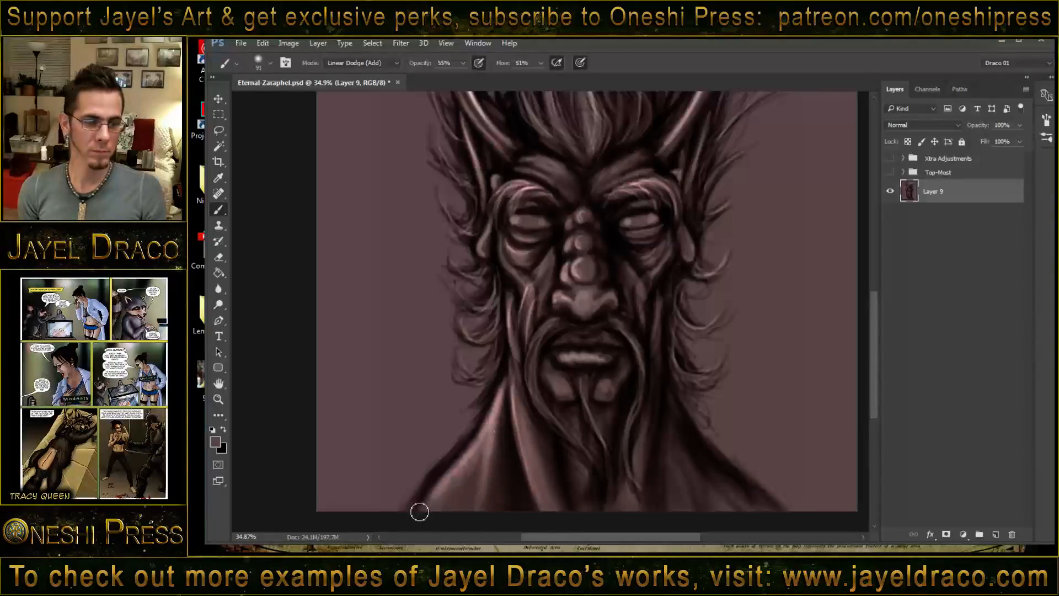
pyautogui.moveTo(507, 339); pyautogui.dragTo(499, 420)
pyautogui.moveTo(513, 360); pyautogui.dragTo(442, 485)
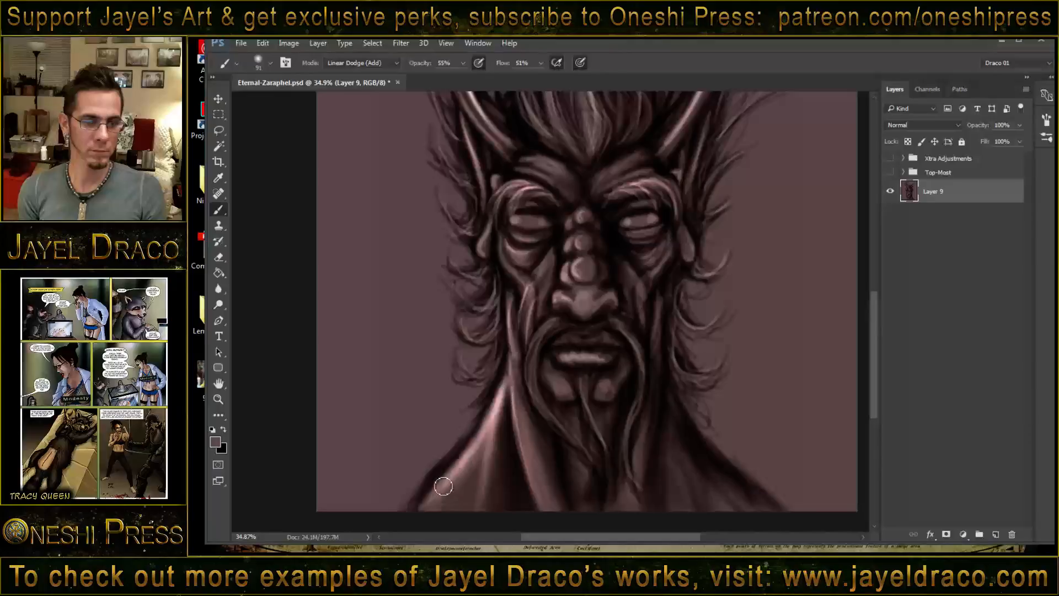
# - Paint matching highlights on the right side of the neck and down over the right shoulder
pyautogui.moveTo(655, 352); pyautogui.dragTo(639, 481)
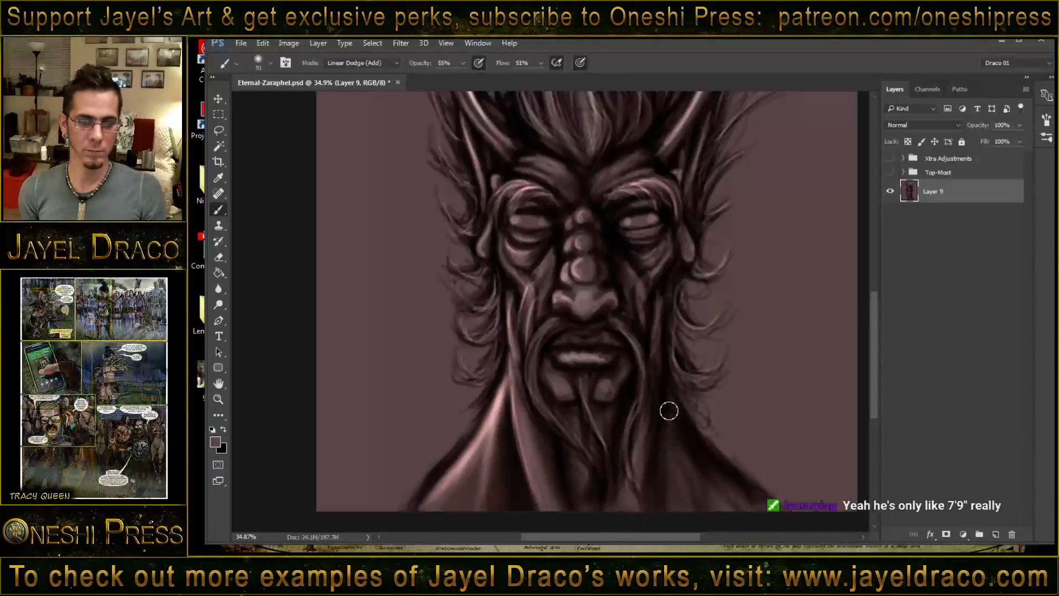
pyautogui.moveTo(669, 409)
pyautogui.mouseDown()
pyautogui.moveTo(695, 482)
pyautogui.moveTo(690, 428)
pyautogui.moveTo(741, 498)
pyautogui.mouseUp()
pyautogui.moveTo(708, 461); pyautogui.dragTo(780, 518)
pyautogui.moveTo(673, 400); pyautogui.dragTo(687, 531)
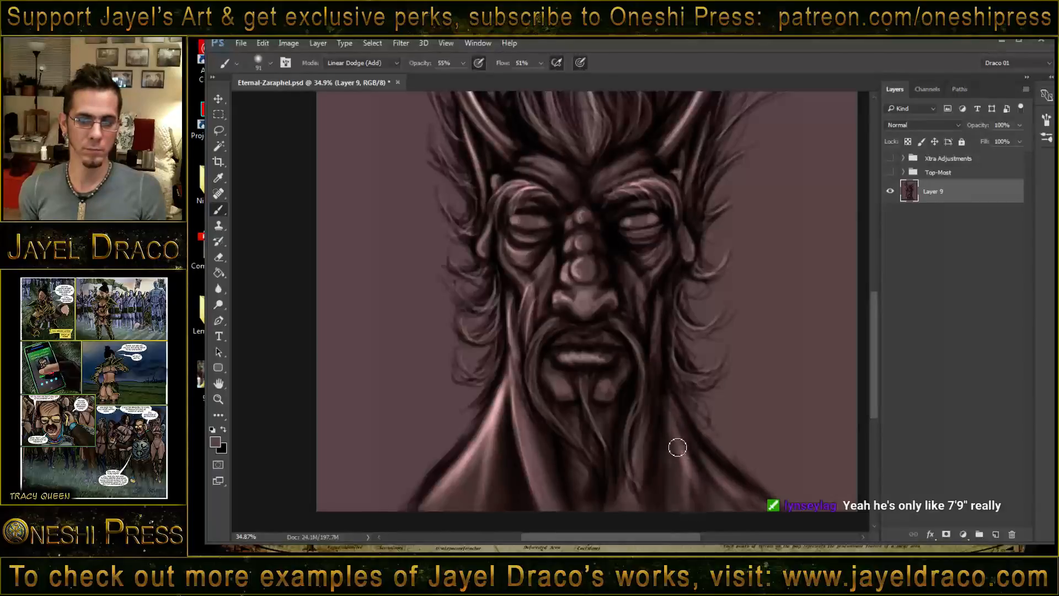
pyautogui.moveTo(669, 400)
pyautogui.mouseDown()
pyautogui.moveTo(692, 468)
pyautogui.moveTo(765, 508)
pyautogui.moveTo(716, 514)
pyautogui.mouseUp()
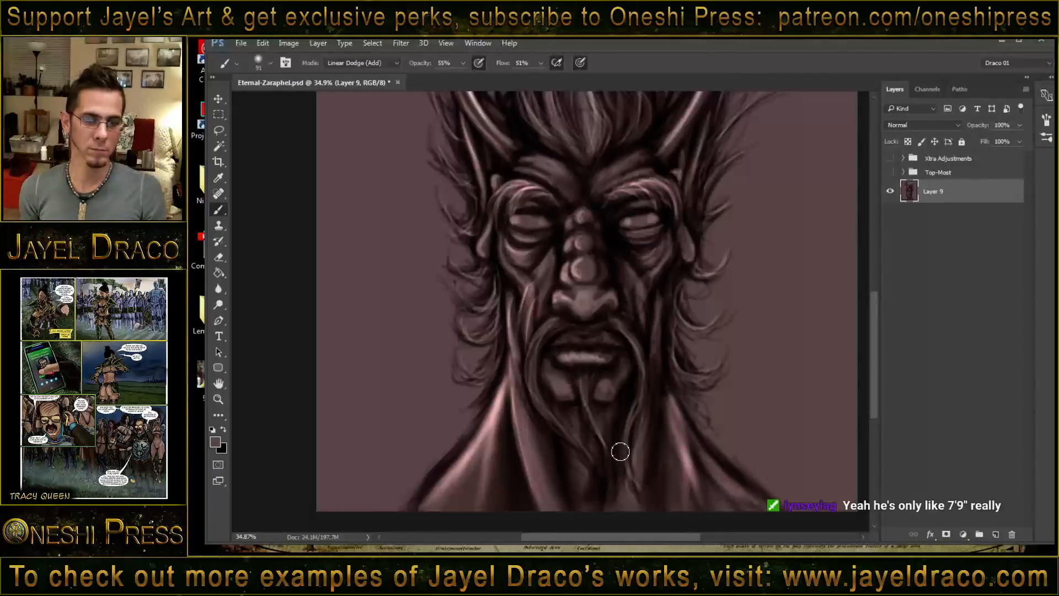
# - Brighten the left side of the face, the left cheek fold and the brow area with soft strokes
pyautogui.moveTo(513, 290); pyautogui.dragTo(525, 426)
pyautogui.moveTo(549, 257); pyautogui.dragTo(529, 313)
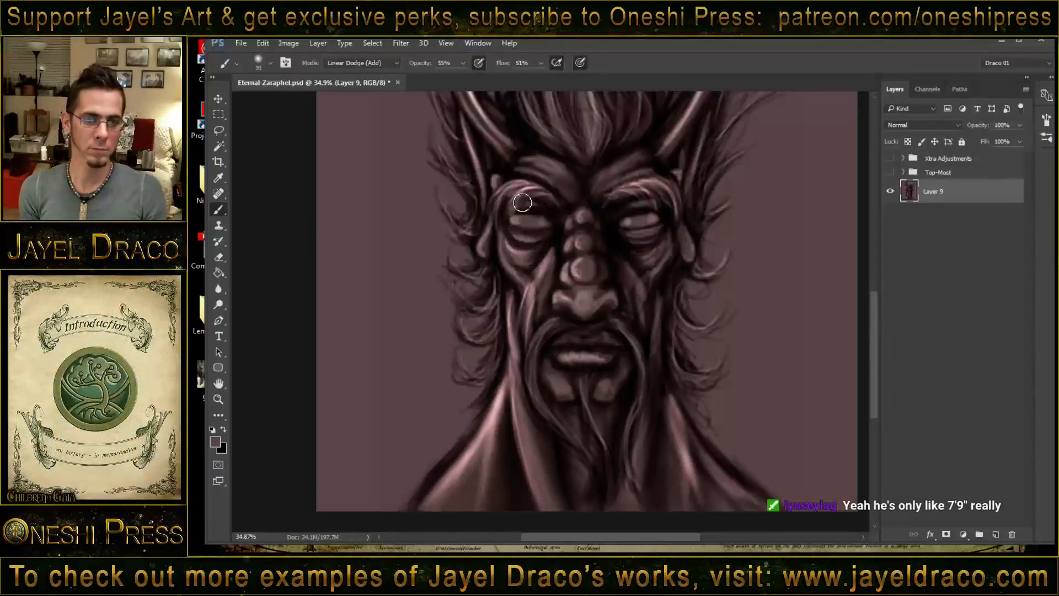
pyautogui.moveTo(547, 178)
pyautogui.mouseDown()
pyautogui.moveTo(564, 197)
pyautogui.moveTo(631, 183)
pyautogui.mouseUp()
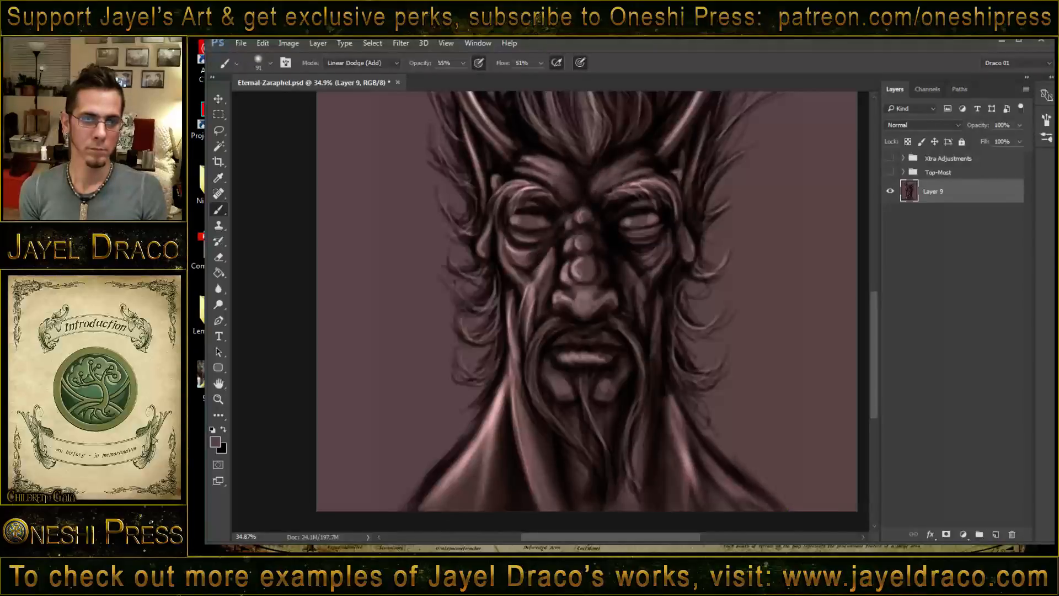
# - Reduce the brush size to 45 and brighten the ridges along all four ridged horns
pyautogui.moveTo(571, 297); pyautogui.dragTo(574, 421)
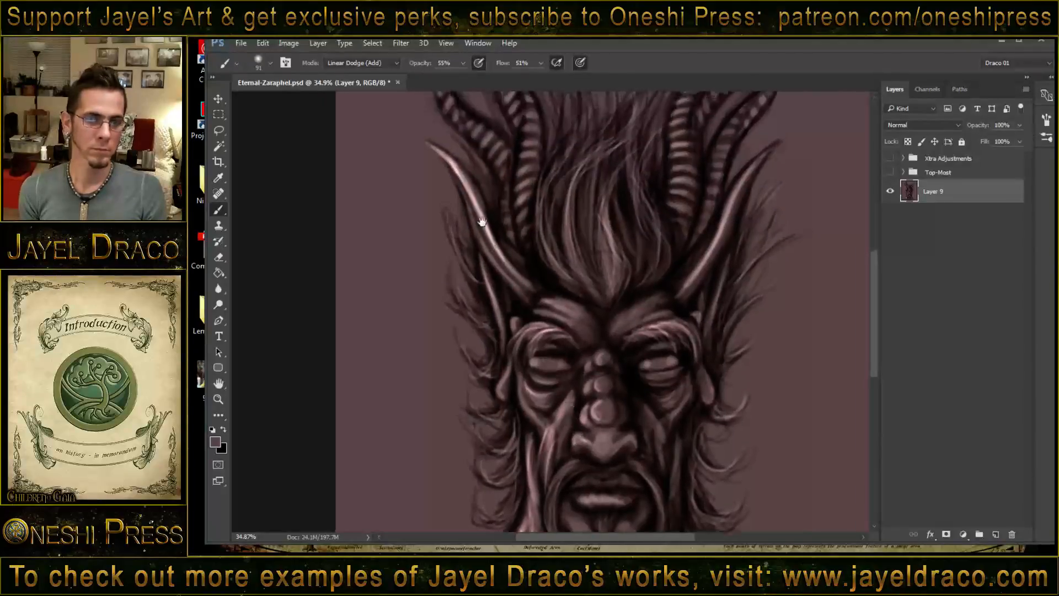
pyautogui.moveTo(541, 274); pyautogui.dragTo(562, 338)
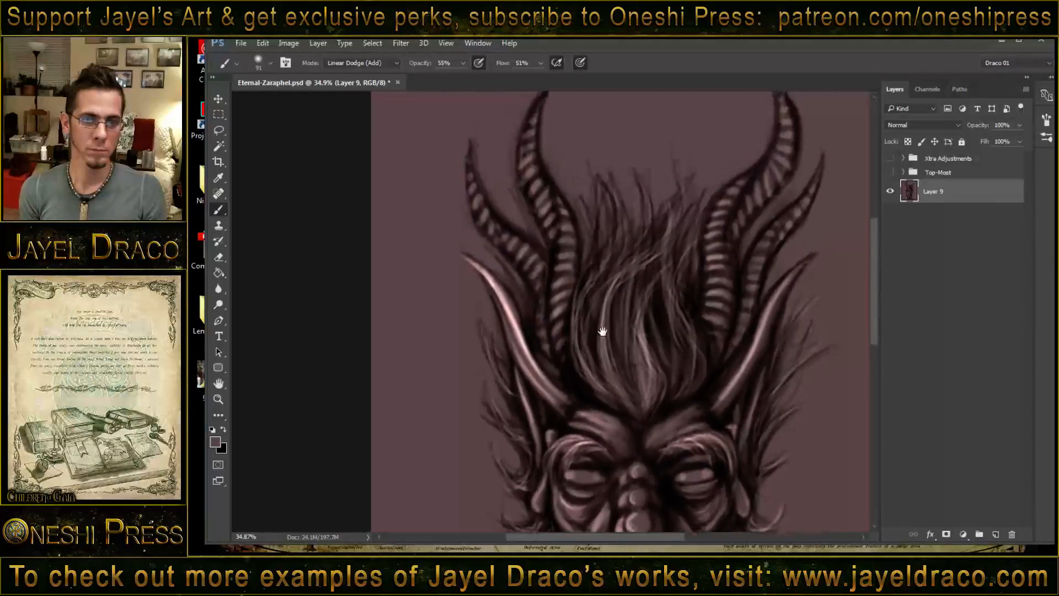
pyautogui.moveTo(606, 371); pyautogui.dragTo(613, 384)
pyautogui.moveTo(591, 284); pyautogui.dragTo(587, 366)
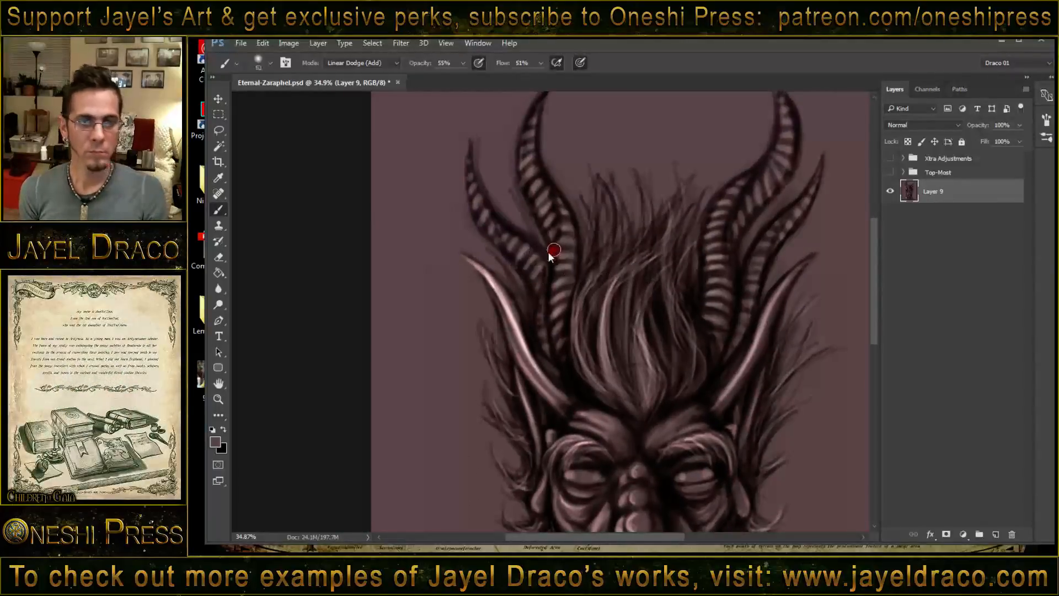
pyautogui.moveTo(544, 252); pyautogui.dragTo(547, 250)
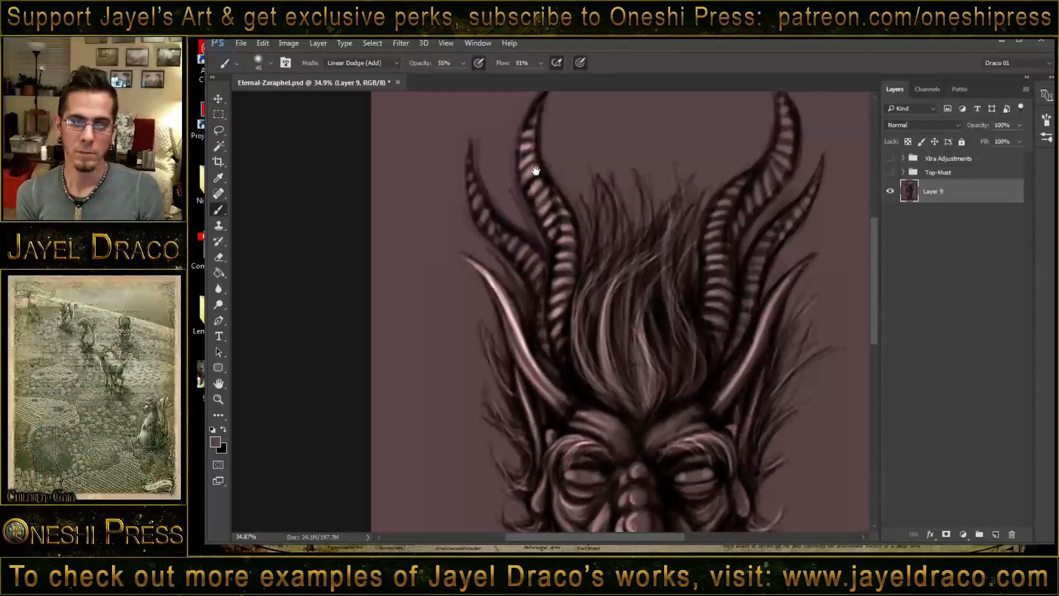
pyautogui.moveTo(525, 185); pyautogui.dragTo(522, 230)
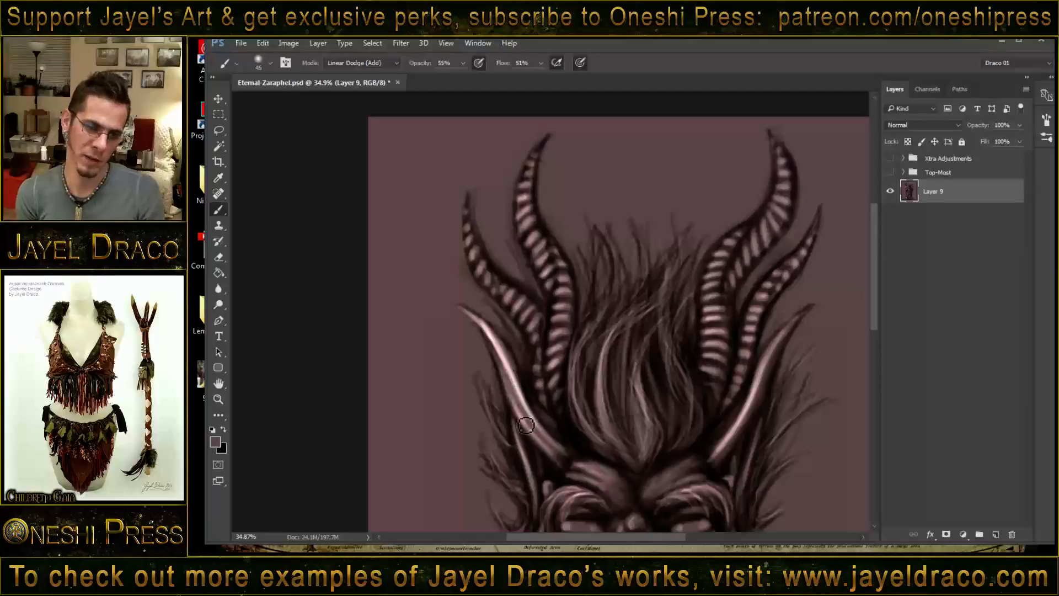
# - Set the brush size to 17 and paint fine bright strands down the left part of the head's hair
pyautogui.moveTo(645, 282); pyautogui.dragTo(641, 291)
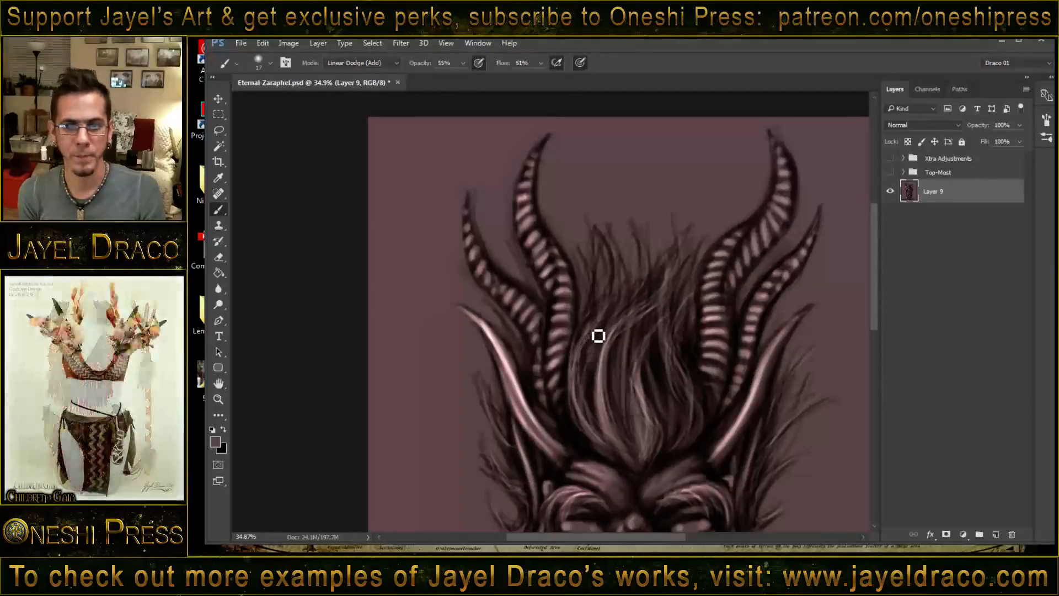
pyautogui.moveTo(603, 342); pyautogui.dragTo(588, 421)
pyautogui.moveTo(612, 378); pyautogui.dragTo(631, 424)
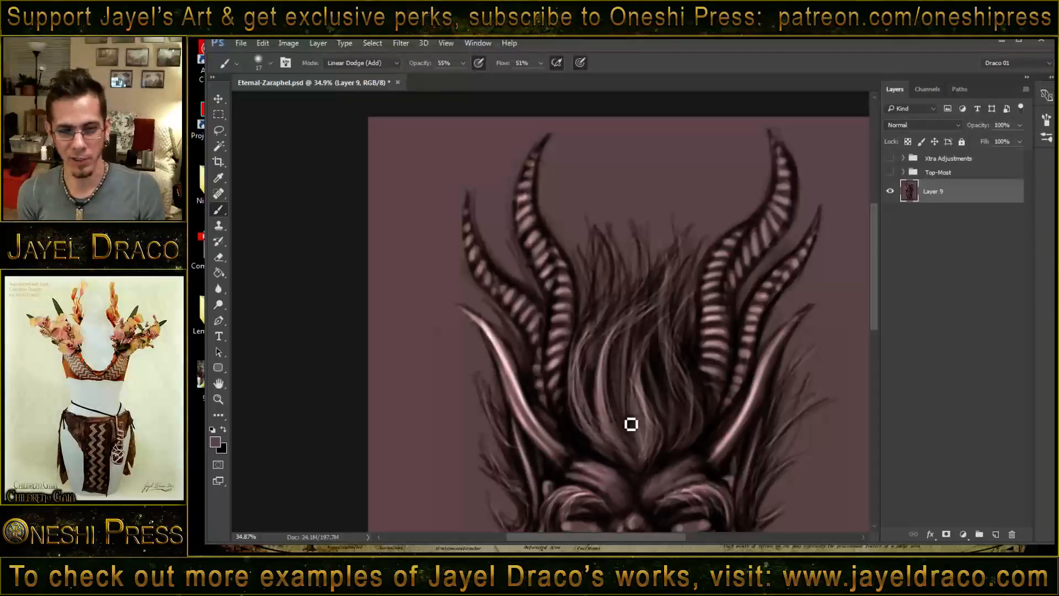
pyautogui.moveTo(607, 262)
pyautogui.mouseDown()
pyautogui.moveTo(587, 353)
pyautogui.moveTo(620, 272)
pyautogui.moveTo(581, 370)
pyautogui.mouseUp()
pyautogui.moveTo(608, 329); pyautogui.dragTo(596, 410)
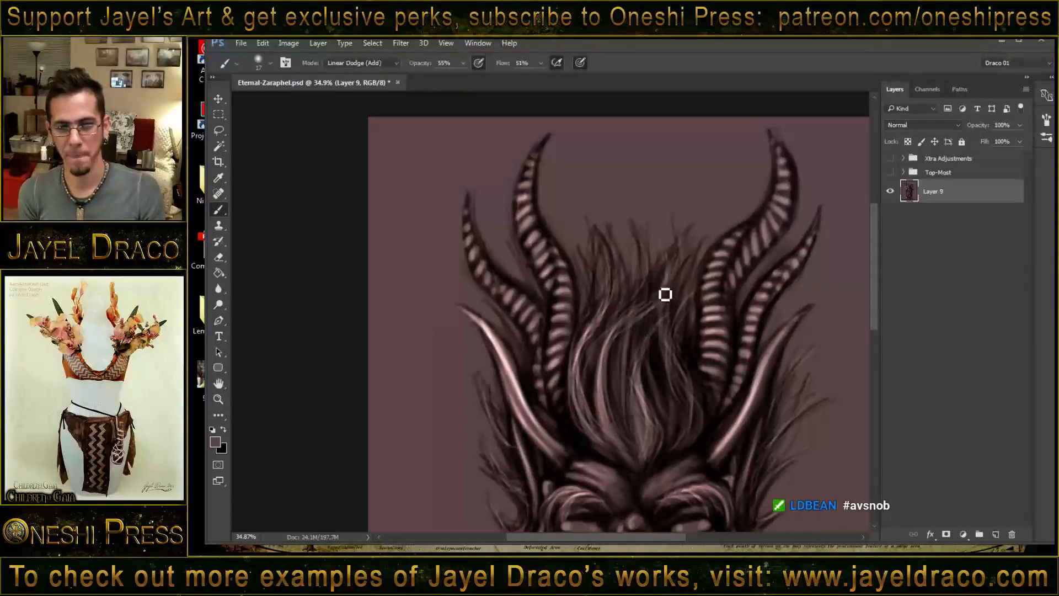
# - Highlight the long central hair strands sweeping from the crown down toward the forehead
pyautogui.moveTo(662, 298)
pyautogui.mouseDown()
pyautogui.moveTo(609, 350)
pyautogui.moveTo(651, 312)
pyautogui.moveTo(609, 396)
pyautogui.mouseUp()
pyautogui.moveTo(653, 318); pyautogui.dragTo(609, 384)
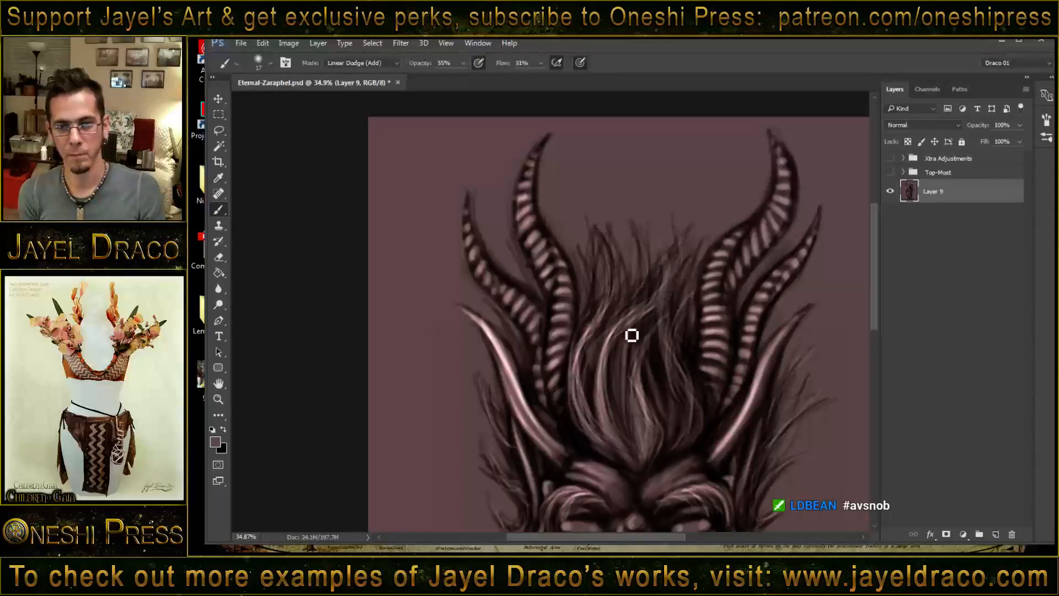
pyautogui.moveTo(664, 281); pyautogui.dragTo(614, 334)
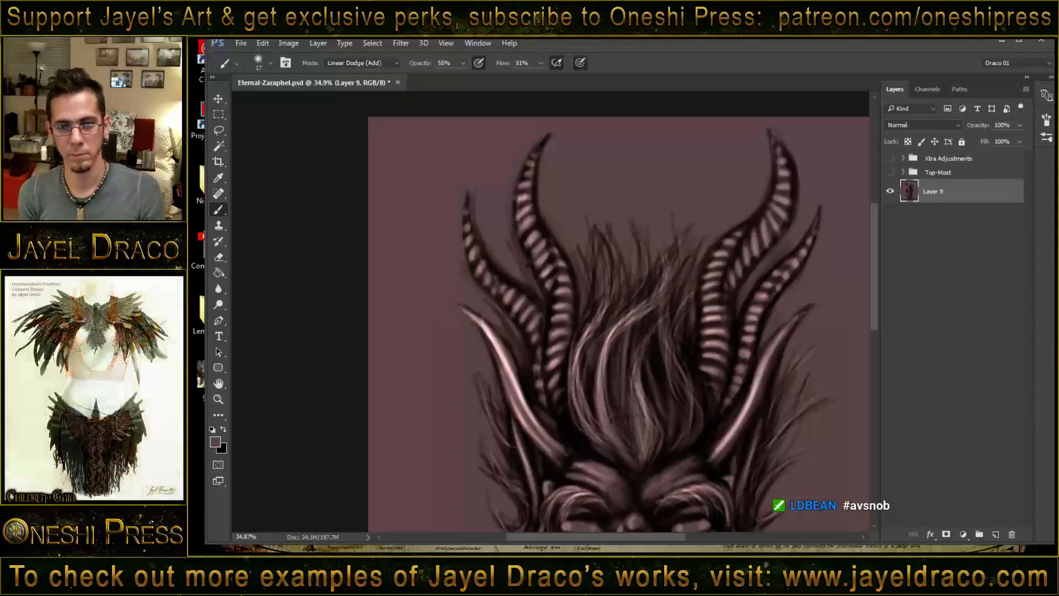
pyautogui.moveTo(662, 295)
pyautogui.mouseDown()
pyautogui.moveTo(611, 371)
pyautogui.moveTo(657, 304)
pyautogui.moveTo(610, 415)
pyautogui.mouseUp()
pyautogui.moveTo(646, 346); pyautogui.dragTo(654, 420)
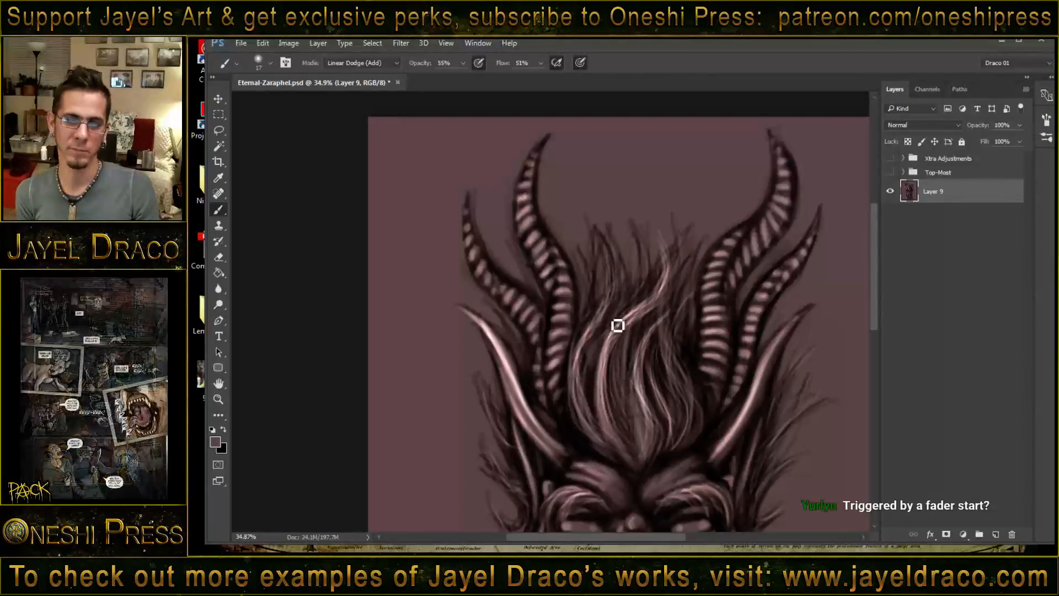
# - Add fine bright strands to the hair tufts beside both ears and jaw sides, and between the left ridged horns
pyautogui.moveTo(665, 368); pyautogui.dragTo(679, 267)
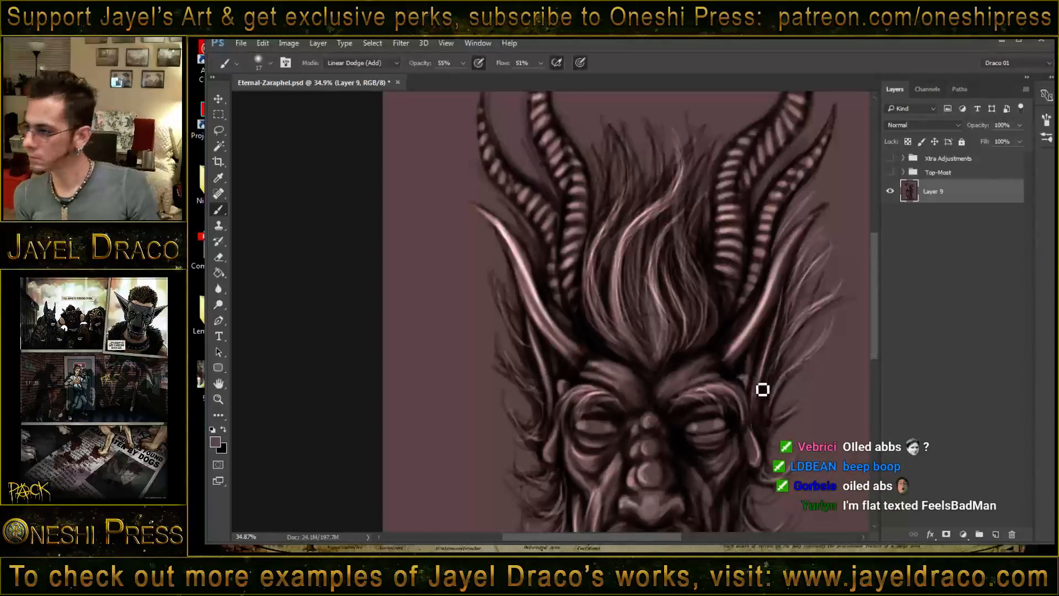
pyautogui.moveTo(761, 390); pyautogui.dragTo(740, 295)
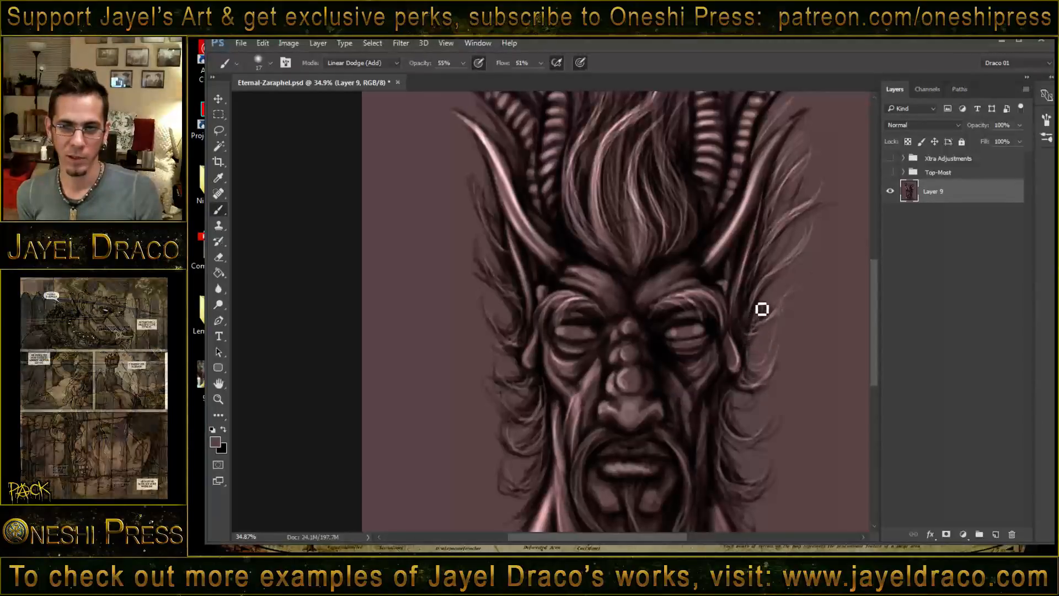
pyautogui.moveTo(777, 389); pyautogui.dragTo(745, 386)
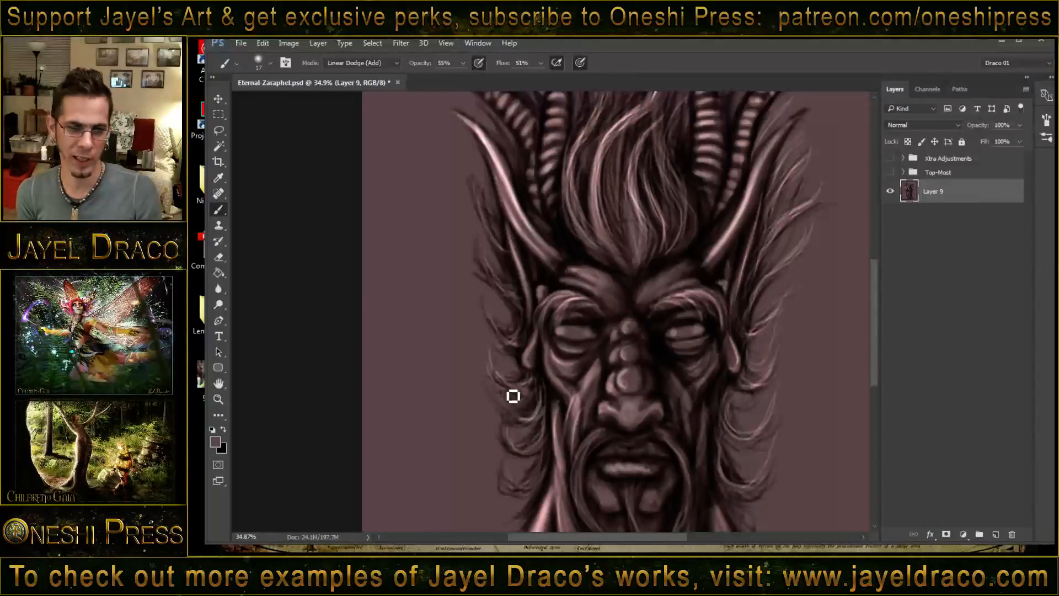
pyautogui.moveTo(508, 395)
pyautogui.mouseDown()
pyautogui.moveTo(546, 398)
pyautogui.moveTo(538, 451)
pyautogui.moveTo(549, 429)
pyautogui.moveTo(516, 436)
pyautogui.moveTo(511, 427)
pyautogui.moveTo(547, 433)
pyautogui.mouseUp()
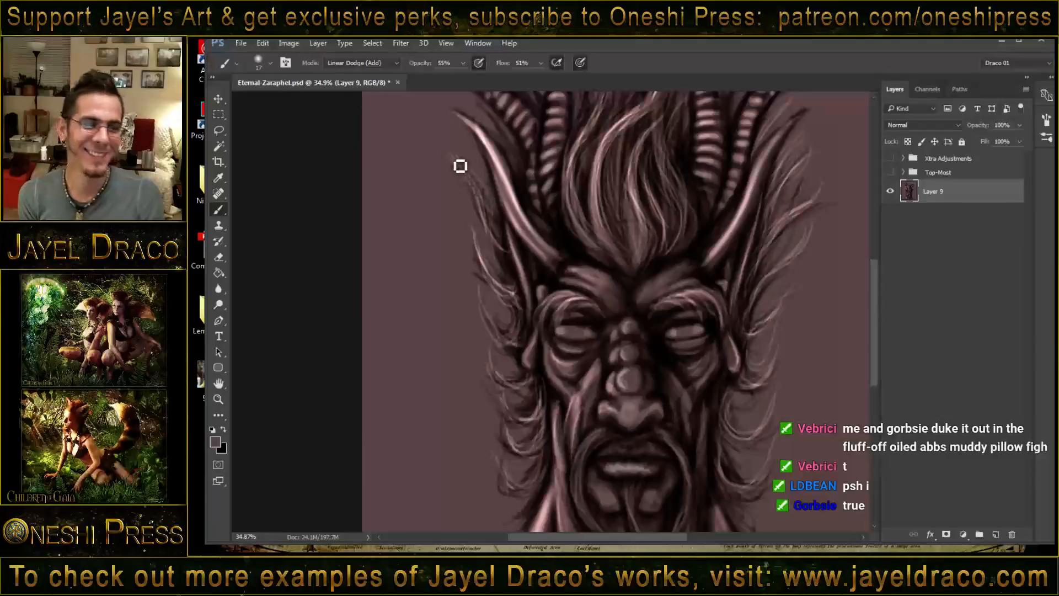
pyautogui.moveTo(484, 221); pyautogui.dragTo(482, 315)
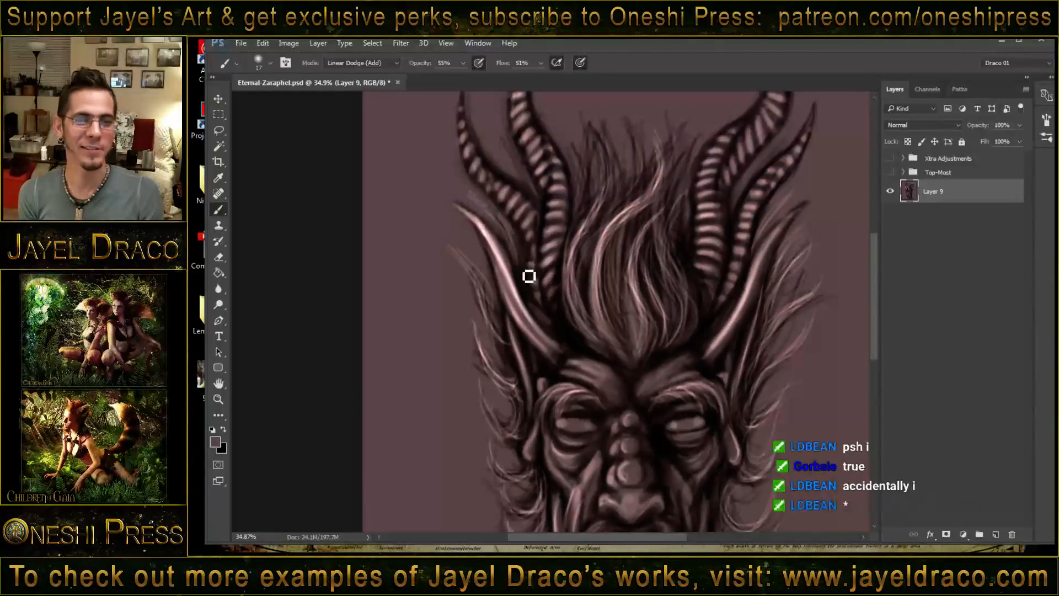
pyautogui.moveTo(499, 135); pyautogui.dragTo(534, 192)
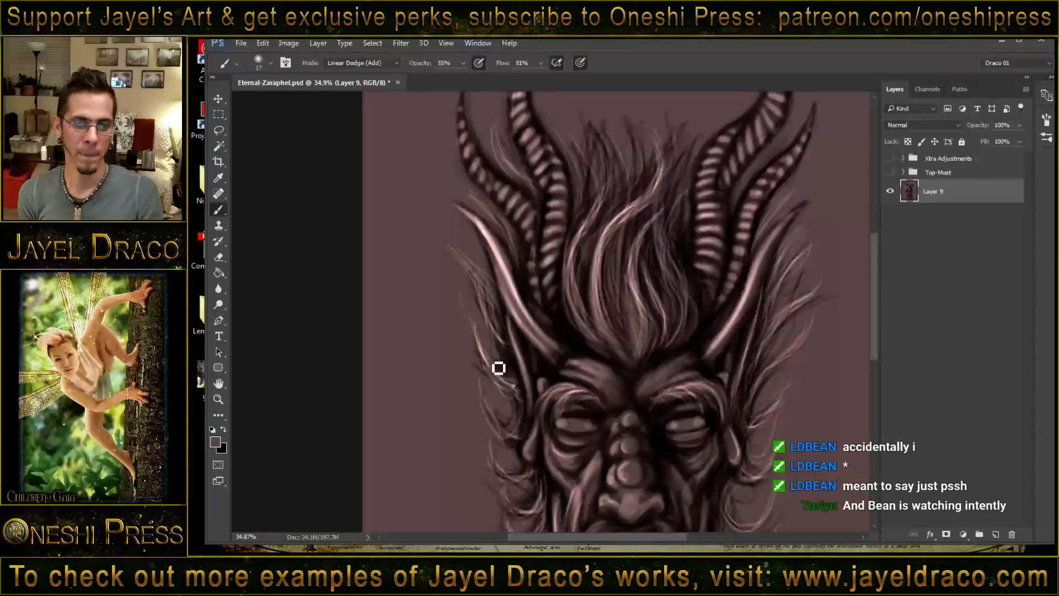
# - Paint fine hair highlights on the eyebrows, the drooping moustache and the chin beard
pyautogui.moveTo(584, 376); pyautogui.dragTo(578, 314)
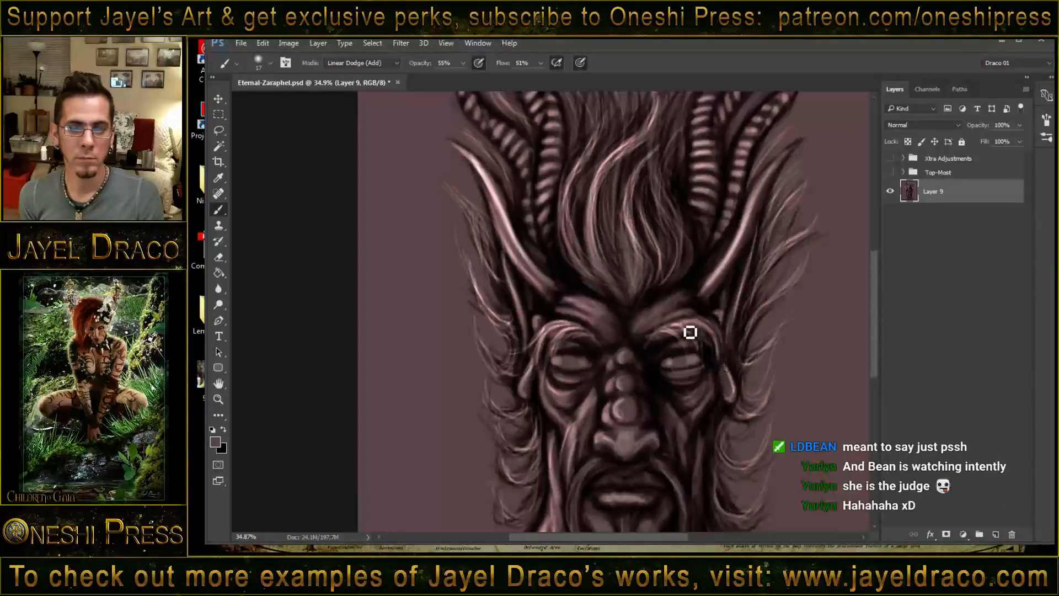
pyautogui.moveTo(728, 386); pyautogui.dragTo(677, 294)
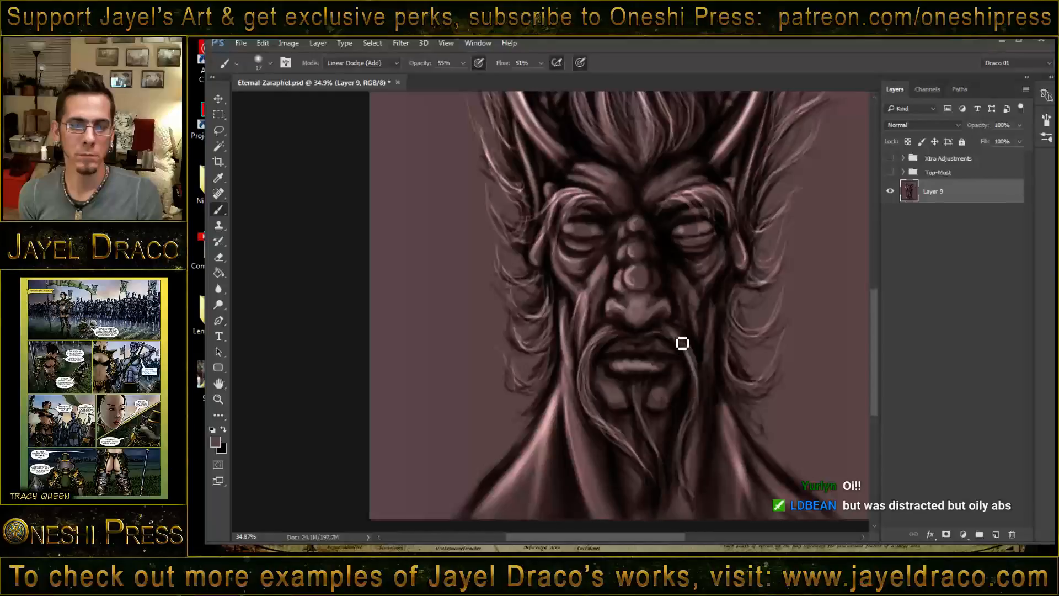
pyautogui.moveTo(691, 419); pyautogui.dragTo(682, 454)
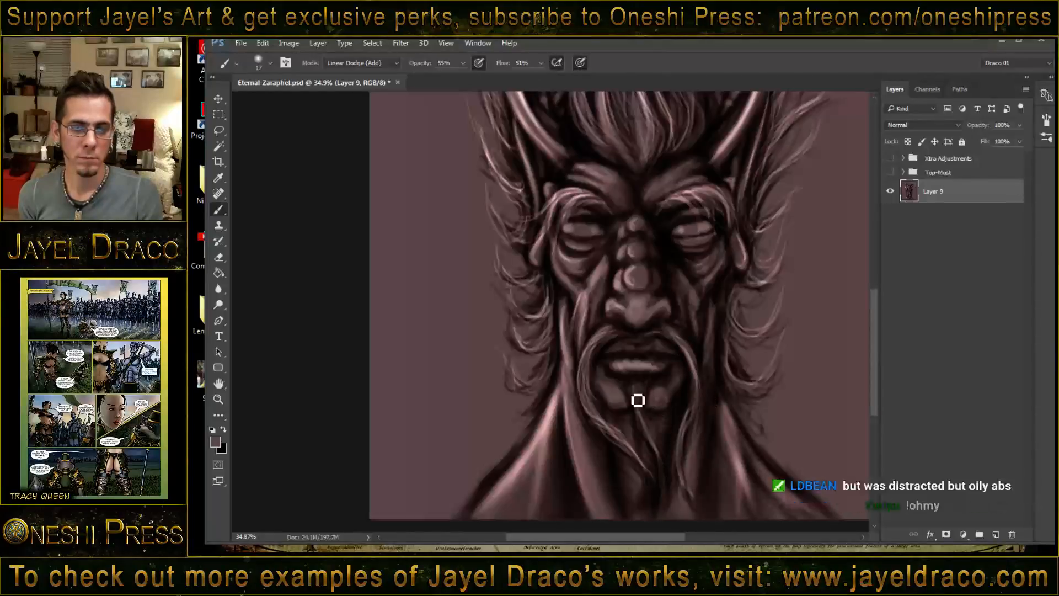
pyautogui.moveTo(639, 391); pyautogui.dragTo(657, 441)
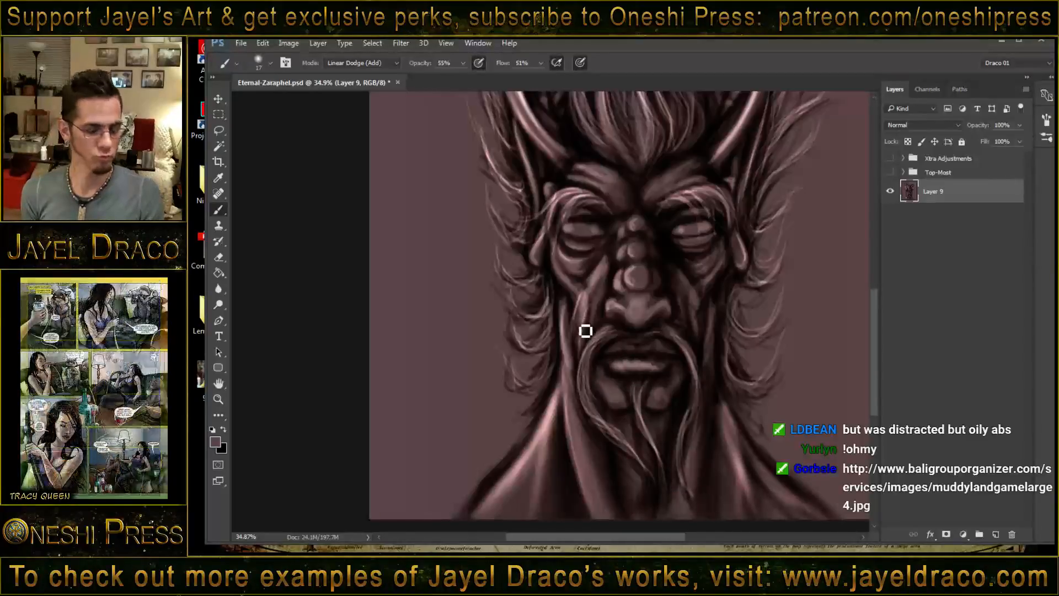
# - Enlarge the brush to 57 and add streaked muscle highlights across the neck and both shoulders
pyautogui.moveTo(593, 321); pyautogui.dragTo(599, 322)
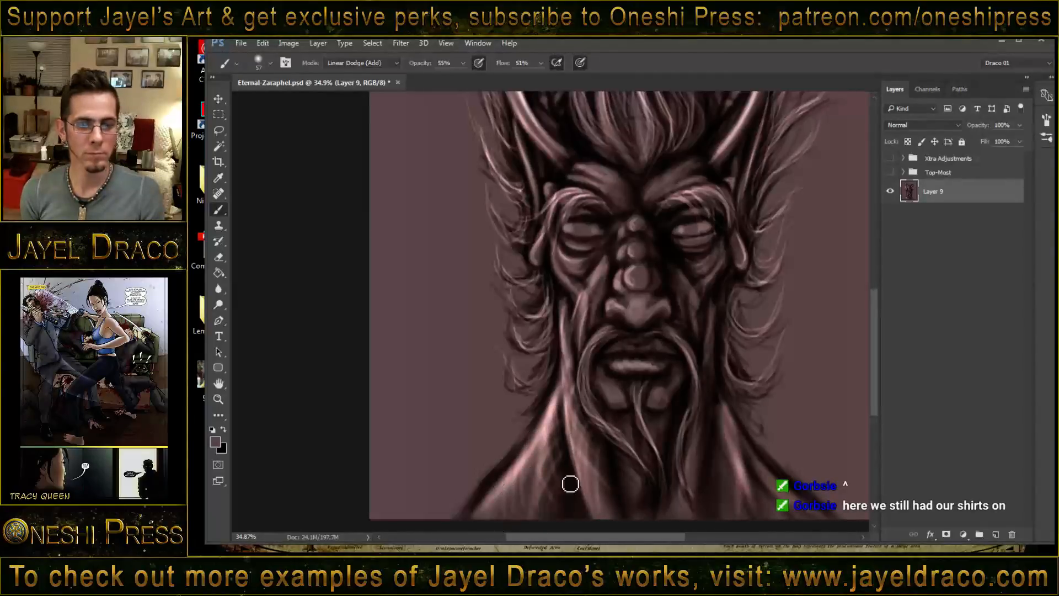
pyautogui.moveTo(634, 449); pyautogui.dragTo(601, 385)
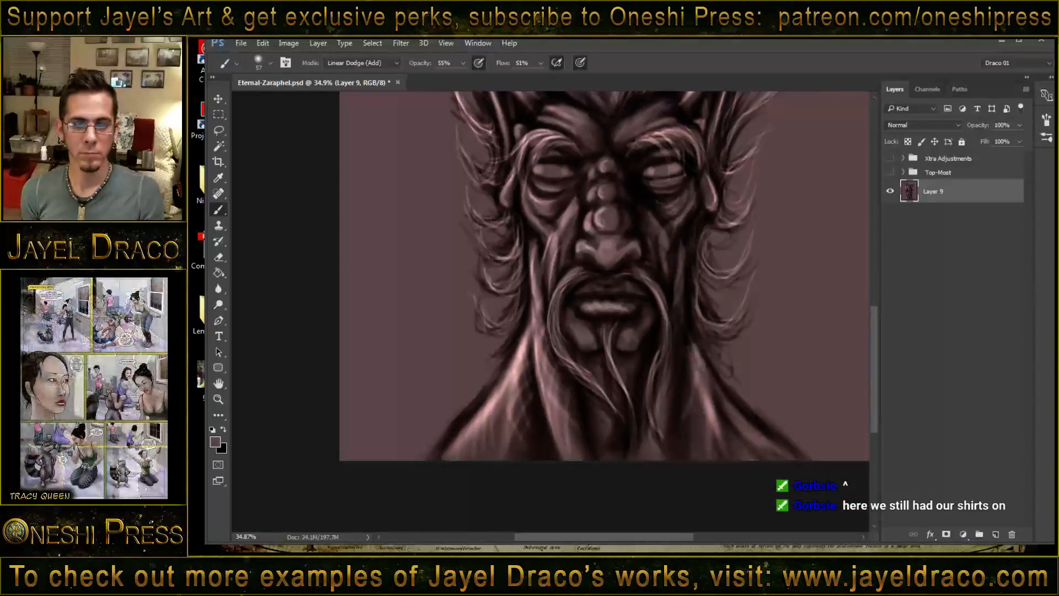
pyautogui.moveTo(697, 378); pyautogui.dragTo(721, 446)
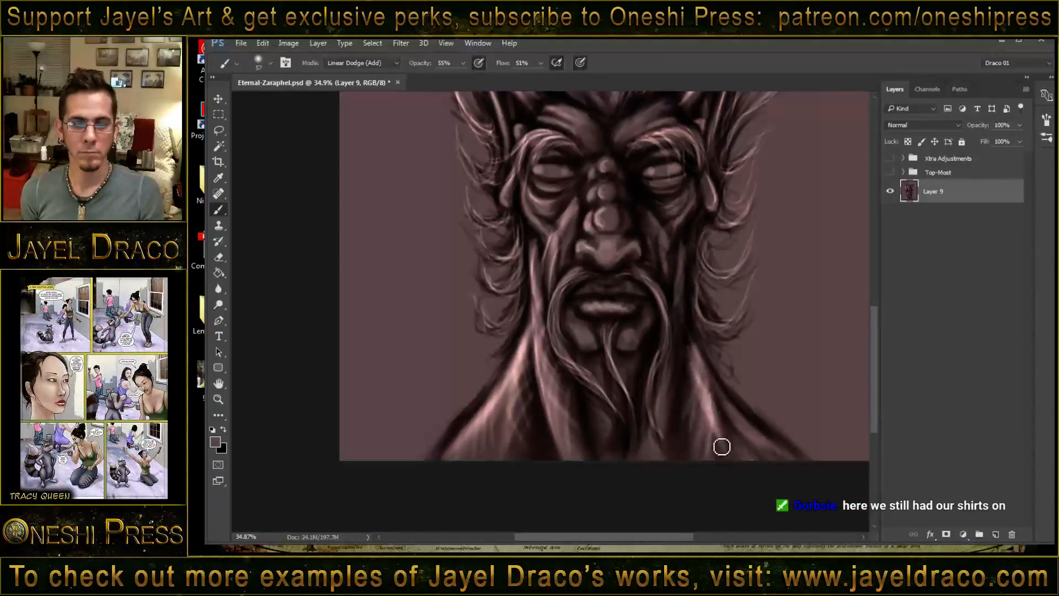
pyautogui.moveTo(727, 397); pyautogui.dragTo(754, 464)
pyautogui.moveTo(746, 417); pyautogui.dragTo(782, 451)
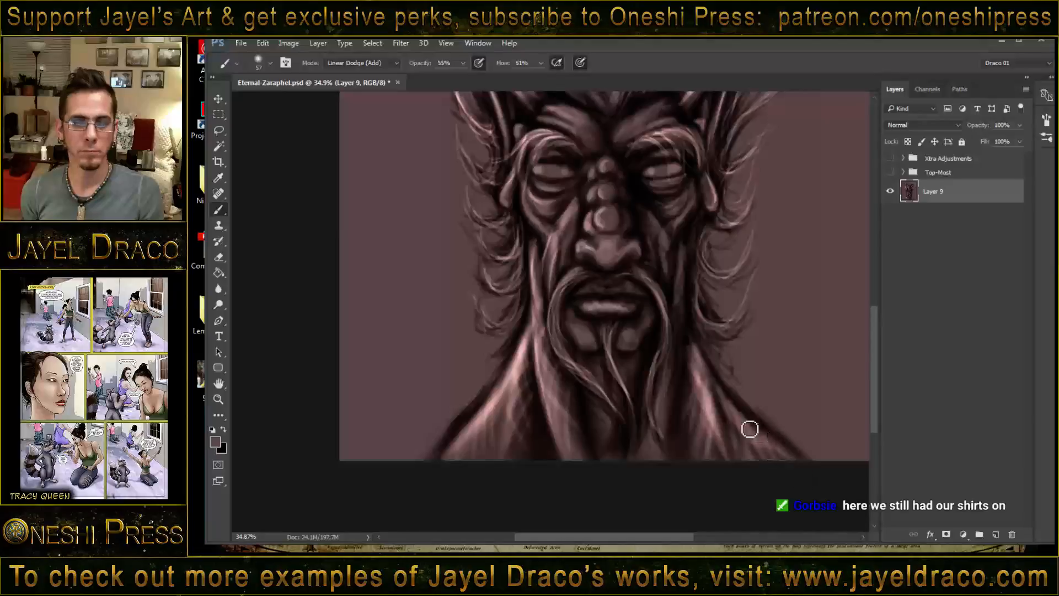
pyautogui.moveTo(717, 400); pyautogui.dragTo(791, 455)
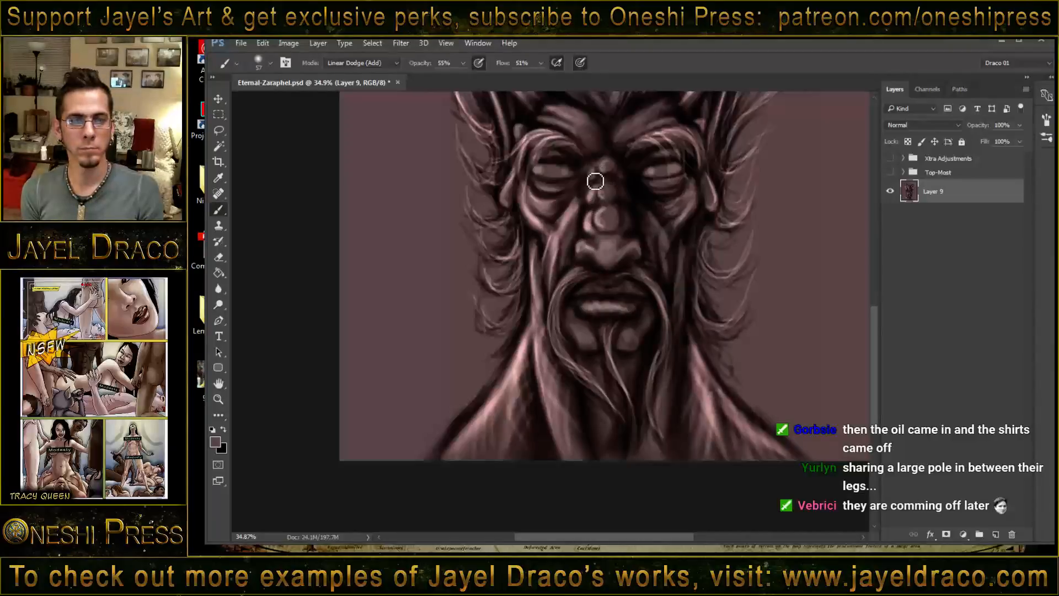
# - Brighten the nose tip and nostrils, and add highlights to the brow ridges above both eyes
pyautogui.moveTo(586, 248)
pyautogui.mouseDown()
pyautogui.moveTo(601, 257)
pyautogui.moveTo(607, 245)
pyautogui.moveTo(592, 254)
pyautogui.moveTo(611, 257)
pyautogui.mouseUp()
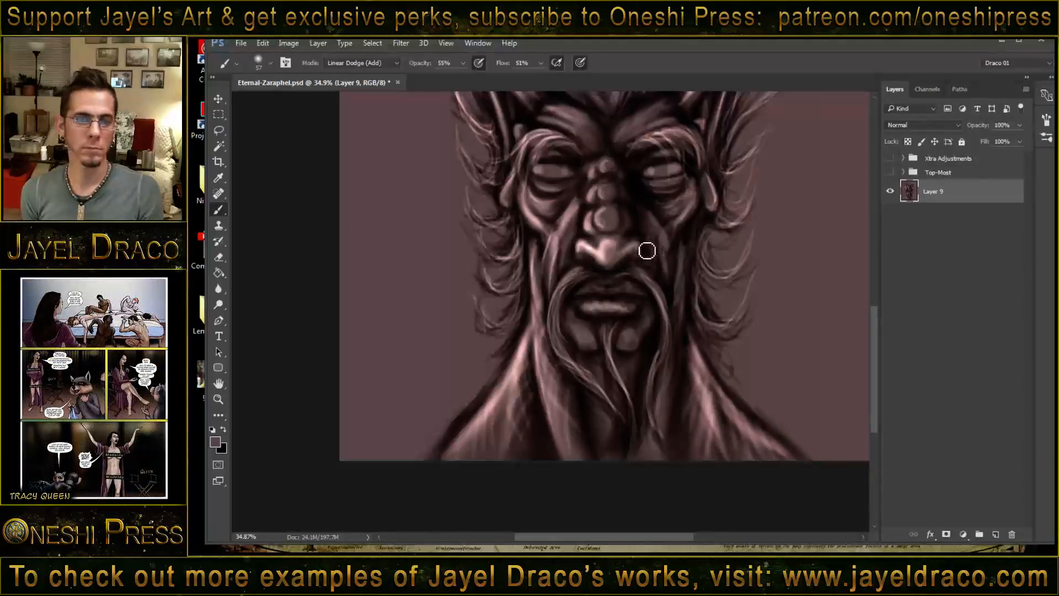
pyautogui.moveTo(646, 249)
pyautogui.mouseDown()
pyautogui.moveTo(607, 318)
pyautogui.moveTo(611, 343)
pyautogui.mouseUp()
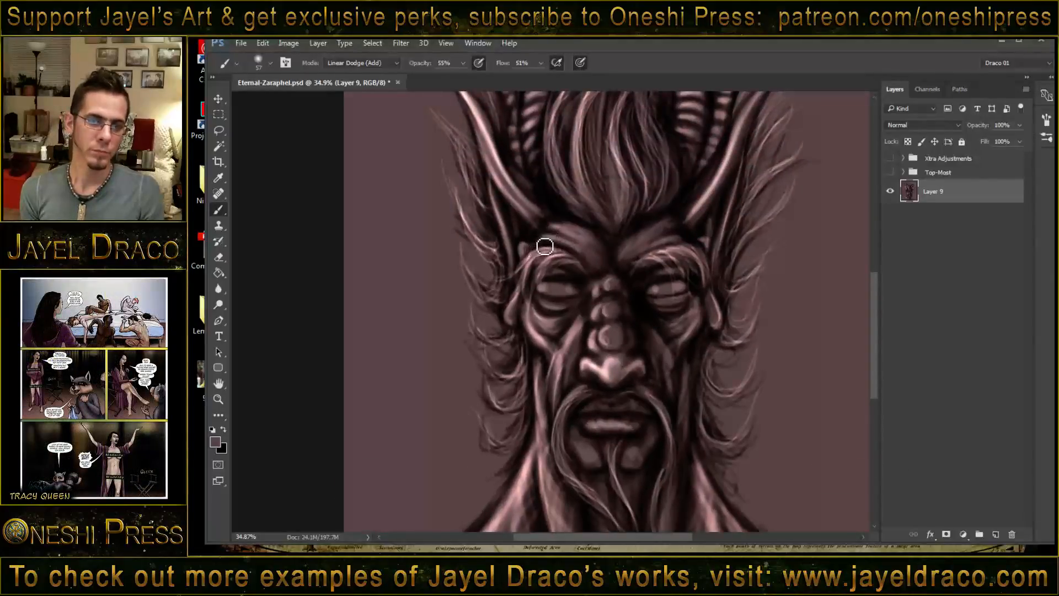
pyautogui.moveTo(528, 248)
pyautogui.mouseDown()
pyautogui.moveTo(573, 242)
pyautogui.moveTo(554, 229)
pyautogui.moveTo(542, 230)
pyautogui.moveTo(580, 247)
pyautogui.moveTo(534, 250)
pyautogui.moveTo(627, 249)
pyautogui.moveTo(662, 229)
pyautogui.moveTo(686, 241)
pyautogui.moveTo(655, 251)
pyautogui.moveTo(682, 229)
pyautogui.moveTo(668, 229)
pyautogui.moveTo(677, 230)
pyautogui.moveTo(629, 263)
pyautogui.moveTo(651, 251)
pyautogui.moveTo(632, 260)
pyautogui.moveTo(590, 253)
pyautogui.moveTo(608, 268)
pyautogui.moveTo(583, 243)
pyautogui.moveTo(615, 285)
pyautogui.mouseUp()
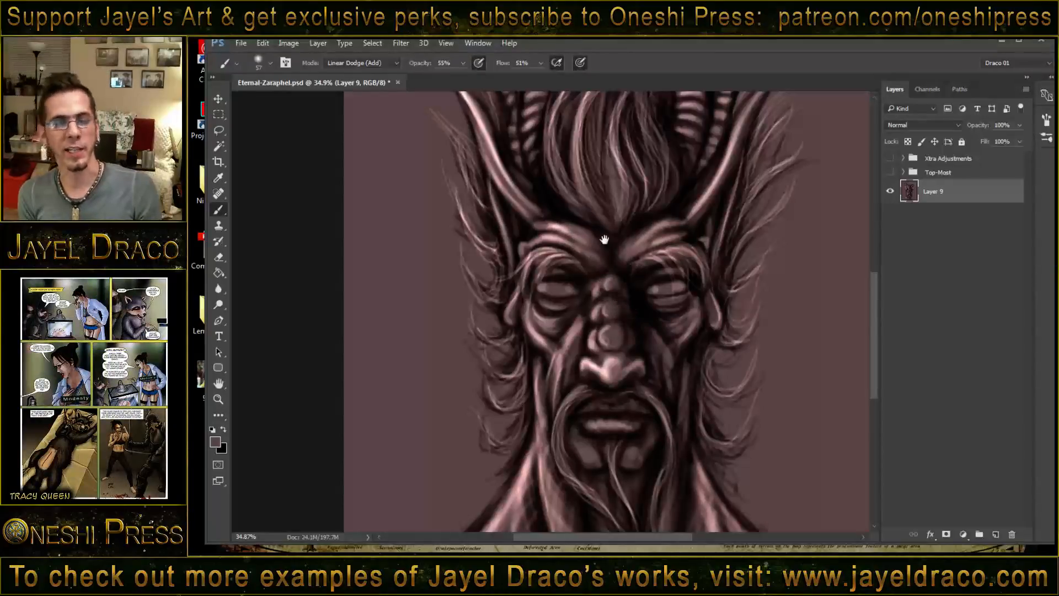
# - Brighten the ridged horns with a brush reduced to 37, and strengthen the highlights on the forehead folds above the eyes
pyautogui.moveTo(561, 196); pyautogui.dragTo(593, 301)
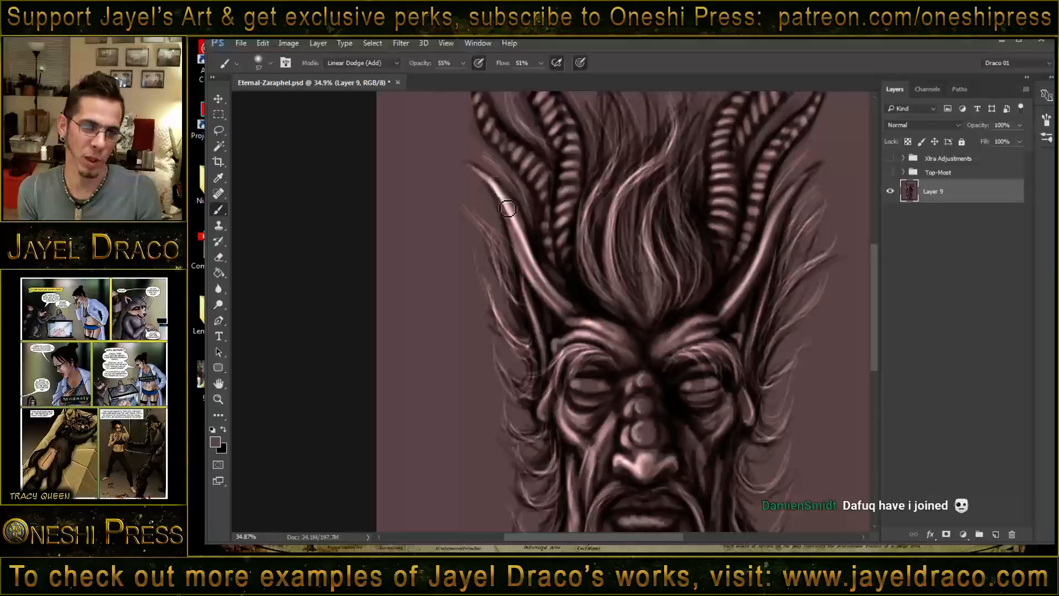
pyautogui.moveTo(539, 212)
pyautogui.mouseDown()
pyautogui.moveTo(546, 239)
pyautogui.moveTo(580, 237)
pyautogui.mouseUp()
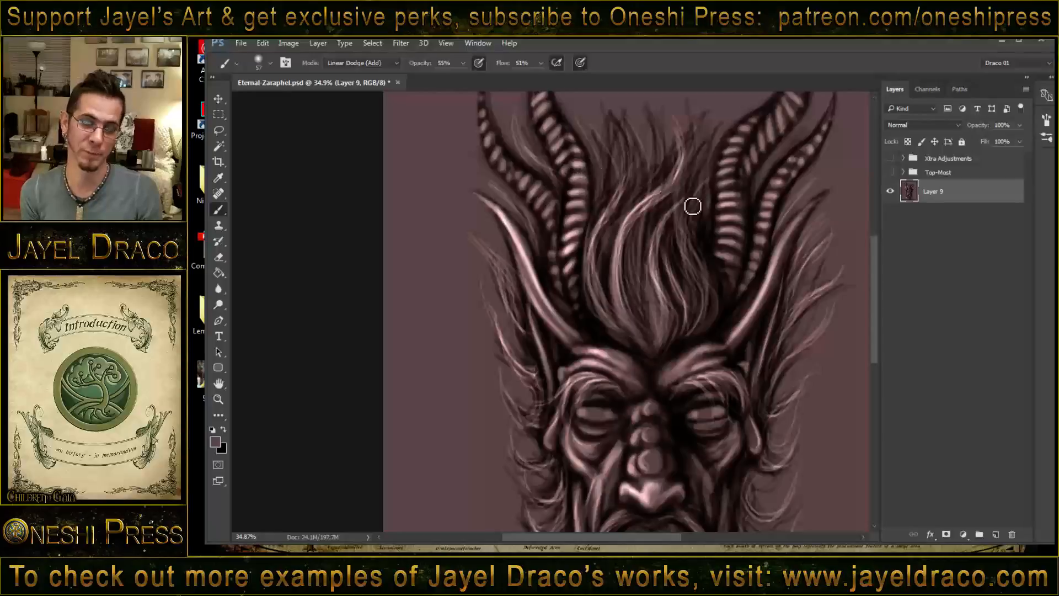
pyautogui.moveTo(688, 261); pyautogui.dragTo(676, 320)
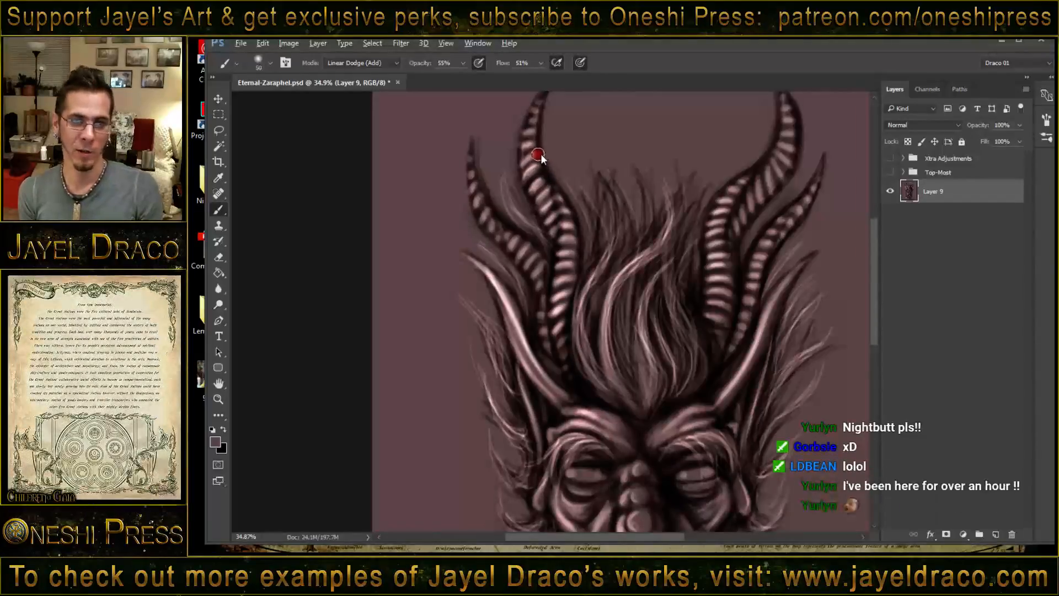
pyautogui.moveTo(540, 154); pyautogui.dragTo(538, 155)
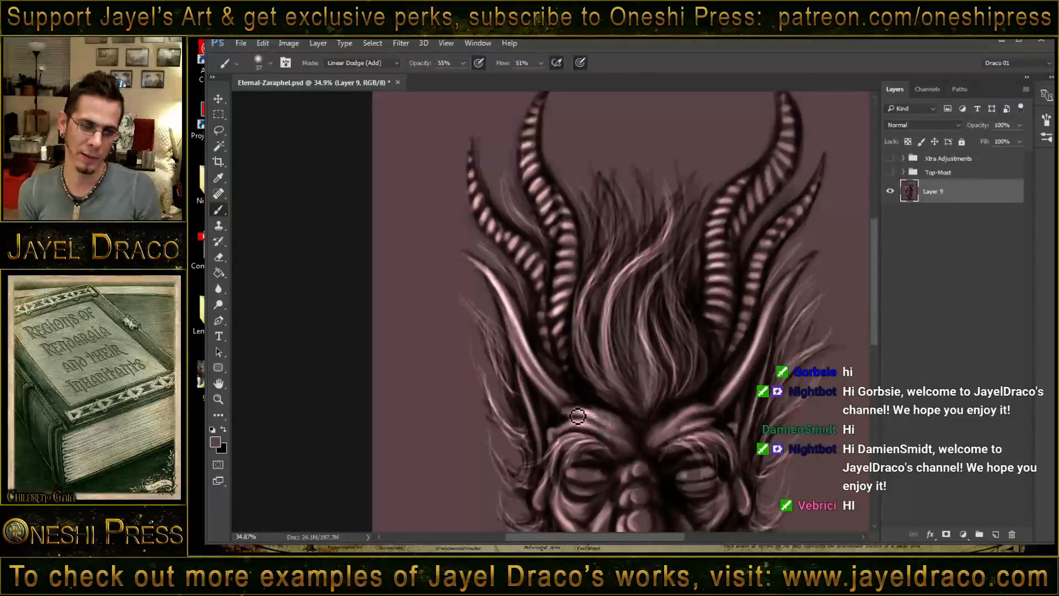
pyautogui.moveTo(574, 418); pyautogui.dragTo(601, 423)
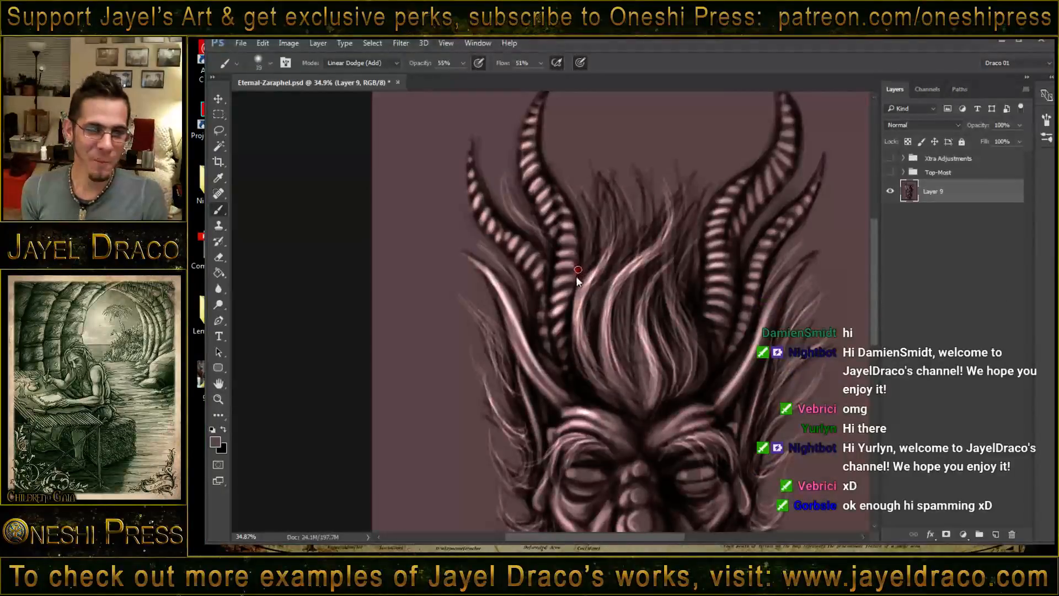
# - Reduce the brush to 16 and paint bright flowing strands through the central hair from the crown down to the forehead
pyautogui.moveTo(576, 276)
pyautogui.mouseDown()
pyautogui.moveTo(588, 303)
pyautogui.moveTo(592, 289)
pyautogui.moveTo(579, 312)
pyautogui.moveTo(585, 331)
pyautogui.moveTo(596, 287)
pyautogui.moveTo(593, 362)
pyautogui.mouseUp()
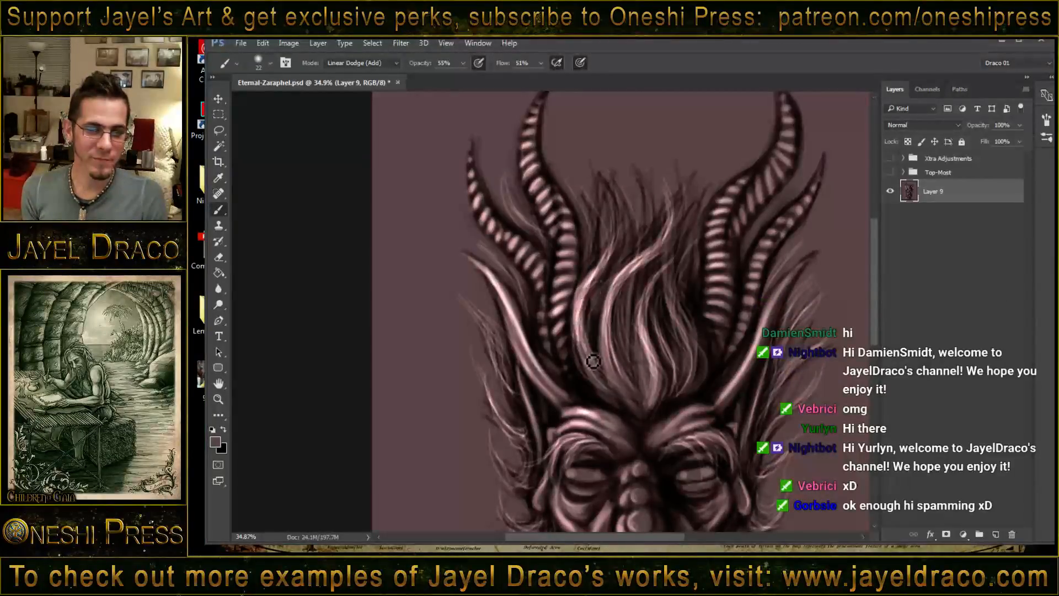
pyautogui.moveTo(568, 280)
pyautogui.mouseDown()
pyautogui.moveTo(593, 290)
pyautogui.moveTo(579, 325)
pyautogui.moveTo(590, 313)
pyautogui.moveTo(606, 379)
pyautogui.mouseUp()
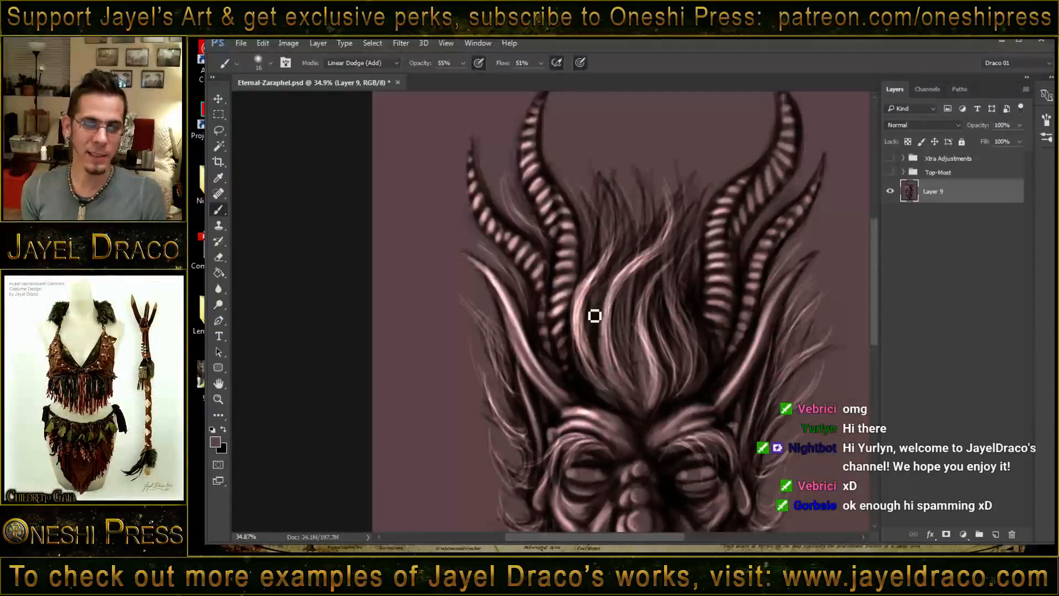
pyautogui.moveTo(601, 318); pyautogui.dragTo(609, 358)
pyautogui.moveTo(603, 295)
pyautogui.mouseDown()
pyautogui.moveTo(604, 351)
pyautogui.moveTo(611, 279)
pyautogui.moveTo(606, 302)
pyautogui.mouseUp()
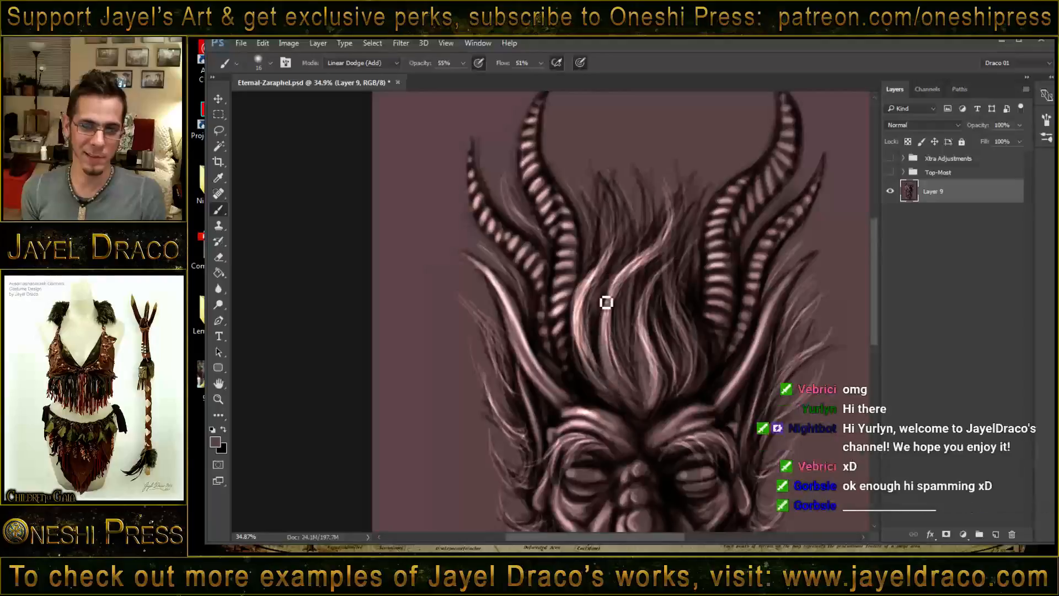
pyautogui.moveTo(612, 205)
pyautogui.mouseDown()
pyautogui.moveTo(587, 331)
pyautogui.moveTo(600, 368)
pyautogui.mouseUp()
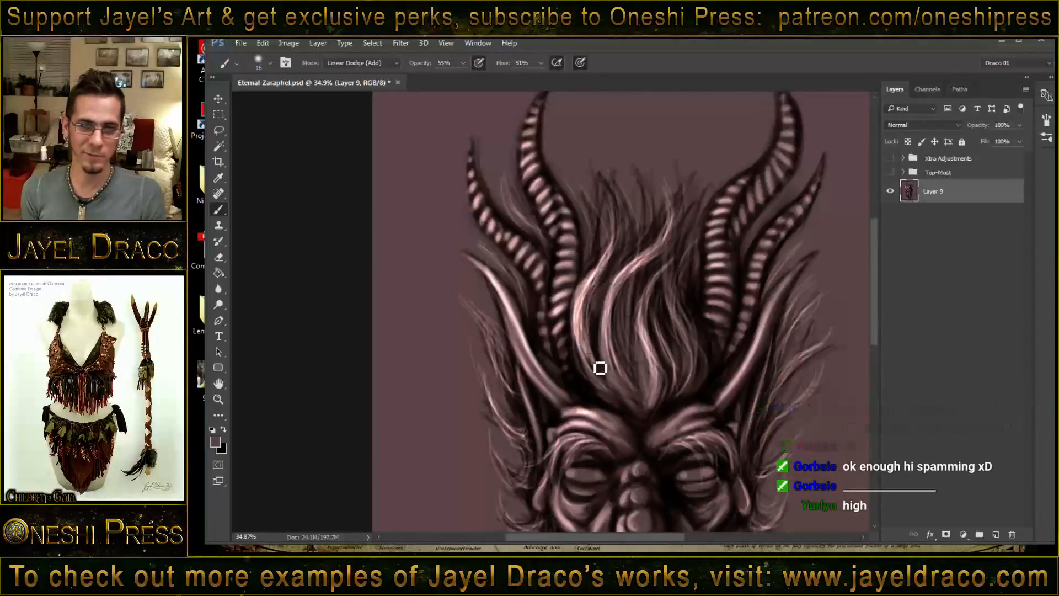
pyautogui.moveTo(636, 272); pyautogui.dragTo(635, 390)
pyautogui.moveTo(605, 305); pyautogui.dragTo(616, 373)
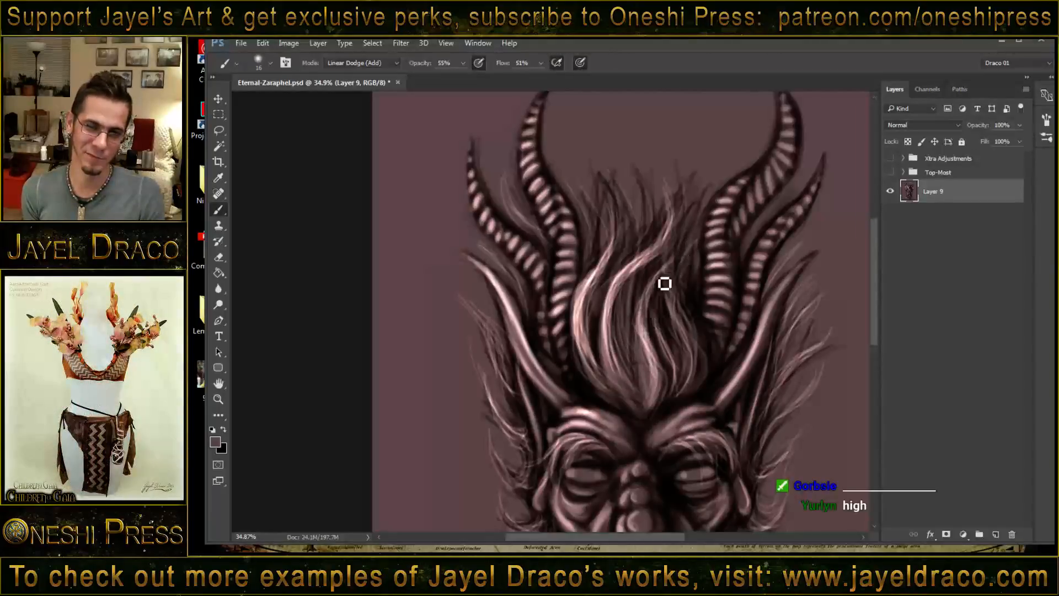
pyautogui.moveTo(665, 284); pyautogui.dragTo(653, 386)
pyautogui.moveTo(653, 326)
pyautogui.mouseDown()
pyautogui.moveTo(658, 411)
pyautogui.moveTo(670, 336)
pyautogui.moveTo(681, 379)
pyautogui.mouseUp()
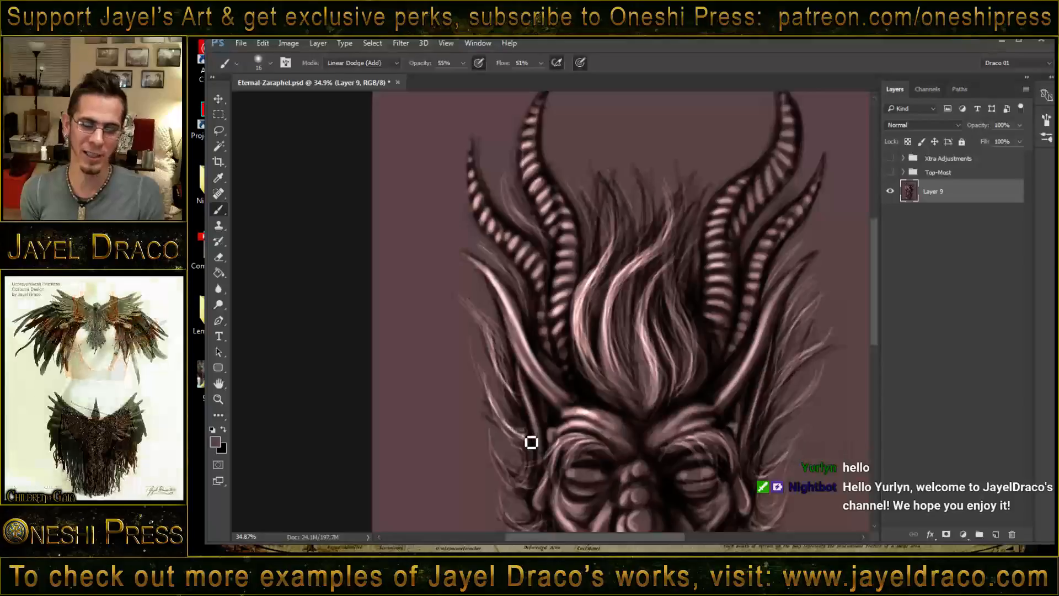
# - Paint fine highlights around the iris of the eye on the image's left and along its lower eyelid to the inner corner
pyautogui.moveTo(577, 393); pyautogui.dragTo(581, 283)
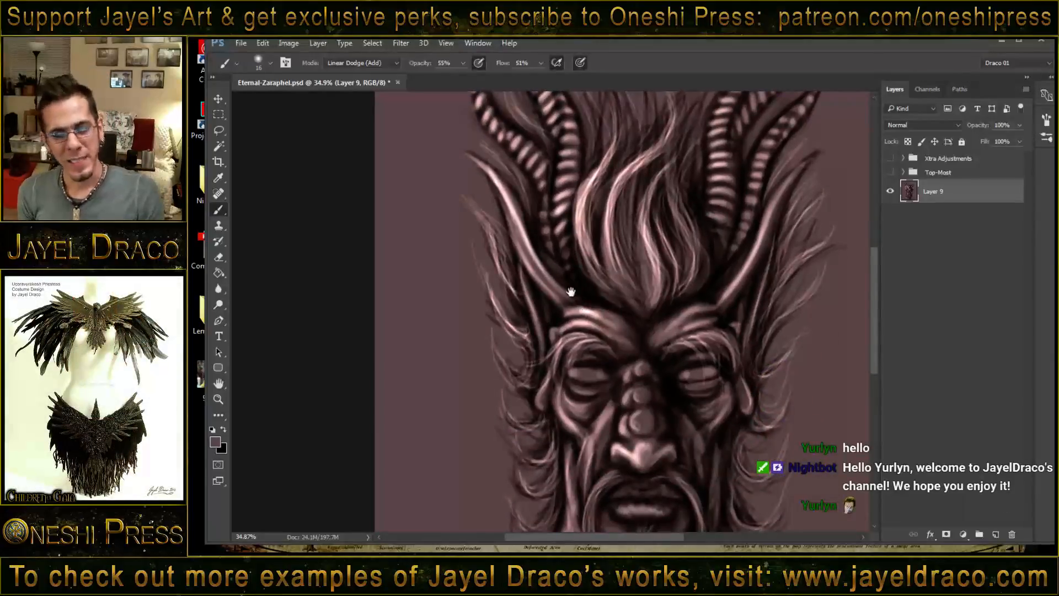
pyautogui.press('z')
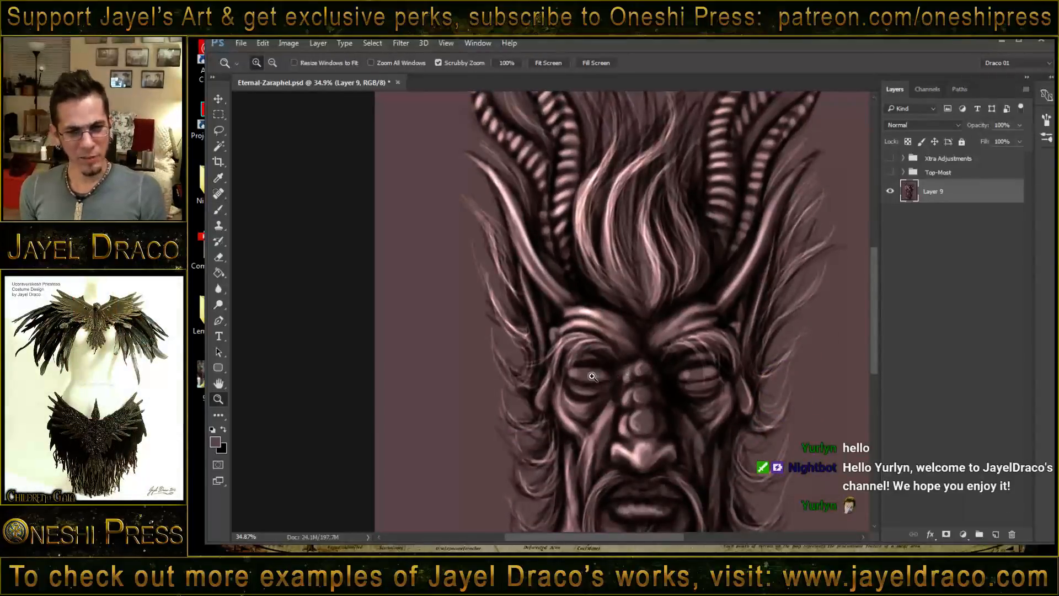
pyautogui.moveTo(592, 376)
pyautogui.mouseDown()
pyautogui.moveTo(652, 374)
pyautogui.moveTo(501, 271)
pyautogui.mouseUp()
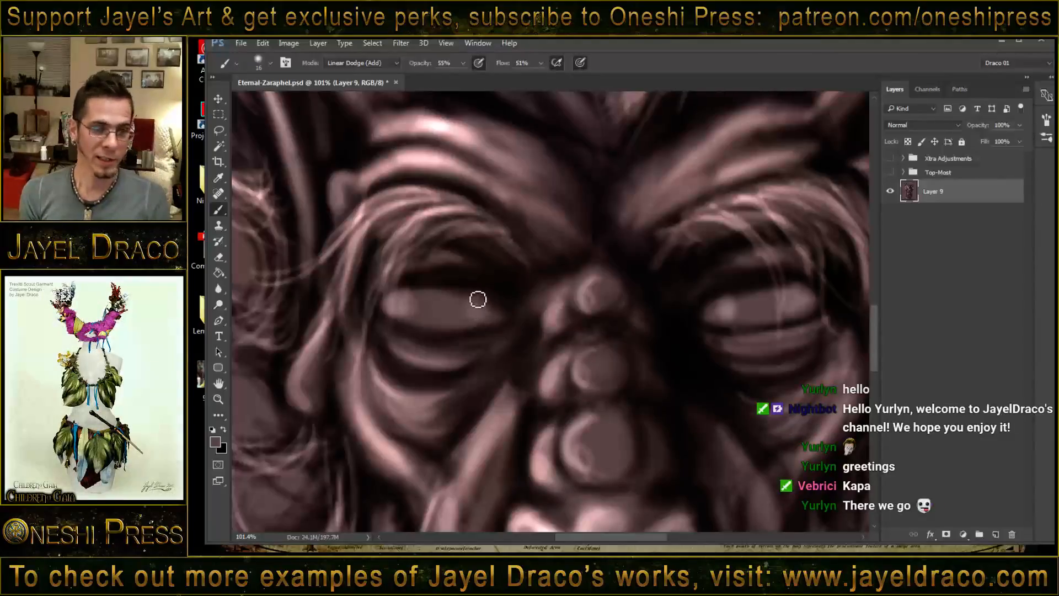
pyautogui.moveTo(473, 294)
pyautogui.mouseDown()
pyautogui.moveTo(468, 325)
pyautogui.moveTo(478, 315)
pyautogui.mouseUp()
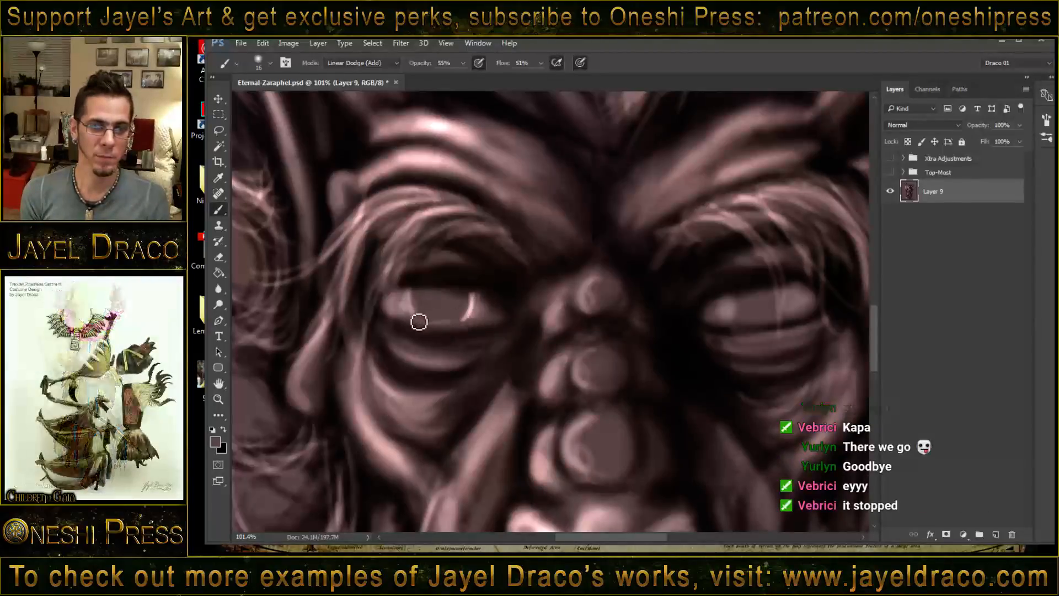
pyautogui.moveTo(402, 337); pyautogui.dragTo(486, 338)
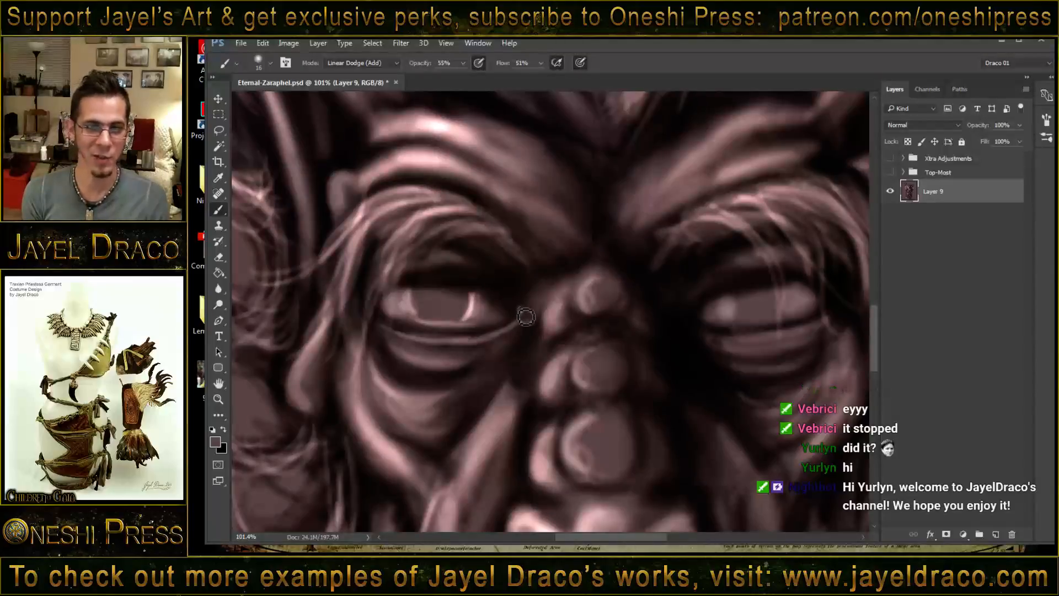
pyautogui.moveTo(525, 314)
pyautogui.mouseDown()
pyautogui.moveTo(482, 333)
pyautogui.moveTo(524, 323)
pyautogui.moveTo(501, 338)
pyautogui.moveTo(451, 348)
pyautogui.moveTo(397, 334)
pyautogui.mouseUp()
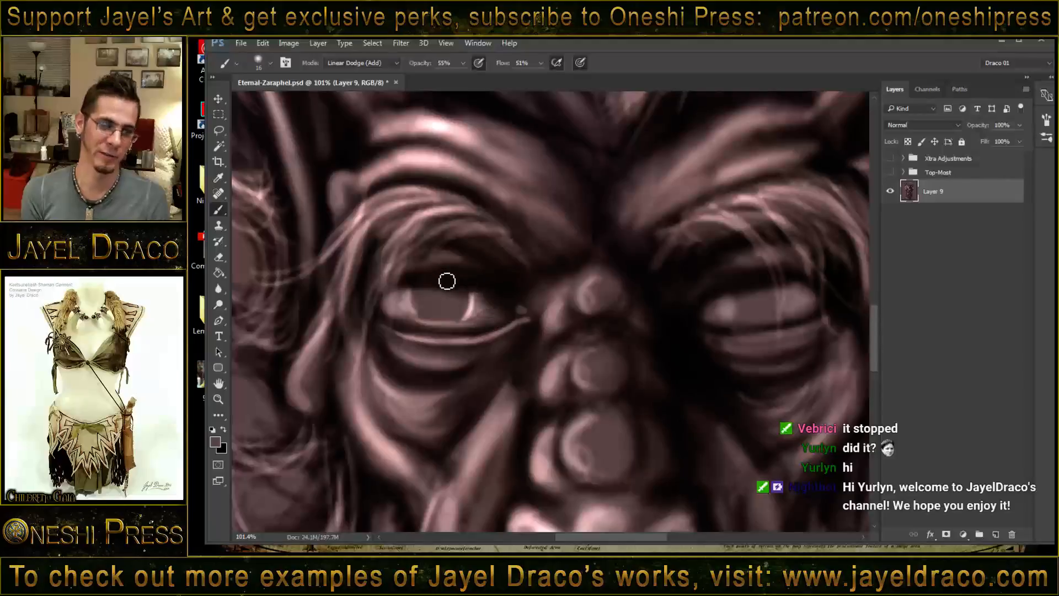
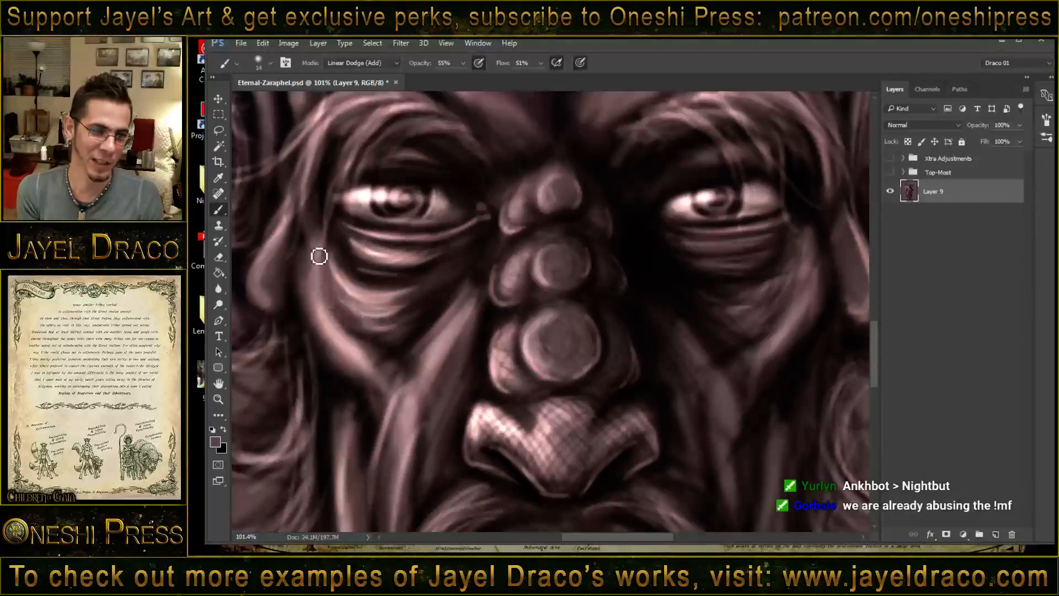
# - Paint highlights on the earlobe and along the outer cheek contour below the eye on the image's left
pyautogui.moveTo(369, 294); pyautogui.dragTo(503, 306)
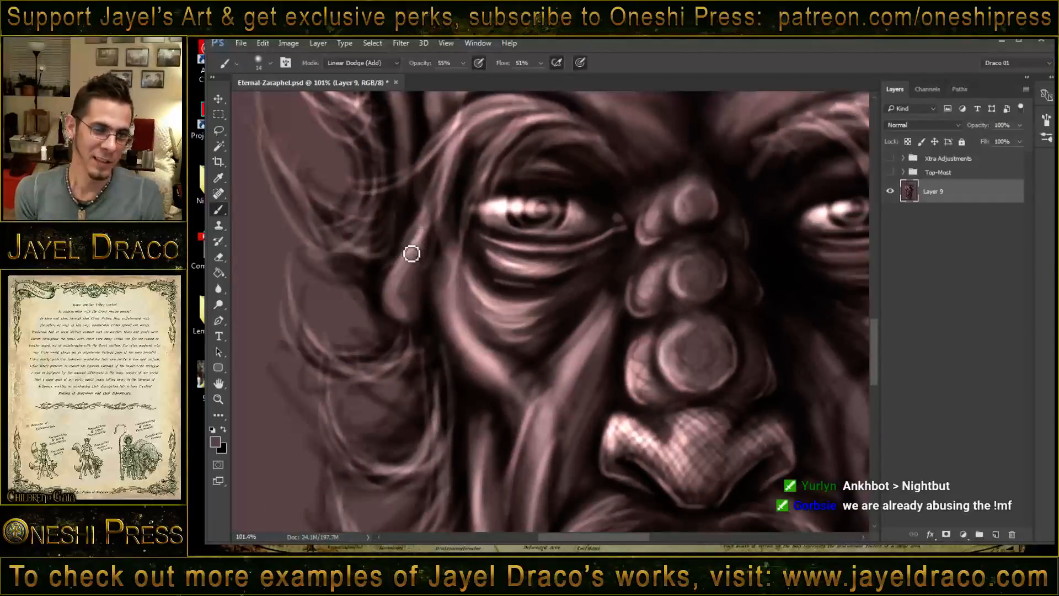
pyautogui.moveTo(409, 258)
pyautogui.mouseDown()
pyautogui.moveTo(395, 307)
pyautogui.moveTo(397, 280)
pyautogui.moveTo(414, 317)
pyautogui.mouseUp()
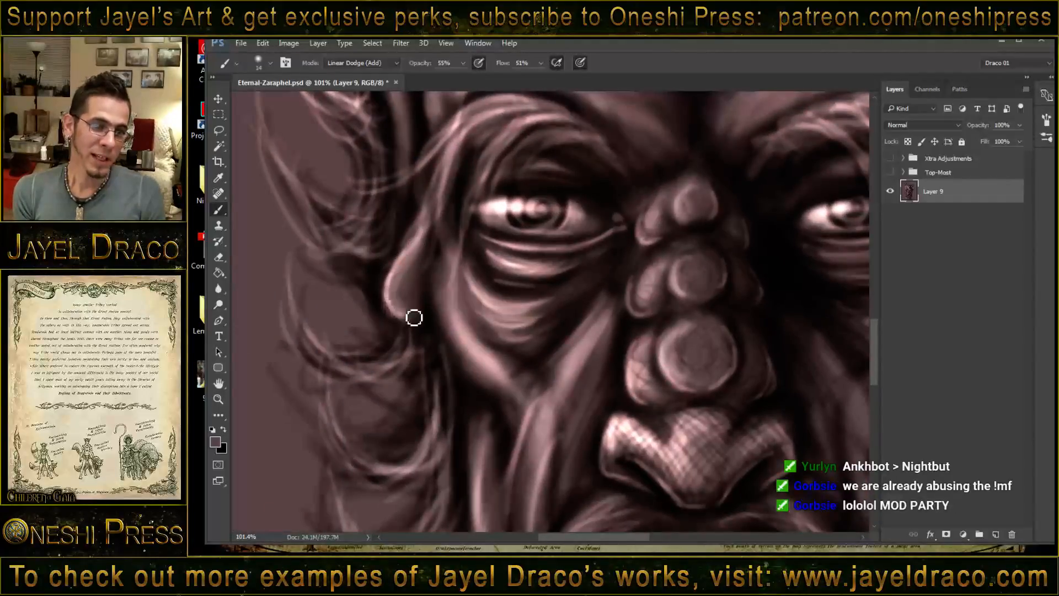
pyautogui.moveTo(440, 264)
pyautogui.mouseDown()
pyautogui.moveTo(442, 335)
pyautogui.moveTo(444, 279)
pyautogui.moveTo(458, 362)
pyautogui.mouseUp()
pyautogui.moveTo(441, 321); pyautogui.dragTo(485, 390)
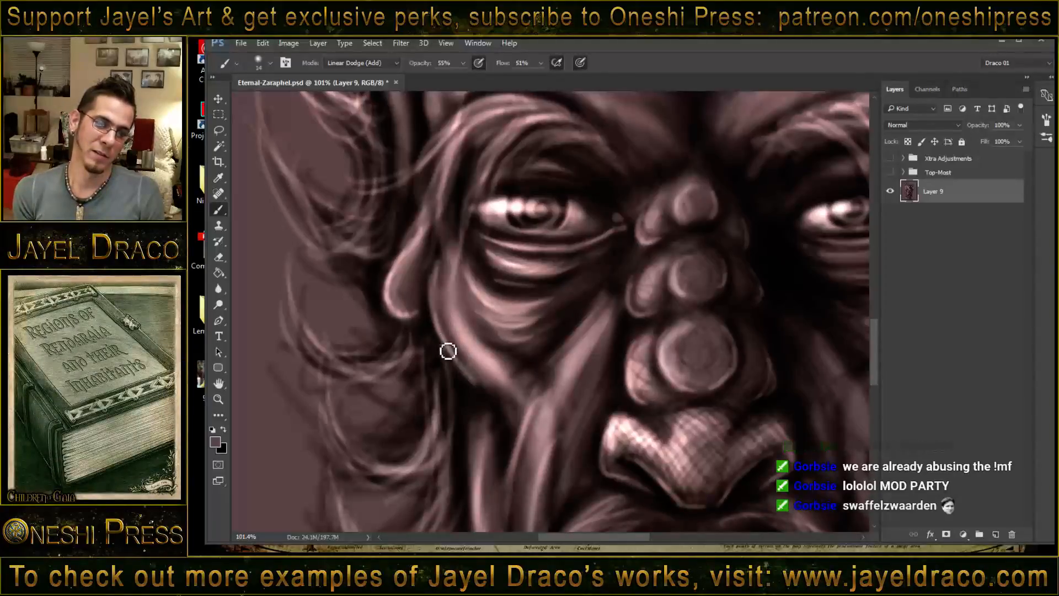
pyautogui.moveTo(446, 350); pyautogui.dragTo(479, 385)
# - Paint fine bright edges along the narrow cheek fold between the jaw fold and the mustache on the image's left
pyautogui.scroll(-5, 484, 259)
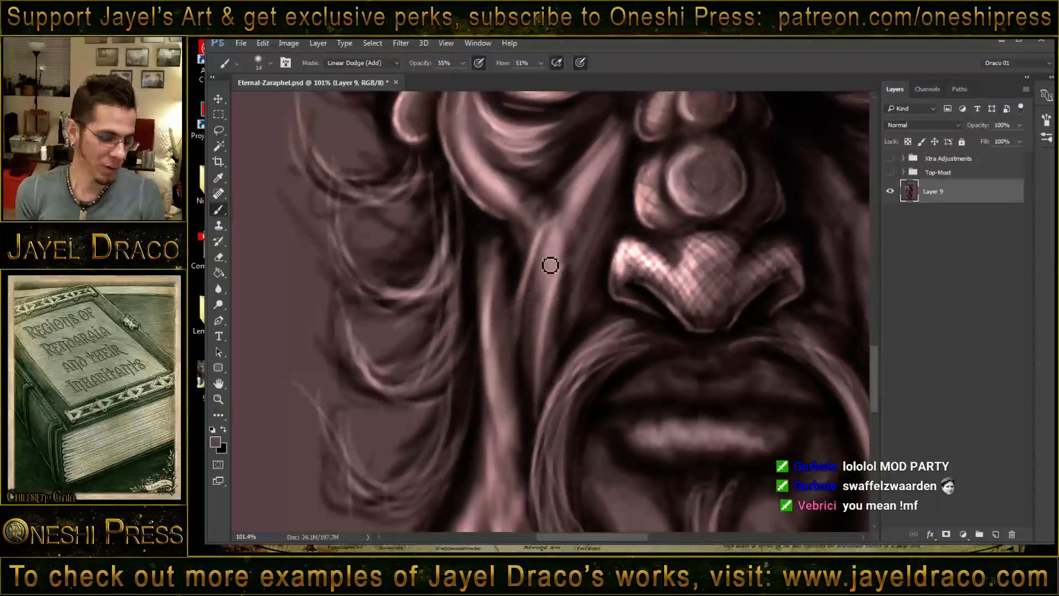
pyautogui.moveTo(501, 223)
pyautogui.mouseDown()
pyautogui.moveTo(524, 251)
pyautogui.moveTo(527, 371)
pyautogui.mouseUp()
pyautogui.moveTo(526, 333); pyautogui.dragTo(535, 398)
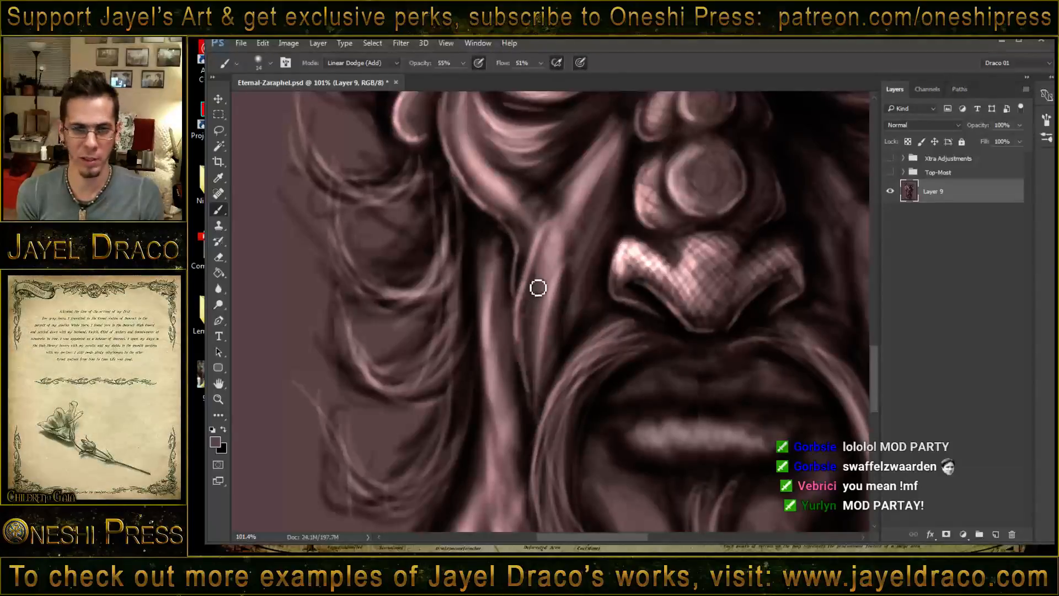
pyautogui.moveTo(523, 281); pyautogui.dragTo(531, 383)
pyautogui.moveTo(523, 300); pyautogui.dragTo(540, 419)
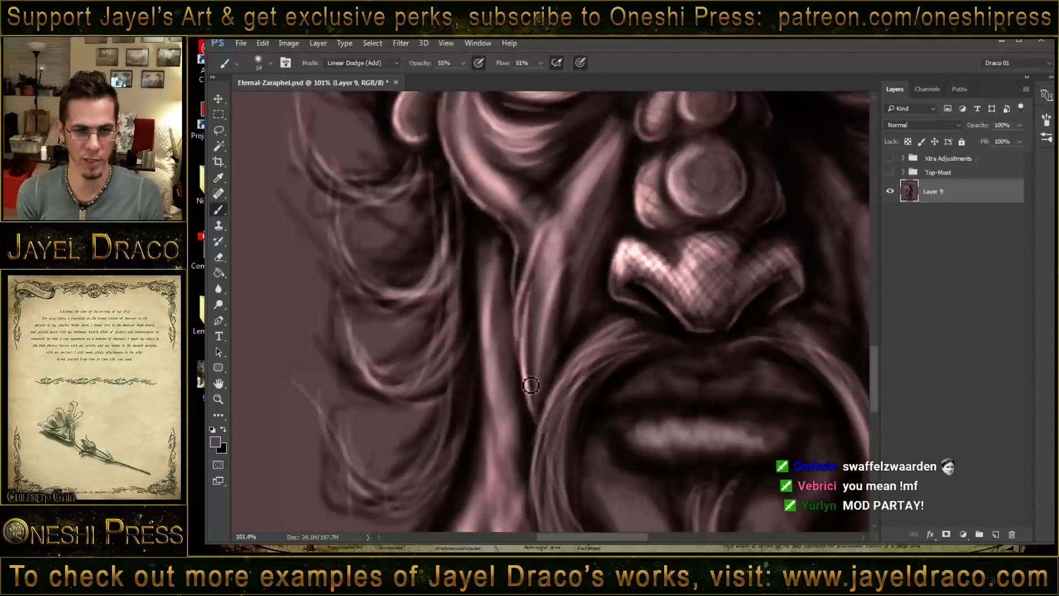
pyautogui.moveTo(500, 220)
pyautogui.mouseDown()
pyautogui.moveTo(518, 248)
pyautogui.moveTo(516, 281)
pyautogui.mouseUp()
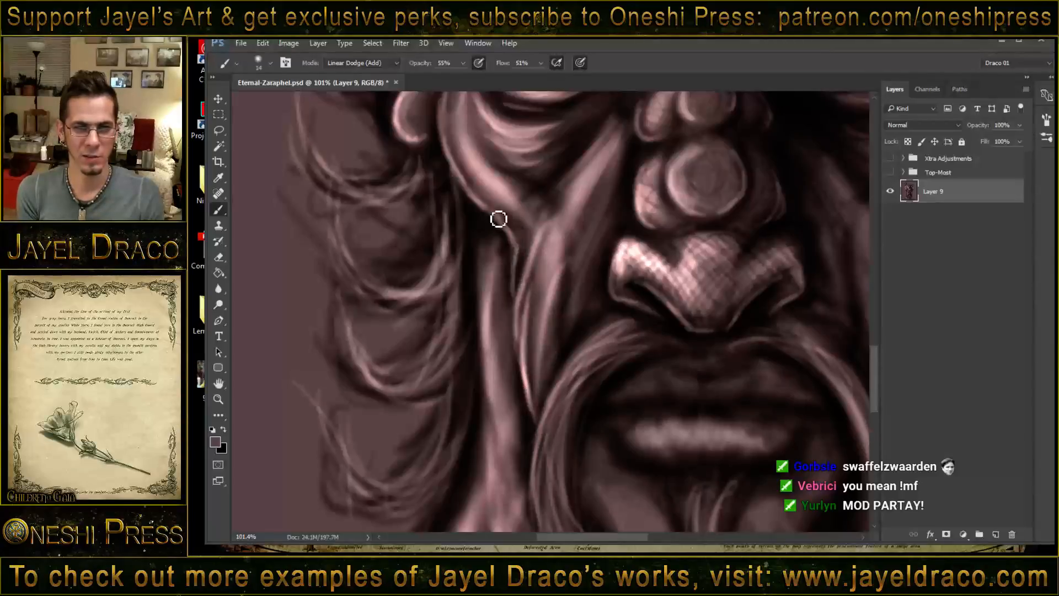
# - Strengthen the bright rim of the cheekbone and highlight the long vertical jaw fold on the image's left
pyautogui.moveTo(447, 138)
pyautogui.mouseDown()
pyautogui.moveTo(488, 204)
pyautogui.moveTo(479, 172)
pyautogui.moveTo(485, 256)
pyautogui.mouseUp()
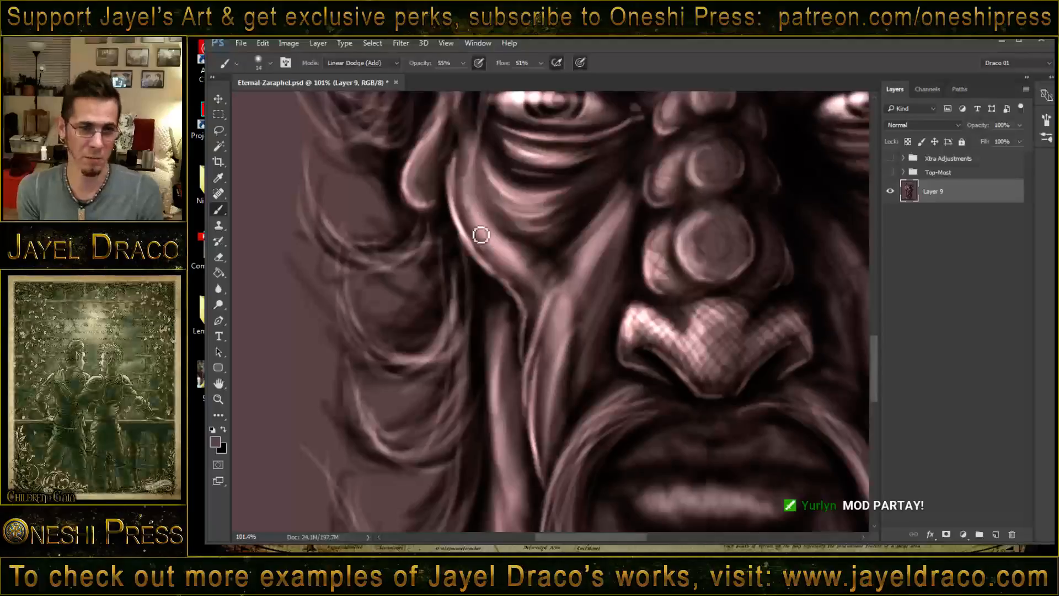
pyautogui.moveTo(465, 161); pyautogui.dragTo(493, 242)
pyautogui.moveTo(520, 351); pyautogui.dragTo(552, 229)
pyautogui.moveTo(527, 184); pyautogui.dragTo(542, 474)
# - Paint a thin bright rim along the upper outer edge of the neck, from the jaw fold down toward the shoulder
pyautogui.moveTo(669, 285)
pyautogui.mouseDown()
pyautogui.moveTo(605, 336)
pyautogui.moveTo(560, 281)
pyautogui.moveTo(560, 253)
pyautogui.mouseUp()
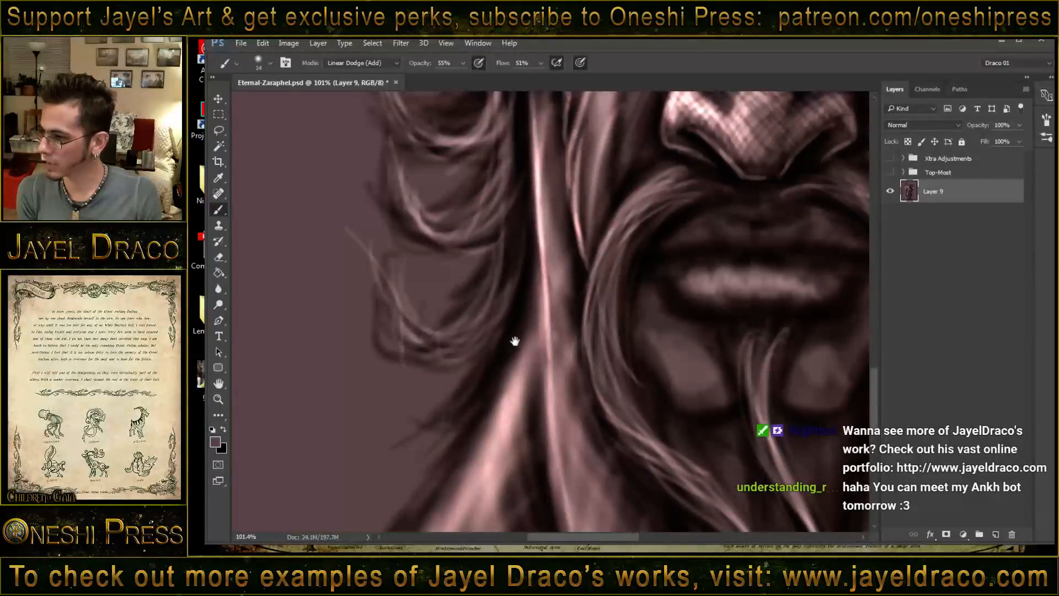
pyautogui.moveTo(518, 337); pyautogui.dragTo(568, 257)
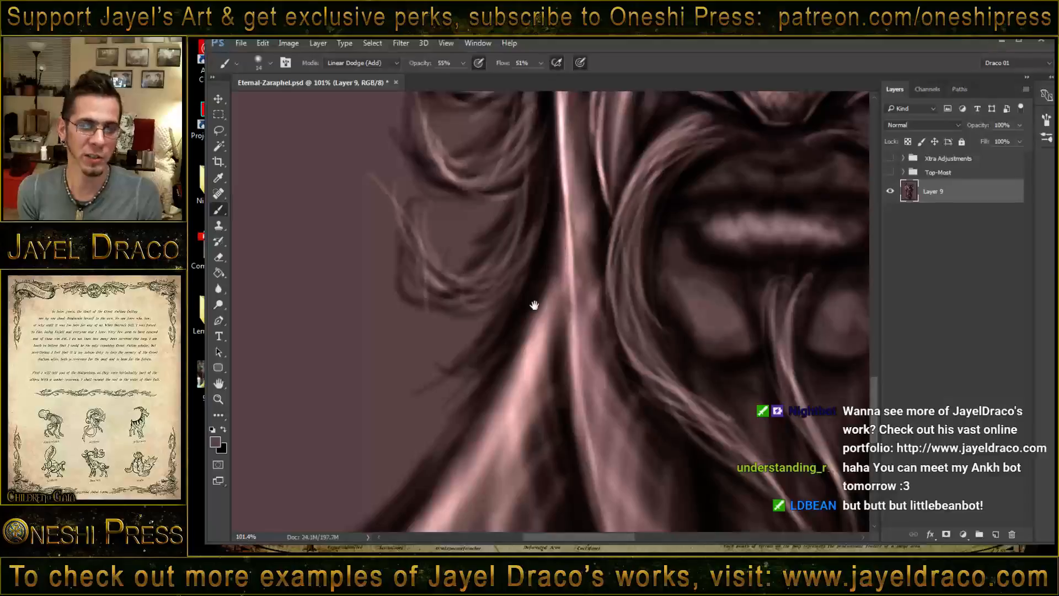
pyautogui.moveTo(534, 305); pyautogui.dragTo(548, 239)
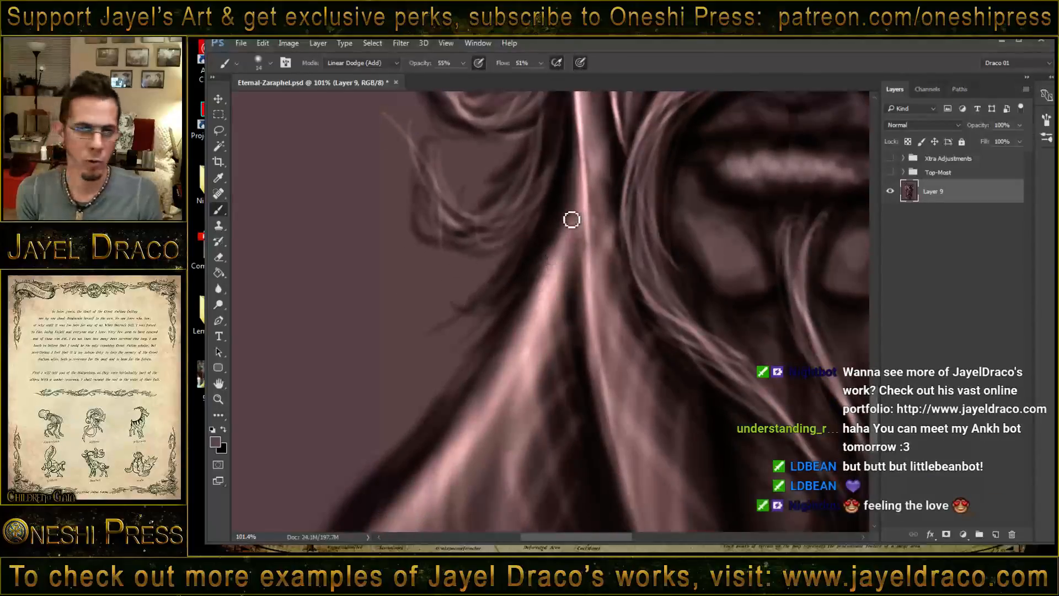
pyautogui.moveTo(572, 183)
pyautogui.mouseDown()
pyautogui.moveTo(541, 274)
pyautogui.moveTo(525, 290)
pyautogui.mouseUp()
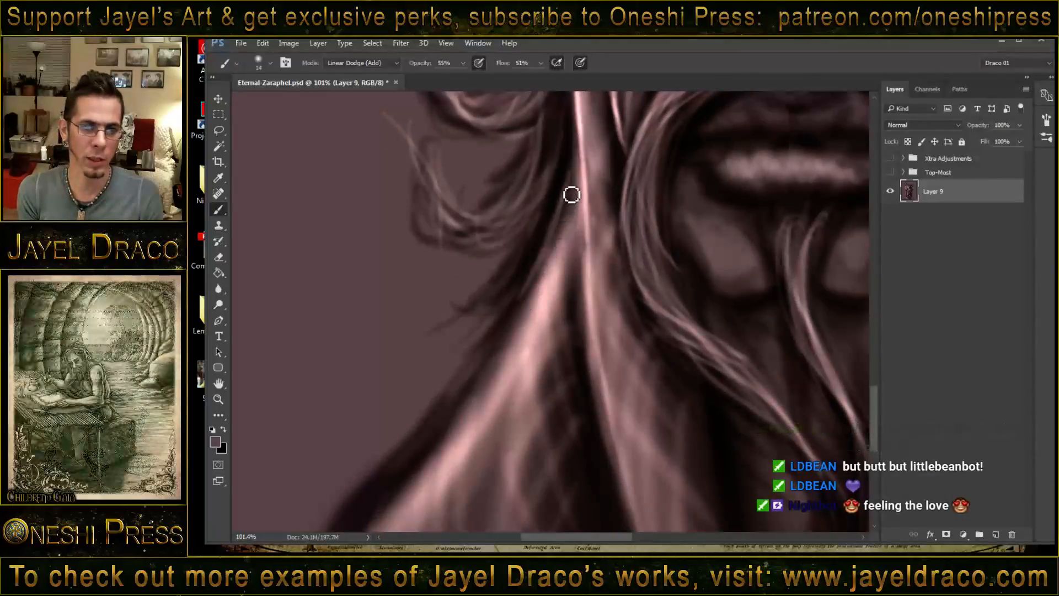
pyautogui.moveTo(574, 187); pyautogui.dragTo(560, 227)
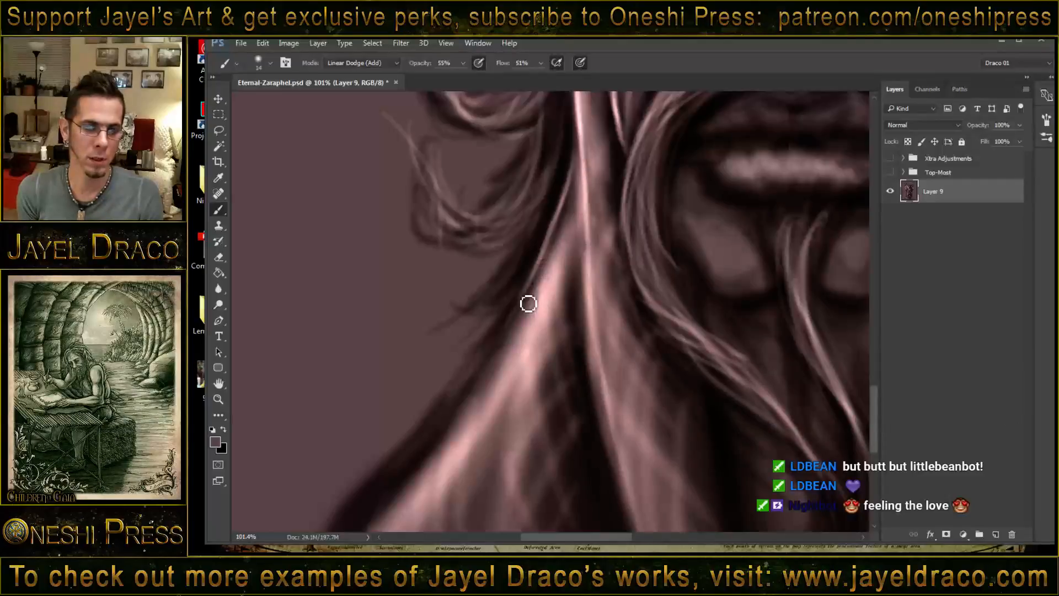
pyautogui.moveTo(528, 304); pyautogui.dragTo(455, 425)
pyautogui.moveTo(521, 331); pyautogui.dragTo(441, 449)
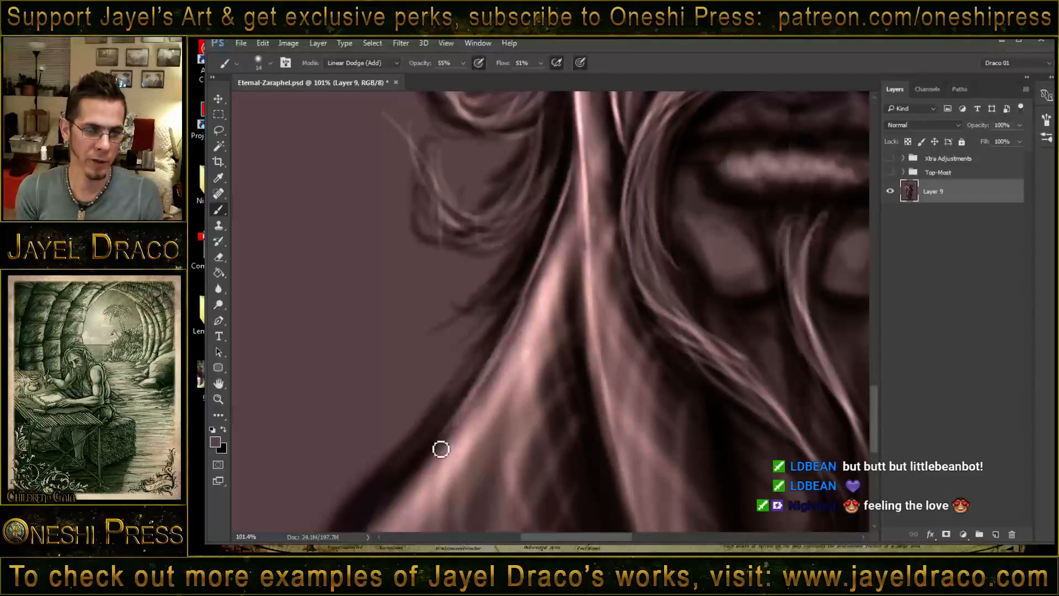
pyautogui.moveTo(581, 160)
pyautogui.mouseDown()
pyautogui.moveTo(518, 328)
pyautogui.moveTo(560, 240)
pyautogui.moveTo(473, 408)
pyautogui.mouseUp()
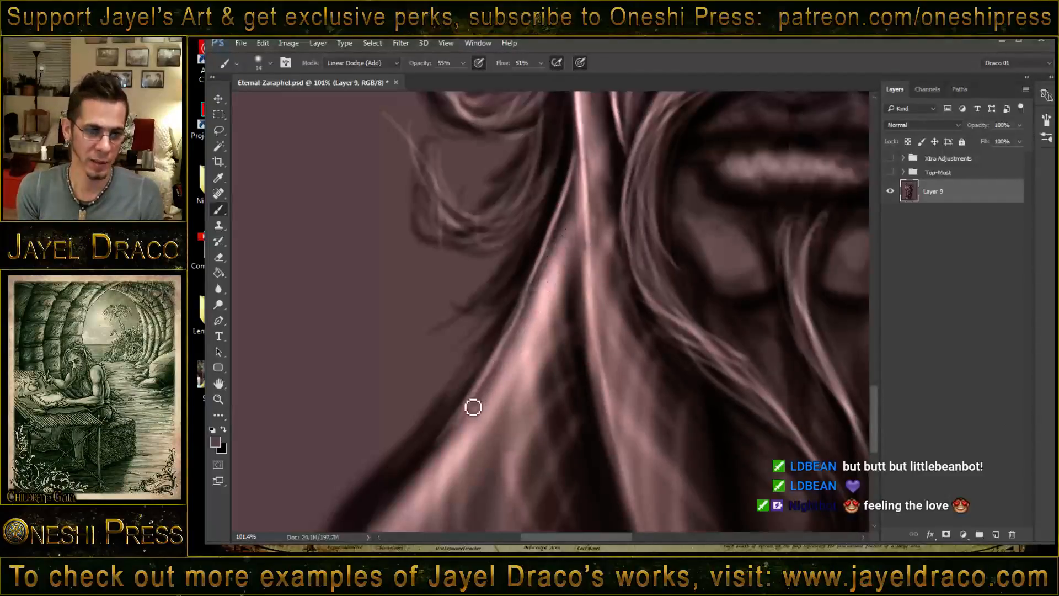
# - Continue the bright rim along the lower outer edge of the neck to the bottom of the canvas
pyautogui.moveTo(539, 280)
pyautogui.mouseDown()
pyautogui.moveTo(452, 407)
pyautogui.moveTo(489, 309)
pyautogui.moveTo(520, 274)
pyautogui.moveTo(464, 333)
pyautogui.mouseUp()
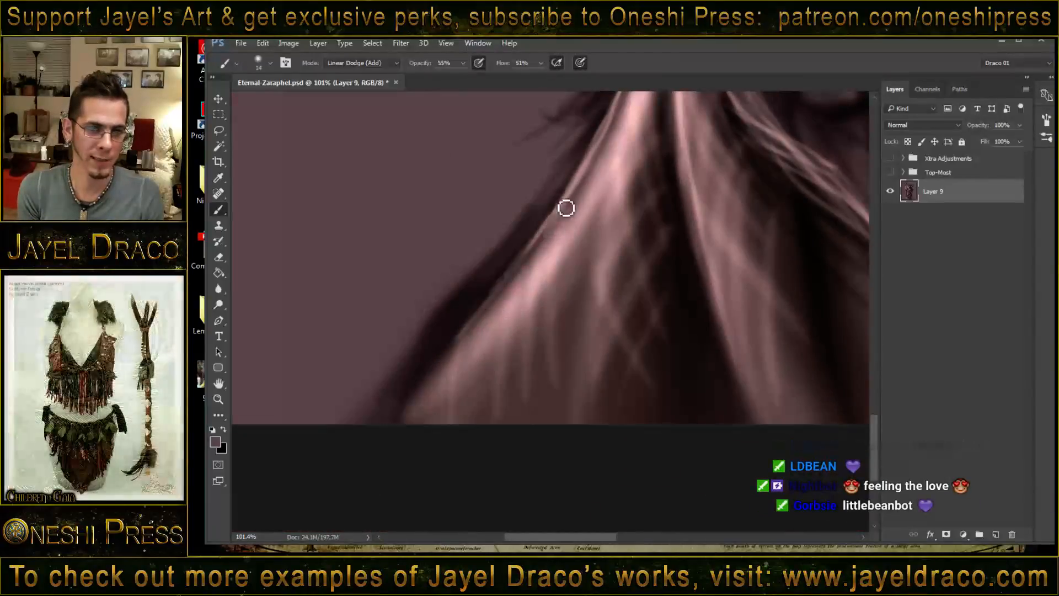
pyautogui.moveTo(565, 208); pyautogui.dragTo(472, 324)
pyautogui.moveTo(516, 275); pyautogui.dragTo(433, 378)
pyautogui.moveTo(499, 294); pyautogui.dragTo(399, 415)
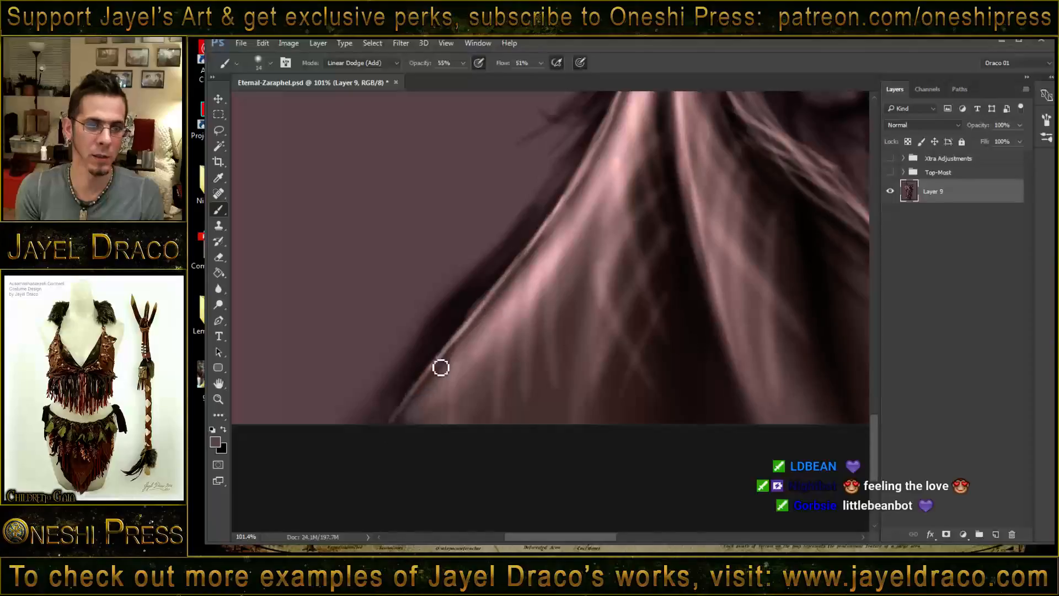
pyautogui.moveTo(462, 326); pyautogui.dragTo(416, 405)
pyautogui.moveTo(529, 322); pyautogui.dragTo(451, 397)
# - Brighten the lower lip and paint highlight rims along the lower edges of both rounded chin forms
pyautogui.moveTo(604, 239); pyautogui.dragTo(521, 328)
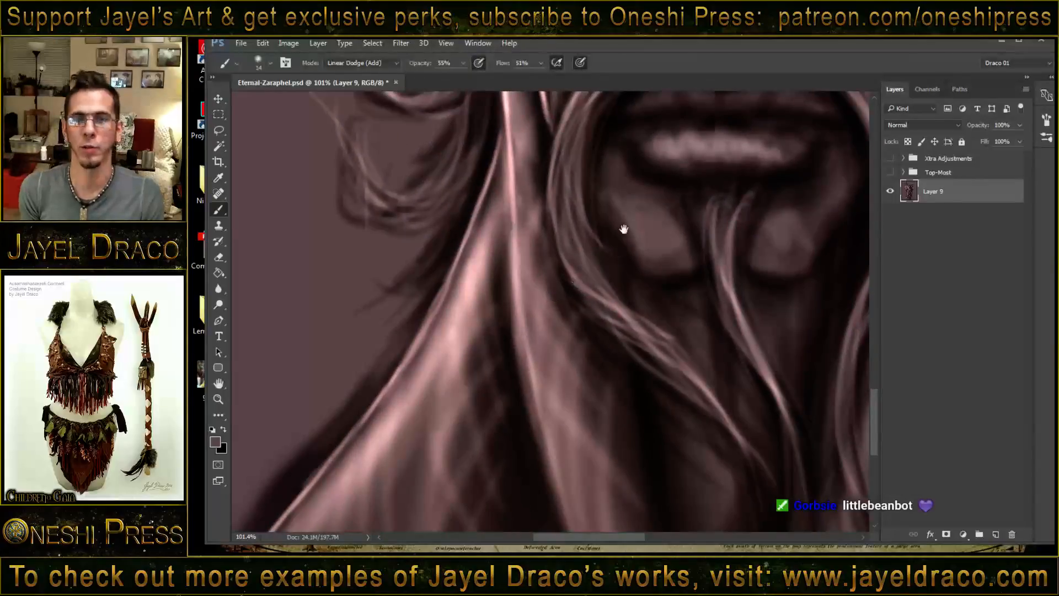
pyautogui.moveTo(624, 229); pyautogui.dragTo(572, 305)
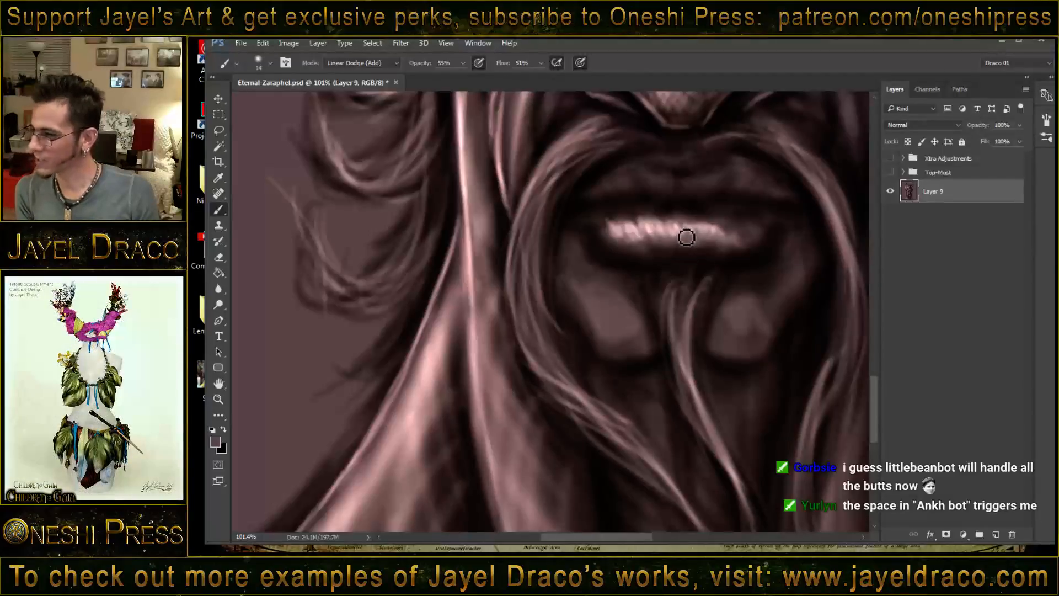
pyautogui.moveTo(630, 215); pyautogui.dragTo(627, 236)
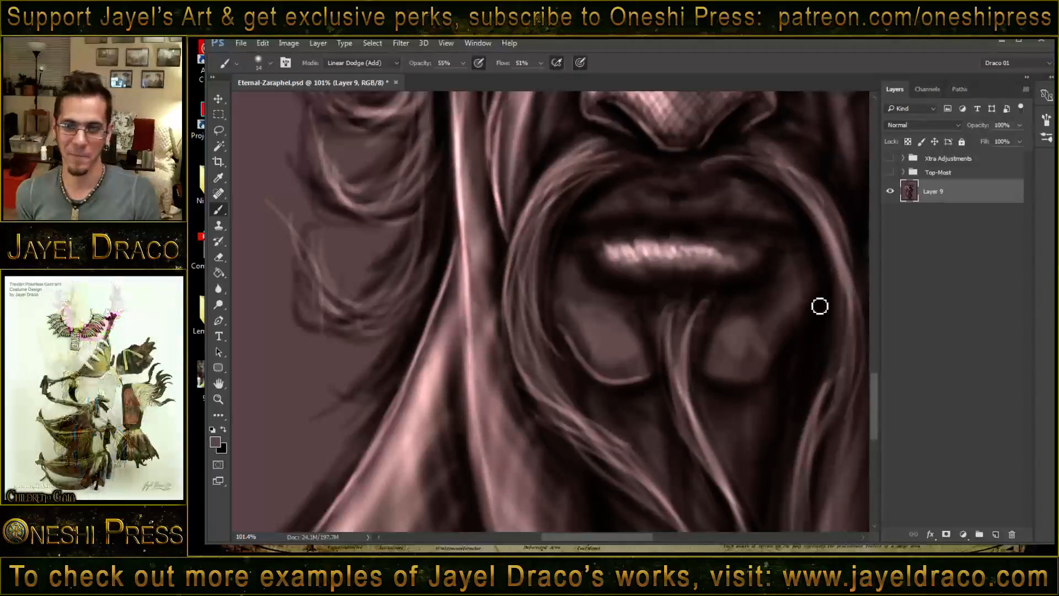
pyautogui.moveTo(816, 305); pyautogui.dragTo(777, 360)
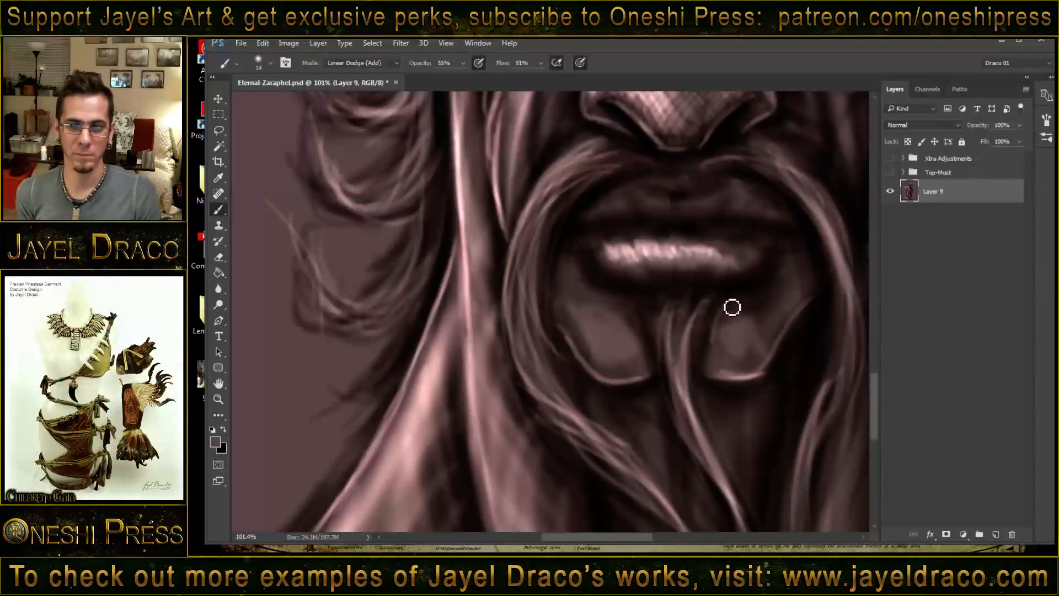
pyautogui.moveTo(726, 302)
pyautogui.mouseDown()
pyautogui.moveTo(699, 392)
pyautogui.moveTo(719, 328)
pyautogui.mouseUp()
# - Paint bright strands through the central chin beard, from below the lower lip down to its twisting tail
pyautogui.moveTo(661, 303); pyautogui.dragTo(658, 384)
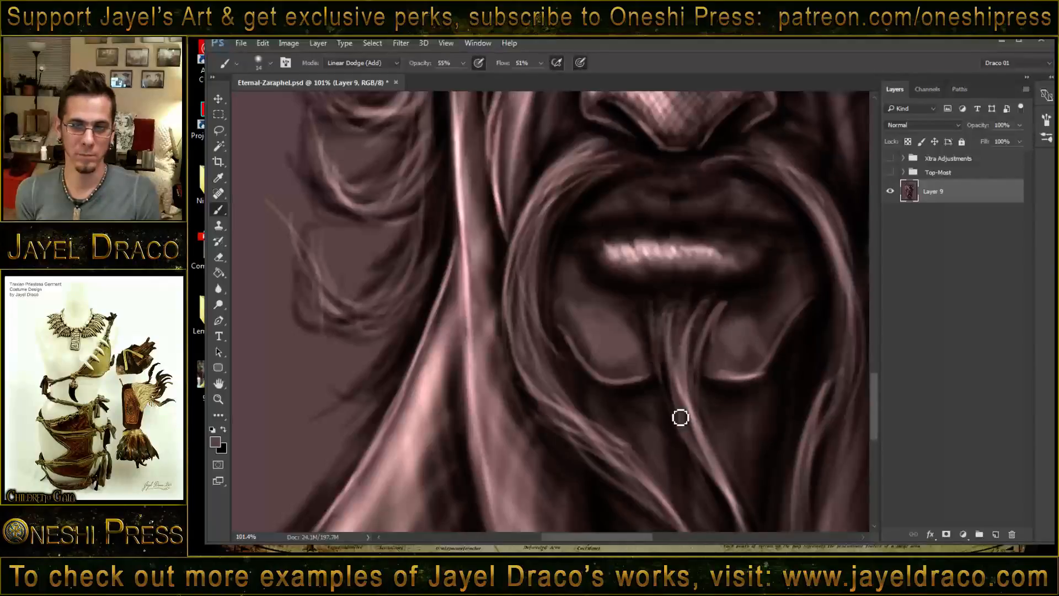
pyautogui.moveTo(657, 315); pyautogui.dragTo(686, 447)
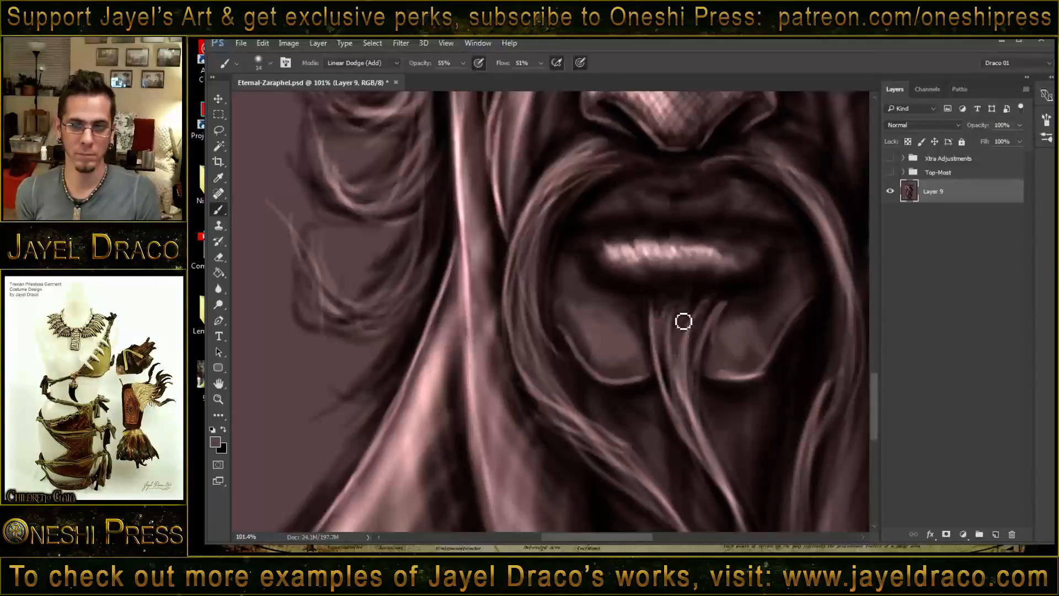
pyautogui.moveTo(687, 307)
pyautogui.mouseDown()
pyautogui.moveTo(682, 381)
pyautogui.moveTo(687, 306)
pyautogui.moveTo(703, 437)
pyautogui.moveTo(683, 324)
pyautogui.moveTo(721, 481)
pyautogui.mouseUp()
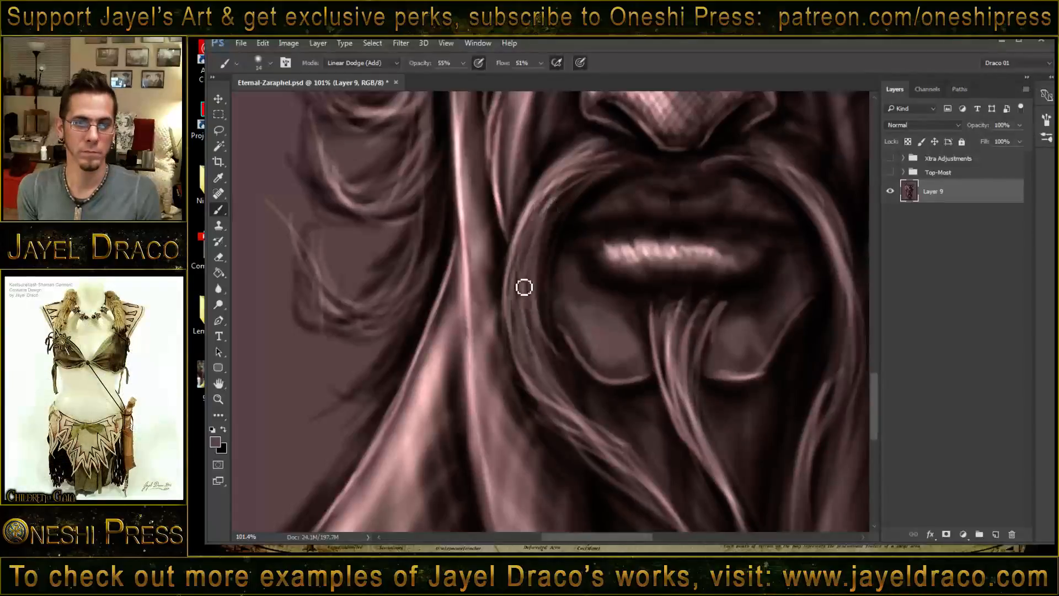
# - Add bright strands to the mustache on the image's left, and paint fine creases and rims on both lips
pyautogui.moveTo(524, 232)
pyautogui.mouseDown()
pyautogui.moveTo(556, 385)
pyautogui.moveTo(599, 435)
pyautogui.mouseUp()
pyautogui.moveTo(546, 389); pyautogui.dragTo(659, 497)
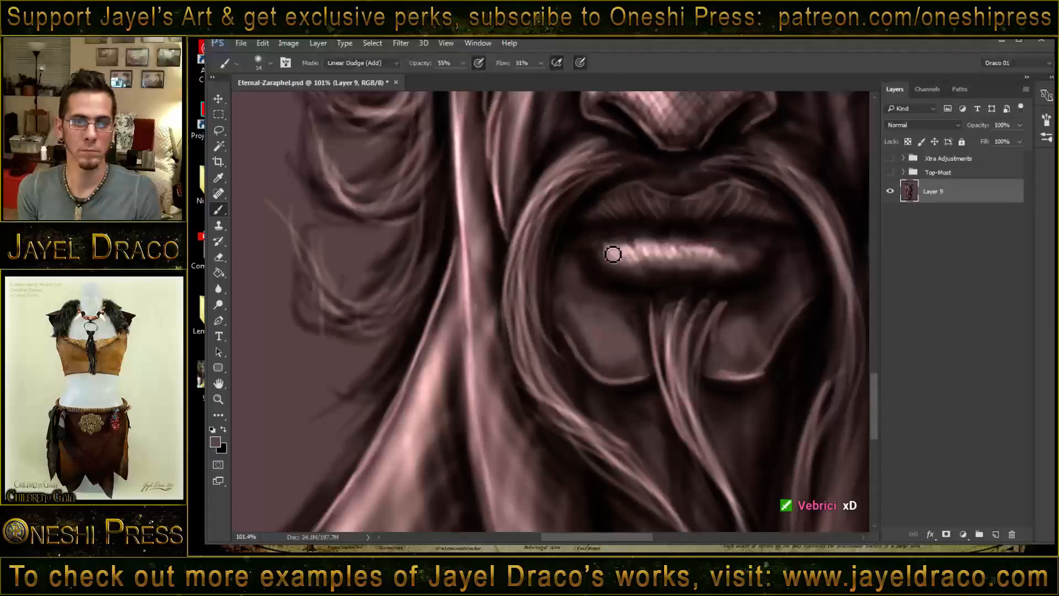
pyautogui.moveTo(605, 272)
pyautogui.mouseDown()
pyautogui.moveTo(623, 234)
pyautogui.moveTo(625, 276)
pyautogui.moveTo(649, 242)
pyautogui.mouseUp()
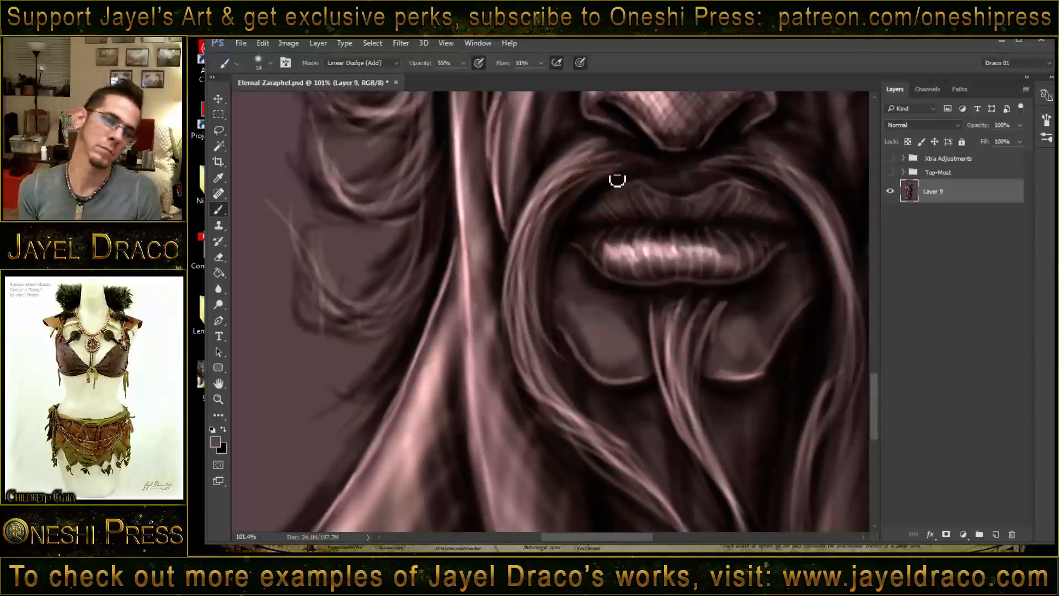
# - Reduce the brush to 8 and paint fine bright hairs through the eyebrow on the image's left
pyautogui.moveTo(771, 220); pyautogui.dragTo(534, 355)
pyautogui.moveTo(698, 214)
pyautogui.mouseDown()
pyautogui.moveTo(634, 296)
pyautogui.moveTo(571, 421)
pyautogui.mouseUp()
pyautogui.moveTo(629, 205); pyautogui.dragTo(647, 319)
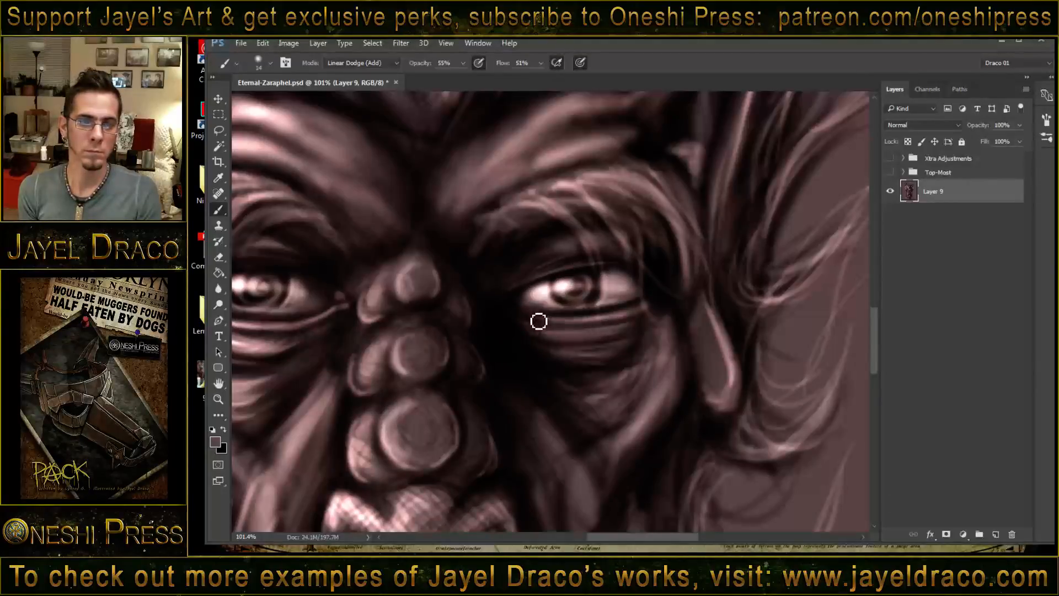
pyautogui.moveTo(507, 287); pyautogui.dragTo(750, 264)
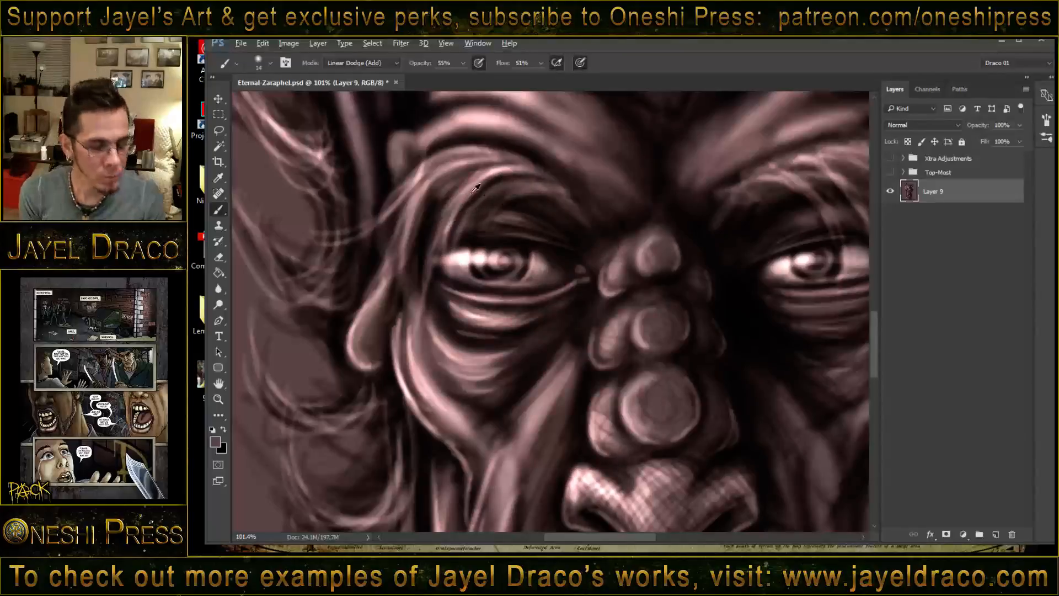
pyautogui.press('[')
pyautogui.press('[')
pyautogui.press('[')
pyautogui.press('[')
pyautogui.press('[')
pyautogui.press('[')
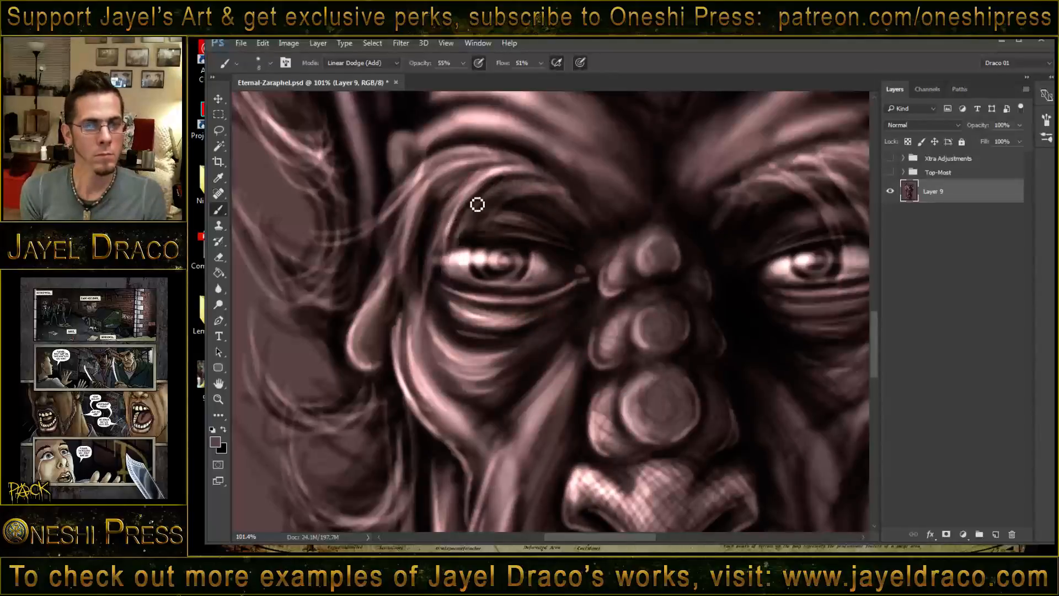
pyautogui.moveTo(466, 194)
pyautogui.mouseDown()
pyautogui.moveTo(454, 224)
pyautogui.moveTo(488, 220)
pyautogui.moveTo(510, 195)
pyautogui.moveTo(458, 259)
pyautogui.mouseUp()
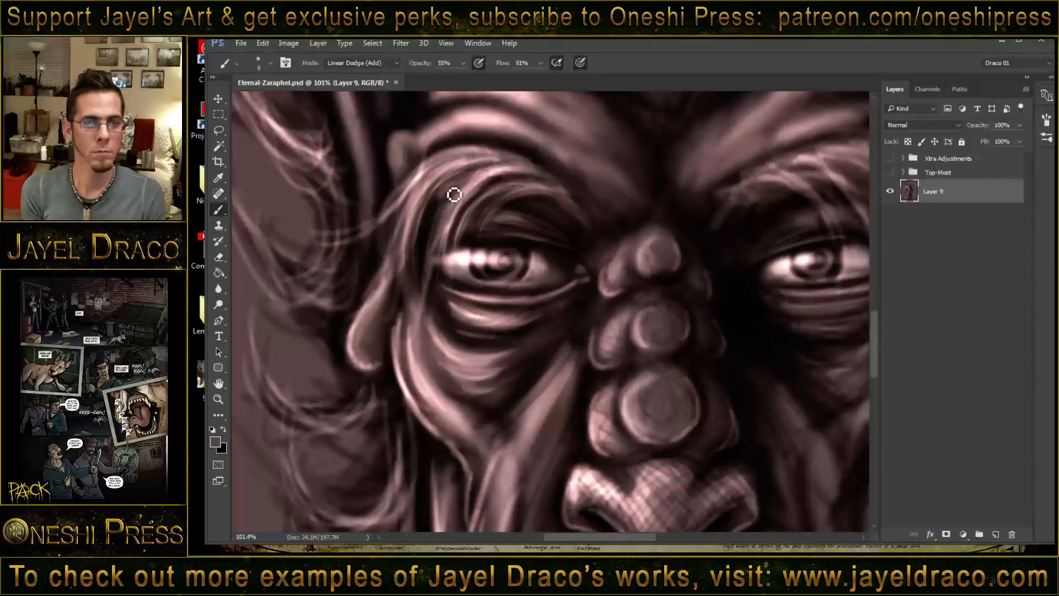
# - Add fine bright hairs to the eyebrow on the image's right and undo the last stroke
pyautogui.moveTo(613, 239); pyautogui.dragTo(477, 274)
pyautogui.moveTo(564, 233); pyautogui.dragTo(561, 233)
pyautogui.hotkey('ctrl', 'z')
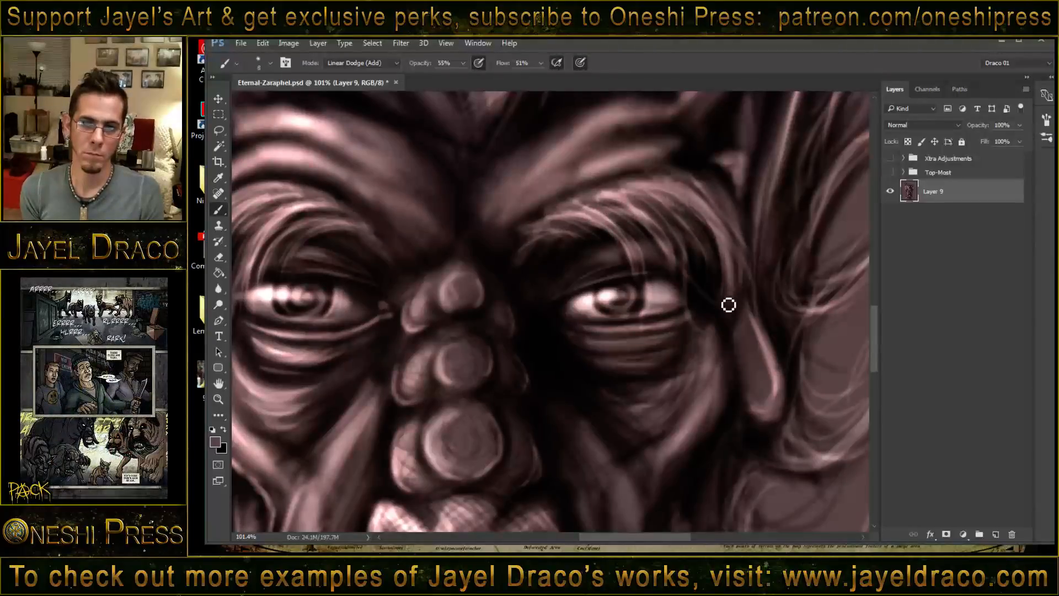
# - Set the brush mode to Multiply and paint dark strands between the eyebrow hairs on the image's right
pyautogui.keyDown('shift'); pyautogui.rightClick(557, 224); pyautogui.keyUp('shift')
pyautogui.click(592, 218)
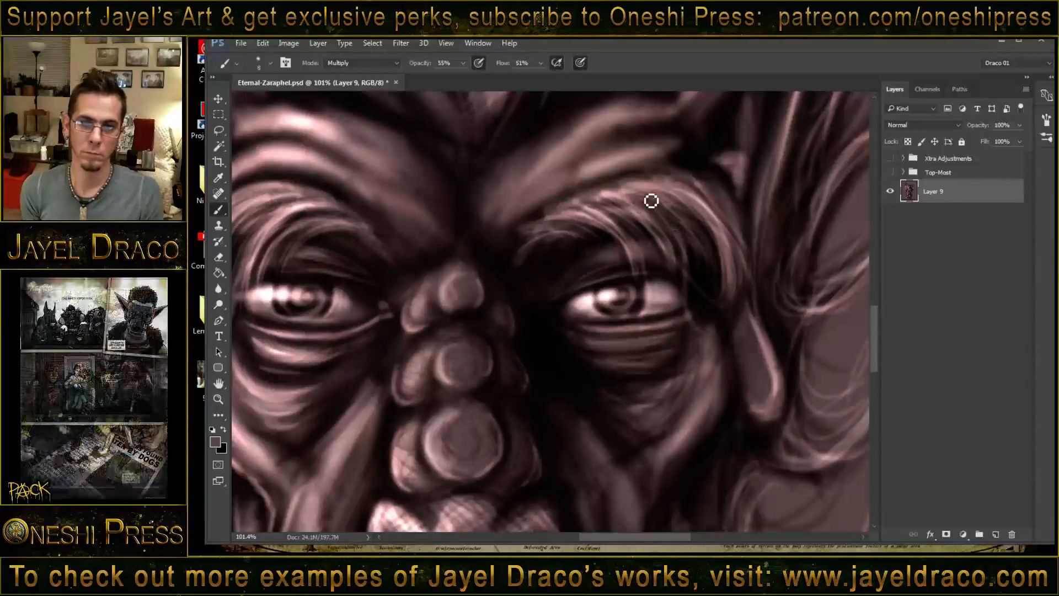
pyautogui.moveTo(651, 201)
pyautogui.mouseDown()
pyautogui.moveTo(725, 313)
pyautogui.moveTo(683, 215)
pyautogui.moveTo(744, 285)
pyautogui.moveTo(708, 221)
pyautogui.moveTo(731, 296)
pyautogui.moveTo(715, 252)
pyautogui.moveTo(732, 240)
pyautogui.moveTo(728, 277)
pyautogui.mouseUp()
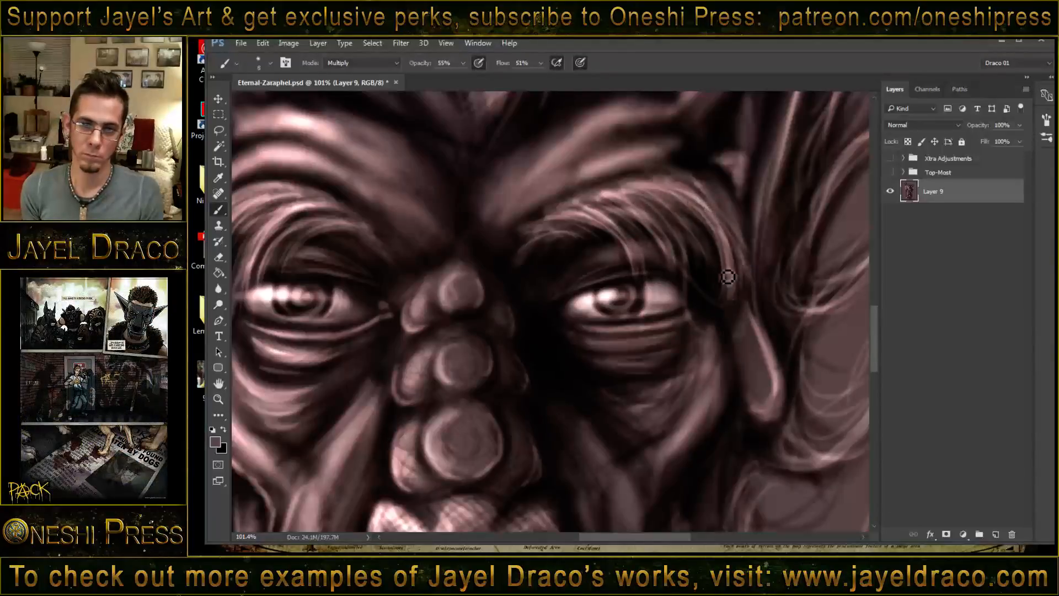
pyautogui.moveTo(720, 219)
pyautogui.mouseDown()
pyautogui.moveTo(730, 260)
pyautogui.moveTo(713, 257)
pyautogui.mouseUp()
pyautogui.moveTo(700, 197); pyautogui.dragTo(711, 261)
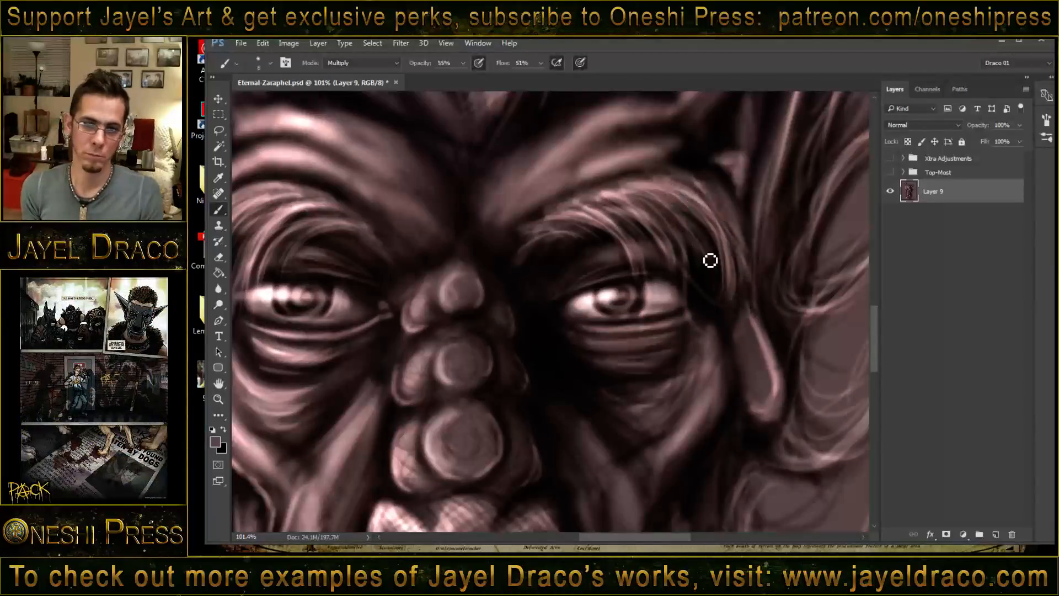
# - Paint dark Multiply strands between the eyebrow hairs on the image's left, from the brow's crest down its outer side
pyautogui.press('space')
pyautogui.moveTo(482, 221)
pyautogui.mouseDown()
pyautogui.moveTo(642, 229)
pyautogui.moveTo(696, 207)
pyautogui.mouseUp()
pyautogui.moveTo(561, 204)
pyautogui.mouseDown()
pyautogui.moveTo(463, 291)
pyautogui.moveTo(541, 193)
pyautogui.moveTo(459, 264)
pyautogui.mouseUp()
pyautogui.moveTo(495, 191)
pyautogui.mouseDown()
pyautogui.moveTo(449, 254)
pyautogui.moveTo(428, 236)
pyautogui.mouseUp()
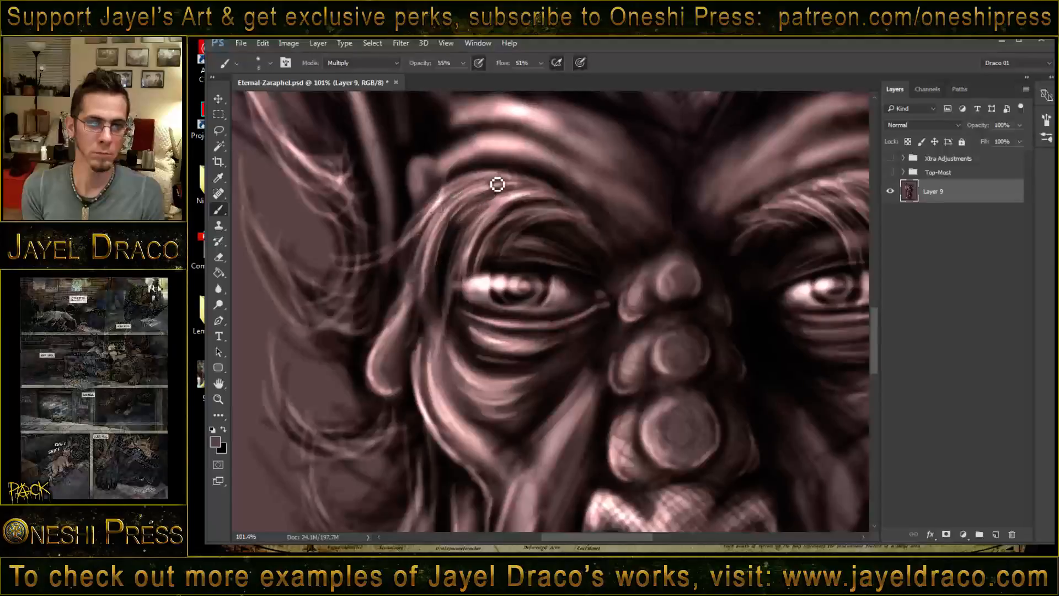
pyautogui.moveTo(497, 187); pyautogui.dragTo(441, 304)
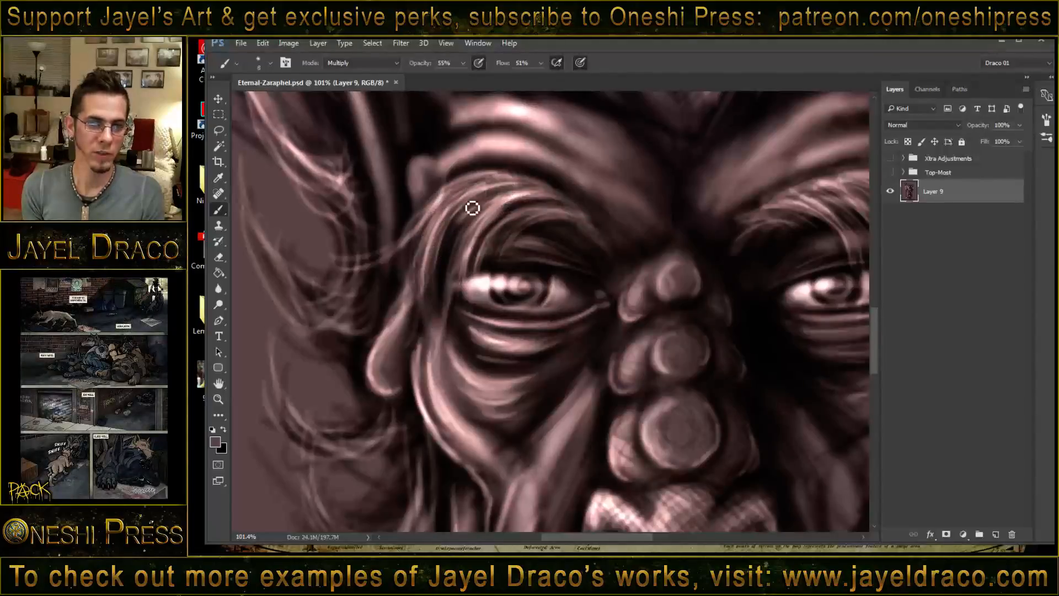
pyautogui.moveTo(503, 182); pyautogui.dragTo(476, 181)
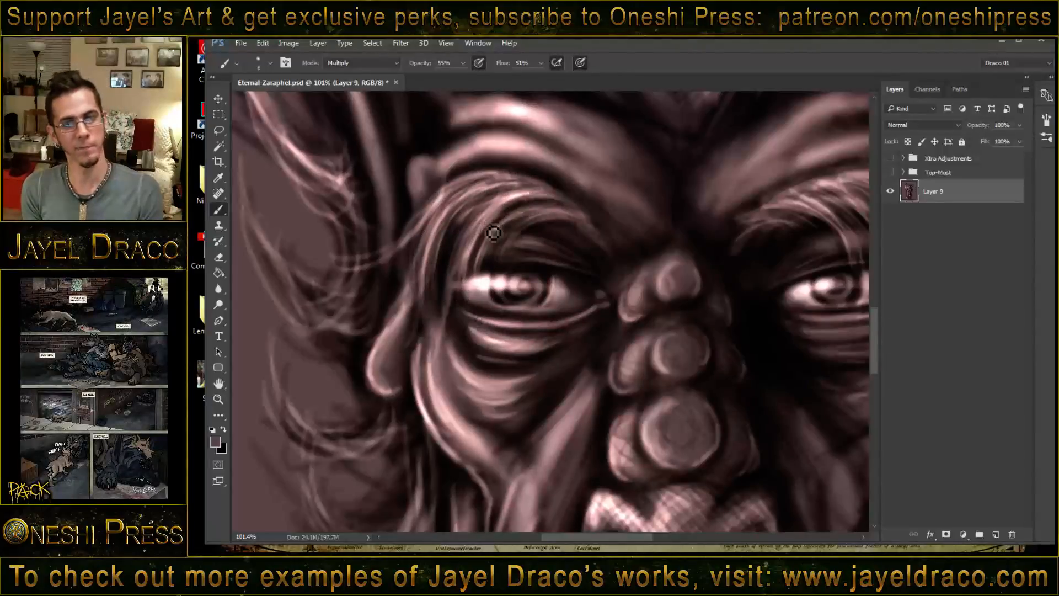
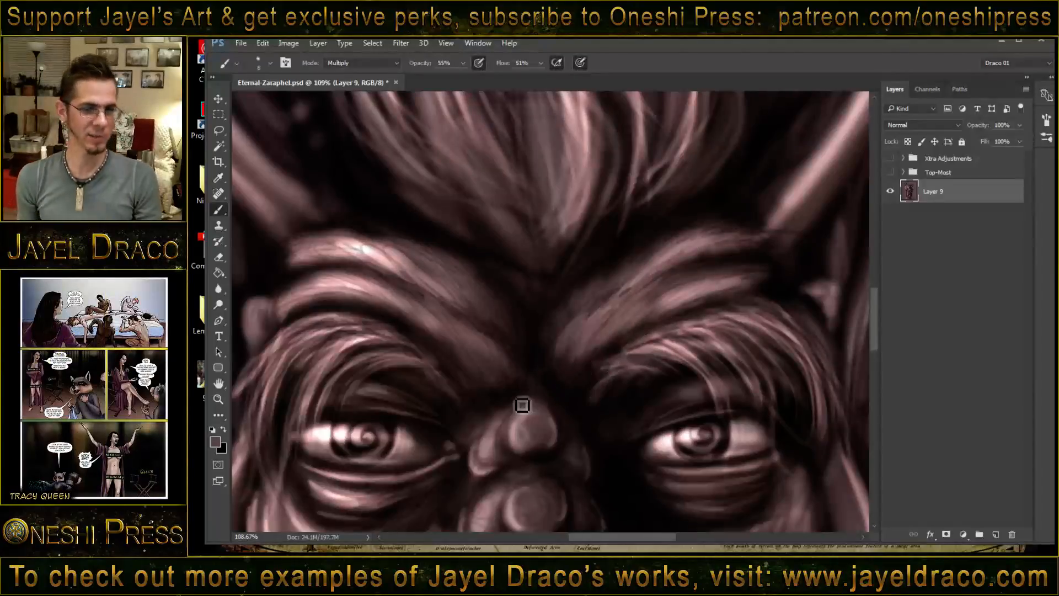
# - Set the brush mode to Linear Dodge (Add) and paint thin highlights on the small bump and long ear edge beside the image-left brow
pyautogui.moveTo(439, 324); pyautogui.dragTo(589, 329)
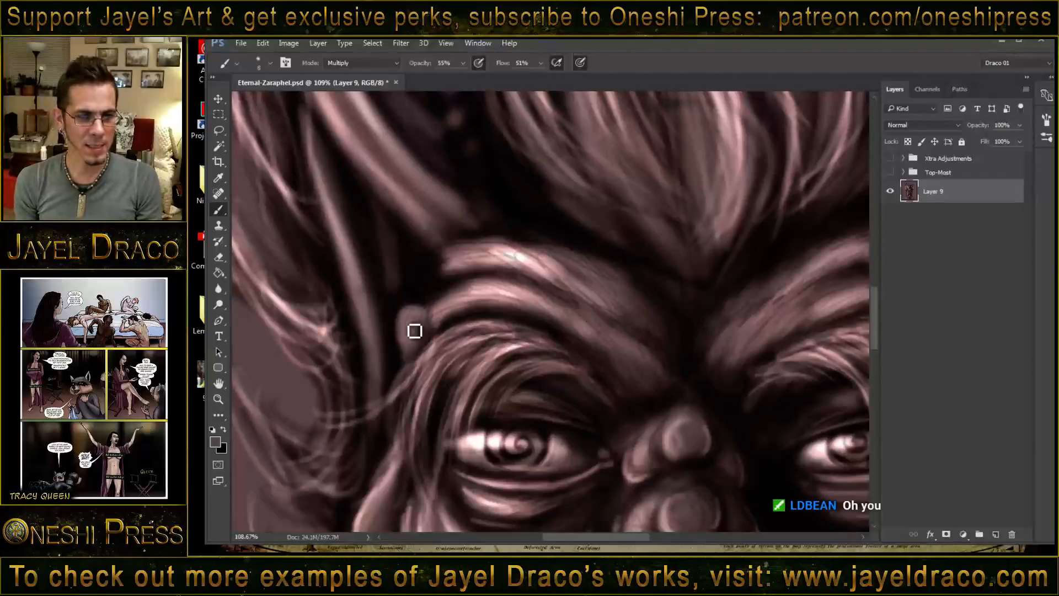
pyautogui.keyDown('shift'); pyautogui.rightClick(412, 295); pyautogui.keyUp('shift')
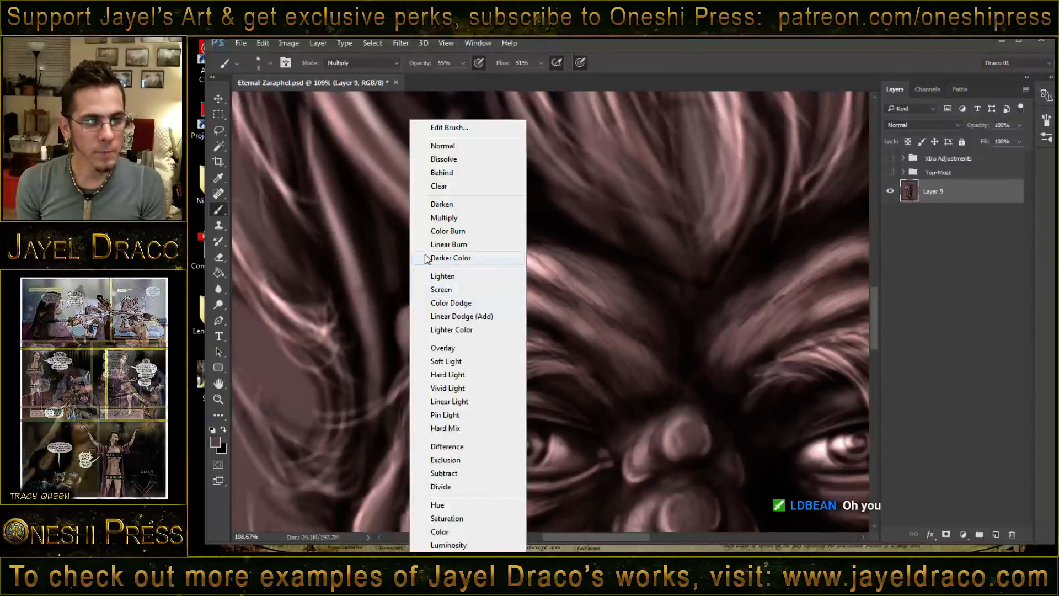
pyautogui.click(476, 322)
pyautogui.moveTo(410, 317)
pyautogui.mouseDown()
pyautogui.moveTo(413, 359)
pyautogui.moveTo(416, 315)
pyautogui.moveTo(409, 327)
pyautogui.moveTo(430, 320)
pyautogui.mouseUp()
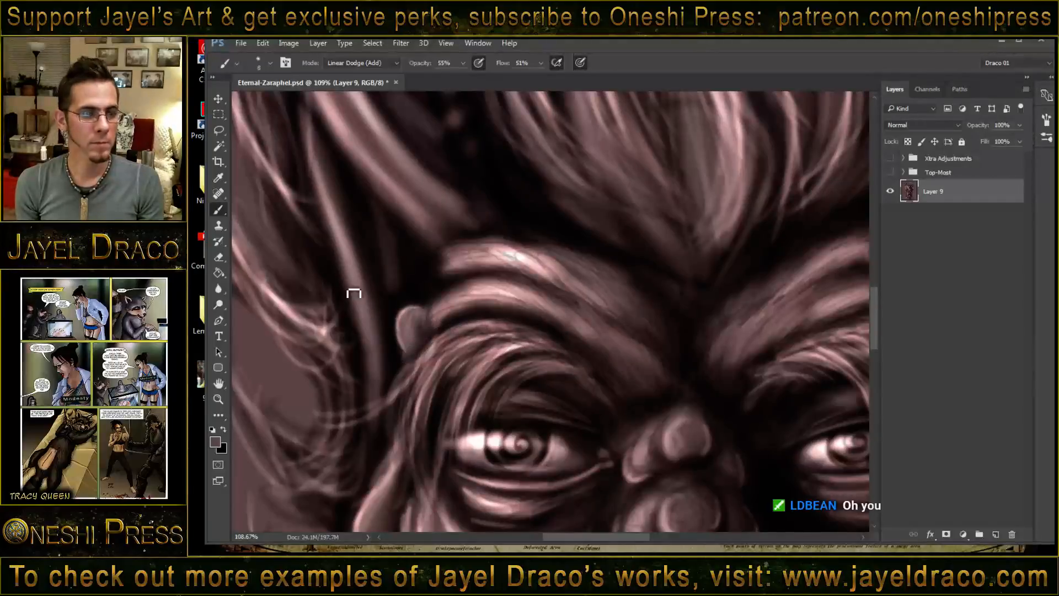
pyautogui.moveTo(368, 249); pyautogui.dragTo(417, 281)
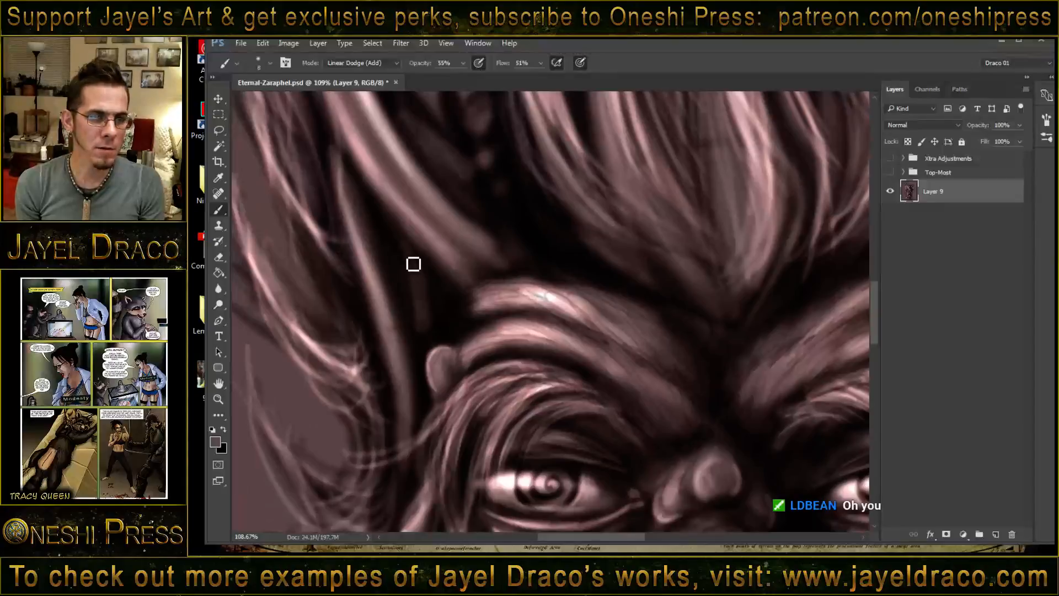
pyautogui.moveTo(422, 318); pyautogui.dragTo(423, 330)
pyautogui.moveTo(340, 171)
pyautogui.mouseDown()
pyautogui.moveTo(393, 373)
pyautogui.moveTo(382, 328)
pyautogui.mouseUp()
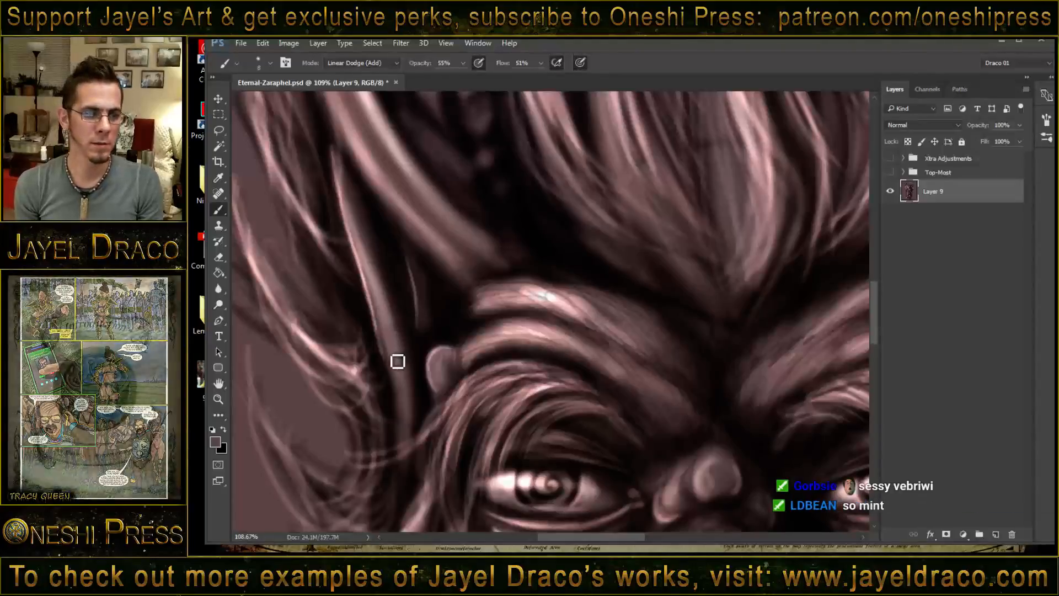
pyautogui.moveTo(382, 346)
pyautogui.mouseDown()
pyautogui.moveTo(405, 395)
pyautogui.moveTo(376, 306)
pyautogui.moveTo(391, 357)
pyautogui.mouseUp()
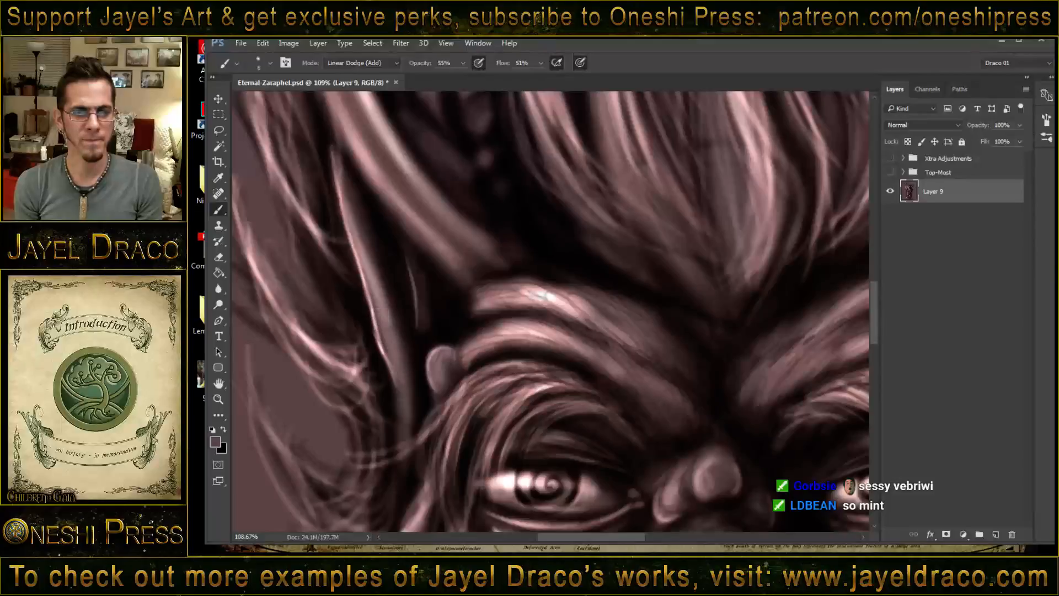
# - Paint highlights on the earlobe, outer cheek fold and brow ridges around the eye on the image's left
pyautogui.moveTo(401, 401)
pyautogui.mouseDown()
pyautogui.moveTo(421, 489)
pyautogui.moveTo(445, 367)
pyautogui.mouseUp()
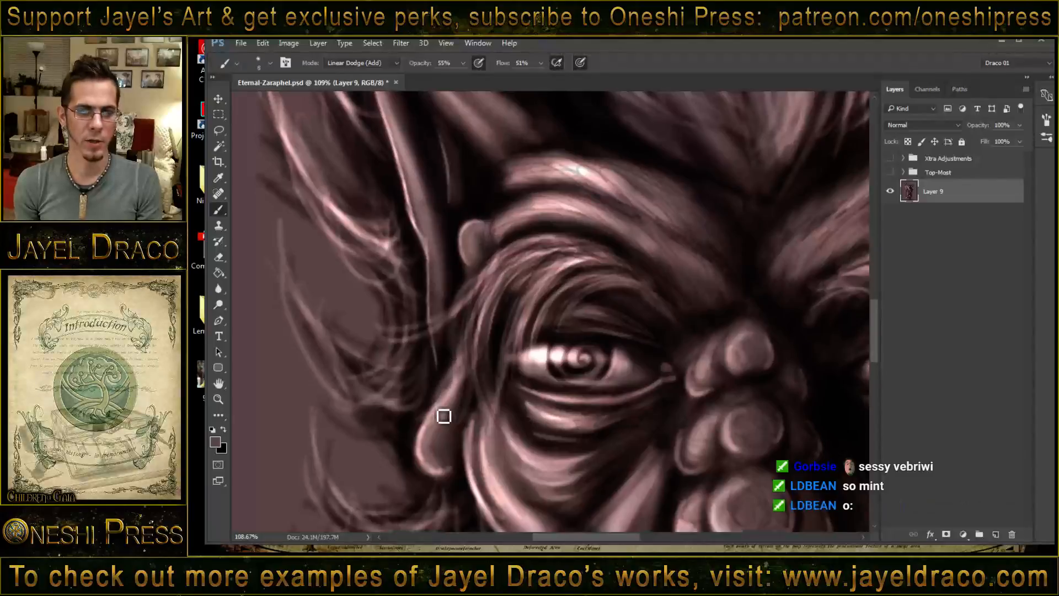
pyautogui.moveTo(456, 387)
pyautogui.mouseDown()
pyautogui.moveTo(429, 468)
pyautogui.moveTo(473, 442)
pyautogui.moveTo(480, 405)
pyautogui.moveTo(475, 444)
pyautogui.moveTo(499, 416)
pyautogui.mouseUp()
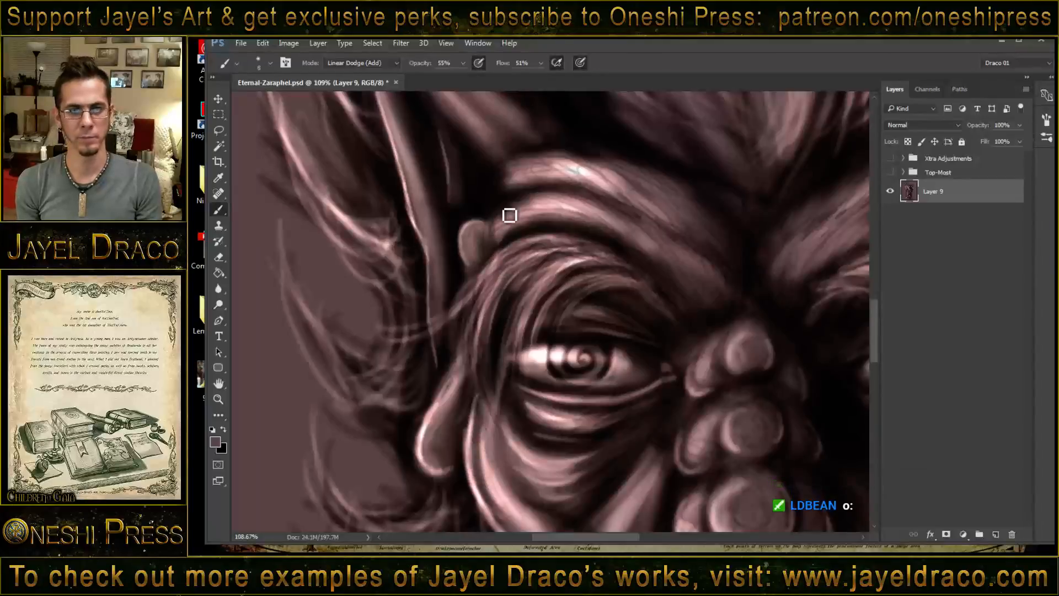
pyautogui.moveTo(507, 221)
pyautogui.mouseDown()
pyautogui.moveTo(564, 210)
pyautogui.moveTo(508, 237)
pyautogui.moveTo(530, 207)
pyautogui.moveTo(608, 217)
pyautogui.moveTo(513, 198)
pyautogui.moveTo(521, 183)
pyautogui.moveTo(509, 178)
pyautogui.moveTo(533, 161)
pyautogui.moveTo(590, 163)
pyautogui.moveTo(628, 196)
pyautogui.mouseUp()
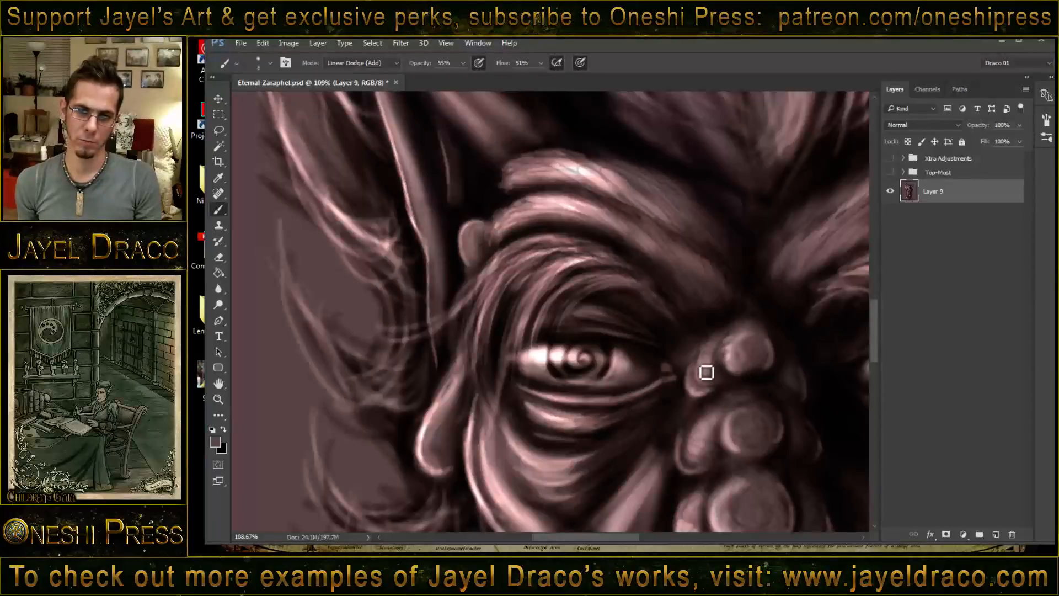
# - Add rim highlights to the rounded bumps on the image-left side of the nose bridge
pyautogui.moveTo(700, 368)
pyautogui.mouseDown()
pyautogui.moveTo(745, 413)
pyautogui.moveTo(729, 444)
pyautogui.moveTo(744, 454)
pyautogui.moveTo(691, 427)
pyautogui.moveTo(685, 457)
pyautogui.mouseUp()
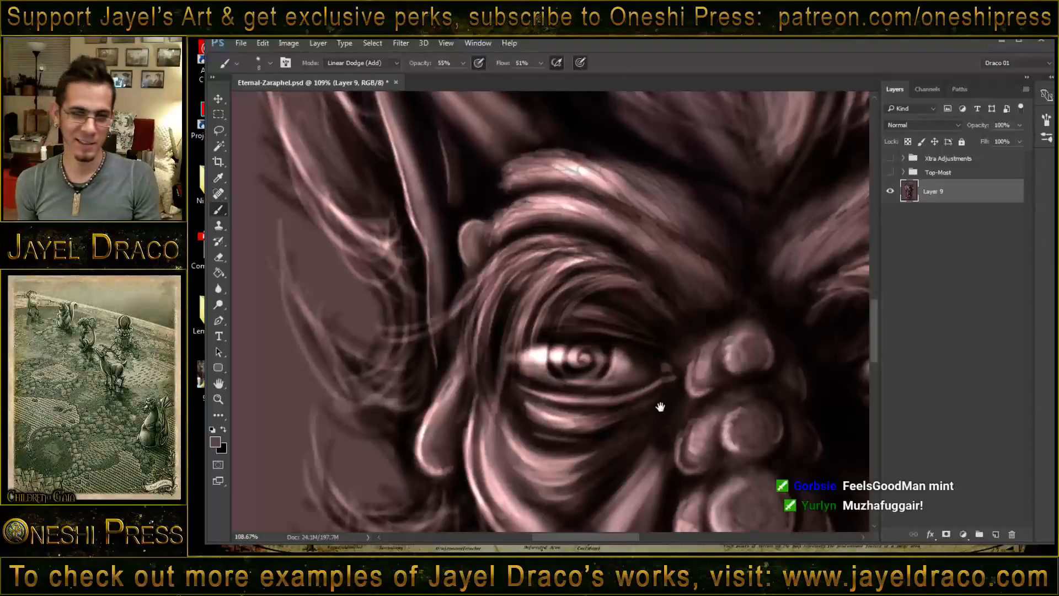
pyautogui.moveTo(660, 407); pyautogui.dragTo(648, 324)
pyautogui.moveTo(670, 370)
pyautogui.mouseDown()
pyautogui.moveTo(684, 350)
pyautogui.moveTo(694, 381)
pyautogui.mouseUp()
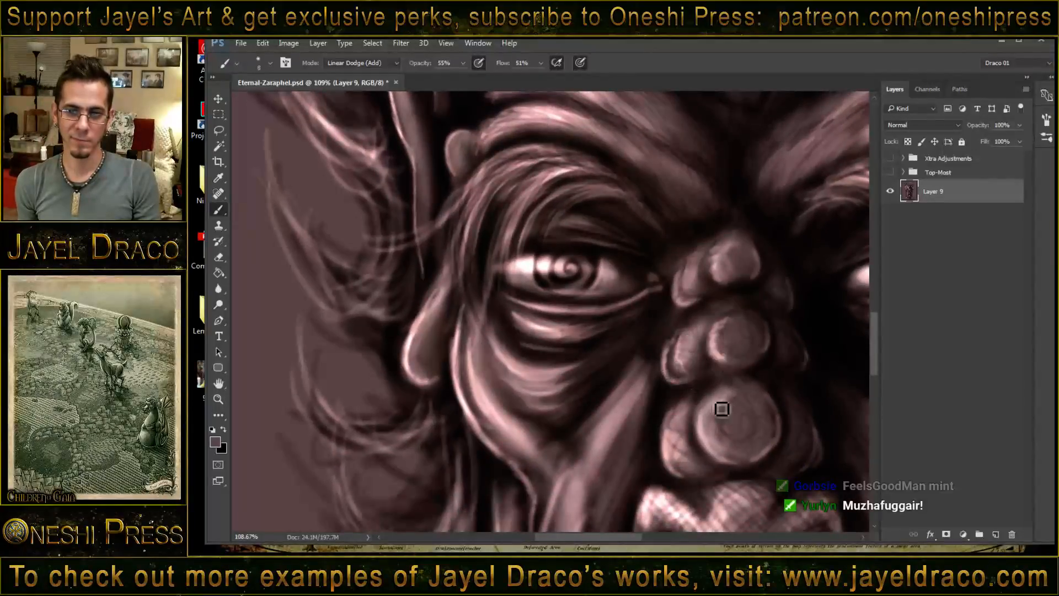
# - Brighten the scaly nose tip and the nostril wing on the image's left with fine highlights
pyautogui.moveTo(705, 443)
pyautogui.mouseDown()
pyautogui.moveTo(673, 430)
pyautogui.moveTo(676, 468)
pyautogui.moveTo(683, 439)
pyautogui.moveTo(621, 307)
pyautogui.moveTo(609, 308)
pyautogui.mouseUp()
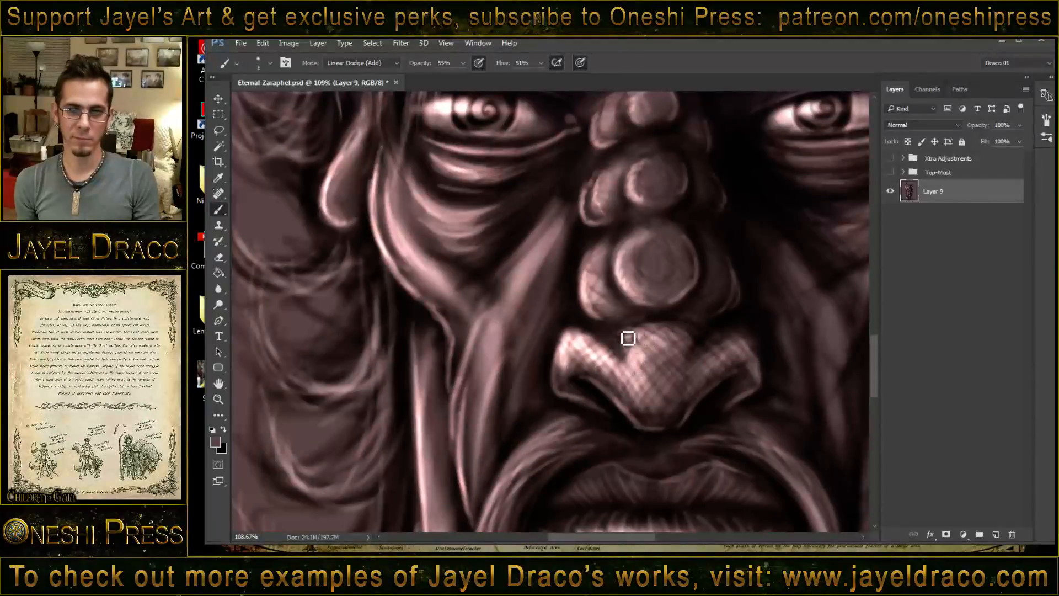
pyautogui.moveTo(628, 346)
pyautogui.mouseDown()
pyautogui.moveTo(648, 334)
pyautogui.moveTo(626, 343)
pyautogui.moveTo(634, 381)
pyautogui.mouseUp()
pyautogui.moveTo(584, 343); pyautogui.dragTo(644, 398)
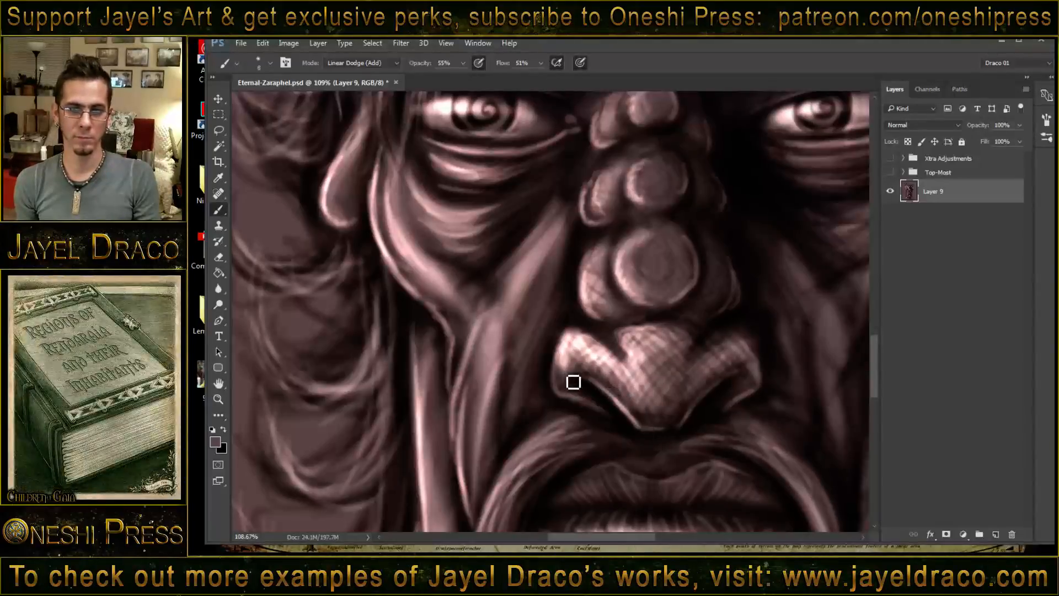
pyautogui.moveTo(571, 348); pyautogui.dragTo(564, 364)
# - Paint fine bright hairs along the upper curve of the moustache strand on the image's left
pyautogui.moveTo(614, 419)
pyautogui.mouseDown()
pyautogui.moveTo(575, 306)
pyautogui.moveTo(632, 341)
pyautogui.moveTo(715, 354)
pyautogui.mouseUp()
pyautogui.moveTo(676, 474); pyautogui.dragTo(696, 488)
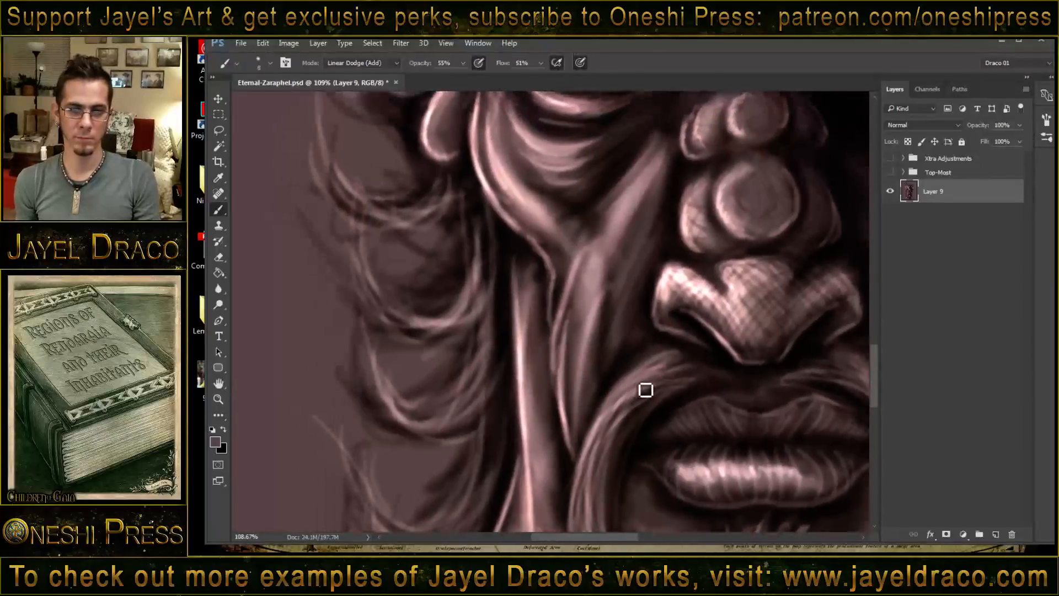
pyautogui.moveTo(671, 367)
pyautogui.mouseDown()
pyautogui.moveTo(628, 392)
pyautogui.moveTo(636, 404)
pyautogui.moveTo(597, 452)
pyautogui.mouseUp()
pyautogui.moveTo(635, 396); pyautogui.dragTo(600, 431)
pyautogui.moveTo(651, 371); pyautogui.dragTo(596, 449)
pyautogui.moveTo(610, 411); pyautogui.dragTo(596, 439)
pyautogui.moveTo(649, 384)
pyautogui.mouseDown()
pyautogui.moveTo(590, 477)
pyautogui.moveTo(595, 529)
pyautogui.moveTo(590, 462)
pyautogui.moveTo(605, 442)
pyautogui.moveTo(599, 491)
pyautogui.mouseUp()
# - Extend the bright hairs down the lower length of the image-left moustache strand beside the chin
pyautogui.moveTo(609, 486)
pyautogui.mouseDown()
pyautogui.moveTo(555, 284)
pyautogui.moveTo(553, 394)
pyautogui.mouseUp()
pyautogui.moveTo(535, 258); pyautogui.dragTo(572, 424)
pyautogui.moveTo(533, 307); pyautogui.dragTo(587, 442)
pyautogui.moveTo(539, 372); pyautogui.dragTo(610, 473)
pyautogui.moveTo(529, 297); pyautogui.dragTo(601, 471)
pyautogui.moveTo(546, 395); pyautogui.dragTo(643, 491)
# - Paint bright hairs along the central chin tuft and the trailing end of the image-left moustache strand
pyautogui.moveTo(587, 367); pyautogui.dragTo(515, 255)
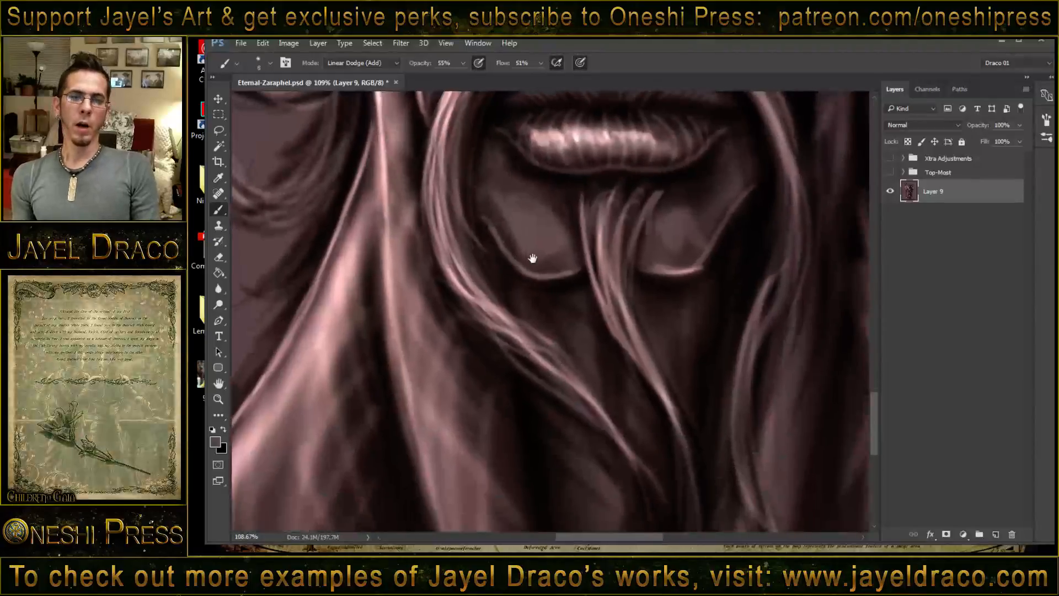
pyautogui.moveTo(595, 215); pyautogui.dragTo(619, 333)
pyautogui.moveTo(578, 196)
pyautogui.mouseDown()
pyautogui.moveTo(641, 340)
pyautogui.moveTo(604, 228)
pyautogui.moveTo(637, 351)
pyautogui.moveTo(619, 259)
pyautogui.moveTo(616, 309)
pyautogui.moveTo(671, 408)
pyautogui.mouseUp()
pyautogui.moveTo(622, 303); pyautogui.dragTo(692, 455)
pyautogui.moveTo(626, 337); pyautogui.dragTo(686, 481)
pyautogui.moveTo(440, 232); pyautogui.dragTo(580, 394)
pyautogui.moveTo(519, 345); pyautogui.dragTo(657, 465)
# - Highlight the hanging lower end of the moustache strand on the image's right
pyautogui.moveTo(707, 372); pyautogui.dragTo(629, 312)
pyautogui.moveTo(693, 219)
pyautogui.mouseDown()
pyautogui.moveTo(654, 340)
pyautogui.moveTo(681, 436)
pyautogui.mouseUp()
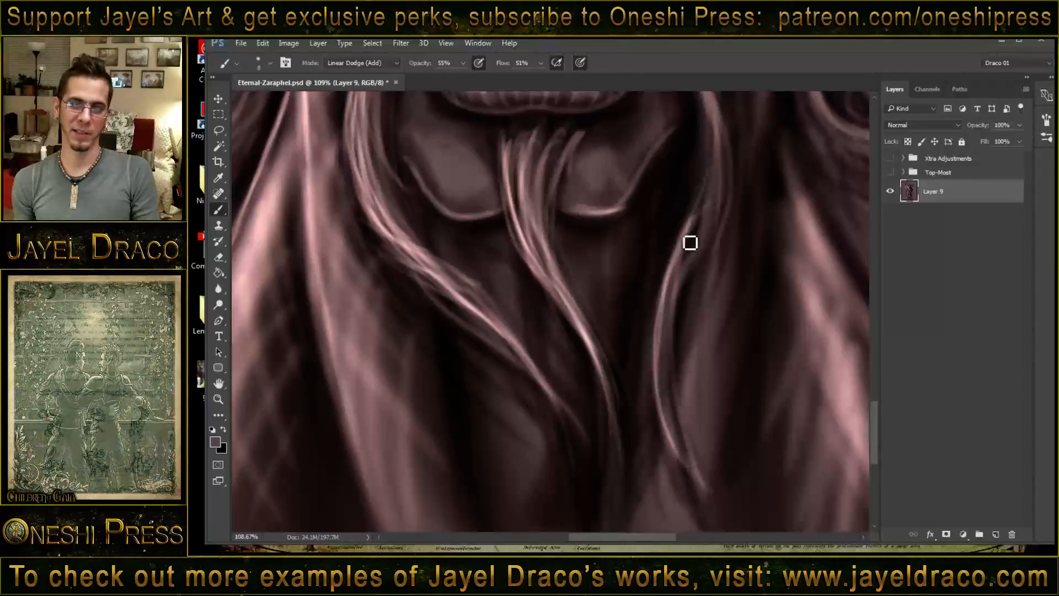
pyautogui.moveTo(690, 243); pyautogui.dragTo(710, 467)
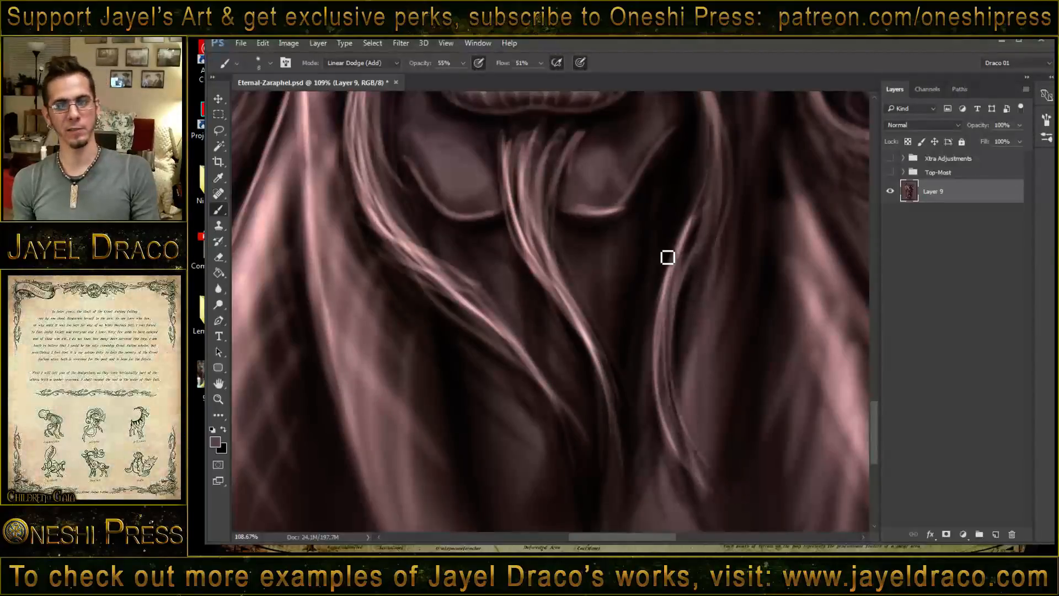
pyautogui.moveTo(706, 212); pyautogui.dragTo(664, 395)
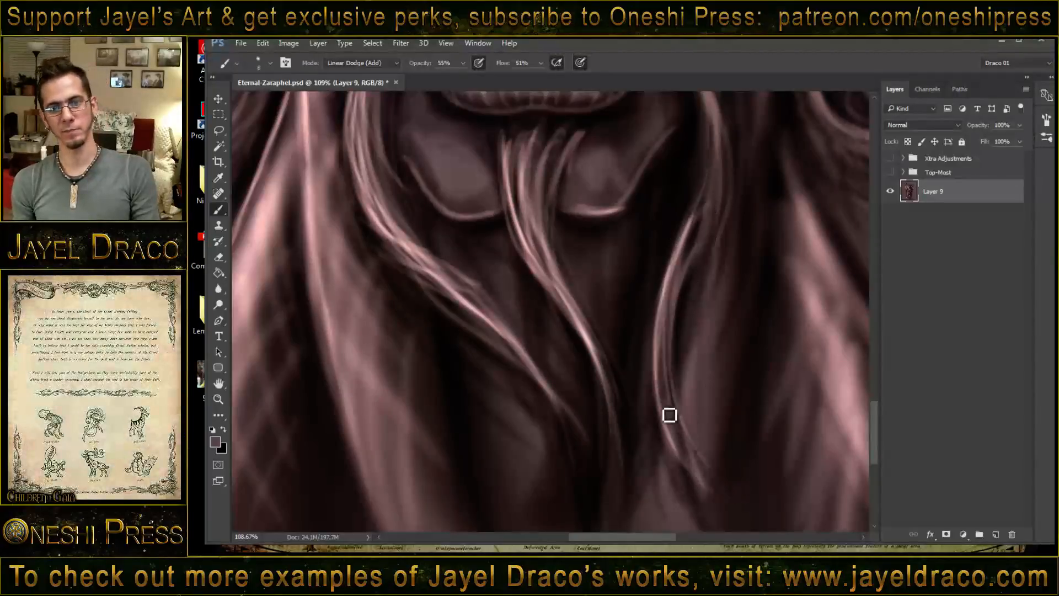
# - Paint bright hairs along the upper curve of the image-right moustache strand, from under the nose past the mouth corner
pyautogui.moveTo(694, 227); pyautogui.dragTo(635, 374)
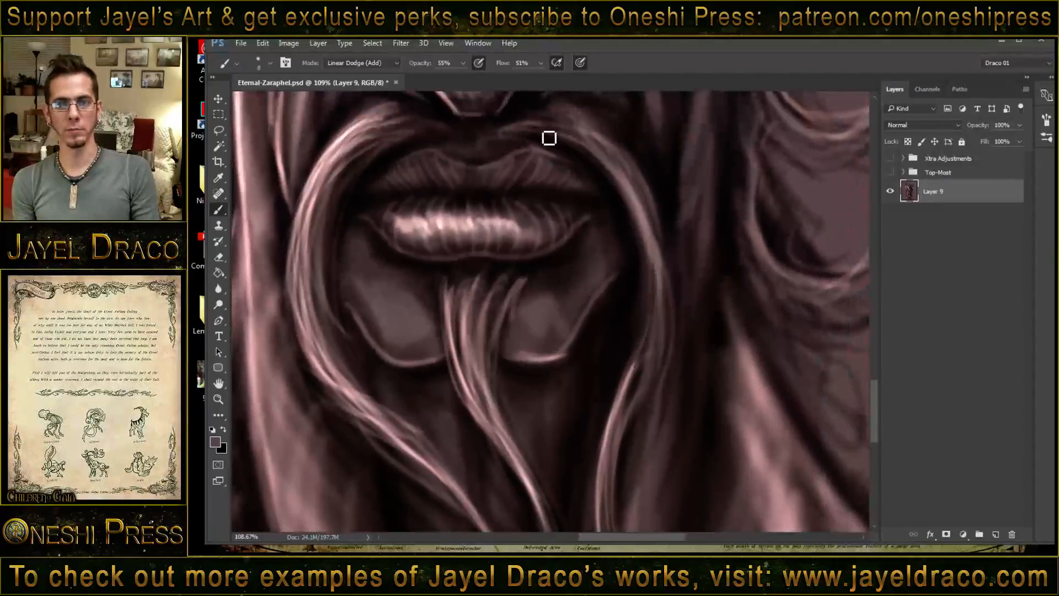
pyautogui.moveTo(611, 161); pyautogui.dragTo(650, 281)
pyautogui.moveTo(598, 135); pyautogui.dragTo(666, 295)
pyautogui.moveTo(614, 176); pyautogui.dragTo(651, 365)
pyautogui.moveTo(622, 197); pyautogui.dragTo(633, 360)
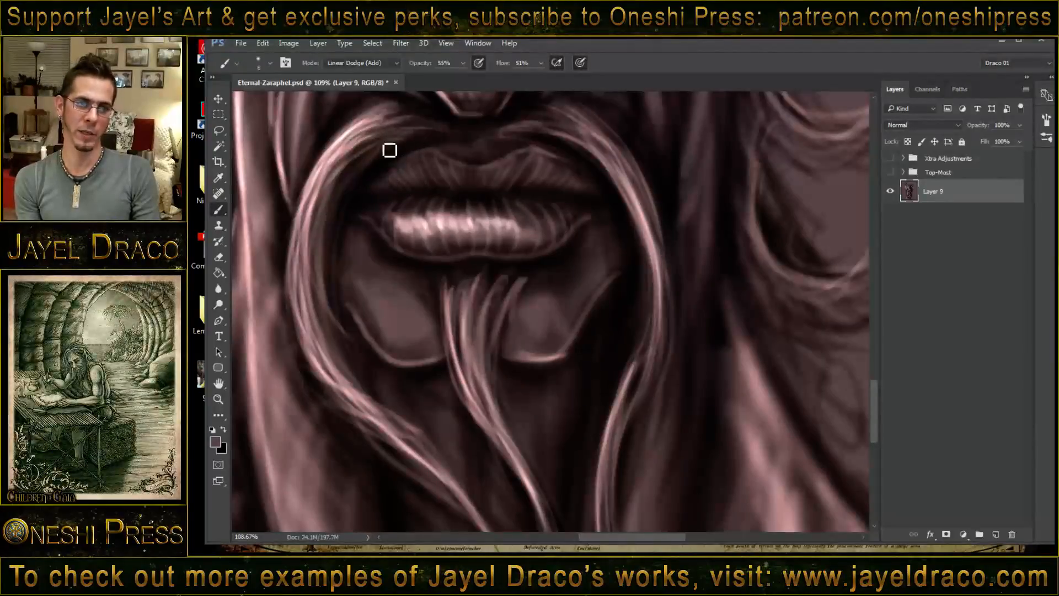
# - Add more bright hairs to the image-left moustache strand where it curves around the mouth and chin
pyautogui.moveTo(348, 160); pyautogui.dragTo(331, 345)
pyautogui.moveTo(320, 234)
pyautogui.mouseDown()
pyautogui.moveTo(308, 281)
pyautogui.moveTo(372, 382)
pyautogui.mouseUp()
pyautogui.moveTo(312, 323)
pyautogui.mouseDown()
pyautogui.moveTo(384, 425)
pyautogui.moveTo(411, 433)
pyautogui.mouseUp()
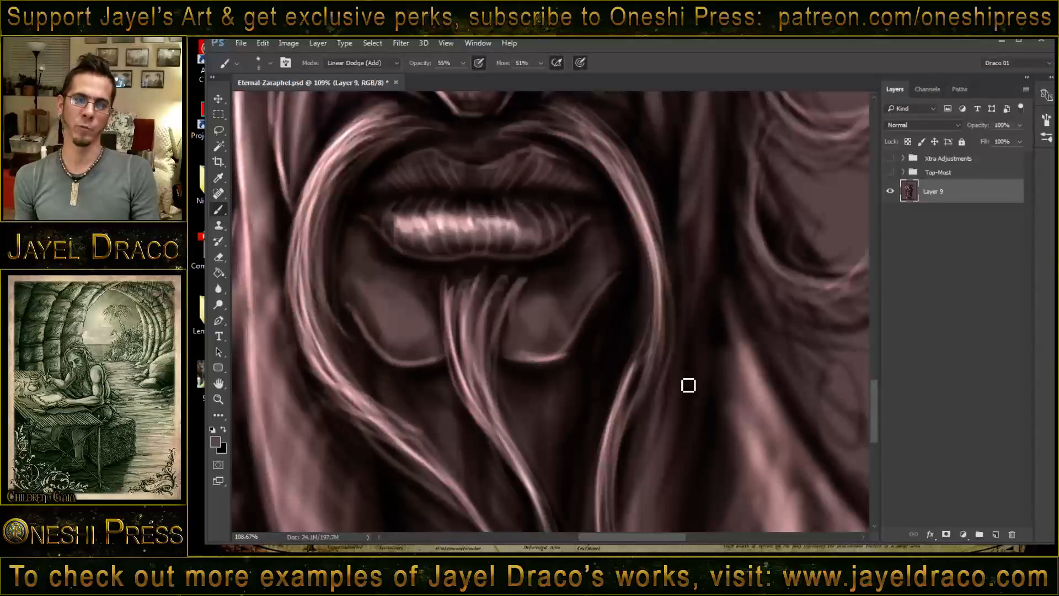
# - Paint fine bright hairs into the roots of the chin tuft below the lower lip
pyautogui.moveTo(523, 279); pyautogui.dragTo(492, 348)
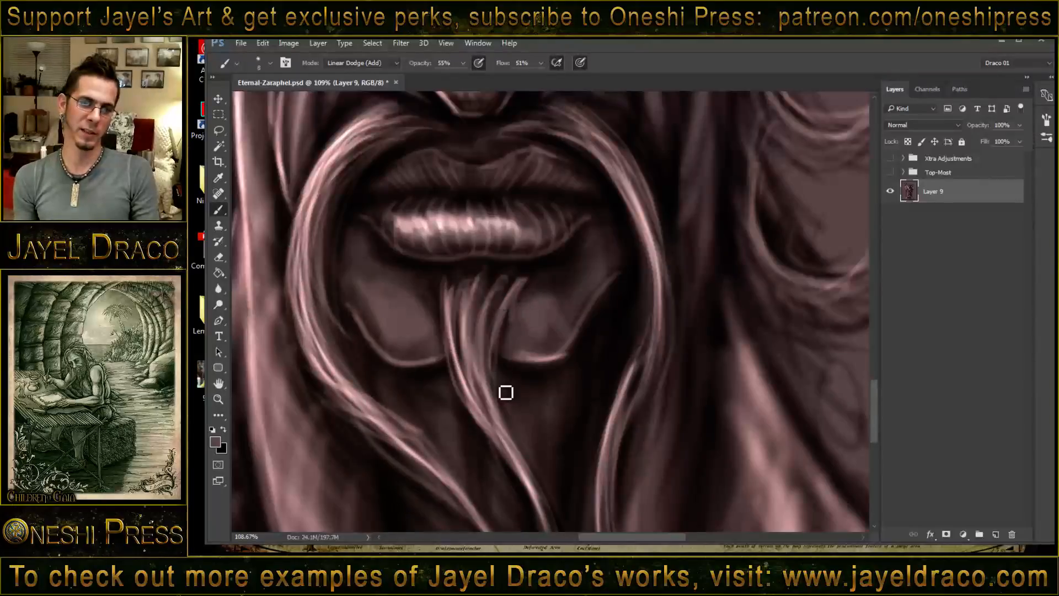
pyautogui.moveTo(445, 284)
pyautogui.mouseDown()
pyautogui.moveTo(473, 380)
pyautogui.moveTo(466, 375)
pyautogui.mouseUp()
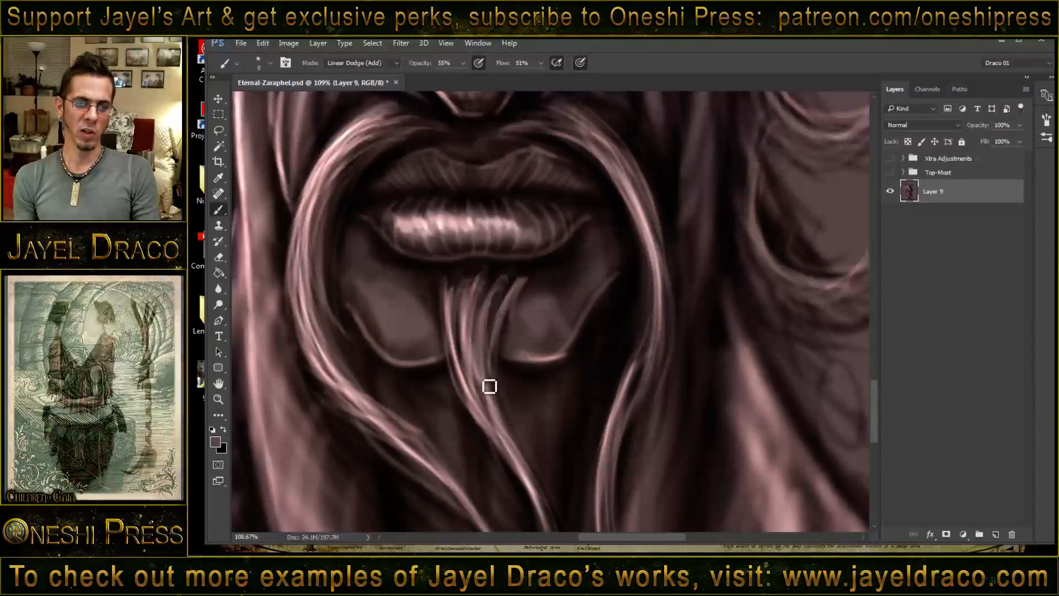
pyautogui.moveTo(437, 276); pyautogui.dragTo(464, 375)
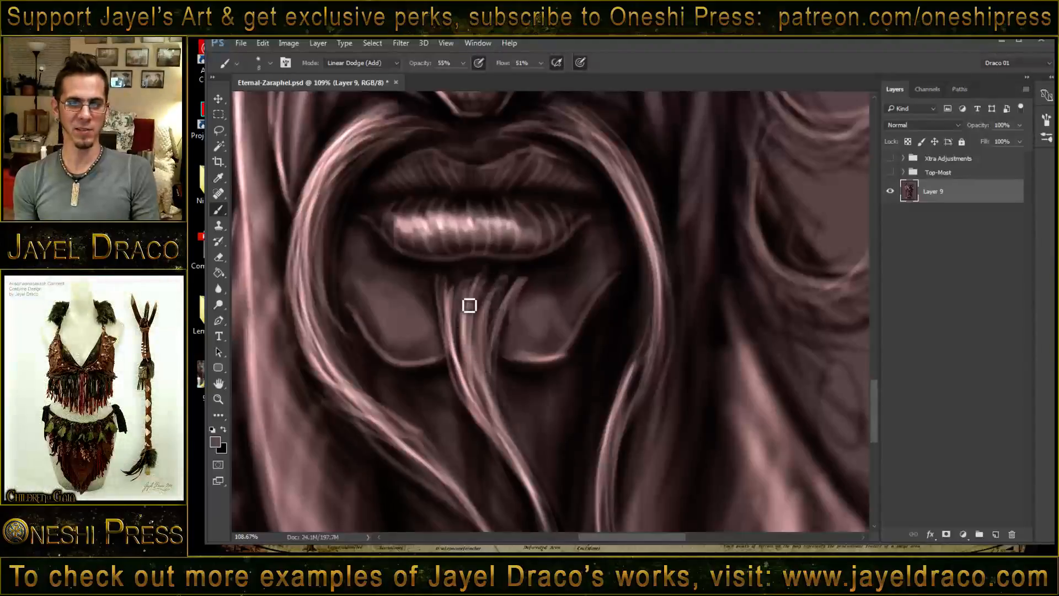
pyautogui.moveTo(474, 278); pyautogui.dragTo(505, 425)
# - Highlight the outer edge of the cheek fold below the eye on the image's right
pyautogui.moveTo(494, 267); pyautogui.dragTo(516, 366)
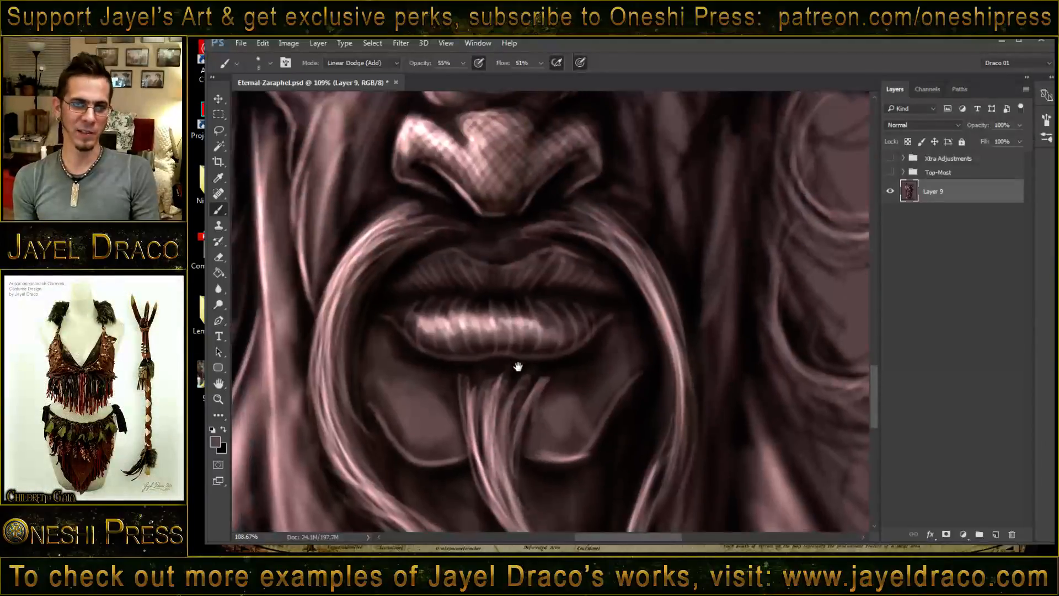
pyautogui.moveTo(551, 272); pyautogui.dragTo(570, 421)
pyautogui.moveTo(599, 307); pyautogui.dragTo(590, 337)
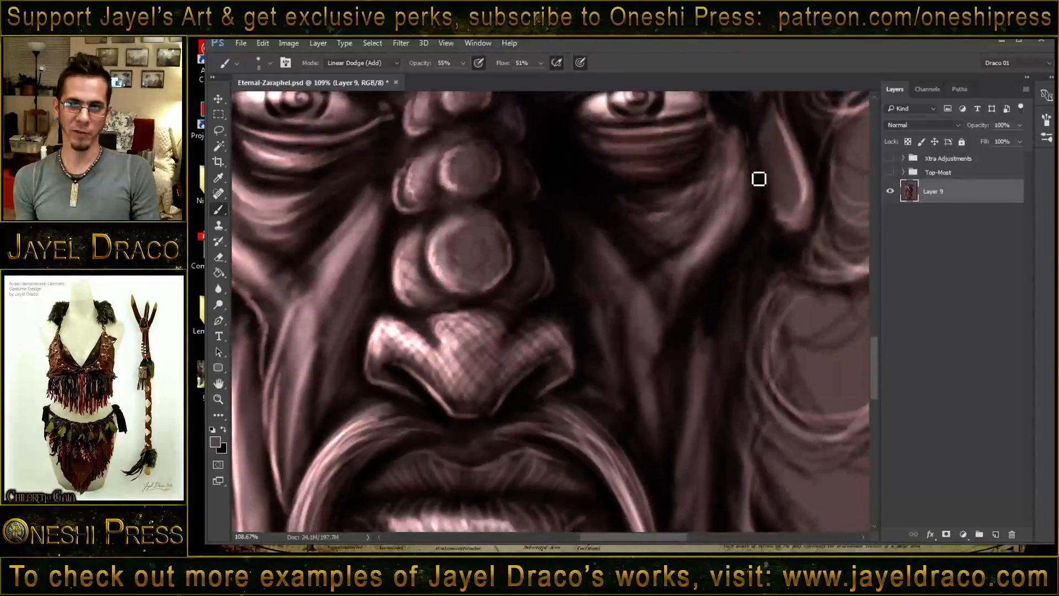
pyautogui.moveTo(759, 163); pyautogui.dragTo(753, 217)
pyautogui.moveTo(753, 146)
pyautogui.mouseDown()
pyautogui.moveTo(749, 227)
pyautogui.moveTo(709, 284)
pyautogui.mouseUp()
pyautogui.moveTo(755, 190); pyautogui.dragTo(728, 262)
pyautogui.moveTo(752, 216); pyautogui.dragTo(709, 282)
# - Add thin highlights down the lower cheek creases and along the earlobe on the image's right
pyautogui.moveTo(710, 349); pyautogui.dragTo(695, 256)
pyautogui.moveTo(738, 215)
pyautogui.mouseDown()
pyautogui.moveTo(704, 309)
pyautogui.moveTo(697, 376)
pyautogui.mouseUp()
pyautogui.moveTo(697, 262); pyautogui.dragTo(688, 458)
pyautogui.moveTo(654, 421); pyautogui.dragTo(626, 258)
pyautogui.moveTo(678, 218); pyautogui.dragTo(628, 519)
pyautogui.moveTo(709, 108)
pyautogui.mouseDown()
pyautogui.moveTo(687, 253)
pyautogui.moveTo(688, 232)
pyautogui.mouseUp()
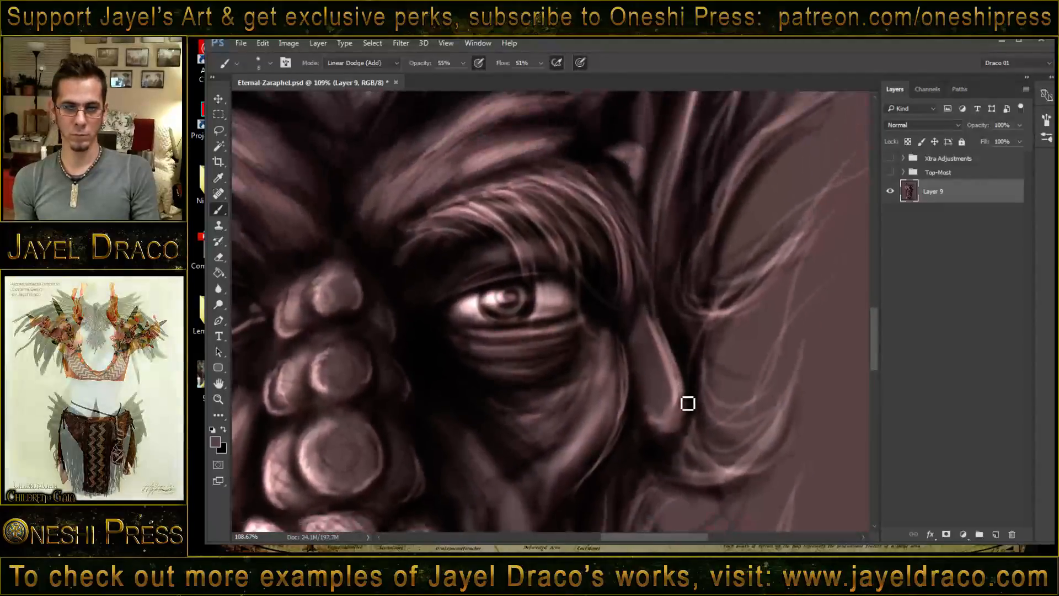
# - Paint a thin bright highlight along the outer edge and tip of the smooth horn on the image's right
pyautogui.moveTo(666, 215); pyautogui.dragTo(635, 478)
pyautogui.moveTo(682, 245); pyautogui.dragTo(654, 331)
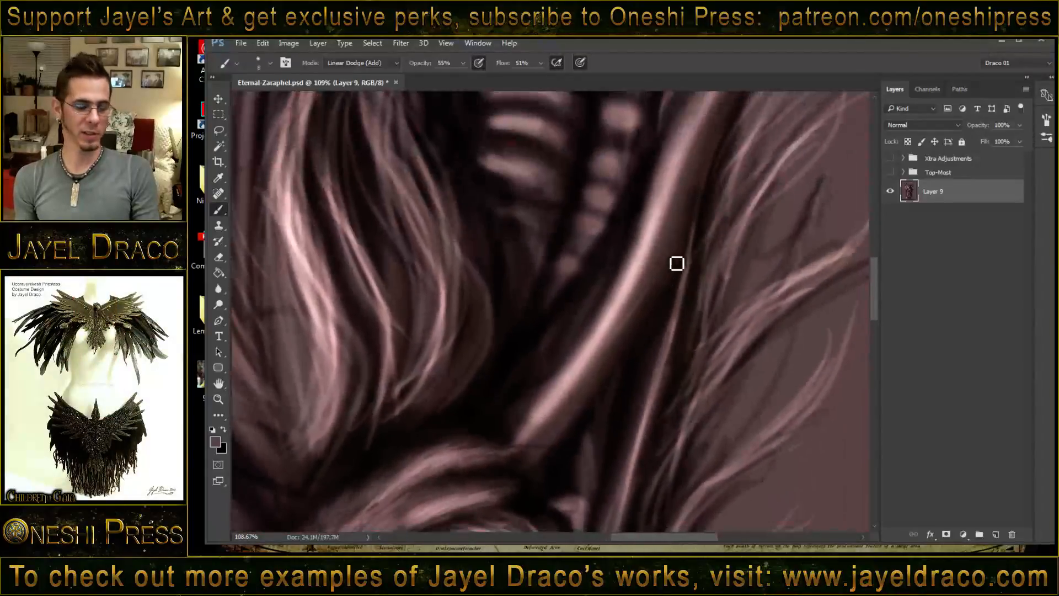
pyautogui.press('z')
pyautogui.moveTo(669, 289); pyautogui.dragTo(648, 284)
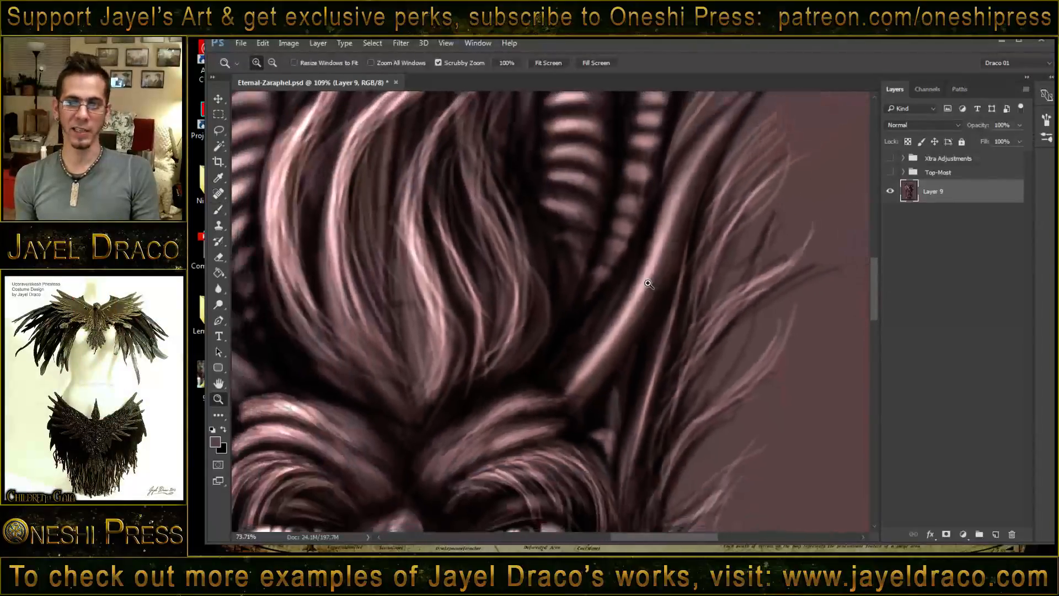
pyautogui.press('b')
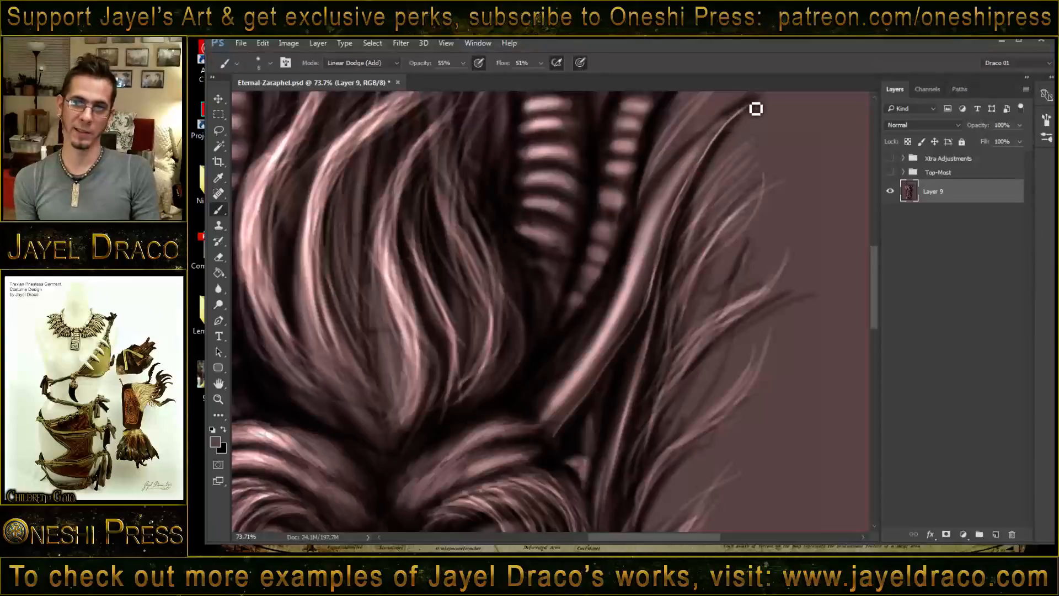
pyautogui.moveTo(747, 106); pyautogui.dragTo(697, 149)
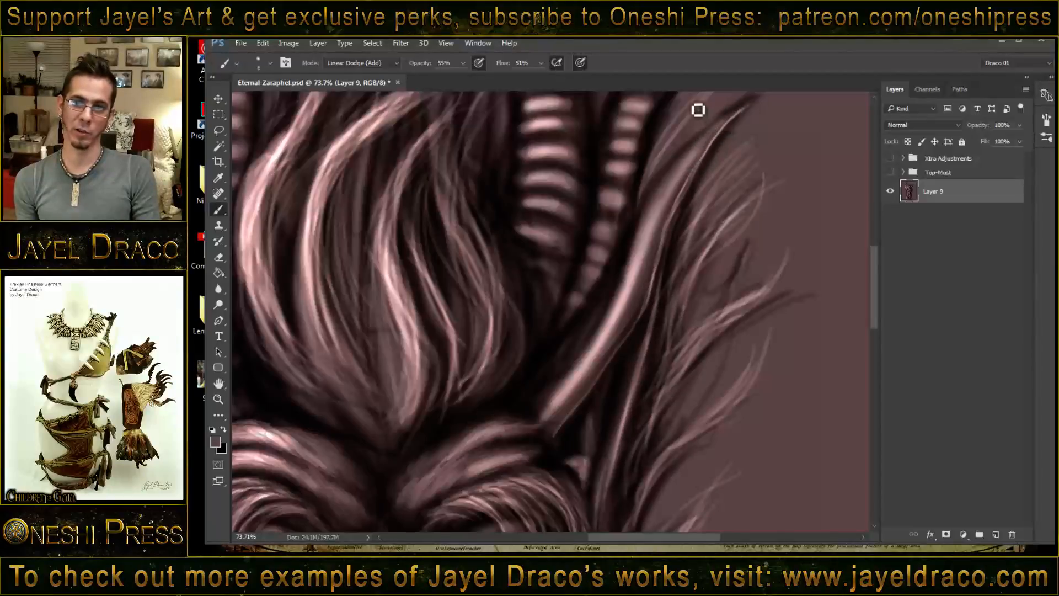
pyautogui.moveTo(746, 106); pyautogui.dragTo(732, 118)
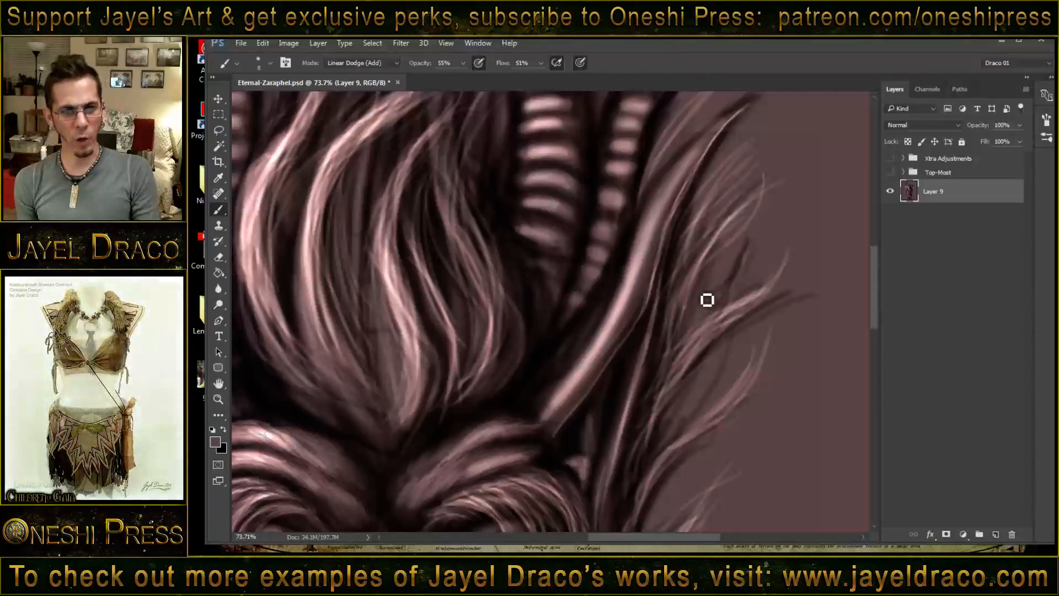
# - Highlight the inner edge and central ridge of the image-right smooth horn, from near its tip toward its base
pyautogui.moveTo(676, 253)
pyautogui.mouseDown()
pyautogui.moveTo(679, 208)
pyautogui.moveTo(683, 286)
pyautogui.moveTo(706, 214)
pyautogui.mouseUp()
pyautogui.moveTo(749, 184)
pyautogui.mouseDown()
pyautogui.moveTo(687, 232)
pyautogui.moveTo(763, 172)
pyautogui.moveTo(686, 234)
pyautogui.mouseUp()
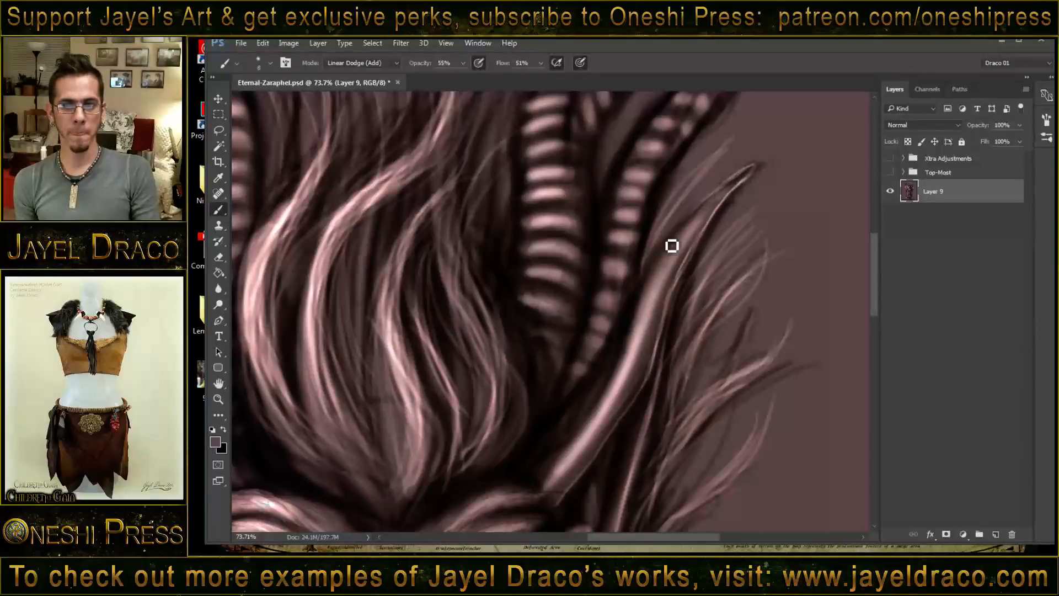
pyautogui.moveTo(734, 191); pyautogui.dragTo(679, 241)
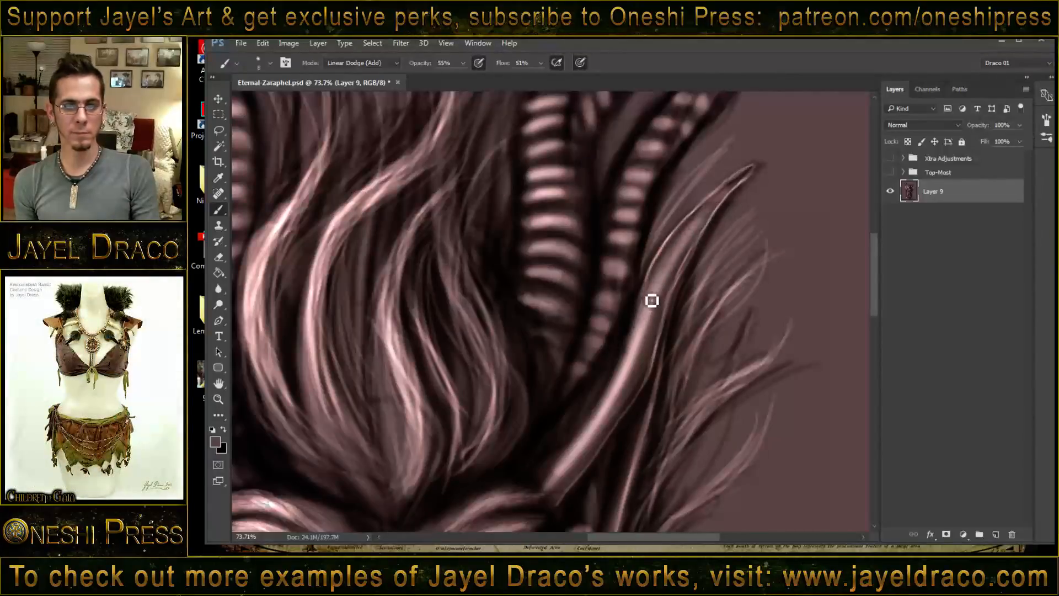
pyautogui.moveTo(651, 301); pyautogui.dragTo(613, 370)
pyautogui.moveTo(628, 330); pyautogui.dragTo(595, 392)
# - Paint curled rim highlights around the hair-side ends of the lower ridges on the large ribbed horn at the image's right
pyautogui.scroll(3, 582, 326)
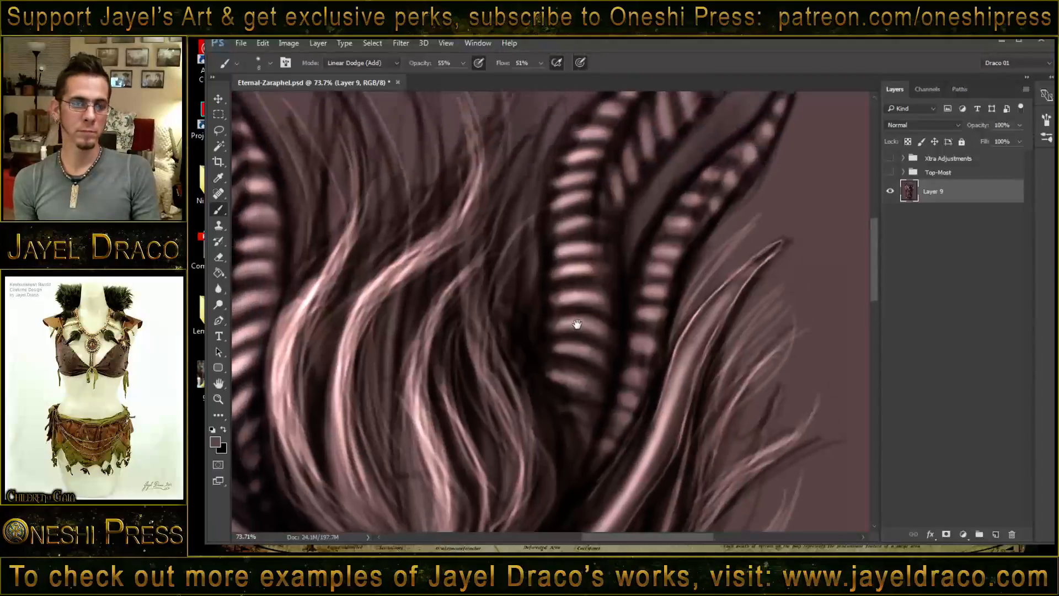
pyautogui.moveTo(554, 251)
pyautogui.mouseDown()
pyautogui.moveTo(564, 272)
pyautogui.moveTo(553, 278)
pyautogui.moveTo(552, 356)
pyautogui.mouseUp()
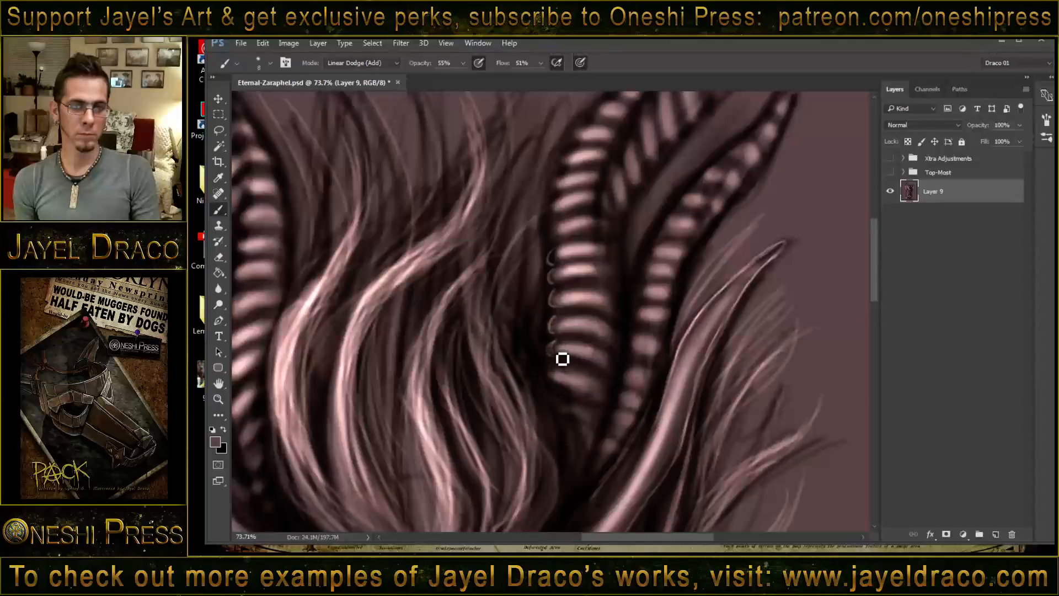
pyautogui.moveTo(555, 221)
pyautogui.mouseDown()
pyautogui.moveTo(559, 247)
pyautogui.moveTo(560, 209)
pyautogui.moveTo(559, 238)
pyautogui.moveTo(599, 223)
pyautogui.moveTo(561, 230)
pyautogui.moveTo(594, 220)
pyautogui.moveTo(564, 212)
pyautogui.moveTo(602, 198)
pyautogui.mouseUp()
pyautogui.moveTo(561, 260); pyautogui.dragTo(601, 249)
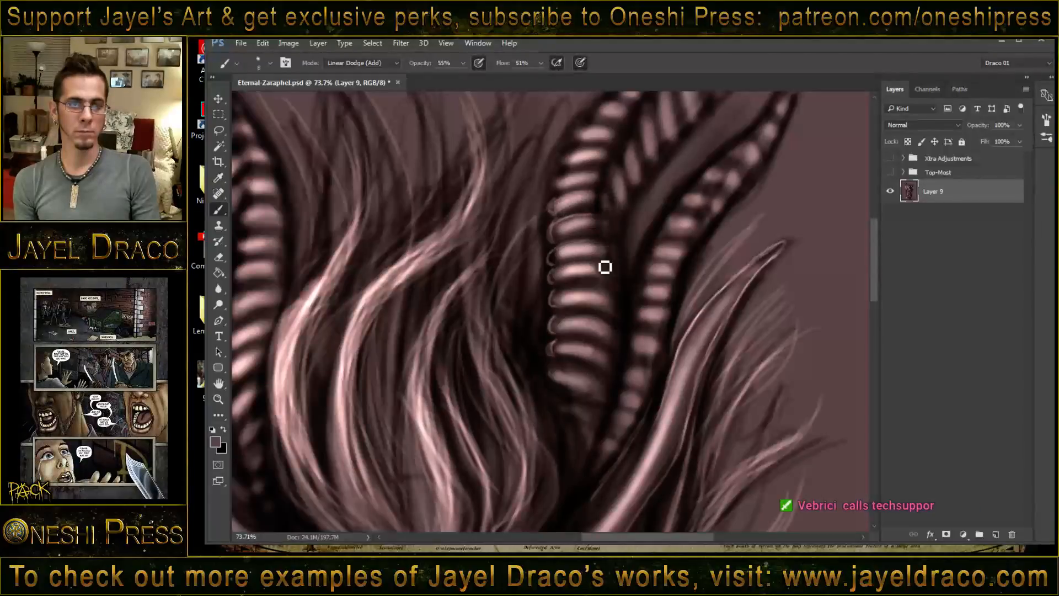
pyautogui.moveTo(558, 284); pyautogui.dragTo(606, 270)
pyautogui.moveTo(558, 303); pyautogui.dragTo(611, 299)
pyautogui.moveTo(559, 327); pyautogui.dragTo(590, 324)
pyautogui.moveTo(556, 355); pyautogui.dragTo(591, 348)
# - Highlight the ridge edges along the bend of the image-right large ribbed horn, including the diagonal ridges on its outer face
pyautogui.moveTo(578, 243); pyautogui.dragTo(569, 304)
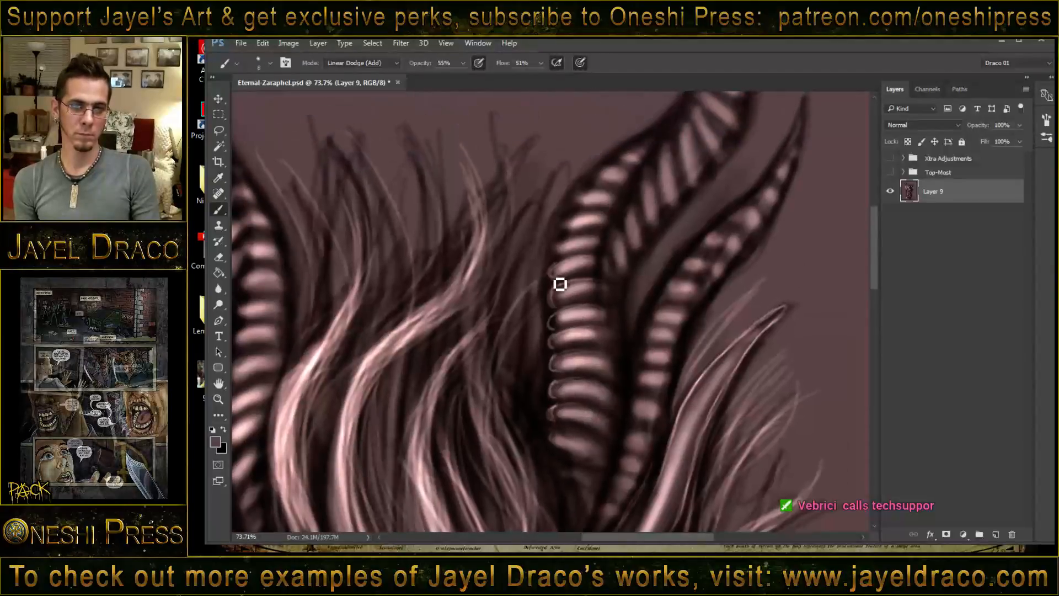
pyautogui.moveTo(559, 257)
pyautogui.mouseDown()
pyautogui.moveTo(600, 244)
pyautogui.moveTo(567, 240)
pyautogui.moveTo(607, 223)
pyautogui.moveTo(582, 213)
pyautogui.moveTo(602, 197)
pyautogui.moveTo(590, 207)
pyautogui.moveTo(625, 202)
pyautogui.moveTo(623, 186)
pyautogui.moveTo(601, 189)
pyautogui.moveTo(626, 179)
pyautogui.moveTo(602, 180)
pyautogui.moveTo(635, 167)
pyautogui.mouseUp()
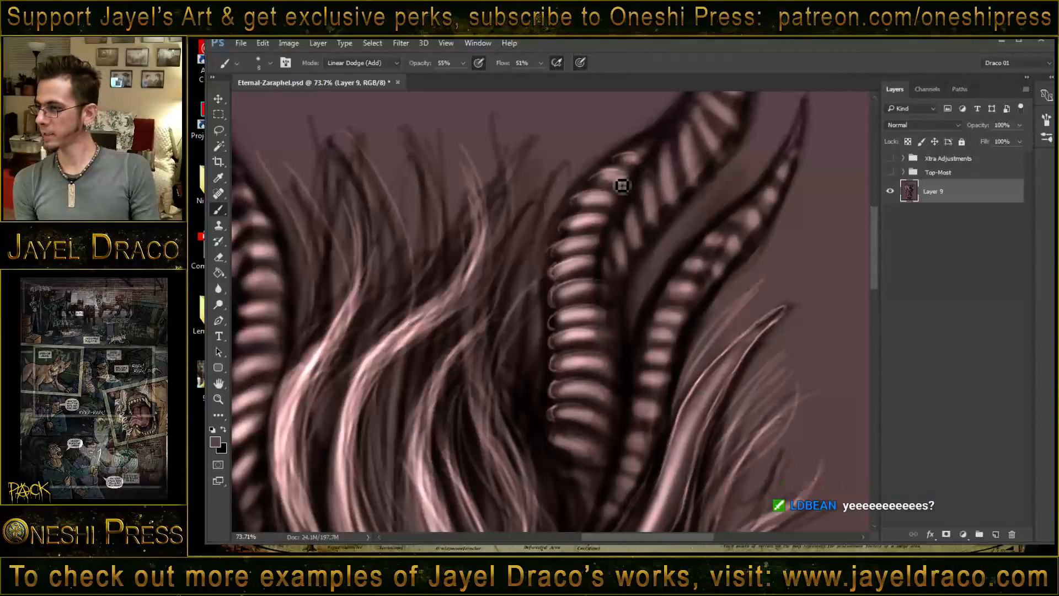
pyautogui.moveTo(603, 224); pyautogui.dragTo(589, 264)
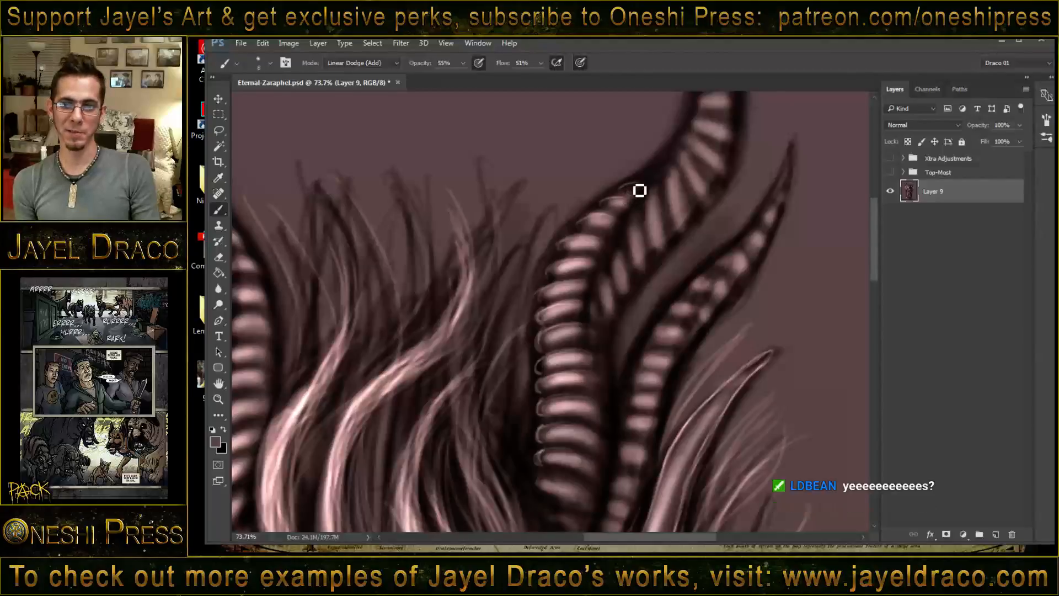
pyautogui.moveTo(601, 204)
pyautogui.mouseDown()
pyautogui.moveTo(584, 233)
pyautogui.moveTo(597, 223)
pyautogui.moveTo(589, 227)
pyautogui.moveTo(612, 234)
pyautogui.moveTo(564, 257)
pyautogui.moveTo(599, 245)
pyautogui.moveTo(576, 248)
pyautogui.moveTo(592, 261)
pyautogui.moveTo(554, 278)
pyautogui.moveTo(607, 267)
pyautogui.moveTo(543, 303)
pyautogui.moveTo(611, 277)
pyautogui.mouseUp()
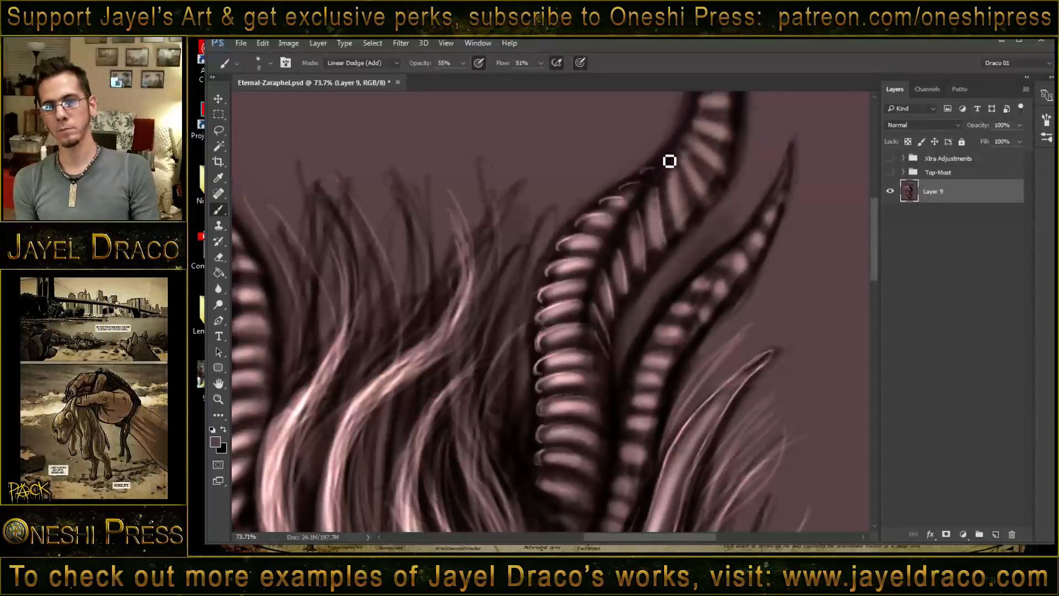
pyautogui.moveTo(686, 160)
pyautogui.mouseDown()
pyautogui.moveTo(710, 197)
pyautogui.moveTo(691, 220)
pyautogui.mouseUp()
# - Brighten the upper ridges of the image-right large ribbed horn from above the bend to the tip
pyautogui.moveTo(685, 156)
pyautogui.mouseDown()
pyautogui.moveTo(710, 196)
pyautogui.moveTo(668, 247)
pyautogui.mouseUp()
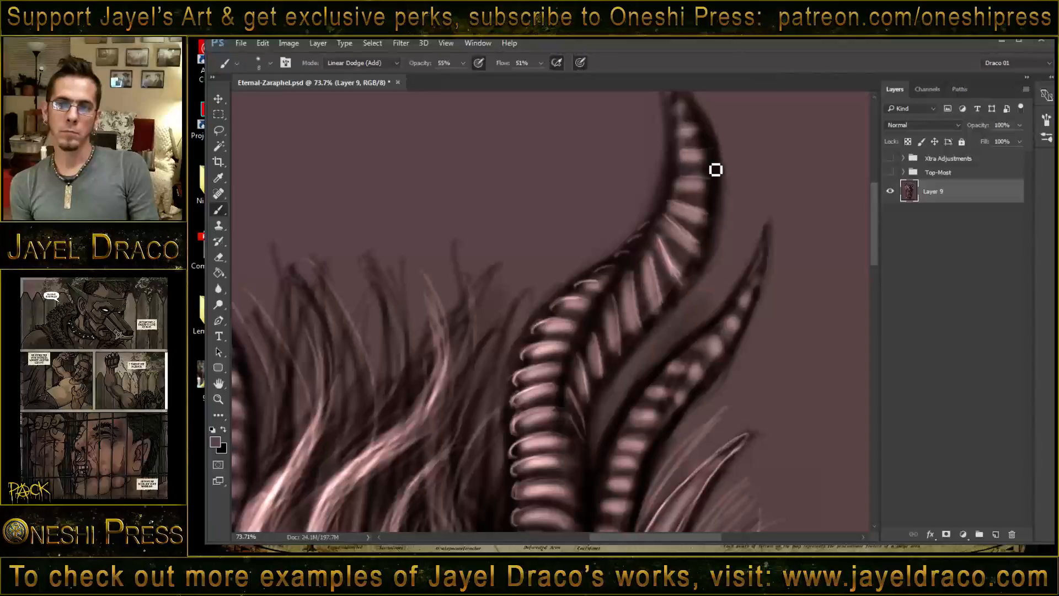
pyautogui.moveTo(662, 208); pyautogui.dragTo(708, 215)
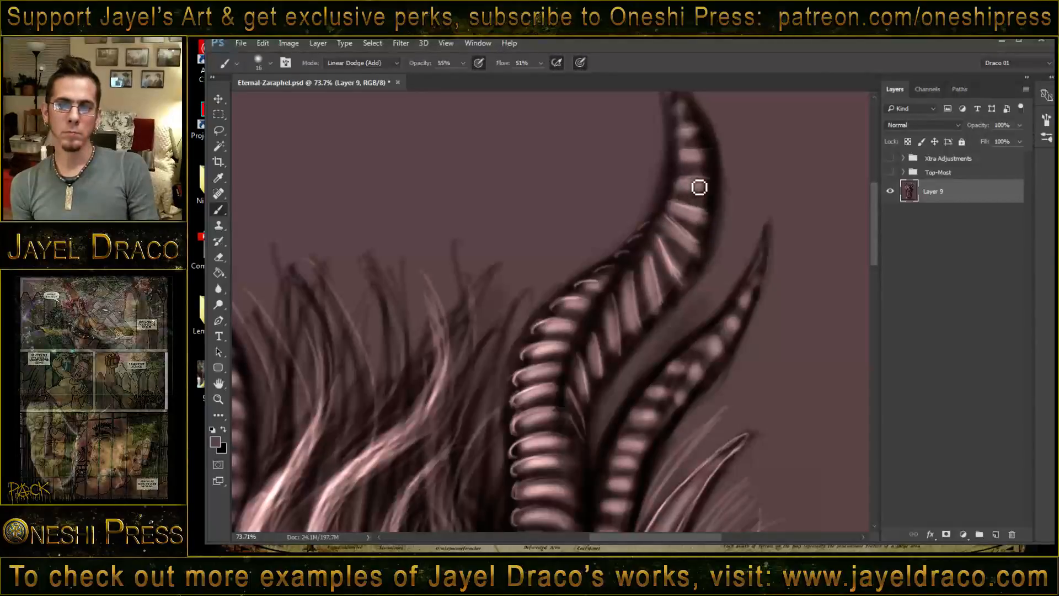
pyautogui.moveTo(687, 156)
pyautogui.mouseDown()
pyautogui.moveTo(718, 158)
pyautogui.moveTo(716, 172)
pyautogui.moveTo(714, 158)
pyautogui.mouseUp()
pyautogui.moveTo(709, 213); pyautogui.dragTo(717, 220)
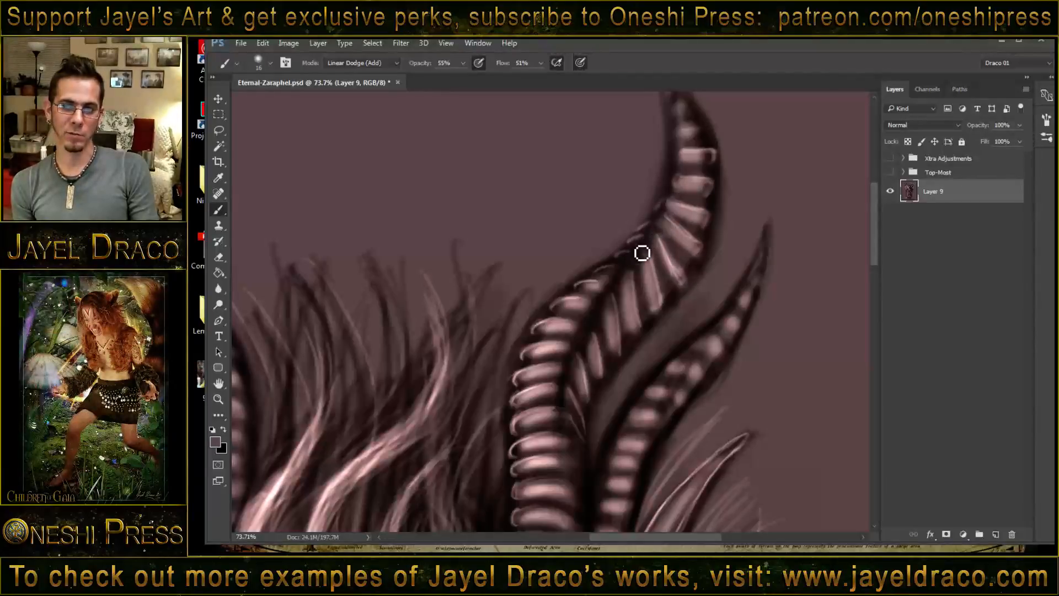
pyautogui.scroll(3, 662, 221)
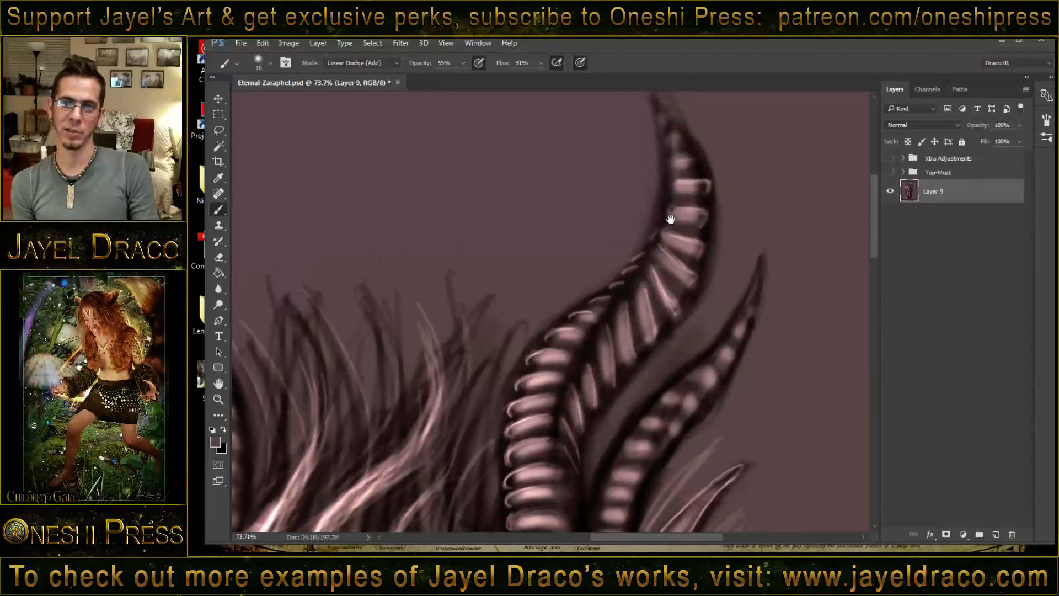
pyautogui.moveTo(683, 190); pyautogui.dragTo(682, 163)
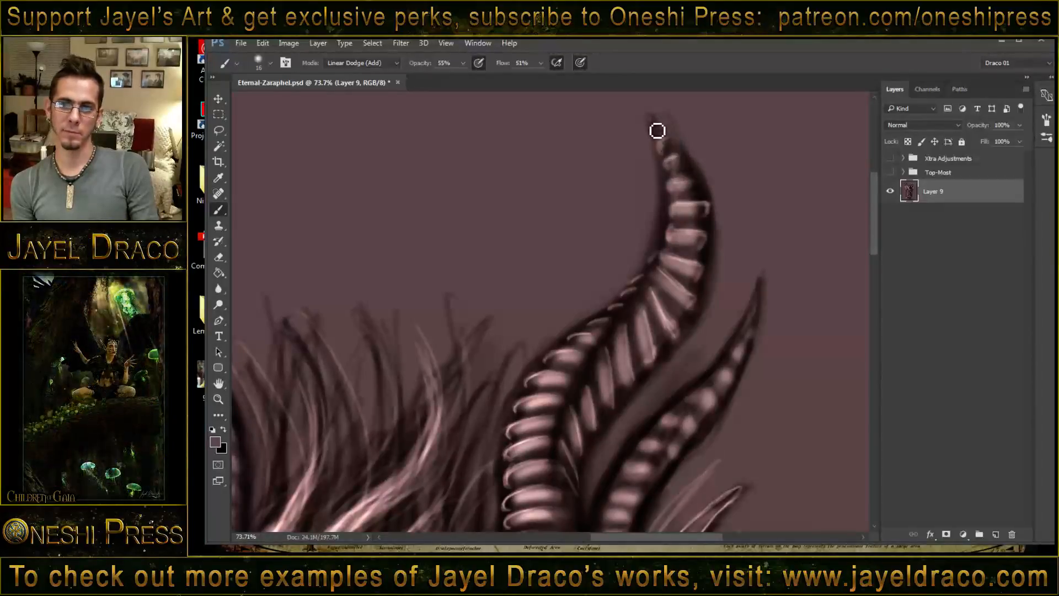
# - Paint highlights across the ridges of the smaller ribbed horn on the image's right, from its base toward its tip
pyautogui.moveTo(624, 351); pyautogui.dragTo(670, 241)
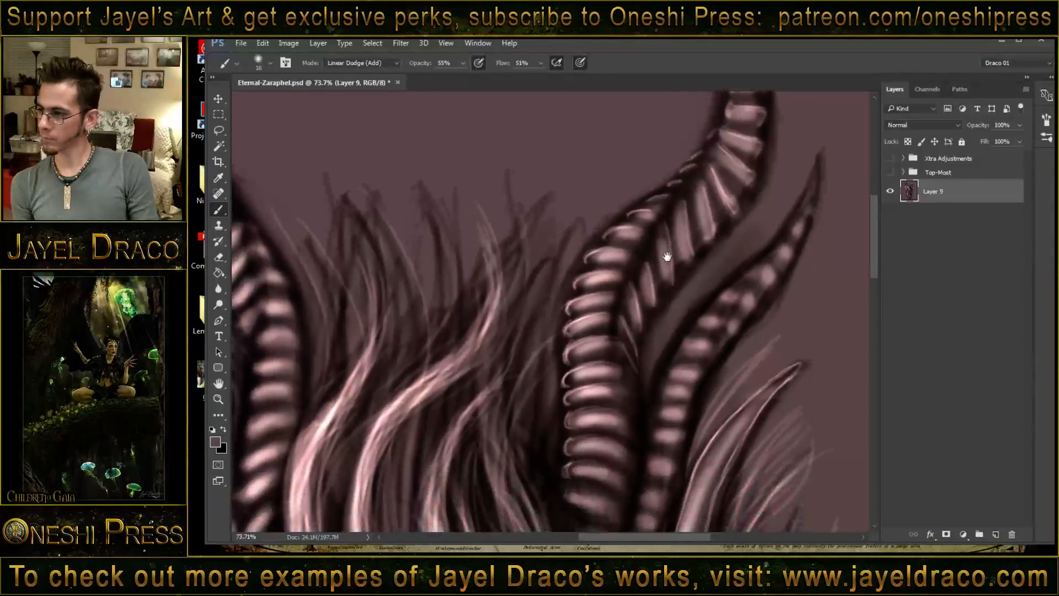
pyautogui.moveTo(672, 307); pyautogui.dragTo(562, 348)
pyautogui.moveTo(544, 386); pyautogui.dragTo(550, 377)
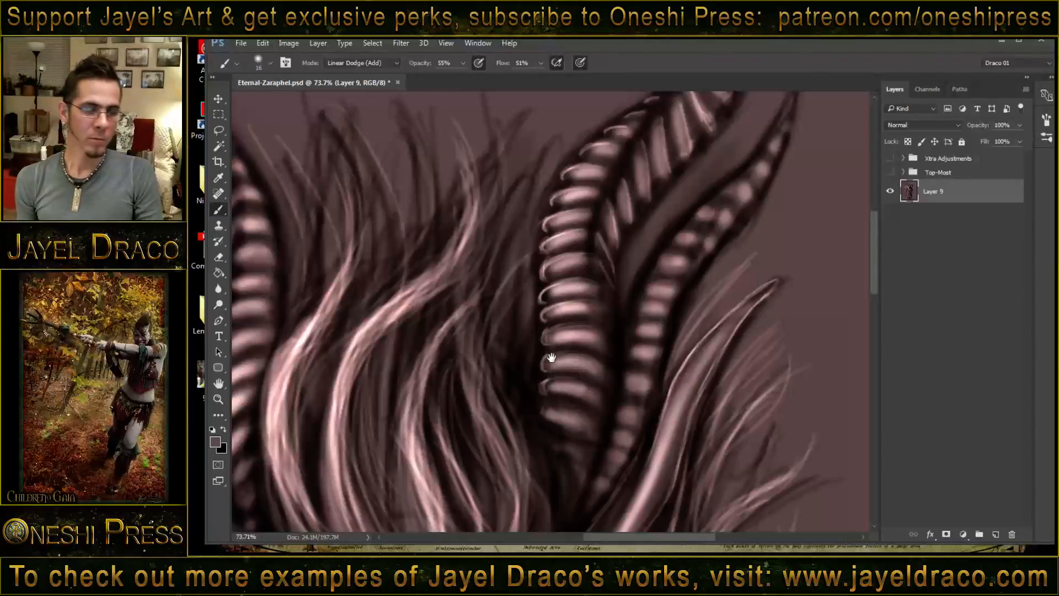
pyautogui.rightClick(525, 336)
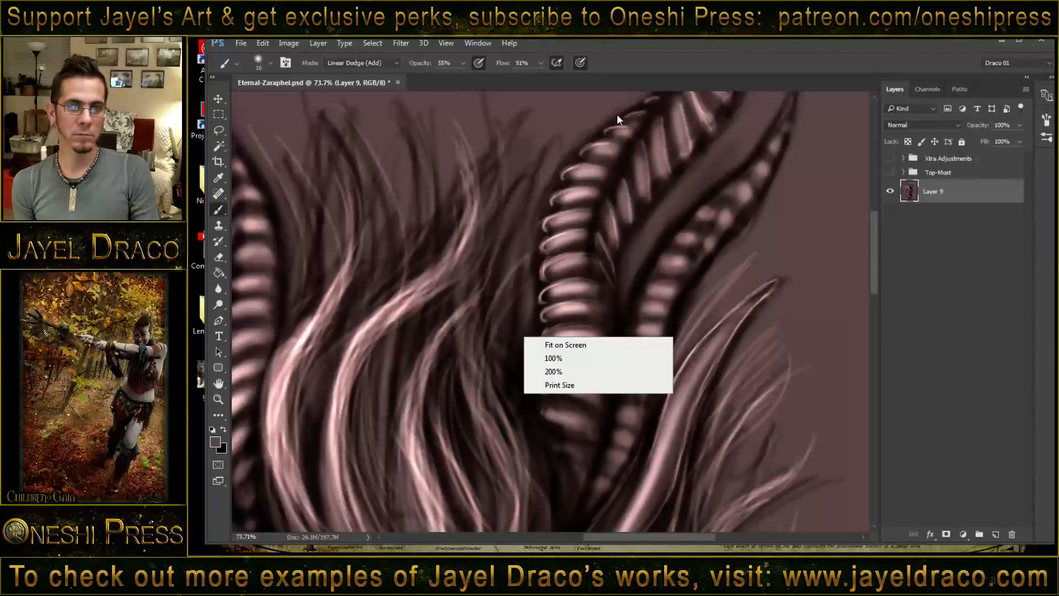
pyautogui.moveTo(655, 52); pyautogui.dragTo(653, 56)
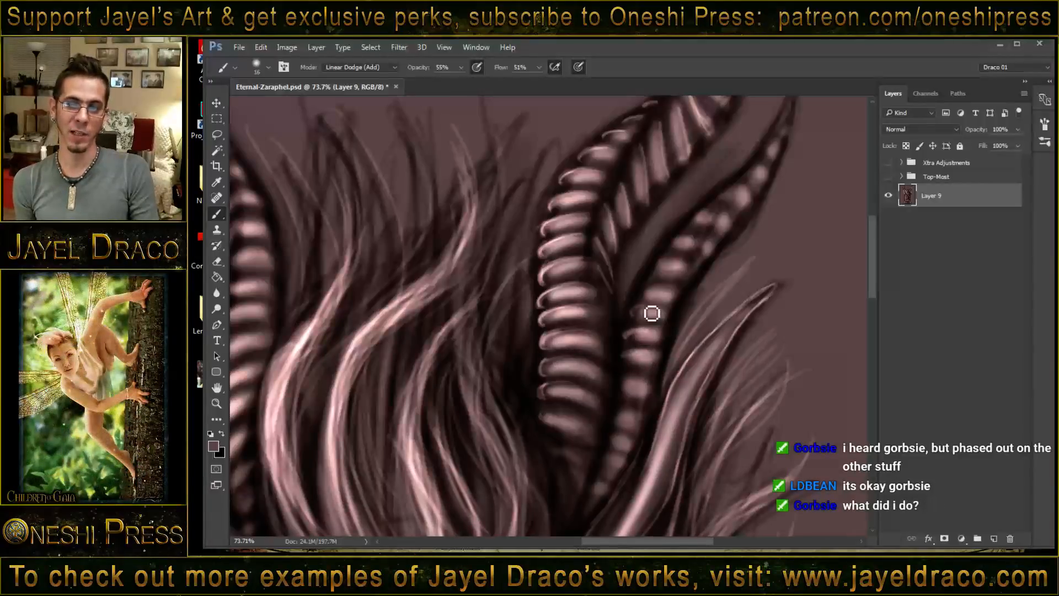
pyautogui.moveTo(659, 295)
pyautogui.mouseDown()
pyautogui.moveTo(682, 280)
pyautogui.moveTo(650, 281)
pyautogui.moveTo(683, 270)
pyautogui.moveTo(676, 250)
pyautogui.moveTo(667, 255)
pyautogui.moveTo(698, 243)
pyautogui.mouseUp()
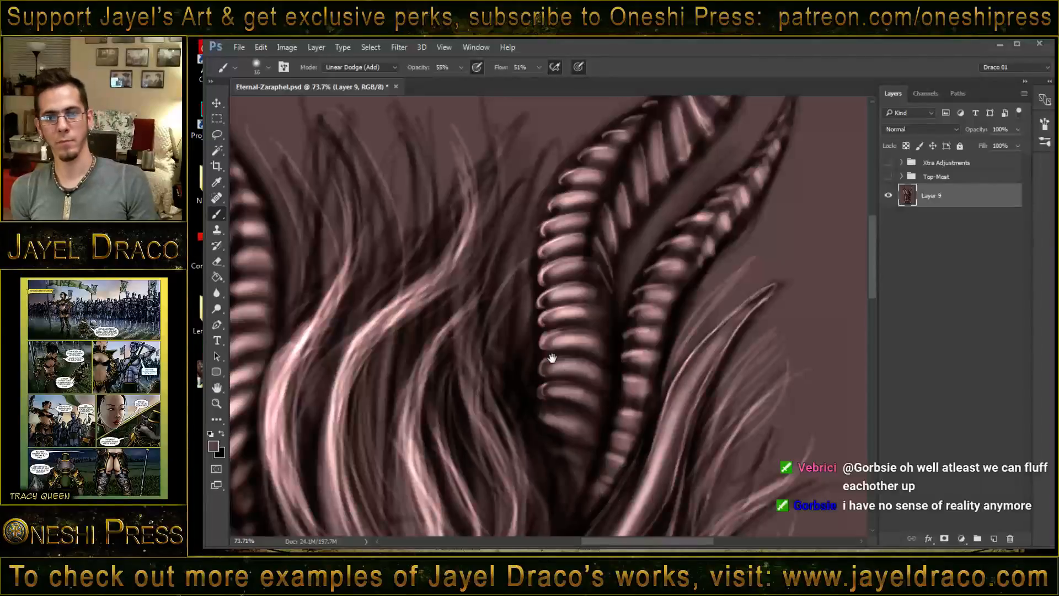
# - Highlight the lower ridges of the large ribbed horn on the image's left, brightening their outer ends
pyautogui.moveTo(565, 370); pyautogui.dragTo(717, 399)
pyautogui.moveTo(523, 435); pyautogui.dragTo(569, 326)
pyautogui.moveTo(439, 265)
pyautogui.mouseDown()
pyautogui.moveTo(510, 281)
pyautogui.moveTo(551, 258)
pyautogui.moveTo(514, 285)
pyautogui.moveTo(507, 319)
pyautogui.moveTo(536, 294)
pyautogui.moveTo(503, 311)
pyautogui.mouseUp()
pyautogui.moveTo(516, 272); pyautogui.dragTo(513, 280)
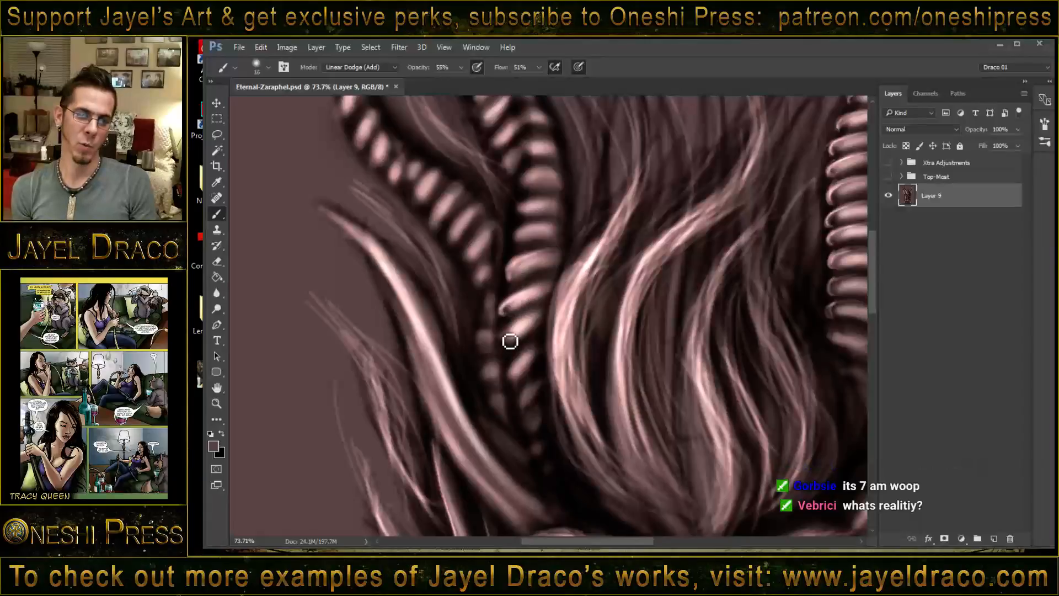
pyautogui.moveTo(514, 337)
pyautogui.mouseDown()
pyautogui.moveTo(502, 340)
pyautogui.moveTo(524, 398)
pyautogui.mouseUp()
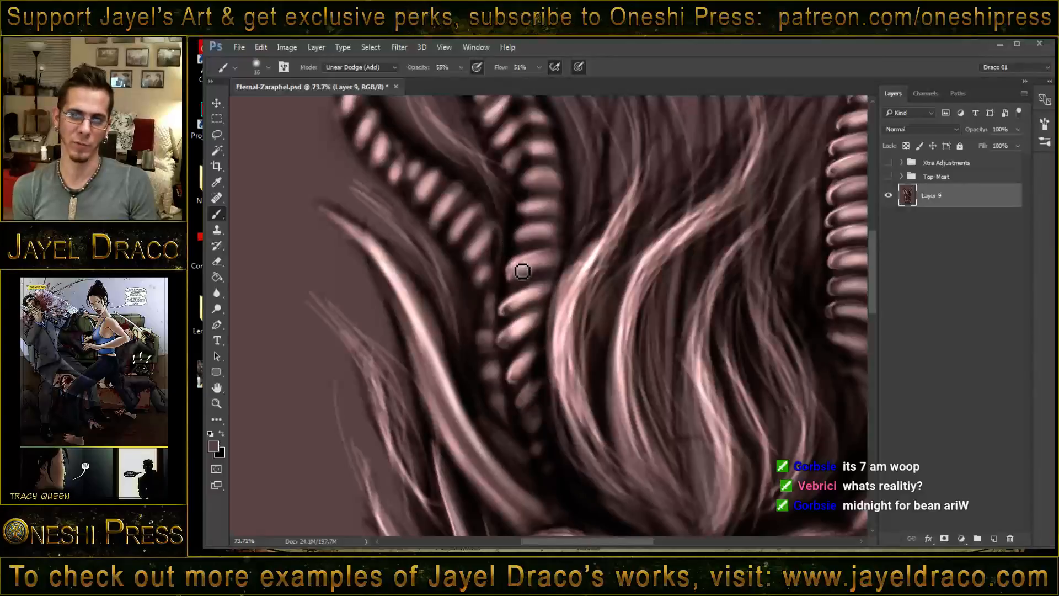
pyautogui.moveTo(541, 229); pyautogui.dragTo(518, 241)
pyautogui.moveTo(543, 205); pyautogui.dragTo(522, 214)
pyautogui.moveTo(542, 177); pyautogui.dragTo(527, 183)
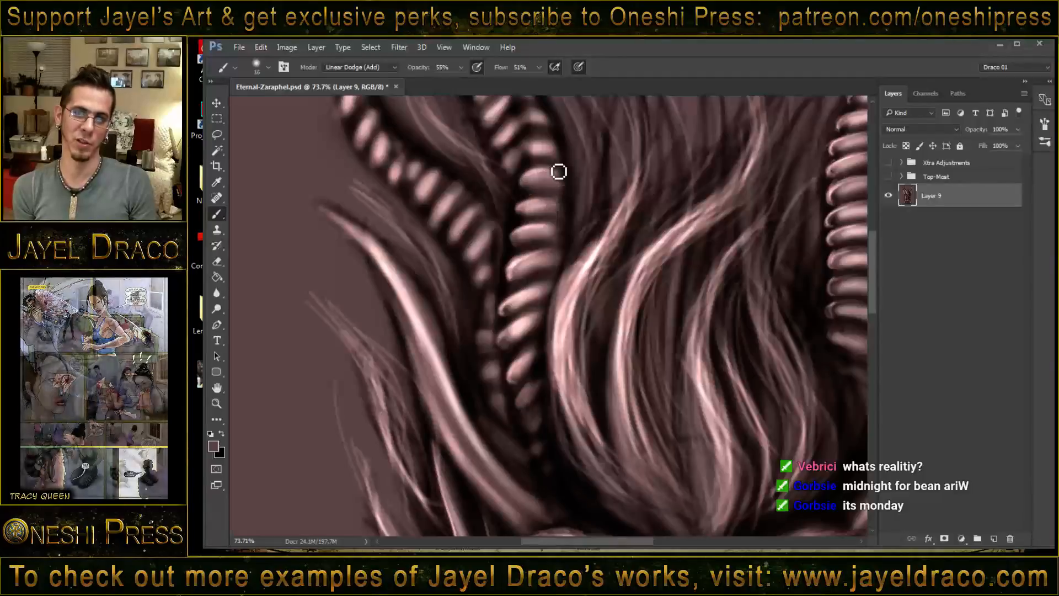
pyautogui.moveTo(546, 146); pyautogui.dragTo(521, 153)
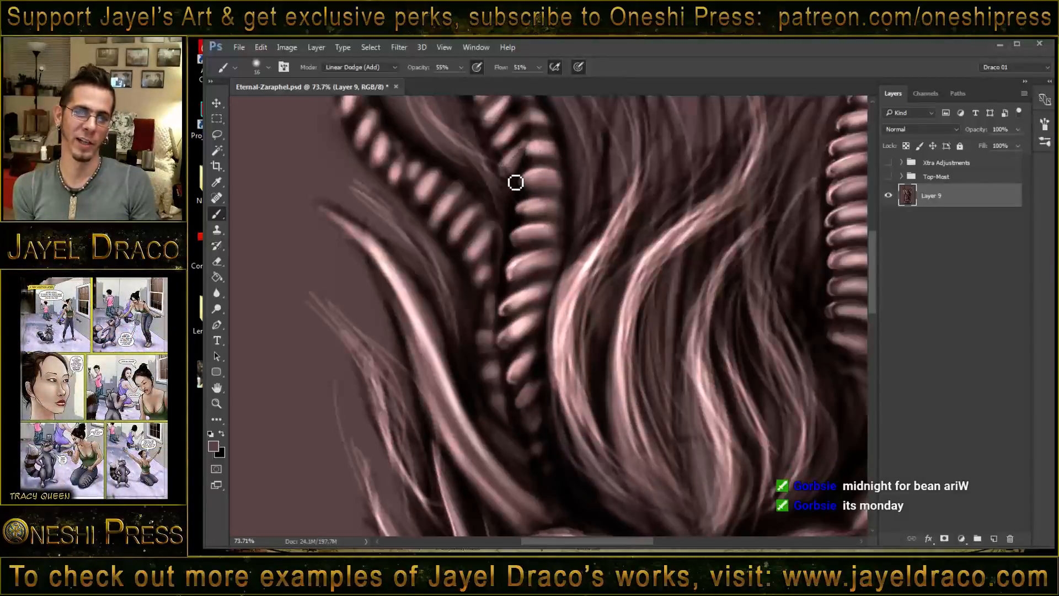
# - Add highlights to the angled ridges along the bend of the image-left large ribbed horn
pyautogui.moveTo(519, 218); pyautogui.dragTo(529, 269)
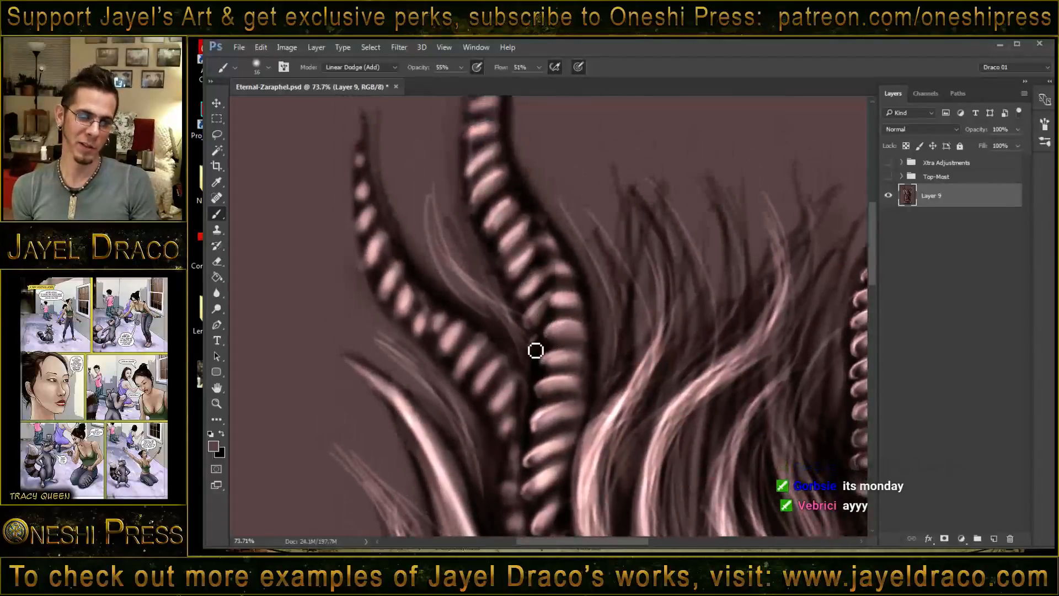
pyautogui.moveTo(552, 339)
pyautogui.mouseDown()
pyautogui.moveTo(535, 358)
pyautogui.moveTo(543, 391)
pyautogui.mouseUp()
pyautogui.moveTo(534, 291); pyautogui.dragTo(521, 304)
pyautogui.moveTo(552, 265)
pyautogui.mouseDown()
pyautogui.moveTo(540, 242)
pyautogui.moveTo(558, 246)
pyautogui.moveTo(526, 260)
pyautogui.moveTo(533, 254)
pyautogui.moveTo(516, 287)
pyautogui.moveTo(501, 265)
pyautogui.moveTo(525, 230)
pyautogui.moveTo(500, 260)
pyautogui.mouseUp()
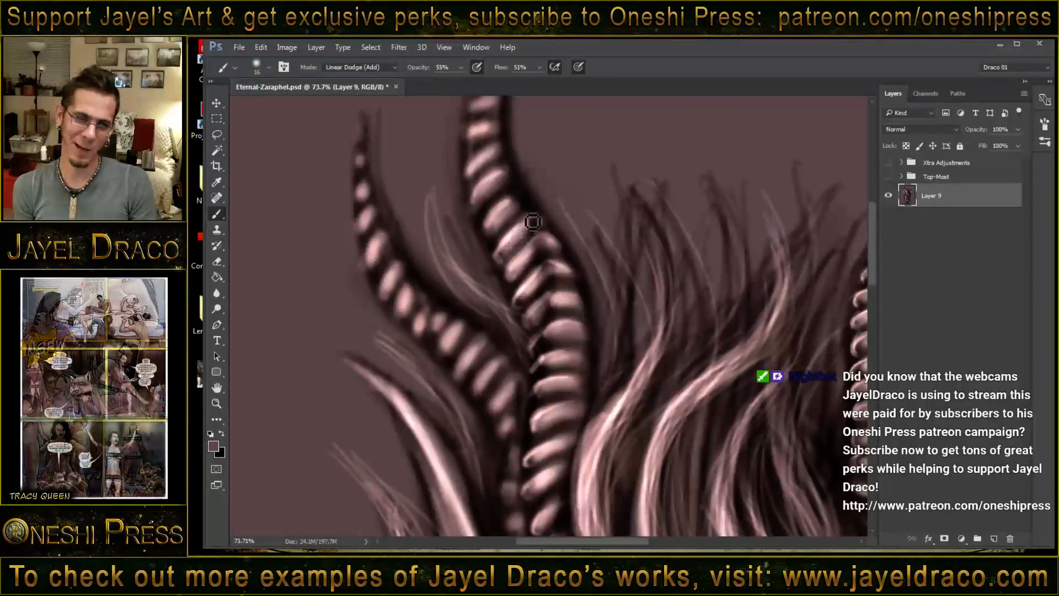
pyautogui.moveTo(528, 223); pyautogui.dragTo(492, 235)
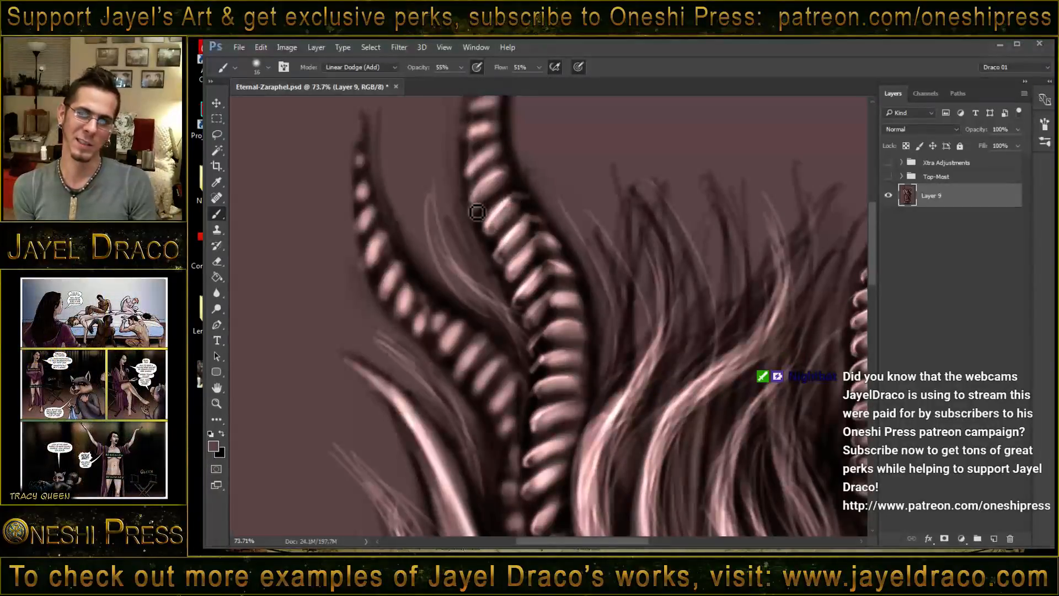
# - Highlight the upper ridges of the image-left large ribbed horn up to its tip
pyautogui.moveTo(495, 181); pyautogui.dragTo(474, 204)
pyautogui.moveTo(496, 163)
pyautogui.mouseDown()
pyautogui.moveTo(471, 181)
pyautogui.moveTo(495, 156)
pyautogui.moveTo(469, 141)
pyautogui.moveTo(466, 166)
pyautogui.mouseUp()
pyautogui.moveTo(492, 131); pyautogui.dragTo(471, 142)
pyautogui.moveTo(512, 174); pyautogui.dragTo(531, 272)
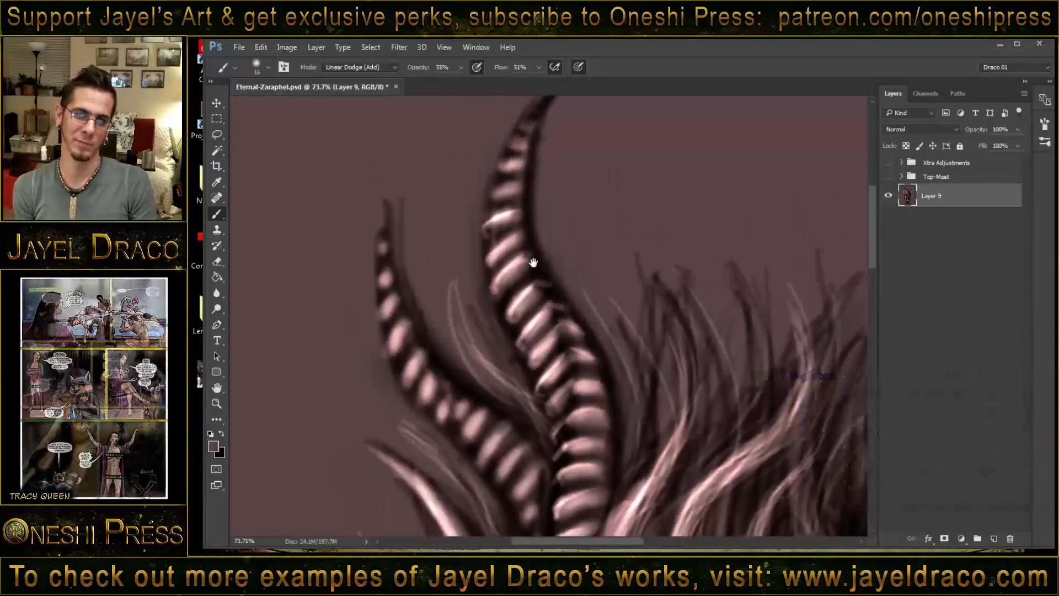
pyautogui.moveTo(497, 198); pyautogui.dragTo(529, 179)
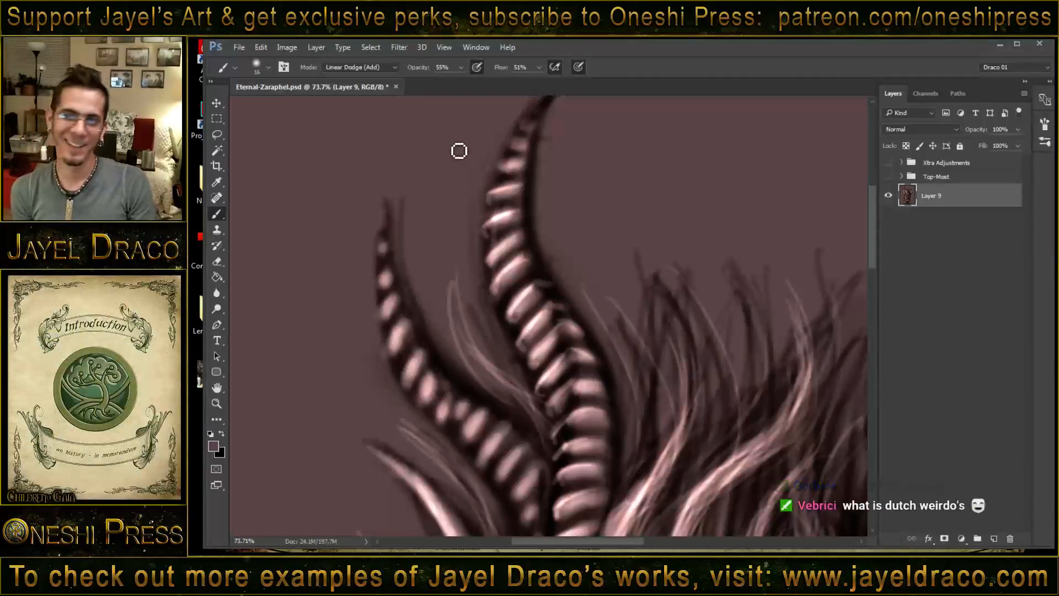
pyautogui.moveTo(581, 129)
pyautogui.mouseDown()
pyautogui.moveTo(558, 162)
pyautogui.moveTo(562, 202)
pyautogui.moveTo(511, 220)
pyautogui.moveTo(505, 212)
pyautogui.moveTo(533, 207)
pyautogui.moveTo(512, 219)
pyautogui.moveTo(553, 148)
pyautogui.mouseUp()
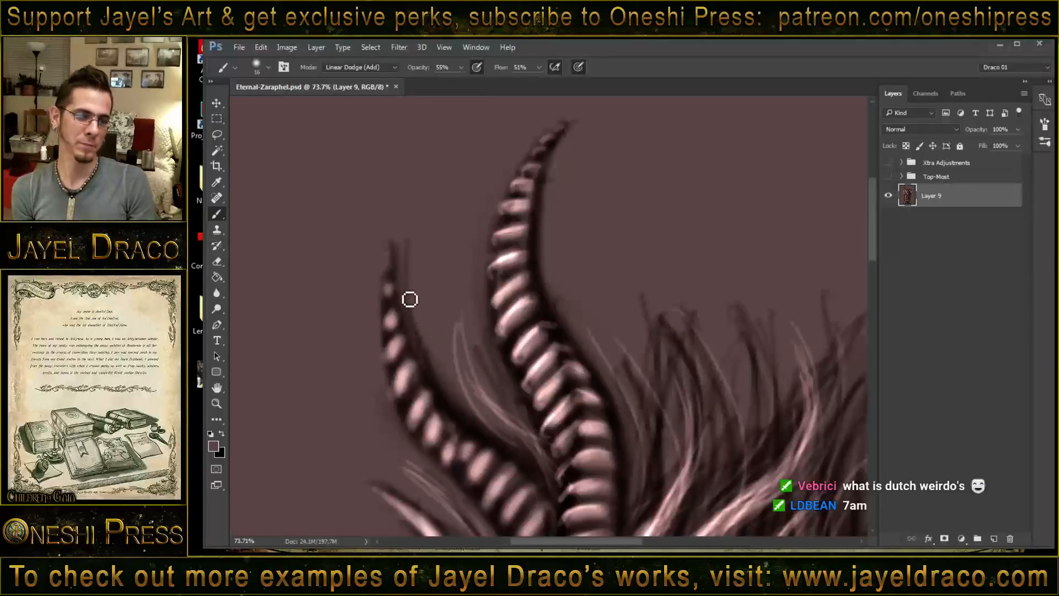
# - Paint highlights on the ridges of the smaller ribbed horn at the image's left, from tip to base
pyautogui.moveTo(394, 261)
pyautogui.mouseDown()
pyautogui.moveTo(403, 399)
pyautogui.moveTo(459, 468)
pyautogui.mouseUp()
pyautogui.moveTo(486, 402); pyautogui.dragTo(460, 232)
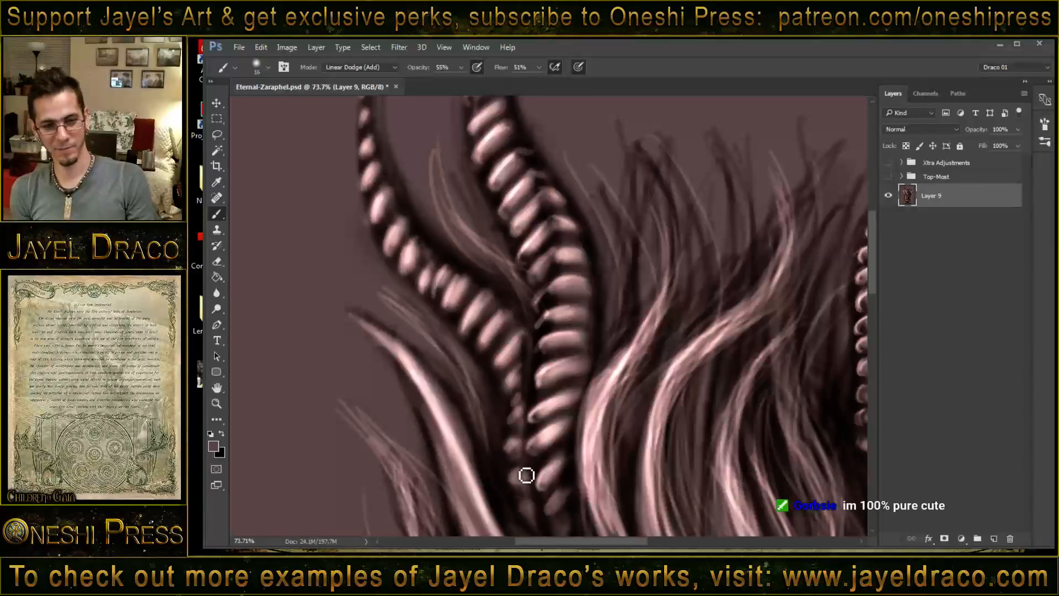
pyautogui.moveTo(546, 482)
pyautogui.mouseDown()
pyautogui.moveTo(495, 317)
pyautogui.moveTo(497, 262)
pyautogui.mouseUp()
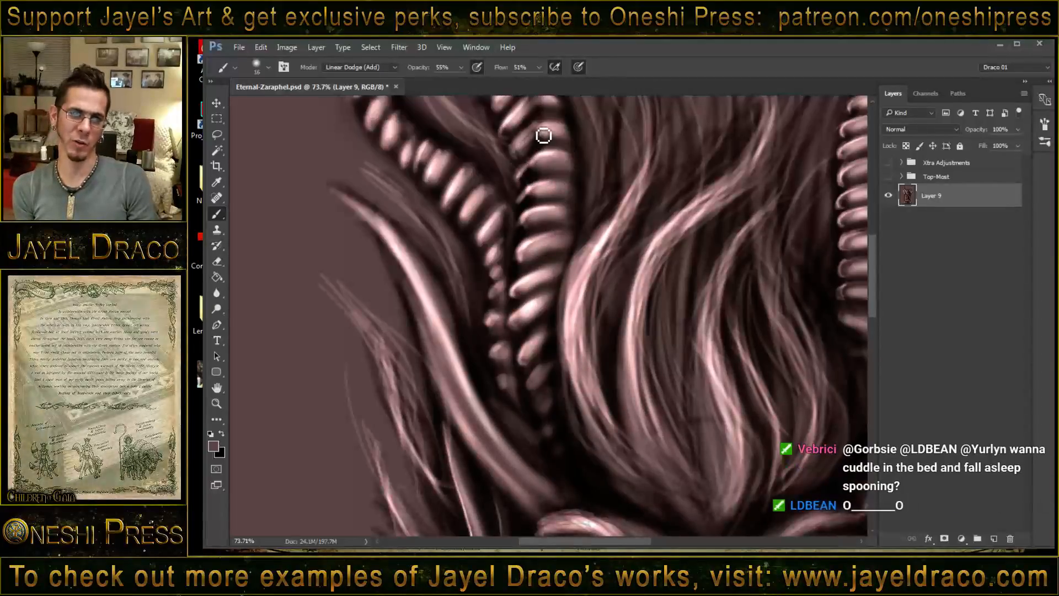
# - Touch up the hair-side ridge ends of the image-left large ribbed horn, from the bend toward the tip
pyautogui.moveTo(554, 186); pyautogui.dragTo(558, 217)
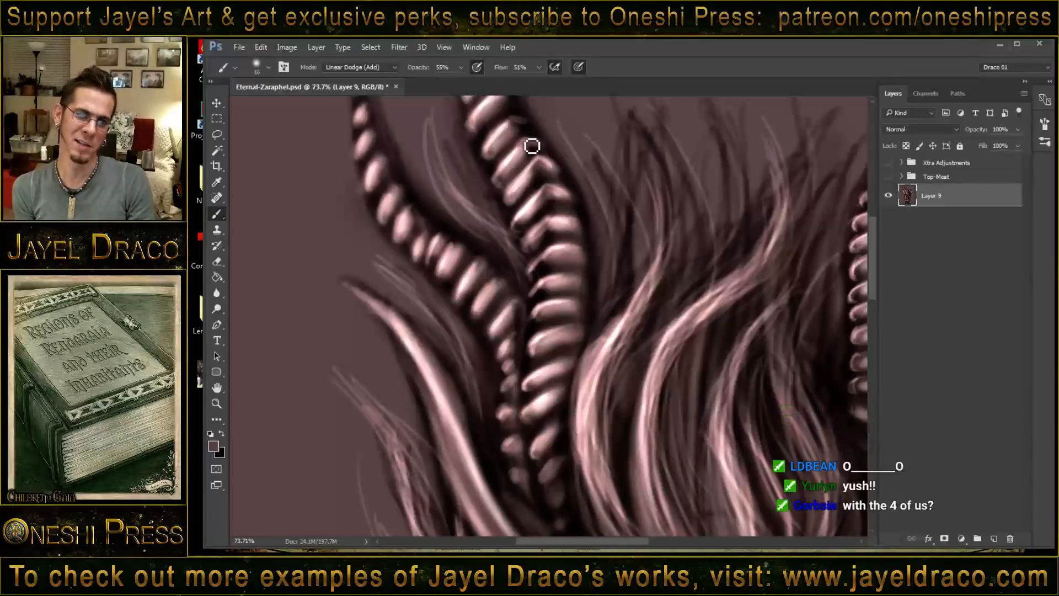
pyautogui.moveTo(510, 119)
pyautogui.mouseDown()
pyautogui.moveTo(518, 248)
pyautogui.moveTo(522, 214)
pyautogui.moveTo(543, 192)
pyautogui.moveTo(513, 203)
pyautogui.moveTo(535, 165)
pyautogui.moveTo(509, 168)
pyautogui.moveTo(529, 144)
pyautogui.moveTo(497, 153)
pyautogui.moveTo(521, 132)
pyautogui.mouseUp()
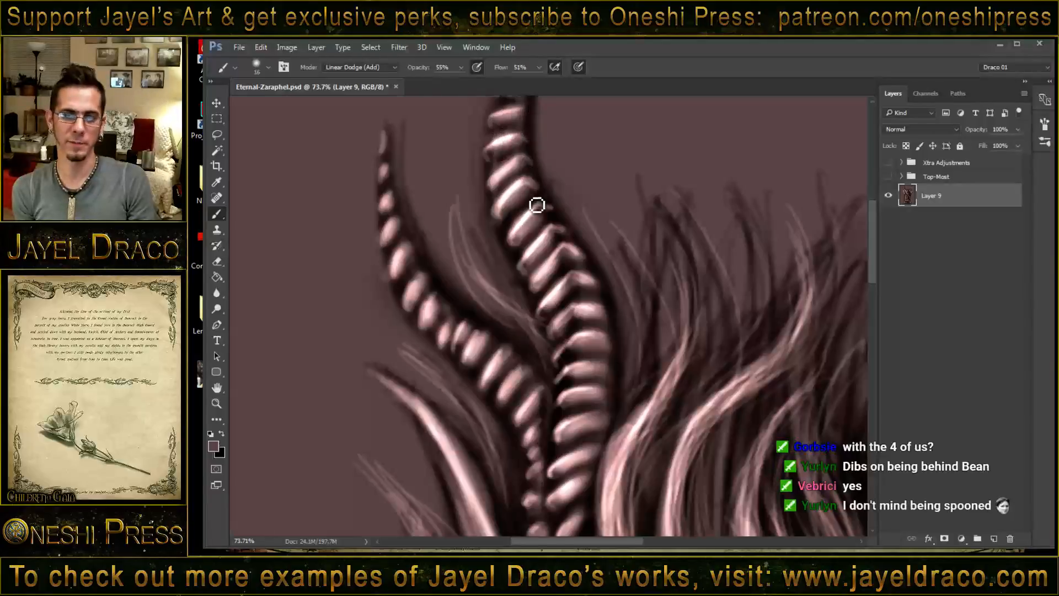
pyautogui.scroll(3, 532, 210)
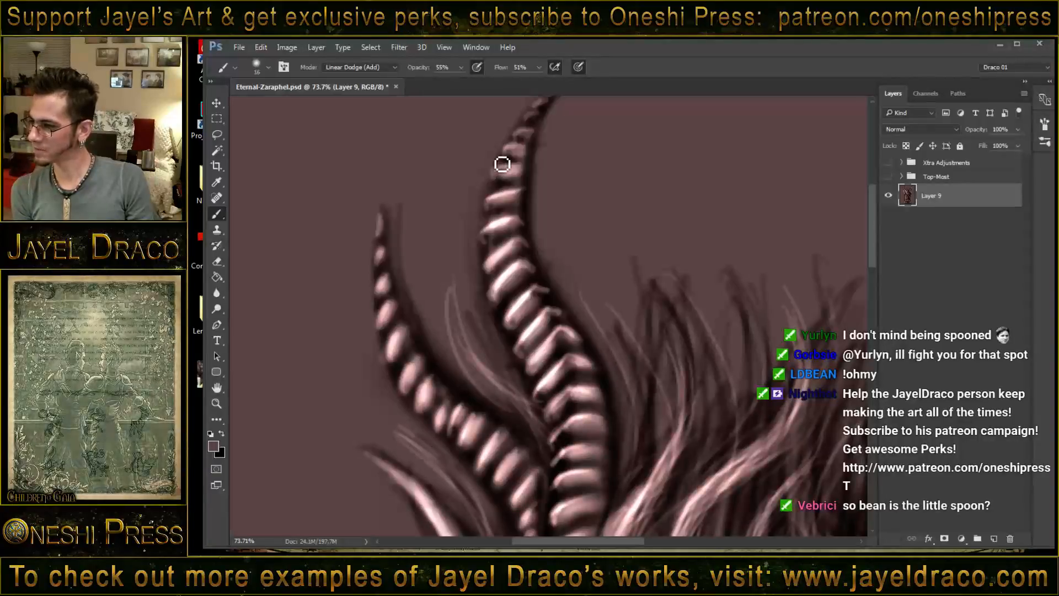
pyautogui.moveTo(507, 184); pyautogui.dragTo(527, 206)
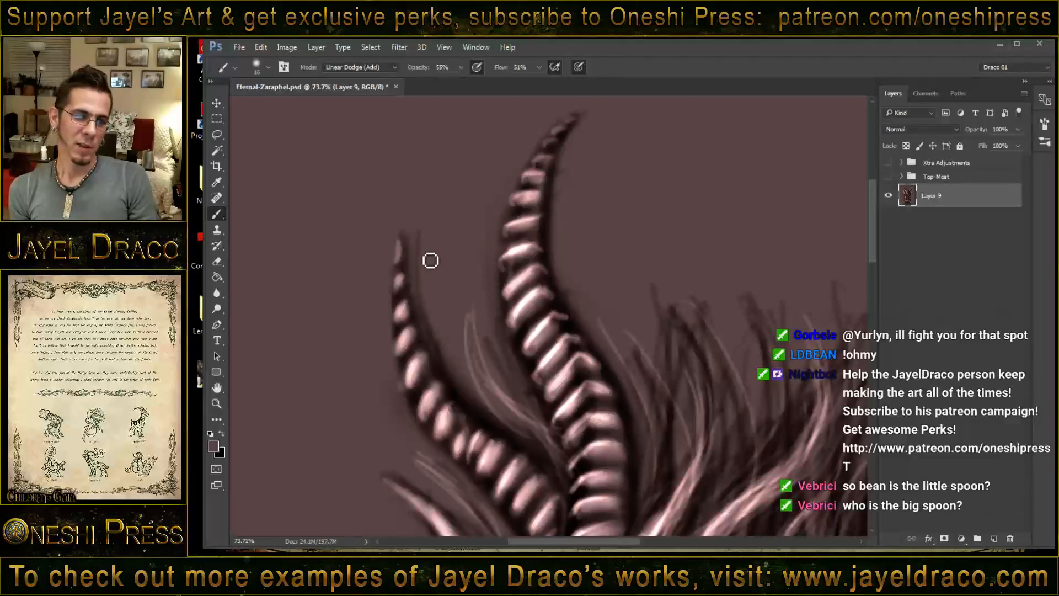
# - Intensify the ridge highlights on the image-left smaller ribbed horn, working from its tip down to the inner ridge ends
pyautogui.moveTo(400, 250)
pyautogui.mouseDown()
pyautogui.moveTo(408, 294)
pyautogui.moveTo(400, 291)
pyautogui.moveTo(416, 288)
pyautogui.moveTo(401, 319)
pyautogui.moveTo(416, 328)
pyautogui.moveTo(403, 353)
pyautogui.moveTo(422, 342)
pyautogui.moveTo(415, 383)
pyautogui.moveTo(427, 361)
pyautogui.moveTo(449, 391)
pyautogui.moveTo(429, 407)
pyautogui.moveTo(439, 391)
pyautogui.moveTo(461, 409)
pyautogui.moveTo(445, 440)
pyautogui.moveTo(476, 424)
pyautogui.mouseUp()
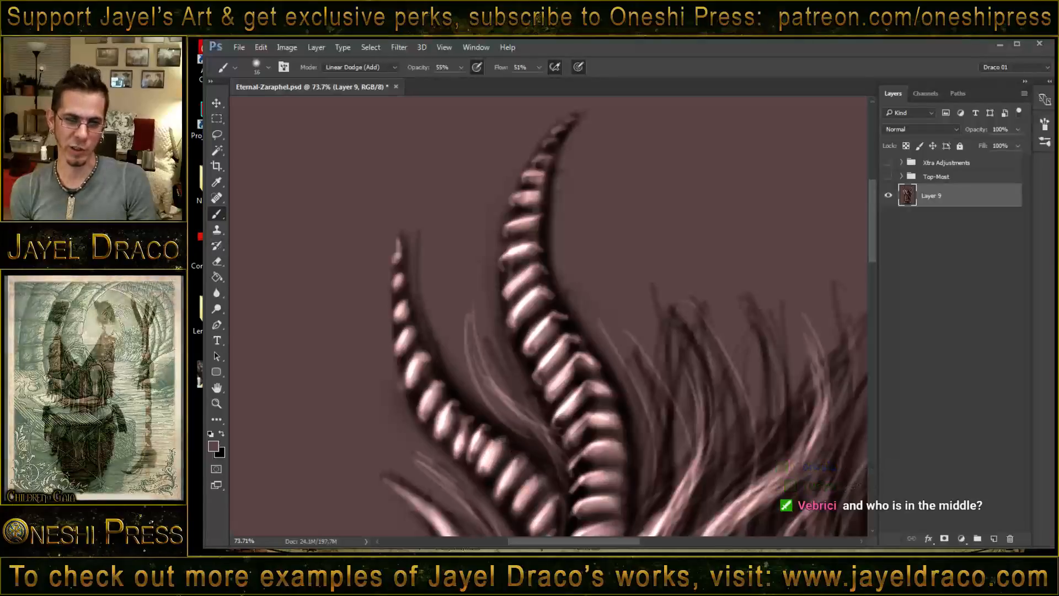
pyautogui.moveTo(487, 434)
pyautogui.mouseDown()
pyautogui.moveTo(537, 458)
pyautogui.moveTo(515, 479)
pyautogui.mouseUp()
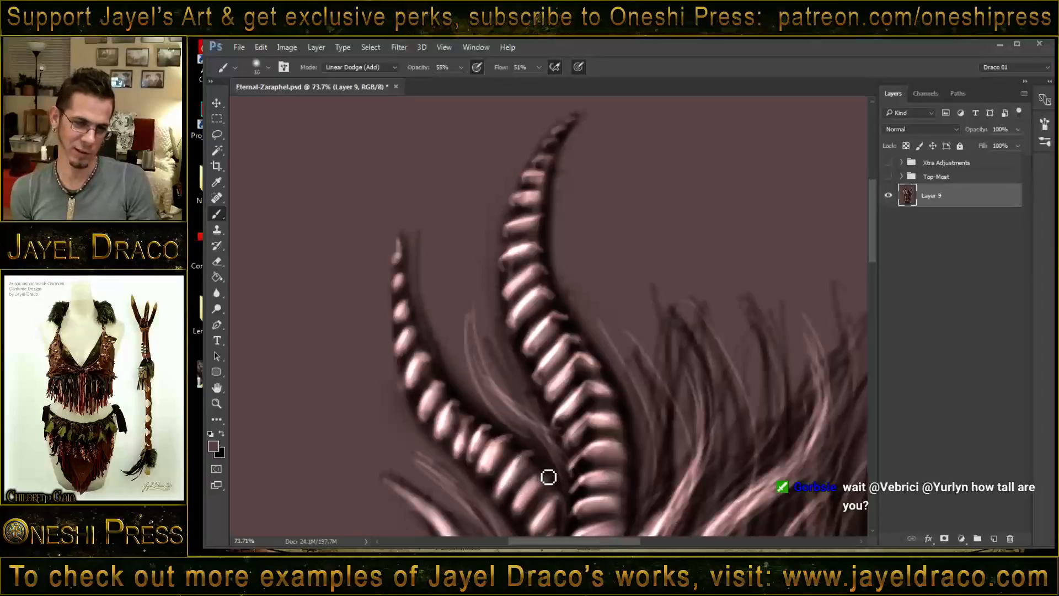
pyautogui.moveTo(506, 432); pyautogui.dragTo(491, 326)
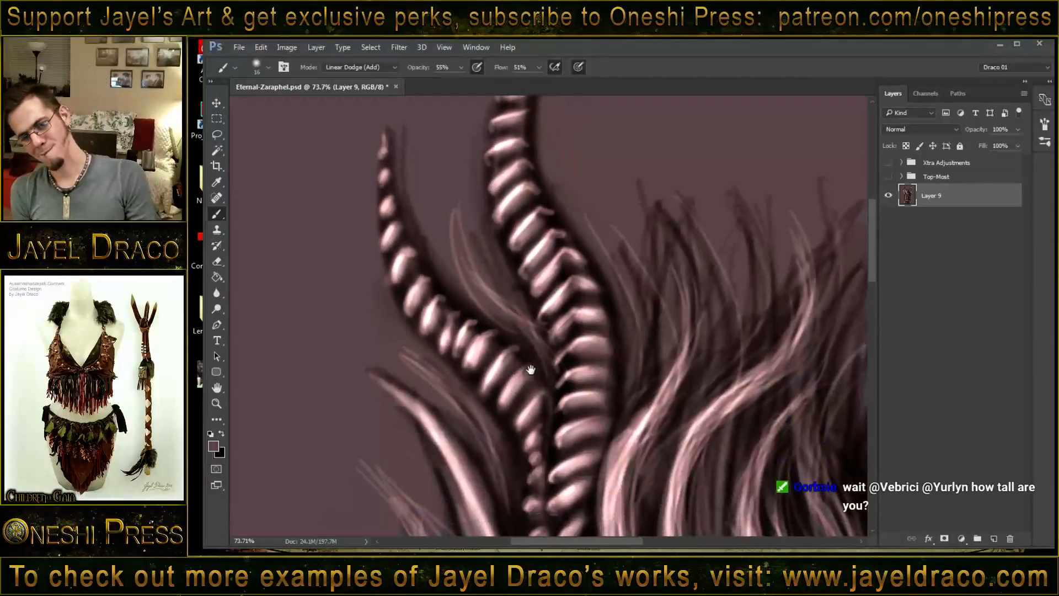
pyautogui.moveTo(542, 396); pyautogui.dragTo(525, 420)
pyautogui.moveTo(582, 387); pyautogui.dragTo(561, 399)
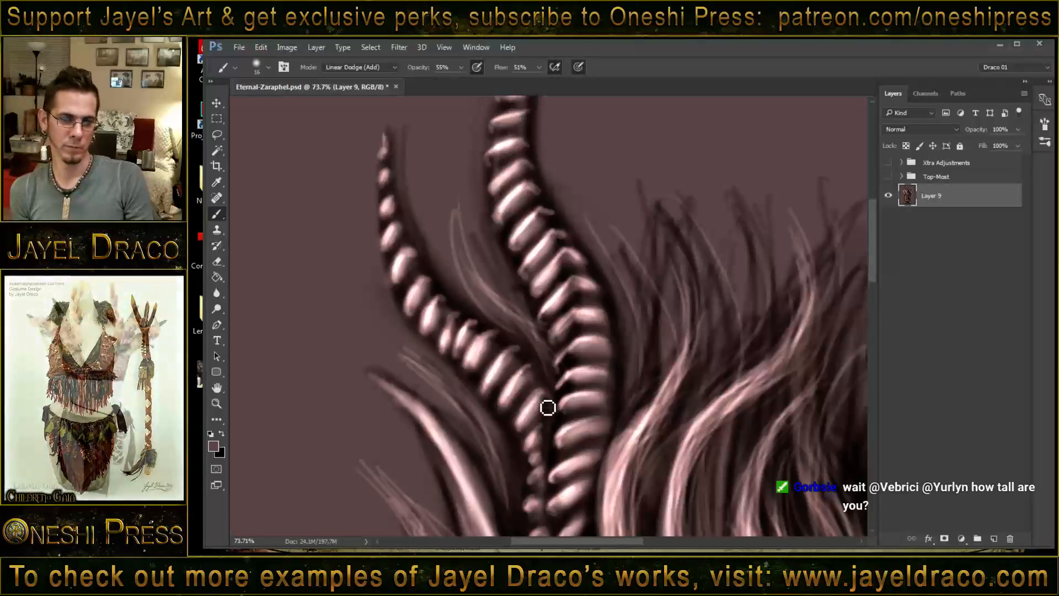
# - Brighten the ridges on the lower part of the image-left large ribbed horn, down toward its base
pyautogui.moveTo(541, 435)
pyautogui.mouseDown()
pyautogui.moveTo(499, 373)
pyautogui.moveTo(497, 270)
pyautogui.moveTo(472, 259)
pyautogui.mouseUp()
pyautogui.moveTo(367, 200); pyautogui.dragTo(406, 239)
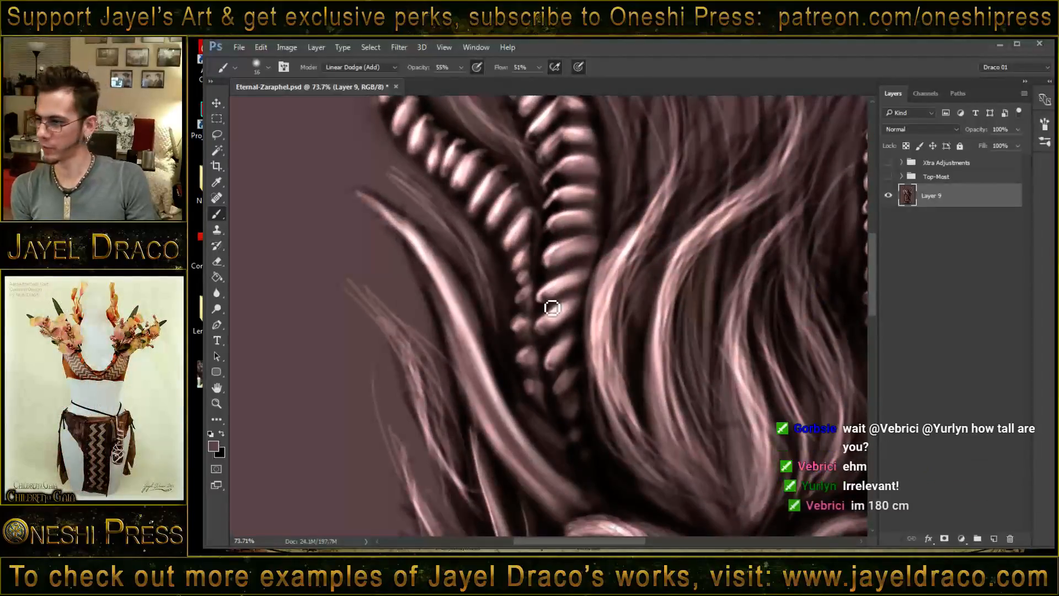
pyautogui.moveTo(568, 197); pyautogui.dragTo(540, 281)
# - Highlight the ridges of the image-right large ribbed horn, working from its lower bend up to the tip
pyautogui.moveTo(642, 248); pyautogui.dragTo(520, 364)
pyautogui.moveTo(800, 111)
pyautogui.mouseDown()
pyautogui.moveTo(655, 278)
pyautogui.moveTo(631, 260)
pyautogui.moveTo(631, 300)
pyautogui.mouseUp()
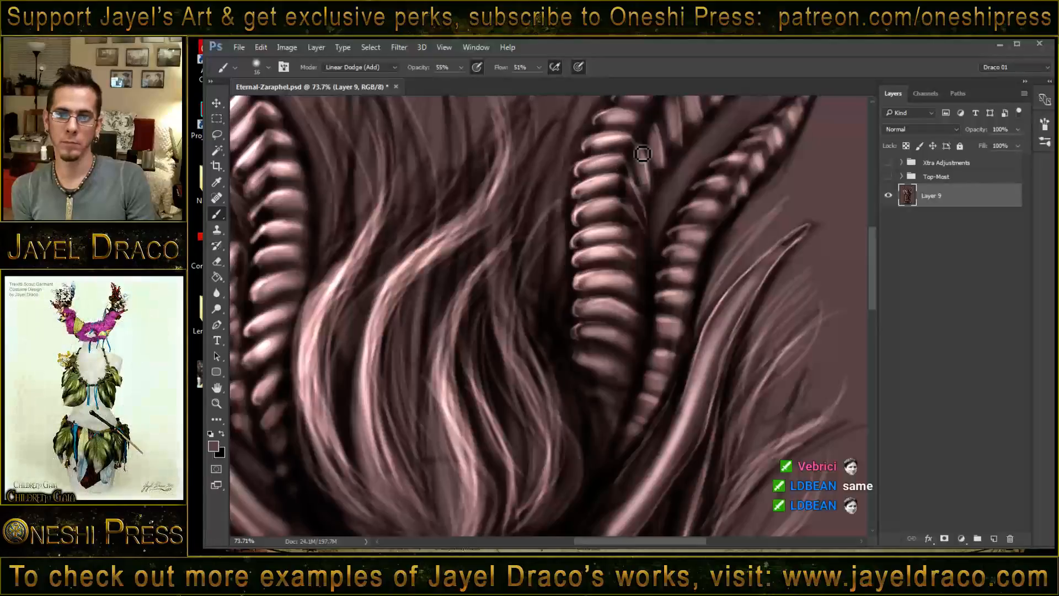
pyautogui.scroll(3, 648, 193)
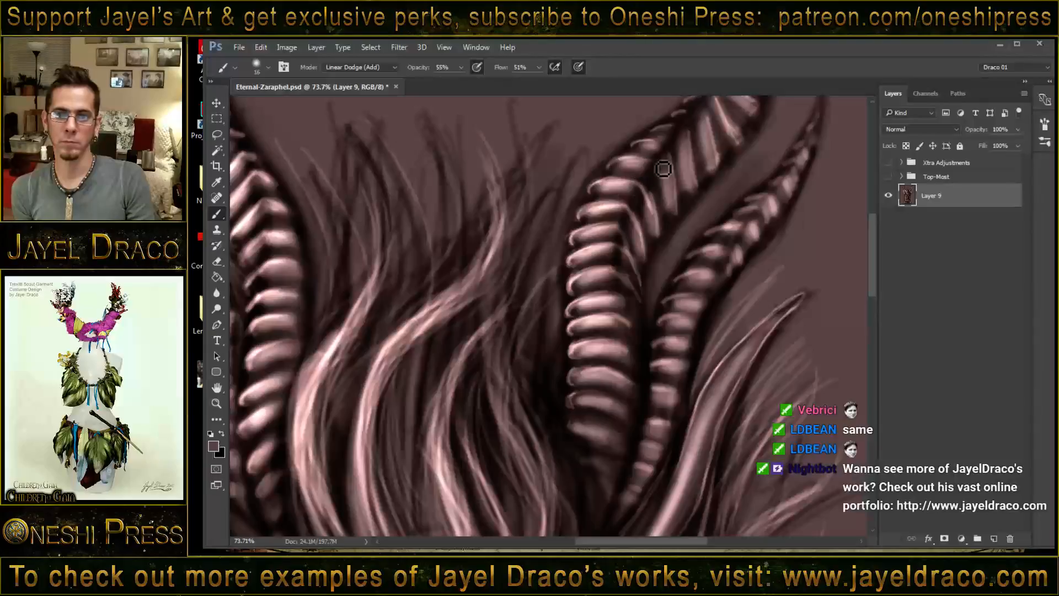
pyautogui.moveTo(634, 164)
pyautogui.mouseDown()
pyautogui.moveTo(656, 164)
pyautogui.moveTo(674, 203)
pyautogui.mouseUp()
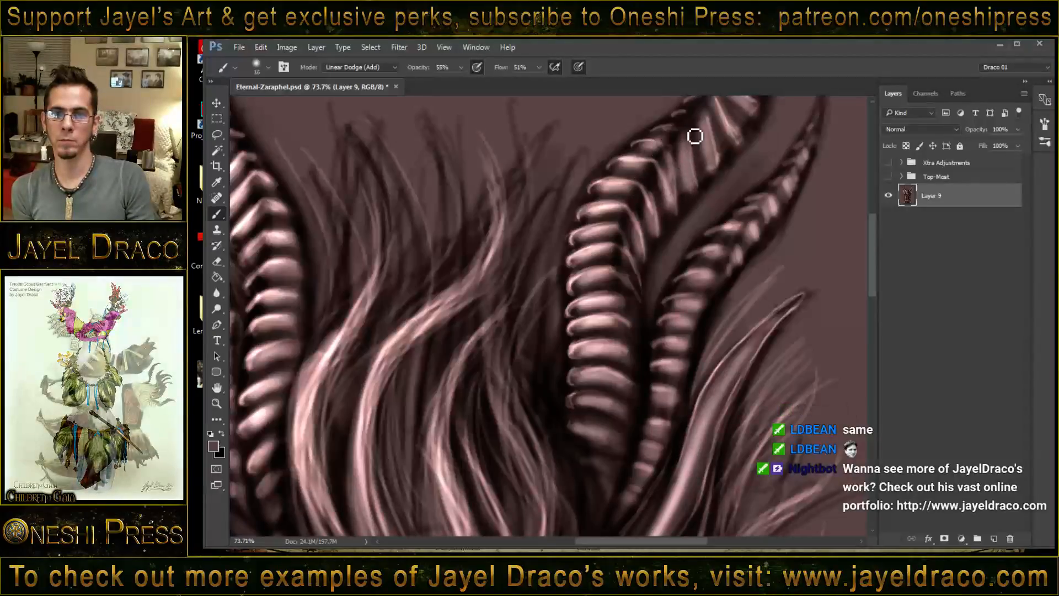
pyautogui.moveTo(713, 159); pyautogui.dragTo(714, 240)
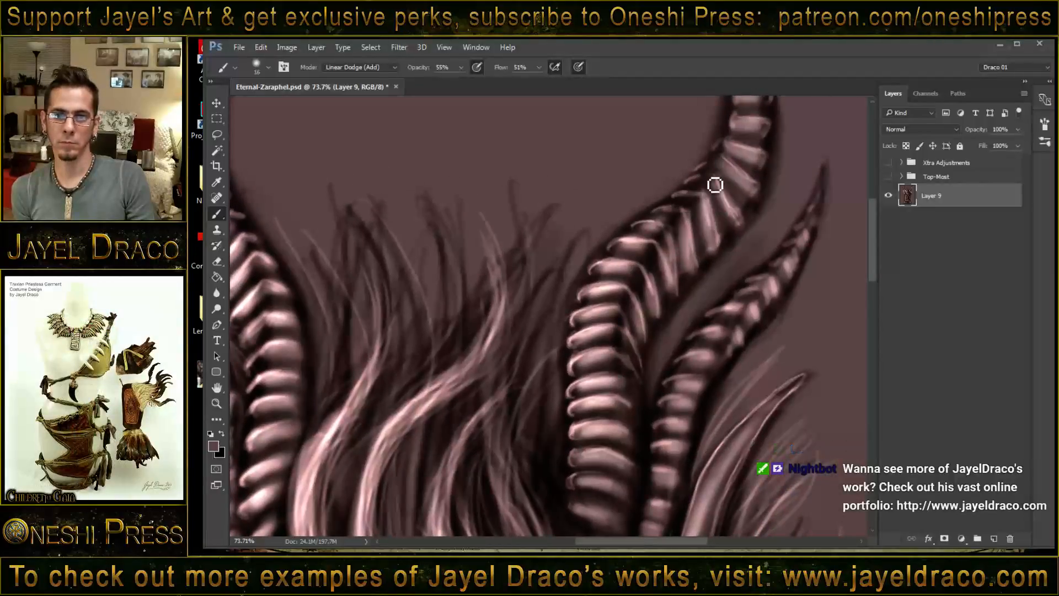
pyautogui.moveTo(708, 185)
pyautogui.mouseDown()
pyautogui.moveTo(738, 218)
pyautogui.moveTo(727, 174)
pyautogui.moveTo(712, 173)
pyautogui.moveTo(754, 193)
pyautogui.moveTo(729, 149)
pyautogui.moveTo(702, 223)
pyautogui.moveTo(725, 168)
pyautogui.moveTo(757, 166)
pyautogui.moveTo(732, 152)
pyautogui.moveTo(728, 144)
pyautogui.moveTo(748, 139)
pyautogui.moveTo(727, 128)
pyautogui.moveTo(713, 181)
pyautogui.mouseUp()
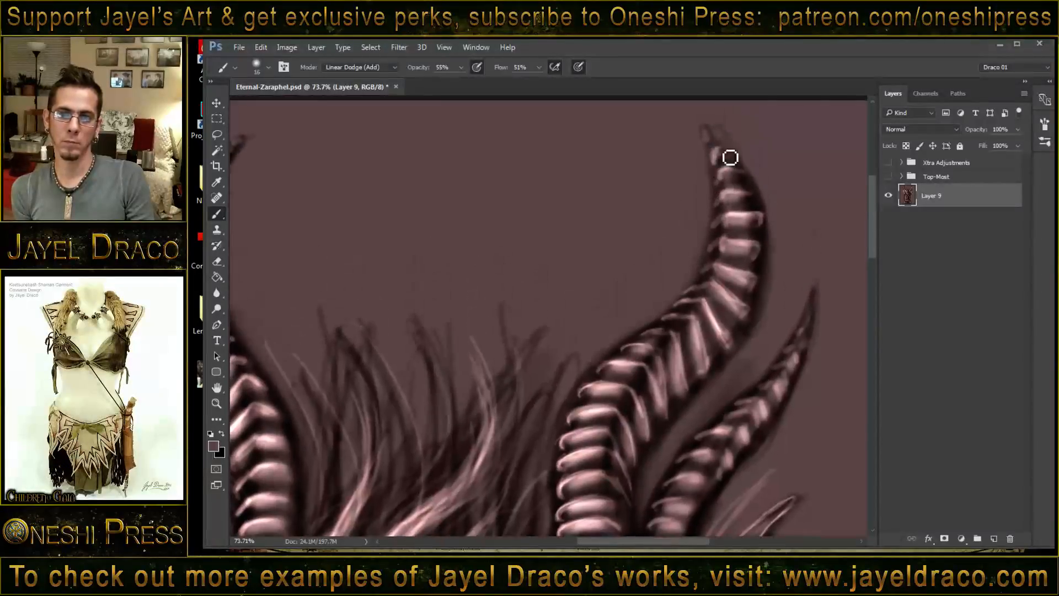
# - Paint highlights on the ridges of the image-right smaller ribbed horn, from its tip down to the base
pyautogui.scroll(-5, 747, 279)
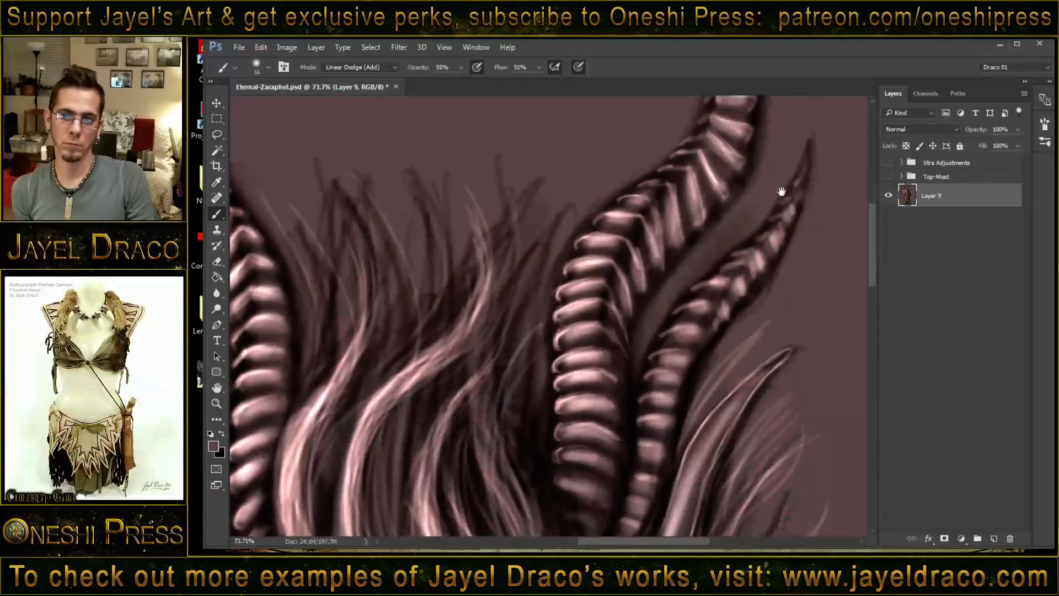
pyautogui.moveTo(800, 211)
pyautogui.mouseDown()
pyautogui.moveTo(776, 235)
pyautogui.moveTo(788, 251)
pyautogui.moveTo(767, 246)
pyautogui.moveTo(783, 261)
pyautogui.moveTo(760, 277)
pyautogui.moveTo(749, 263)
pyautogui.moveTo(761, 258)
pyautogui.moveTo(765, 271)
pyautogui.moveTo(737, 271)
pyautogui.moveTo(761, 285)
pyautogui.moveTo(714, 287)
pyautogui.moveTo(739, 289)
pyautogui.moveTo(742, 304)
pyautogui.moveTo(702, 310)
pyautogui.moveTo(726, 309)
pyautogui.moveTo(727, 323)
pyautogui.moveTo(694, 339)
pyautogui.moveTo(707, 335)
pyautogui.moveTo(713, 346)
pyautogui.moveTo(665, 361)
pyautogui.moveTo(698, 358)
pyautogui.moveTo(666, 379)
pyautogui.moveTo(689, 379)
pyautogui.moveTo(657, 402)
pyautogui.moveTo(683, 399)
pyautogui.moveTo(657, 455)
pyautogui.moveTo(687, 337)
pyautogui.mouseUp()
pyautogui.moveTo(681, 376); pyautogui.dragTo(682, 394)
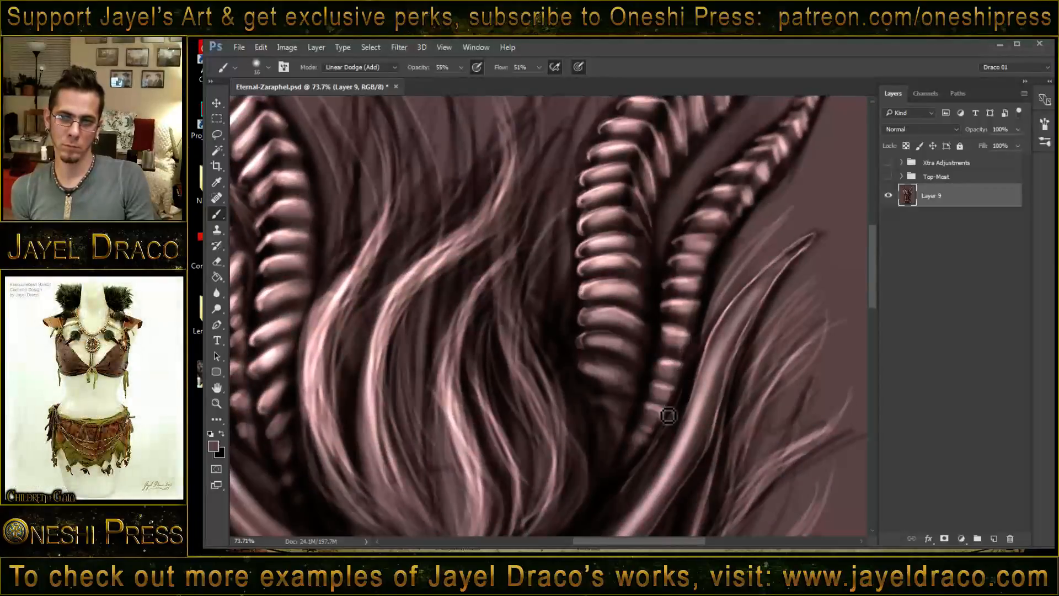
pyautogui.moveTo(588, 372)
pyautogui.mouseDown()
pyautogui.moveTo(676, 315)
pyautogui.moveTo(617, 293)
pyautogui.moveTo(594, 323)
pyautogui.moveTo(631, 365)
pyautogui.mouseUp()
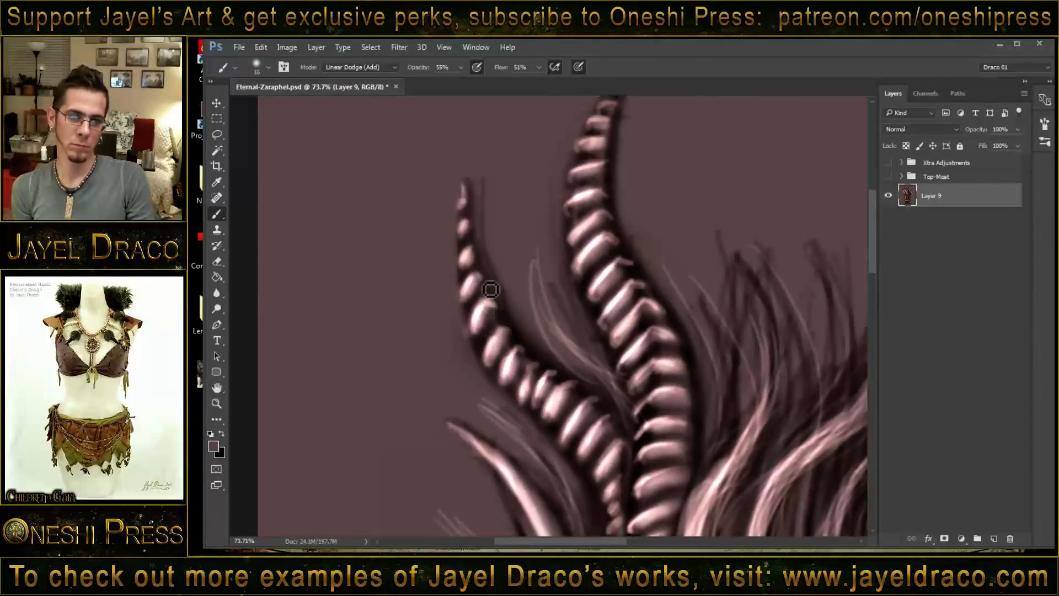
# - Touch up the ridges of the image-left smaller ribbed horn and brighten the long edge of the pointed ear below it
pyautogui.moveTo(473, 253); pyautogui.dragTo(465, 264)
pyautogui.moveTo(507, 336)
pyautogui.mouseDown()
pyautogui.moveTo(499, 360)
pyautogui.moveTo(532, 361)
pyautogui.moveTo(521, 359)
pyautogui.moveTo(533, 383)
pyautogui.moveTo(552, 394)
pyautogui.moveTo(560, 384)
pyautogui.moveTo(548, 387)
pyautogui.moveTo(557, 402)
pyautogui.moveTo(589, 371)
pyautogui.moveTo(574, 267)
pyautogui.mouseUp()
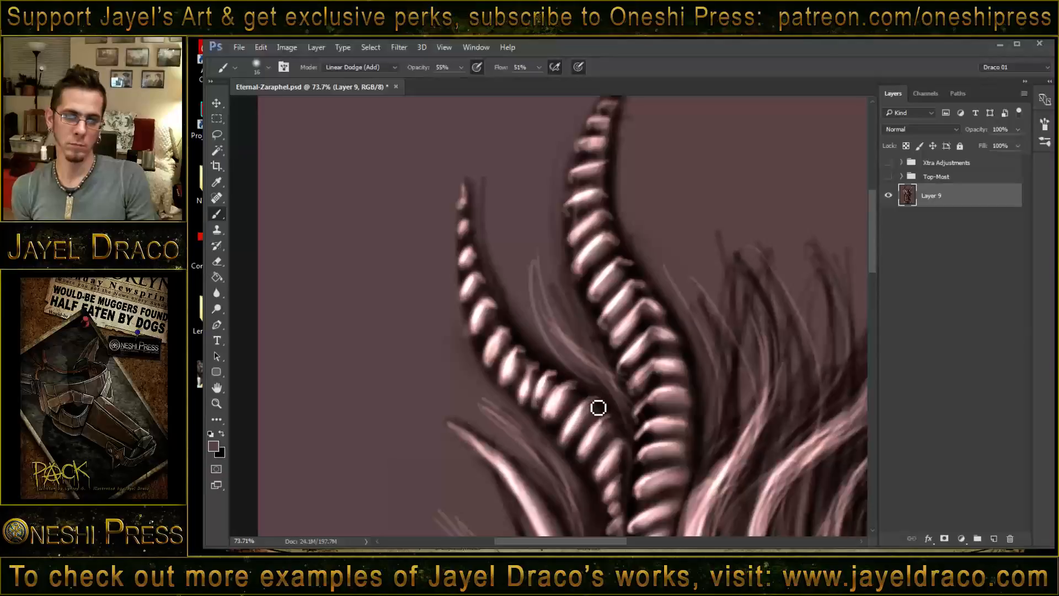
pyautogui.press('space')
pyautogui.moveTo(459, 292)
pyautogui.mouseDown()
pyautogui.moveTo(439, 276)
pyautogui.moveTo(480, 305)
pyautogui.moveTo(434, 279)
pyautogui.moveTo(487, 317)
pyautogui.moveTo(460, 294)
pyautogui.moveTo(525, 367)
pyautogui.mouseUp()
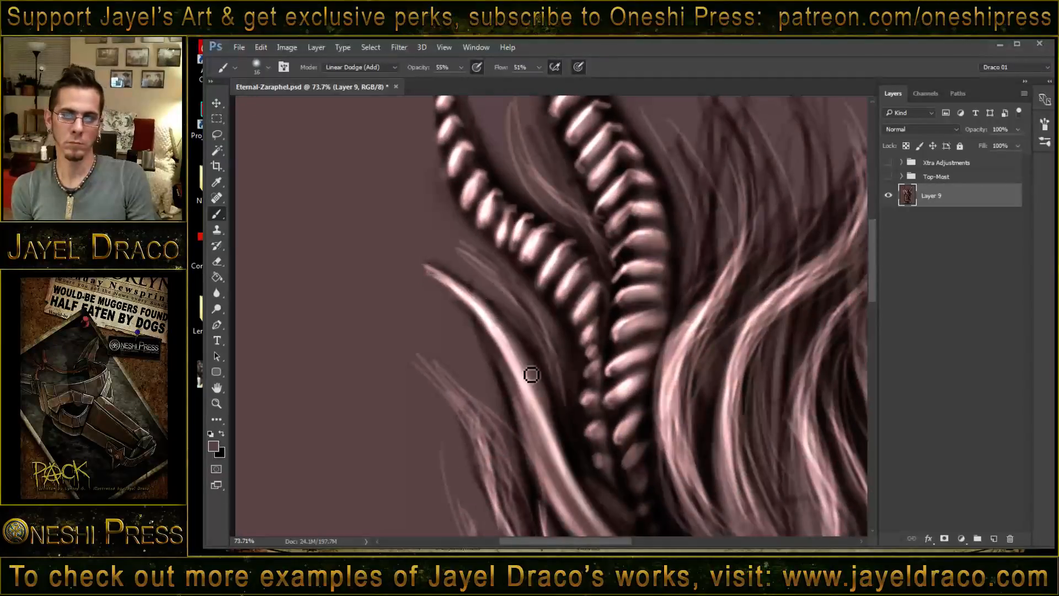
# - Bring the whole portrait into view and set the brush's blending mode to Multiply
pyautogui.press('z')
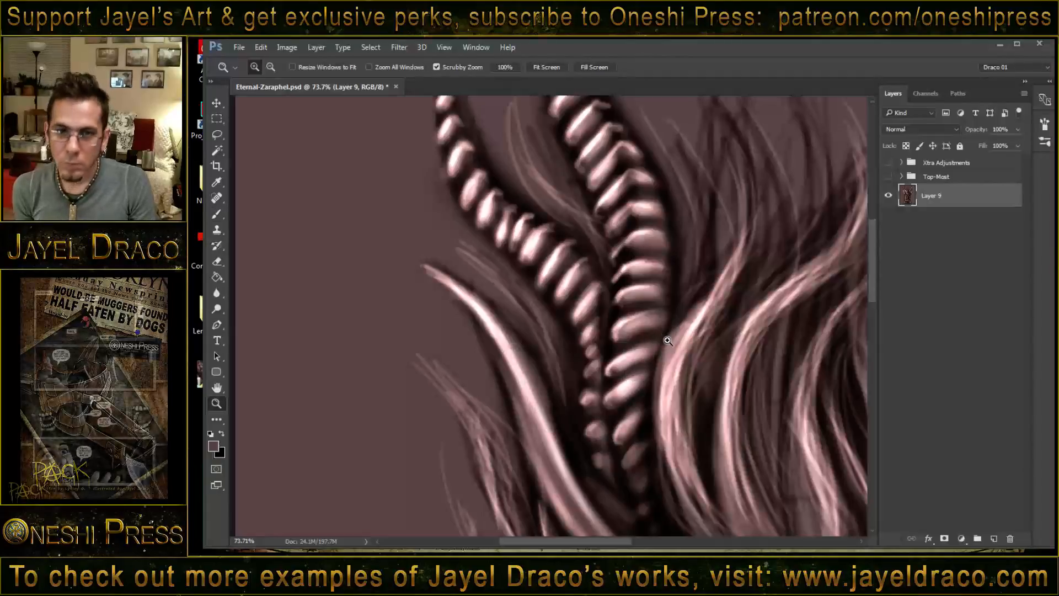
pyautogui.moveTo(678, 335); pyautogui.dragTo(611, 332)
pyautogui.press('b')
pyautogui.press('space')
pyautogui.moveTo(696, 416); pyautogui.dragTo(648, 293)
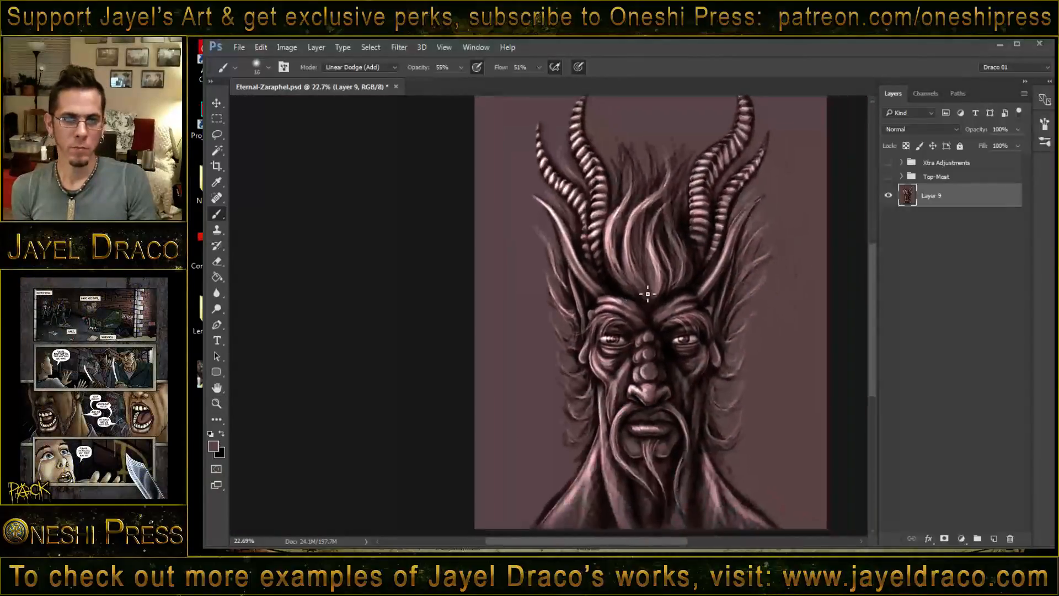
pyautogui.rightClick(464, 235)
pyautogui.click(520, 212)
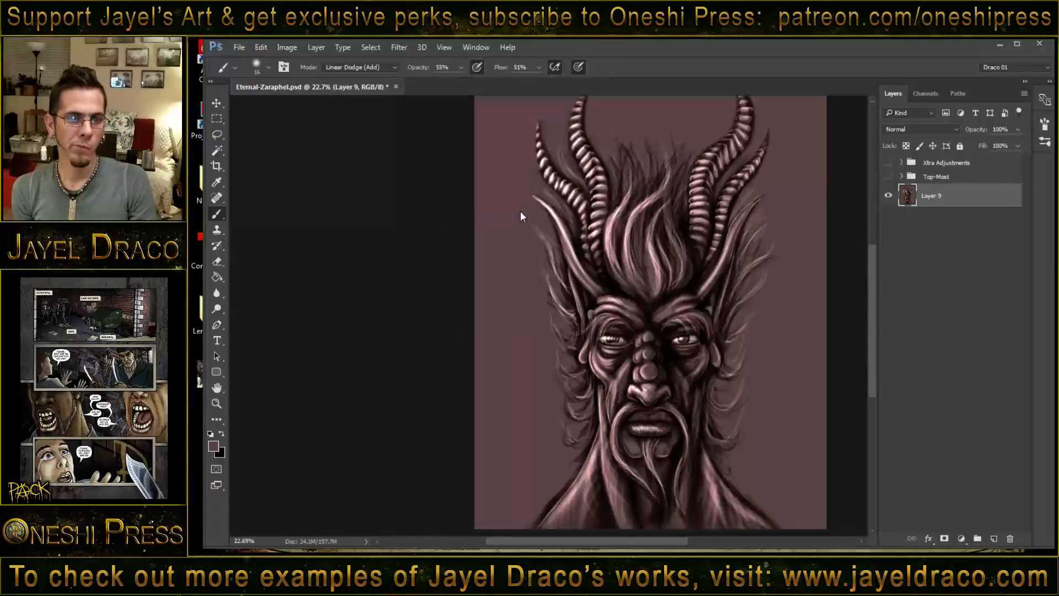
pyautogui.rightClick(525, 218)
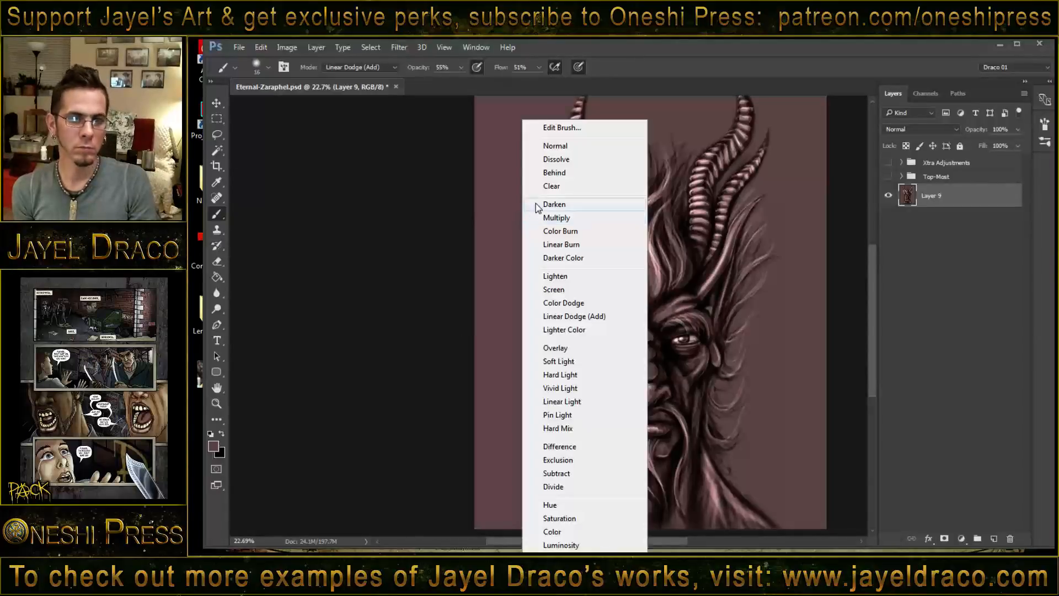
pyautogui.click(560, 218)
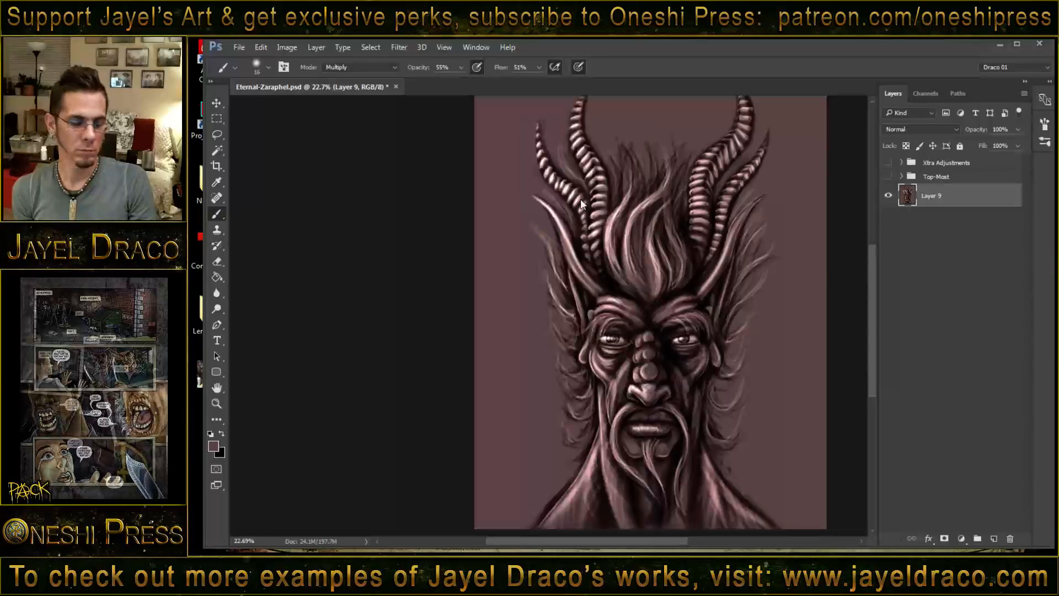
# - Enlarge the brush to 77 and shade both pairs of ribbed horns and the image-left ear with soft Multiply strokes
pyautogui.rightClick(577, 205)
pyautogui.click(566, 193)
pyautogui.moveTo(565, 197)
pyautogui.mouseDown()
pyautogui.moveTo(541, 144)
pyautogui.moveTo(586, 215)
pyautogui.mouseUp()
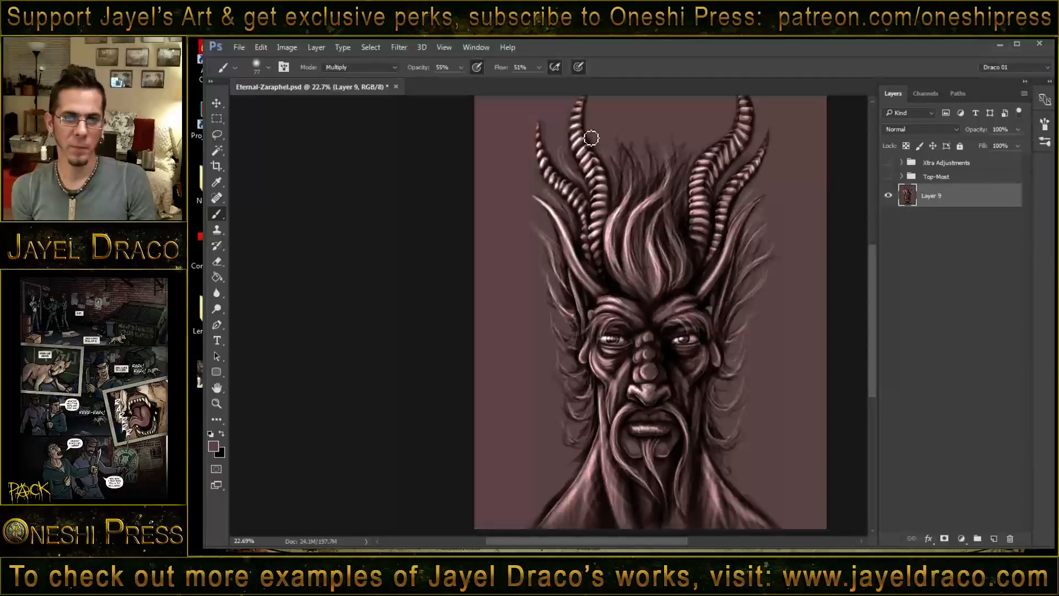
pyautogui.moveTo(598, 164)
pyautogui.mouseDown()
pyautogui.moveTo(607, 209)
pyautogui.moveTo(592, 152)
pyautogui.moveTo(605, 236)
pyautogui.mouseUp()
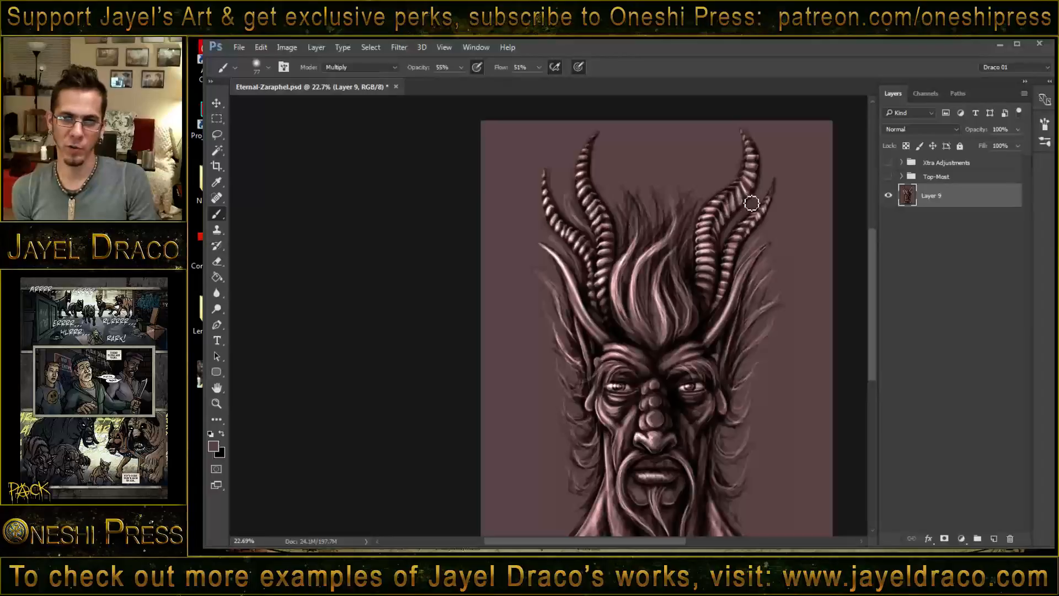
pyautogui.moveTo(745, 188); pyautogui.dragTo(723, 227)
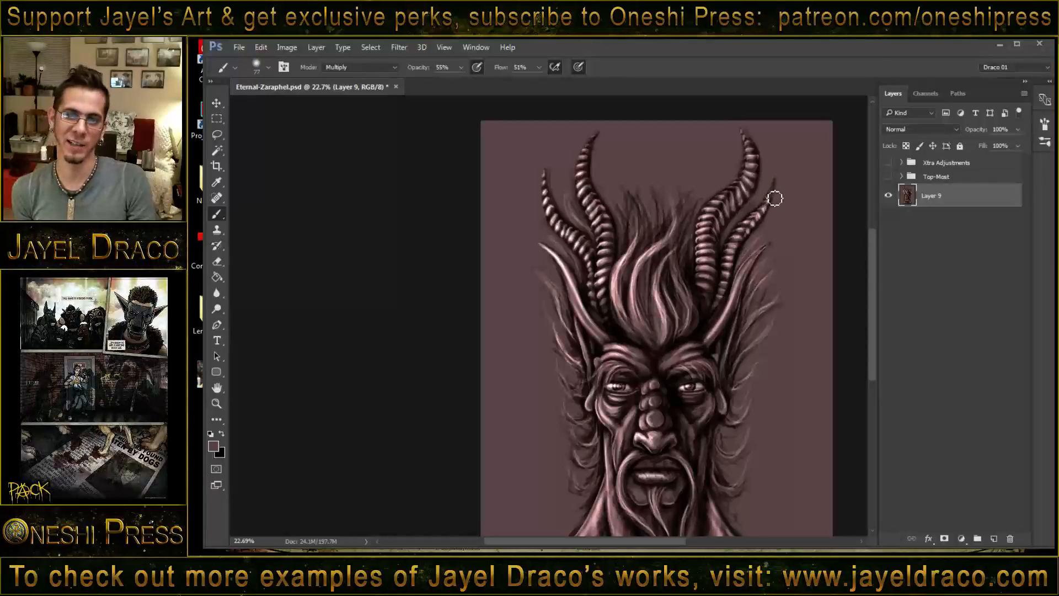
pyautogui.moveTo(774, 204); pyautogui.dragTo(738, 259)
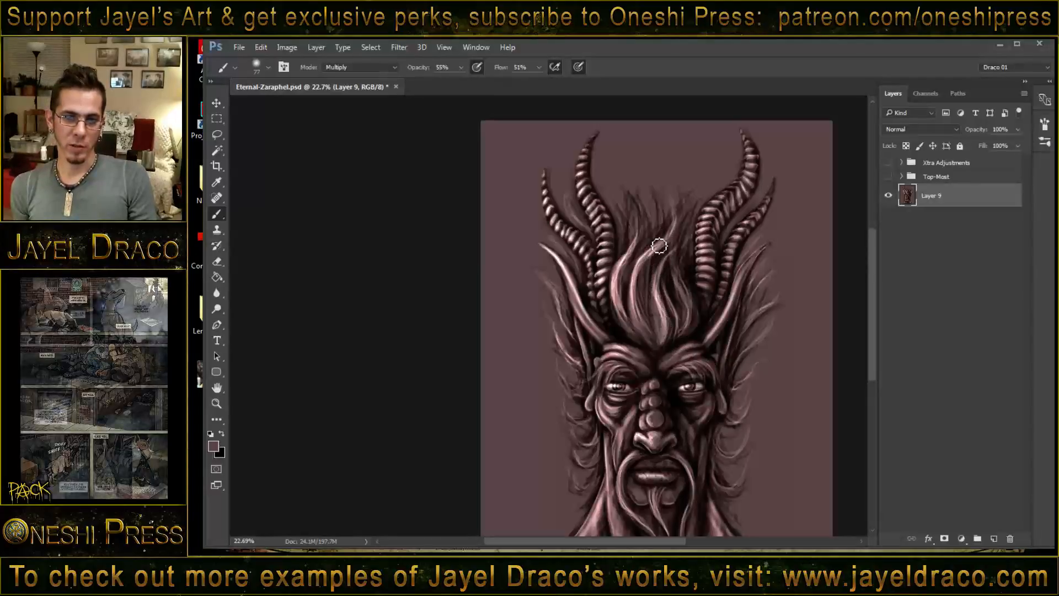
pyautogui.moveTo(565, 264); pyautogui.dragTo(574, 291)
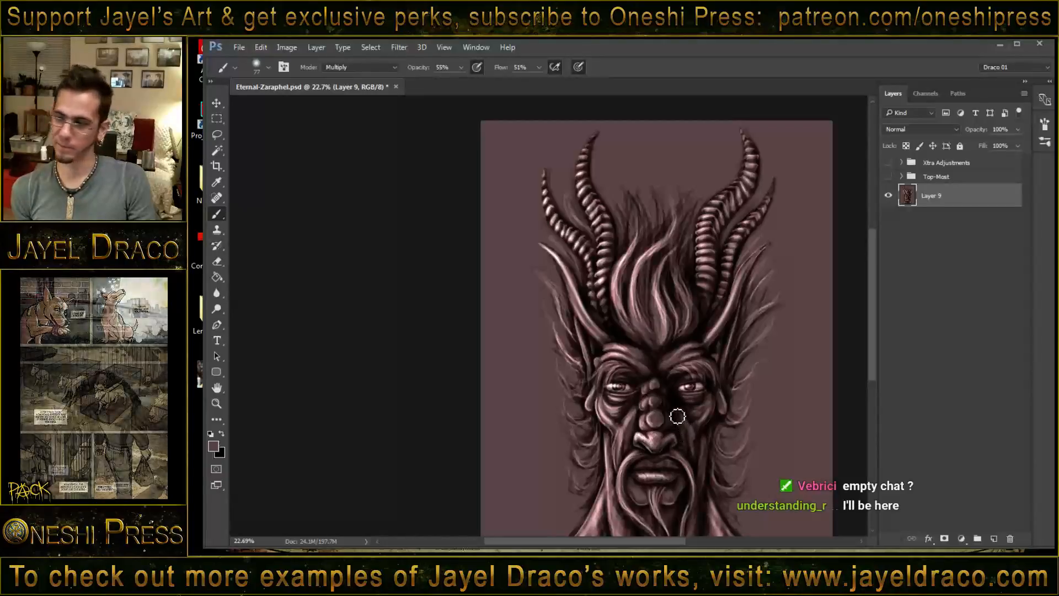
# - Darken the neck and shoulders on both sides and the area around the beard with broad Multiply strokes
pyautogui.moveTo(625, 369); pyautogui.dragTo(649, 272)
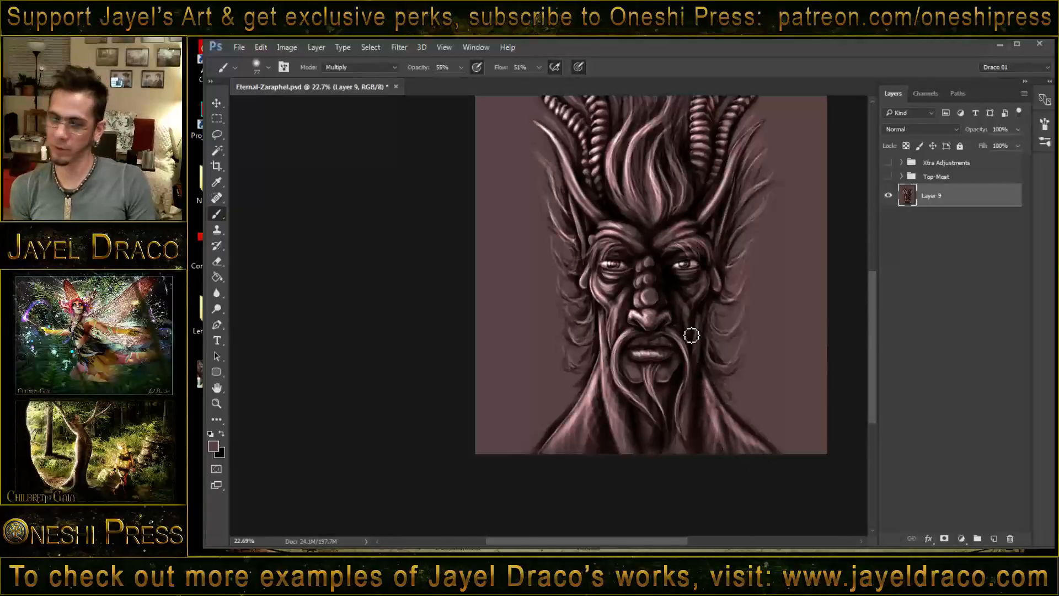
pyautogui.moveTo(711, 381); pyautogui.dragTo(754, 462)
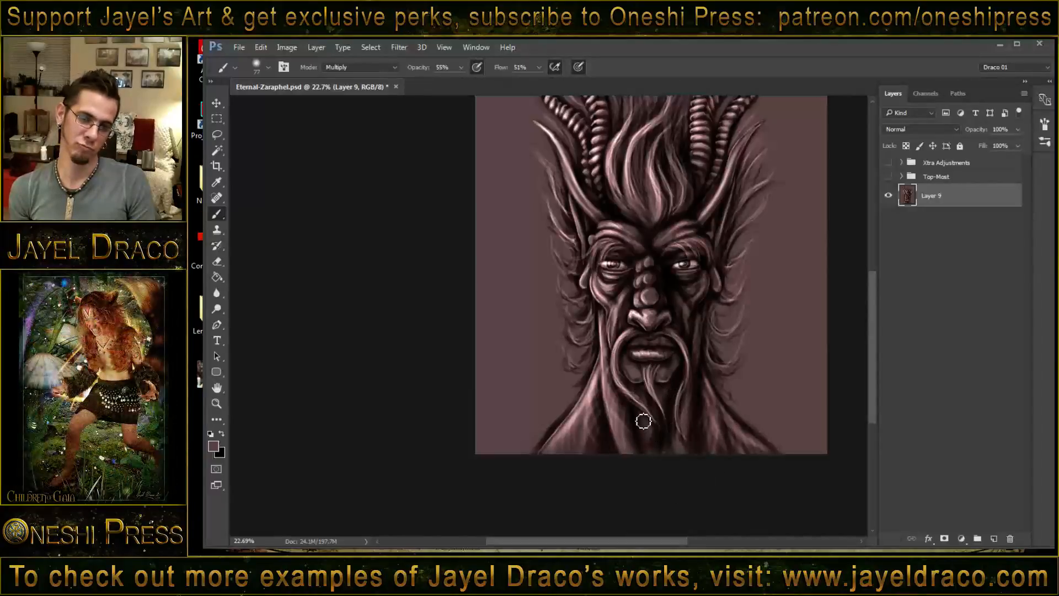
pyautogui.moveTo(693, 374); pyautogui.dragTo(684, 440)
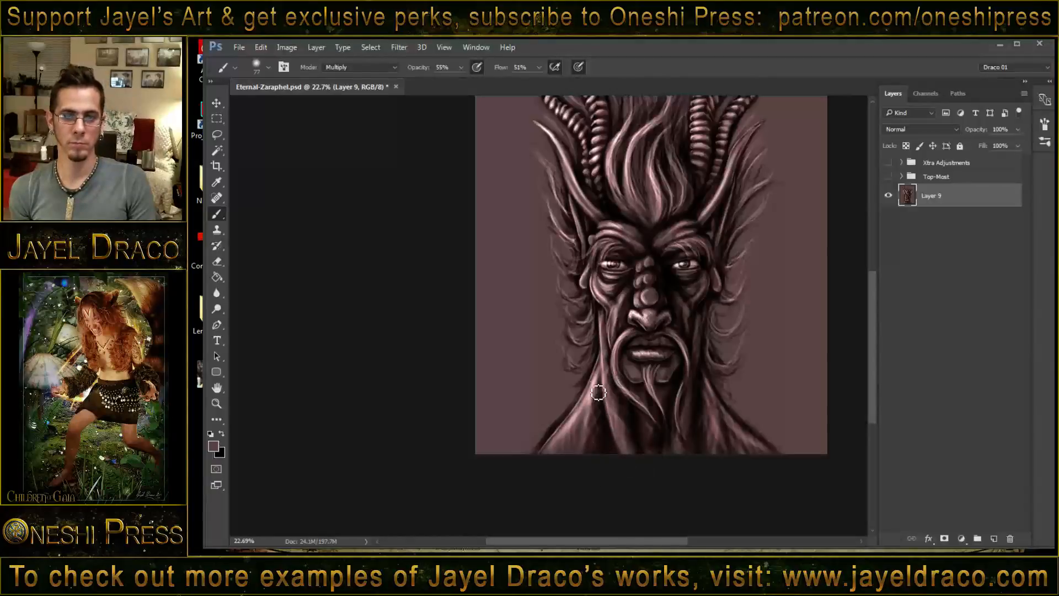
pyautogui.moveTo(594, 408); pyautogui.dragTo(570, 444)
pyautogui.moveTo(628, 330); pyautogui.dragTo(638, 417)
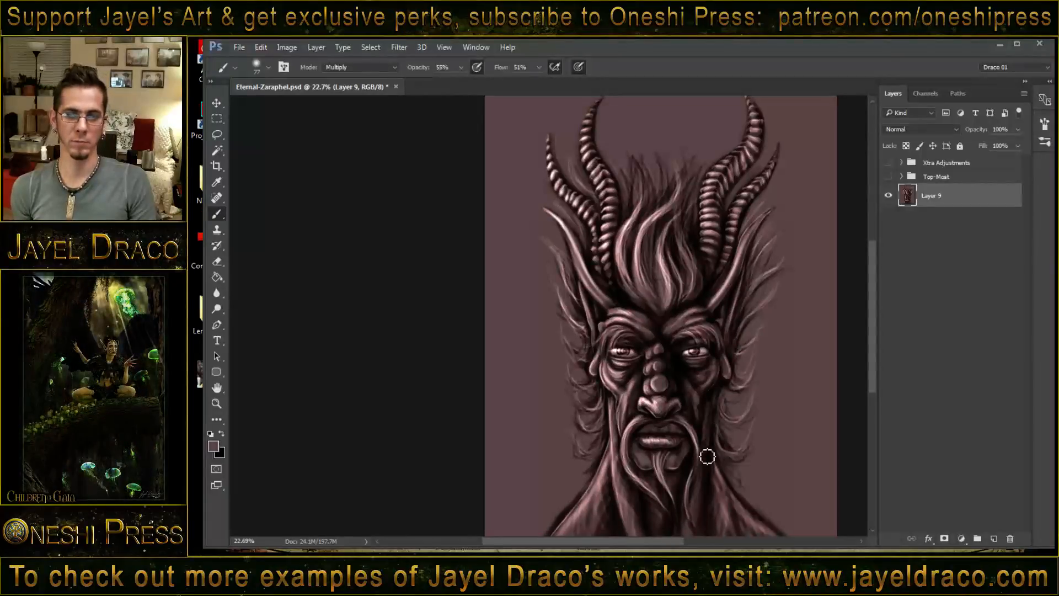
# - Switch the brush to Linear Dodge (Add) at size 25 and highlight the image-right cheek and the folds below it
pyautogui.press('z')
pyautogui.moveTo(695, 408); pyautogui.dragTo(752, 403)
pyautogui.press('b')
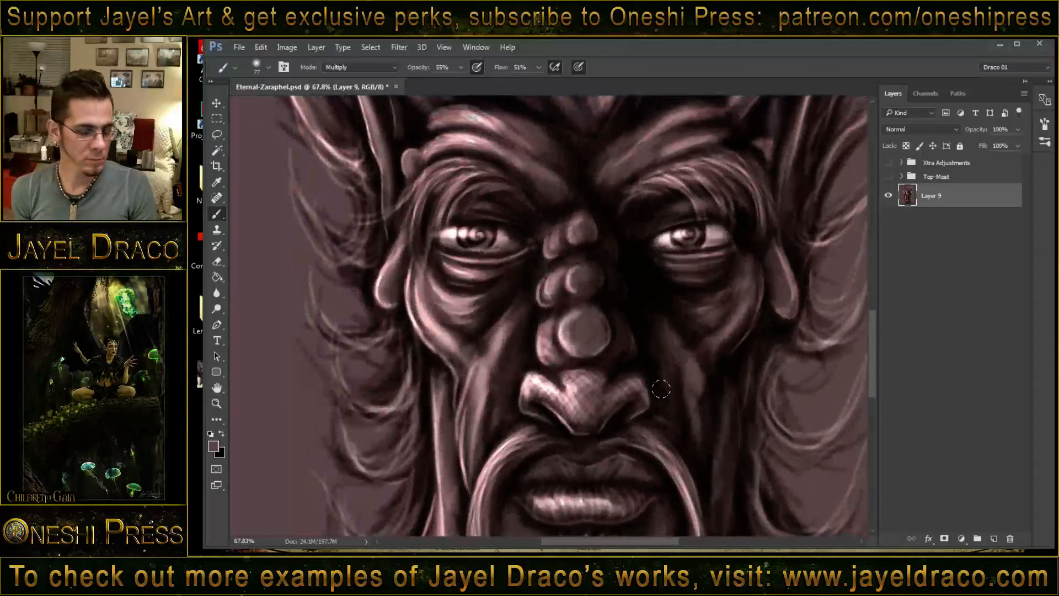
pyautogui.keyDown('shift'); pyautogui.rightClick(645, 342); pyautogui.keyUp('shift')
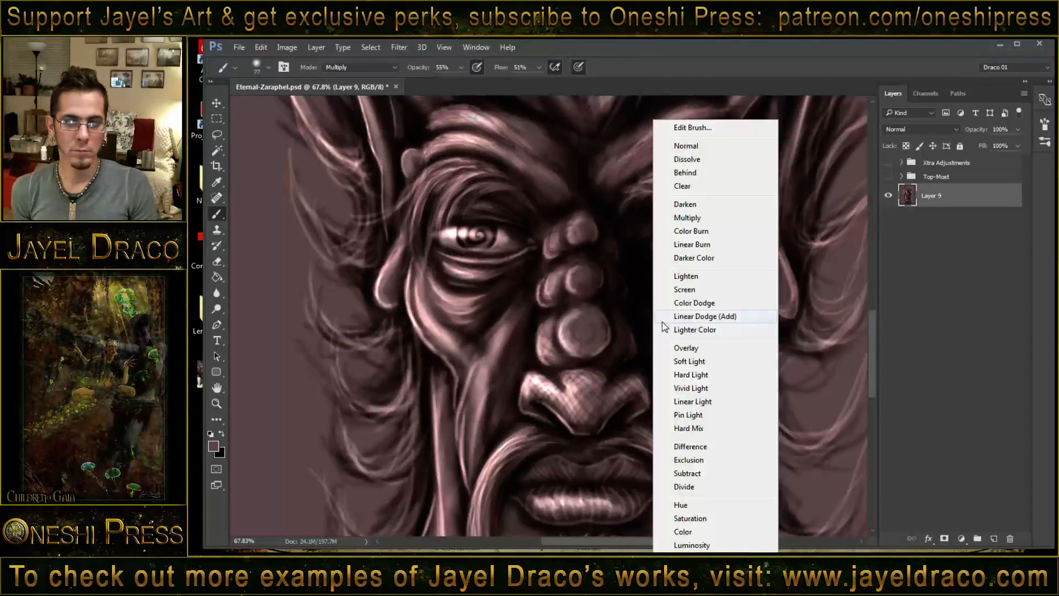
pyautogui.click(710, 317)
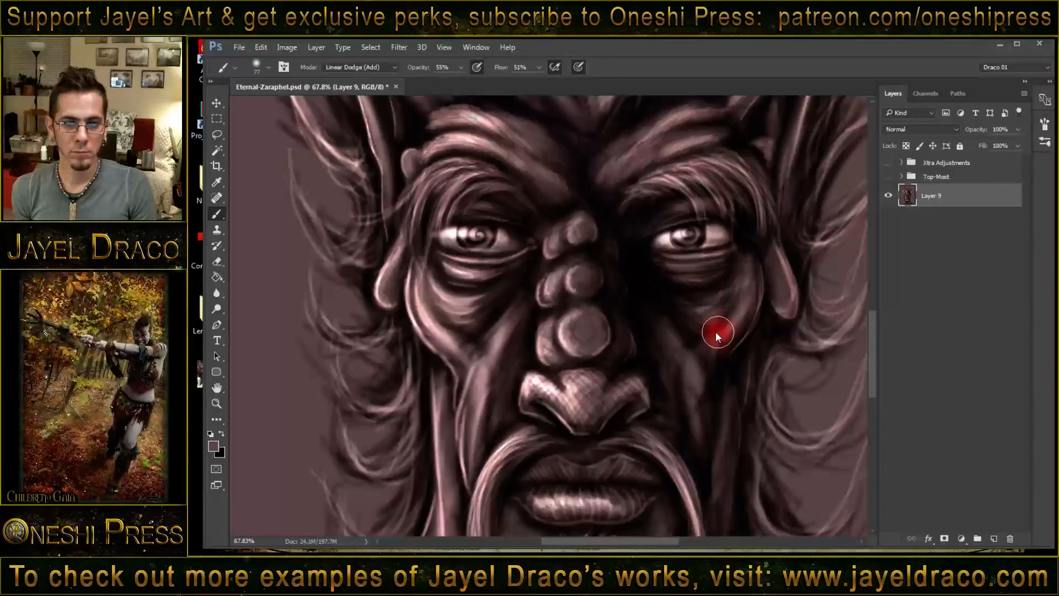
pyautogui.moveTo(763, 275)
pyautogui.mouseDown()
pyautogui.moveTo(744, 343)
pyautogui.moveTo(760, 320)
pyautogui.moveTo(733, 361)
pyautogui.mouseUp()
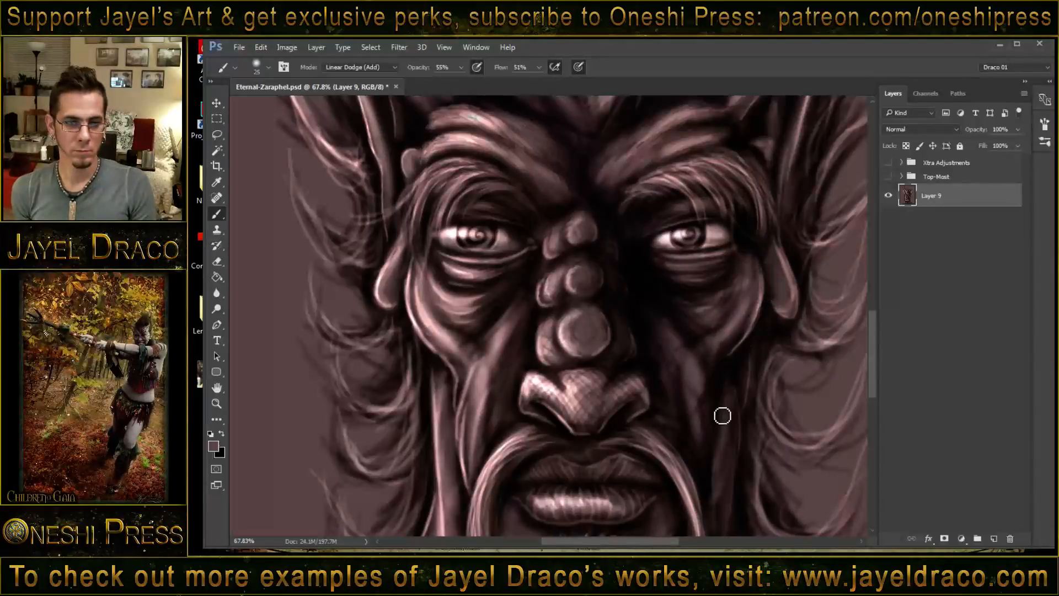
pyautogui.moveTo(720, 413); pyautogui.dragTo(717, 464)
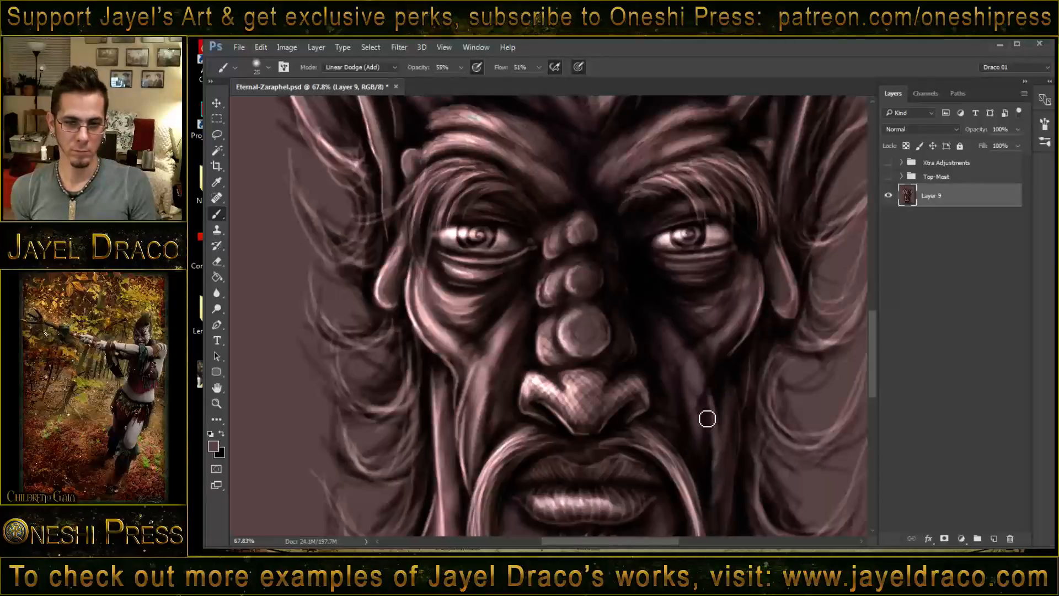
# - Reduce the brush to size 10 and paint thin highlights along the image-right cheek folds and the edge near the earlobe
pyautogui.press('[')
pyautogui.press('[')
pyautogui.press('[')
pyautogui.press('[')
pyautogui.press('[')
pyautogui.press('[')
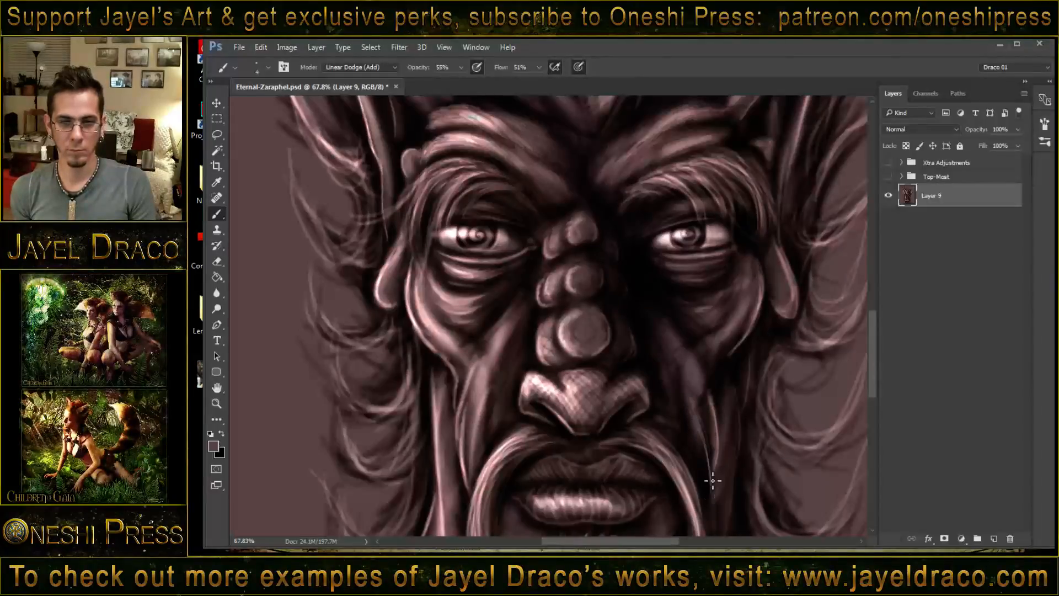
pyautogui.press('[')
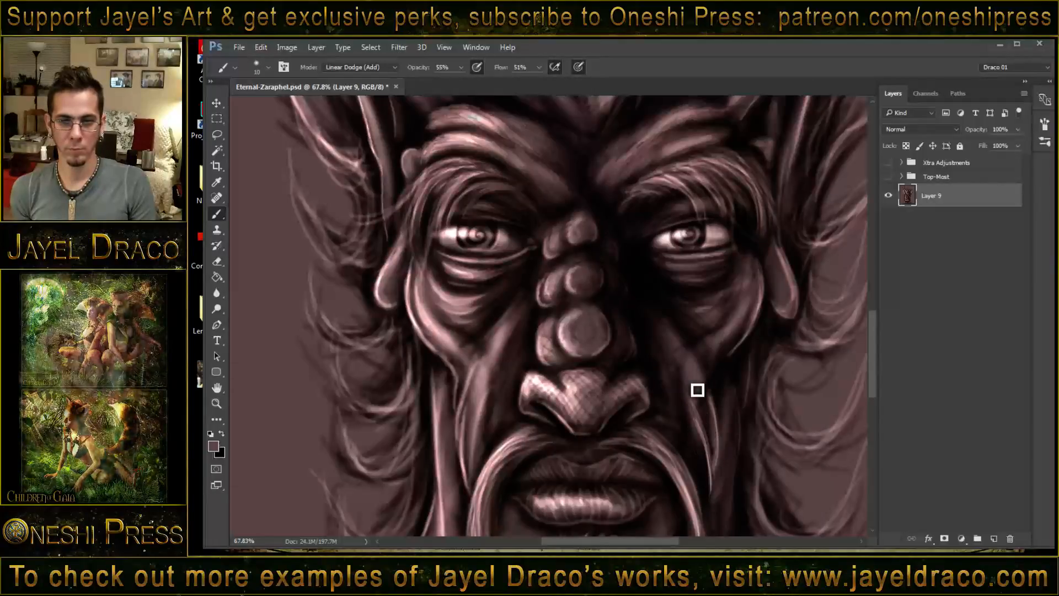
pyautogui.moveTo(709, 389); pyautogui.dragTo(722, 472)
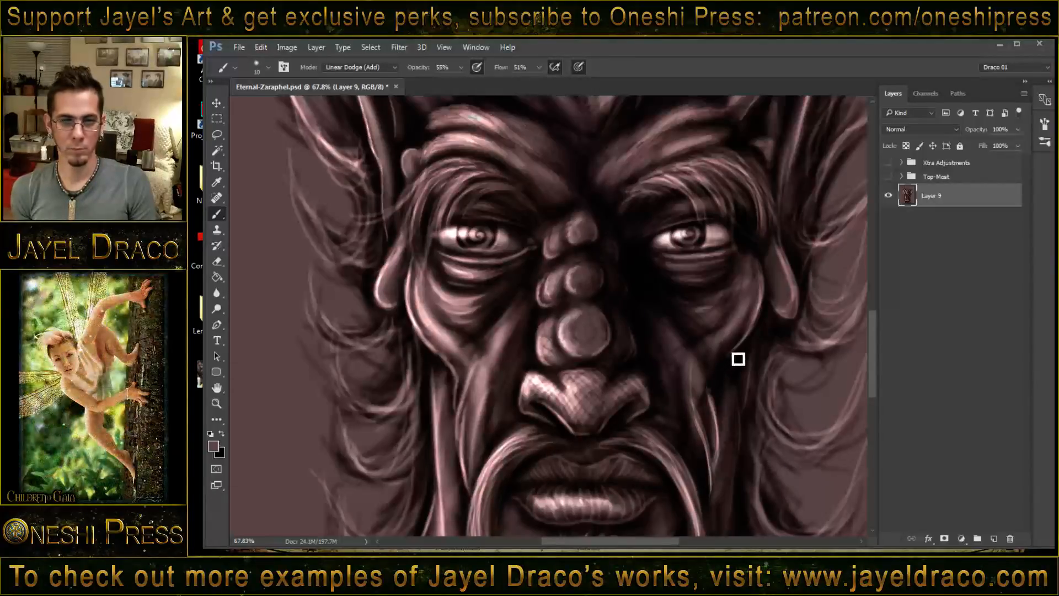
pyautogui.moveTo(732, 356); pyautogui.dragTo(721, 410)
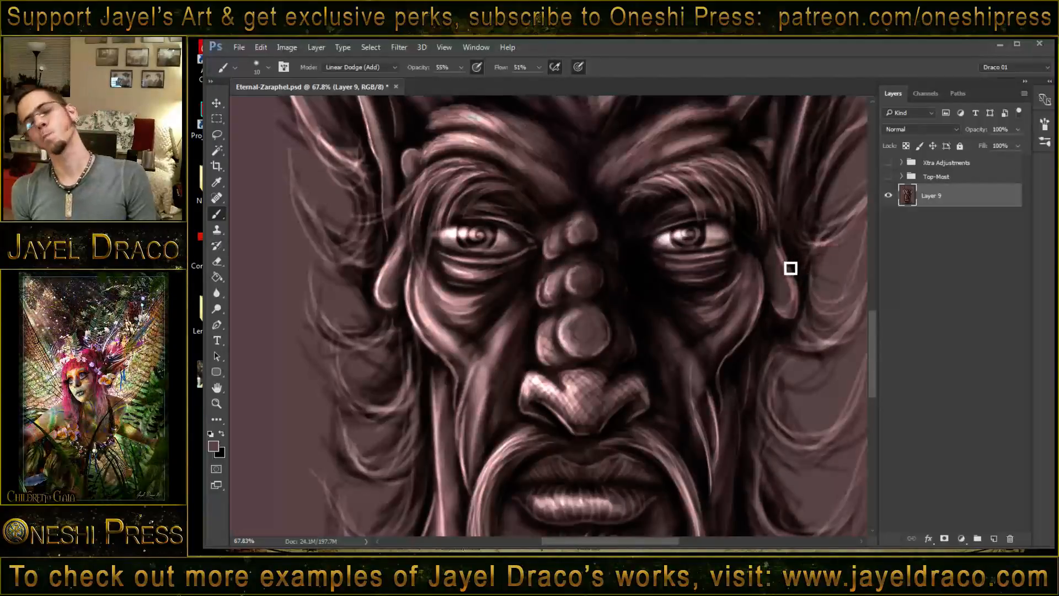
pyautogui.moveTo(780, 283); pyautogui.dragTo(753, 336)
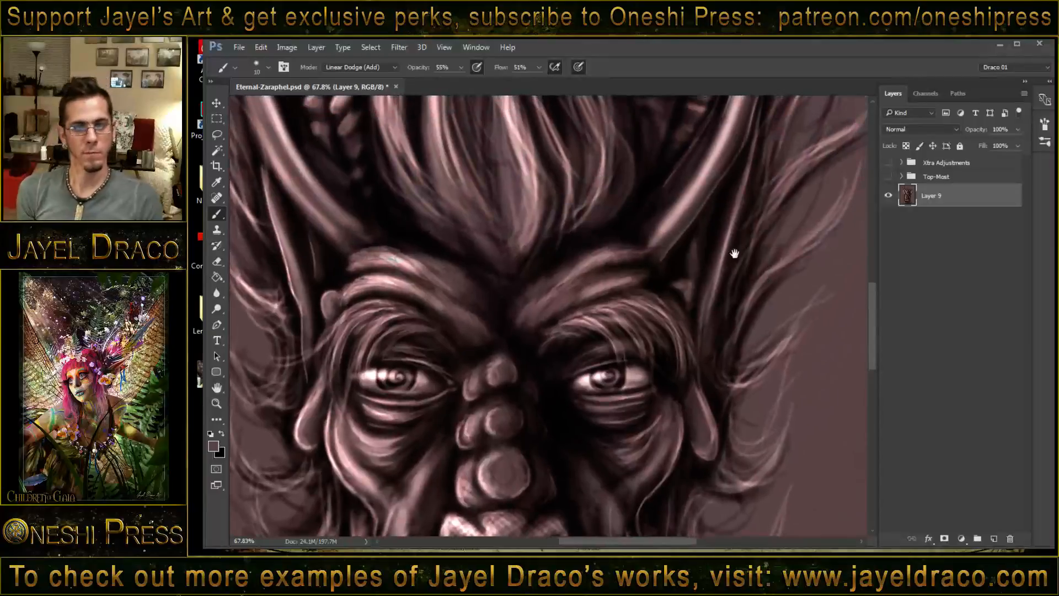
pyautogui.moveTo(468, 280); pyautogui.dragTo(607, 285)
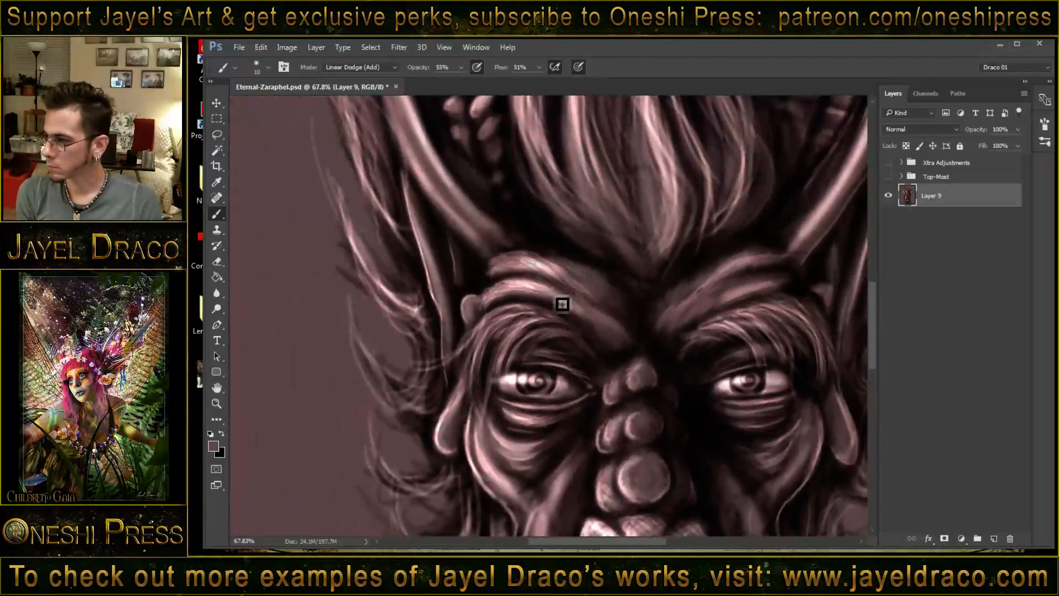
# - Enlarge the brush to 24 and paint Linear Dodge (Add) highlights down the inner edge of the image-left ear beside the brow
pyautogui.moveTo(528, 303); pyautogui.dragTo(535, 303)
pyautogui.moveTo(407, 182); pyautogui.dragTo(428, 239)
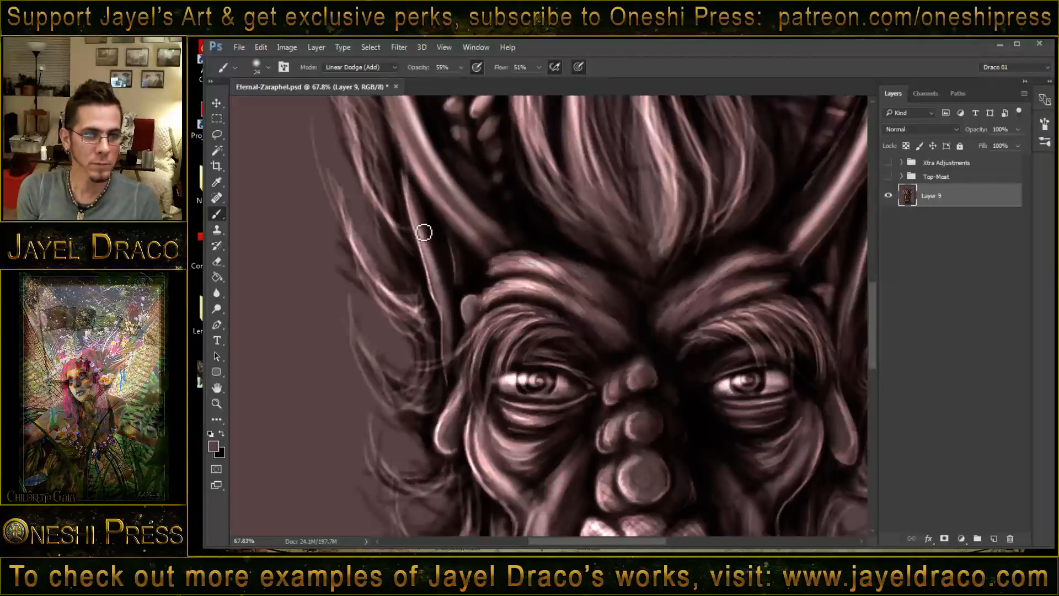
pyautogui.moveTo(442, 303)
pyautogui.mouseDown()
pyautogui.moveTo(457, 407)
pyautogui.moveTo(463, 391)
pyautogui.moveTo(449, 433)
pyautogui.mouseUp()
pyautogui.moveTo(466, 310); pyautogui.dragTo(472, 317)
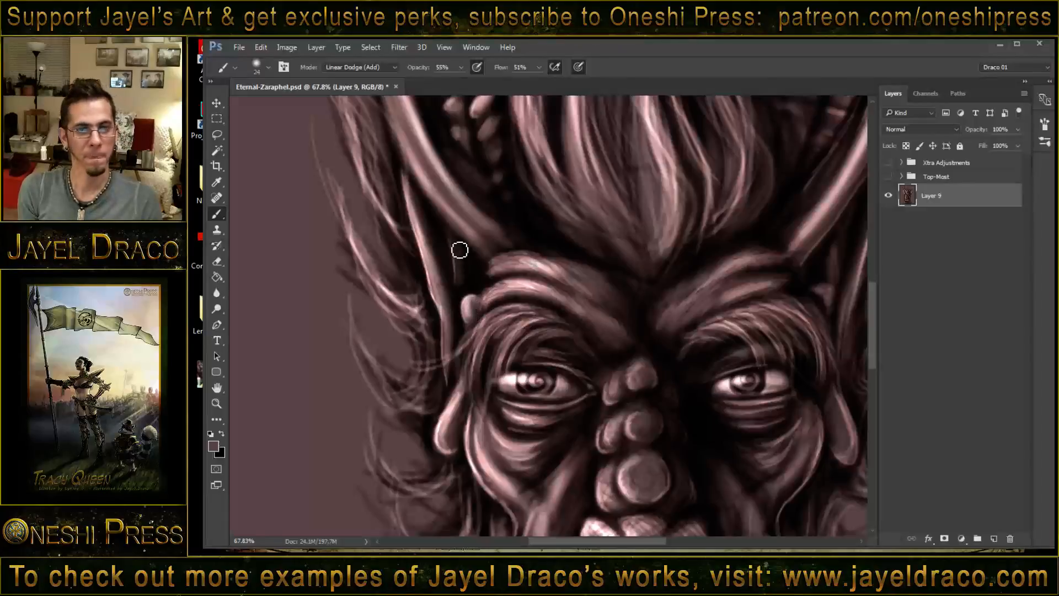
# - Reduce the brush to 15 and highlight the long curved edge of the image-left ear from its pointed tip down to the brow
pyautogui.scroll(2, 467, 251)
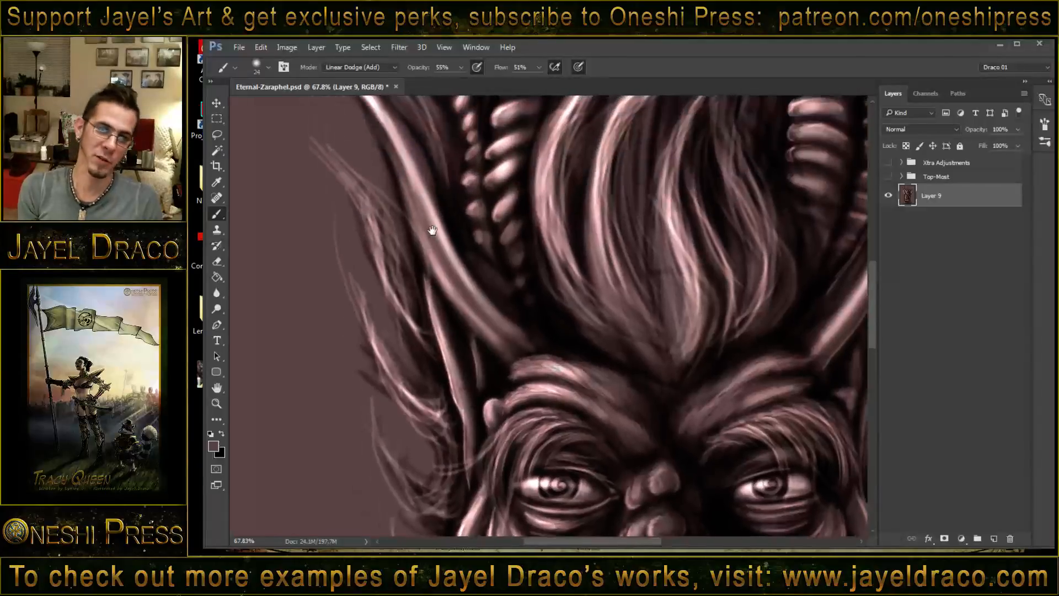
pyautogui.scroll(2, 426, 205)
pyautogui.moveTo(410, 222)
pyautogui.mouseDown()
pyautogui.moveTo(442, 302)
pyautogui.moveTo(406, 279)
pyautogui.mouseUp()
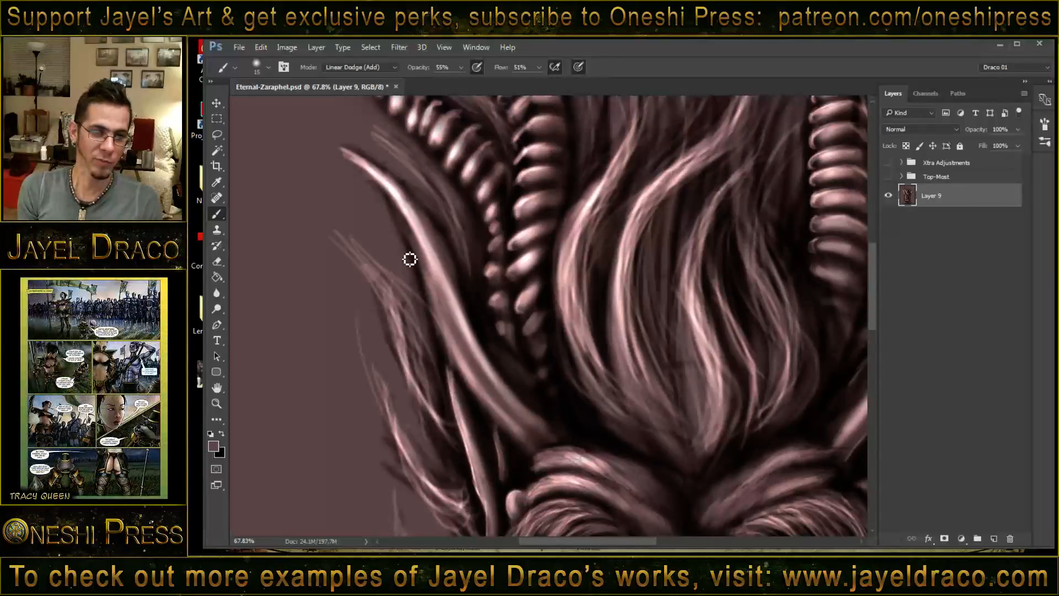
pyautogui.moveTo(396, 208); pyautogui.dragTo(431, 288)
pyautogui.moveTo(414, 243); pyautogui.dragTo(463, 377)
pyautogui.moveTo(438, 328)
pyautogui.mouseDown()
pyautogui.moveTo(482, 407)
pyautogui.moveTo(516, 439)
pyautogui.mouseUp()
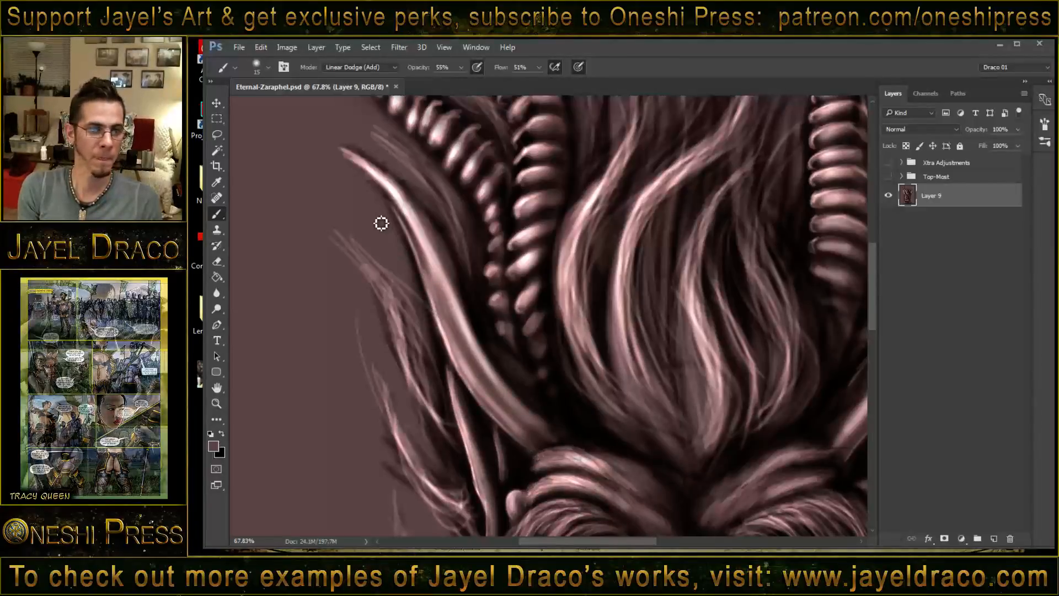
pyautogui.moveTo(347, 154); pyautogui.dragTo(399, 208)
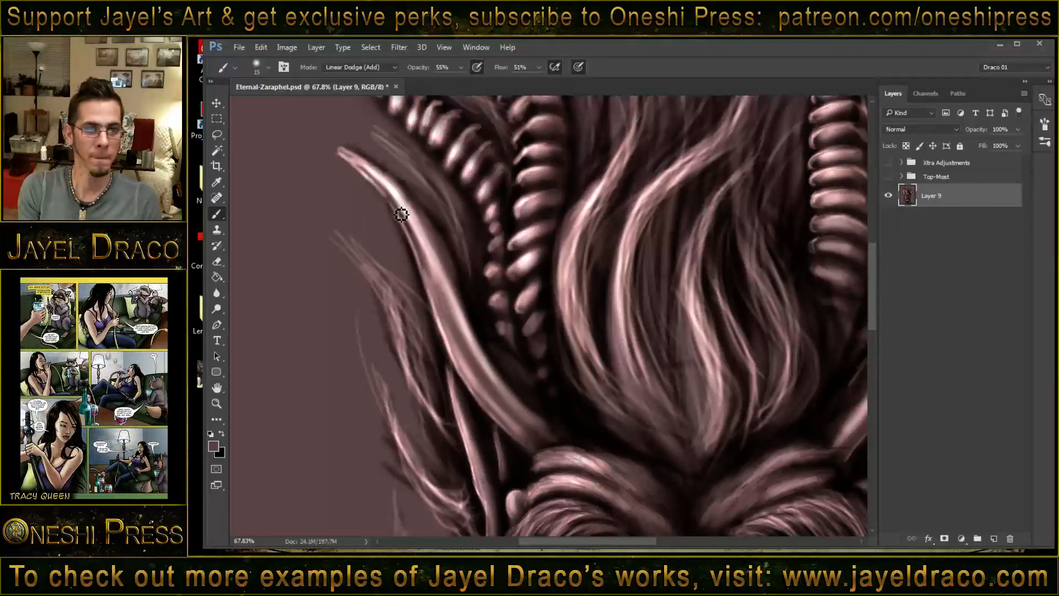
pyautogui.moveTo(346, 155)
pyautogui.mouseDown()
pyautogui.moveTo(380, 173)
pyautogui.moveTo(350, 159)
pyautogui.moveTo(377, 170)
pyautogui.moveTo(359, 168)
pyautogui.moveTo(421, 248)
pyautogui.mouseUp()
pyautogui.moveTo(400, 214)
pyautogui.mouseDown()
pyautogui.moveTo(481, 402)
pyautogui.moveTo(533, 448)
pyautogui.mouseUp()
# - Review the whole portrait, and switch to Windows Photo Viewer to examine the forehead ornaments on the finished Xolaria and Eblenara portraits
pyautogui.press('z')
pyautogui.moveTo(653, 293); pyautogui.dragTo(605, 276)
pyautogui.press('b')
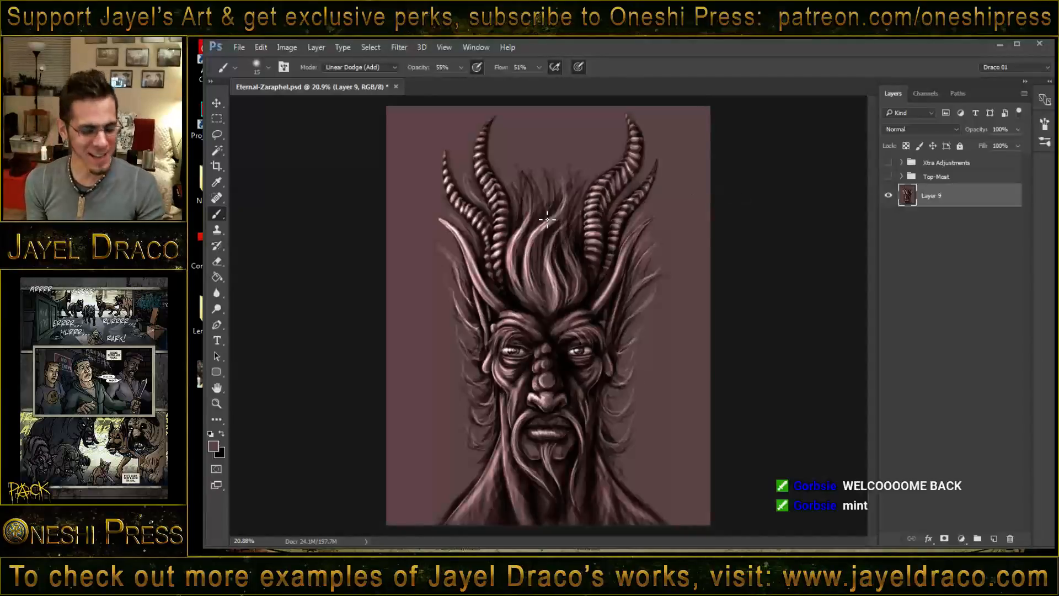
pyautogui.moveTo(566, 244); pyautogui.dragTo(567, 240)
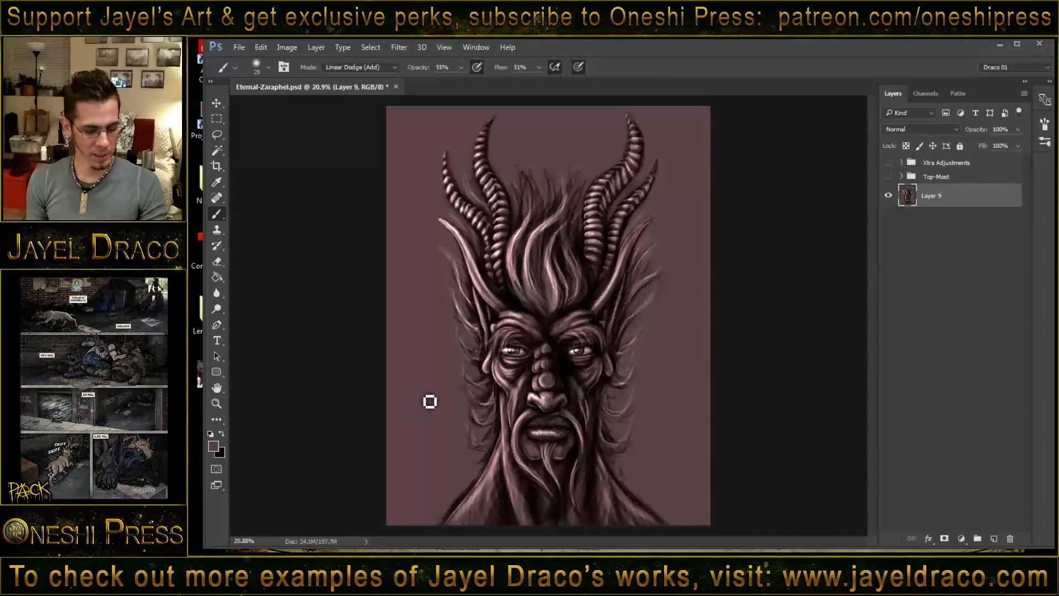
pyautogui.press('z')
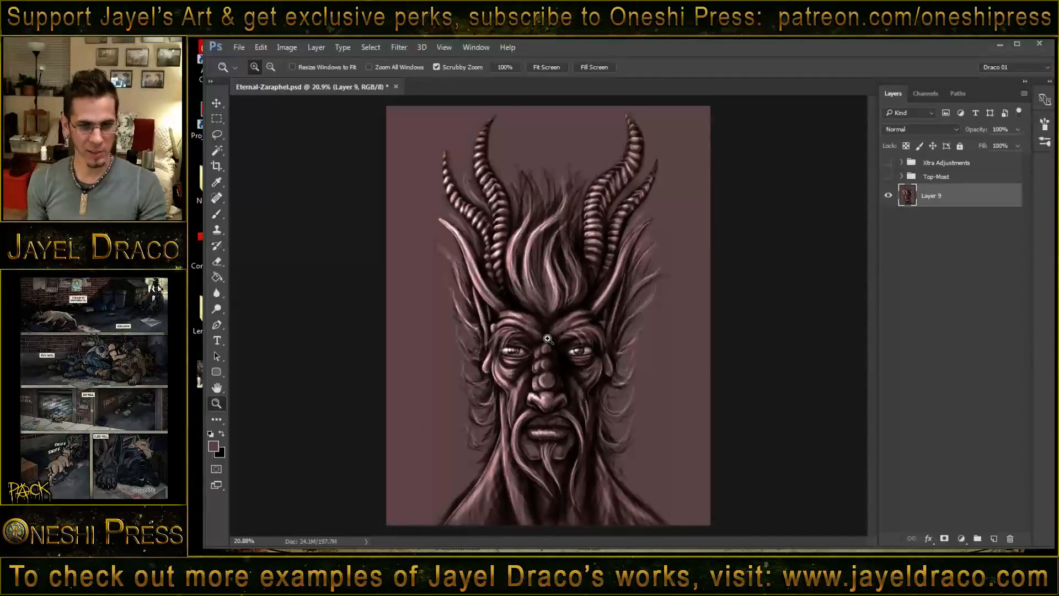
pyautogui.moveTo(546, 336)
pyautogui.mouseDown()
pyautogui.moveTo(559, 331)
pyautogui.moveTo(549, 334)
pyautogui.mouseUp()
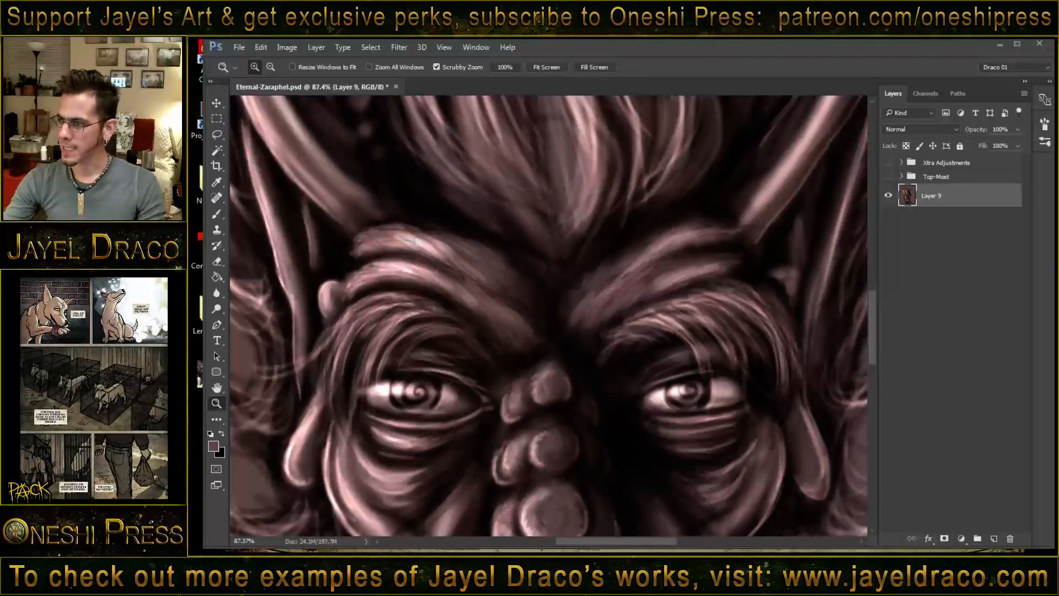
pyautogui.hotkey('alt', 'Tab')
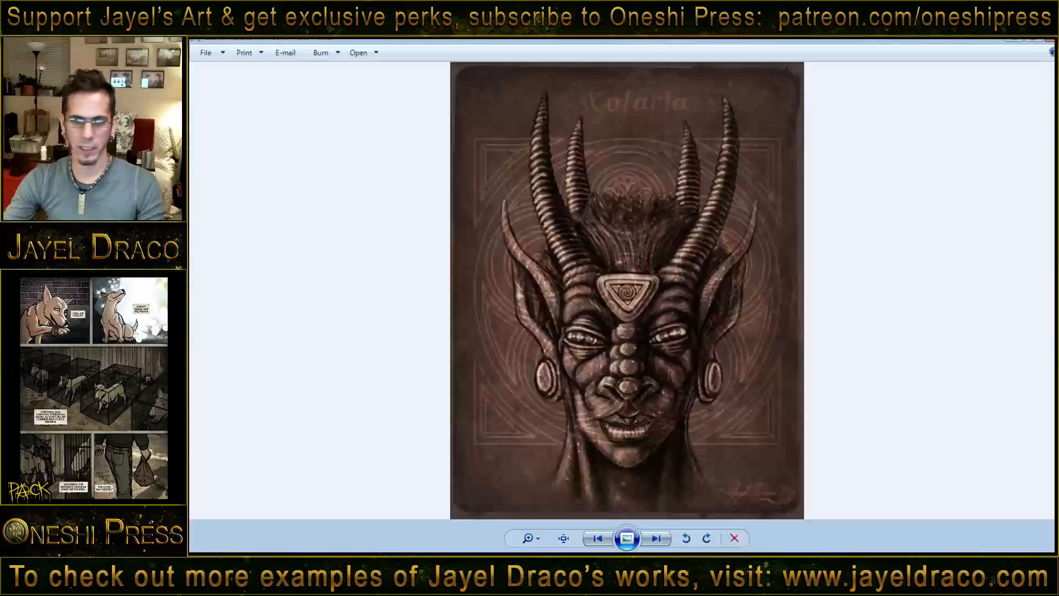
pyautogui.scroll(3, 740, 253)
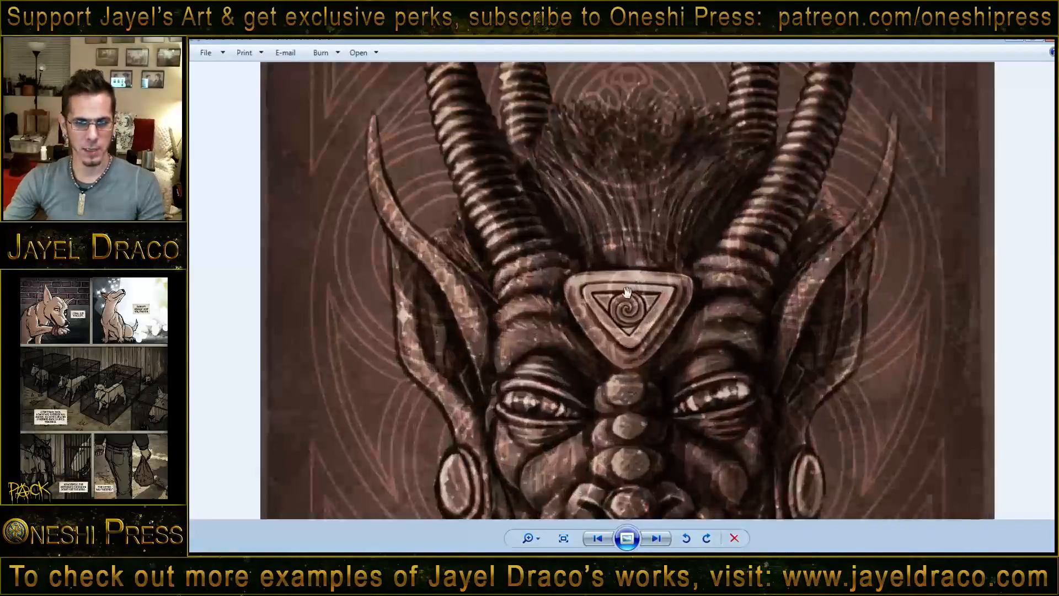
pyautogui.scroll(2, 652, 314)
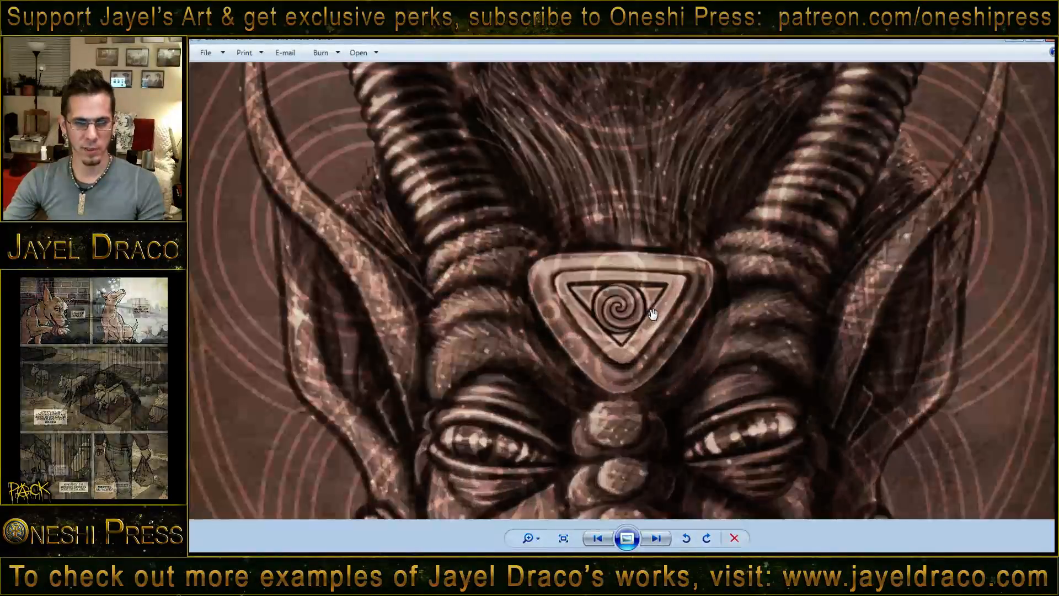
pyautogui.hotkey('alt', 'Tab')
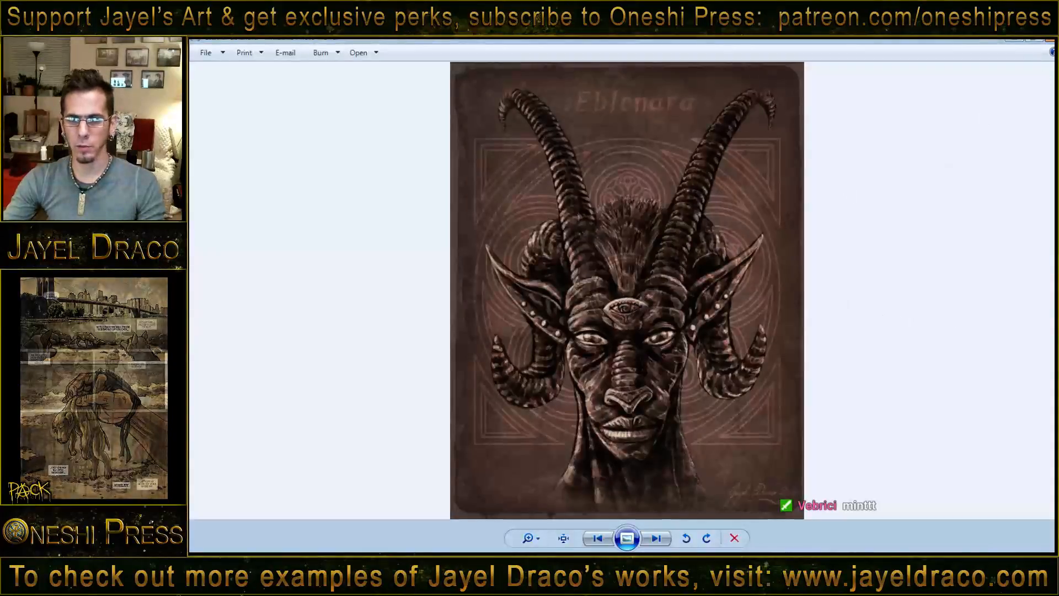
pyautogui.click(1049, 41)
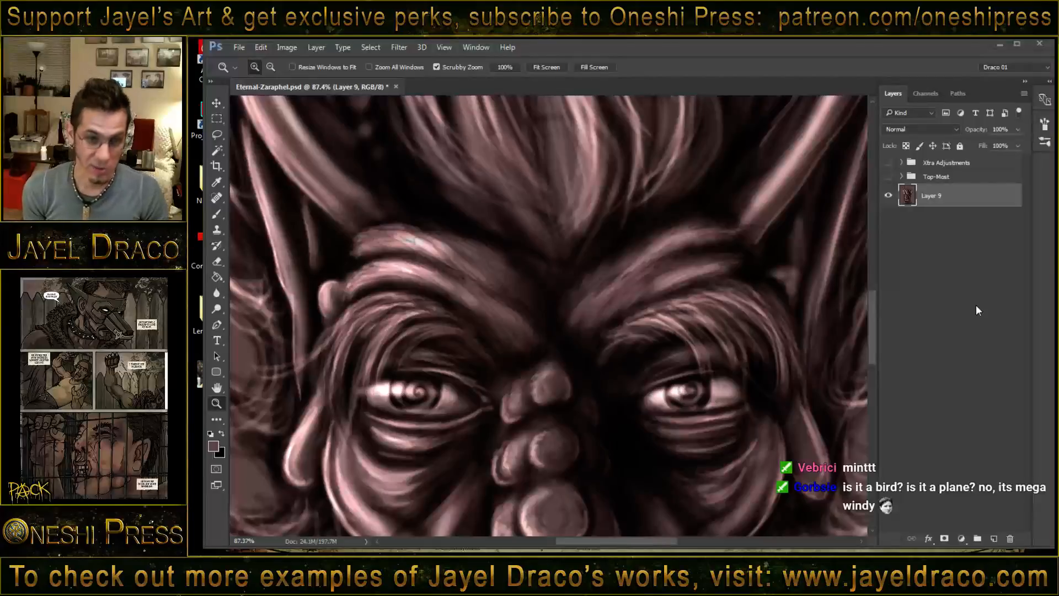
pyautogui.rightClick(554, 259)
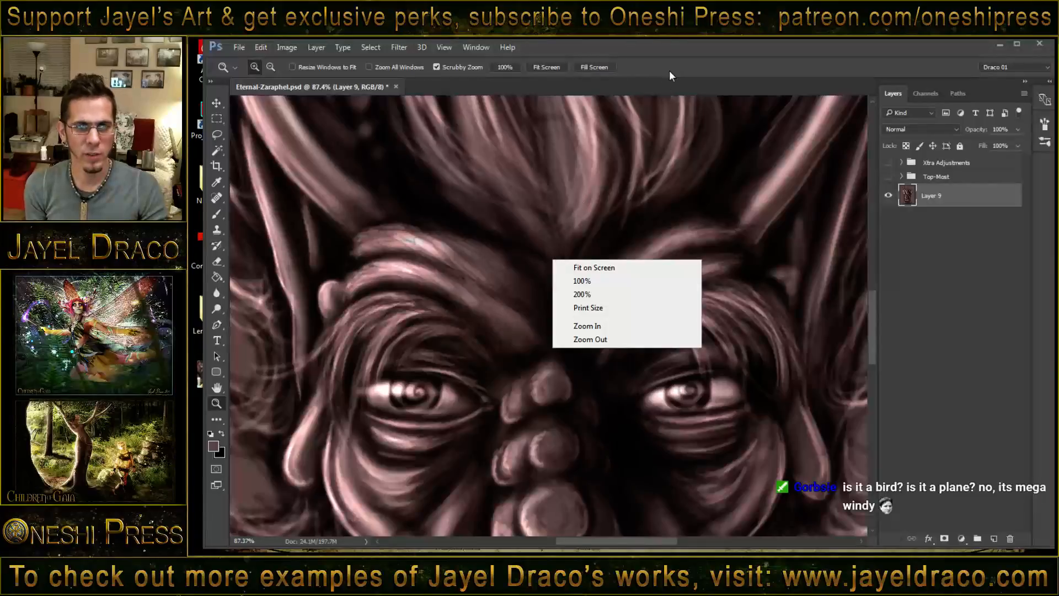
pyautogui.click(682, 54)
pyautogui.rightClick(547, 258)
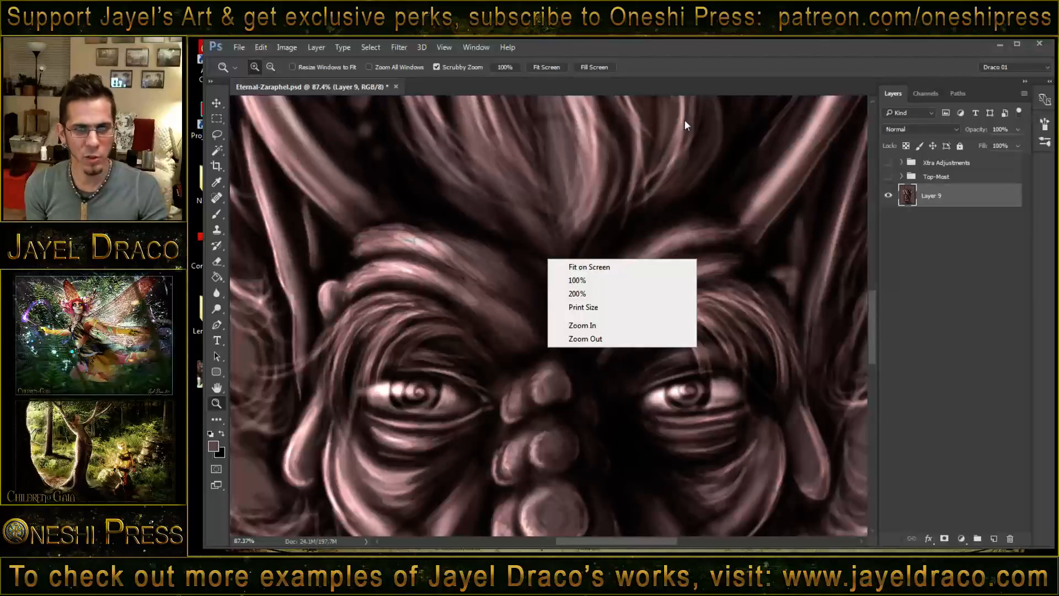
pyautogui.click(721, 58)
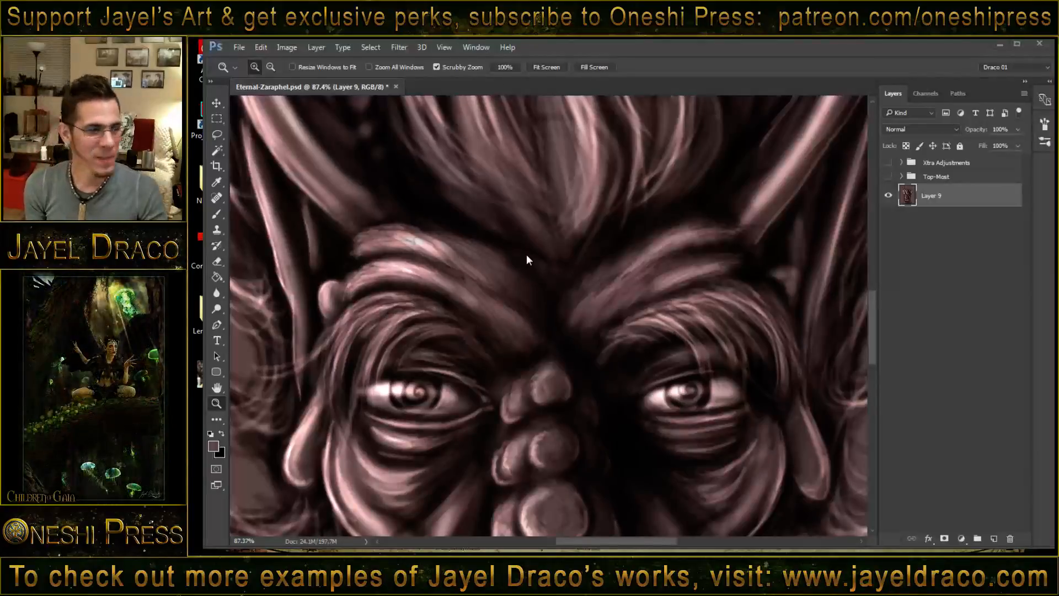
pyautogui.rightClick(594, 240)
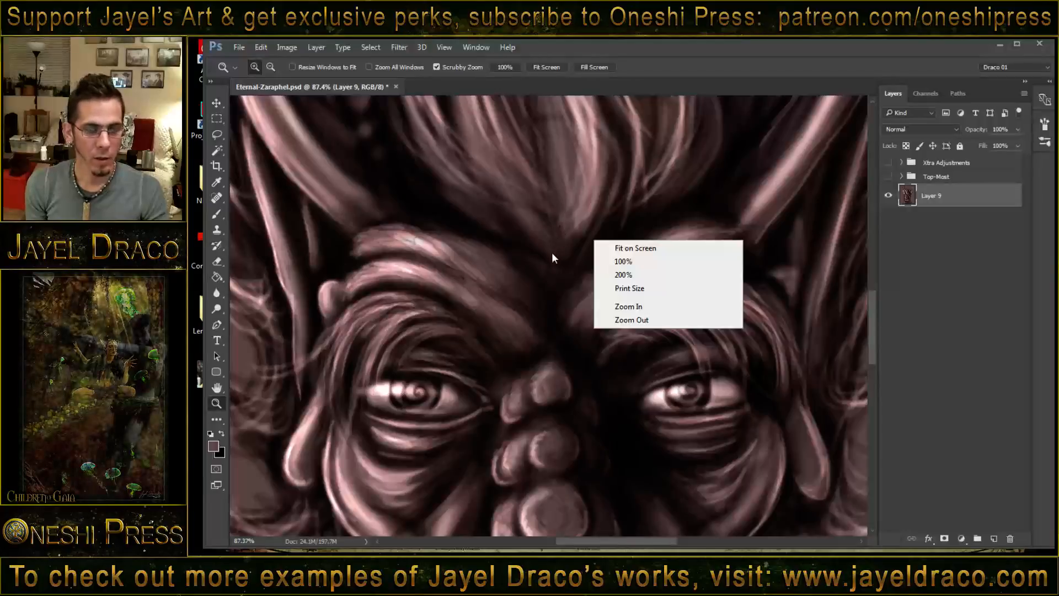
pyautogui.click(637, 71)
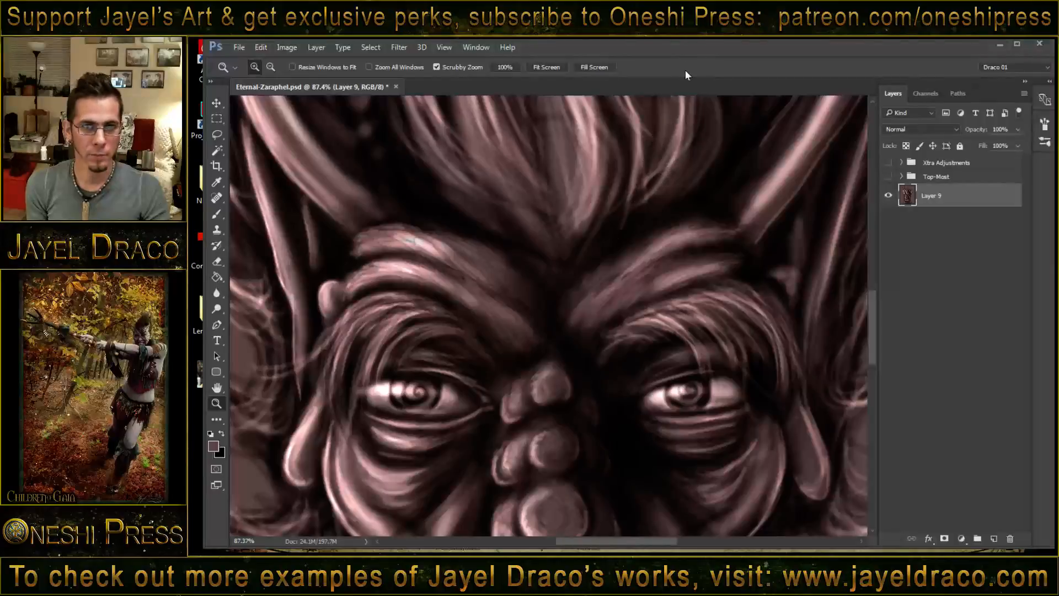
pyautogui.moveTo(687, 50); pyautogui.dragTo(681, 49)
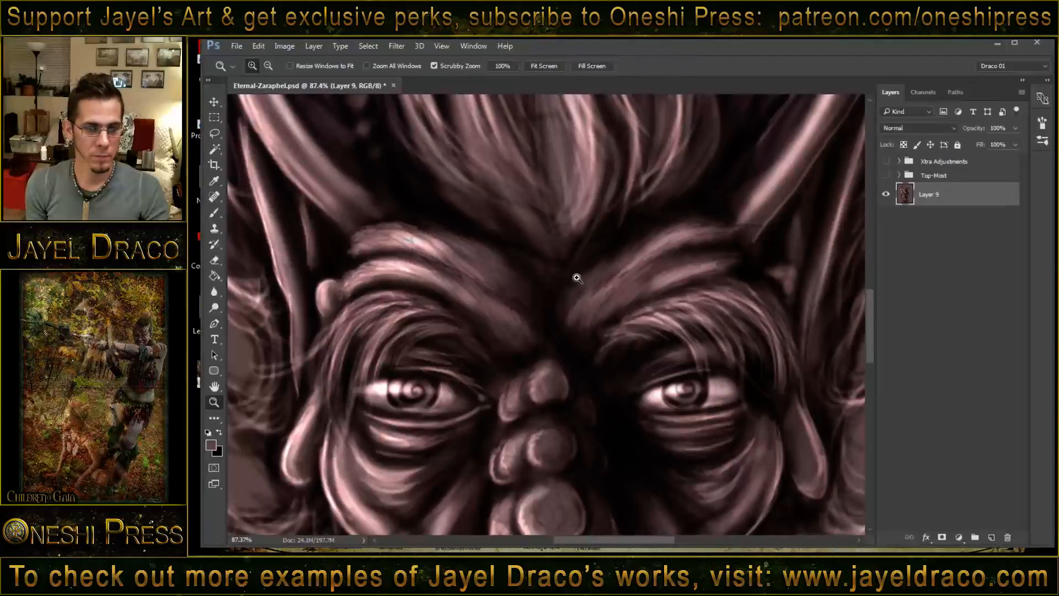
# - Set the brush to Normal mode at size 24 and paint a solid mauve oval on the forehead between the brows
pyautogui.press('b')
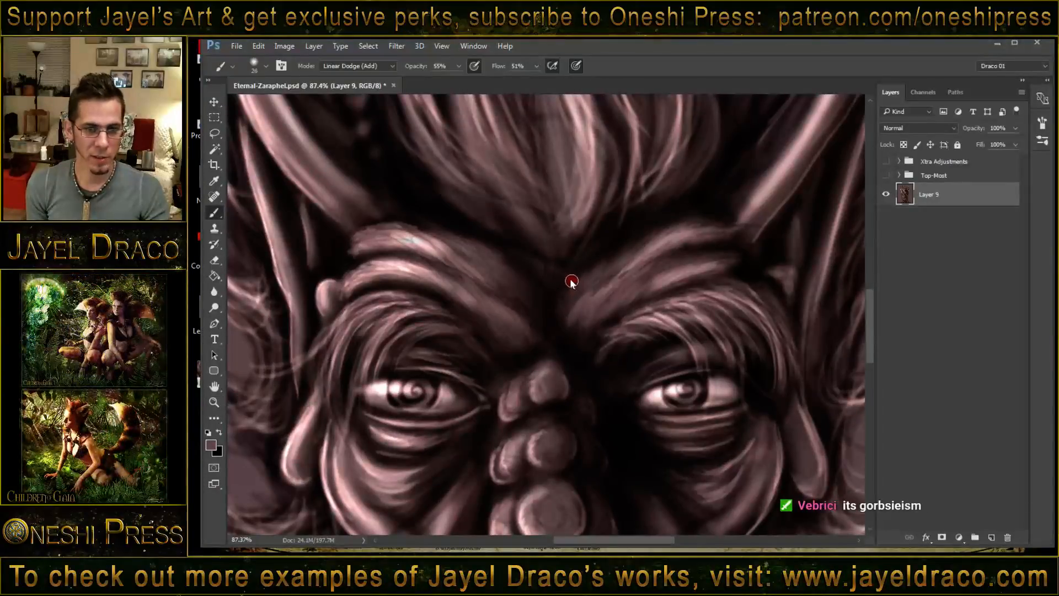
pyautogui.keyDown('shift'); pyautogui.rightClick(573, 281); pyautogui.keyUp('shift')
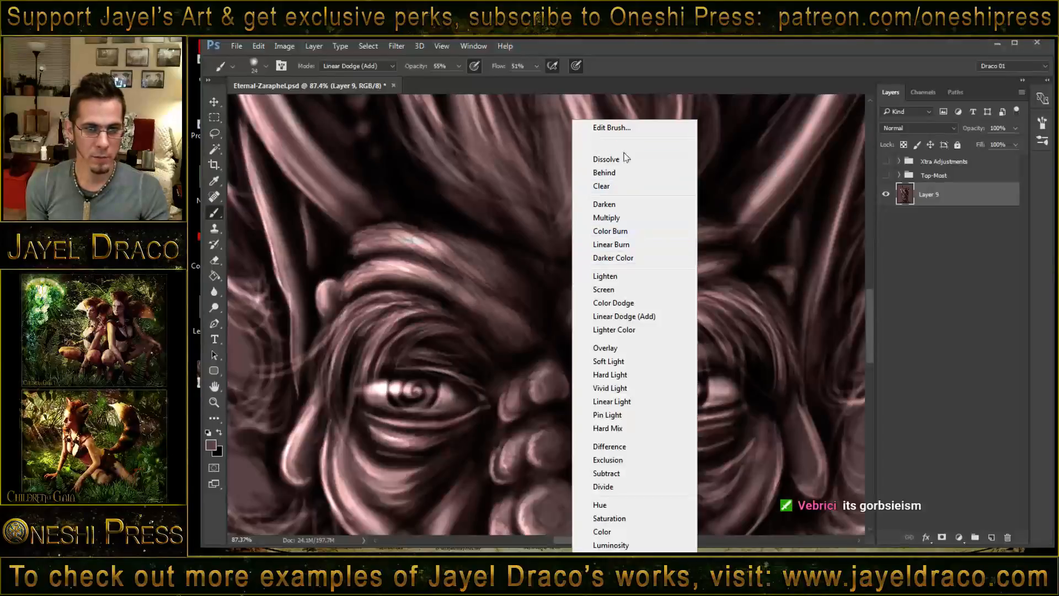
pyautogui.click(617, 146)
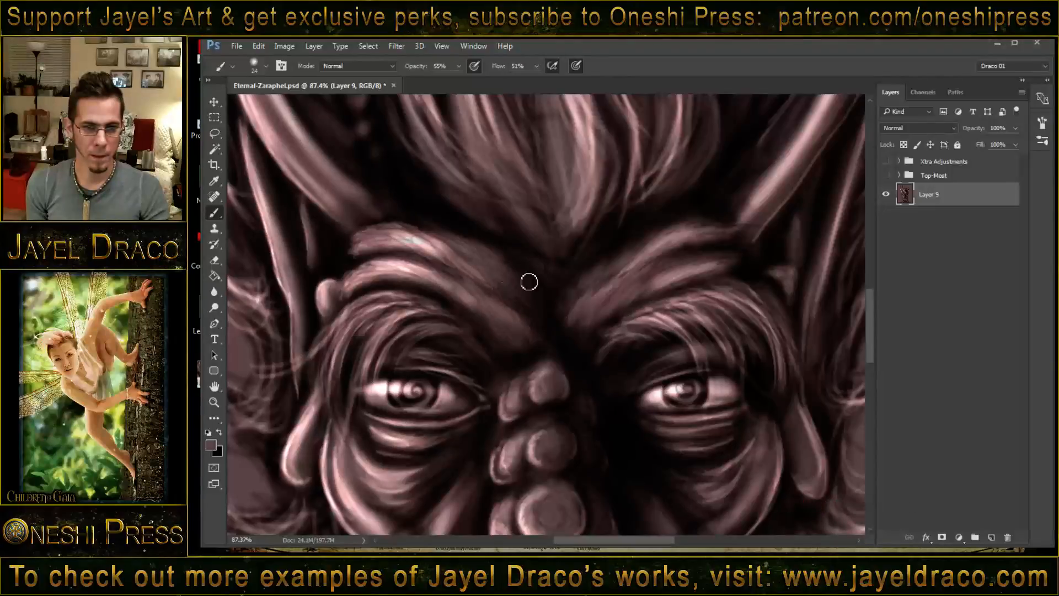
pyautogui.moveTo(508, 289); pyautogui.dragTo(580, 282)
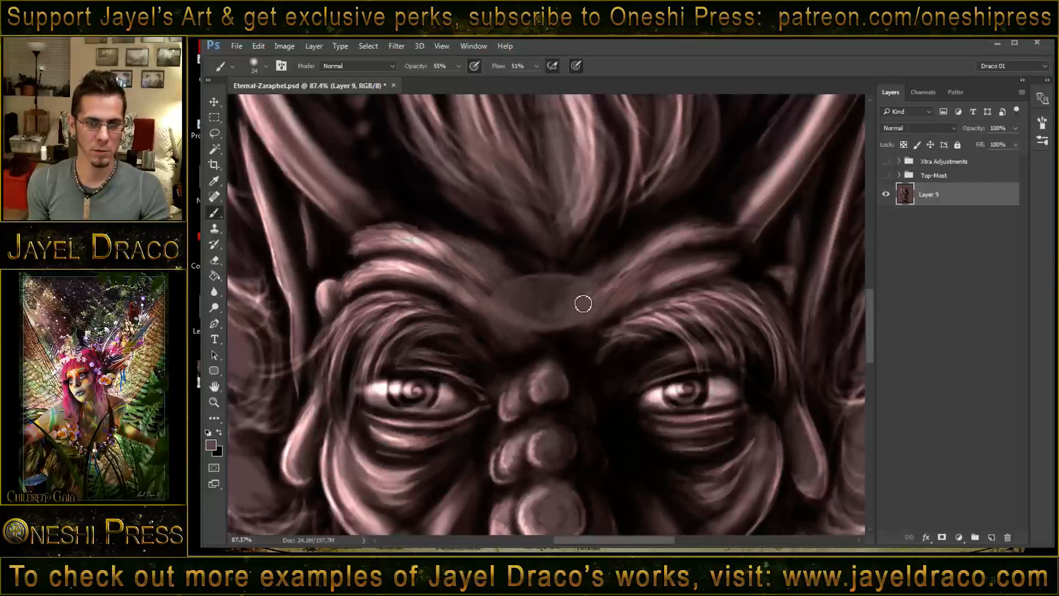
pyautogui.moveTo(560, 320)
pyautogui.mouseDown()
pyautogui.moveTo(514, 302)
pyautogui.moveTo(550, 295)
pyautogui.moveTo(529, 305)
pyautogui.moveTo(508, 296)
pyautogui.mouseUp()
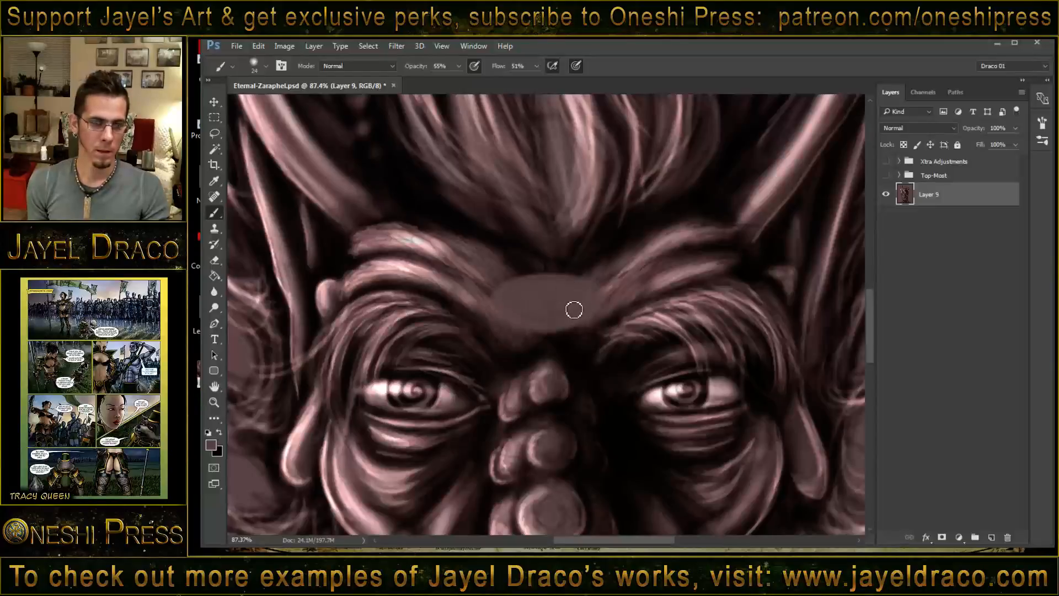
# - Switch the brush to Multiply at size 15 and draw a dark outline along the forehead oval's lower and image-left edges
pyautogui.press('alt')
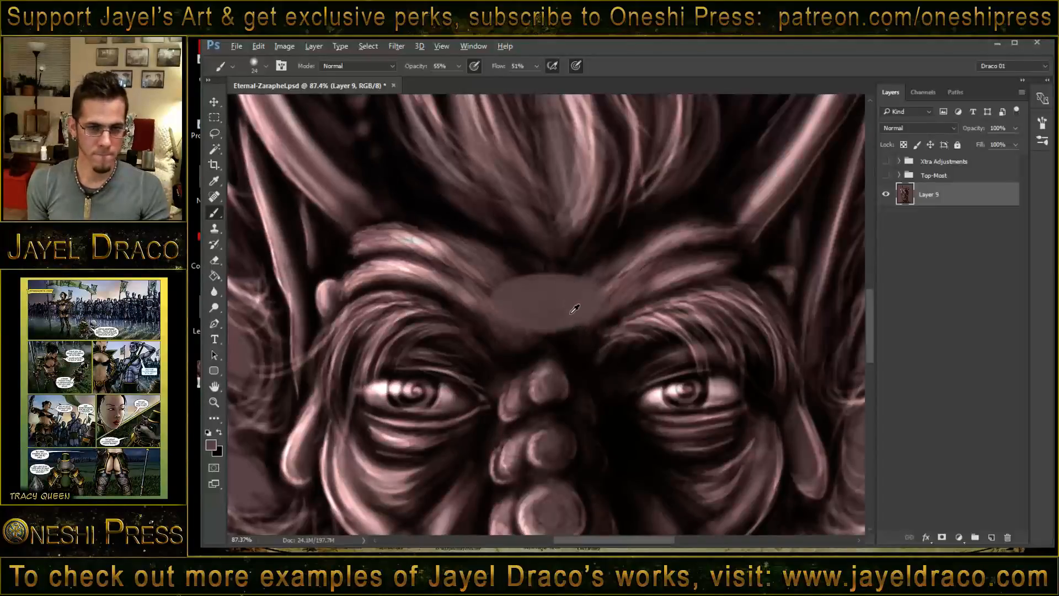
pyautogui.press('z')
pyautogui.moveTo(556, 306); pyautogui.dragTo(593, 310)
pyautogui.press('b')
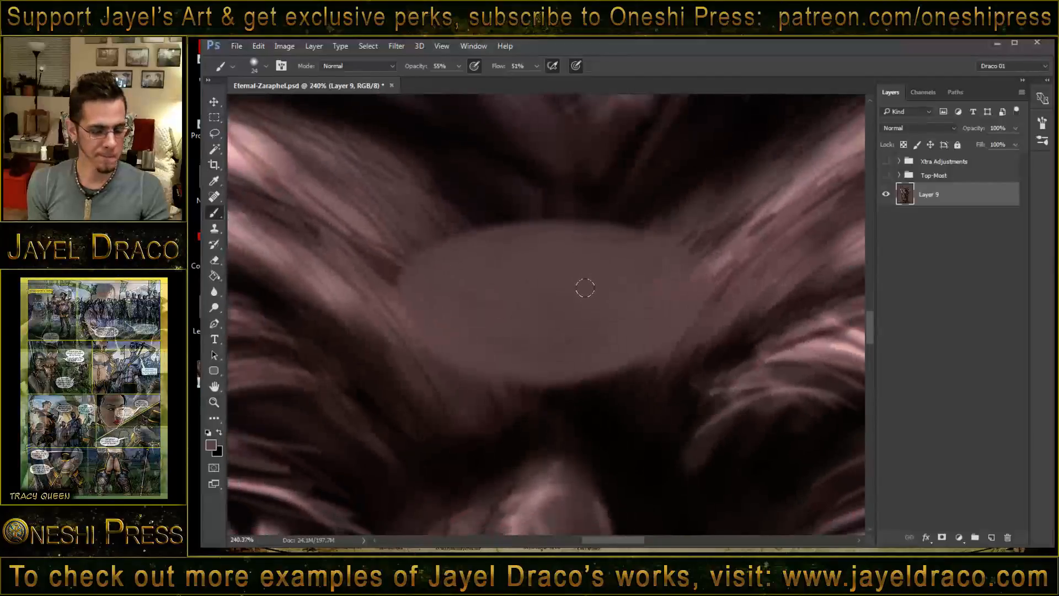
pyautogui.keyDown('shift'); pyautogui.rightClick(598, 270); pyautogui.keyUp('shift')
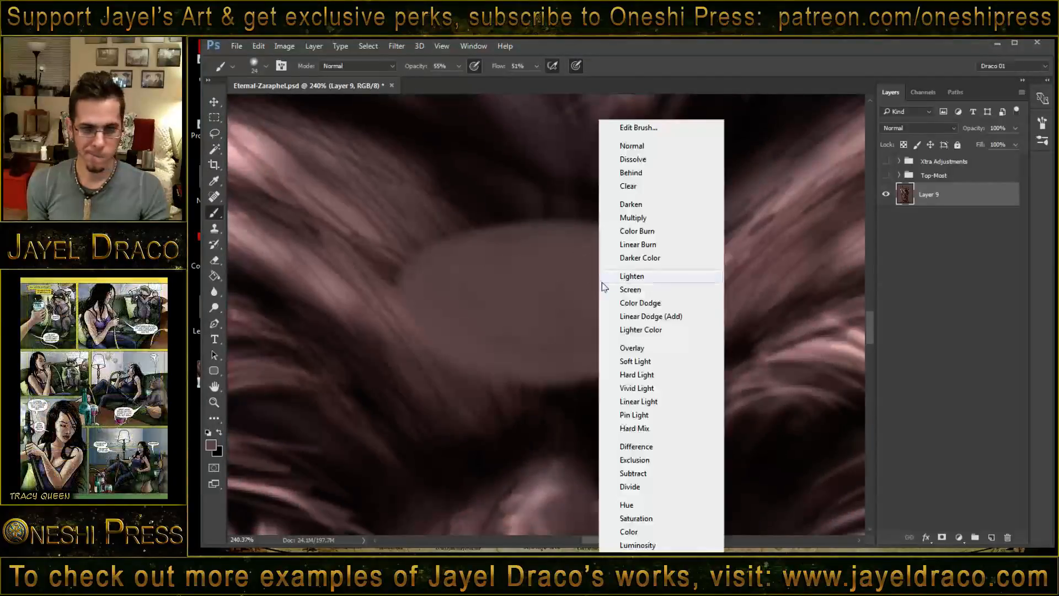
pyautogui.click(633, 218)
pyautogui.moveTo(622, 279); pyautogui.dragTo(617, 281)
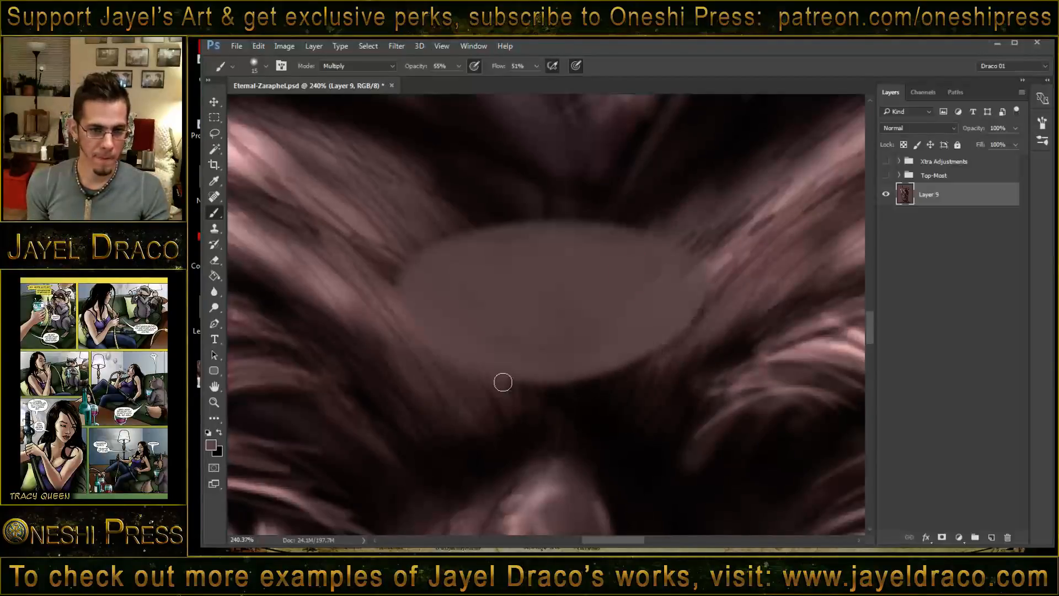
pyautogui.moveTo(403, 328)
pyautogui.mouseDown()
pyautogui.moveTo(437, 354)
pyautogui.moveTo(526, 379)
pyautogui.mouseUp()
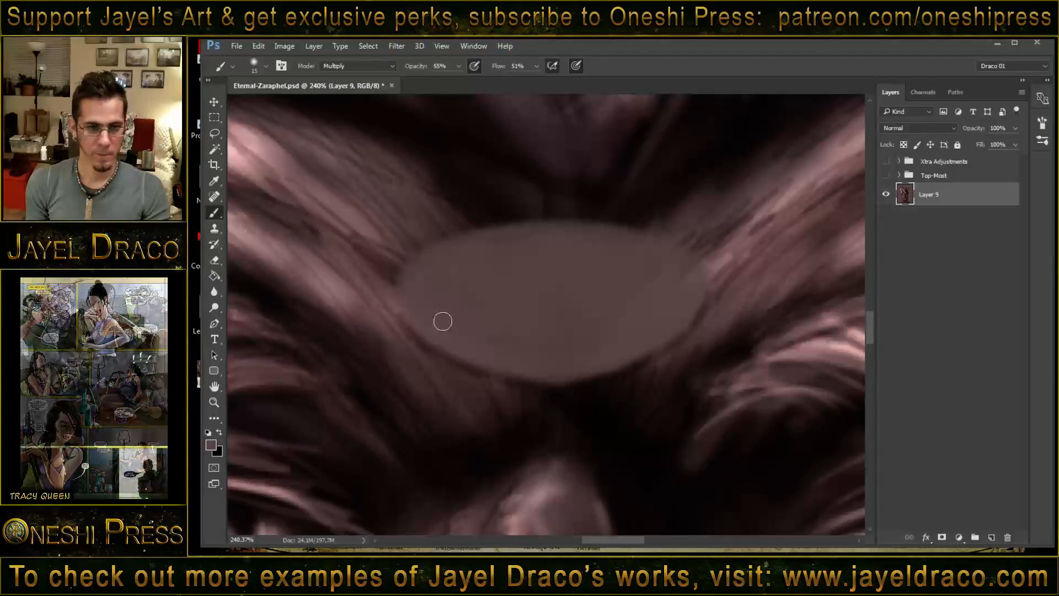
pyautogui.moveTo(406, 267); pyautogui.dragTo(397, 310)
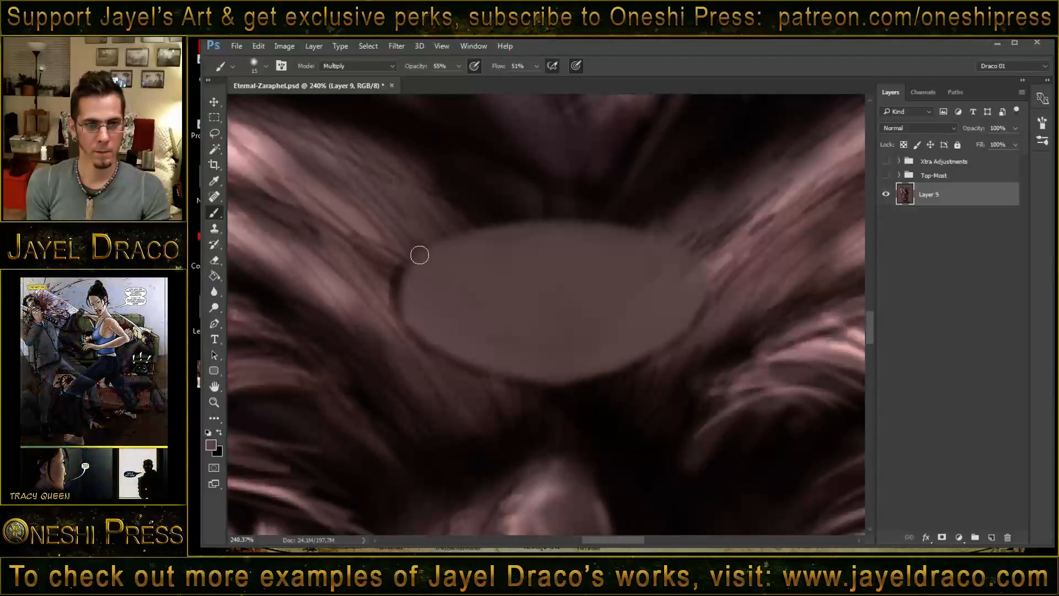
# - Outline the forehead oval's upper and image-right edges in Multiply and darken its lower rim with repeated strokes
pyautogui.moveTo(402, 266); pyautogui.dragTo(518, 215)
pyautogui.moveTo(444, 234)
pyautogui.mouseDown()
pyautogui.moveTo(594, 211)
pyautogui.moveTo(679, 237)
pyautogui.moveTo(706, 269)
pyautogui.moveTo(702, 310)
pyautogui.moveTo(666, 355)
pyautogui.mouseUp()
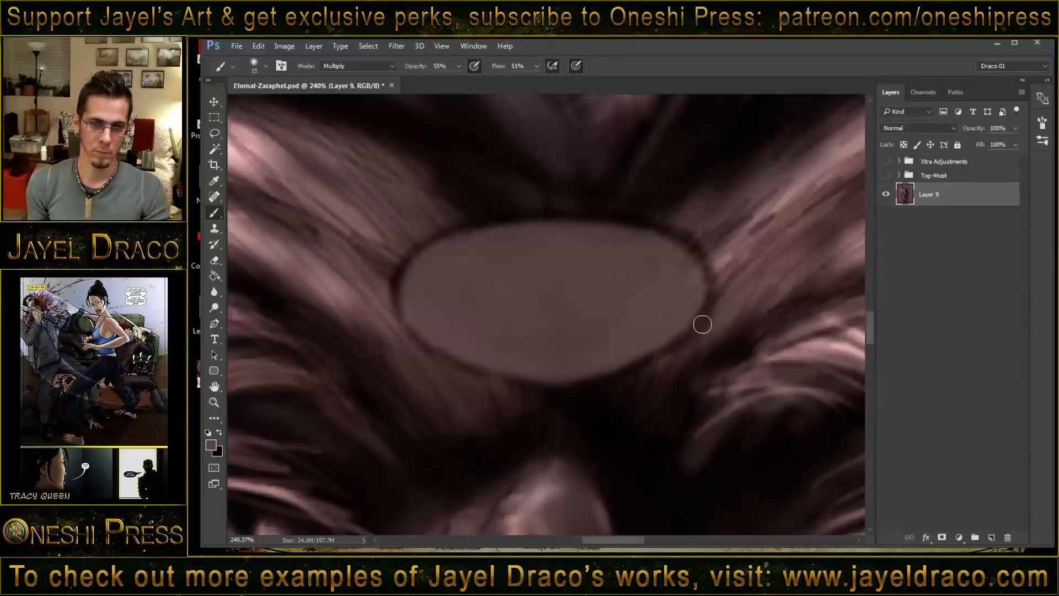
pyautogui.moveTo(707, 282)
pyautogui.mouseDown()
pyautogui.moveTo(690, 331)
pyautogui.moveTo(562, 385)
pyautogui.mouseUp()
pyautogui.moveTo(395, 278)
pyautogui.mouseDown()
pyautogui.moveTo(414, 333)
pyautogui.moveTo(435, 352)
pyautogui.moveTo(590, 385)
pyautogui.mouseUp()
pyautogui.moveTo(417, 331); pyautogui.dragTo(579, 381)
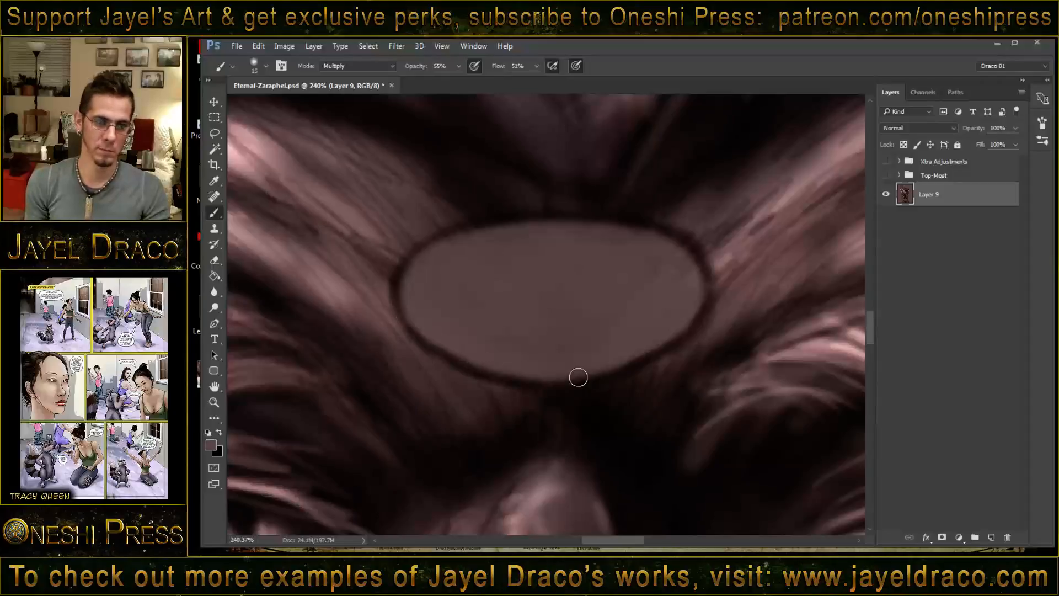
# - Draw a dark inner oval ring just inside the forehead ornament's outline with the size 15 Multiply brush
pyautogui.moveTo(455, 333); pyautogui.dragTo(524, 364)
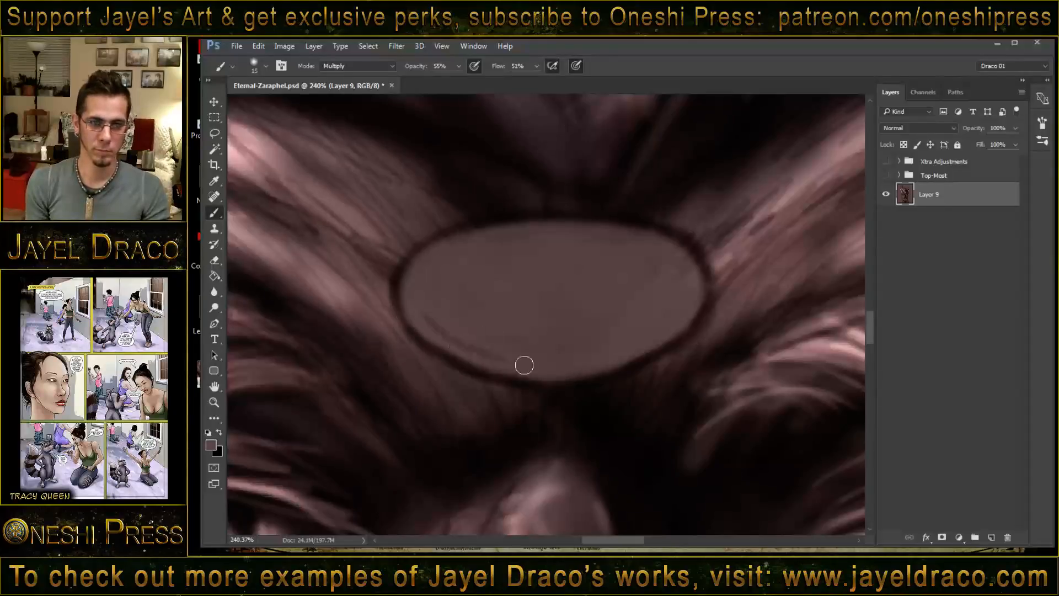
pyautogui.moveTo(438, 329)
pyautogui.mouseDown()
pyautogui.moveTo(539, 357)
pyautogui.moveTo(605, 354)
pyautogui.moveTo(666, 333)
pyautogui.mouseUp()
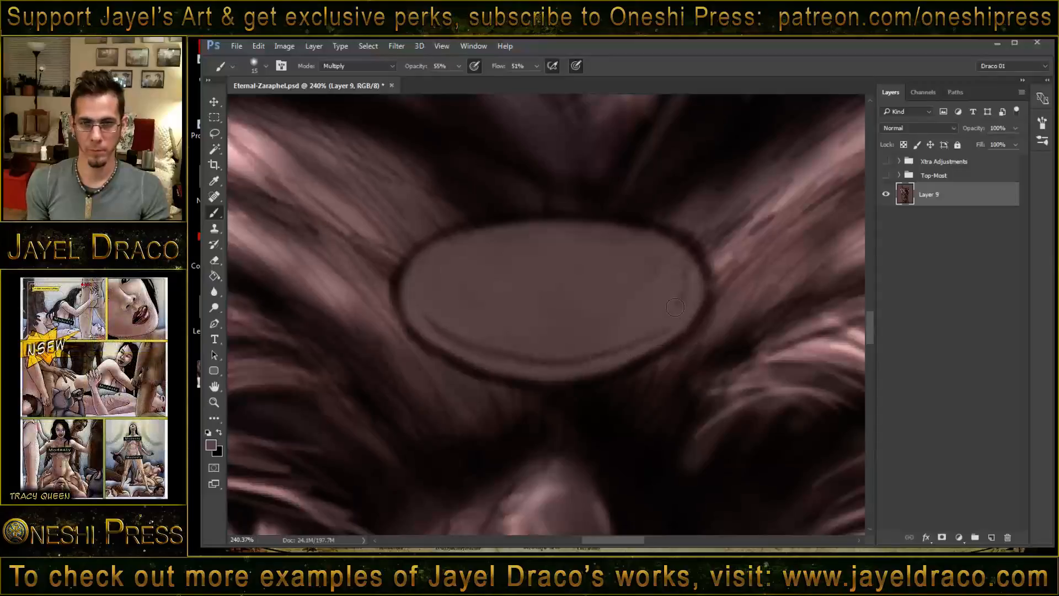
pyautogui.moveTo(685, 288)
pyautogui.mouseDown()
pyautogui.moveTo(620, 345)
pyautogui.moveTo(563, 358)
pyautogui.mouseUp()
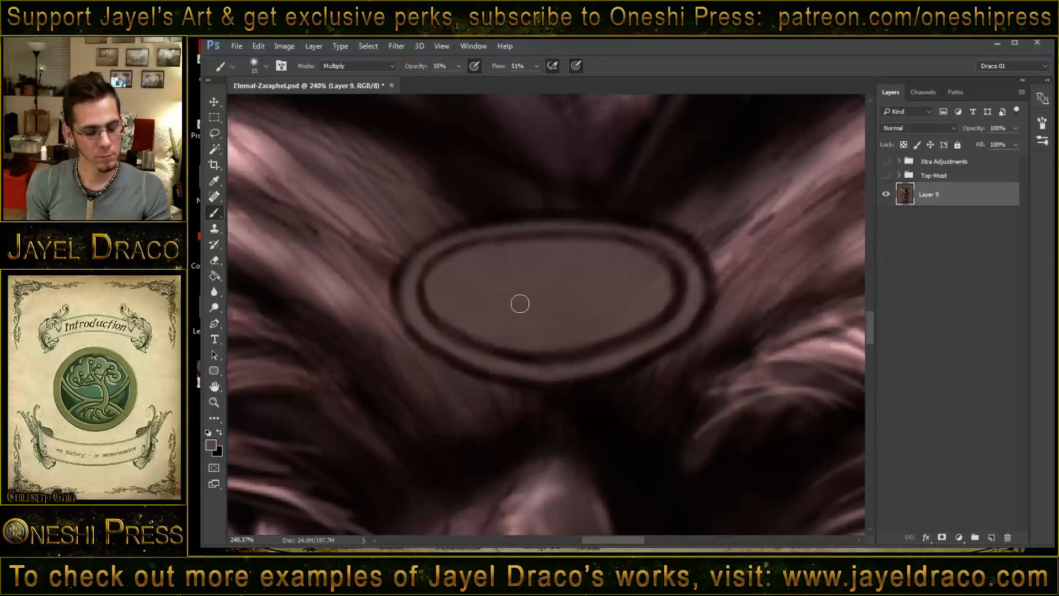
# - Switch the brush to Screen mode and lighten the rim band between the ornament's two dark rings, brightest on the image-left side
pyautogui.keyDown('alt'); pyautogui.click(516, 281); pyautogui.keyUp('alt')
pyautogui.keyDown('shift'); pyautogui.rightClick(514, 282); pyautogui.keyUp('shift')
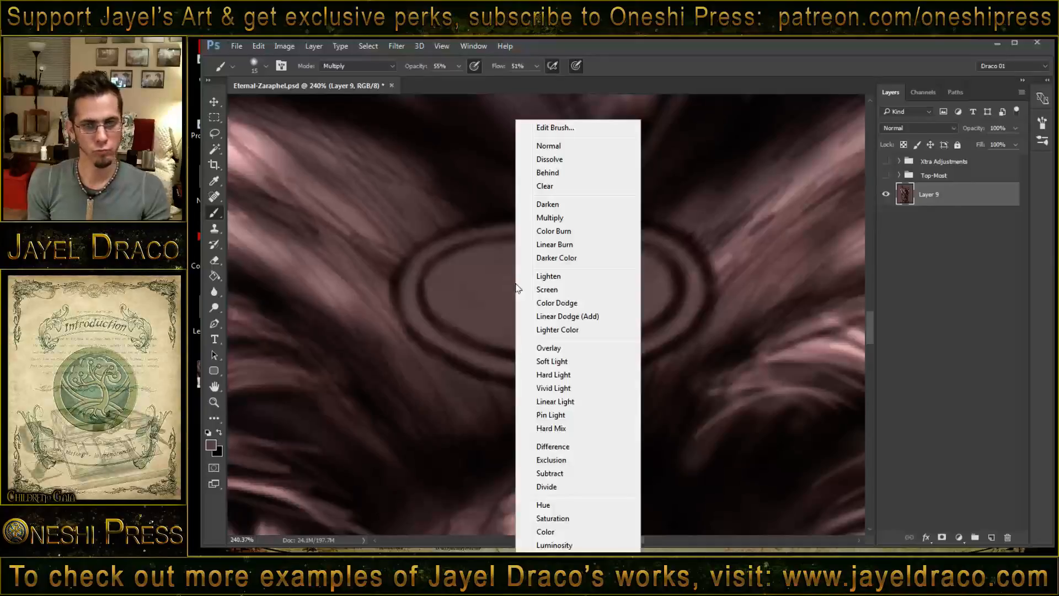
pyautogui.click(574, 289)
pyautogui.moveTo(410, 301)
pyautogui.mouseDown()
pyautogui.moveTo(432, 252)
pyautogui.moveTo(409, 281)
pyautogui.moveTo(455, 239)
pyautogui.moveTo(427, 262)
pyautogui.moveTo(490, 232)
pyautogui.moveTo(438, 245)
pyautogui.moveTo(568, 231)
pyautogui.moveTo(474, 232)
pyautogui.moveTo(610, 234)
pyautogui.moveTo(579, 221)
pyautogui.moveTo(605, 225)
pyautogui.moveTo(479, 229)
pyautogui.moveTo(445, 242)
pyautogui.moveTo(408, 287)
pyautogui.moveTo(424, 318)
pyautogui.moveTo(415, 310)
pyautogui.moveTo(477, 349)
pyautogui.moveTo(416, 316)
pyautogui.moveTo(505, 360)
pyautogui.moveTo(477, 342)
pyautogui.moveTo(484, 361)
pyautogui.moveTo(575, 357)
pyautogui.mouseUp()
pyautogui.moveTo(414, 282)
pyautogui.mouseDown()
pyautogui.moveTo(426, 252)
pyautogui.moveTo(408, 321)
pyautogui.moveTo(422, 254)
pyautogui.moveTo(462, 243)
pyautogui.moveTo(446, 237)
pyautogui.moveTo(435, 245)
pyautogui.moveTo(465, 245)
pyautogui.mouseUp()
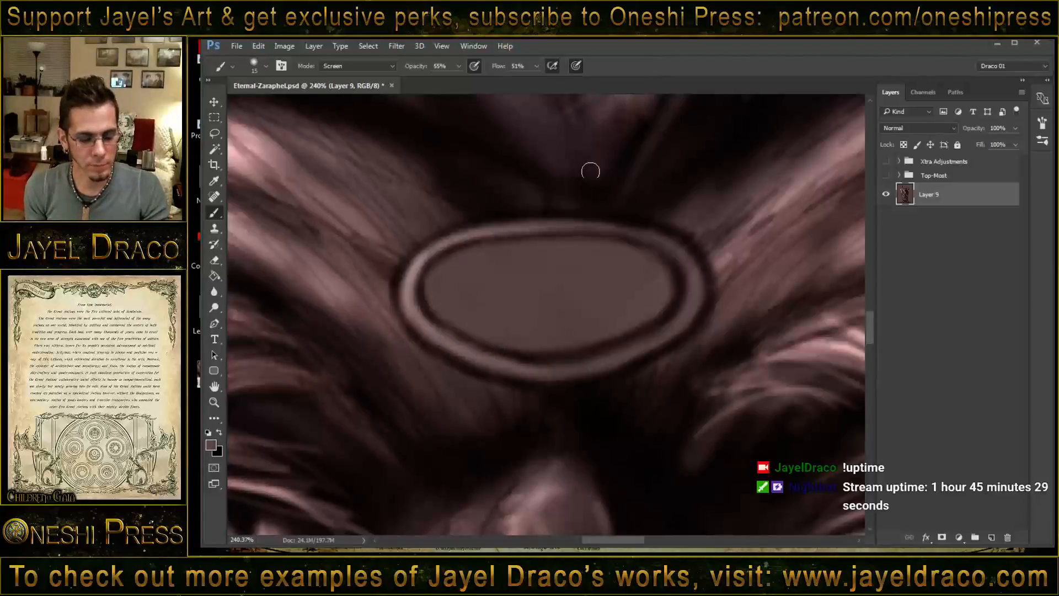
# - Brighten the upper and image-left areas of the ornament's central oval in Screen mode with brush sizes 27 and 36
pyautogui.click(463, 281)
pyautogui.moveTo(464, 281)
pyautogui.mouseDown()
pyautogui.moveTo(429, 281)
pyautogui.moveTo(473, 258)
pyautogui.moveTo(587, 244)
pyautogui.moveTo(462, 282)
pyautogui.moveTo(533, 264)
pyautogui.moveTo(465, 309)
pyautogui.moveTo(527, 298)
pyautogui.moveTo(477, 279)
pyautogui.moveTo(483, 288)
pyautogui.moveTo(443, 304)
pyautogui.moveTo(602, 265)
pyautogui.moveTo(485, 309)
pyautogui.moveTo(593, 293)
pyautogui.mouseUp()
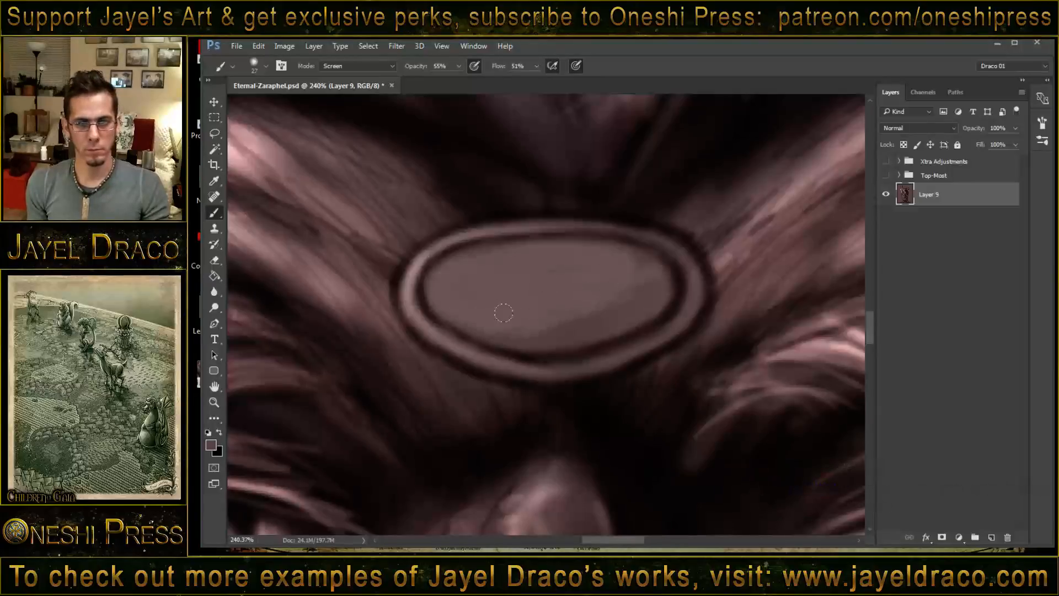
pyautogui.moveTo(482, 269)
pyautogui.mouseDown()
pyautogui.moveTo(428, 271)
pyautogui.moveTo(535, 258)
pyautogui.moveTo(442, 290)
pyautogui.moveTo(583, 264)
pyautogui.moveTo(481, 296)
pyautogui.mouseUp()
pyautogui.moveTo(548, 279); pyautogui.dragTo(555, 277)
pyautogui.moveTo(444, 266)
pyautogui.mouseDown()
pyautogui.moveTo(465, 299)
pyautogui.moveTo(452, 283)
pyautogui.mouseUp()
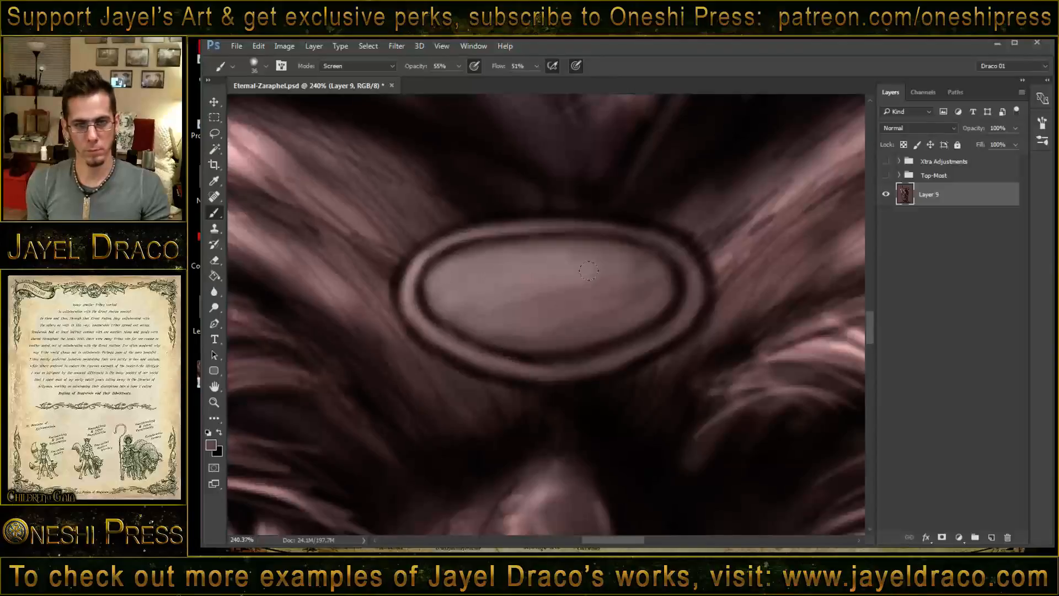
pyautogui.moveTo(469, 290)
pyautogui.mouseDown()
pyautogui.moveTo(456, 270)
pyautogui.moveTo(515, 290)
pyautogui.moveTo(428, 271)
pyautogui.moveTo(505, 298)
pyautogui.moveTo(438, 285)
pyautogui.moveTo(568, 262)
pyautogui.mouseUp()
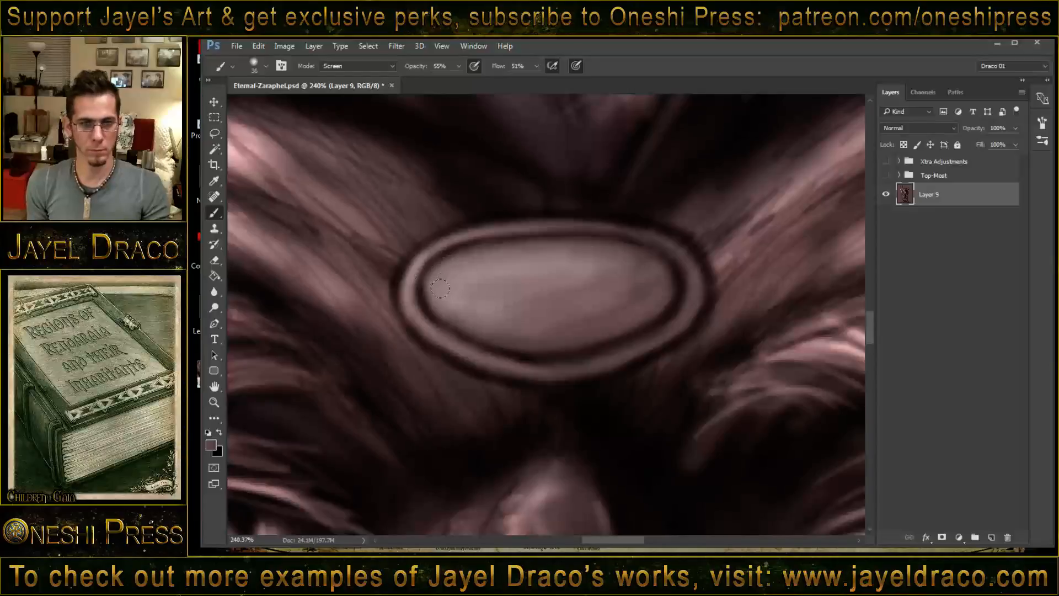
# - Switch the size 36 brush to Multiply and shade the lower and image-right parts of the ornament's rim and central oval
pyautogui.keyDown('shift'); pyautogui.rightClick(623, 312); pyautogui.keyUp('shift')
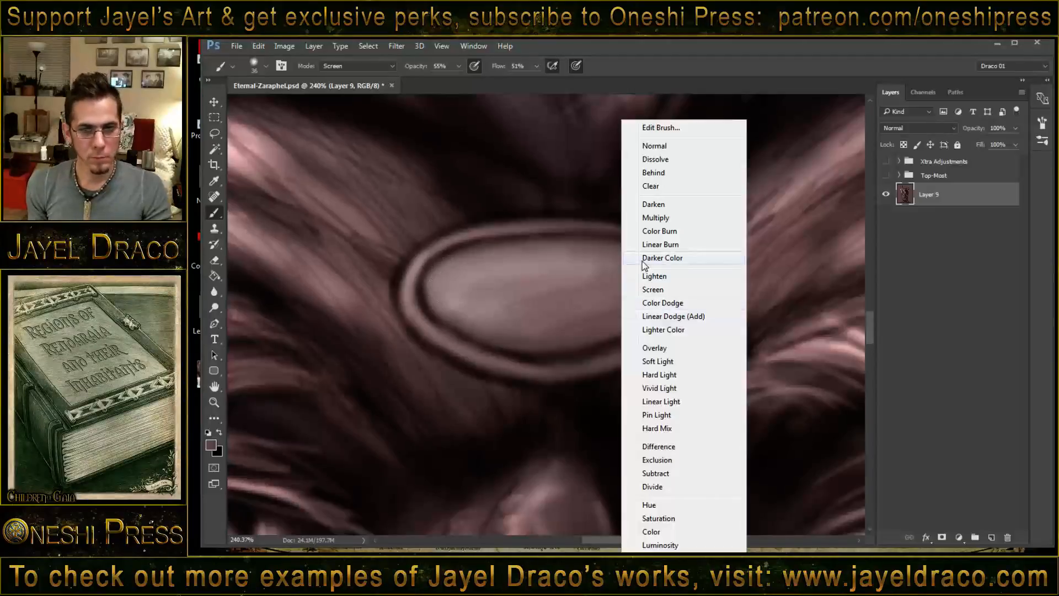
pyautogui.click(665, 218)
pyautogui.moveTo(687, 246)
pyautogui.mouseDown()
pyautogui.moveTo(670, 314)
pyautogui.moveTo(521, 355)
pyautogui.mouseUp()
pyautogui.moveTo(417, 315); pyautogui.dragTo(603, 363)
pyautogui.moveTo(672, 328)
pyautogui.mouseDown()
pyautogui.moveTo(695, 243)
pyautogui.moveTo(631, 342)
pyautogui.moveTo(601, 361)
pyautogui.mouseUp()
pyautogui.moveTo(415, 316)
pyautogui.mouseDown()
pyautogui.moveTo(461, 354)
pyautogui.moveTo(530, 369)
pyautogui.mouseUp()
pyautogui.moveTo(601, 331)
pyautogui.mouseDown()
pyautogui.moveTo(646, 281)
pyautogui.moveTo(507, 333)
pyautogui.mouseUp()
pyautogui.moveTo(636, 300)
pyautogui.mouseDown()
pyautogui.moveTo(570, 333)
pyautogui.moveTo(473, 326)
pyautogui.mouseUp()
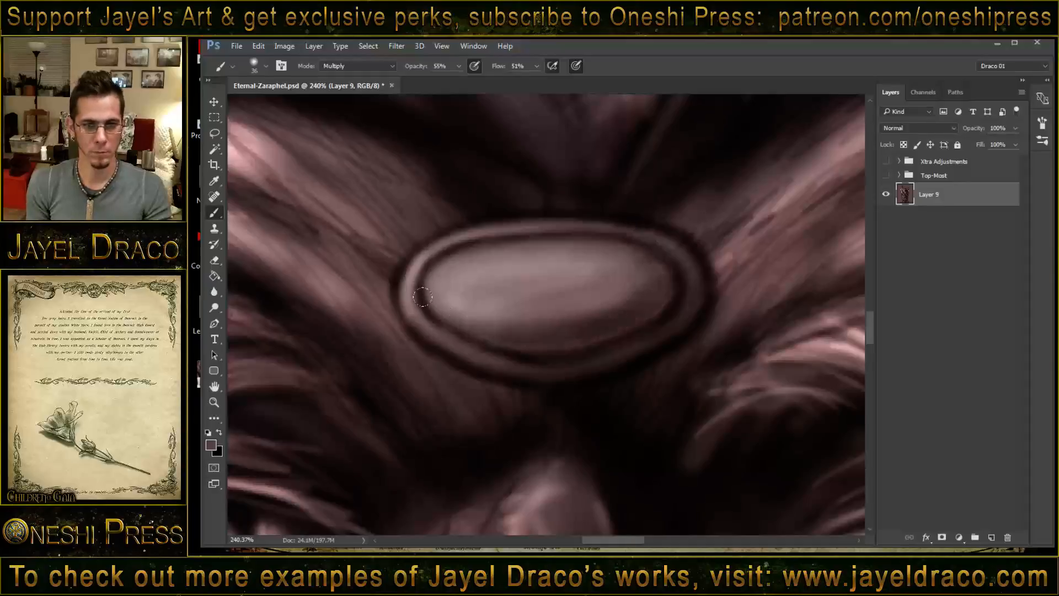
pyautogui.moveTo(425, 297); pyautogui.dragTo(597, 299)
pyautogui.moveTo(482, 326)
pyautogui.mouseDown()
pyautogui.moveTo(551, 341)
pyautogui.moveTo(640, 316)
pyautogui.mouseUp()
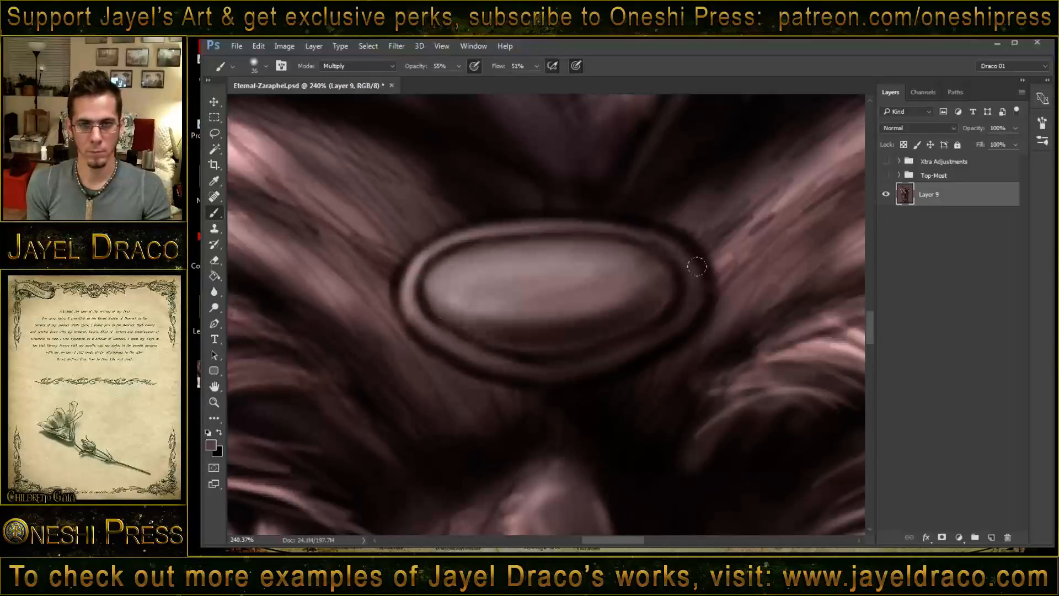
# - Reduce the Multiply brush to size 12 and deepen the shadows along the ornament's lower, upper image-right and image-left outer edges
pyautogui.moveTo(581, 295); pyautogui.dragTo(564, 290)
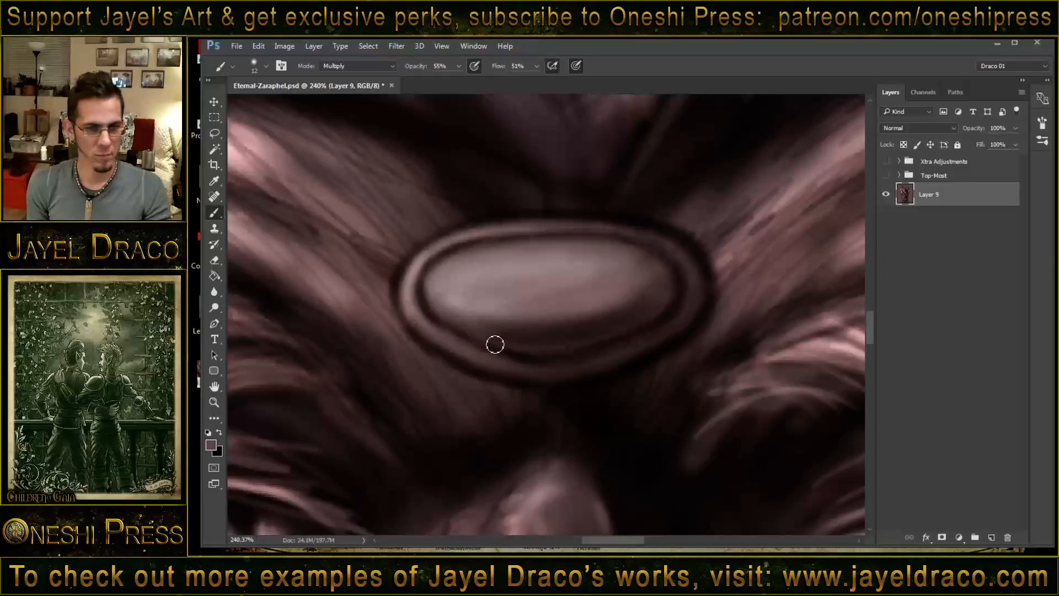
pyautogui.moveTo(564, 375); pyautogui.dragTo(423, 345)
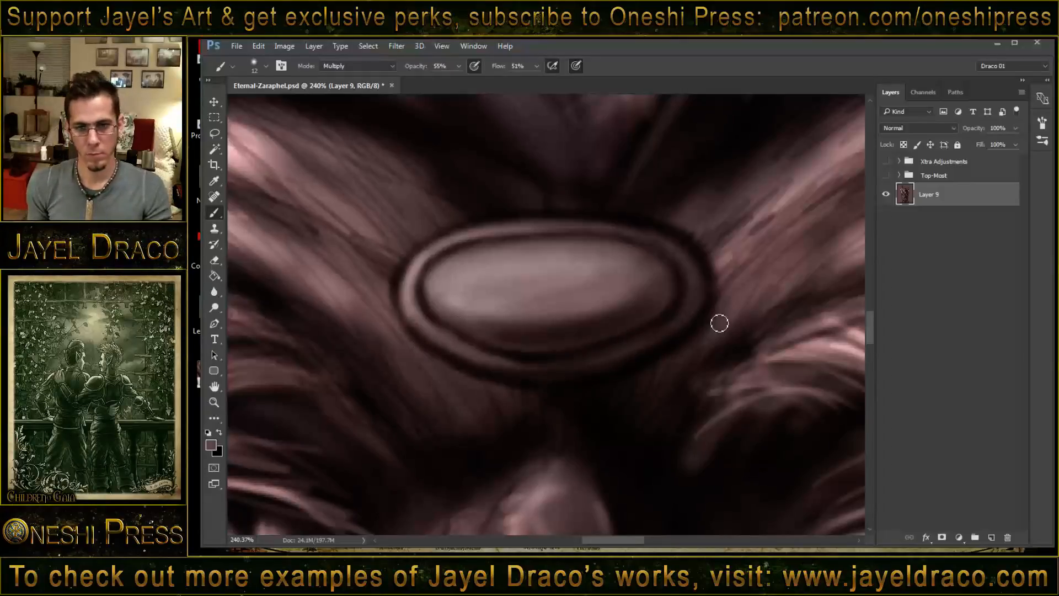
pyautogui.moveTo(672, 216)
pyautogui.mouseDown()
pyautogui.moveTo(706, 231)
pyautogui.moveTo(709, 253)
pyautogui.moveTo(697, 234)
pyautogui.moveTo(736, 221)
pyautogui.moveTo(716, 252)
pyautogui.mouseUp()
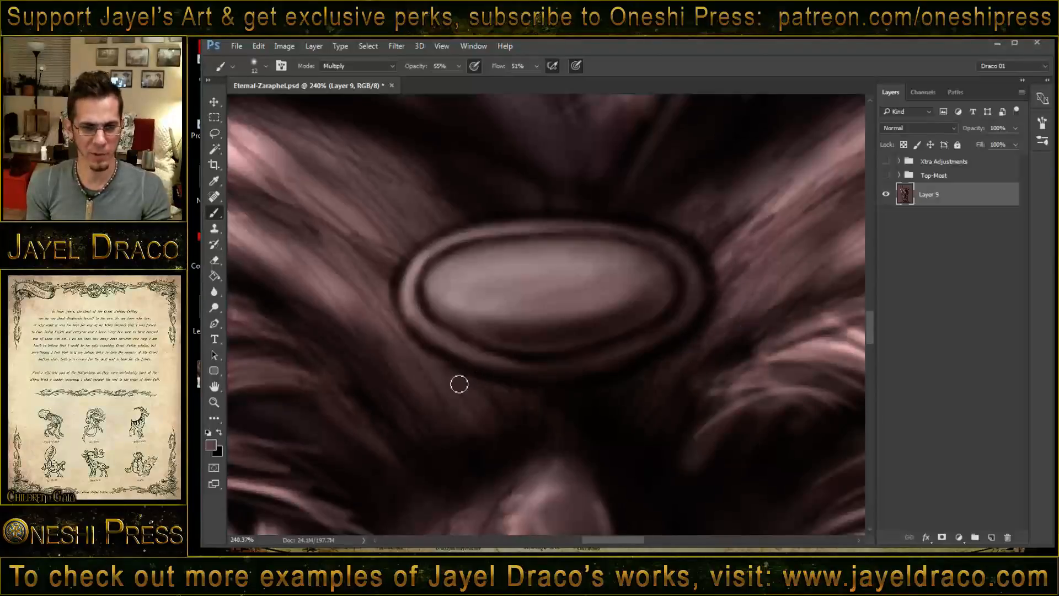
pyautogui.moveTo(487, 432)
pyautogui.mouseDown()
pyautogui.moveTo(380, 309)
pyautogui.moveTo(406, 276)
pyautogui.mouseUp()
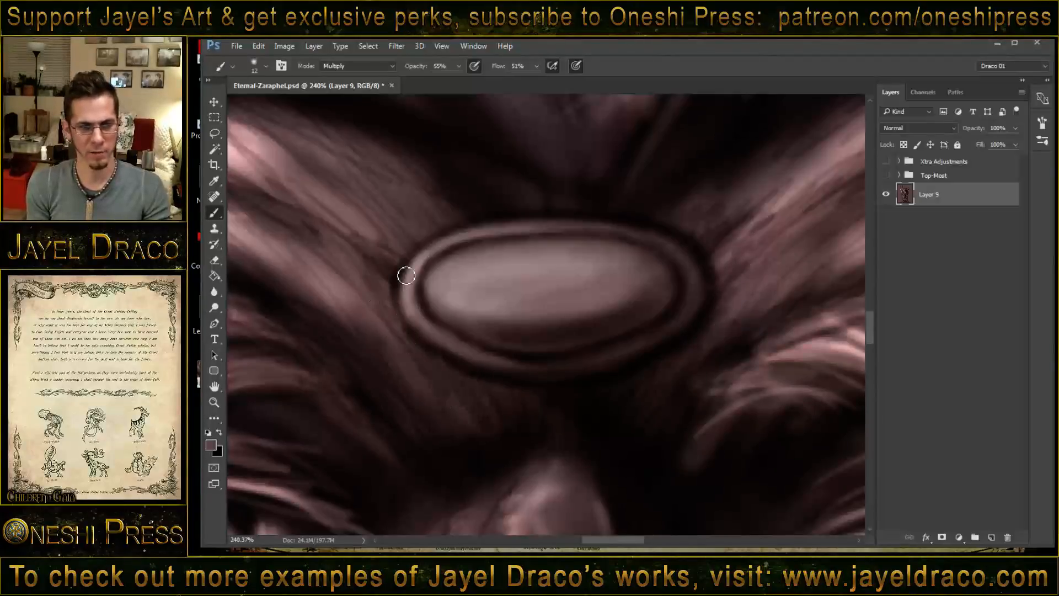
# - Add dark Multiply strokes to the brow furrows on the ornament's image-left side and beneath its lower edge
pyautogui.moveTo(437, 235)
pyautogui.mouseDown()
pyautogui.moveTo(417, 189)
pyautogui.moveTo(389, 178)
pyautogui.moveTo(414, 189)
pyautogui.moveTo(390, 184)
pyautogui.moveTo(398, 199)
pyautogui.moveTo(452, 223)
pyautogui.moveTo(447, 206)
pyautogui.moveTo(388, 169)
pyautogui.moveTo(411, 189)
pyautogui.moveTo(363, 190)
pyautogui.moveTo(394, 257)
pyautogui.moveTo(323, 214)
pyautogui.mouseUp()
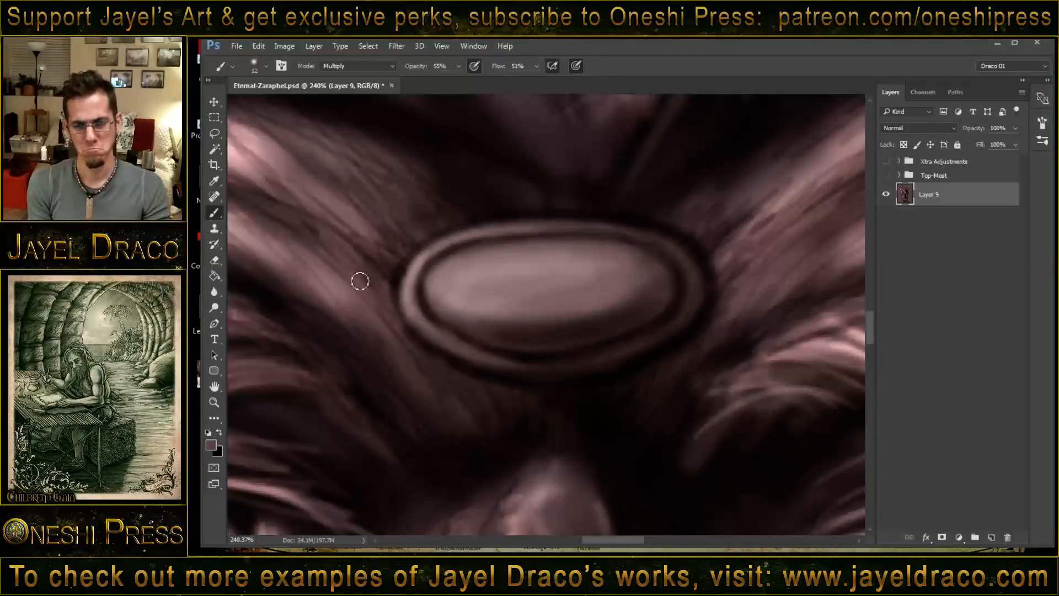
pyautogui.moveTo(409, 337); pyautogui.dragTo(455, 394)
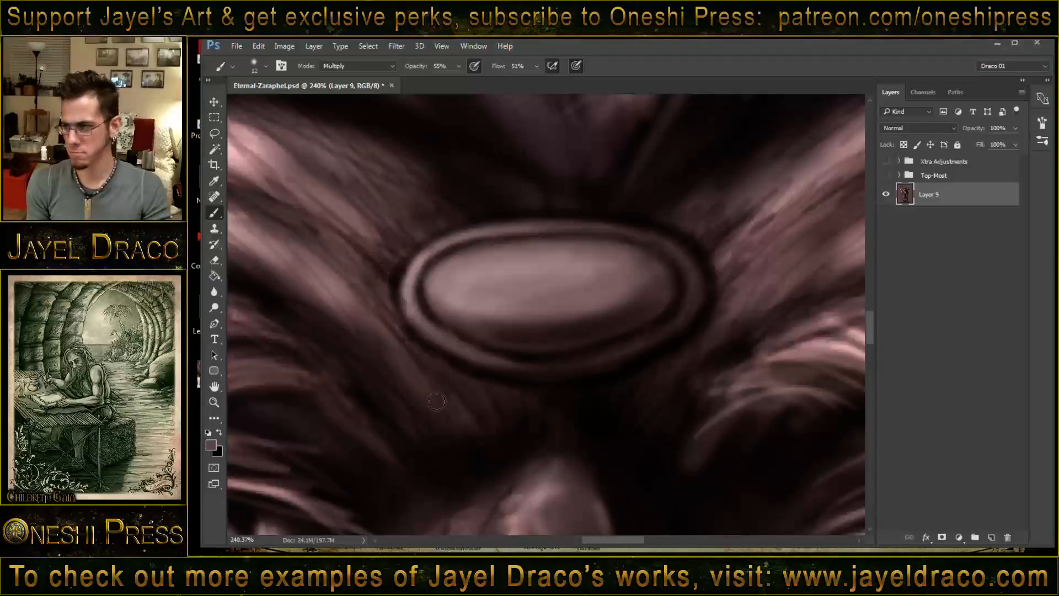
pyautogui.moveTo(399, 361)
pyautogui.mouseDown()
pyautogui.moveTo(435, 407)
pyautogui.moveTo(457, 403)
pyautogui.mouseUp()
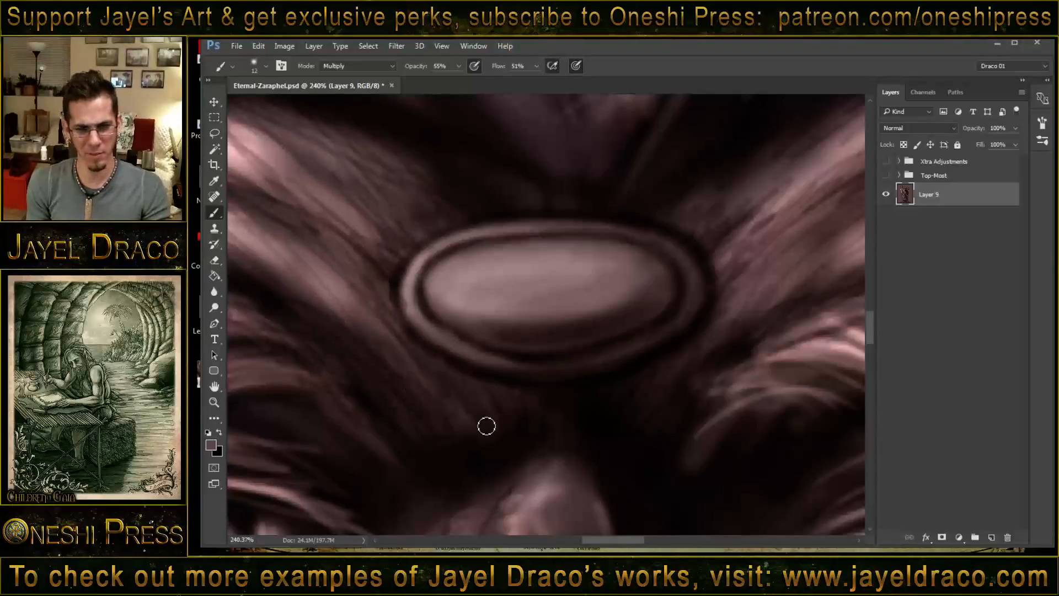
pyautogui.moveTo(414, 346); pyautogui.dragTo(450, 376)
pyautogui.moveTo(391, 288)
pyautogui.mouseDown()
pyautogui.moveTo(389, 313)
pyautogui.moveTo(536, 395)
pyautogui.mouseUp()
# - Darken the area above and beside the topmost rounded bump on the nose bridge to define its contour
pyautogui.moveTo(569, 439); pyautogui.dragTo(551, 273)
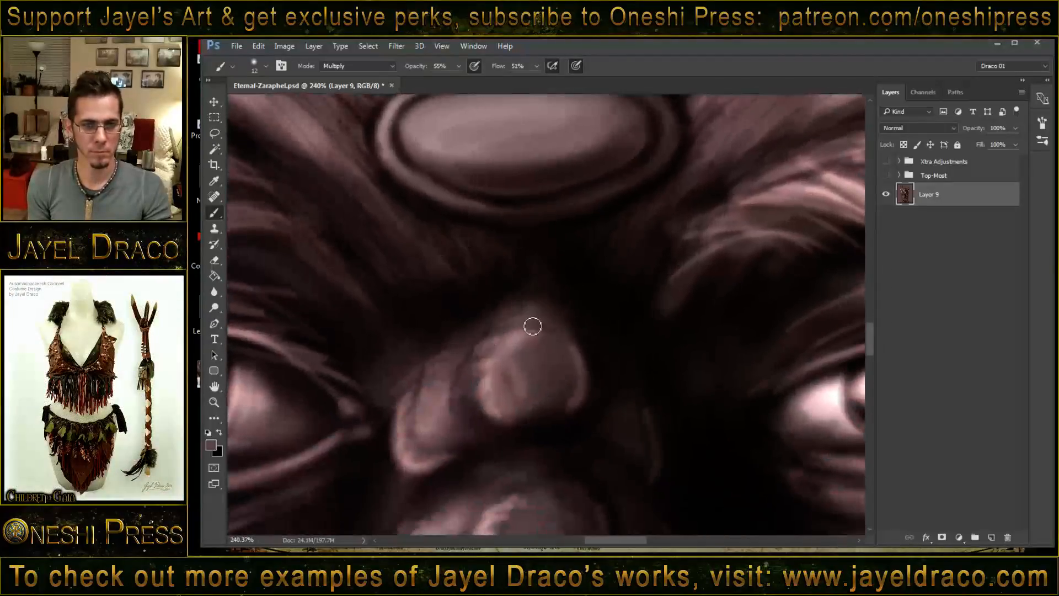
pyautogui.moveTo(492, 318); pyautogui.dragTo(556, 312)
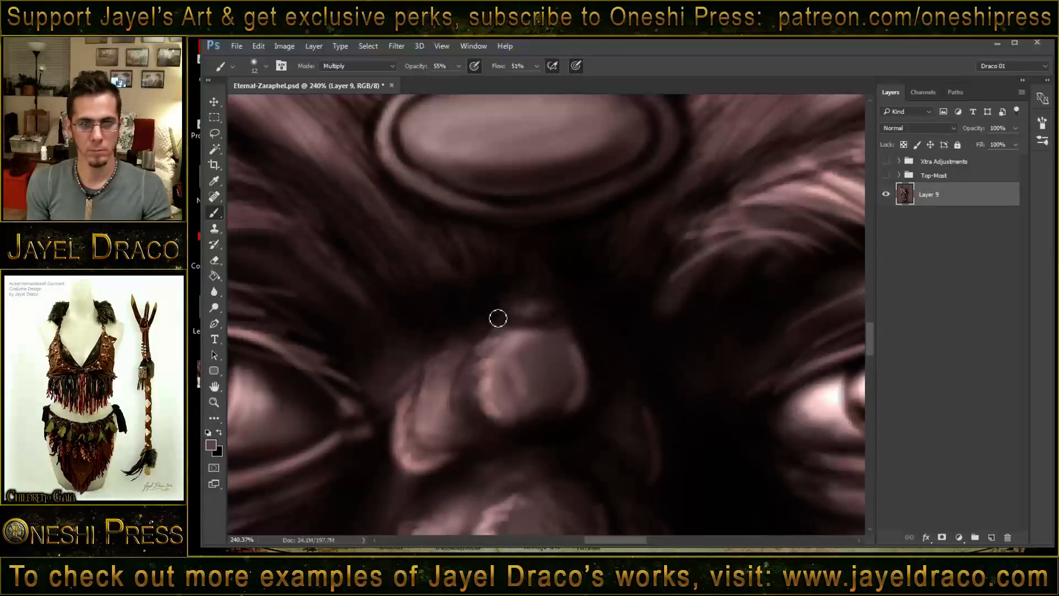
pyautogui.moveTo(485, 330); pyautogui.dragTo(473, 385)
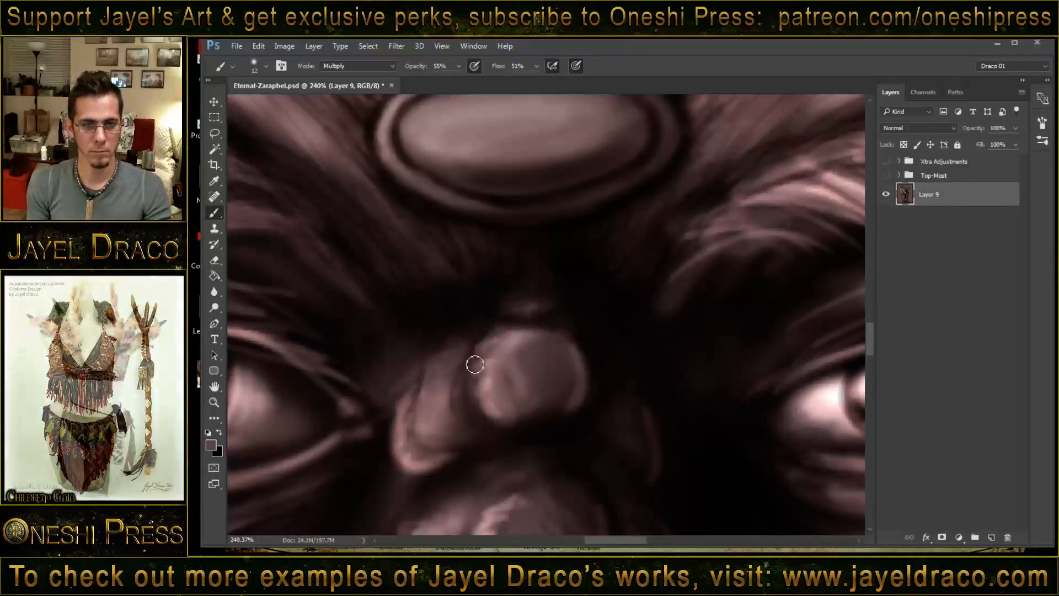
pyautogui.moveTo(548, 434); pyautogui.dragTo(517, 359)
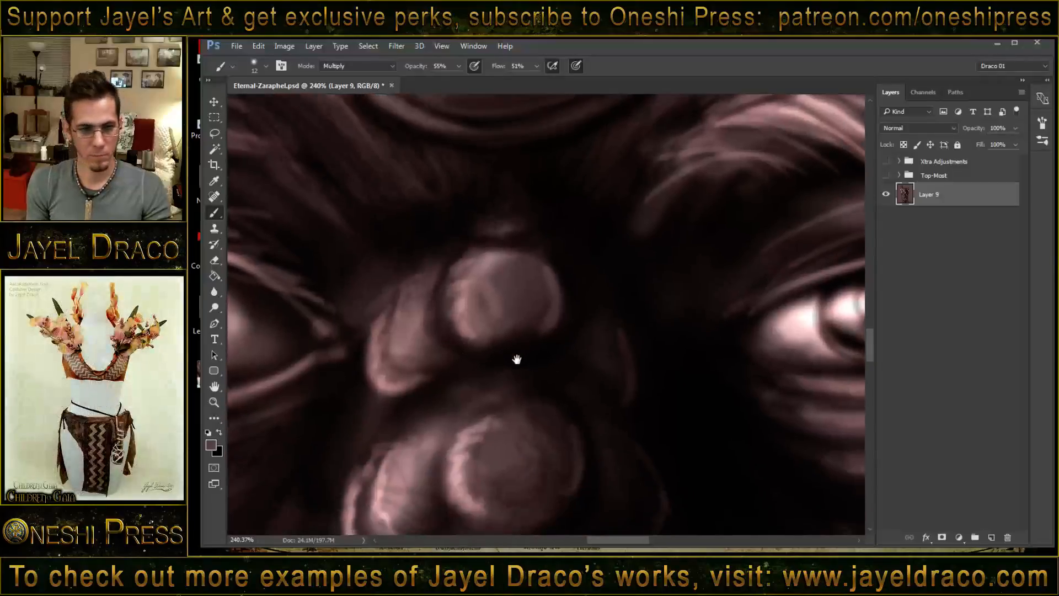
pyautogui.moveTo(525, 306); pyautogui.dragTo(541, 283)
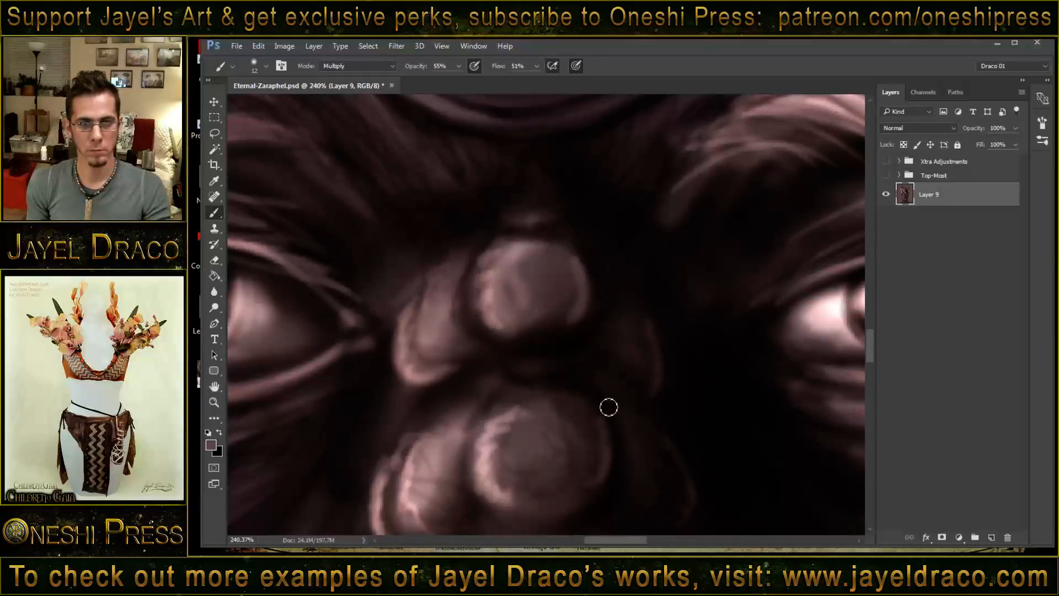
# - Set the Multiply brush to size 5 and draw a small dark spiral slightly image-left of center on the ornament's central oval
pyautogui.moveTo(593, 276); pyautogui.dragTo(572, 383)
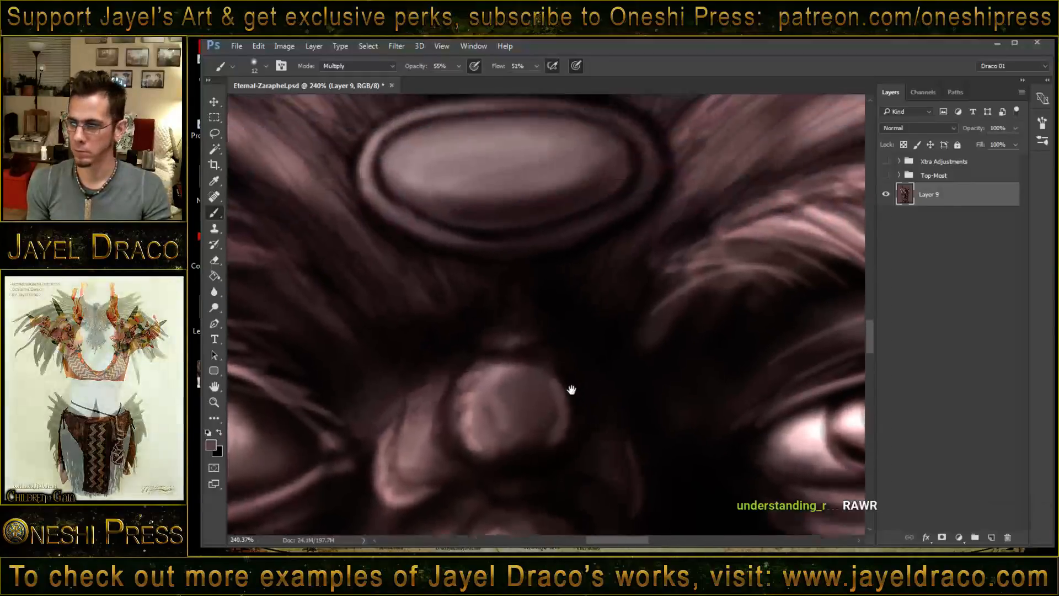
pyautogui.moveTo(571, 320); pyautogui.dragTo(561, 318)
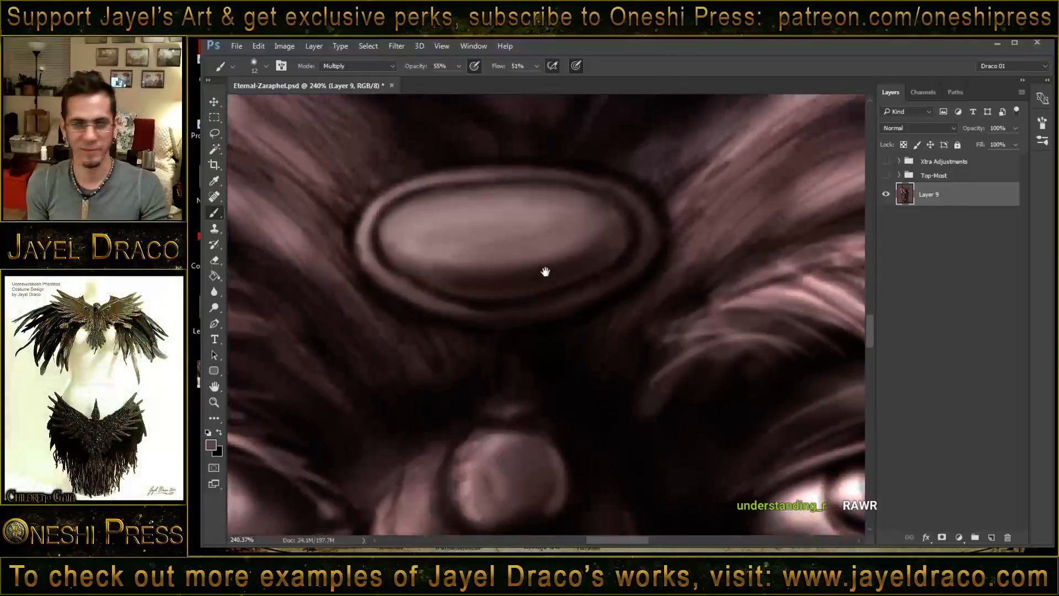
pyautogui.moveTo(548, 276); pyautogui.dragTo(574, 319)
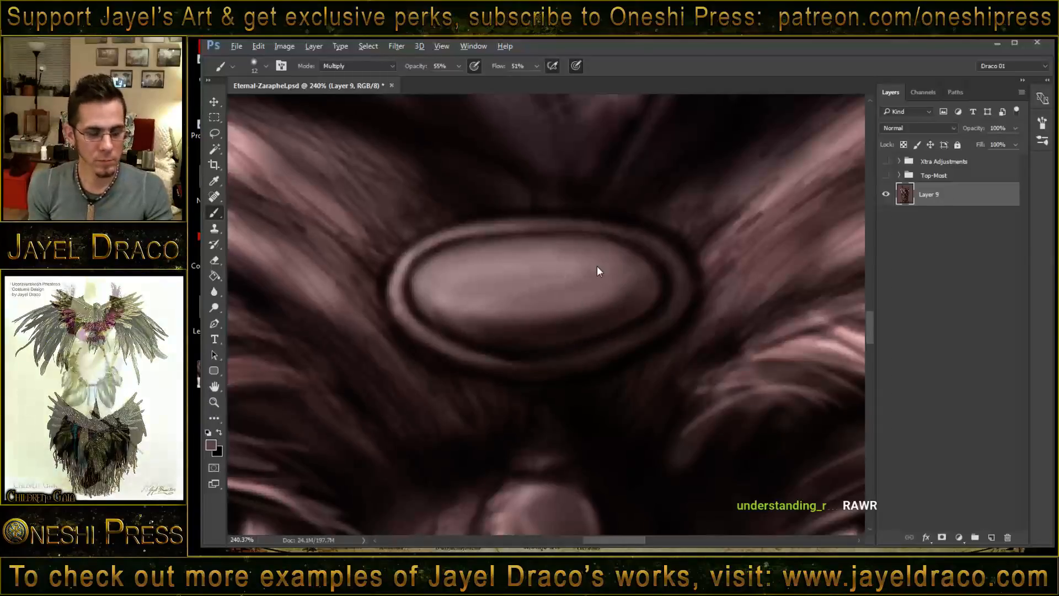
pyautogui.moveTo(594, 268)
pyautogui.mouseDown()
pyautogui.moveTo(561, 287)
pyautogui.moveTo(569, 285)
pyautogui.mouseUp()
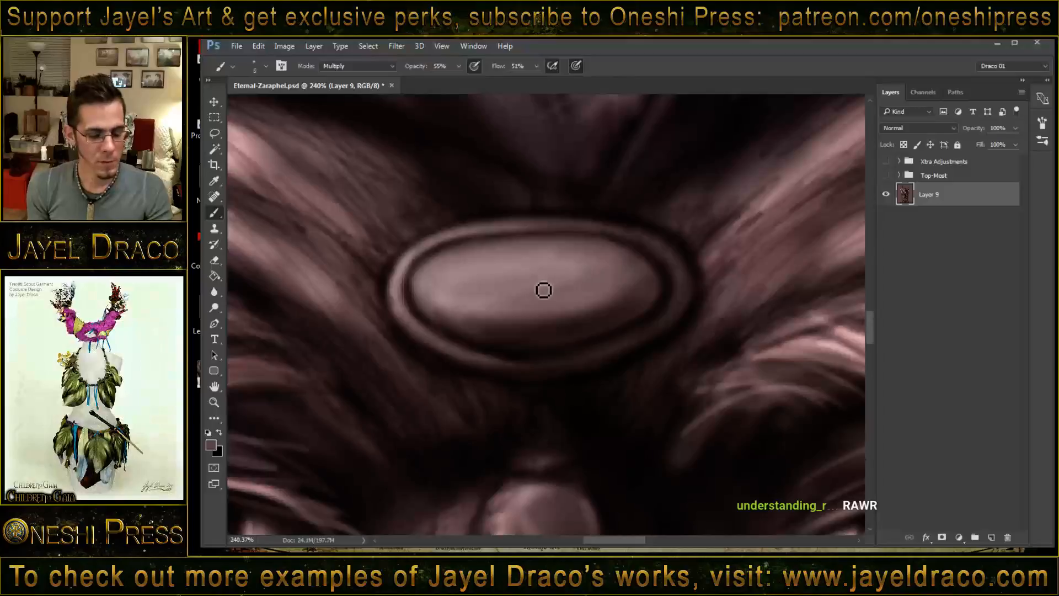
pyautogui.press('z')
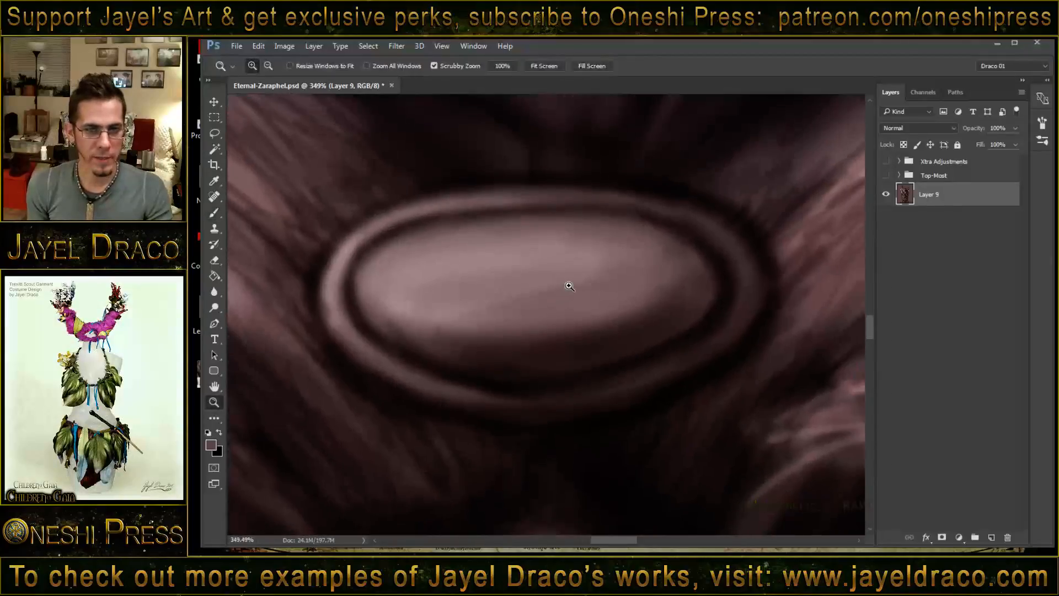
pyautogui.press('b')
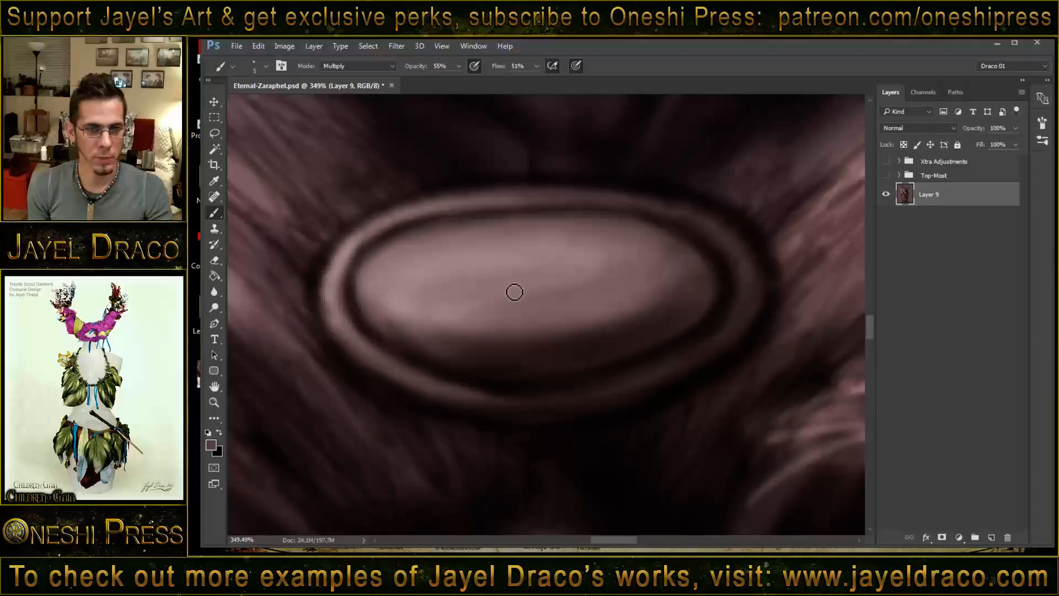
pyautogui.moveTo(508, 287)
pyautogui.mouseDown()
pyautogui.moveTo(532, 305)
pyautogui.moveTo(519, 331)
pyautogui.moveTo(480, 332)
pyautogui.moveTo(453, 294)
pyautogui.moveTo(482, 263)
pyautogui.moveTo(532, 265)
pyautogui.moveTo(485, 263)
pyautogui.mouseUp()
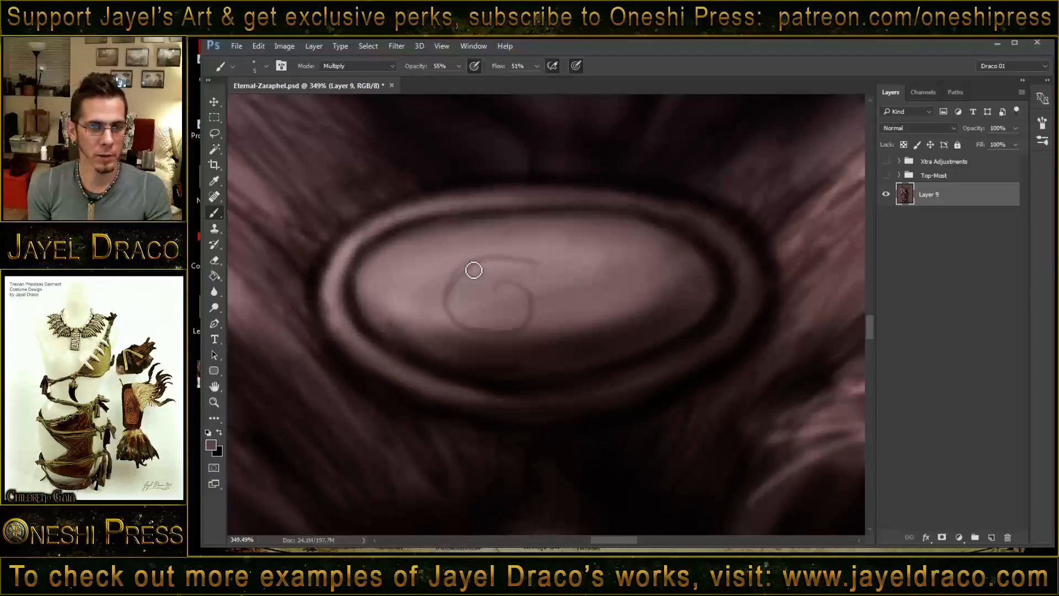
pyautogui.moveTo(458, 280); pyautogui.dragTo(463, 274)
pyautogui.moveTo(459, 315)
pyautogui.mouseDown()
pyautogui.moveTo(512, 337)
pyautogui.moveTo(481, 336)
pyautogui.moveTo(530, 327)
pyautogui.moveTo(520, 294)
pyautogui.moveTo(498, 302)
pyautogui.moveTo(520, 290)
pyautogui.moveTo(538, 302)
pyautogui.moveTo(516, 289)
pyautogui.moveTo(534, 301)
pyautogui.moveTo(509, 336)
pyautogui.mouseUp()
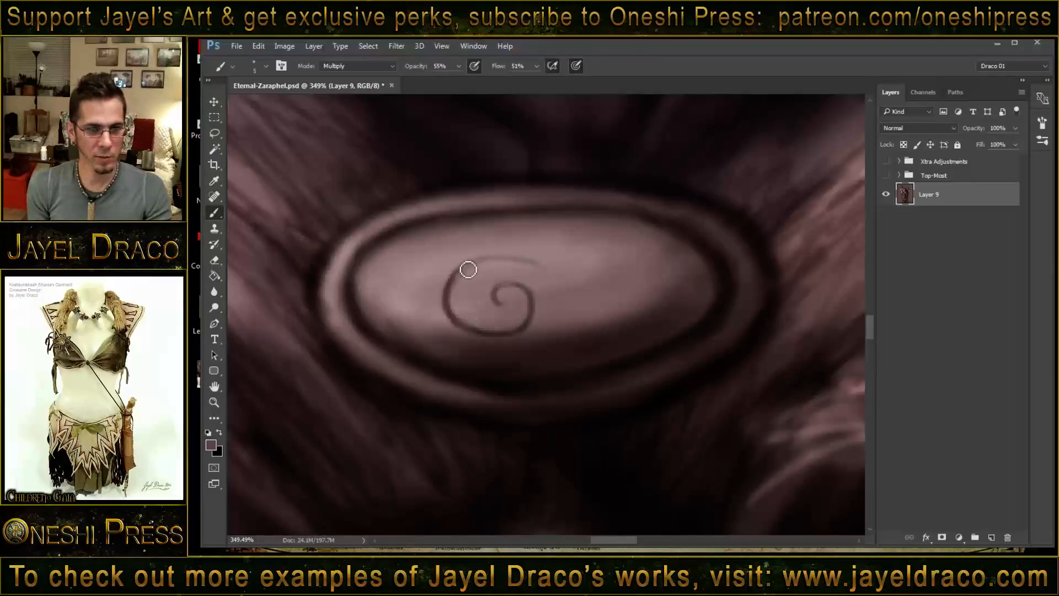
pyautogui.moveTo(506, 264); pyautogui.dragTo(468, 276)
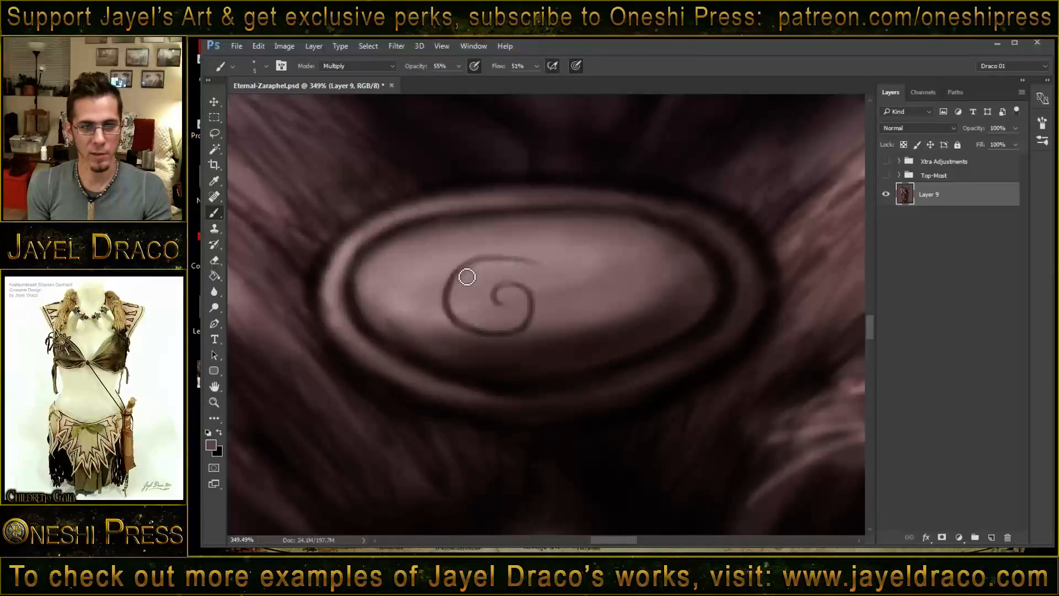
# - Extend the spiral's upper end into a wavy tail toward the image-right side and darken the spiral's outer curve
pyautogui.moveTo(530, 260); pyautogui.dragTo(574, 281)
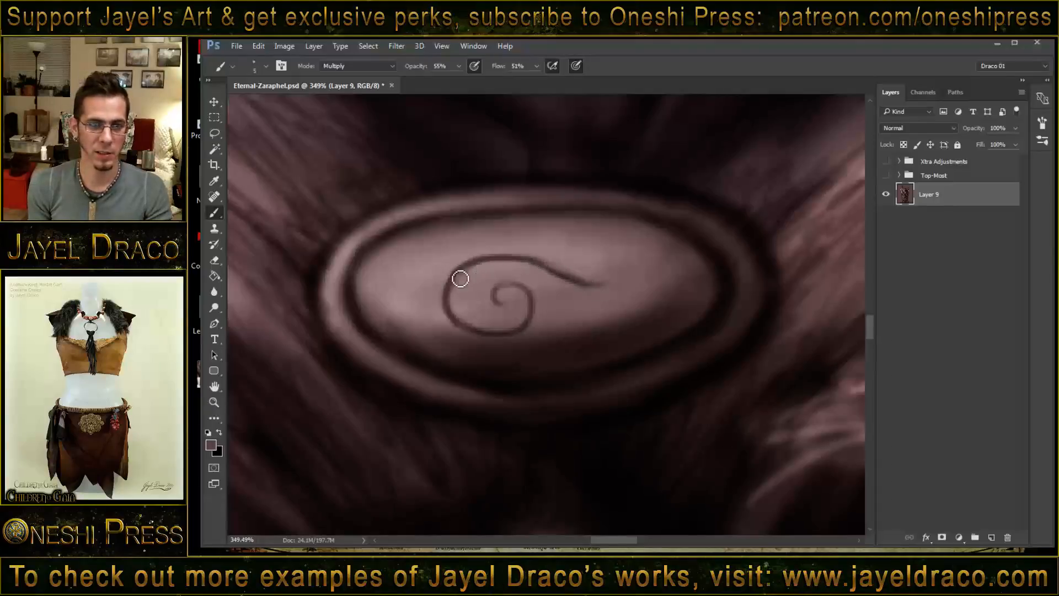
pyautogui.moveTo(451, 299)
pyautogui.mouseDown()
pyautogui.moveTo(478, 336)
pyautogui.moveTo(518, 317)
pyautogui.moveTo(502, 289)
pyautogui.moveTo(499, 303)
pyautogui.moveTo(513, 288)
pyautogui.moveTo(535, 308)
pyautogui.moveTo(521, 333)
pyautogui.moveTo(530, 327)
pyautogui.moveTo(477, 336)
pyautogui.mouseUp()
pyautogui.moveTo(575, 286)
pyautogui.mouseDown()
pyautogui.moveTo(650, 281)
pyautogui.moveTo(647, 271)
pyautogui.moveTo(503, 262)
pyautogui.moveTo(449, 292)
pyautogui.moveTo(428, 283)
pyautogui.moveTo(430, 311)
pyautogui.moveTo(435, 268)
pyautogui.moveTo(463, 258)
pyautogui.mouseUp()
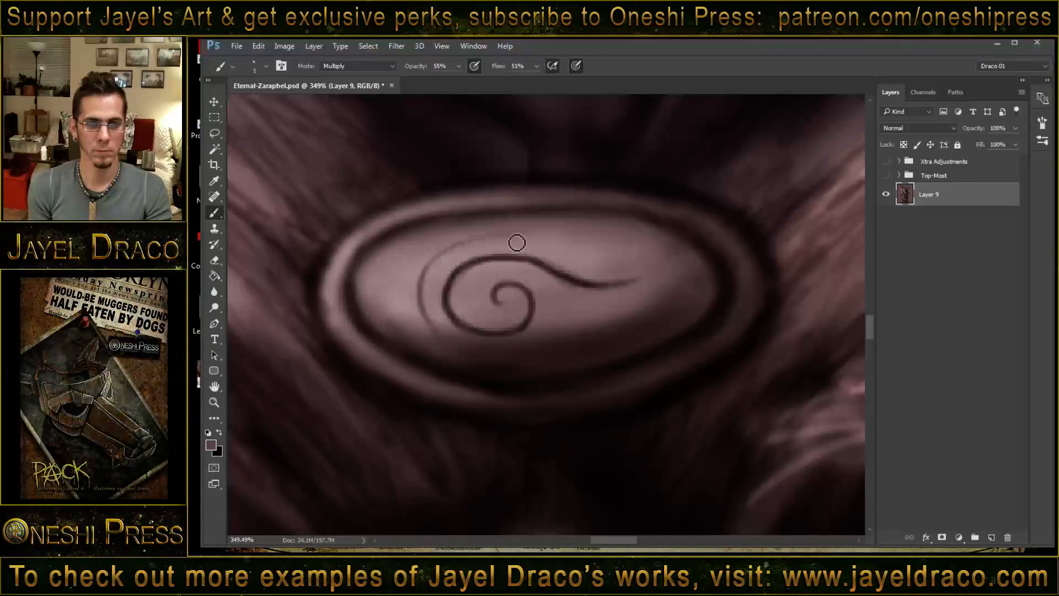
# - Draw a second curved line around the spiral, with a wavy tail above the first and a hook curling beneath it
pyautogui.moveTo(516, 238)
pyautogui.mouseDown()
pyautogui.moveTo(584, 253)
pyautogui.moveTo(631, 247)
pyautogui.moveTo(525, 239)
pyautogui.moveTo(440, 256)
pyautogui.moveTo(420, 314)
pyautogui.mouseUp()
pyautogui.moveTo(446, 255)
pyautogui.mouseDown()
pyautogui.moveTo(485, 241)
pyautogui.moveTo(636, 243)
pyautogui.mouseUp()
pyautogui.moveTo(449, 261)
pyautogui.mouseDown()
pyautogui.moveTo(425, 316)
pyautogui.moveTo(436, 339)
pyautogui.mouseUp()
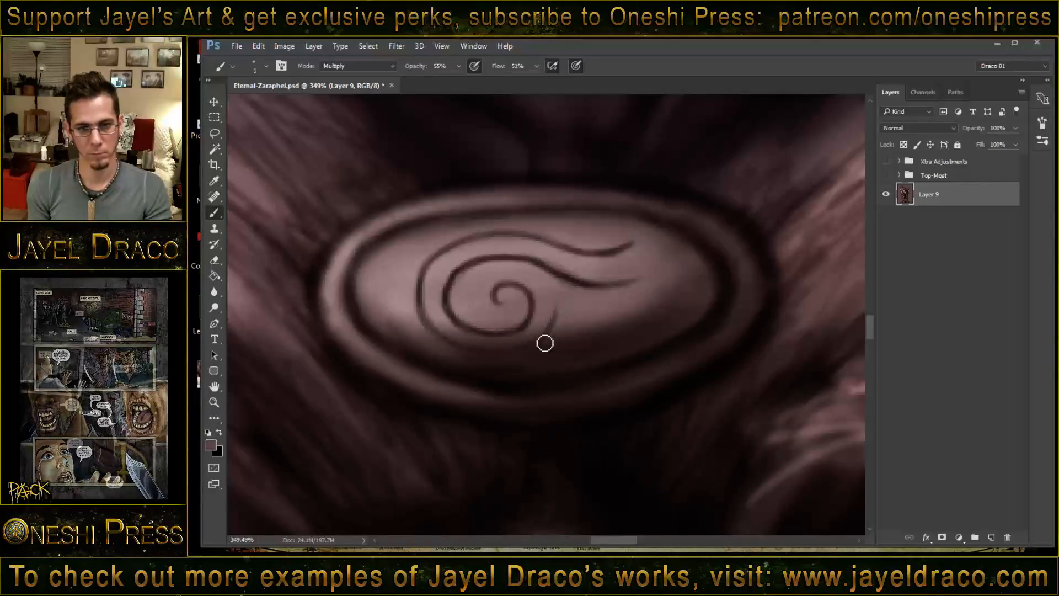
pyautogui.moveTo(554, 324)
pyautogui.mouseDown()
pyautogui.moveTo(507, 358)
pyautogui.moveTo(439, 310)
pyautogui.mouseUp()
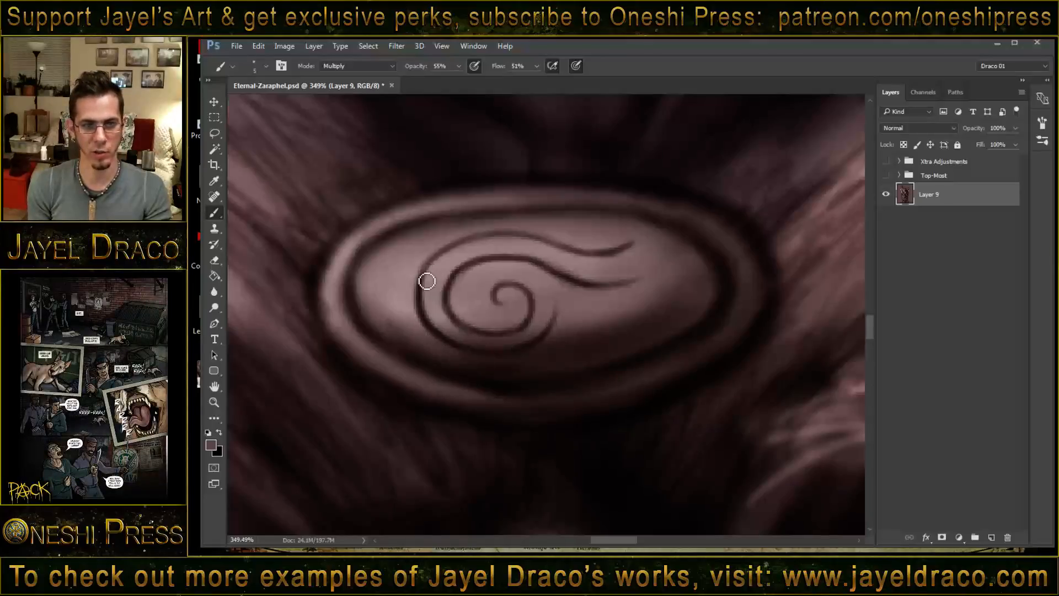
# - Darken the emblem's outer curve, draw a short third tail line below the two wavy tails, and extend the second tail's tip
pyautogui.moveTo(430, 269); pyautogui.dragTo(478, 240)
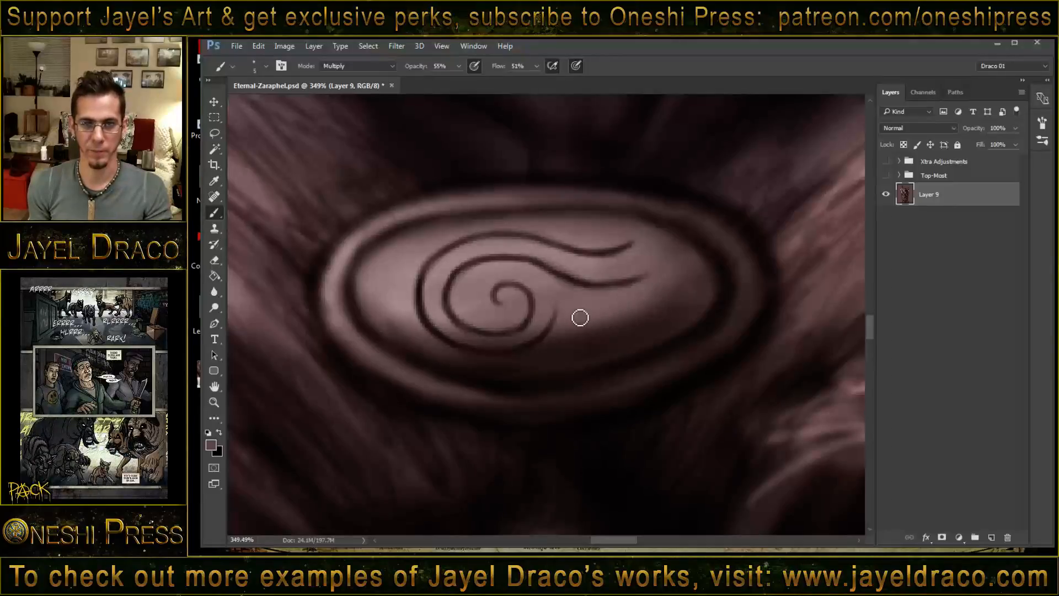
pyautogui.moveTo(582, 315); pyautogui.dragTo(643, 311)
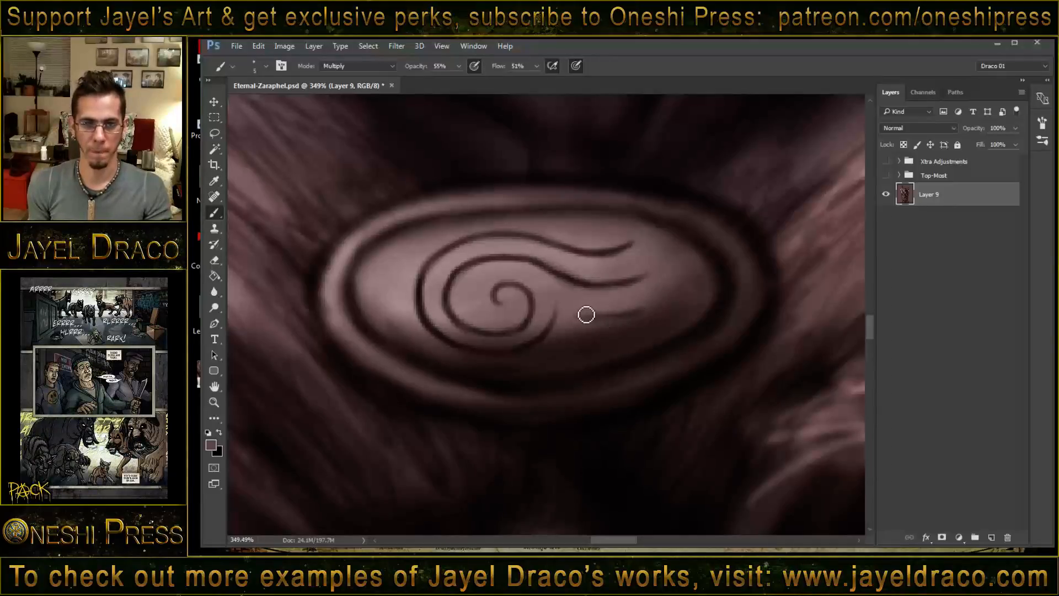
pyautogui.moveTo(565, 306)
pyautogui.mouseDown()
pyautogui.moveTo(599, 320)
pyautogui.moveTo(569, 311)
pyautogui.moveTo(642, 314)
pyautogui.mouseUp()
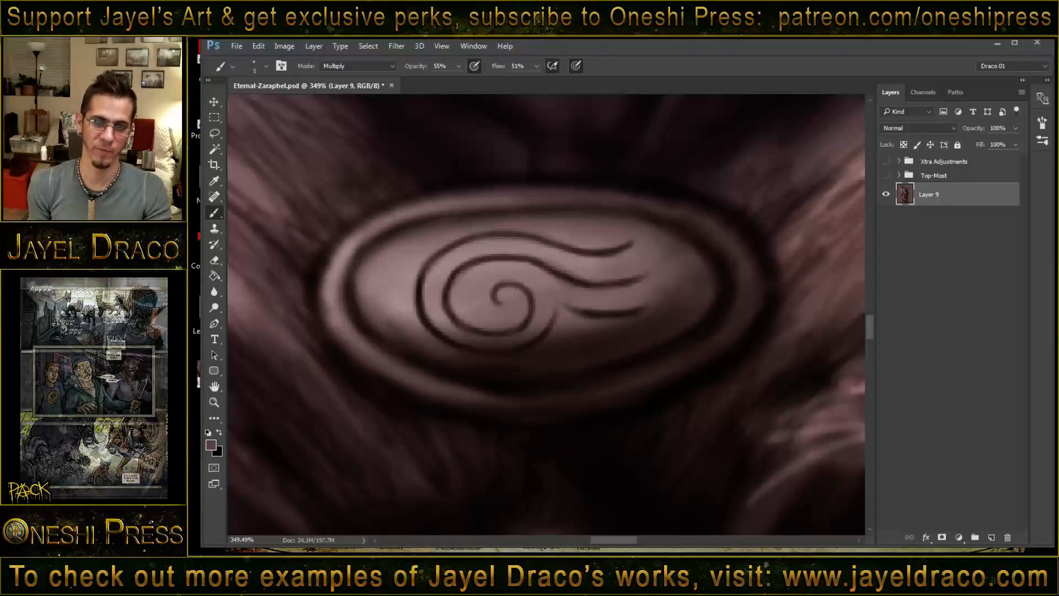
pyautogui.moveTo(567, 308); pyautogui.dragTo(600, 318)
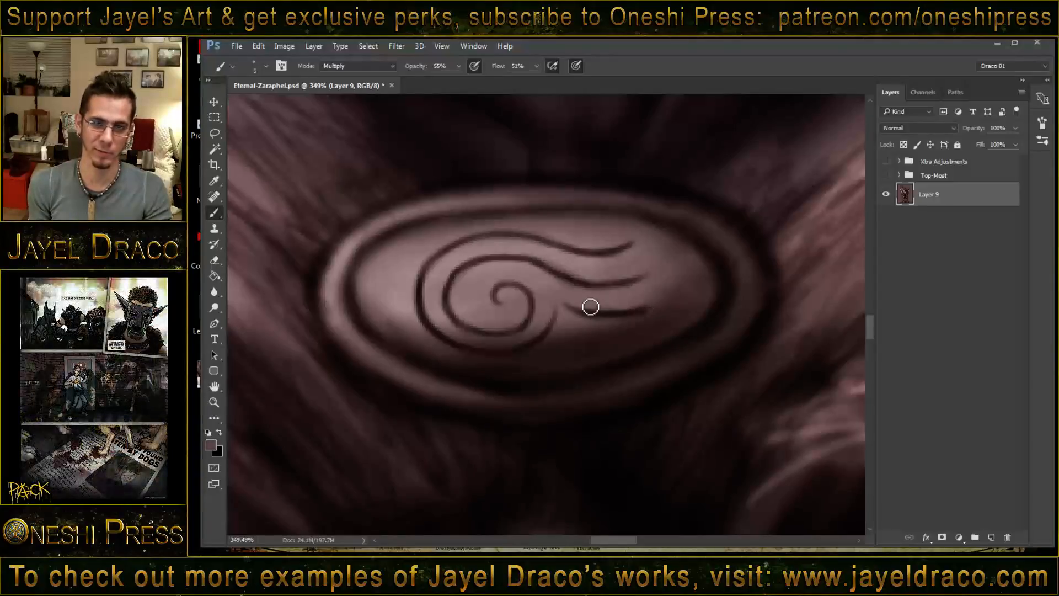
pyautogui.moveTo(645, 282); pyautogui.dragTo(615, 285)
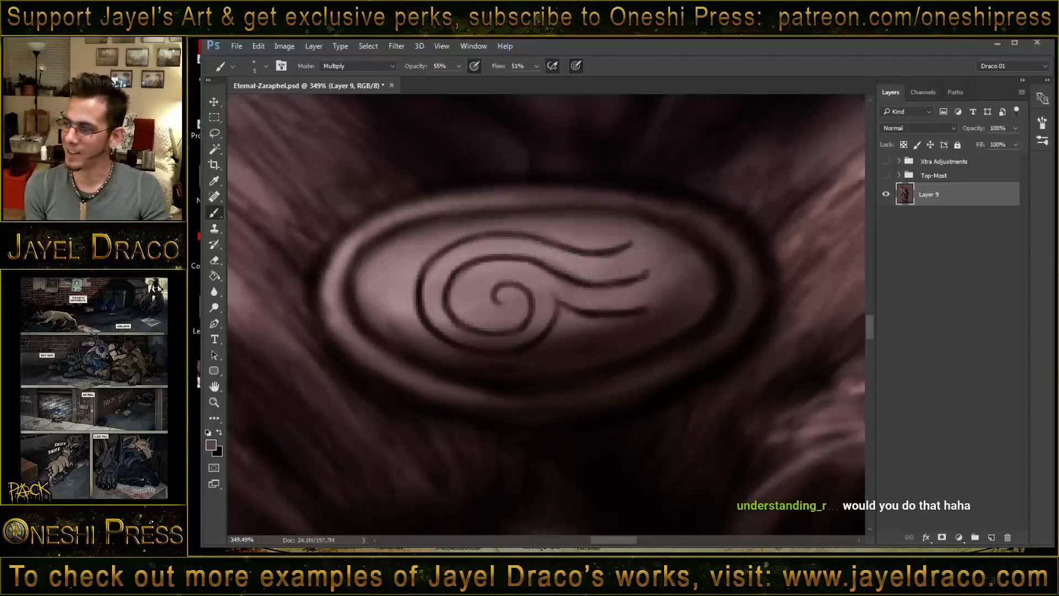
# - Add a fourth short tail line beneath the third and darken the spiral's outer curve, center and topmost tail
pyautogui.moveTo(424, 287)
pyautogui.mouseDown()
pyautogui.moveTo(446, 258)
pyautogui.moveTo(440, 269)
pyautogui.moveTo(481, 245)
pyautogui.moveTo(451, 256)
pyautogui.moveTo(526, 241)
pyautogui.moveTo(475, 232)
pyautogui.mouseUp()
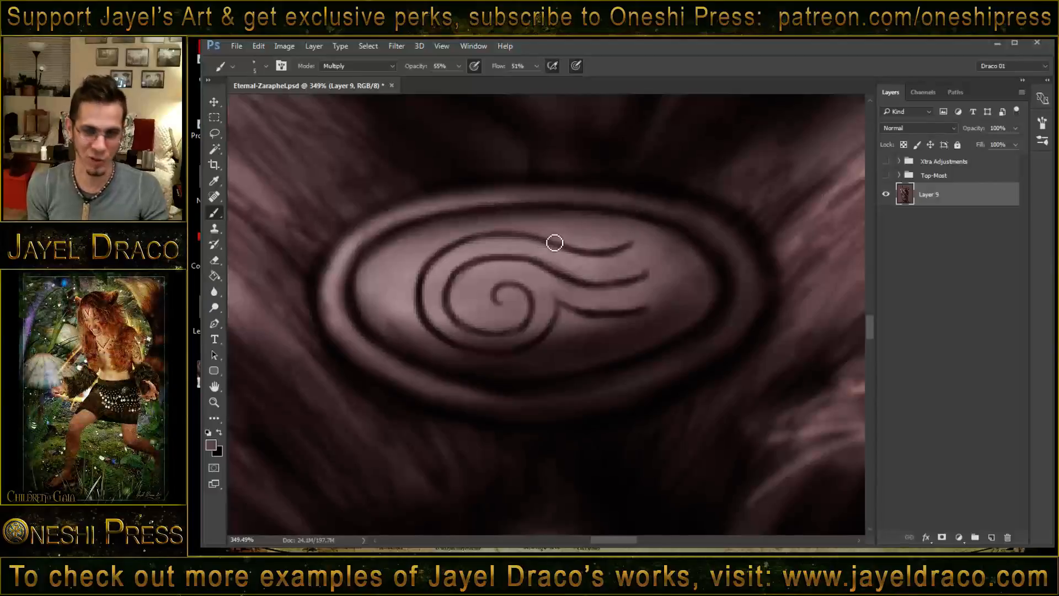
pyautogui.keyDown('alt'); pyautogui.click(576, 293); pyautogui.keyUp('alt')
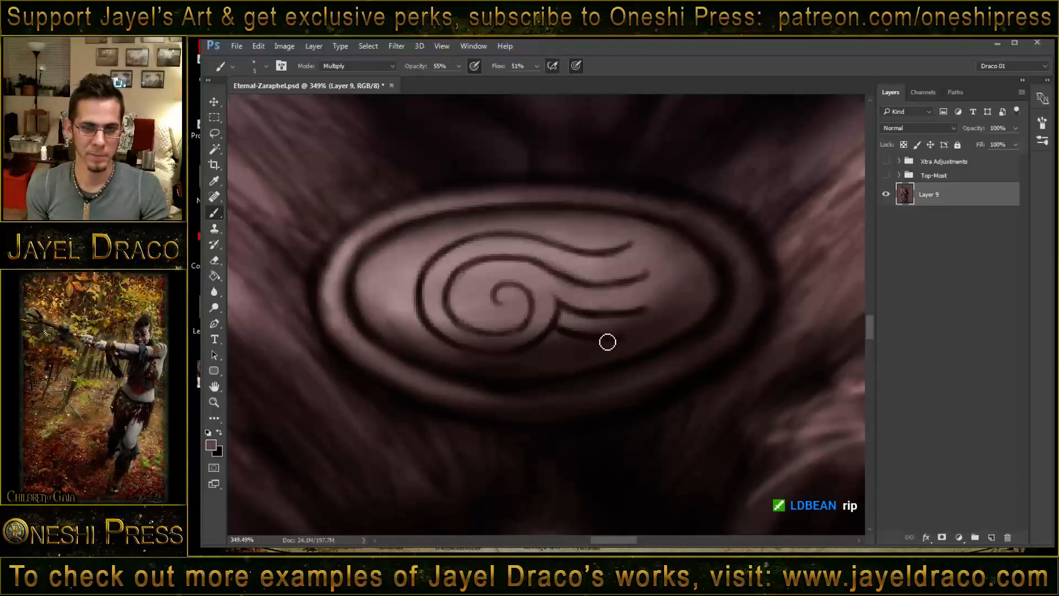
pyautogui.moveTo(608, 342); pyautogui.dragTo(600, 341)
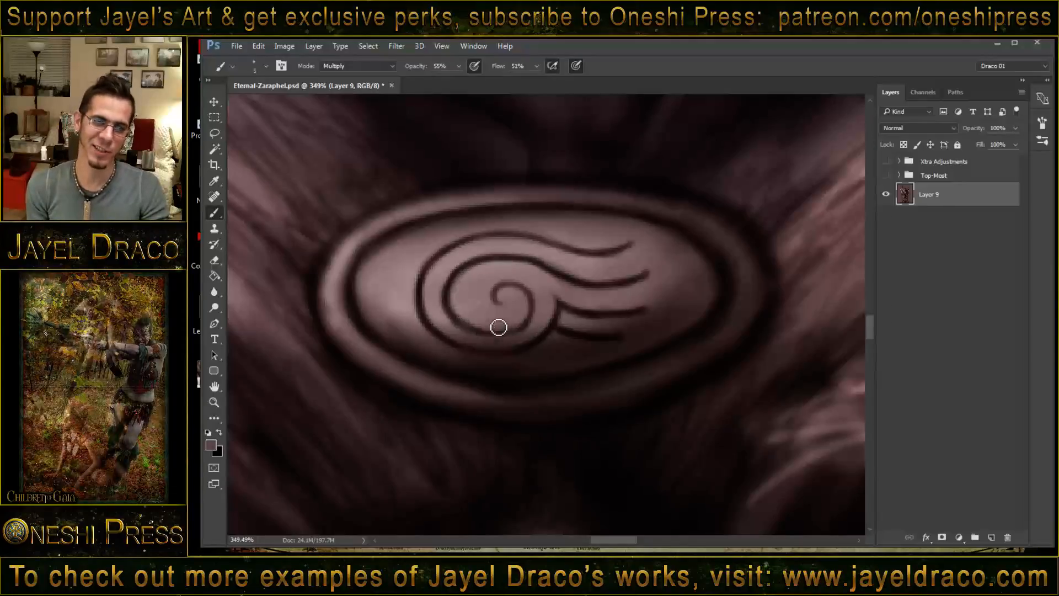
pyautogui.moveTo(500, 296)
pyautogui.mouseDown()
pyautogui.moveTo(504, 307)
pyautogui.moveTo(522, 296)
pyautogui.moveTo(537, 322)
pyautogui.mouseUp()
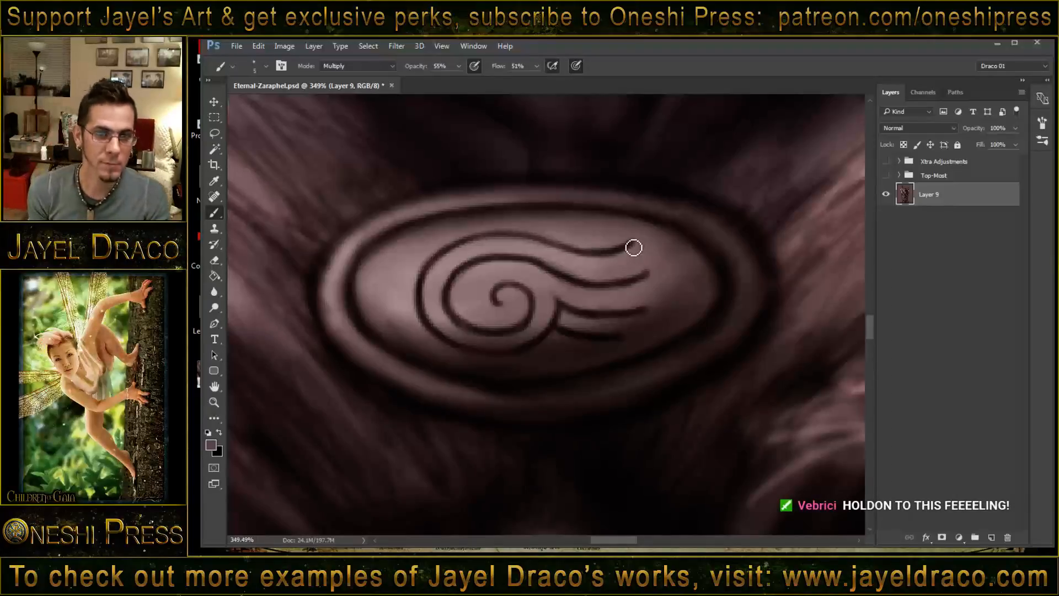
pyautogui.moveTo(632, 241); pyautogui.dragTo(597, 253)
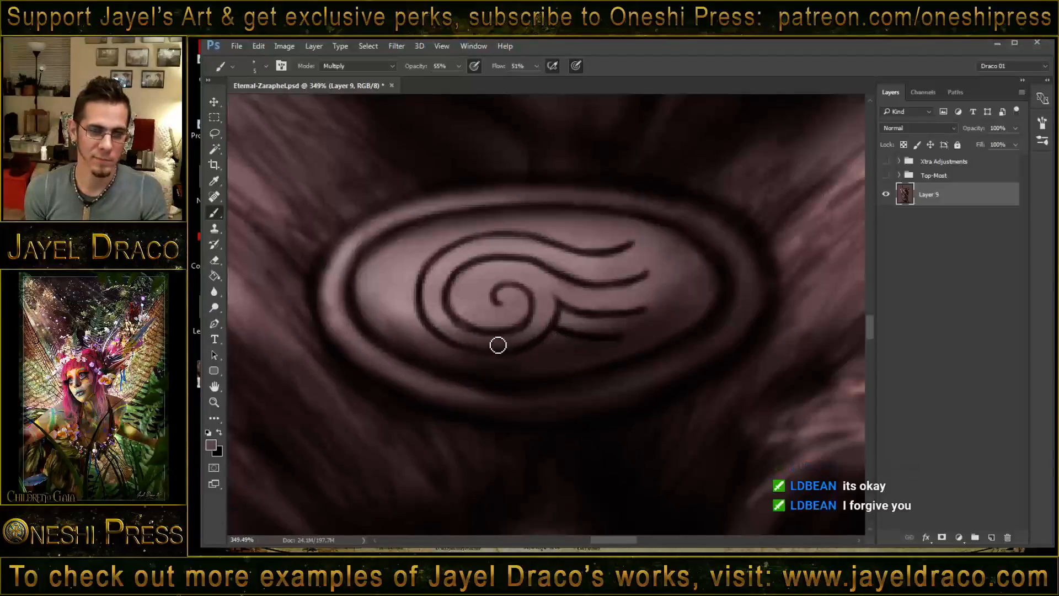
# - Switch the brush to Screen mode and set its size to 4
pyautogui.keyDown('shift'); pyautogui.rightClick(588, 274); pyautogui.keyUp('shift')
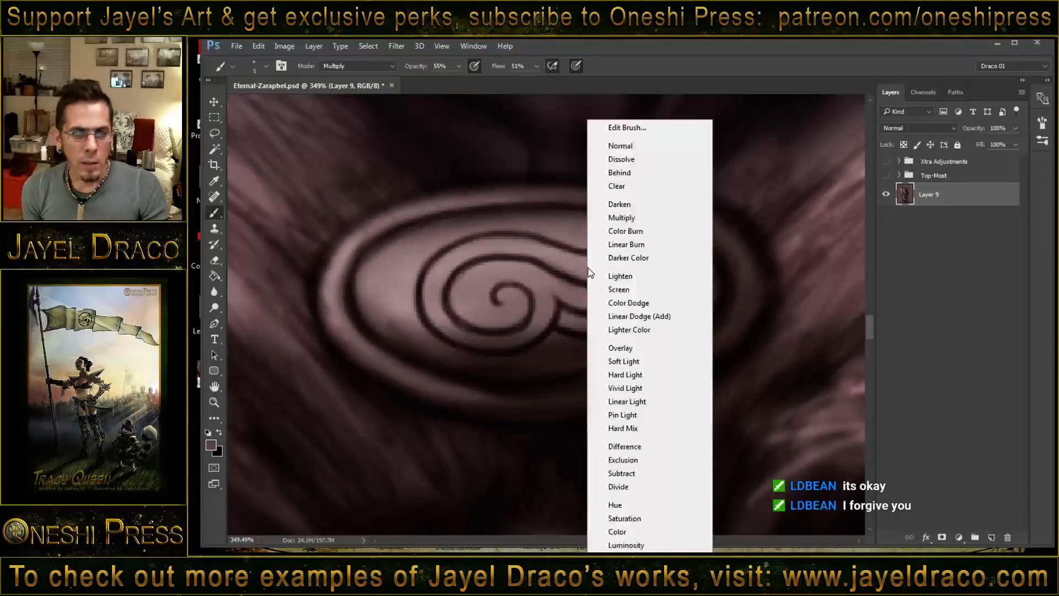
pyautogui.click(629, 289)
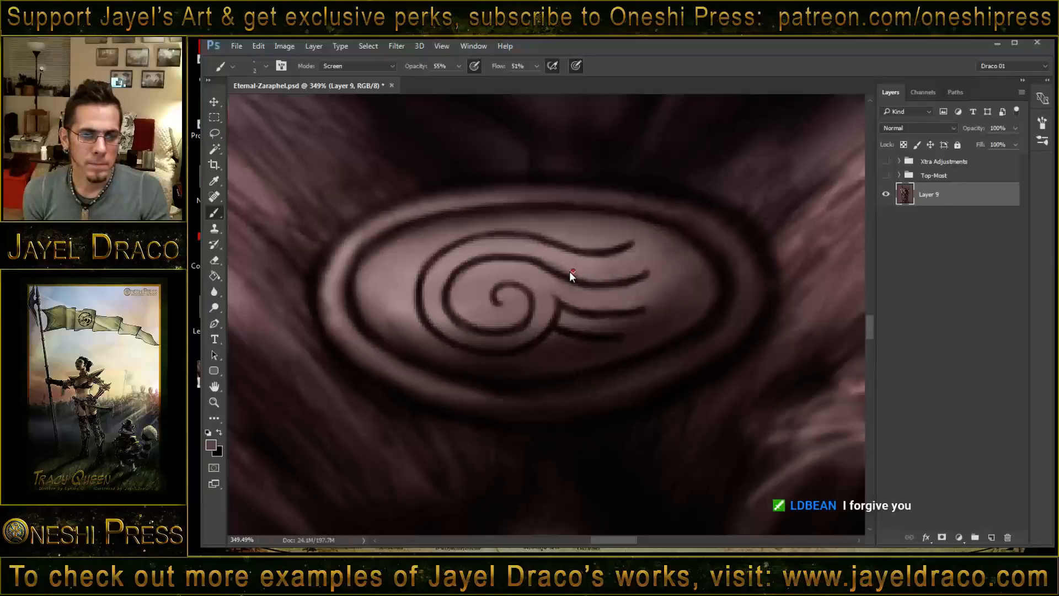
pyautogui.press(']')
pyautogui.press(']')
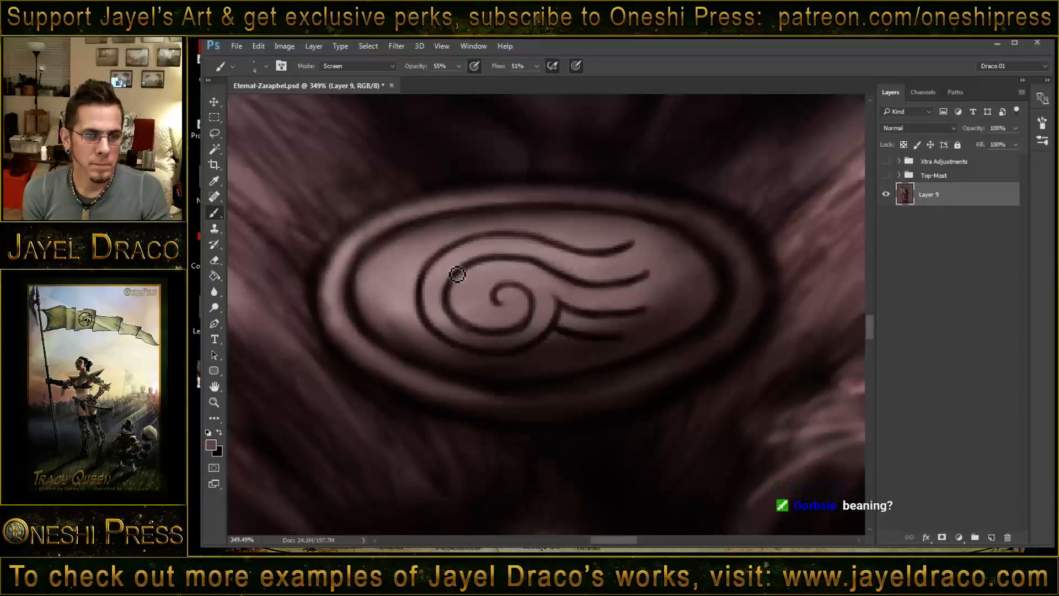
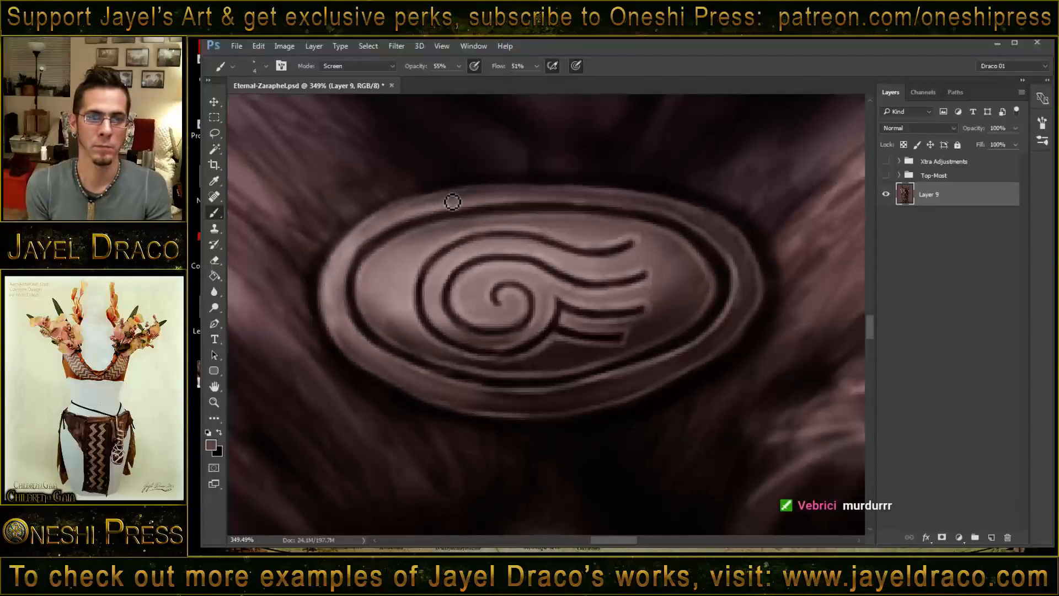
# - Lighten the upper-left rim of the oval ornament and the left edge of its inner face with soft Screen strokes
pyautogui.moveTo(479, 194); pyautogui.dragTo(379, 225)
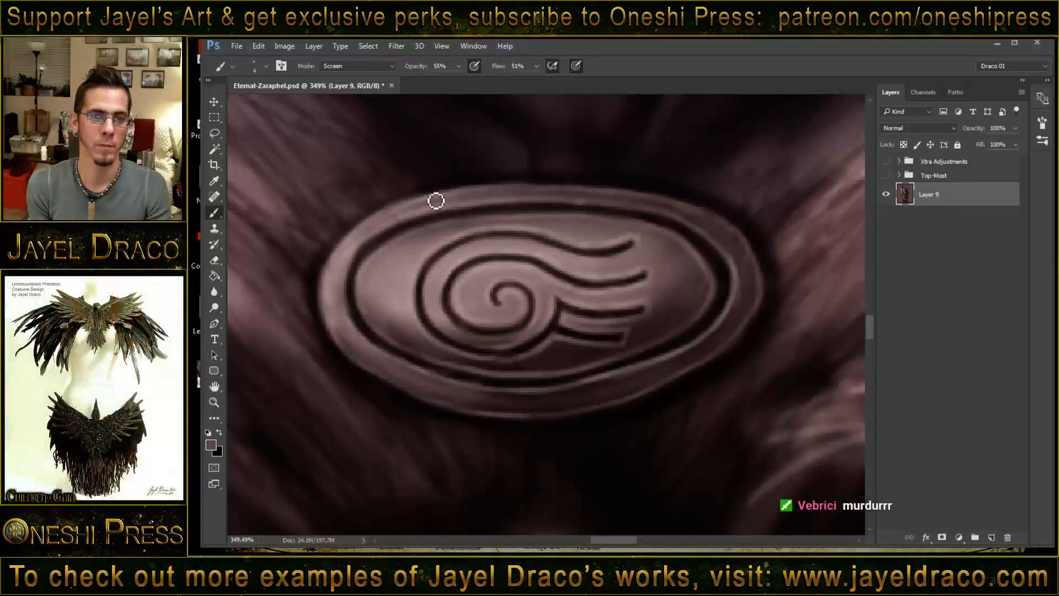
pyautogui.moveTo(368, 229); pyautogui.dragTo(331, 290)
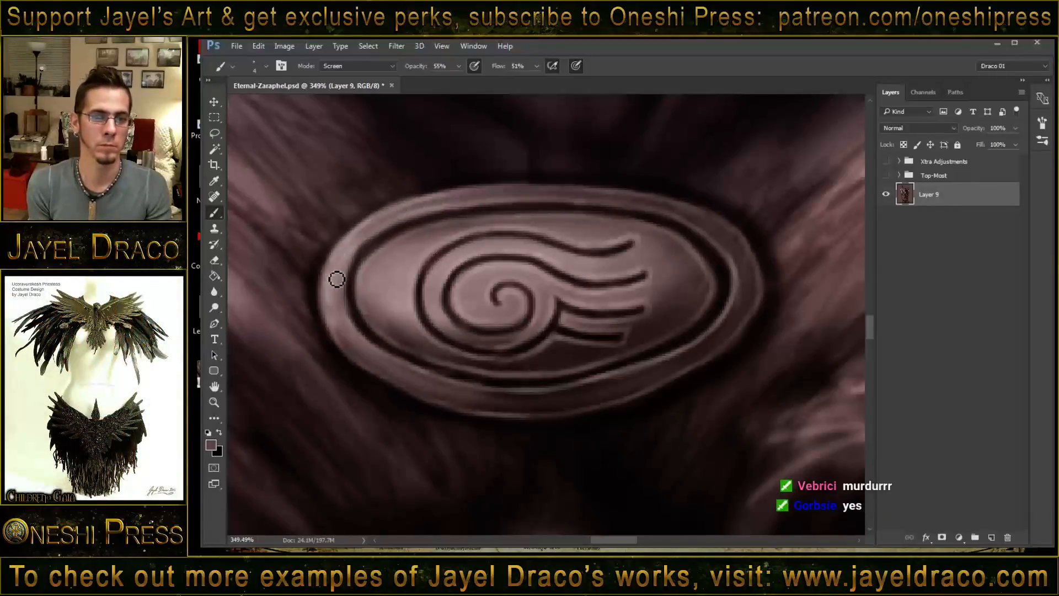
pyautogui.moveTo(370, 243); pyautogui.dragTo(352, 273)
pyautogui.moveTo(395, 227)
pyautogui.mouseDown()
pyautogui.moveTo(348, 281)
pyautogui.moveTo(407, 225)
pyautogui.moveTo(350, 288)
pyautogui.moveTo(378, 247)
pyautogui.moveTo(359, 263)
pyautogui.moveTo(351, 289)
pyautogui.mouseUp()
pyautogui.moveTo(371, 251); pyautogui.dragTo(355, 323)
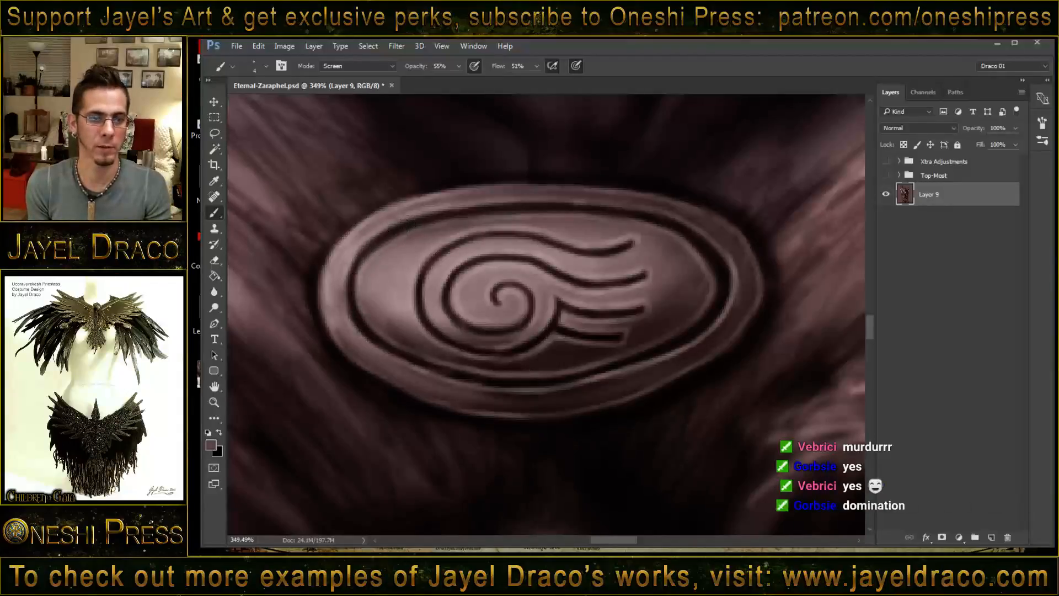
pyautogui.moveTo(388, 258); pyautogui.dragTo(366, 312)
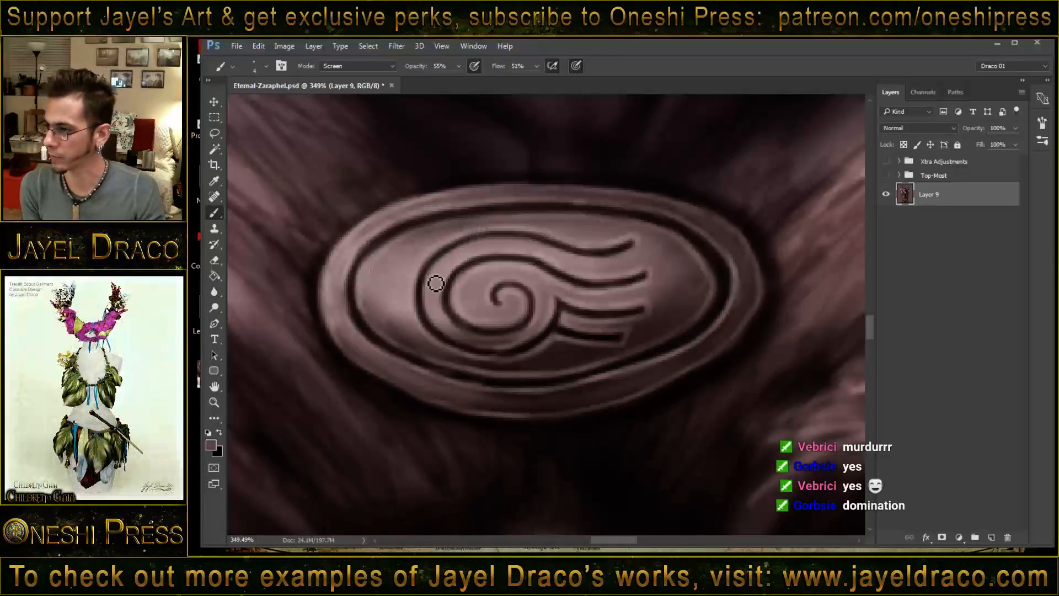
# - Switch to a size 9 brush in Linear Dodge (Add) mode and paint bright highlights along the ornament's inner left edge and its left and upper rim
pyautogui.keyDown('shift'); pyautogui.rightClick(412, 256); pyautogui.keyUp('shift')
pyautogui.click(461, 317)
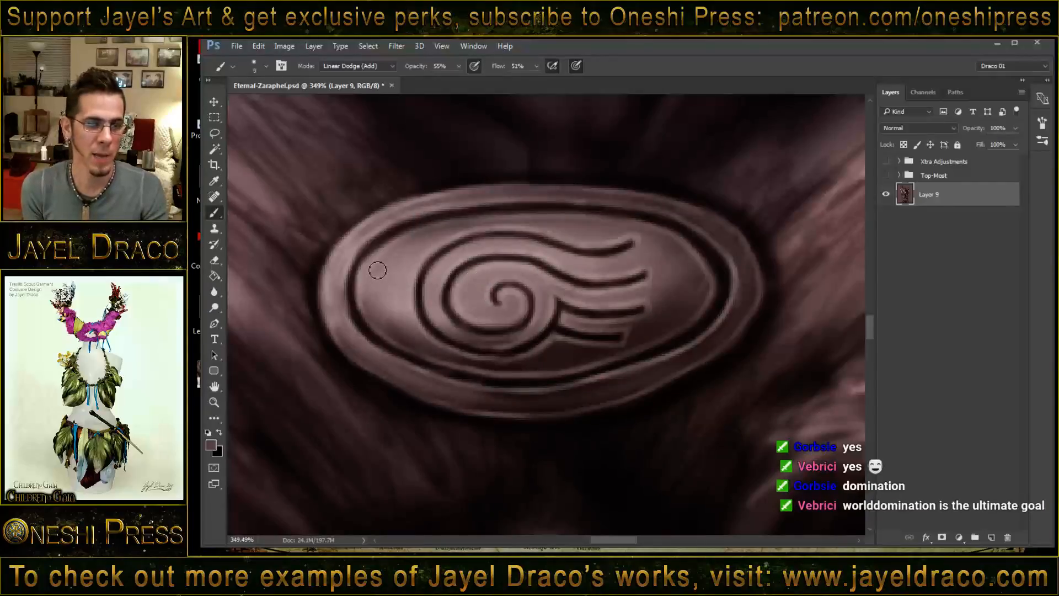
pyautogui.moveTo(372, 313)
pyautogui.mouseDown()
pyautogui.moveTo(369, 276)
pyautogui.moveTo(372, 305)
pyautogui.moveTo(380, 281)
pyautogui.moveTo(369, 301)
pyautogui.moveTo(364, 286)
pyautogui.mouseUp()
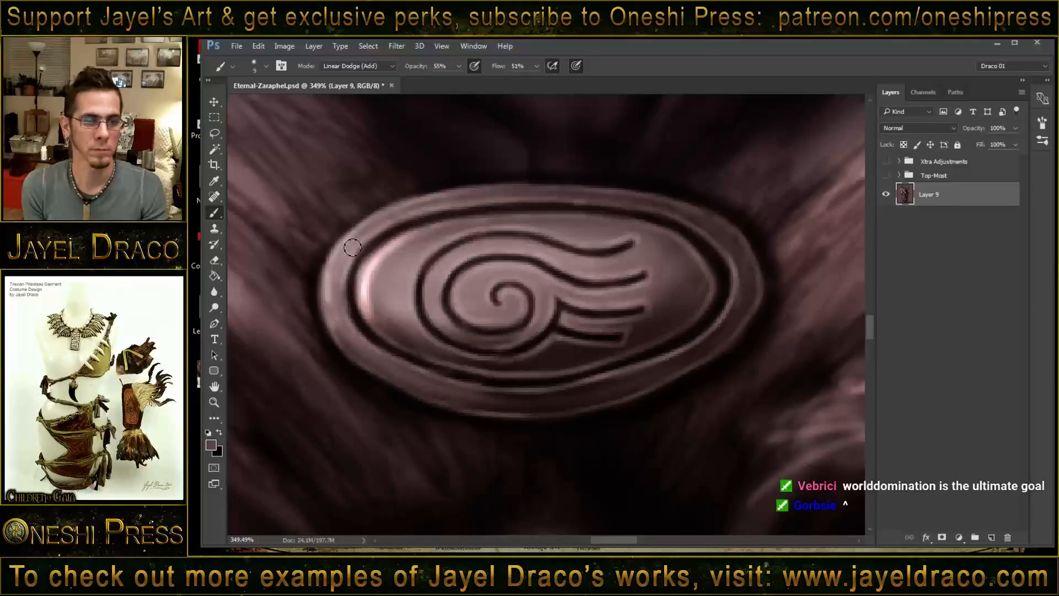
pyautogui.moveTo(331, 270); pyautogui.dragTo(344, 329)
pyautogui.moveTo(325, 284)
pyautogui.mouseDown()
pyautogui.moveTo(382, 225)
pyautogui.moveTo(338, 273)
pyautogui.moveTo(347, 248)
pyautogui.moveTo(410, 211)
pyautogui.moveTo(350, 244)
pyautogui.moveTo(369, 227)
pyautogui.moveTo(455, 193)
pyautogui.mouseUp()
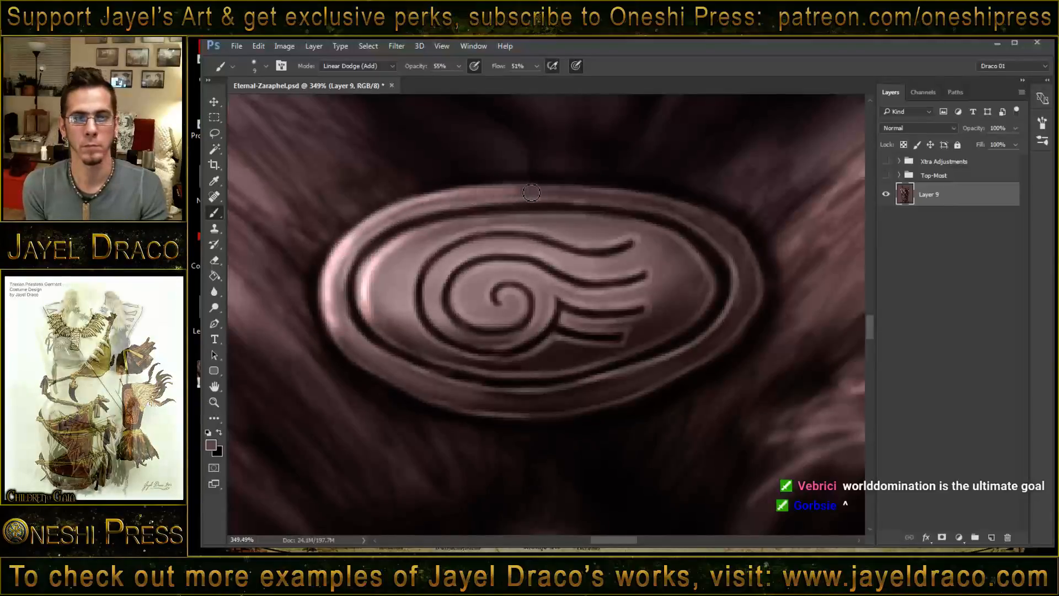
pyautogui.moveTo(358, 260)
pyautogui.mouseDown()
pyautogui.moveTo(408, 209)
pyautogui.moveTo(455, 194)
pyautogui.moveTo(662, 196)
pyautogui.mouseUp()
pyautogui.moveTo(332, 283); pyautogui.dragTo(336, 331)
# - Enlarge the brush to 17 and build a broad highlight across the upper-left part of the ornament's inner face
pyautogui.moveTo(397, 287)
pyautogui.mouseDown()
pyautogui.moveTo(388, 250)
pyautogui.moveTo(380, 314)
pyautogui.moveTo(372, 283)
pyautogui.moveTo(449, 228)
pyautogui.mouseUp()
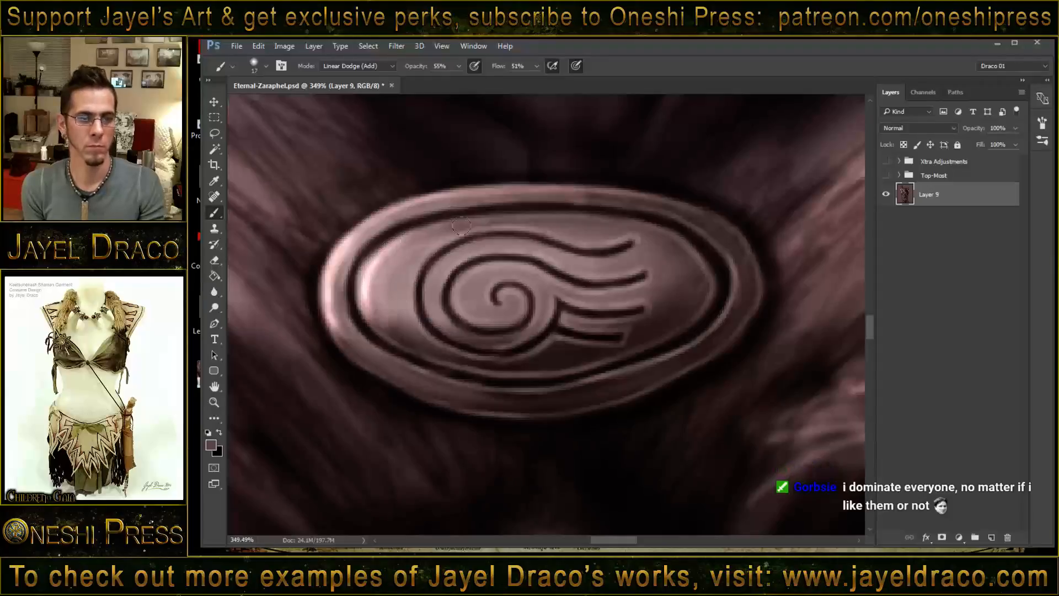
pyautogui.moveTo(370, 306)
pyautogui.mouseDown()
pyautogui.moveTo(430, 244)
pyautogui.moveTo(464, 228)
pyautogui.mouseUp()
pyautogui.moveTo(379, 269); pyautogui.dragTo(519, 219)
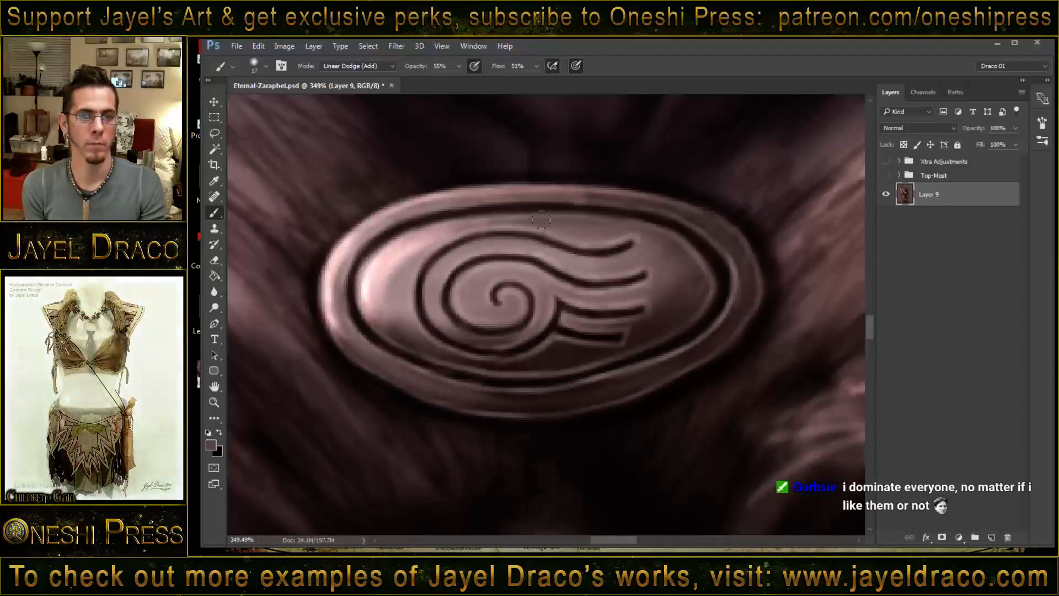
pyautogui.moveTo(369, 274)
pyautogui.mouseDown()
pyautogui.moveTo(484, 221)
pyautogui.moveTo(472, 225)
pyautogui.mouseUp()
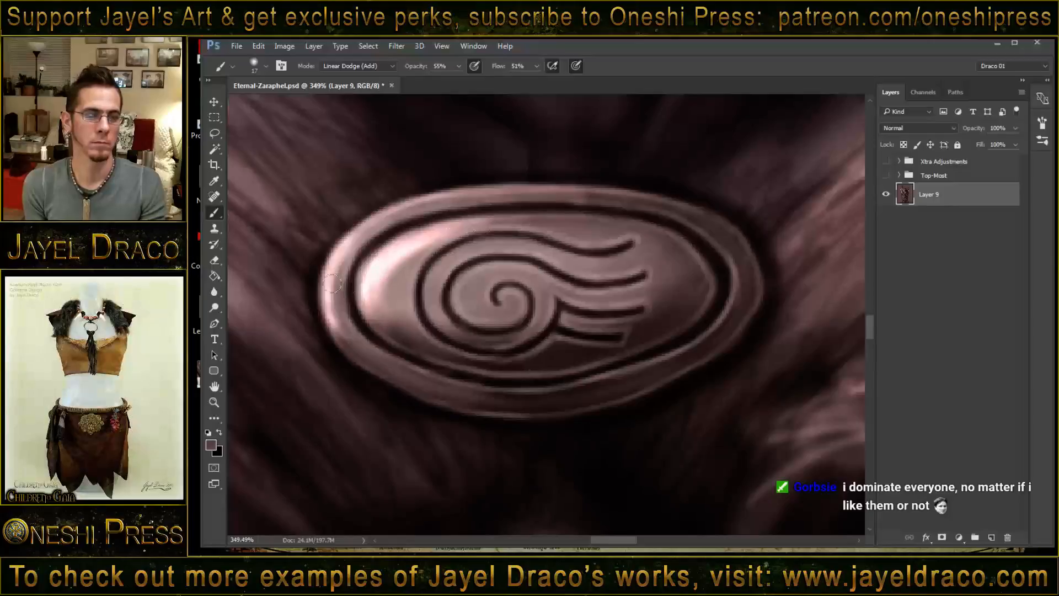
# - Brighten the ornament's outer rim from its left end along the whole upper edge
pyautogui.moveTo(331, 301); pyautogui.dragTo(434, 194)
pyautogui.moveTo(346, 251); pyautogui.dragTo(480, 187)
pyautogui.moveTo(372, 231); pyautogui.dragTo(596, 189)
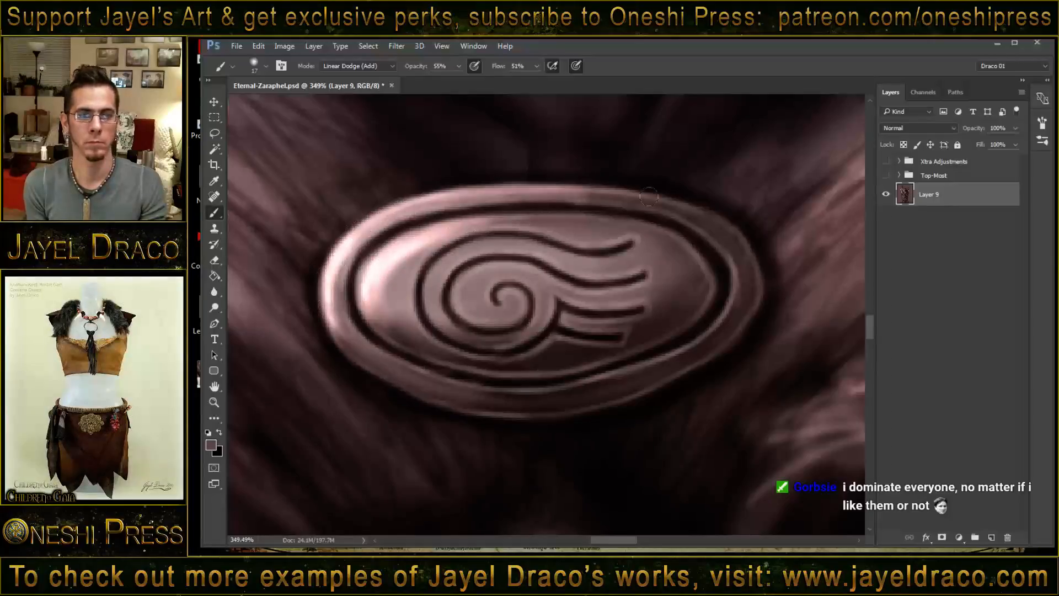
pyautogui.moveTo(441, 205)
pyautogui.mouseDown()
pyautogui.moveTo(591, 190)
pyautogui.moveTo(664, 196)
pyautogui.mouseUp()
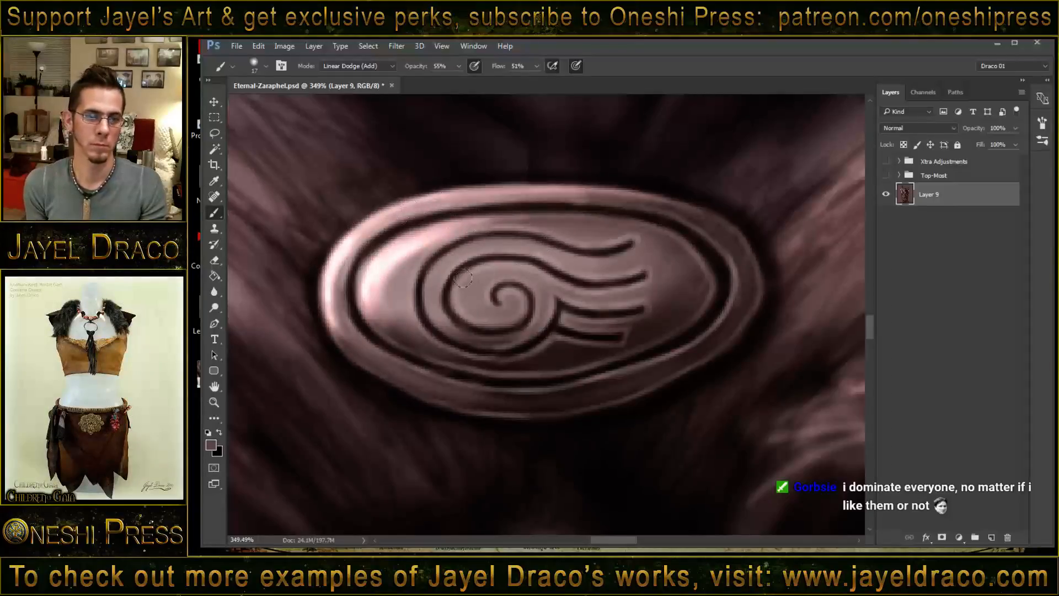
# - Add highlights between the left curves of the spiral emblem and along the lower-left rim
pyautogui.moveTo(463, 283); pyautogui.dragTo(464, 296)
pyautogui.moveTo(439, 262); pyautogui.dragTo(429, 295)
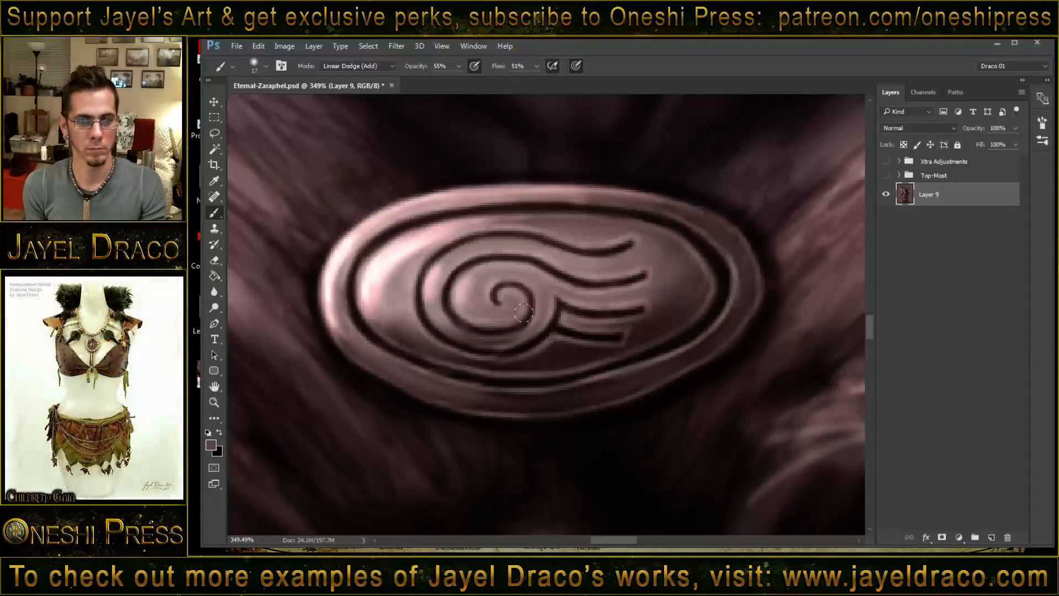
pyautogui.moveTo(338, 274); pyautogui.dragTo(354, 320)
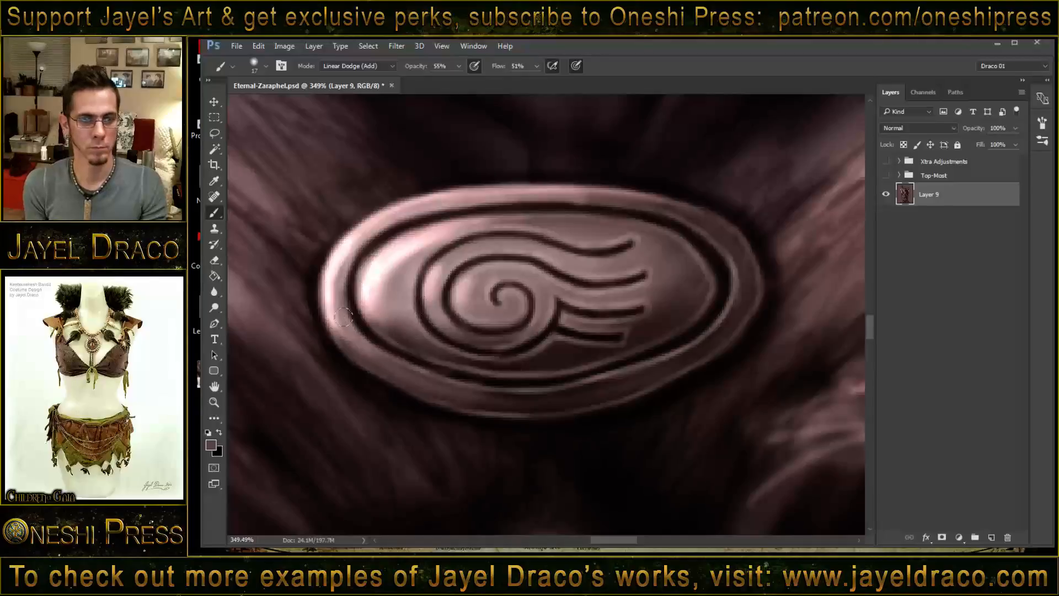
# - Reduce the brush size to 4 and paint fine bright hair strands curving from the brow over the left-hand eye
pyautogui.press('z')
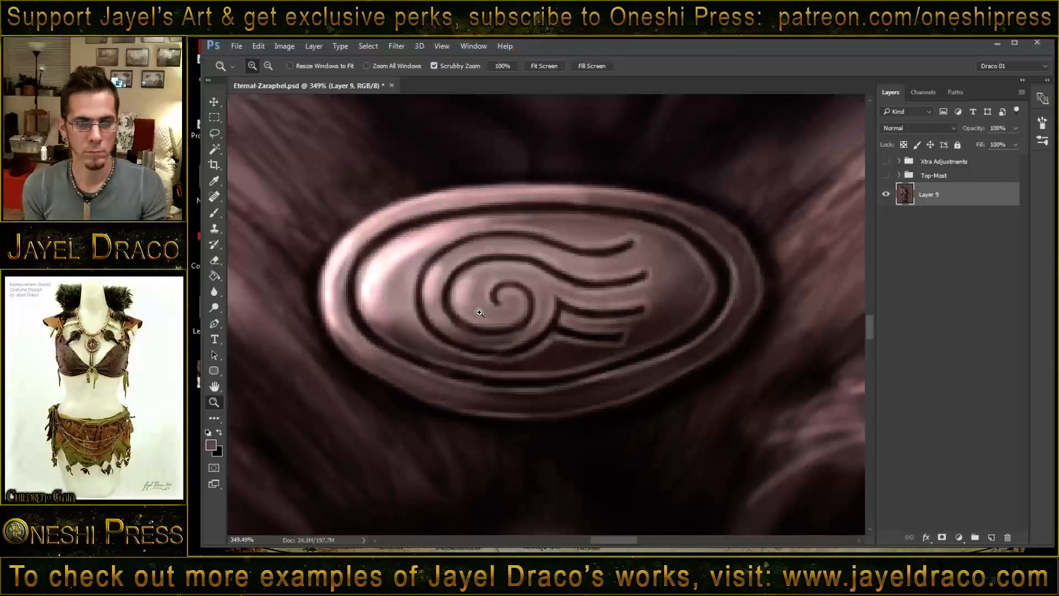
pyautogui.moveTo(498, 290)
pyautogui.mouseDown()
pyautogui.moveTo(446, 298)
pyautogui.moveTo(539, 301)
pyautogui.mouseUp()
pyautogui.press('b')
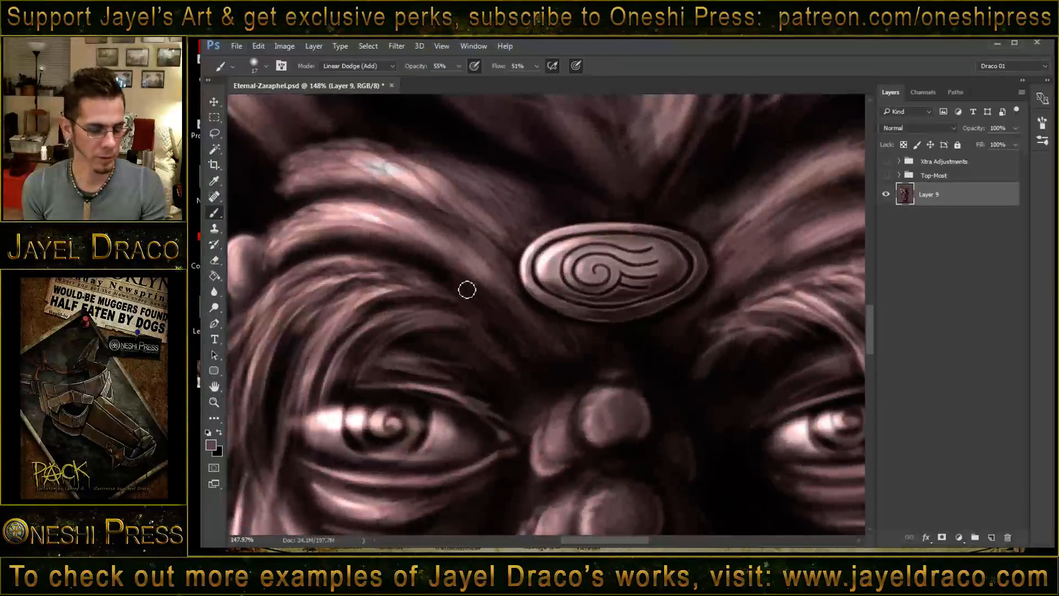
pyautogui.press('[')
pyautogui.press('[')
pyautogui.press('[')
pyautogui.press('[')
pyautogui.press('[')
pyautogui.press('[')
pyautogui.press('[')
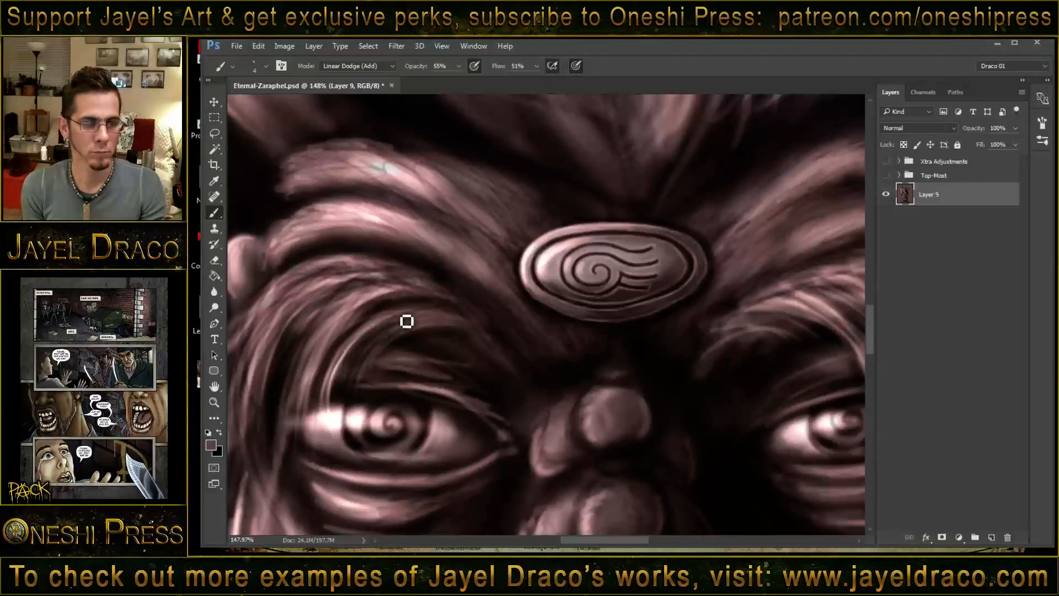
pyautogui.moveTo(397, 334); pyautogui.dragTo(356, 403)
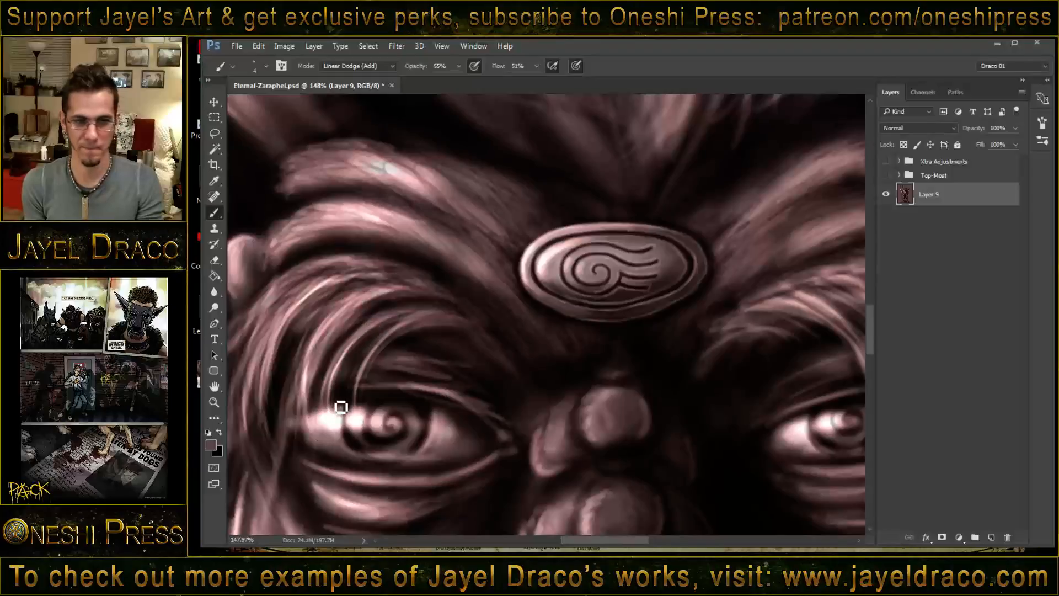
pyautogui.moveTo(572, 320); pyautogui.dragTo(475, 295)
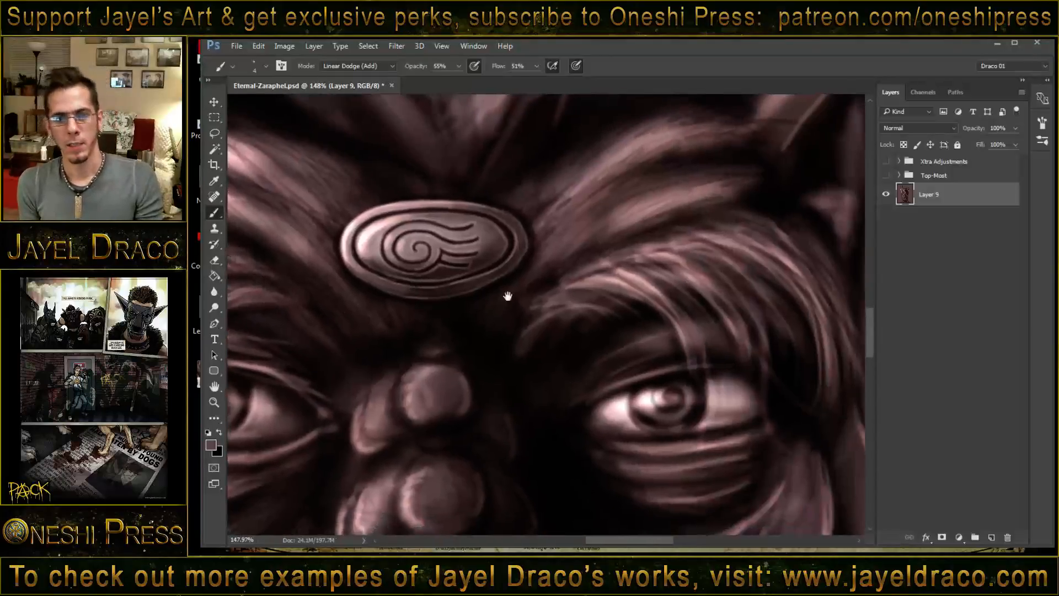
pyautogui.moveTo(659, 311)
pyautogui.mouseDown()
pyautogui.moveTo(535, 300)
pyautogui.moveTo(551, 293)
pyautogui.mouseUp()
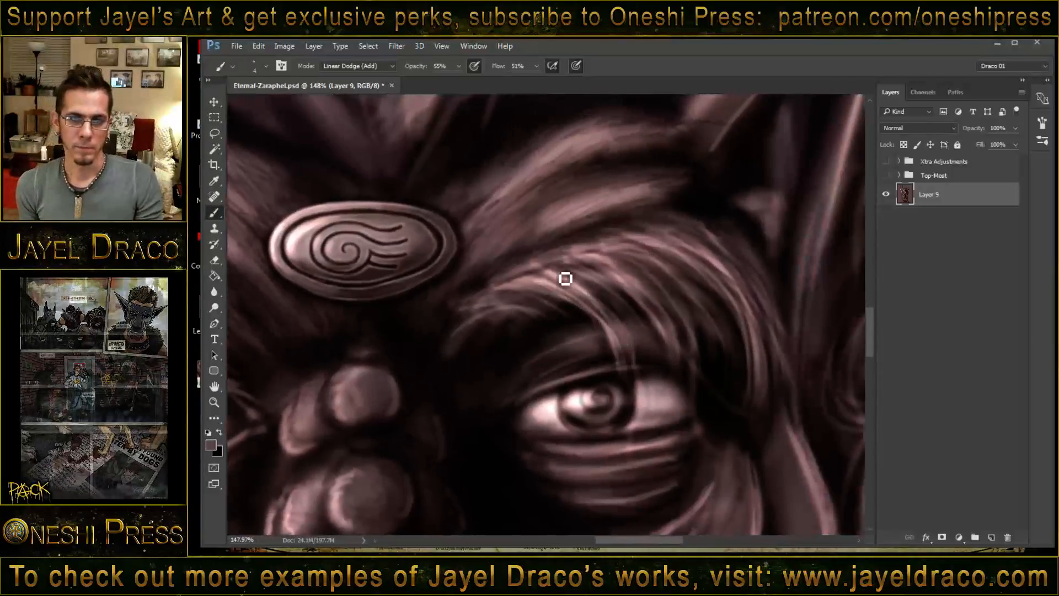
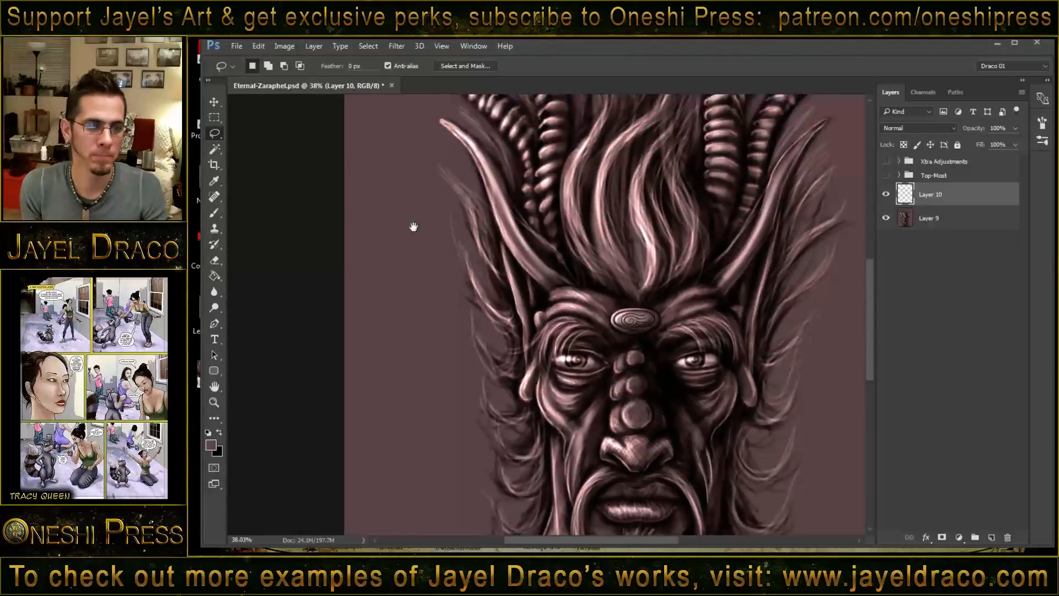
# - Select the mauve background on Layer 9 with the Magic Wand at tolerance 25 and invert the selection
pyautogui.click(219, 150)
pyautogui.click(406, 190)
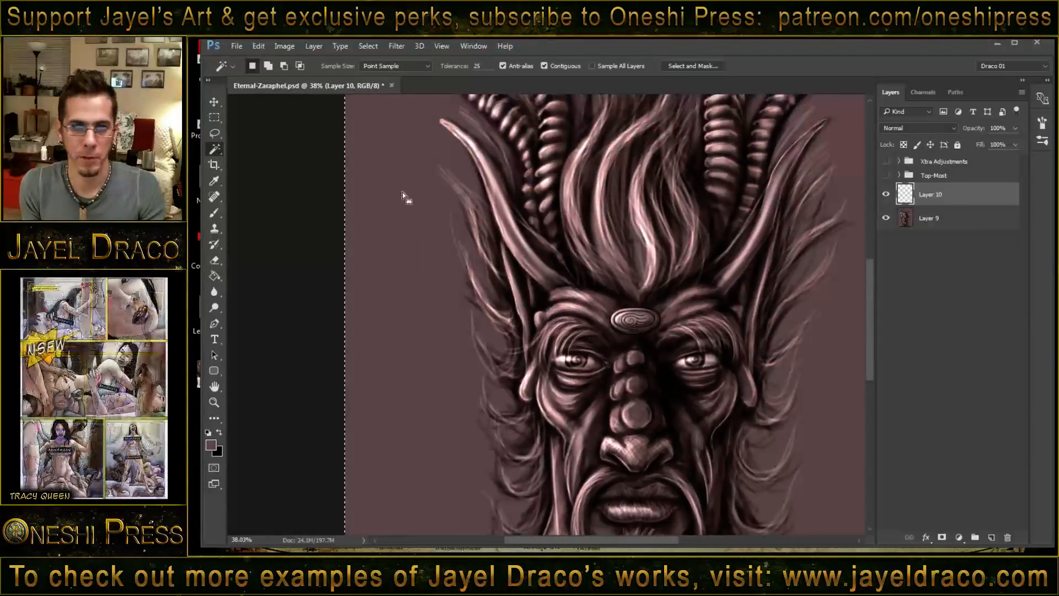
pyautogui.click(943, 219)
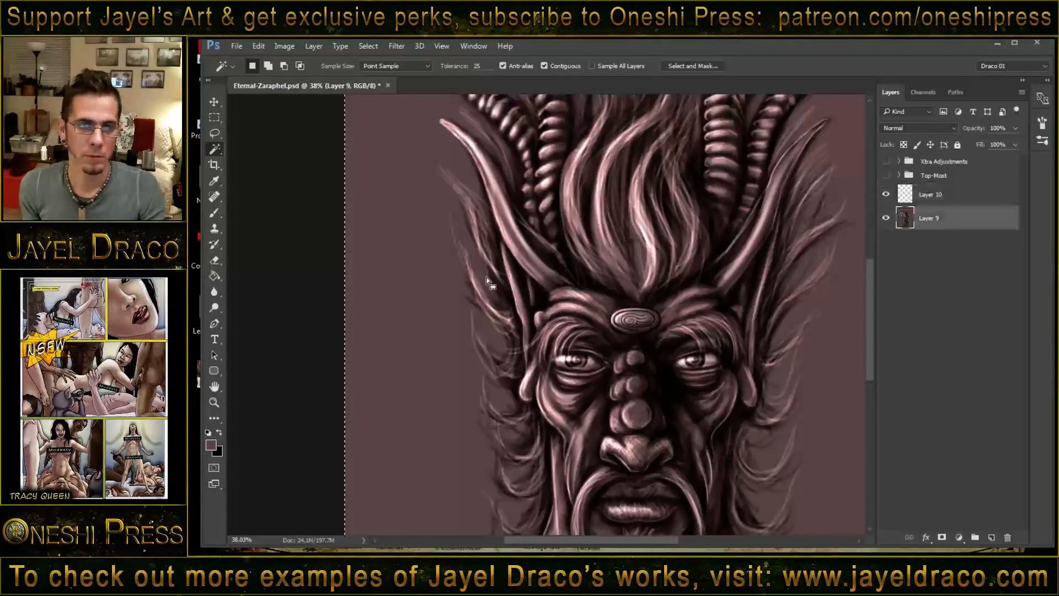
pyautogui.click(430, 321)
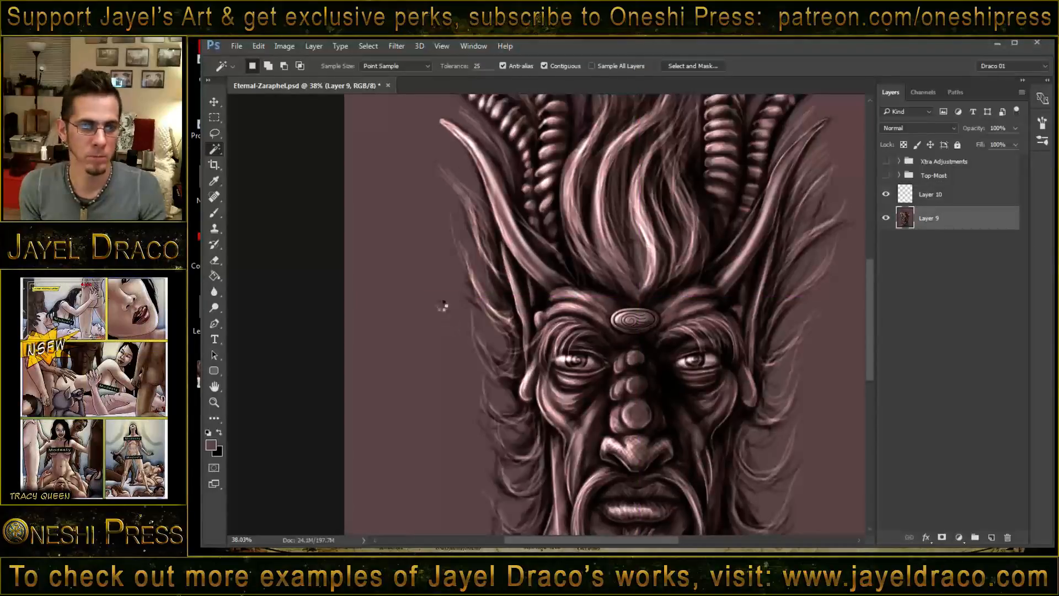
pyautogui.click(442, 303)
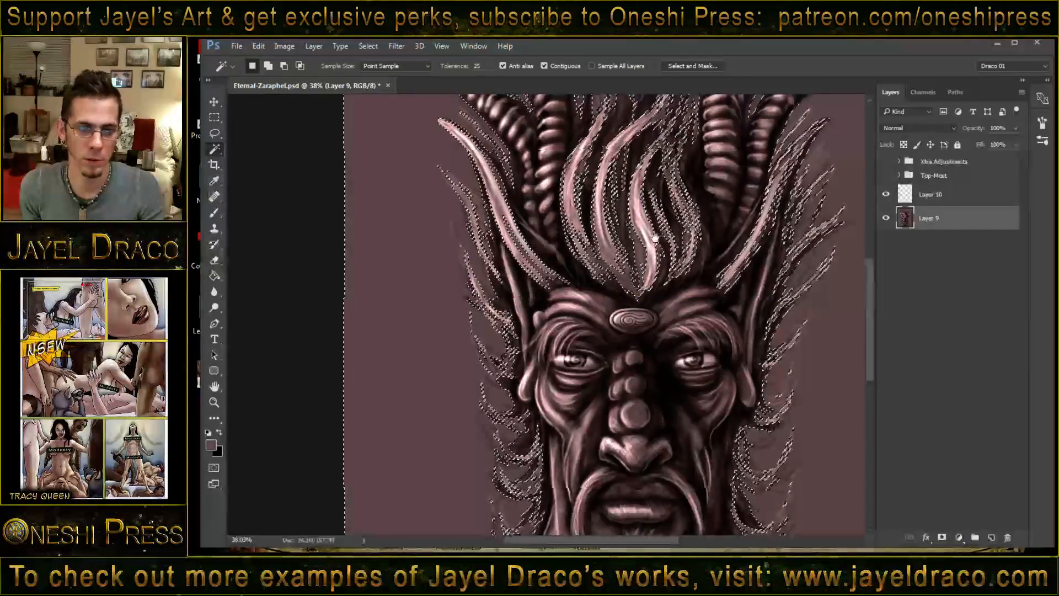
pyautogui.moveTo(667, 199); pyautogui.dragTo(576, 296)
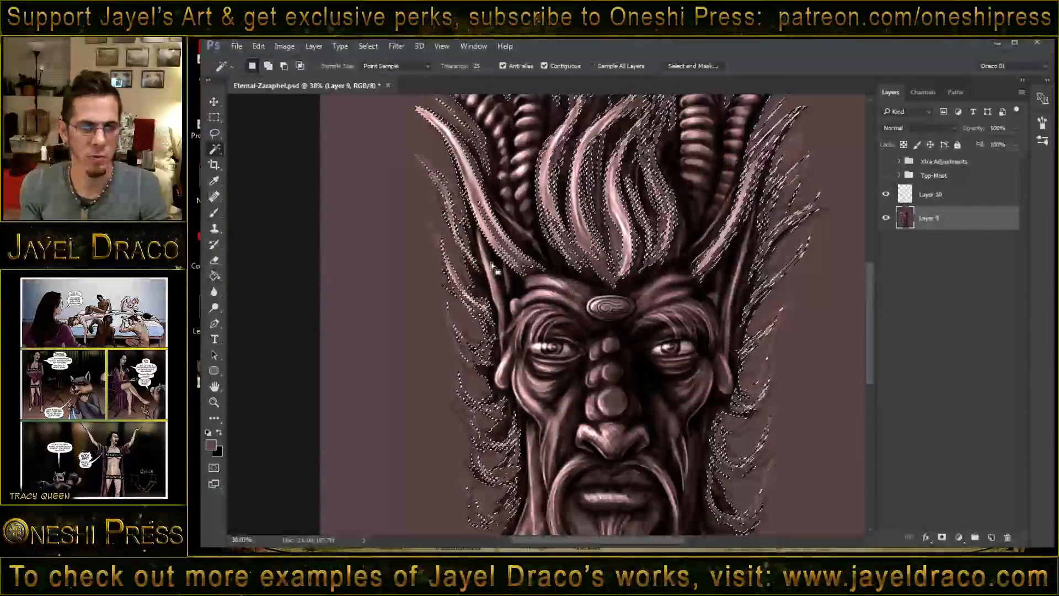
# - With the Lasso, remove the hair strands beside the left-hand ear from the selection and add the full ear shape
pyautogui.click(214, 134)
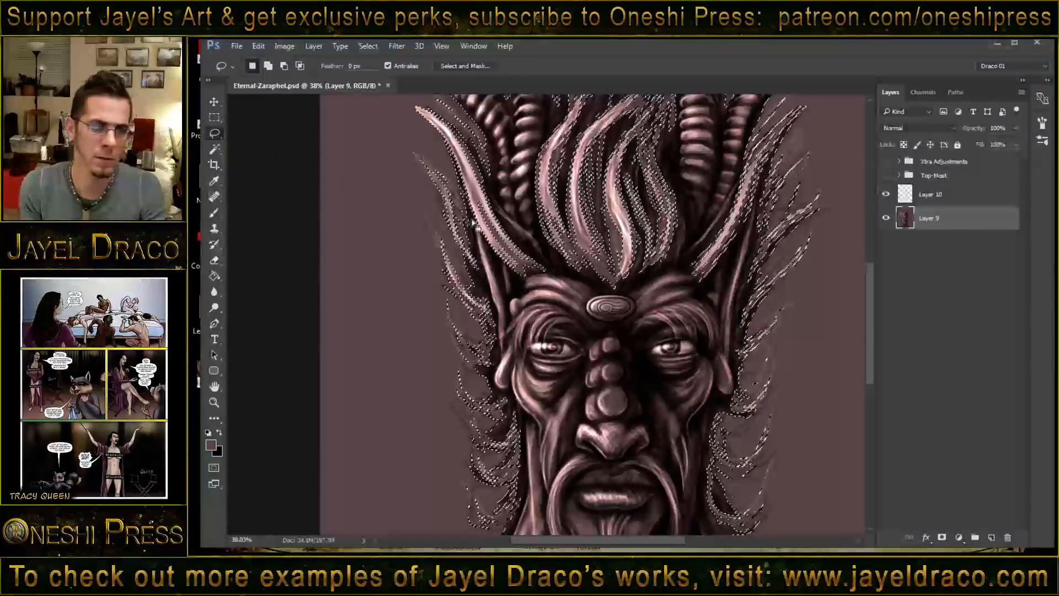
pyautogui.moveTo(463, 190)
pyautogui.mouseDown()
pyautogui.moveTo(483, 240)
pyautogui.moveTo(485, 292)
pyautogui.moveTo(430, 354)
pyautogui.moveTo(371, 342)
pyautogui.moveTo(391, 214)
pyautogui.mouseUp()
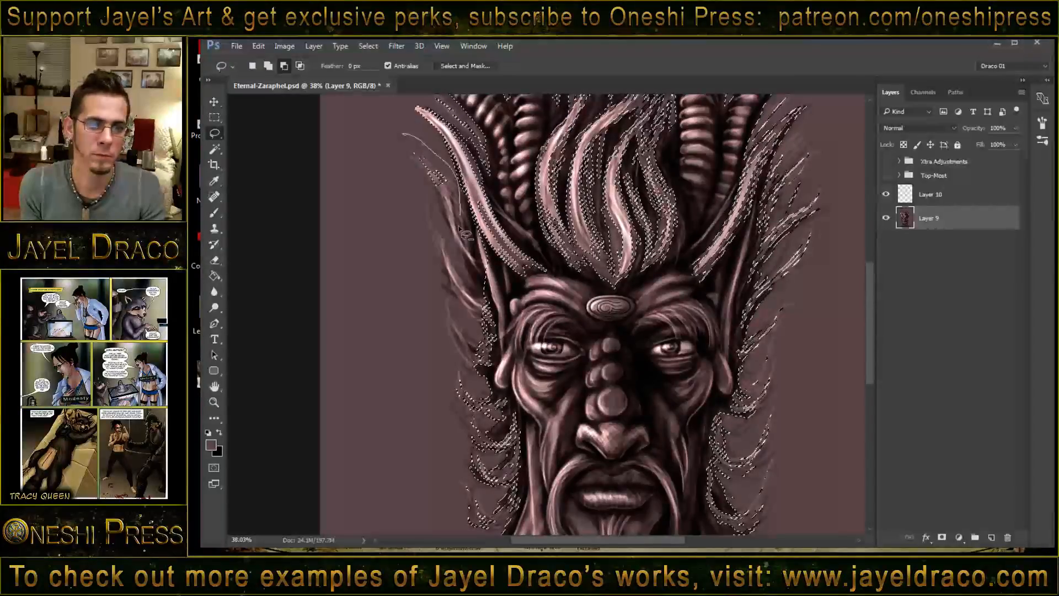
pyautogui.moveTo(460, 227); pyautogui.dragTo(407, 182)
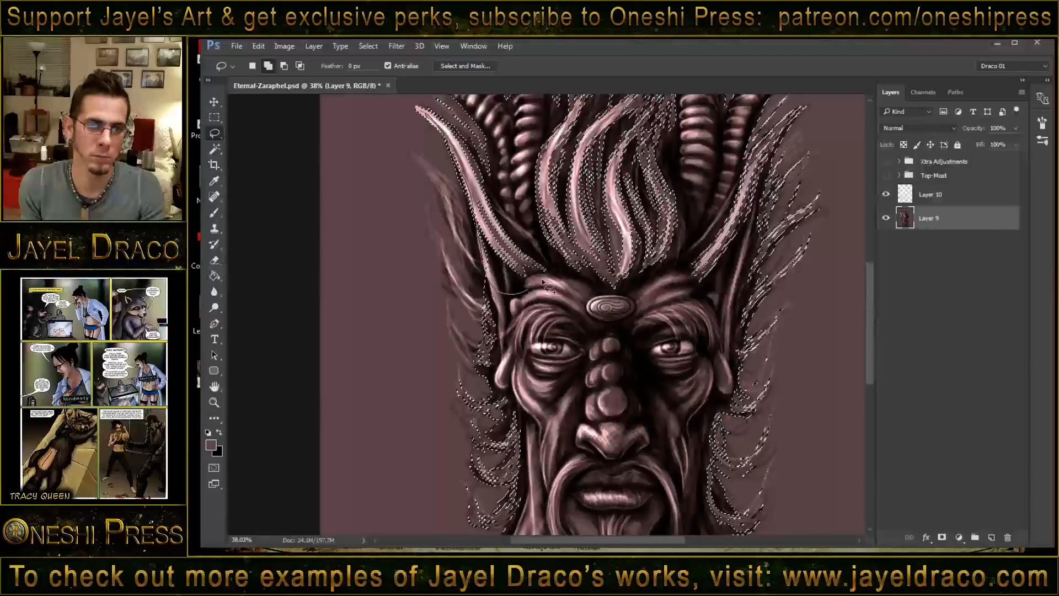
pyautogui.moveTo(532, 252)
pyautogui.mouseDown()
pyautogui.moveTo(492, 205)
pyautogui.moveTo(469, 151)
pyautogui.moveTo(418, 109)
pyautogui.moveTo(477, 212)
pyautogui.mouseUp()
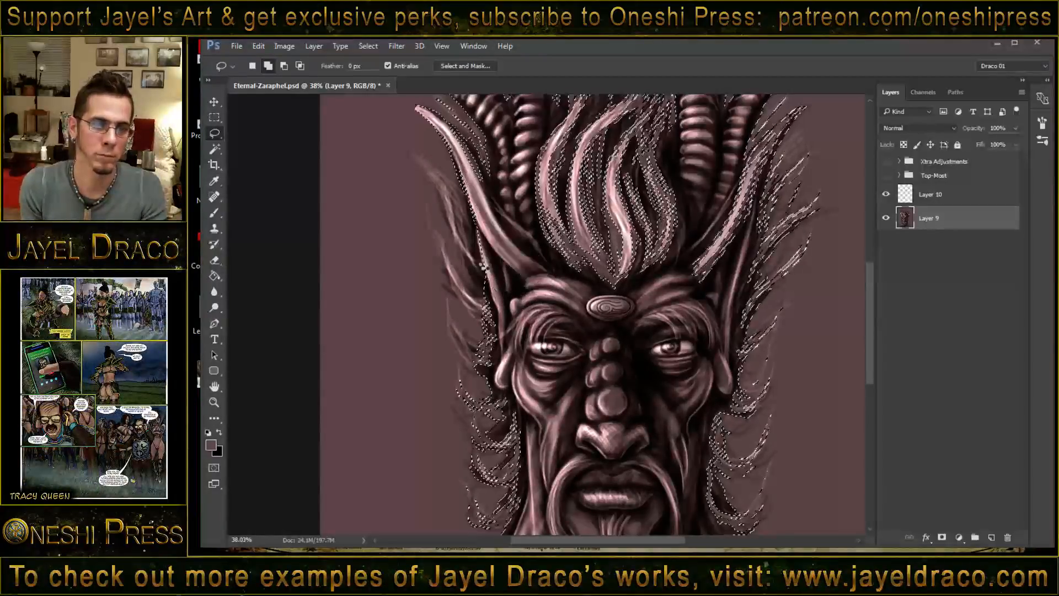
pyautogui.moveTo(433, 117)
pyautogui.mouseDown()
pyautogui.moveTo(462, 136)
pyautogui.moveTo(485, 179)
pyautogui.moveTo(464, 174)
pyautogui.moveTo(434, 118)
pyautogui.mouseUp()
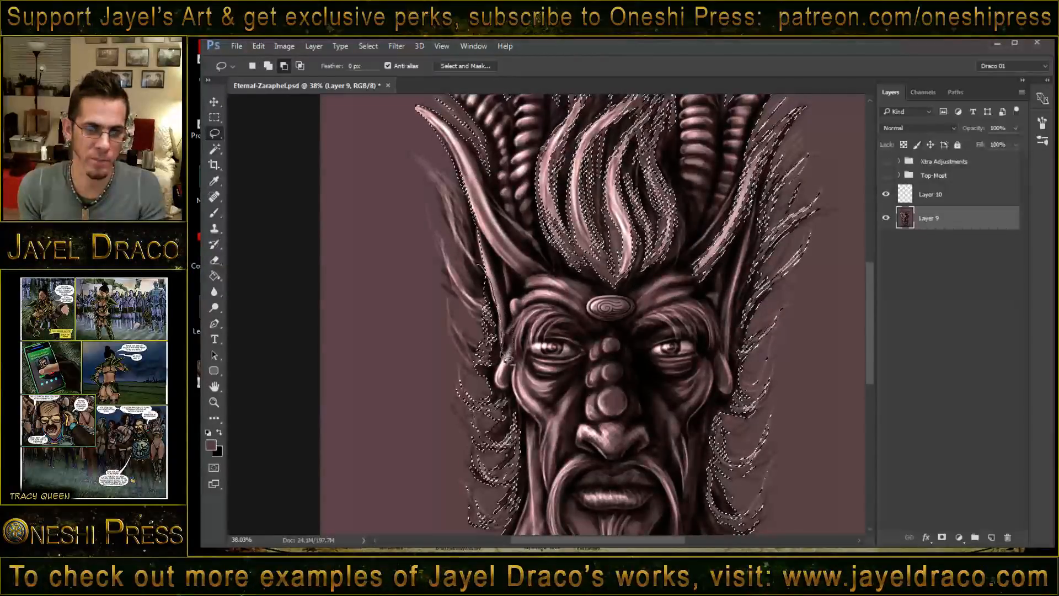
# - Subtract the hair below the left-hand ear and the dark fringe along the neck and shoulder from the selection
pyautogui.moveTo(493, 375)
pyautogui.mouseDown()
pyautogui.moveTo(522, 409)
pyautogui.moveTo(528, 455)
pyautogui.moveTo(487, 533)
pyautogui.moveTo(380, 307)
pyautogui.moveTo(474, 266)
pyautogui.mouseUp()
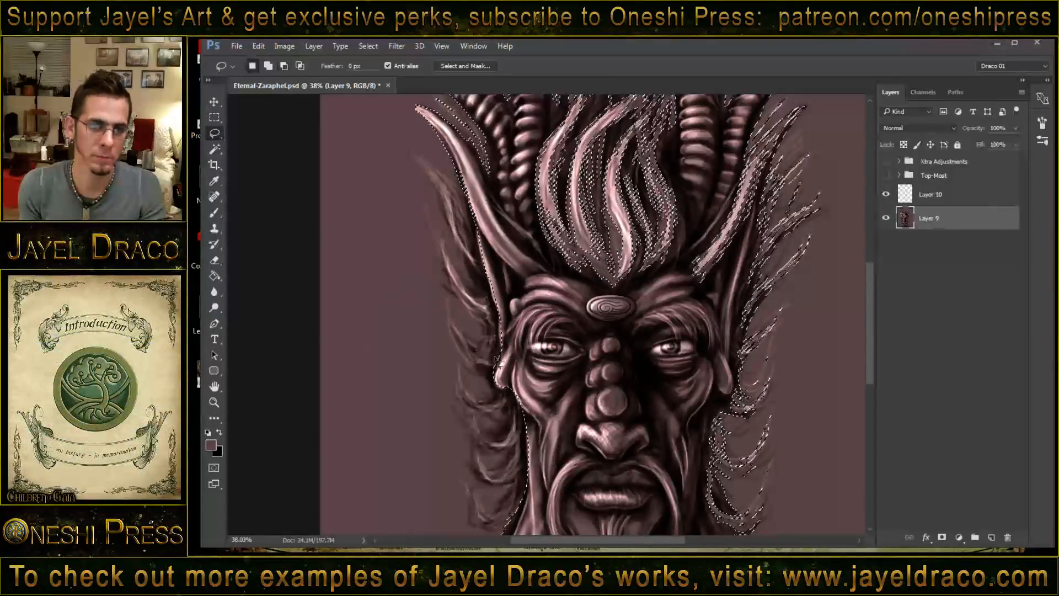
pyautogui.moveTo(510, 412); pyautogui.dragTo(516, 237)
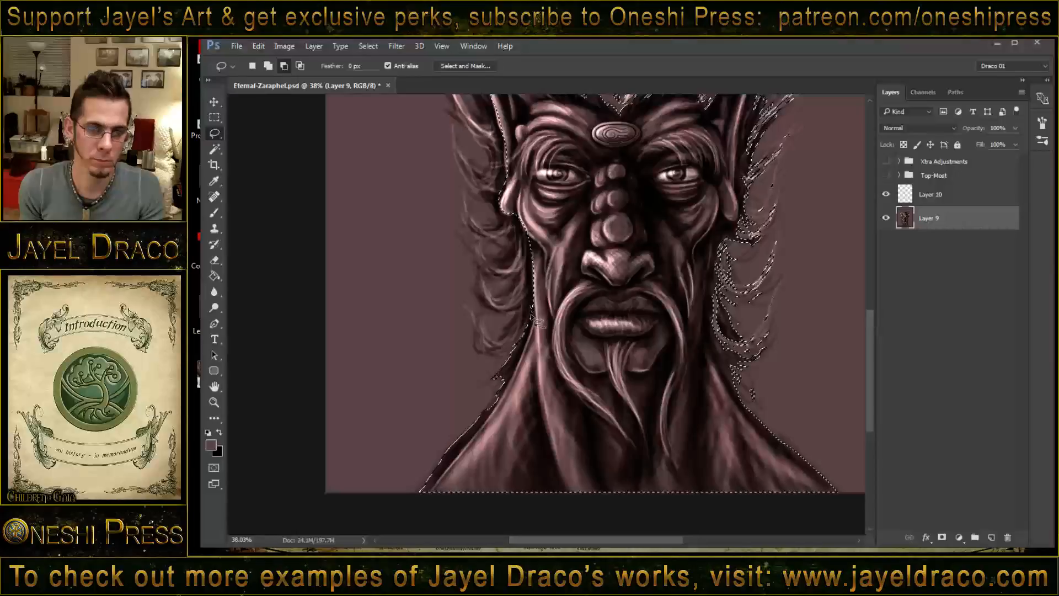
pyautogui.moveTo(523, 353)
pyautogui.mouseDown()
pyautogui.moveTo(488, 421)
pyautogui.moveTo(416, 503)
pyautogui.moveTo(375, 458)
pyautogui.mouseUp()
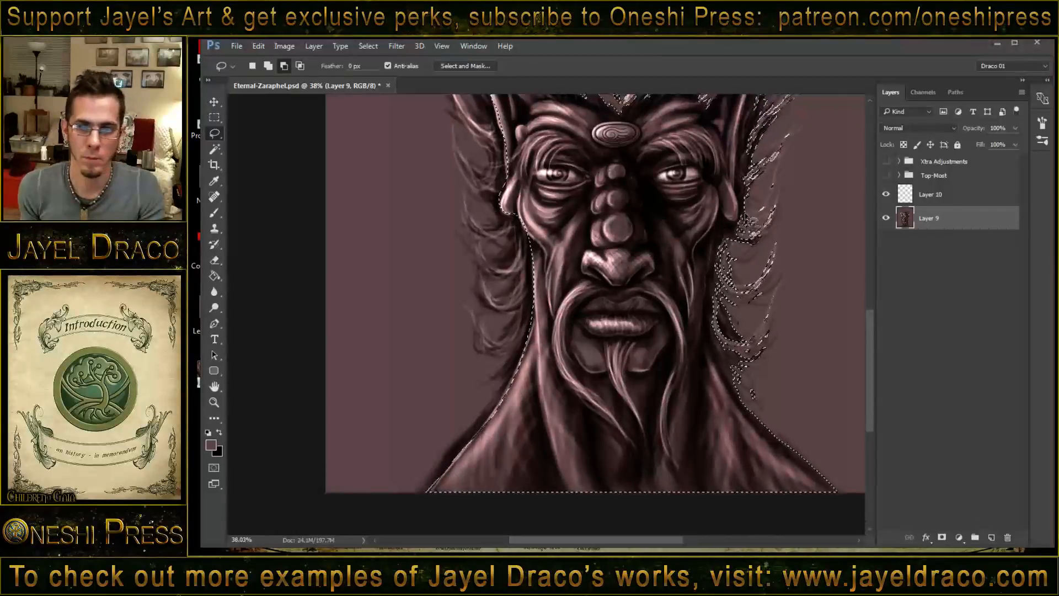
# - Subtract the hair strands along the right-hand neck and ear from the selection, and include the right-hand ear's full shape
pyautogui.moveTo(740, 199)
pyautogui.mouseDown()
pyautogui.moveTo(728, 219)
pyautogui.moveTo(714, 272)
pyautogui.moveTo(726, 377)
pyautogui.moveTo(802, 460)
pyautogui.moveTo(862, 484)
pyautogui.moveTo(866, 403)
pyautogui.moveTo(810, 160)
pyautogui.moveTo(756, 254)
pyautogui.moveTo(729, 355)
pyautogui.mouseUp()
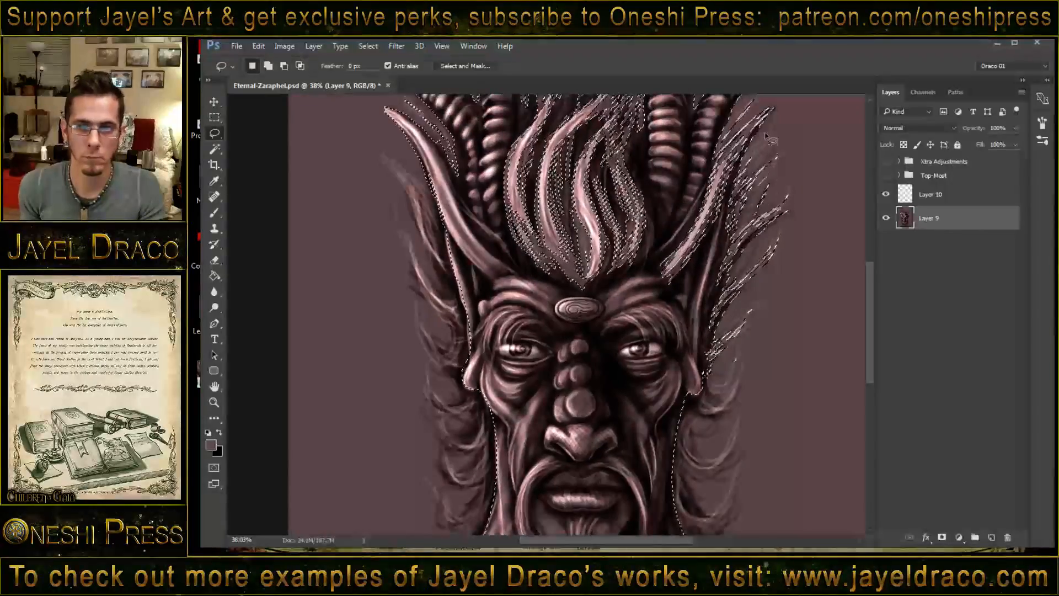
pyautogui.moveTo(646, 258)
pyautogui.mouseDown()
pyautogui.moveTo(741, 130)
pyautogui.moveTo(774, 107)
pyautogui.moveTo(733, 172)
pyautogui.moveTo(708, 288)
pyautogui.moveTo(643, 310)
pyautogui.mouseUp()
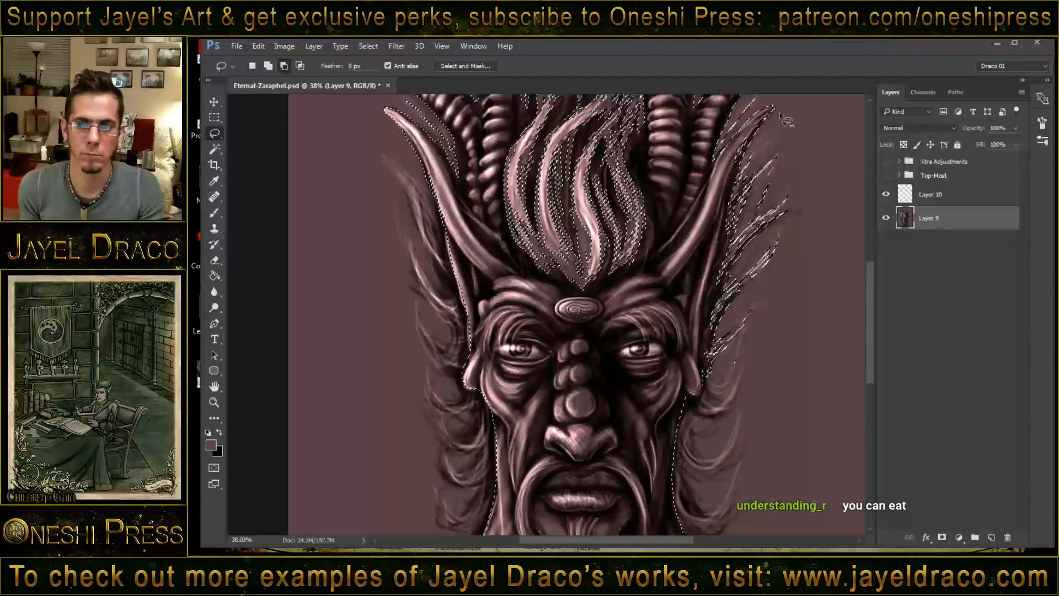
pyautogui.moveTo(781, 111); pyautogui.dragTo(749, 141)
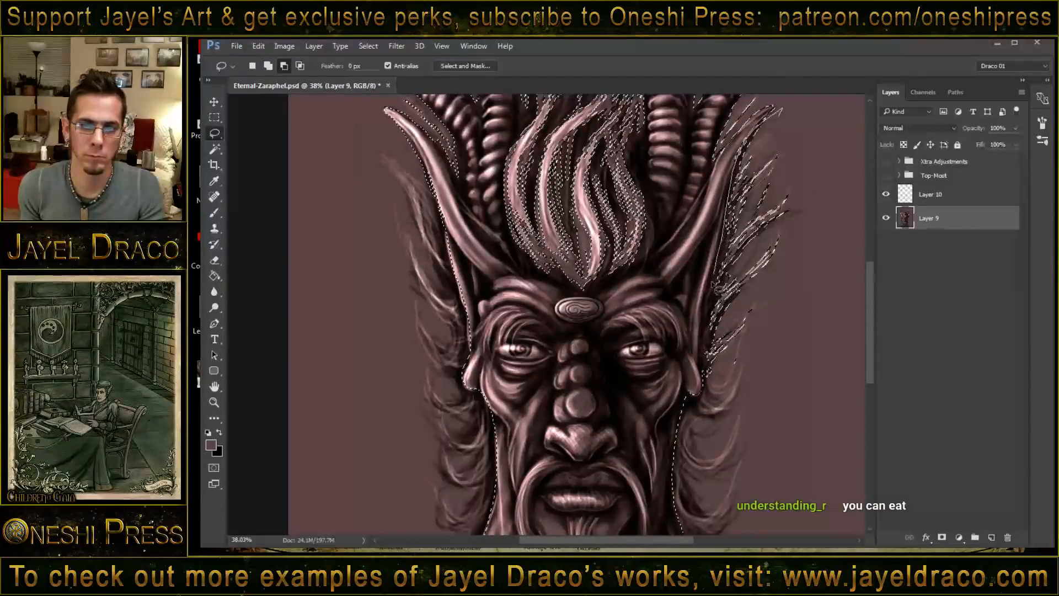
pyautogui.moveTo(739, 405)
pyautogui.mouseDown()
pyautogui.moveTo(795, 349)
pyautogui.moveTo(804, 129)
pyautogui.moveTo(783, 119)
pyautogui.mouseUp()
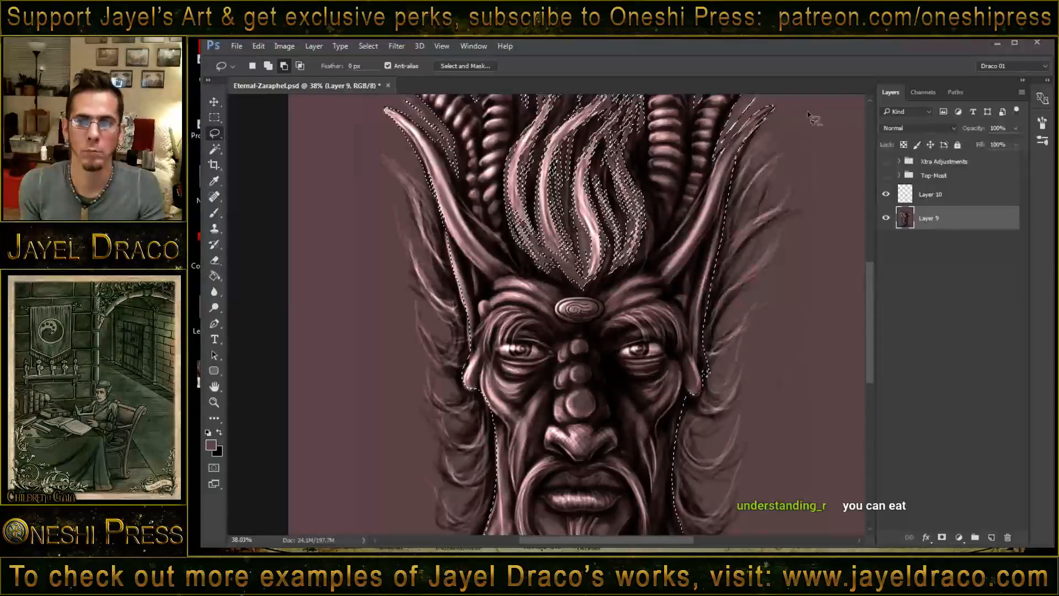
# - Subtract the horns and the flame-like hair above the forehead from the selection, leaving the face, ears, neck and shoulders
pyautogui.moveTo(720, 211); pyautogui.dragTo(698, 421)
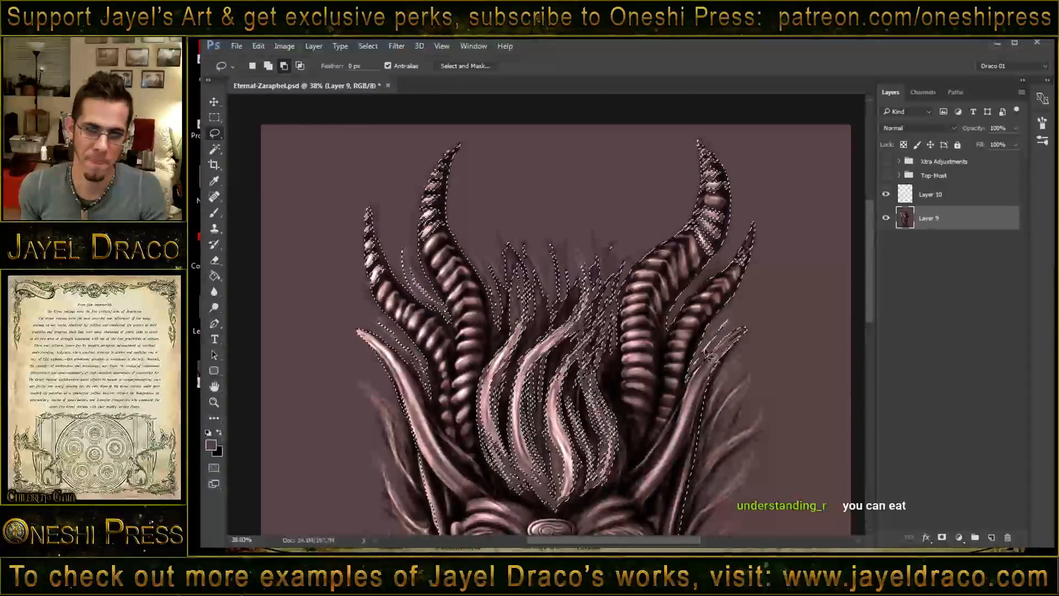
pyautogui.moveTo(667, 439)
pyautogui.mouseDown()
pyautogui.moveTo(608, 495)
pyautogui.moveTo(560, 516)
pyautogui.moveTo(534, 507)
pyautogui.moveTo(443, 436)
pyautogui.moveTo(414, 367)
pyautogui.moveTo(355, 316)
pyautogui.moveTo(308, 210)
pyautogui.moveTo(412, 110)
pyautogui.moveTo(587, 89)
pyautogui.moveTo(739, 118)
pyautogui.moveTo(795, 168)
pyautogui.moveTo(751, 307)
pyautogui.mouseUp()
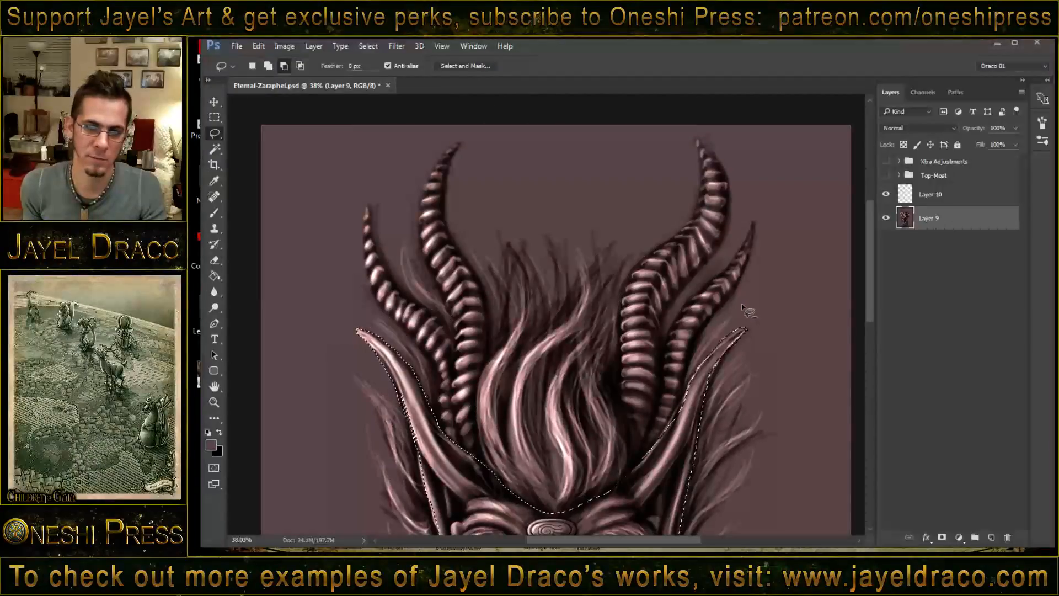
pyautogui.moveTo(577, 434); pyautogui.dragTo(643, 230)
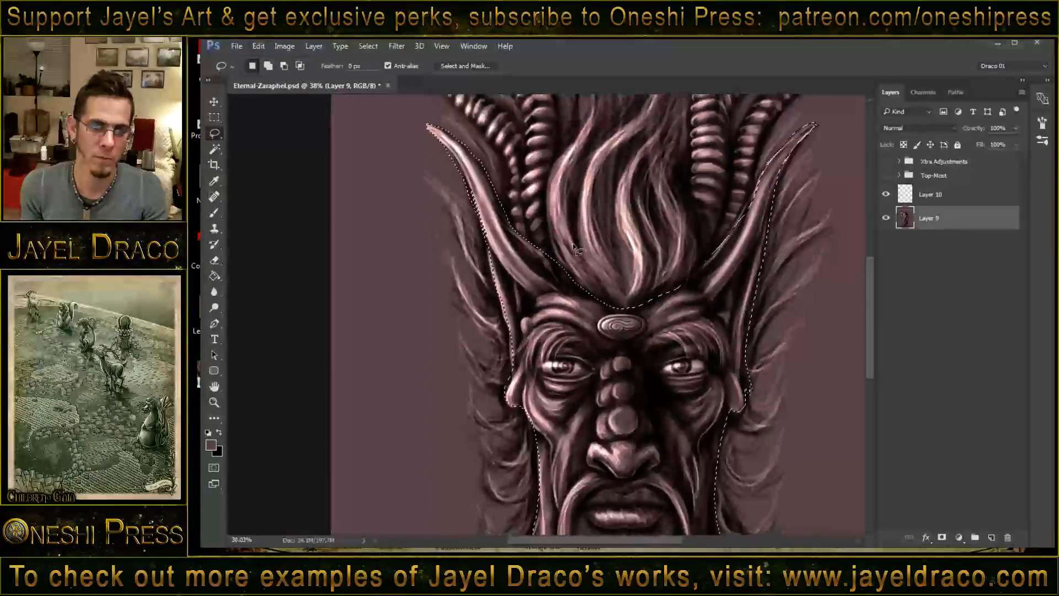
pyautogui.moveTo(541, 244)
pyautogui.mouseDown()
pyautogui.moveTo(600, 300)
pyautogui.moveTo(545, 227)
pyautogui.moveTo(542, 248)
pyautogui.mouseUp()
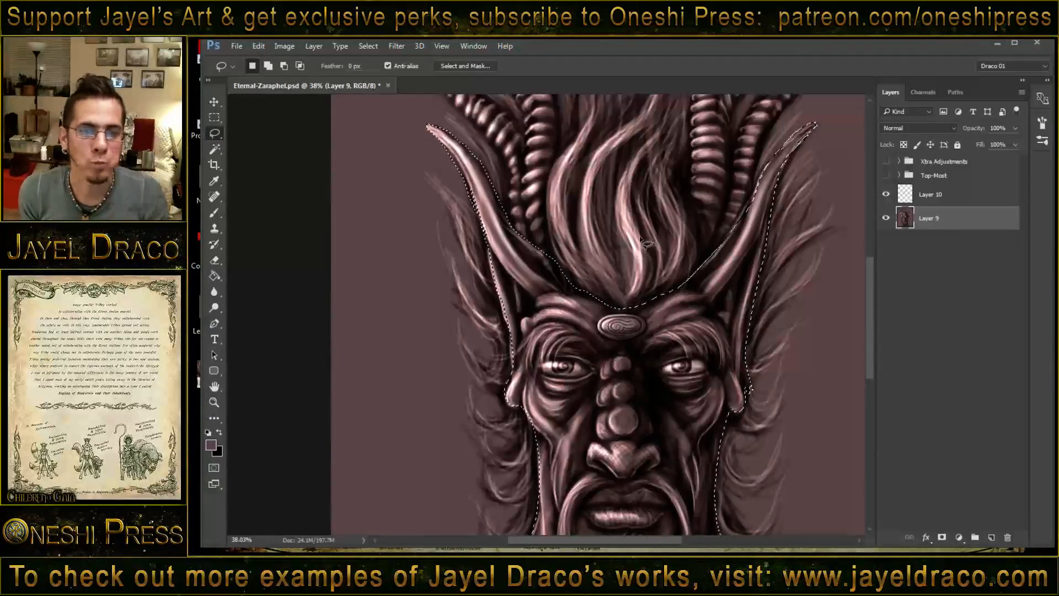
# - Activate Layer 10, switch to the Brush tool and set the layer's blend mode to Overlay
pyautogui.click(941, 196)
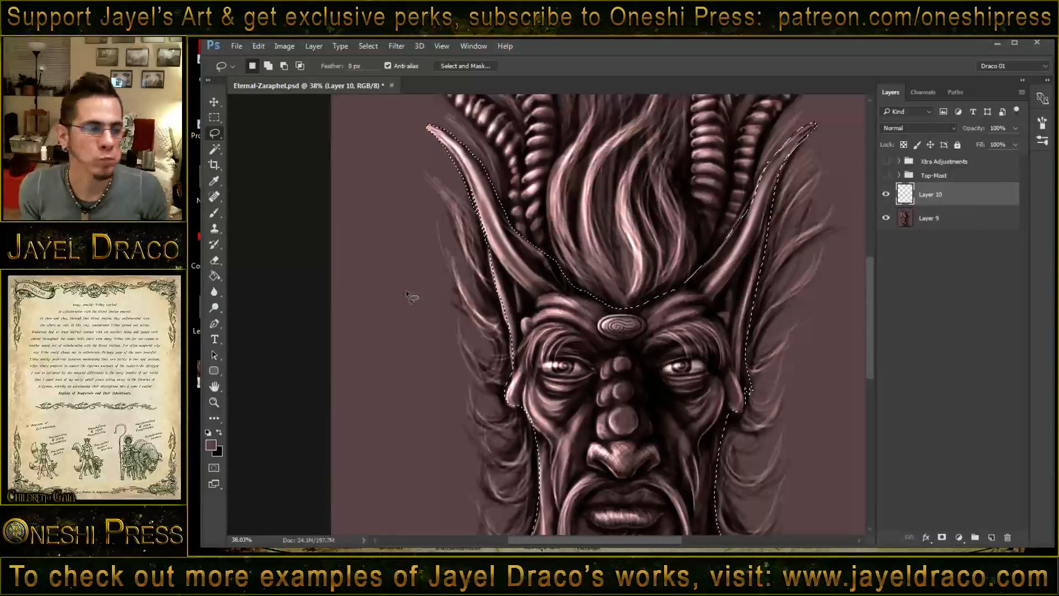
pyautogui.click(215, 213)
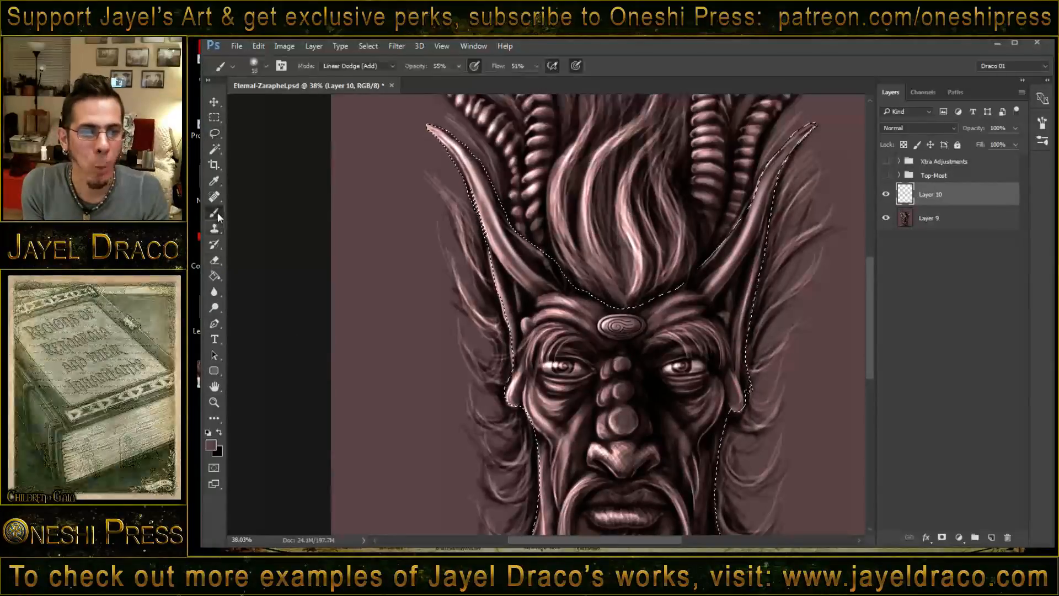
pyautogui.click(891, 127)
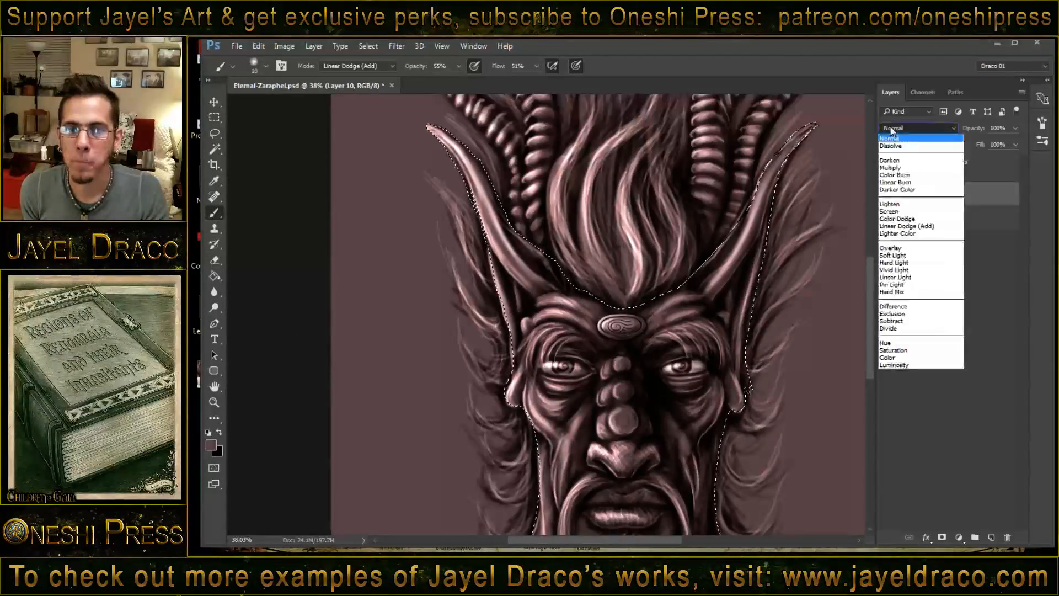
pyautogui.click(909, 253)
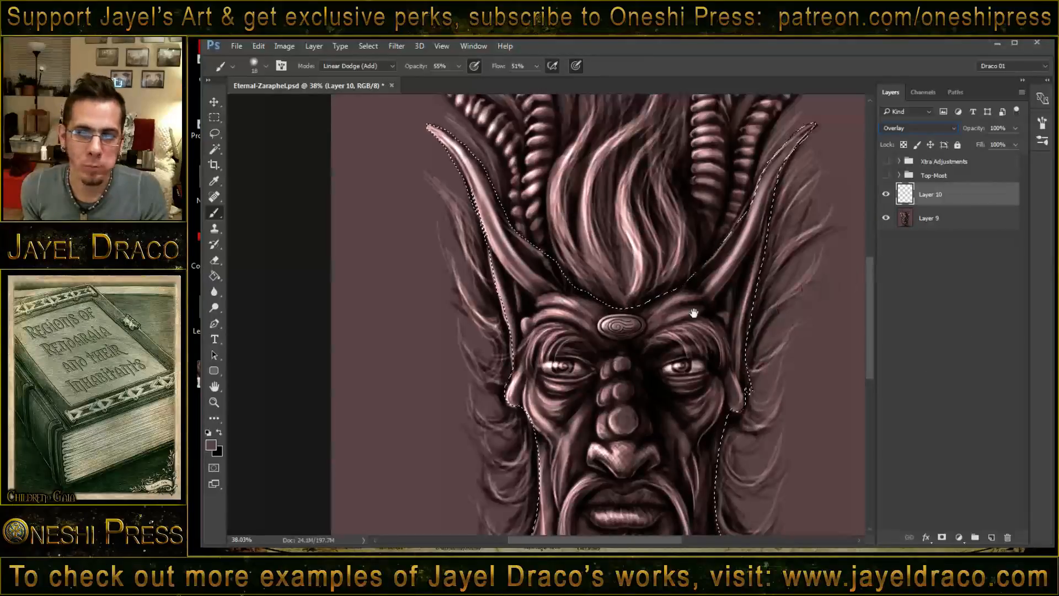
# - Keep the figure selection active, enlarge the brush to 44 and paint glowing reddish markings under the eyes and on both cheeks
pyautogui.hotkey('ctrl', 'd')
pyautogui.moveTo(611, 360); pyautogui.dragTo(626, 253)
pyautogui.hotkey('ctrl', 'shift', 'd')
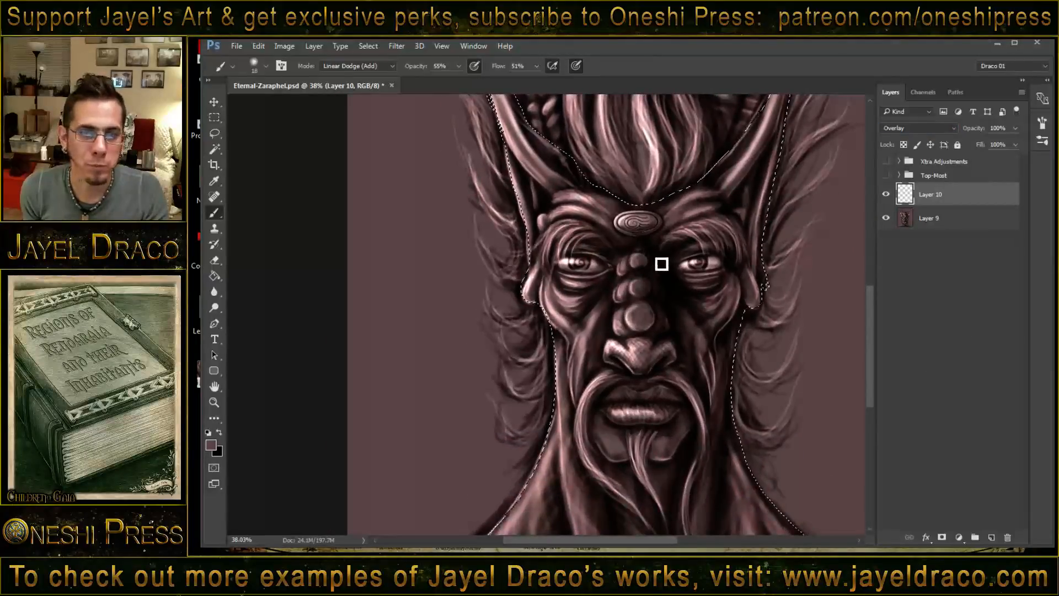
pyautogui.moveTo(578, 279); pyautogui.dragTo(584, 339)
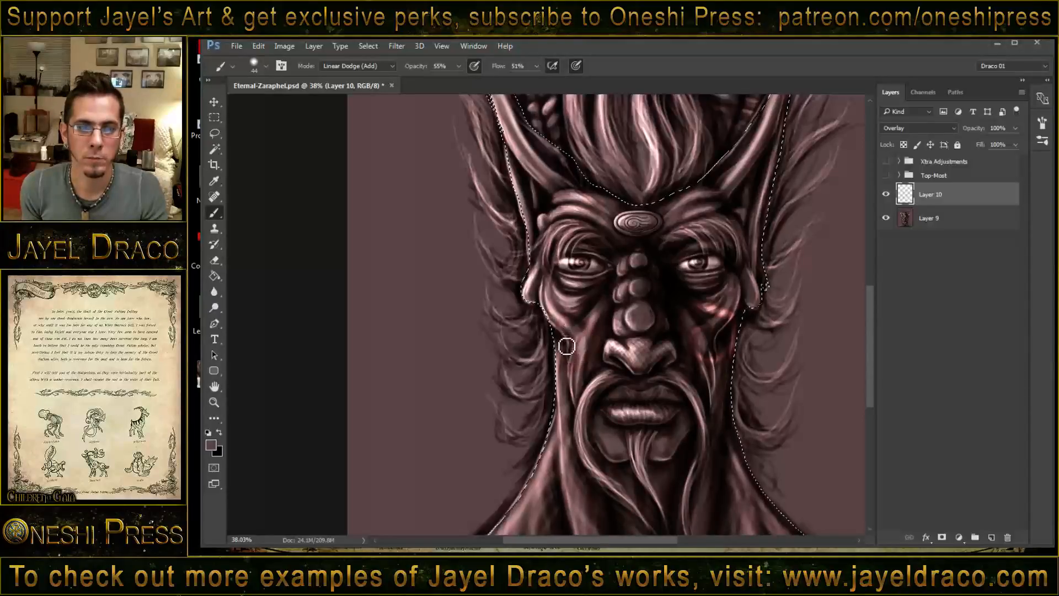
pyautogui.moveTo(598, 299); pyautogui.dragTo(564, 332)
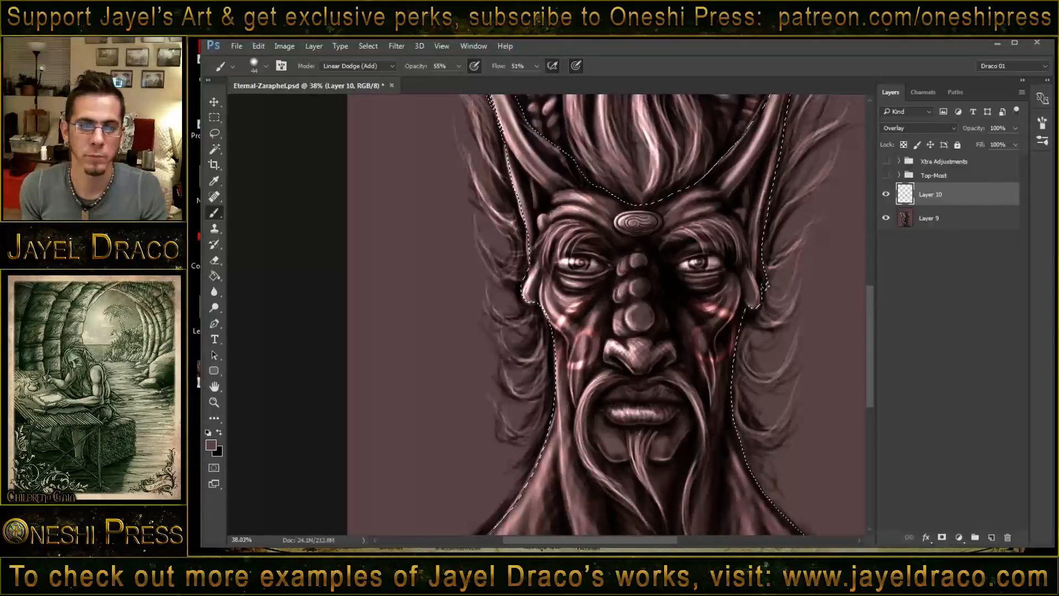
# - Set the brush size to 26 and paint reddish glow markings on the chin on both sides of the central beard
pyautogui.moveTo(603, 433)
pyautogui.mouseDown()
pyautogui.moveTo(602, 444)
pyautogui.moveTo(623, 451)
pyautogui.mouseUp()
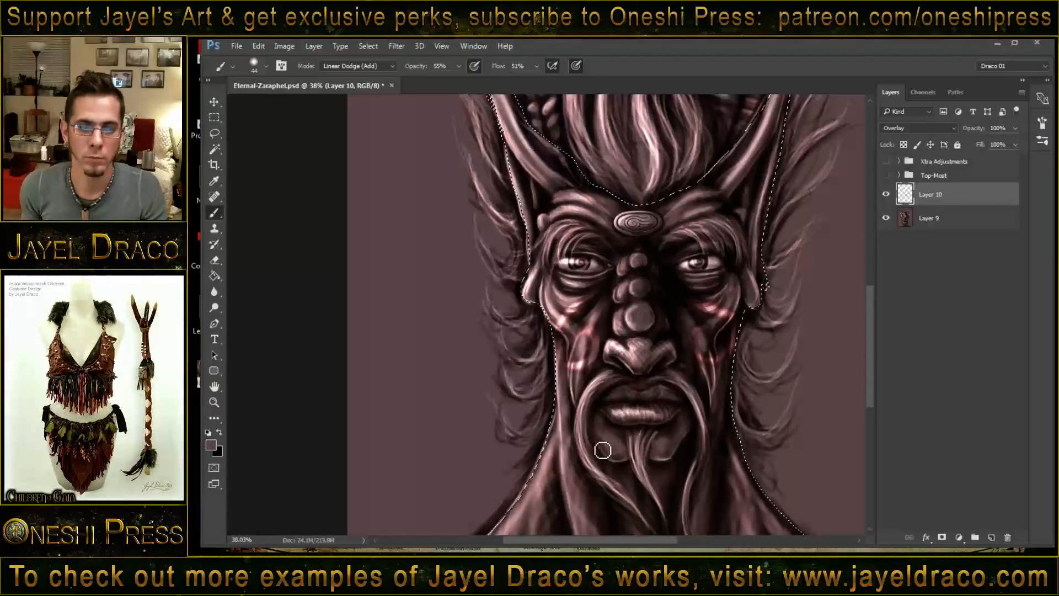
pyautogui.keyDown('alt'); pyautogui.rightClick(608, 423); pyautogui.keyUp('alt')
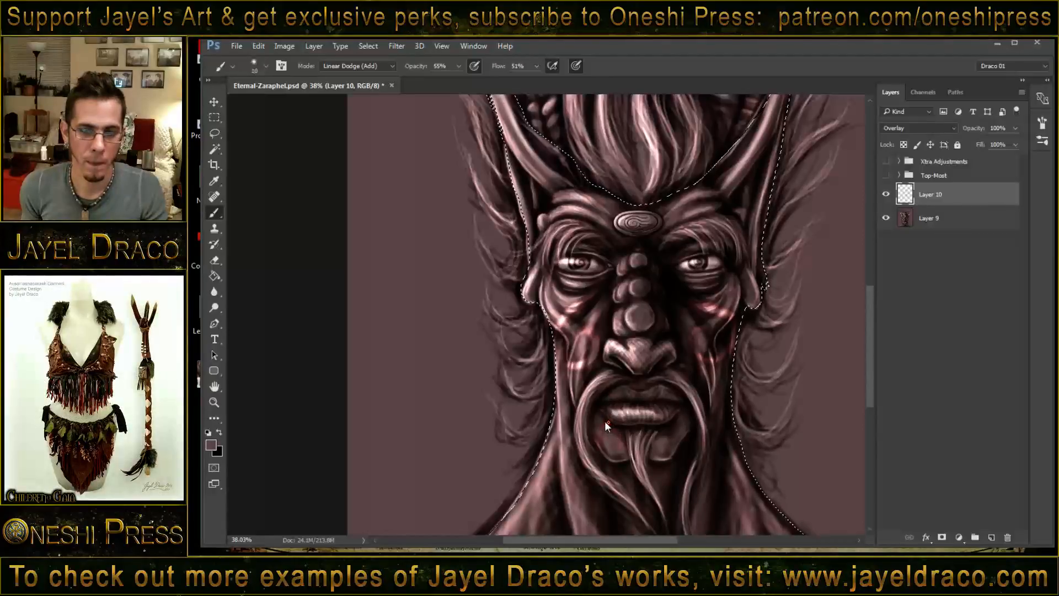
pyautogui.moveTo(604, 421); pyautogui.dragTo(607, 421)
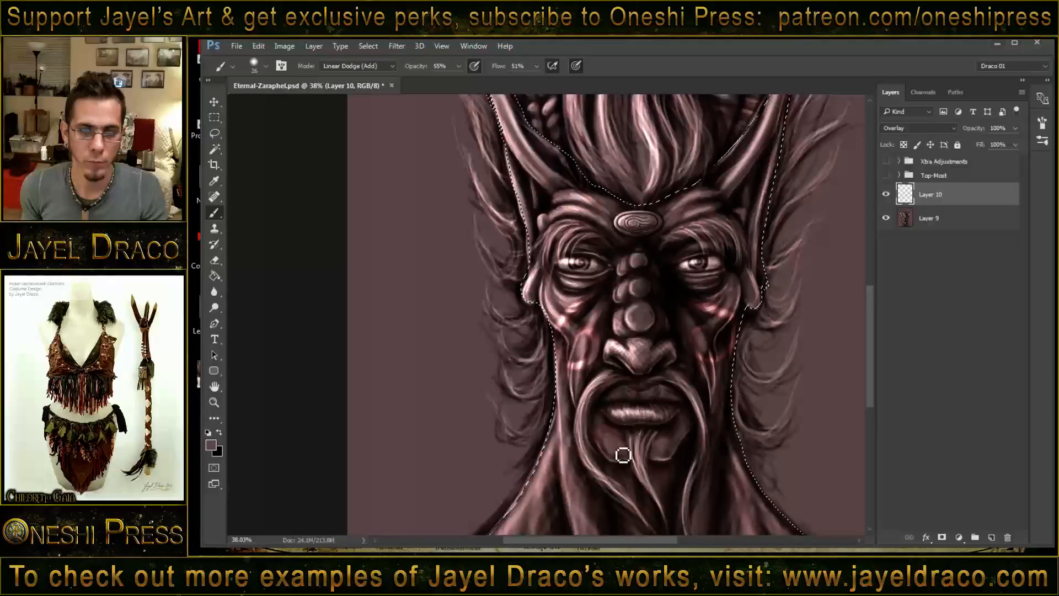
pyautogui.moveTo(637, 440); pyautogui.dragTo(664, 442)
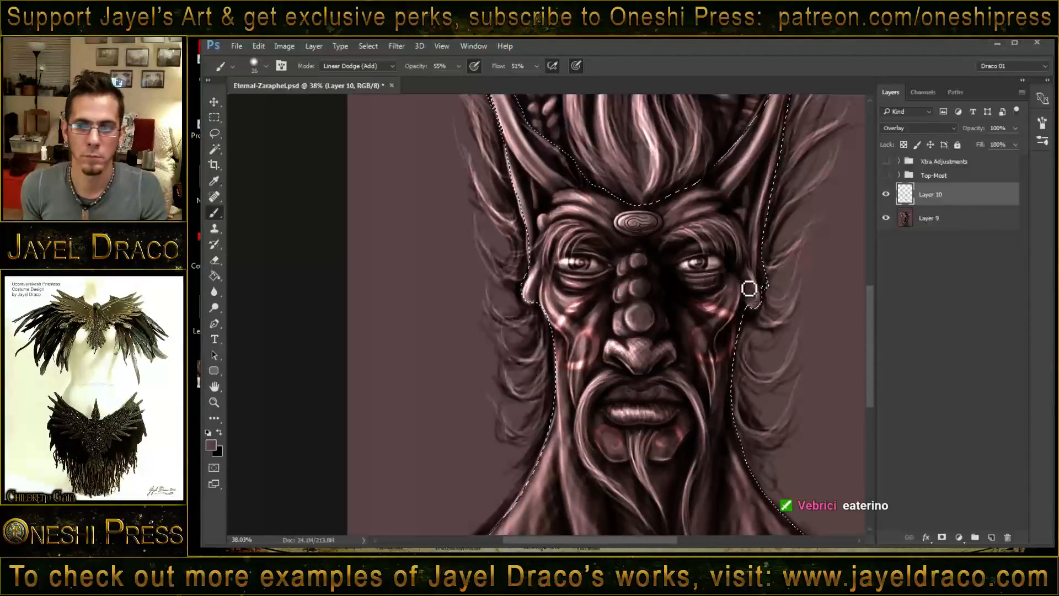
# - Paint a glowing reddish spiral curl on the left-hand shoulder, mirroring the one on the opposite shoulder
pyautogui.scroll(-5, 684, 359)
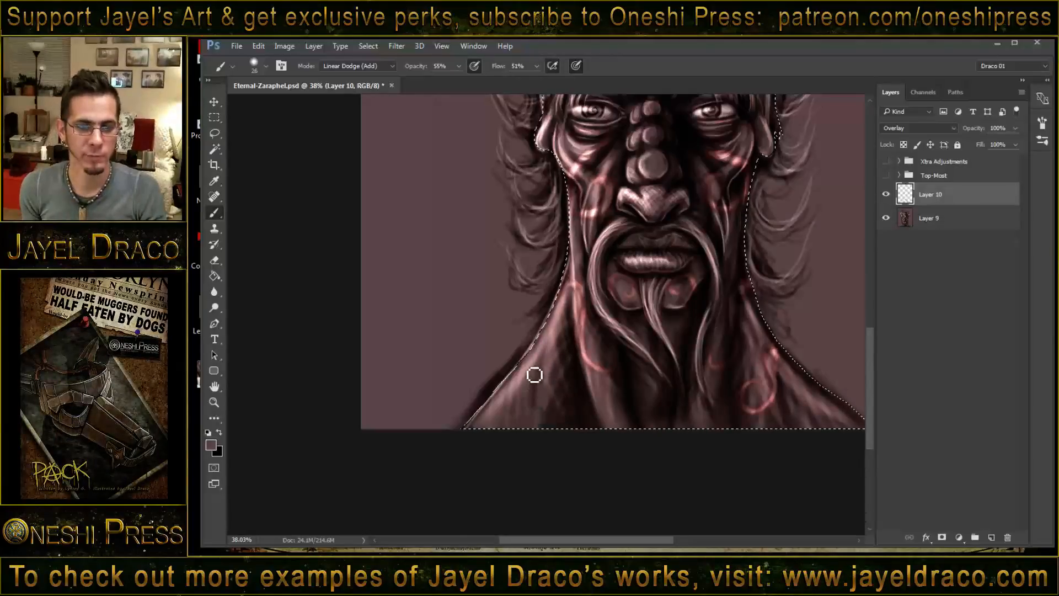
pyautogui.moveTo(534, 345)
pyautogui.mouseDown()
pyautogui.moveTo(547, 369)
pyautogui.moveTo(529, 354)
pyautogui.moveTo(543, 414)
pyautogui.mouseUp()
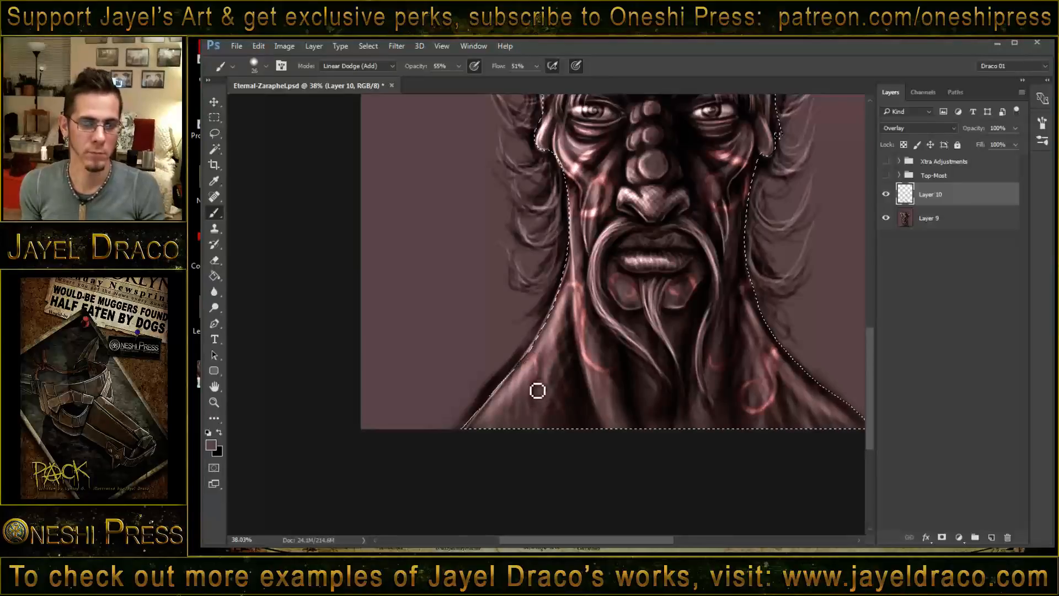
pyautogui.moveTo(538, 390)
pyautogui.mouseDown()
pyautogui.moveTo(554, 415)
pyautogui.moveTo(562, 385)
pyautogui.moveTo(553, 397)
pyautogui.moveTo(575, 396)
pyautogui.moveTo(548, 419)
pyautogui.moveTo(534, 354)
pyautogui.moveTo(553, 418)
pyautogui.moveTo(548, 406)
pyautogui.moveTo(572, 398)
pyautogui.mouseUp()
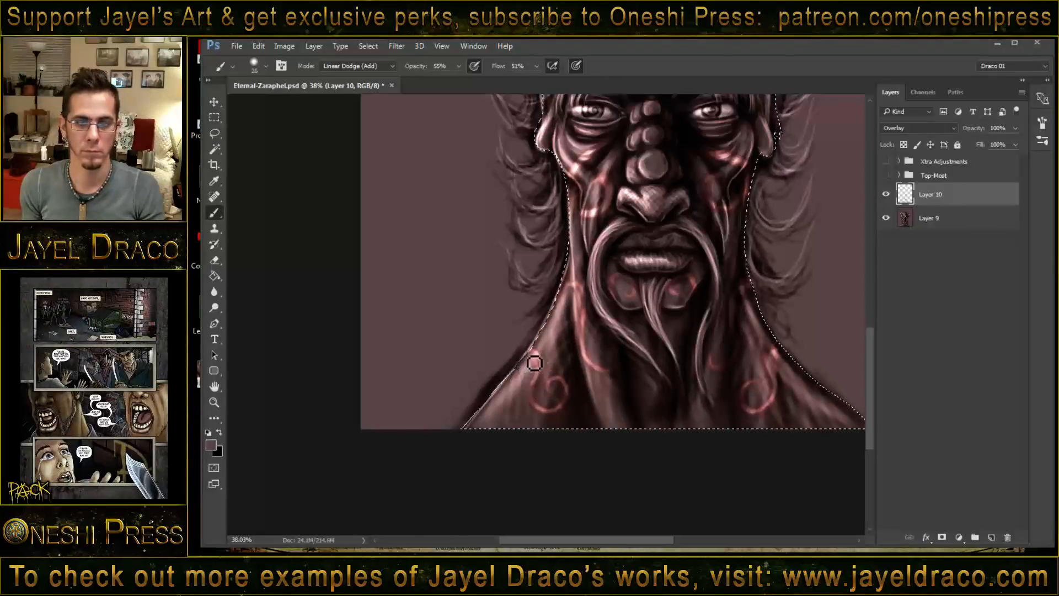
# - Paint glowing reddish markings along both shoulder slopes, on the forehead and on both long ears on Layer 10
pyautogui.moveTo(534, 363); pyautogui.dragTo(543, 381)
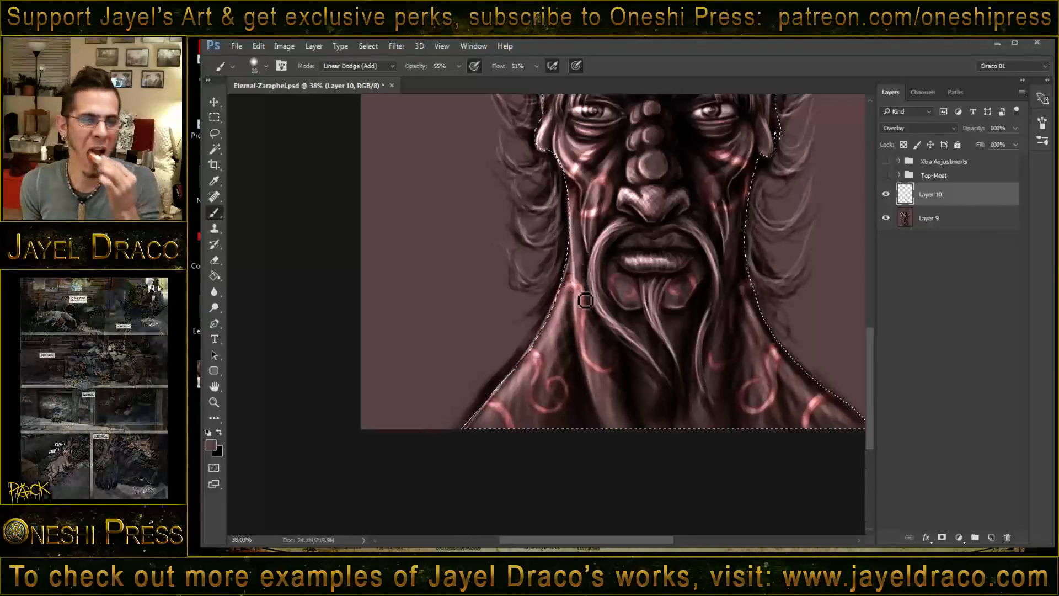
pyautogui.moveTo(672, 229)
pyautogui.mouseDown()
pyautogui.moveTo(616, 352)
pyautogui.moveTo(609, 399)
pyautogui.mouseUp()
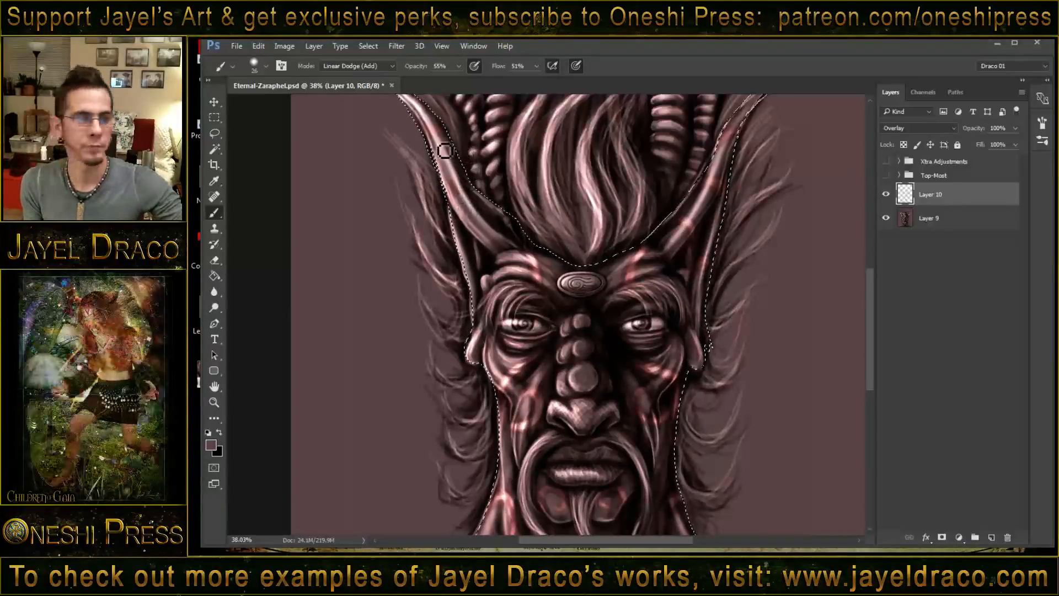
pyautogui.moveTo(441, 140); pyautogui.dragTo(433, 132)
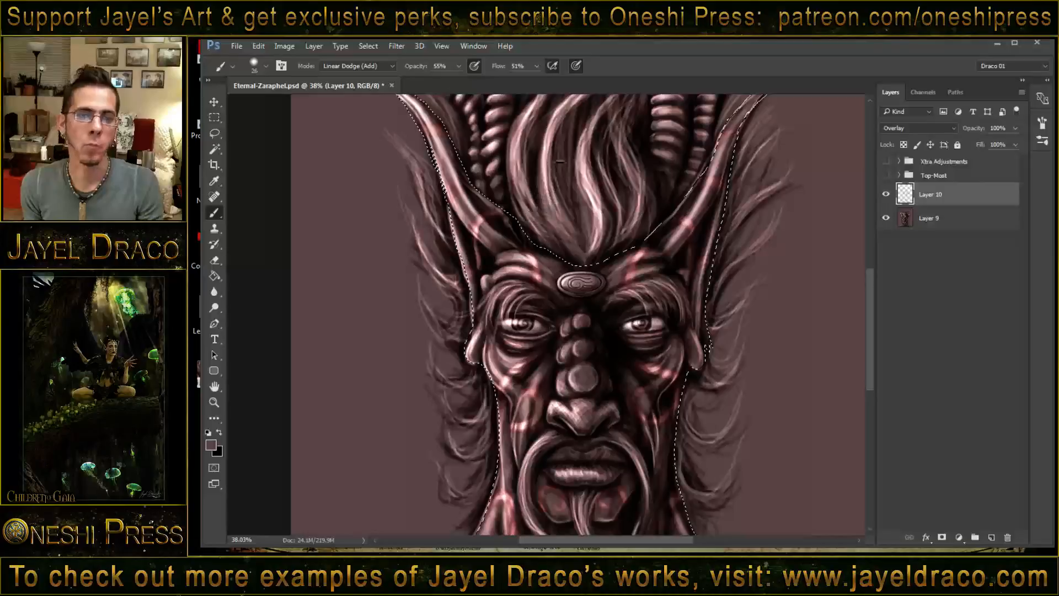
# - Activate Layer 9 and select the plain backdrop around the figure with the Magic Wand
pyautogui.moveTo(559, 161)
pyautogui.mouseDown()
pyautogui.moveTo(570, 303)
pyautogui.moveTo(567, 158)
pyautogui.moveTo(579, 132)
pyautogui.mouseUp()
pyautogui.moveTo(606, 313); pyautogui.dragTo(614, 248)
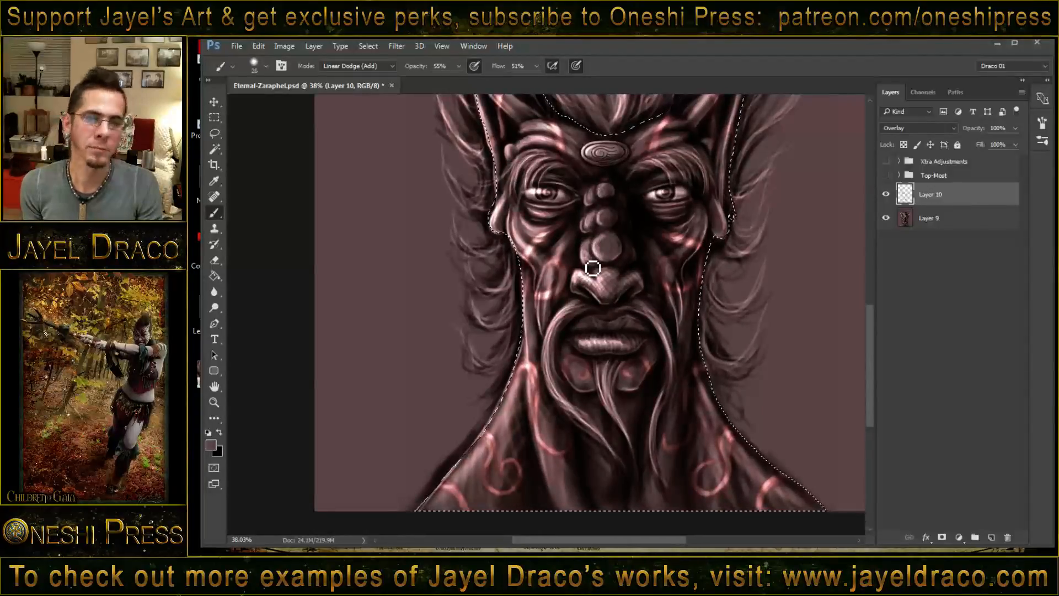
pyautogui.moveTo(622, 334)
pyautogui.mouseDown()
pyautogui.moveTo(612, 275)
pyautogui.moveTo(632, 300)
pyautogui.mouseUp()
pyautogui.press('z')
pyautogui.press('b')
pyautogui.moveTo(635, 207); pyautogui.dragTo(614, 337)
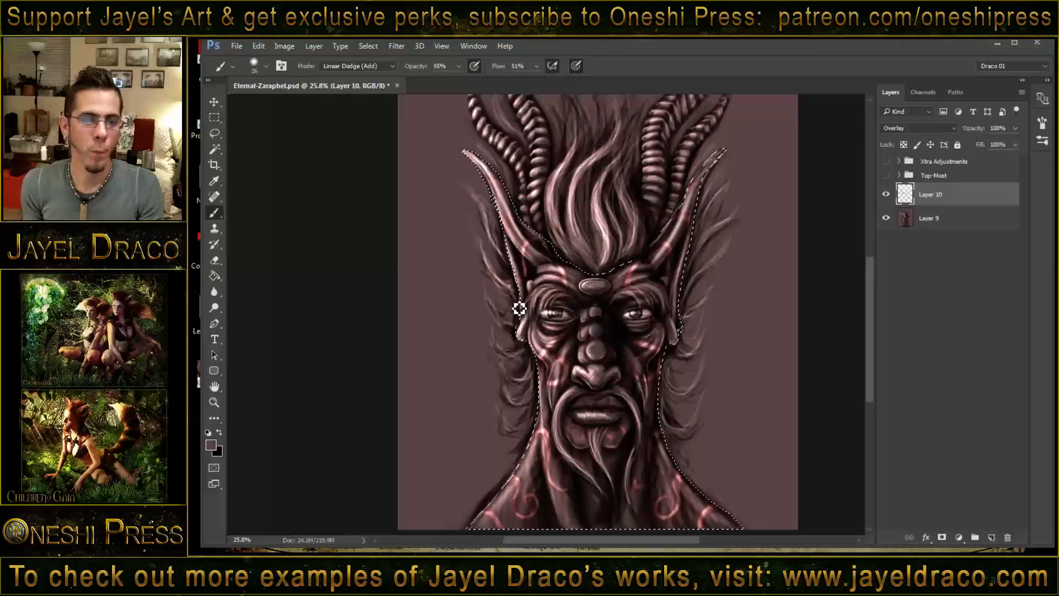
pyautogui.click(215, 148)
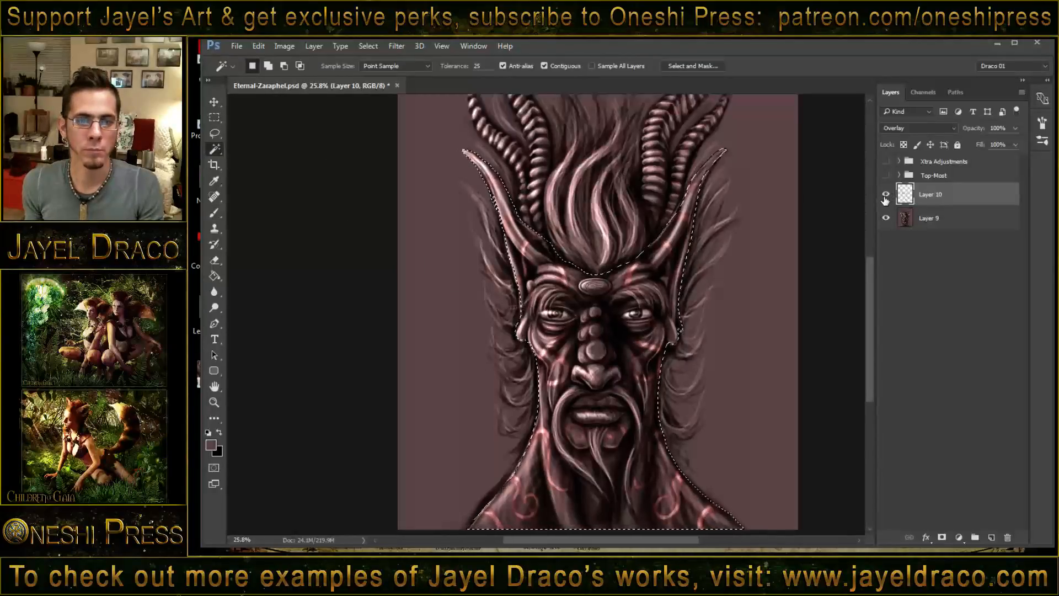
pyautogui.click(932, 218)
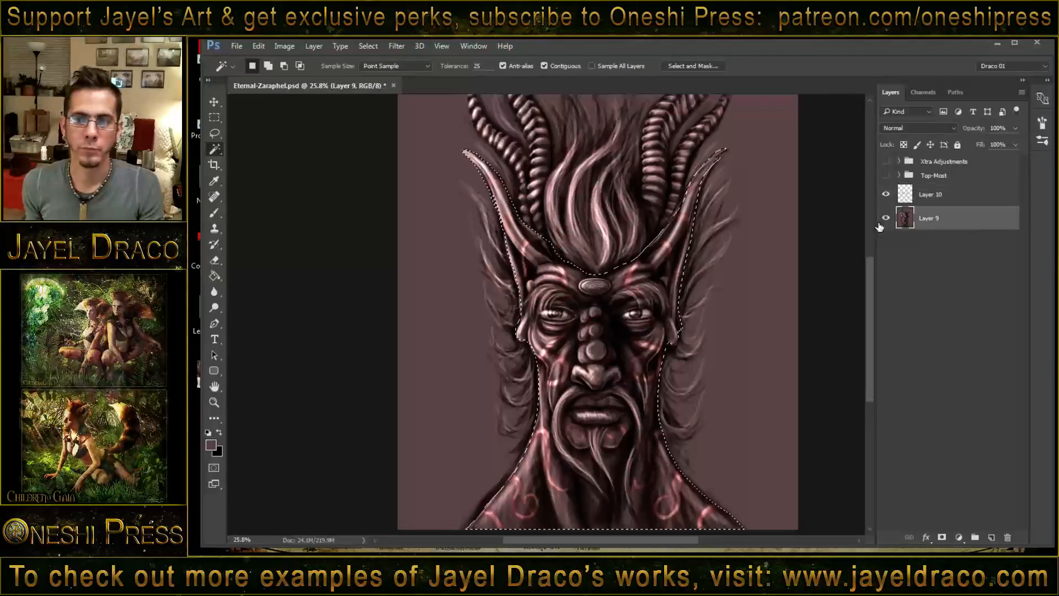
pyautogui.click(447, 338)
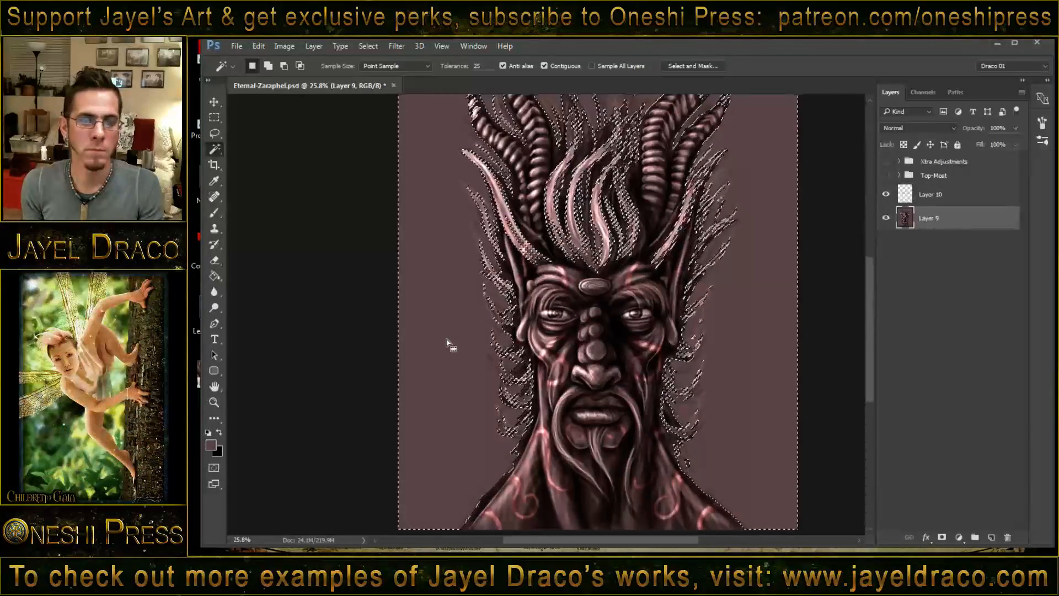
# - Set the Magic Wand tolerance to 10 and reselect the backdrop around the head
pyautogui.click(474, 67)
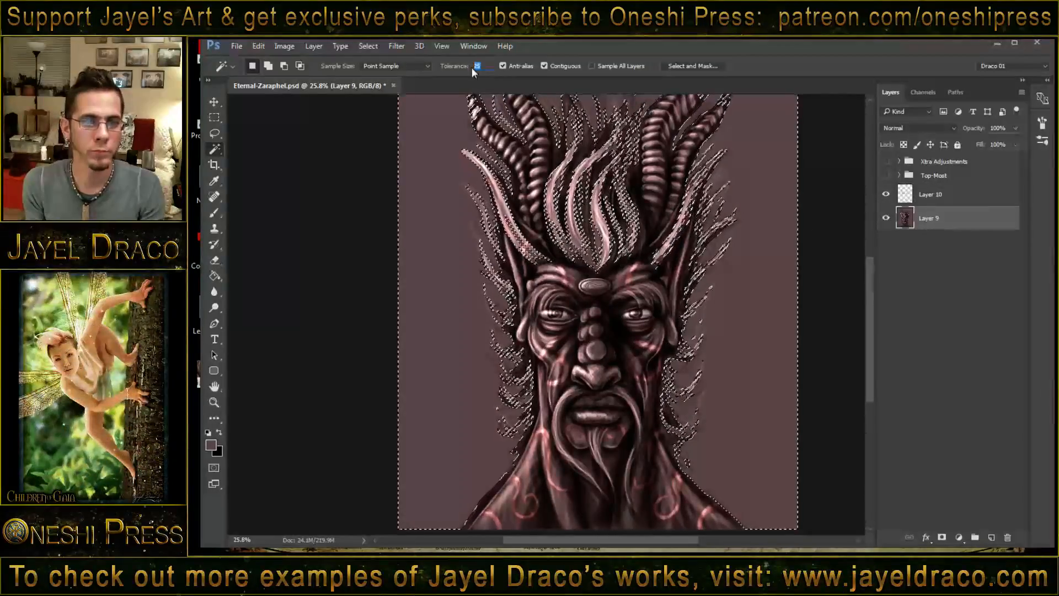
pyautogui.write('10')
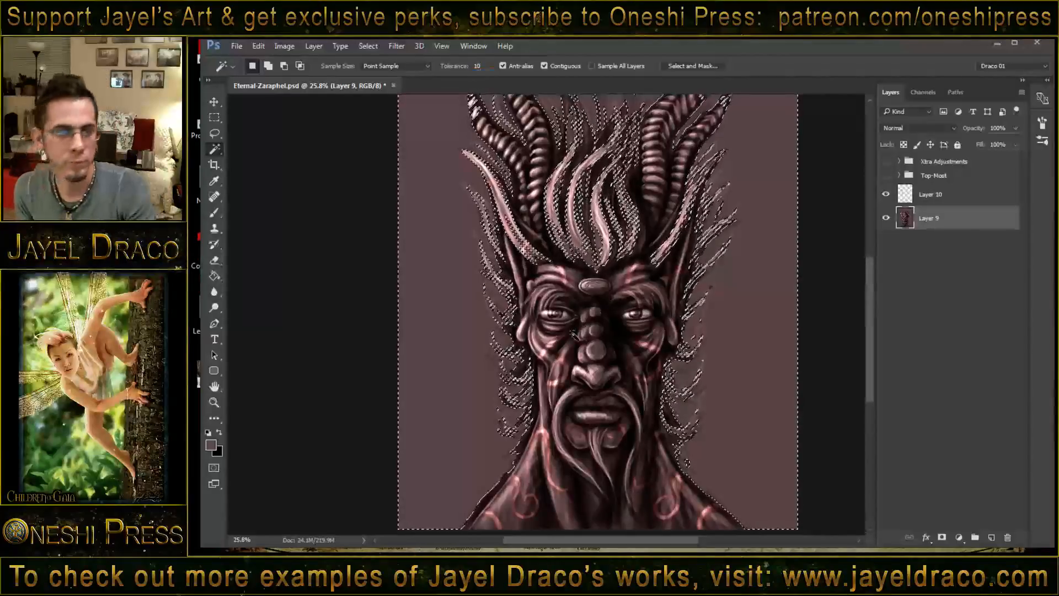
pyautogui.click(462, 338)
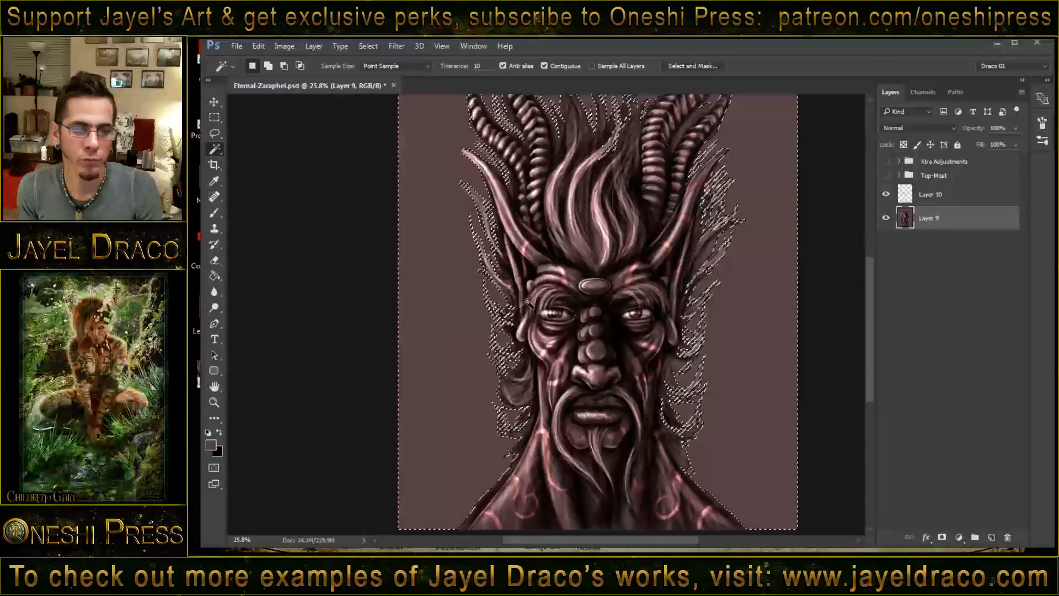
# - Fill the selected backdrop with the foreground color on the Head Shield layer inside the Top-Most group
pyautogui.click(899, 175)
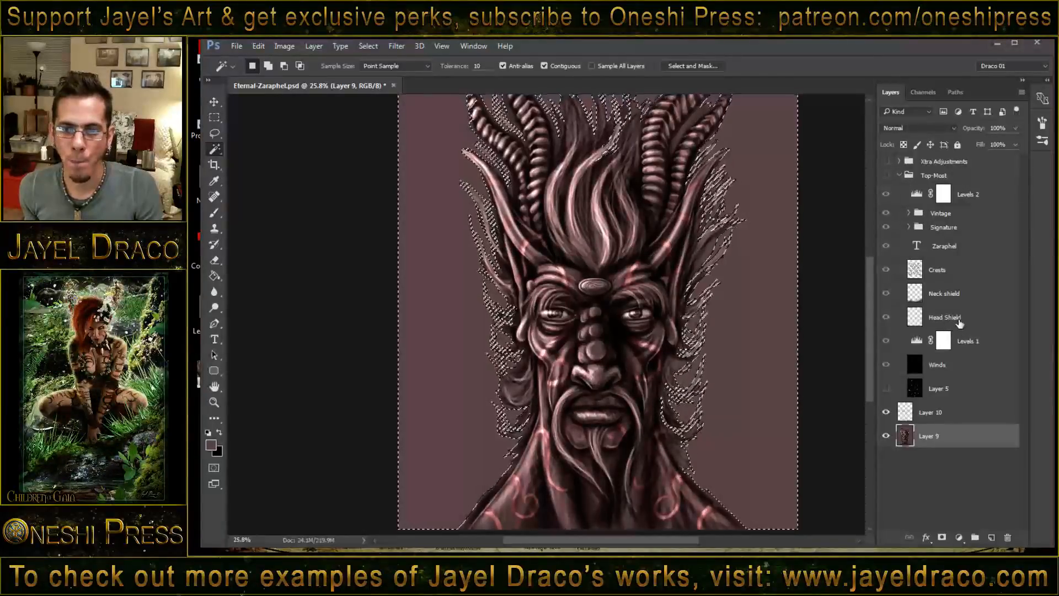
pyautogui.click(959, 322)
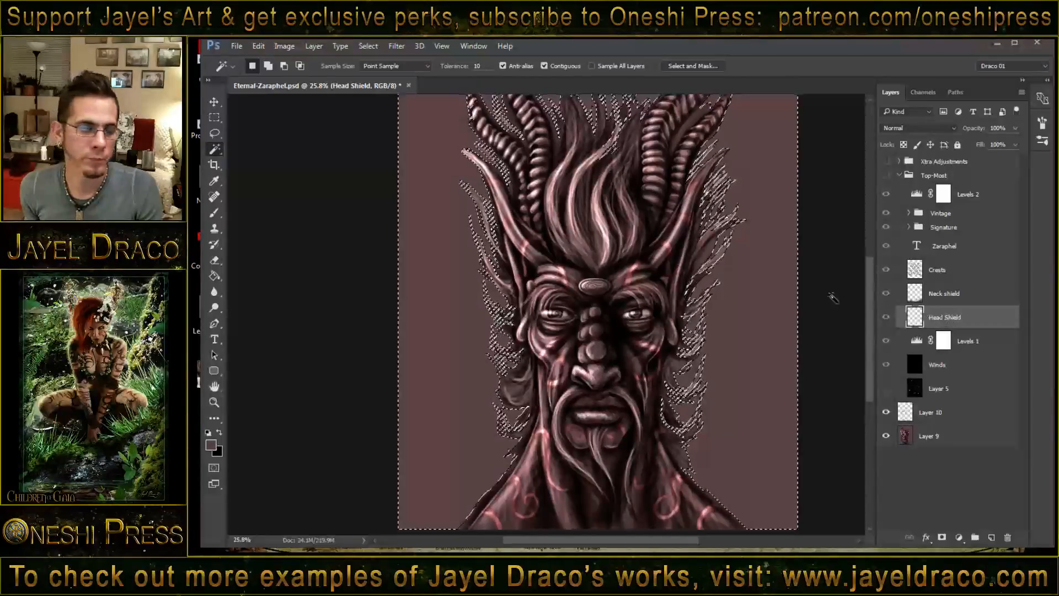
pyautogui.click(214, 276)
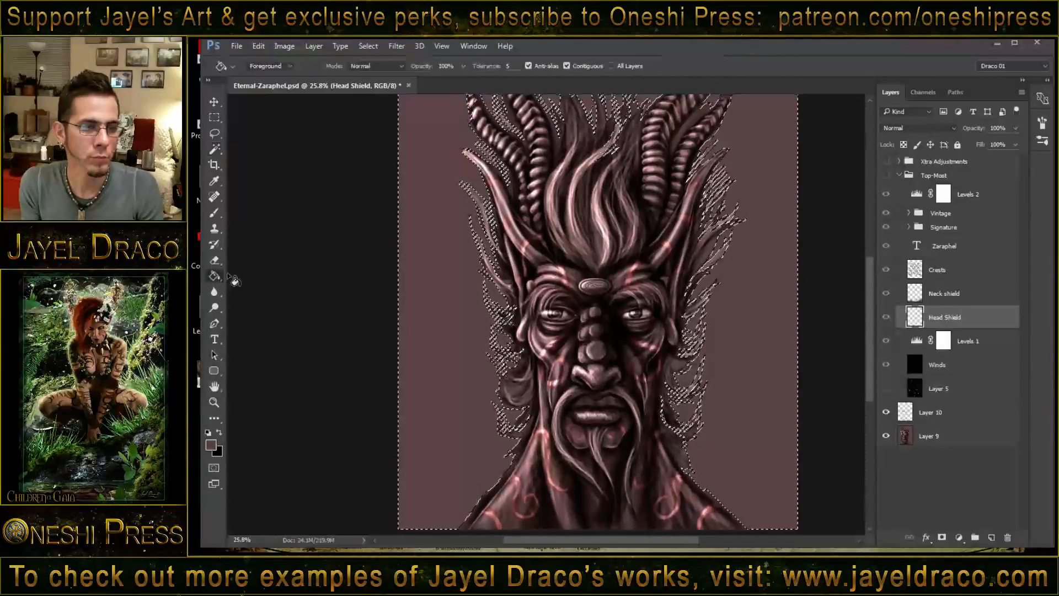
pyautogui.click(445, 279)
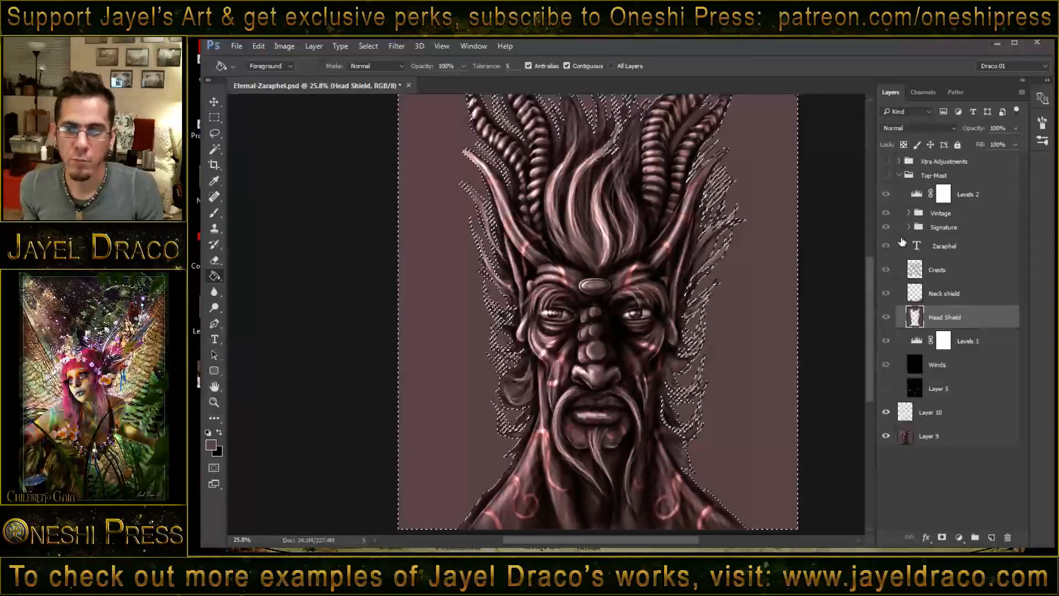
# - Show the Top-Most group, hide its Crests layer and deselect the backdrop
pyautogui.click(886, 175)
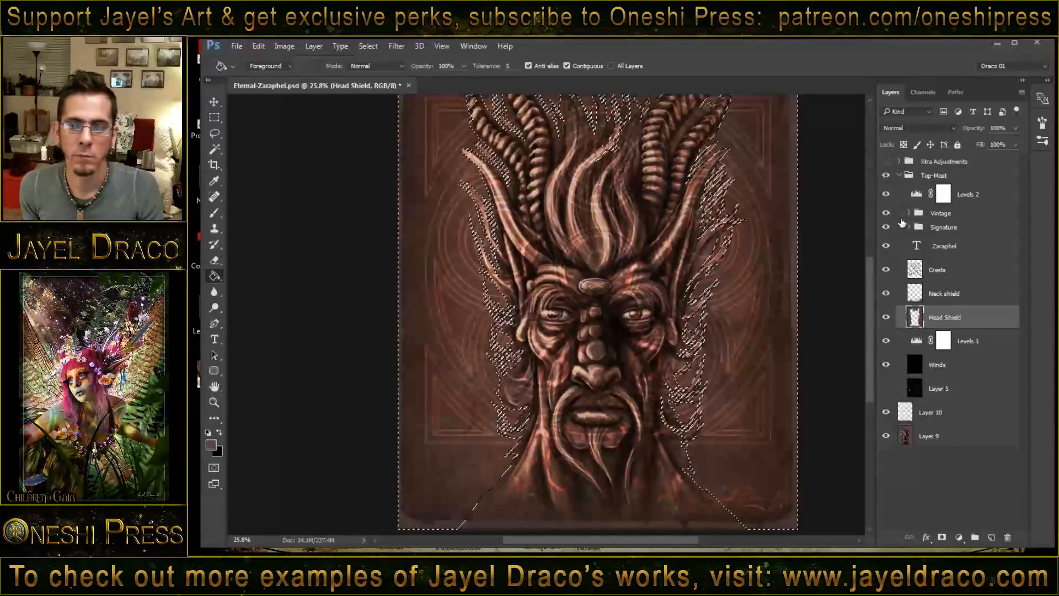
pyautogui.click(885, 270)
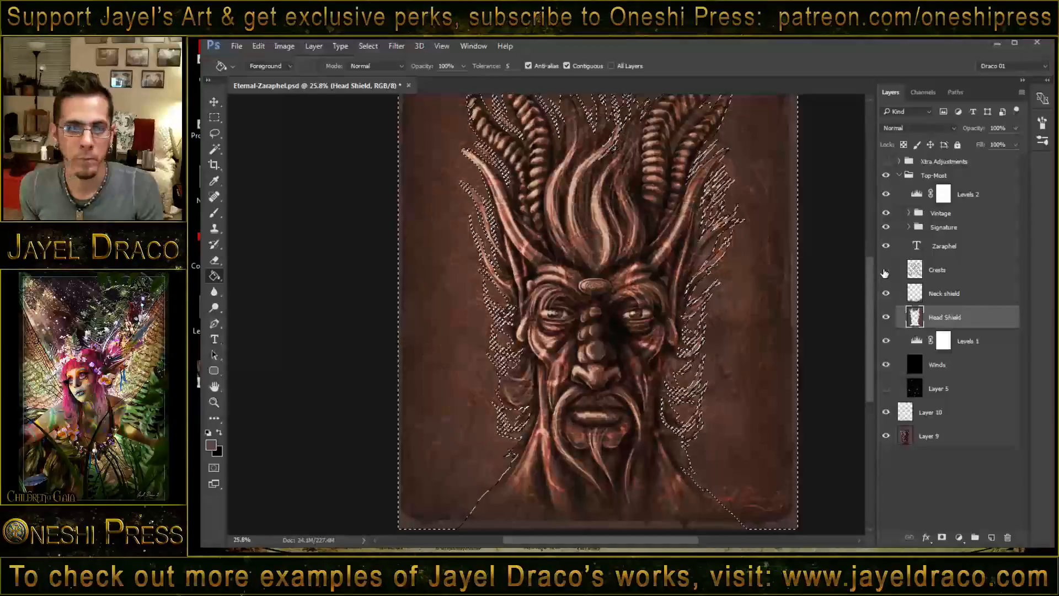
pyautogui.hotkey('ctrl', 'd')
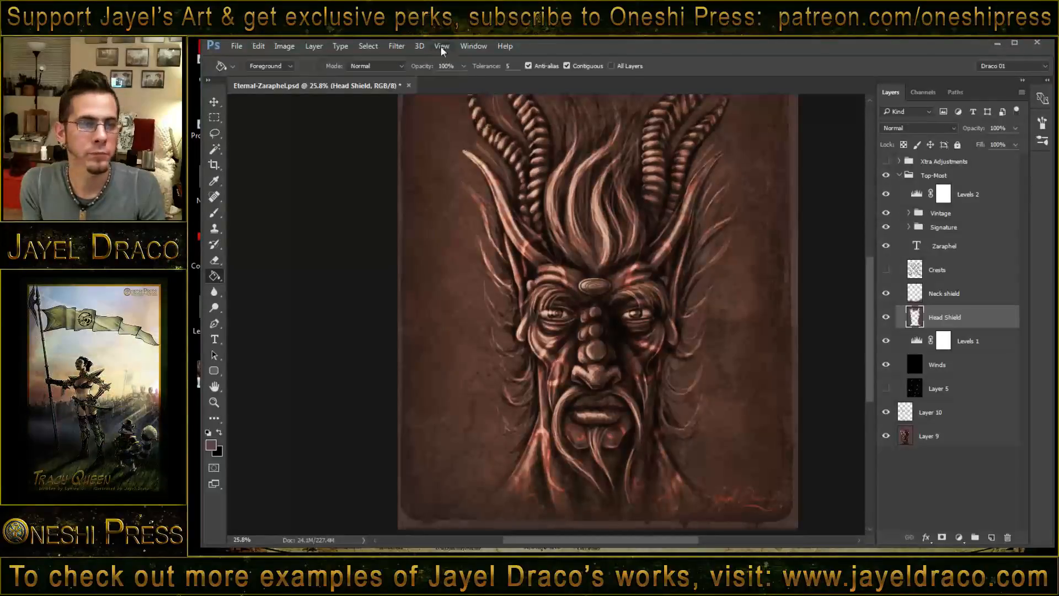
# - Apply a Gaussian Blur with a 3.7-pixel radius to the Head Shield layer
pyautogui.click(398, 46)
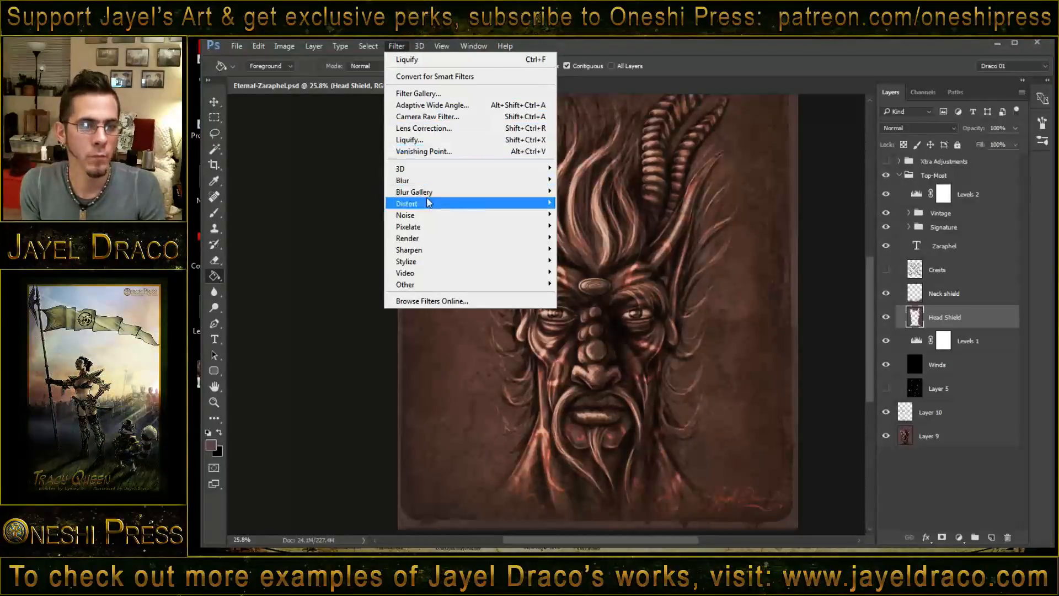
pyautogui.moveTo(425, 184)
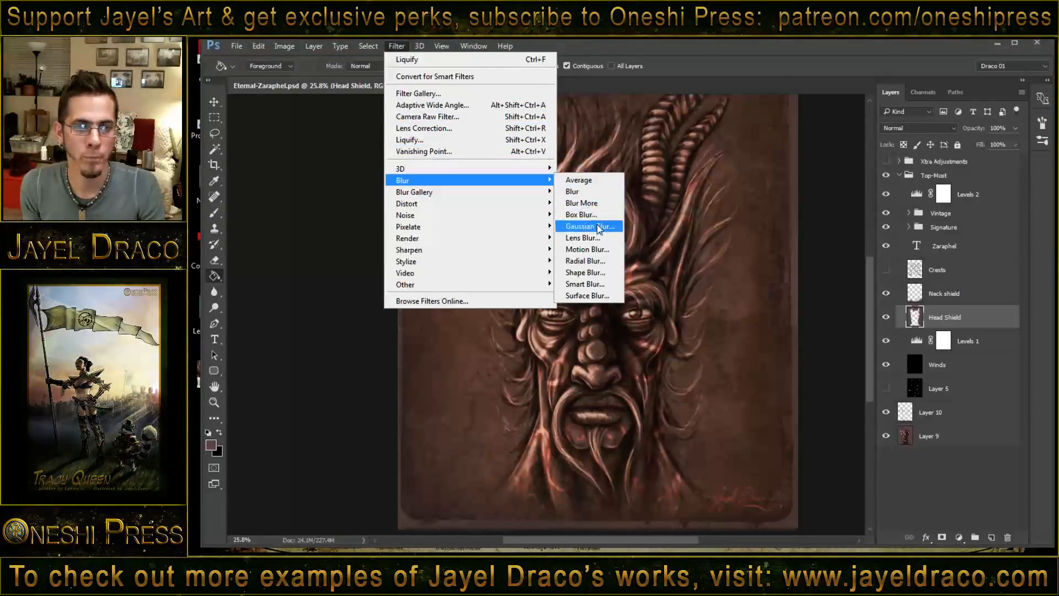
pyautogui.click(577, 231)
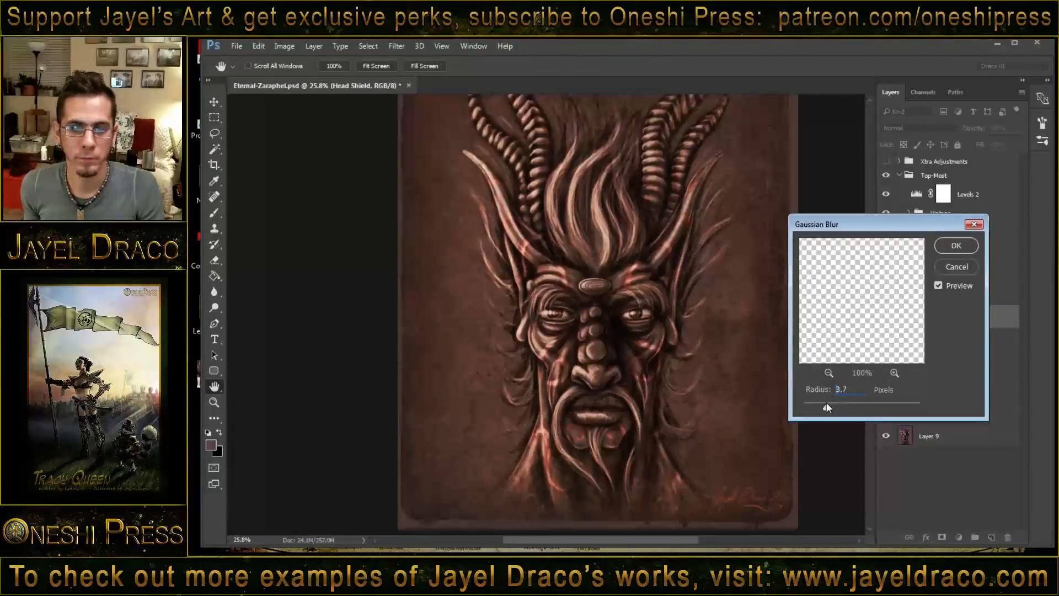
pyautogui.click(950, 248)
# - Toggle the Head Shield layer's visibility to compare the hair edges with and without the blurred fill
pyautogui.click(887, 317)
pyautogui.click(887, 318)
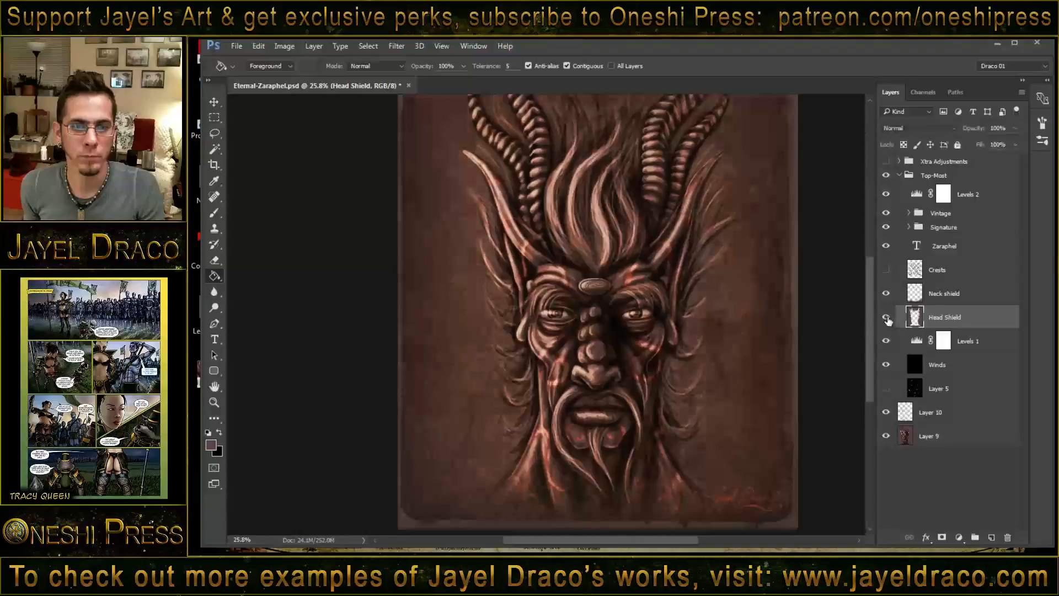
pyautogui.click(887, 319)
pyautogui.click(887, 318)
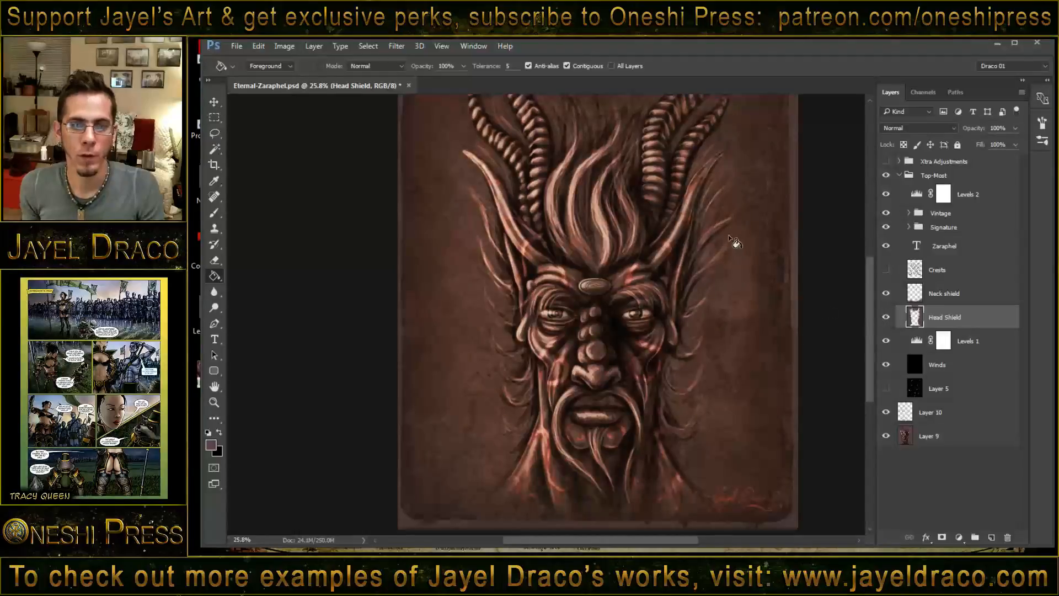
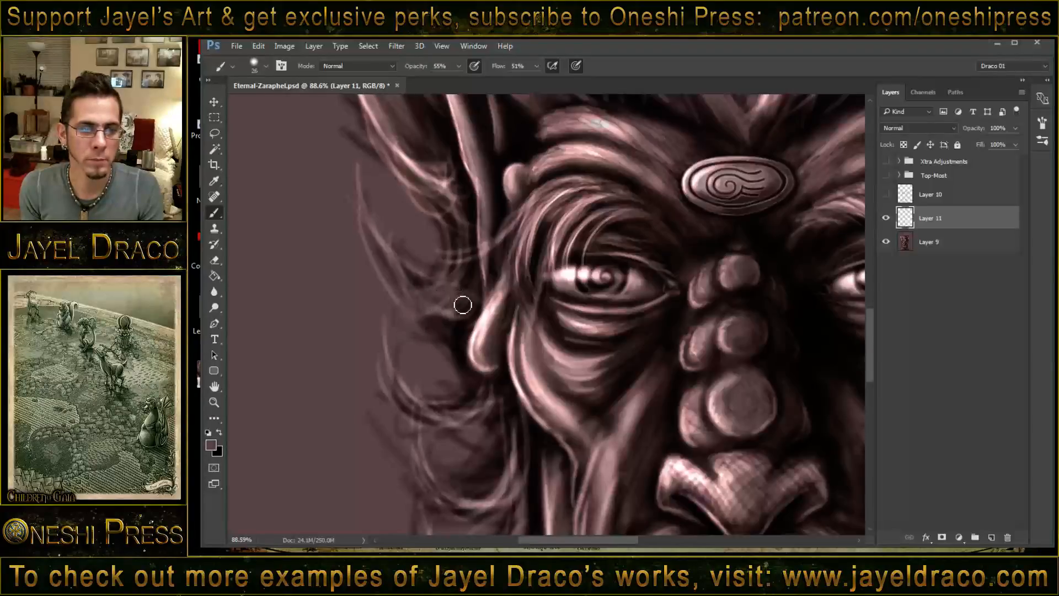
# - Raise the brush opacity to 96% and block in two flat curled horn shapes over the wispy strands beside the ear on Layer 11
pyautogui.click(459, 66)
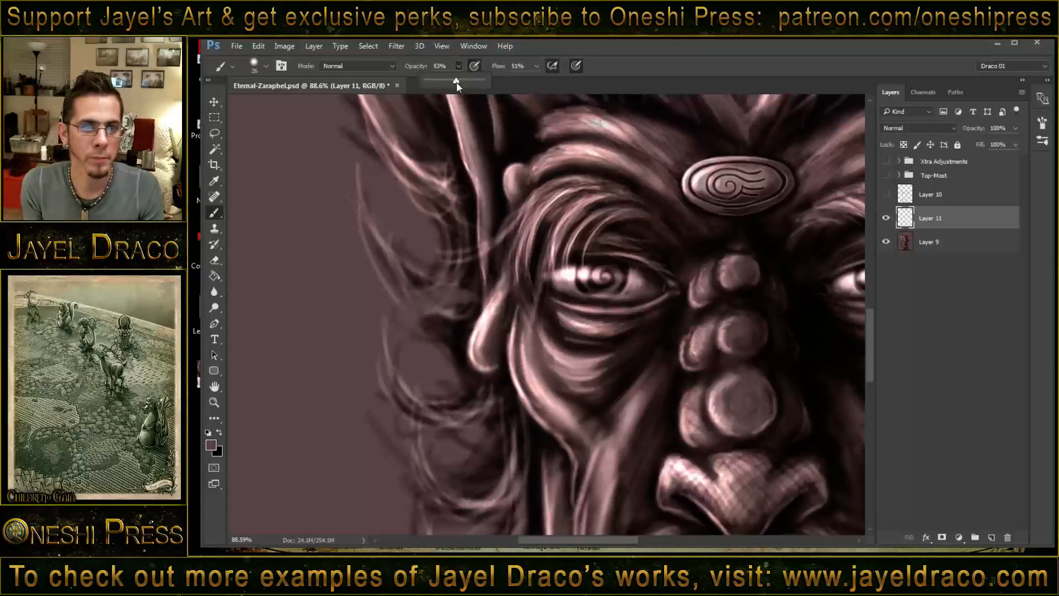
pyautogui.moveTo(456, 81); pyautogui.dragTo(483, 81)
pyautogui.click(468, 302)
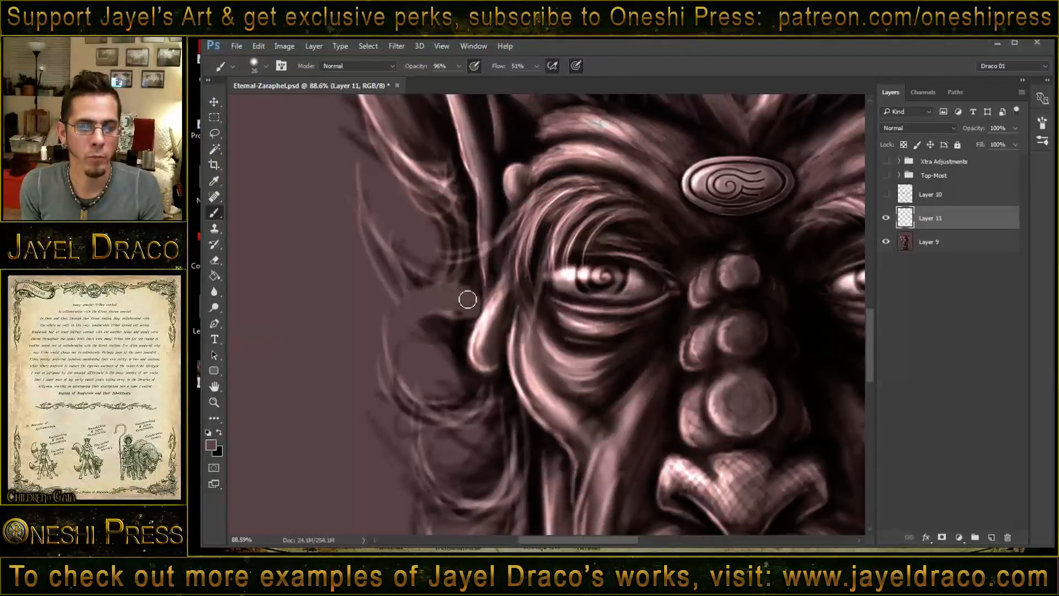
pyautogui.moveTo(441, 312); pyautogui.dragTo(414, 323)
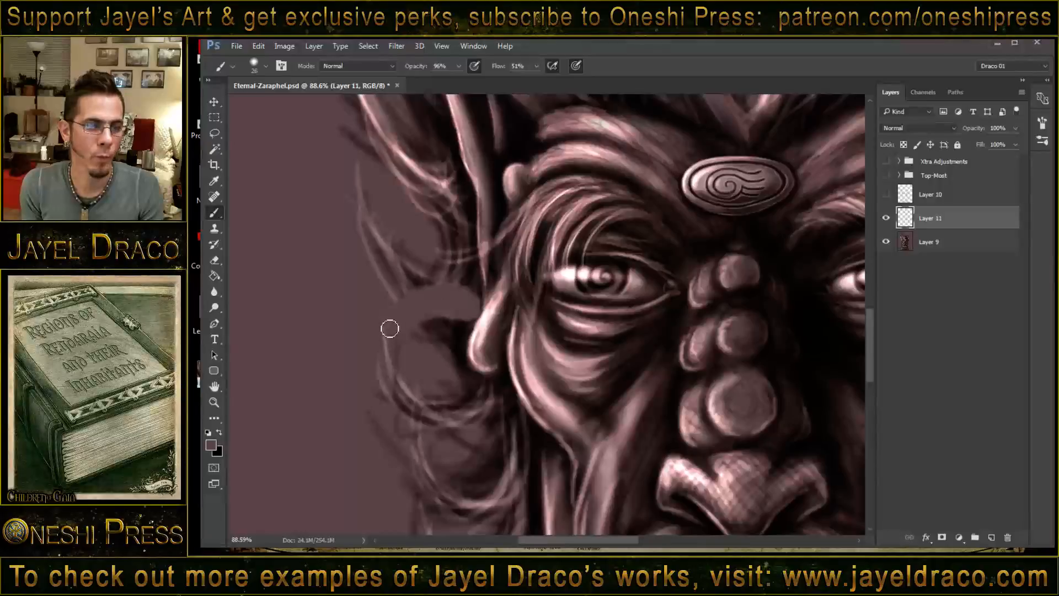
pyautogui.moveTo(515, 393)
pyautogui.mouseDown()
pyautogui.moveTo(503, 426)
pyautogui.moveTo(464, 442)
pyautogui.moveTo(435, 434)
pyautogui.moveTo(422, 408)
pyautogui.moveTo(435, 370)
pyautogui.mouseUp()
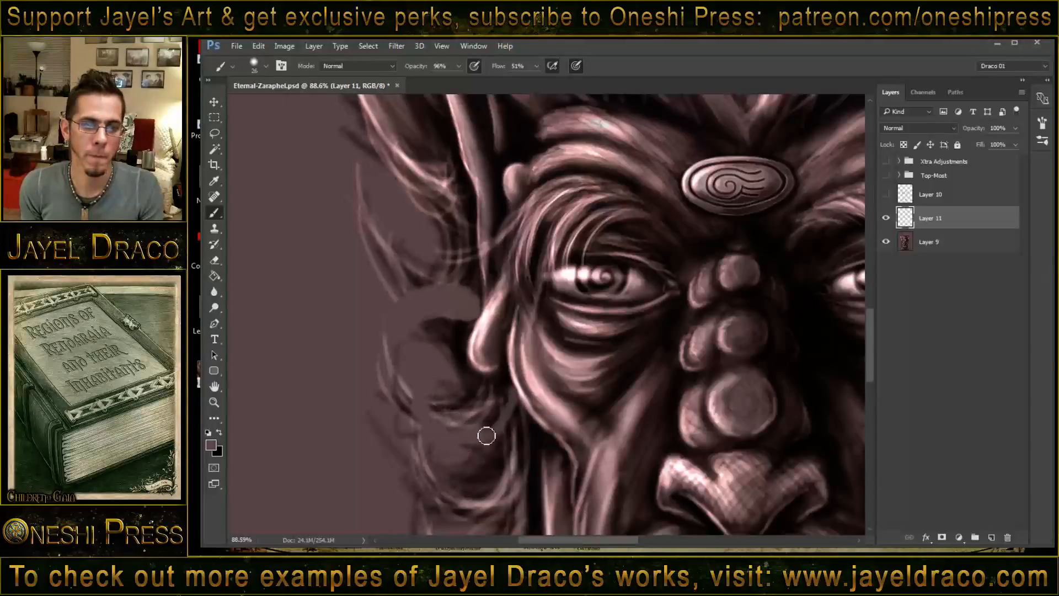
pyautogui.moveTo(487, 435)
pyautogui.mouseDown()
pyautogui.moveTo(505, 390)
pyautogui.moveTo(501, 428)
pyautogui.moveTo(511, 390)
pyautogui.moveTo(497, 431)
pyautogui.mouseUp()
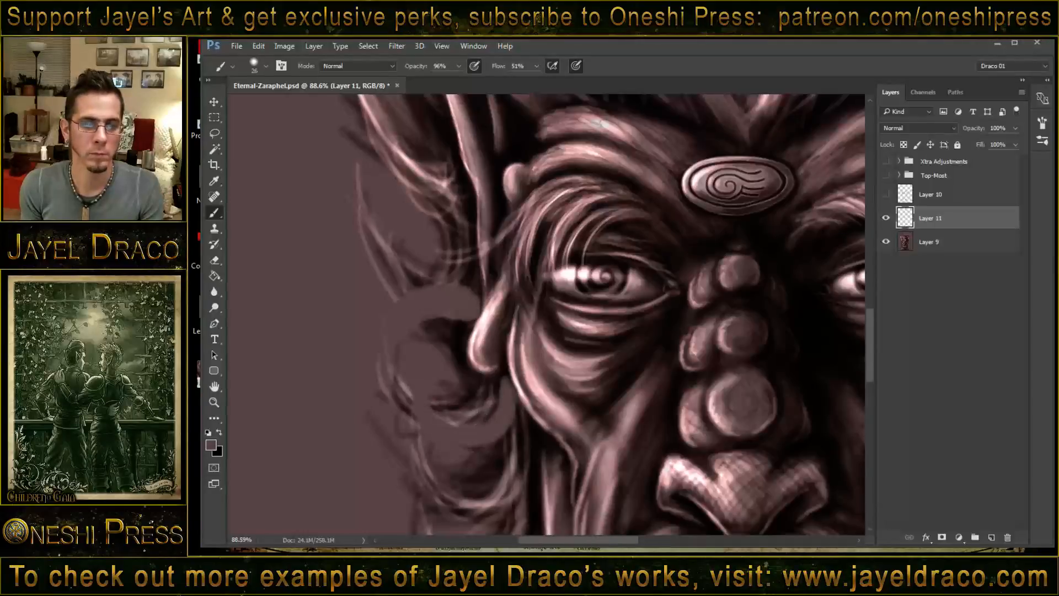
# - Darken the upper curl's lower edge with a 13-pixel Multiply brush, and reduce the brush opacity to 53%
pyautogui.keyDown('shift'); pyautogui.rightClick(376, 307); pyautogui.keyUp('shift')
pyautogui.click(422, 219)
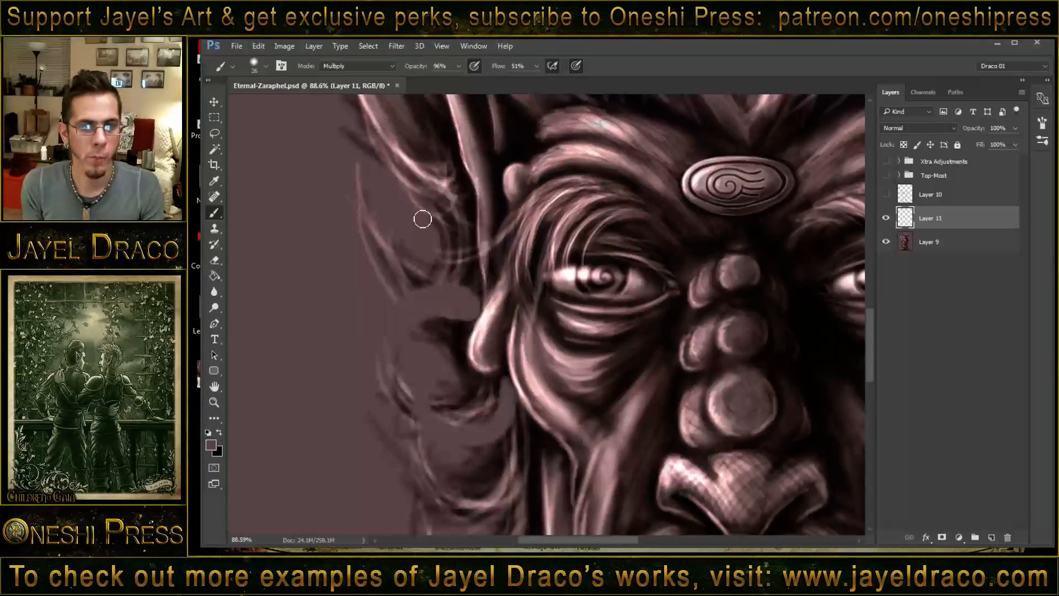
pyautogui.keyDown('alt'); pyautogui.rightClick(494, 333); pyautogui.keyUp('alt')
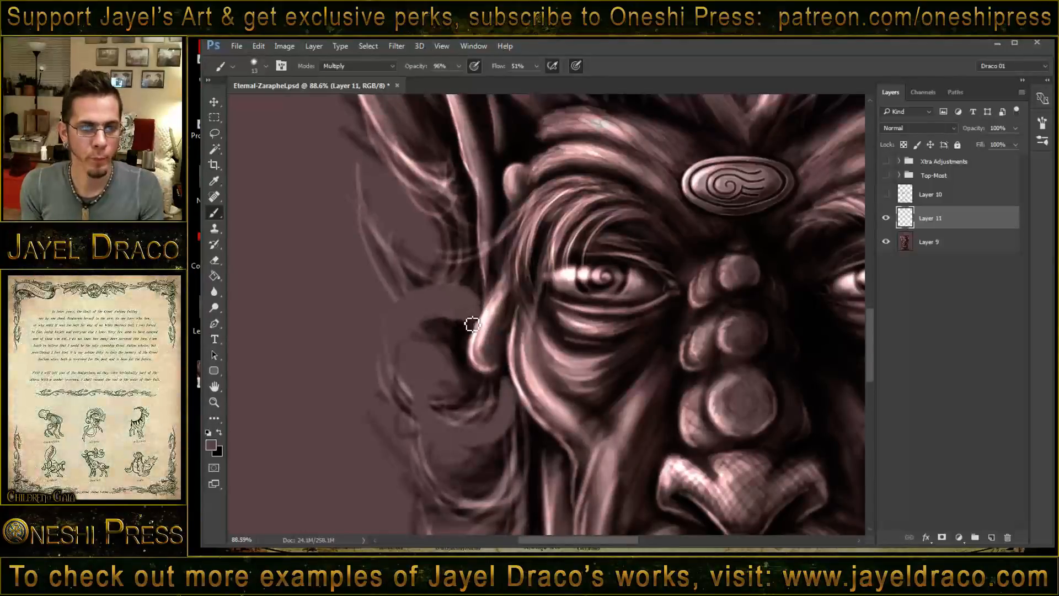
pyautogui.moveTo(470, 328)
pyautogui.mouseDown()
pyautogui.moveTo(443, 324)
pyautogui.moveTo(405, 348)
pyautogui.mouseUp()
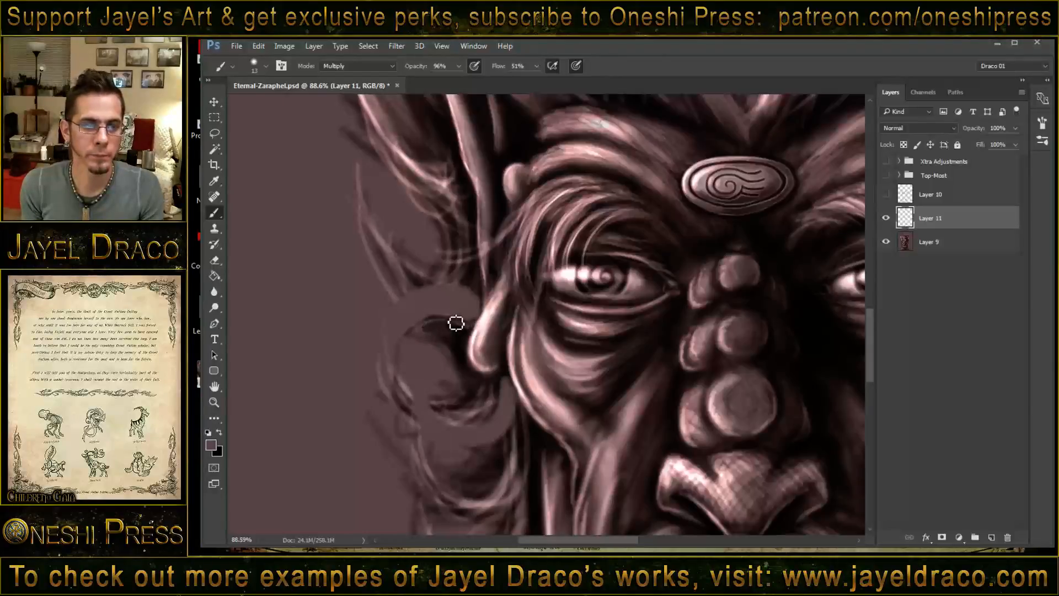
pyautogui.moveTo(441, 325)
pyautogui.mouseDown()
pyautogui.moveTo(403, 351)
pyautogui.moveTo(449, 321)
pyautogui.mouseUp()
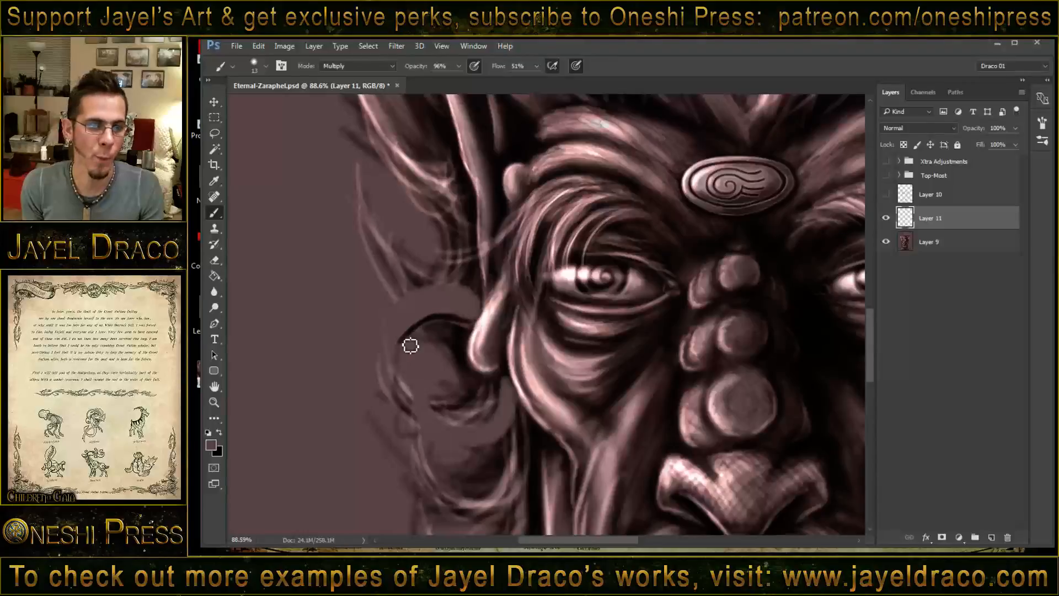
pyautogui.click(459, 66)
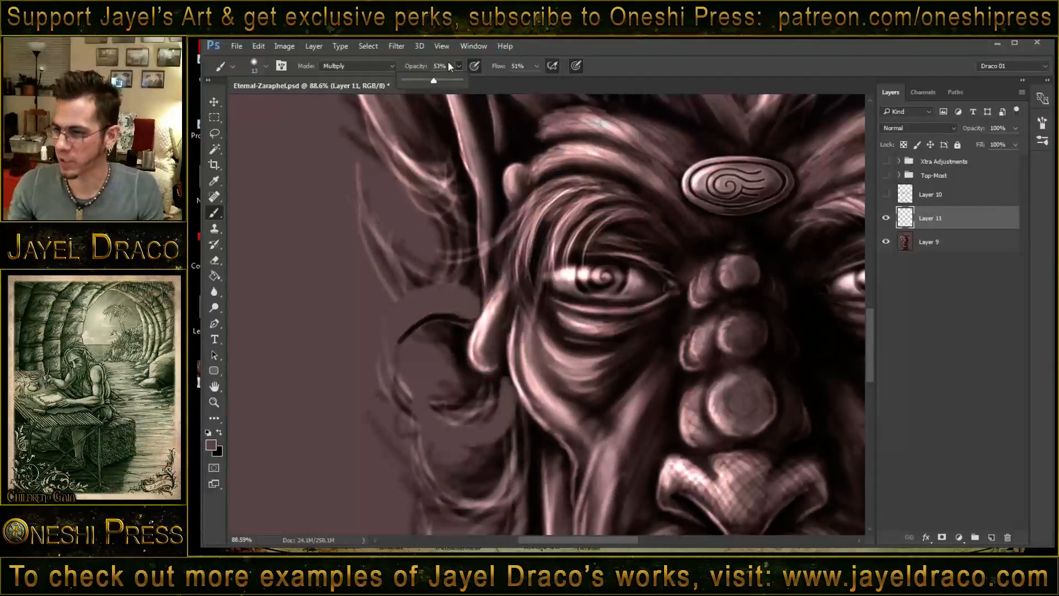
pyautogui.press('Return')
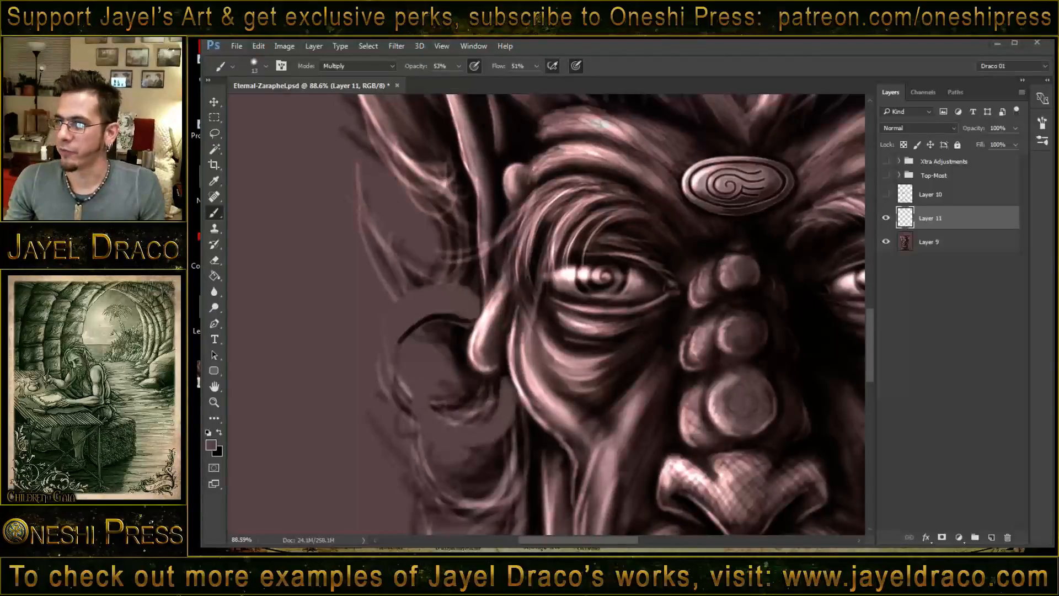
# - Switch to the file explorer and look through the finished portraits in the Eternals folder for reference
pyautogui.moveTo(1055, 40); pyautogui.dragTo(506, 53)
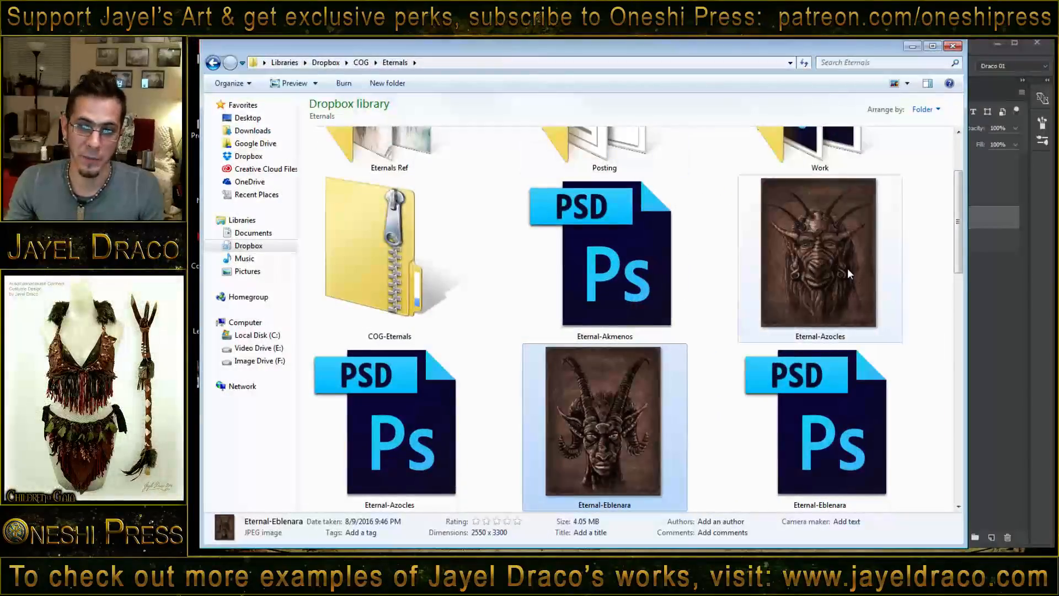
pyautogui.scroll(-10, 692, 316)
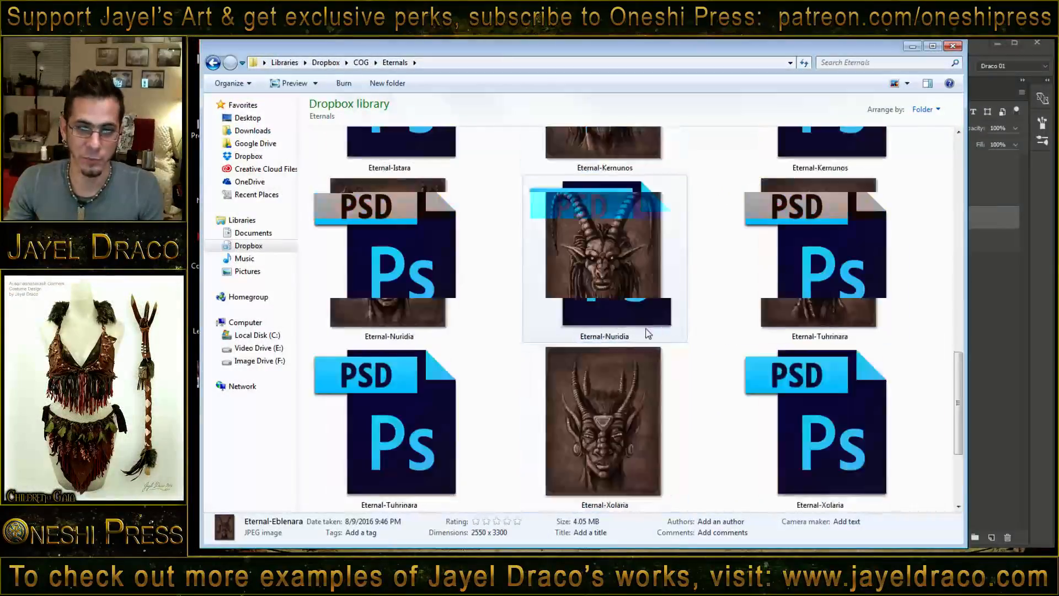
pyautogui.scroll(8, 607, 298)
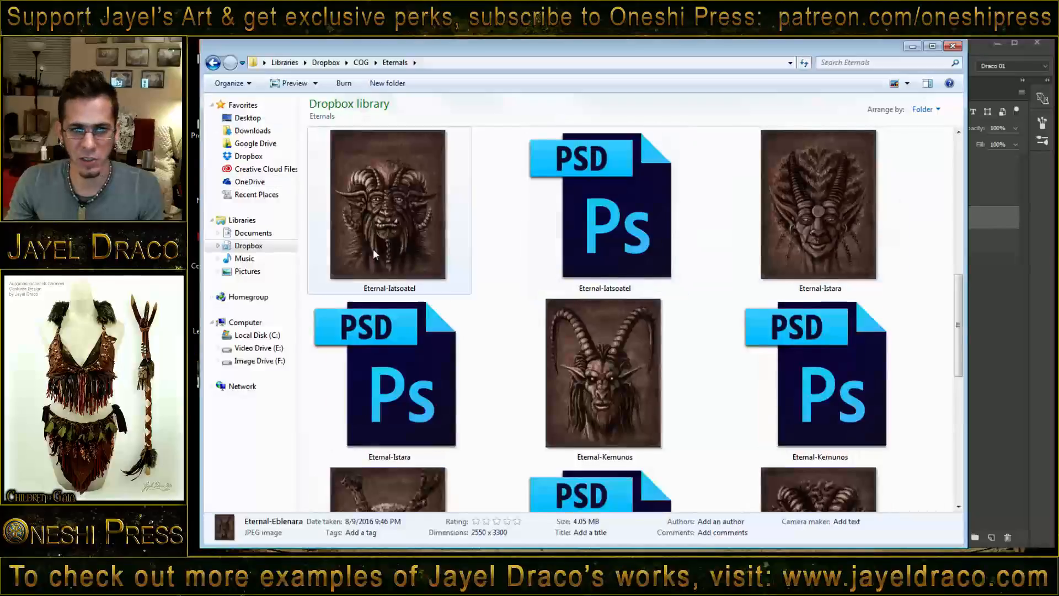
pyautogui.click(913, 48)
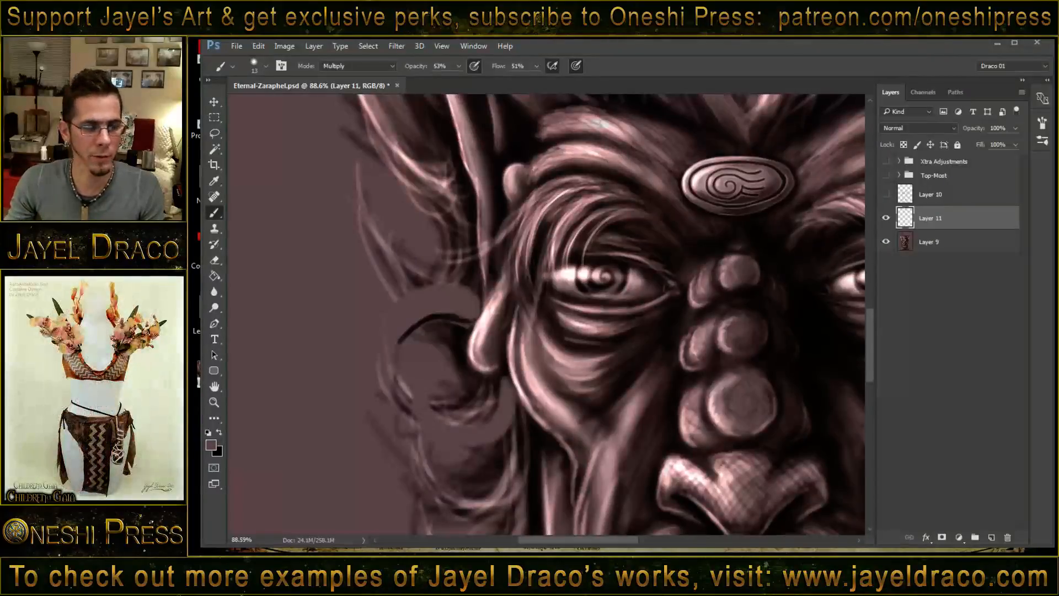
pyautogui.hotkey('alt', 'Tab')
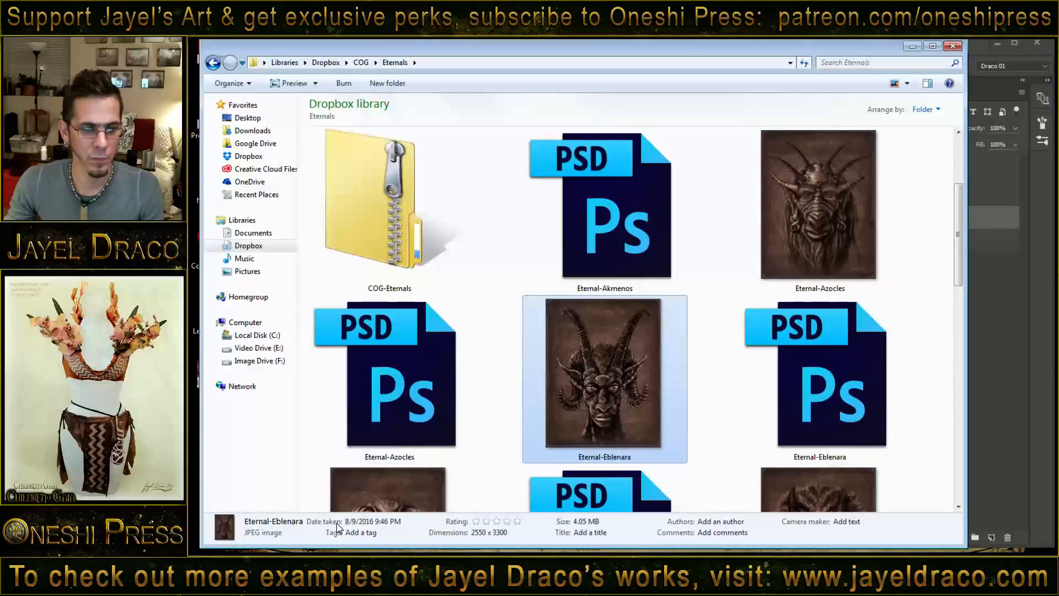
pyautogui.click(352, 531)
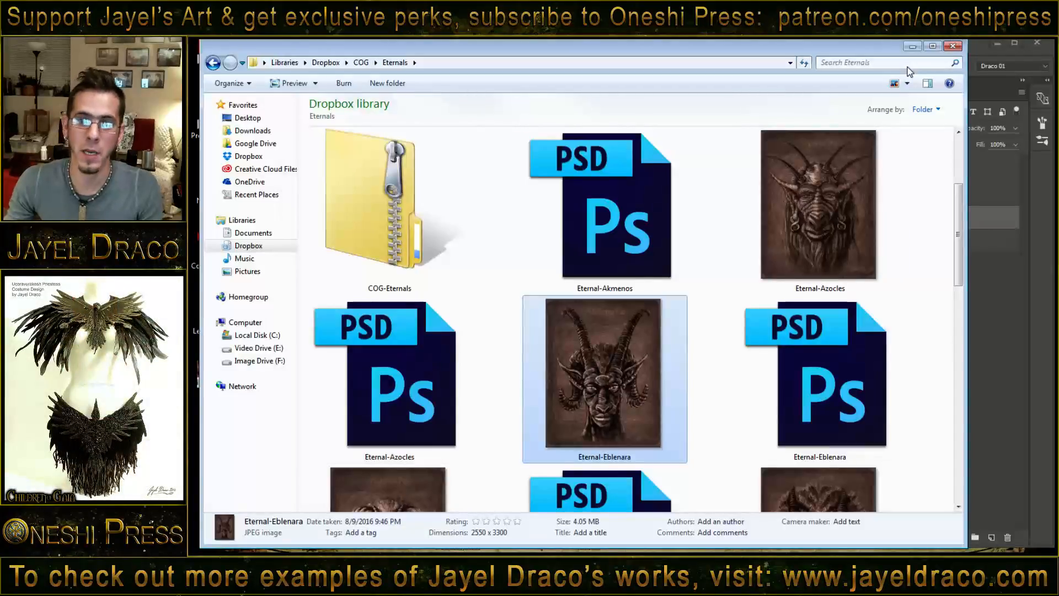
pyautogui.click(912, 46)
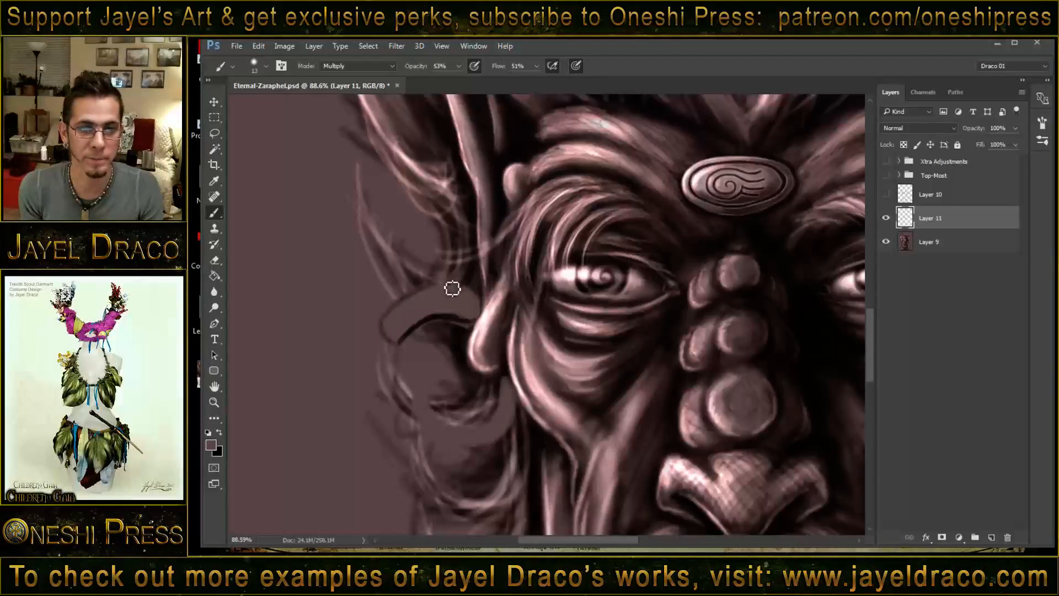
# - Outline the upper curl and the lower hooked curl beside the ear with dark Multiply strokes at 53% opacity
pyautogui.moveTo(482, 302)
pyautogui.mouseDown()
pyautogui.moveTo(412, 307)
pyautogui.moveTo(433, 296)
pyautogui.moveTo(392, 325)
pyautogui.moveTo(411, 305)
pyautogui.moveTo(389, 342)
pyautogui.mouseUp()
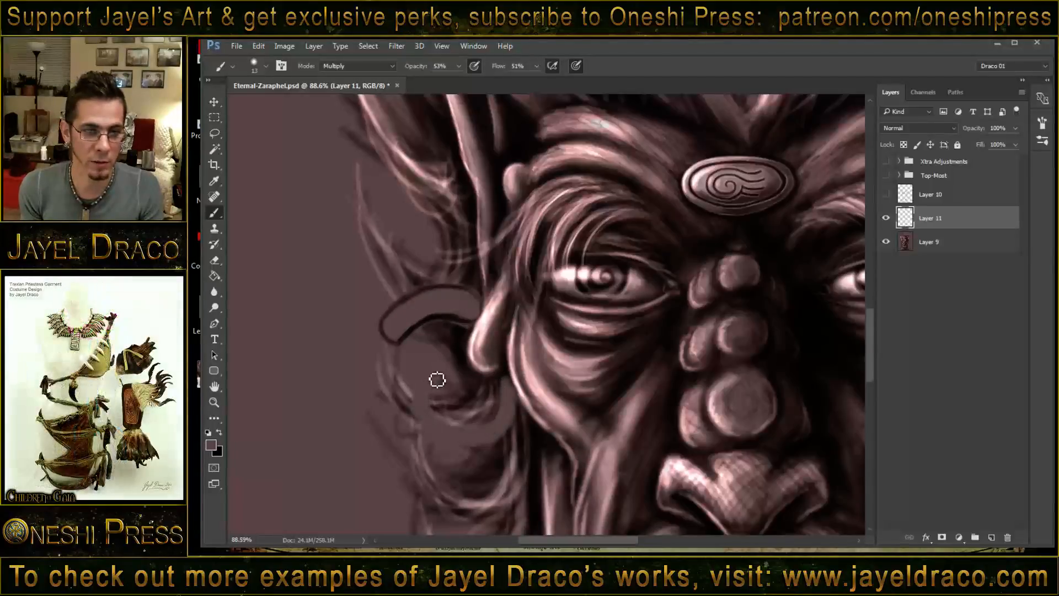
pyautogui.moveTo(437, 379)
pyautogui.mouseDown()
pyautogui.moveTo(437, 414)
pyautogui.moveTo(468, 433)
pyautogui.moveTo(453, 429)
pyautogui.moveTo(499, 421)
pyautogui.moveTo(469, 430)
pyautogui.moveTo(503, 402)
pyautogui.moveTo(502, 385)
pyautogui.moveTo(495, 424)
pyautogui.moveTo(454, 432)
pyautogui.moveTo(437, 409)
pyautogui.moveTo(440, 379)
pyautogui.moveTo(451, 425)
pyautogui.mouseUp()
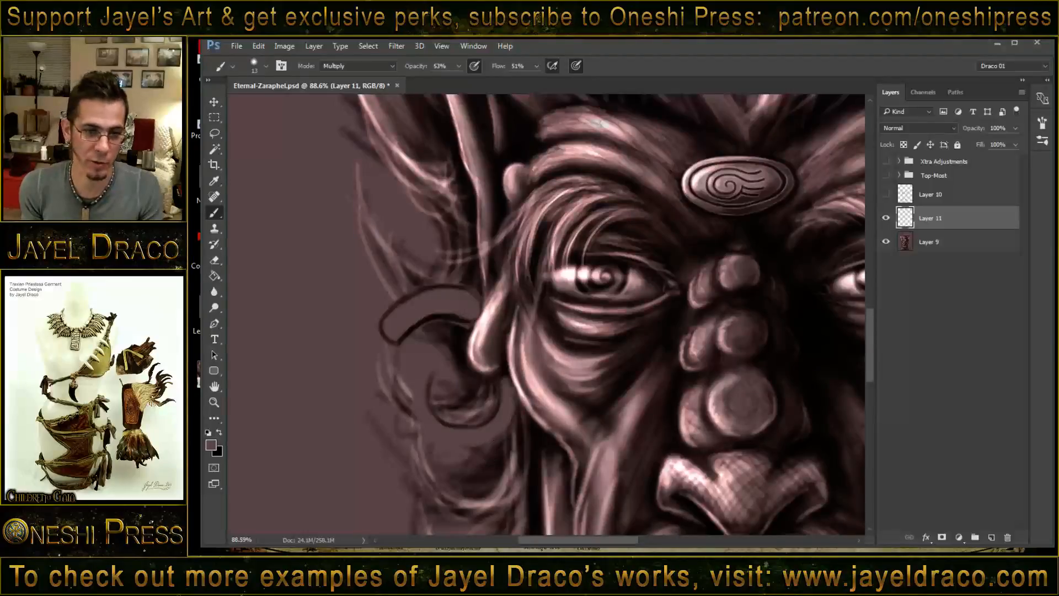
pyautogui.moveTo(434, 375)
pyautogui.mouseDown()
pyautogui.moveTo(419, 412)
pyautogui.moveTo(438, 440)
pyautogui.moveTo(428, 435)
pyautogui.moveTo(446, 447)
pyautogui.mouseUp()
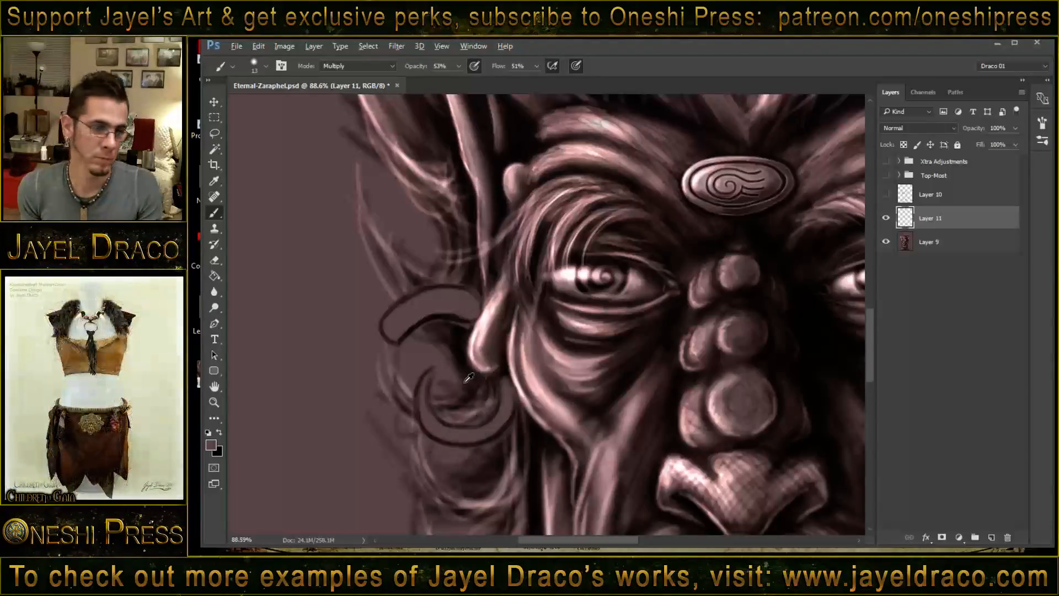
pyautogui.moveTo(465, 382)
pyautogui.mouseDown()
pyautogui.moveTo(521, 381)
pyautogui.moveTo(513, 425)
pyautogui.moveTo(495, 436)
pyautogui.moveTo(510, 406)
pyautogui.moveTo(467, 437)
pyautogui.moveTo(424, 428)
pyautogui.moveTo(424, 405)
pyautogui.moveTo(442, 435)
pyautogui.moveTo(443, 401)
pyautogui.moveTo(447, 427)
pyautogui.mouseUp()
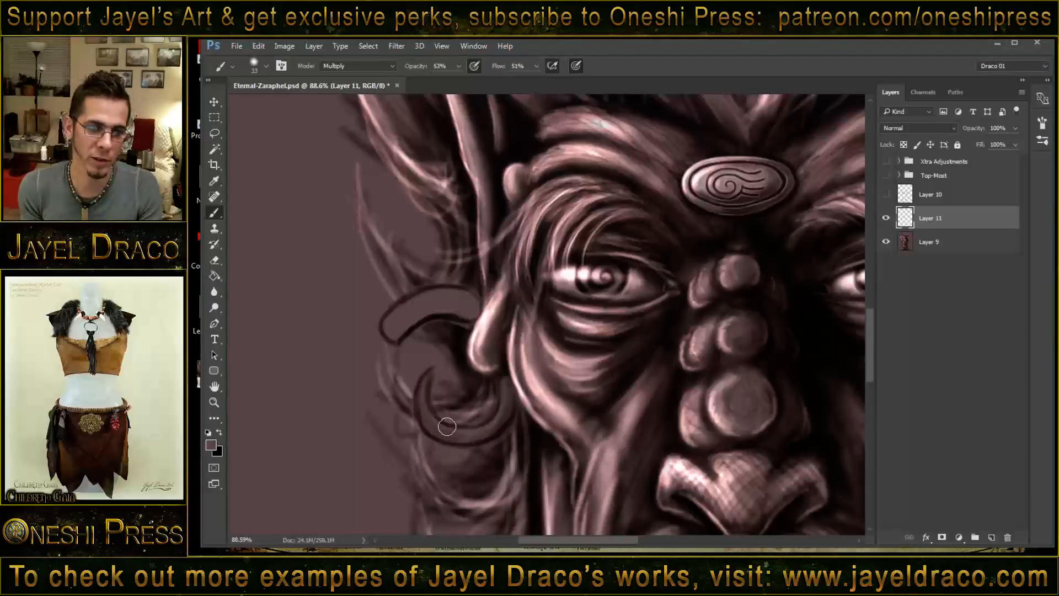
# - Shade the bodies of both curls beside the ear with a larger Multiply brush
pyautogui.moveTo(395, 336)
pyautogui.mouseDown()
pyautogui.moveTo(460, 315)
pyautogui.moveTo(452, 309)
pyautogui.moveTo(469, 315)
pyautogui.moveTo(439, 308)
pyautogui.moveTo(471, 305)
pyautogui.moveTo(417, 301)
pyautogui.moveTo(464, 294)
pyautogui.moveTo(388, 321)
pyautogui.moveTo(465, 310)
pyautogui.moveTo(391, 345)
pyautogui.moveTo(429, 310)
pyautogui.moveTo(418, 313)
pyautogui.moveTo(474, 315)
pyautogui.moveTo(410, 334)
pyautogui.mouseUp()
pyautogui.moveTo(501, 420)
pyautogui.mouseDown()
pyautogui.moveTo(507, 381)
pyautogui.moveTo(501, 425)
pyautogui.moveTo(512, 398)
pyautogui.moveTo(464, 449)
pyautogui.moveTo(425, 414)
pyautogui.mouseUp()
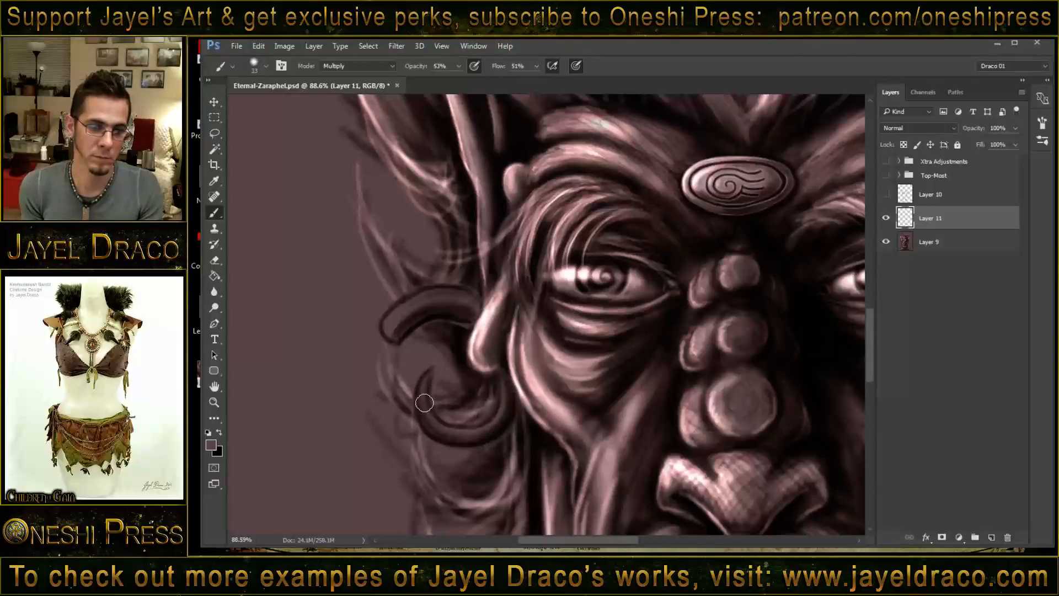
pyautogui.moveTo(436, 321)
pyautogui.mouseDown()
pyautogui.moveTo(389, 351)
pyautogui.moveTo(435, 320)
pyautogui.moveTo(400, 334)
pyautogui.moveTo(427, 308)
pyautogui.moveTo(458, 300)
pyautogui.moveTo(479, 316)
pyautogui.moveTo(472, 303)
pyautogui.moveTo(478, 316)
pyautogui.moveTo(442, 313)
pyautogui.mouseUp()
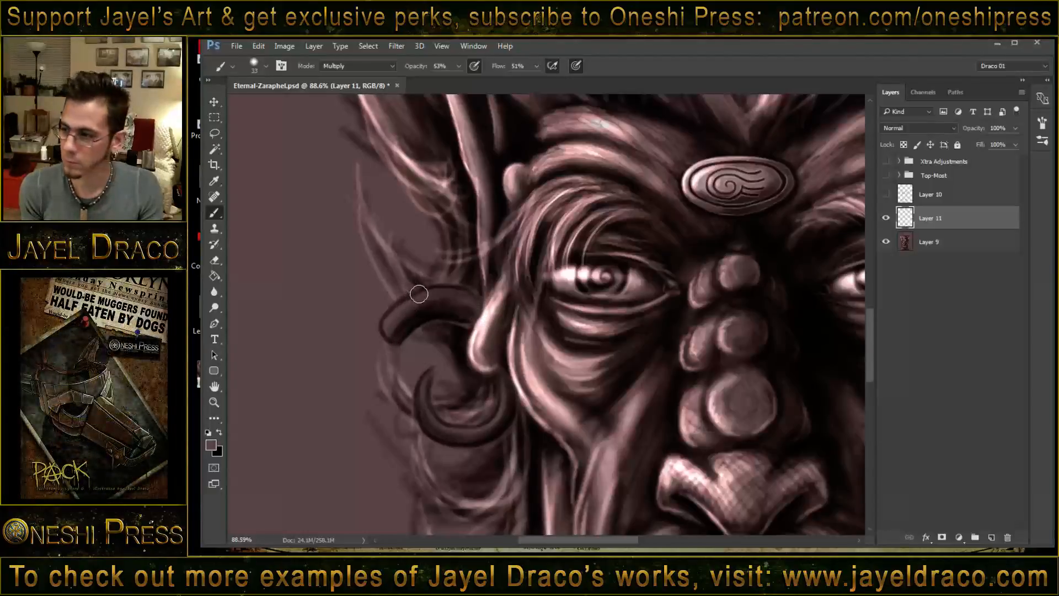
# - Switch the brush to Screen mode and paint soft highlights along the upper and lower curls with a larger brush
pyautogui.keyDown('shift'); pyautogui.rightClick(420, 287); pyautogui.keyUp('shift')
pyautogui.click(462, 289)
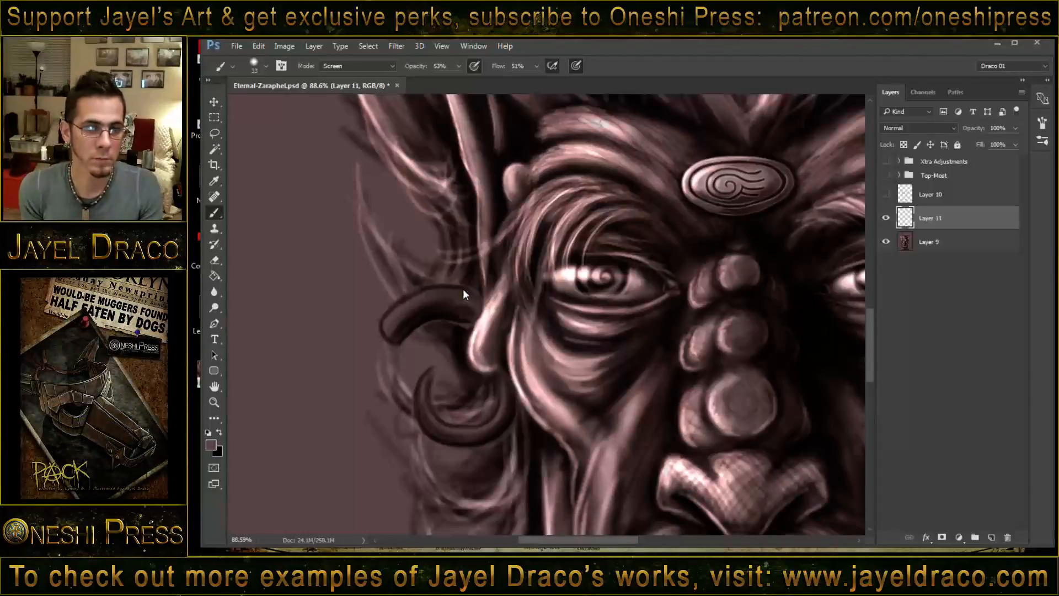
pyautogui.press('[')
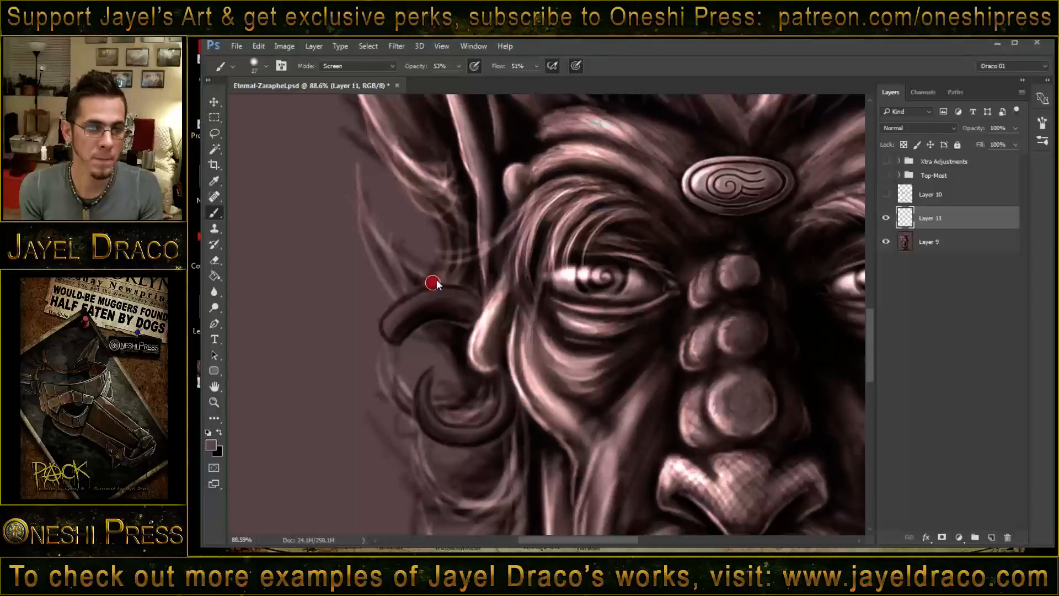
pyautogui.moveTo(436, 284); pyautogui.dragTo(439, 285)
pyautogui.moveTo(390, 327); pyautogui.dragTo(449, 291)
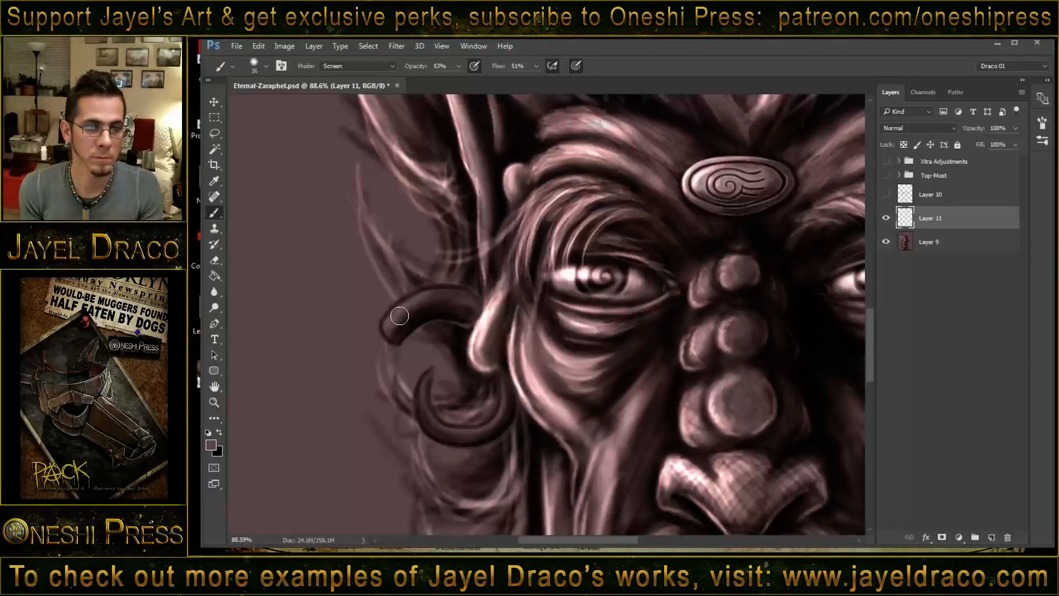
pyautogui.moveTo(400, 316)
pyautogui.mouseDown()
pyautogui.moveTo(474, 302)
pyautogui.moveTo(406, 312)
pyautogui.moveTo(394, 331)
pyautogui.mouseUp()
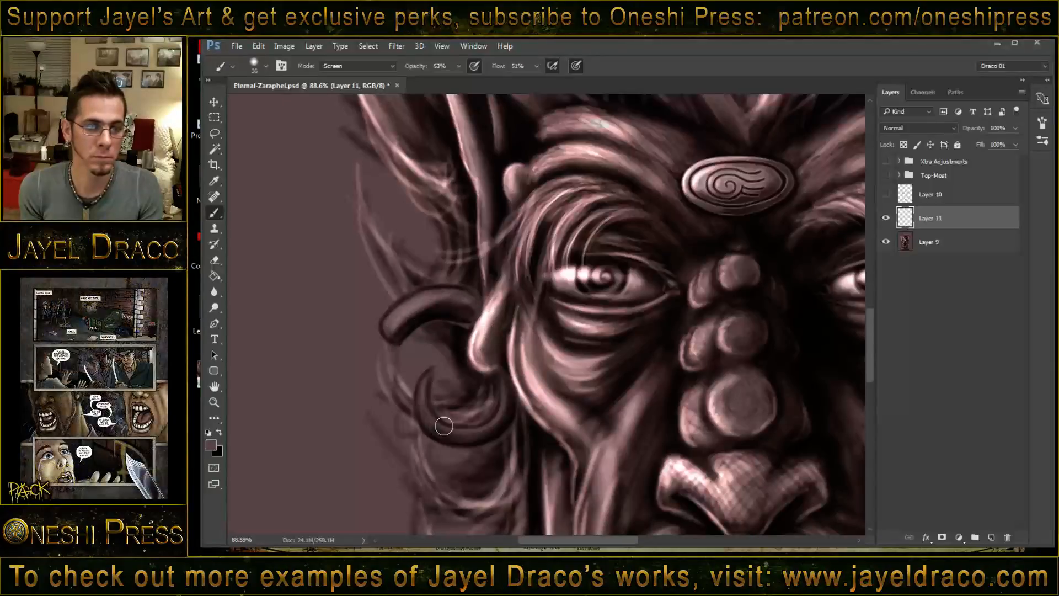
pyautogui.moveTo(425, 387)
pyautogui.mouseDown()
pyautogui.moveTo(472, 434)
pyautogui.moveTo(430, 414)
pyautogui.moveTo(483, 432)
pyautogui.moveTo(444, 419)
pyautogui.moveTo(508, 402)
pyautogui.moveTo(501, 368)
pyautogui.mouseUp()
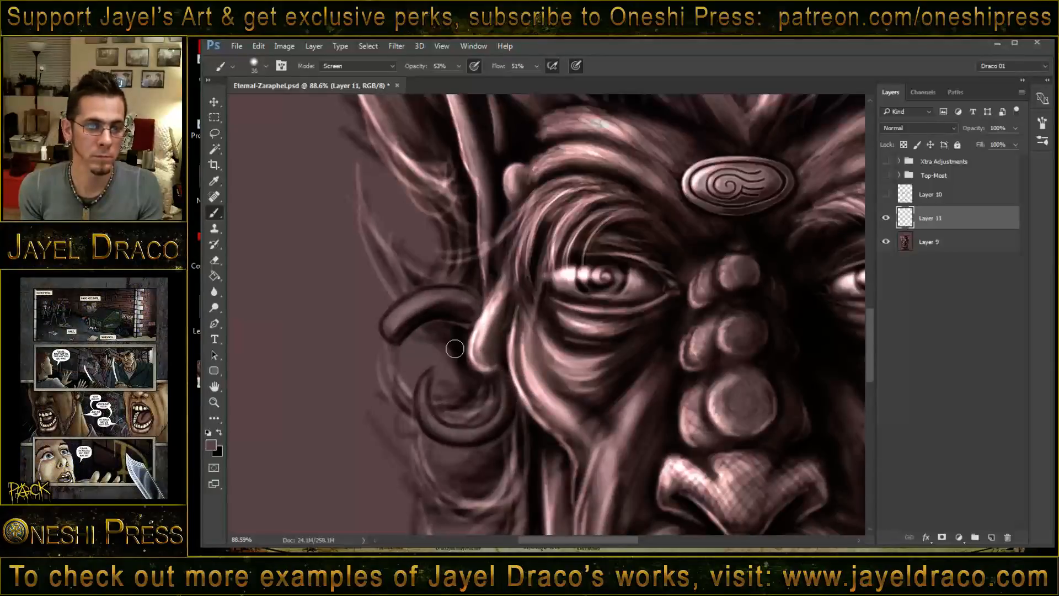
pyautogui.moveTo(421, 369); pyautogui.dragTo(408, 369)
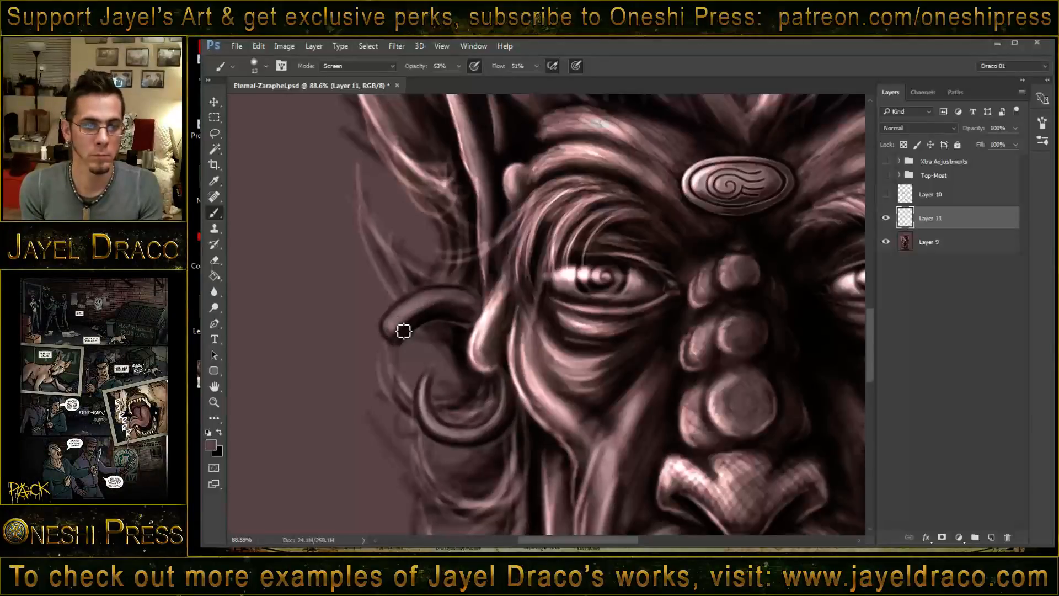
# - Paint finer ridged highlights on the upper curl and a highlight along the lower curl with a 13-pixel Screen brush
pyautogui.moveTo(391, 327)
pyautogui.mouseDown()
pyautogui.moveTo(406, 343)
pyautogui.moveTo(397, 315)
pyautogui.mouseUp()
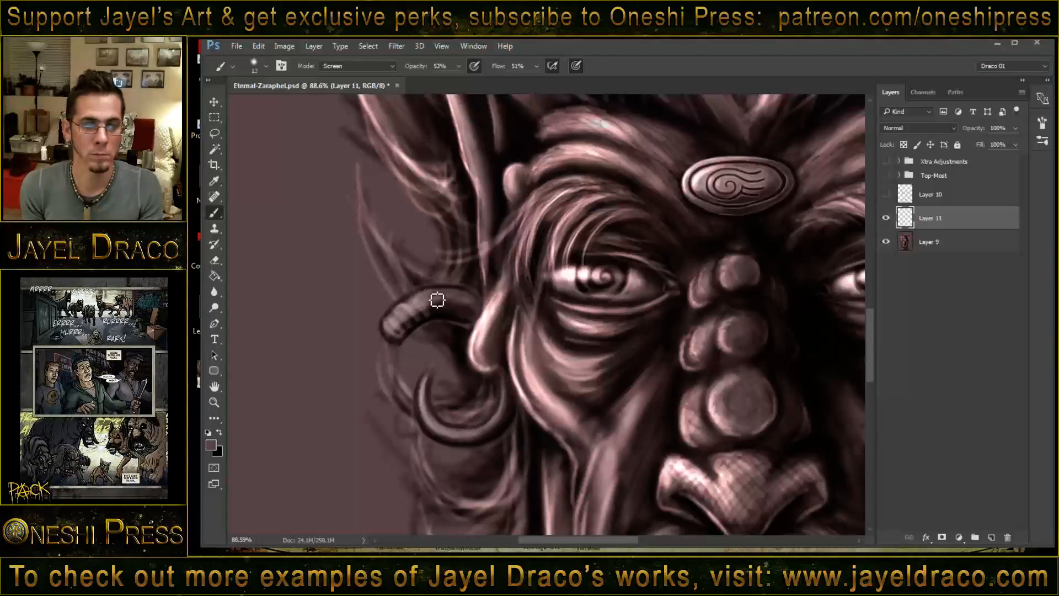
pyautogui.moveTo(438, 299)
pyautogui.mouseDown()
pyautogui.moveTo(472, 299)
pyautogui.moveTo(428, 304)
pyautogui.moveTo(459, 302)
pyautogui.moveTo(406, 316)
pyautogui.moveTo(395, 335)
pyautogui.mouseUp()
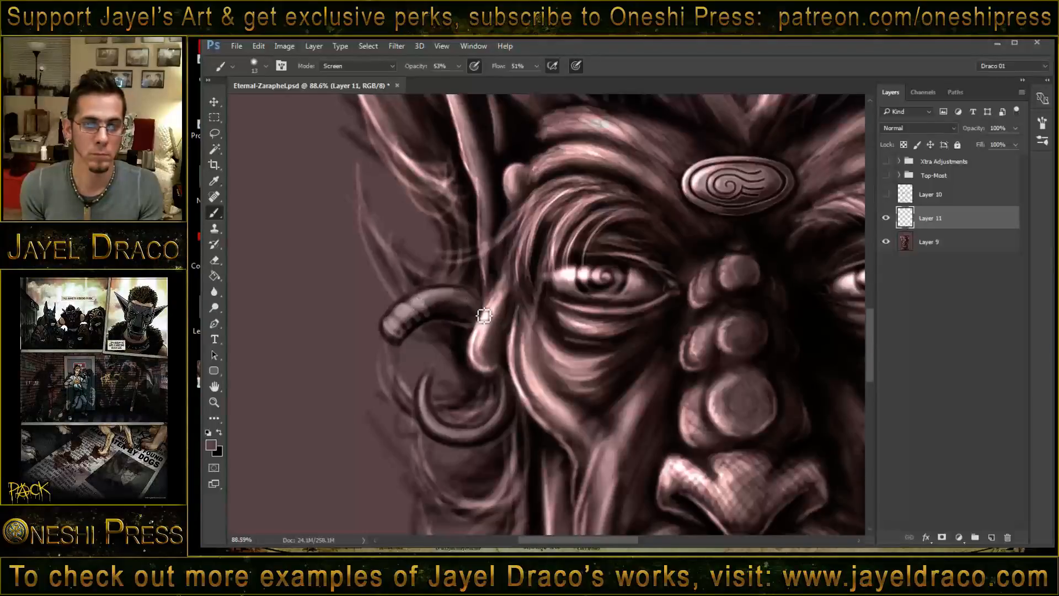
pyautogui.moveTo(426, 388)
pyautogui.mouseDown()
pyautogui.moveTo(440, 428)
pyautogui.moveTo(454, 432)
pyautogui.mouseUp()
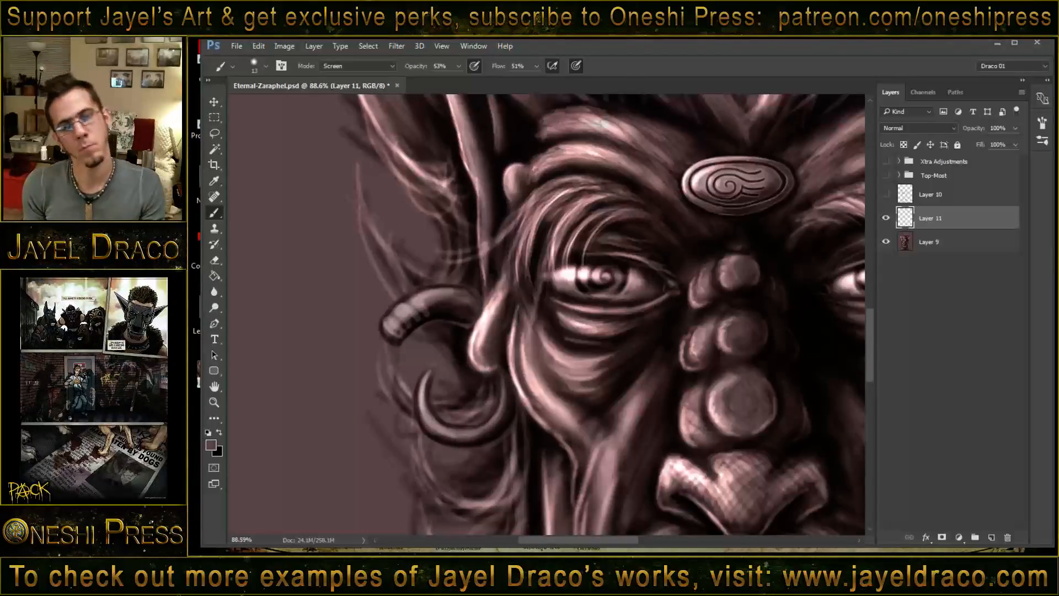
# - Paint dark separating bands and edge shading across the tip of the upper curl with a 13-pixel Multiply brush
pyautogui.rightClick(419, 326)
pyautogui.click(363, 314)
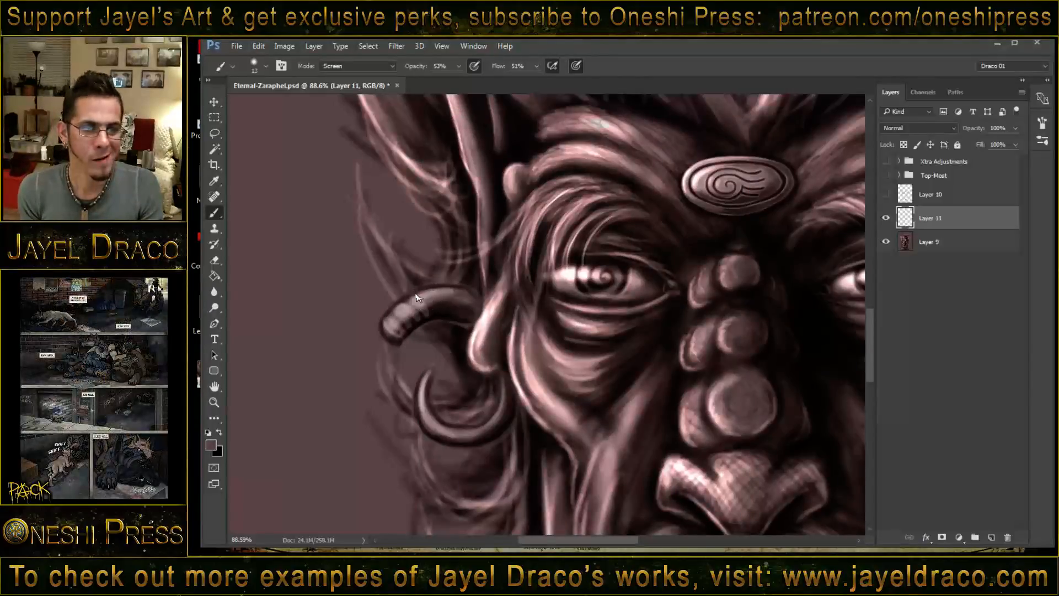
pyautogui.keyDown('shift'); pyautogui.rightClick(417, 298); pyautogui.keyUp('shift')
pyautogui.click(469, 206)
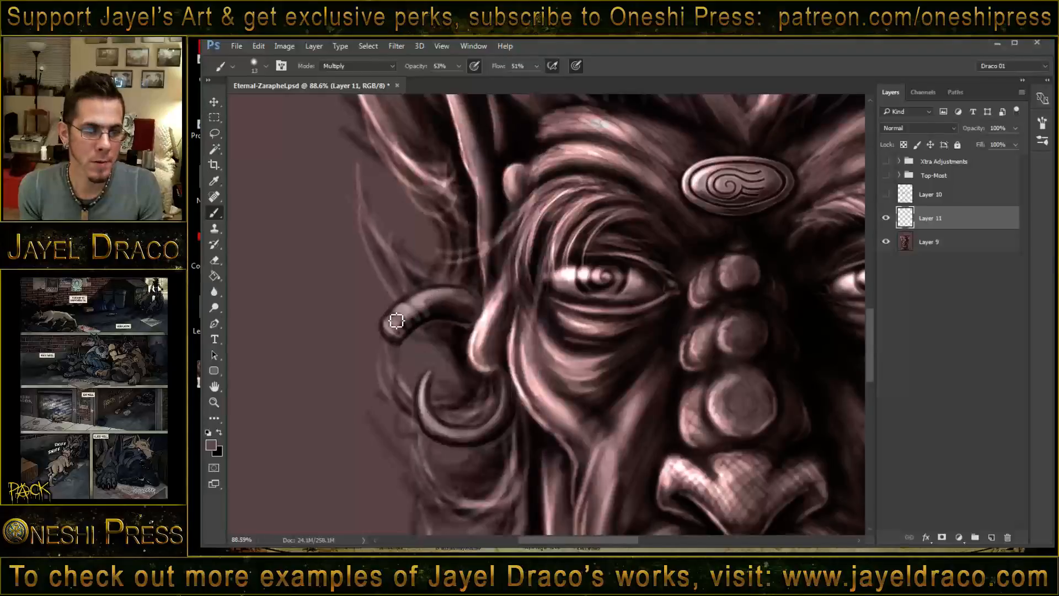
pyautogui.moveTo(415, 310)
pyautogui.mouseDown()
pyautogui.moveTo(428, 330)
pyautogui.moveTo(412, 311)
pyautogui.moveTo(423, 332)
pyautogui.moveTo(397, 326)
pyautogui.moveTo(404, 306)
pyautogui.moveTo(430, 328)
pyautogui.moveTo(390, 333)
pyautogui.moveTo(393, 324)
pyautogui.moveTo(413, 342)
pyautogui.moveTo(401, 349)
pyautogui.moveTo(384, 327)
pyautogui.mouseUp()
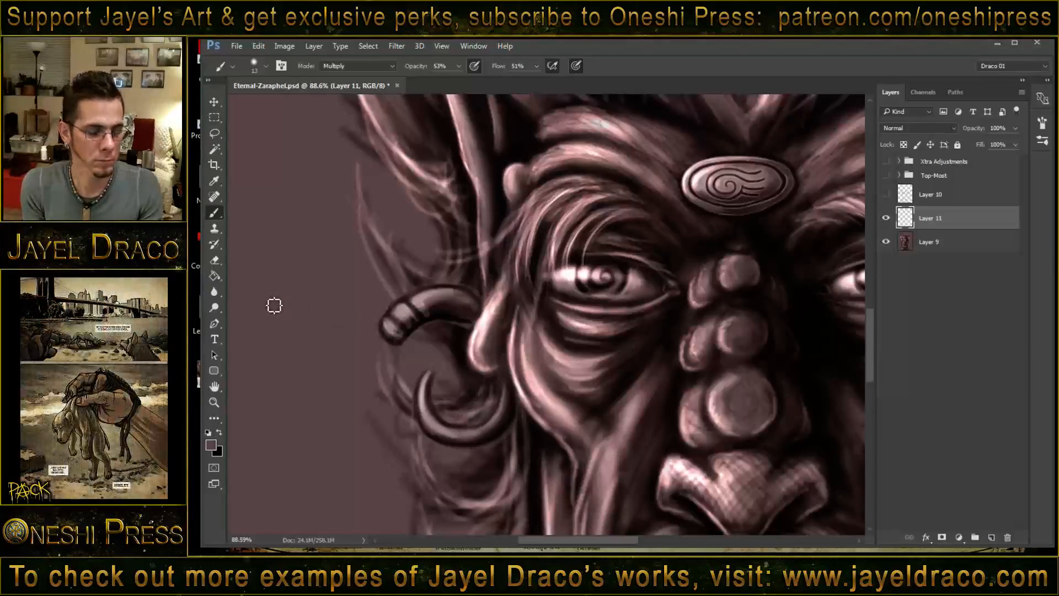
# - Clean up the outer edges of both curls with a 21-pixel eraser at 70% opacity
pyautogui.press('e')
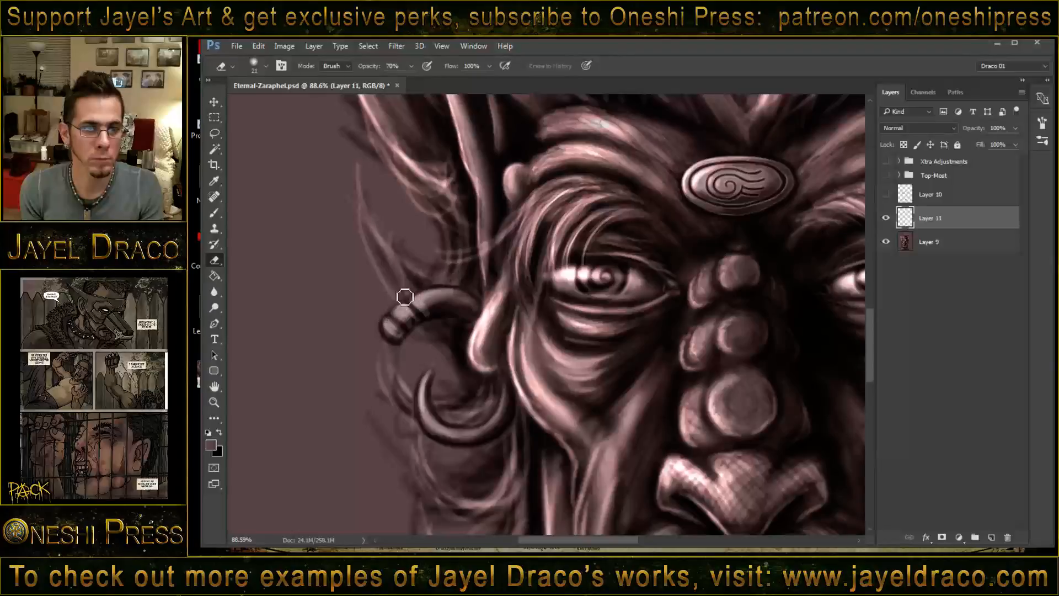
pyautogui.moveTo(377, 330); pyautogui.dragTo(397, 351)
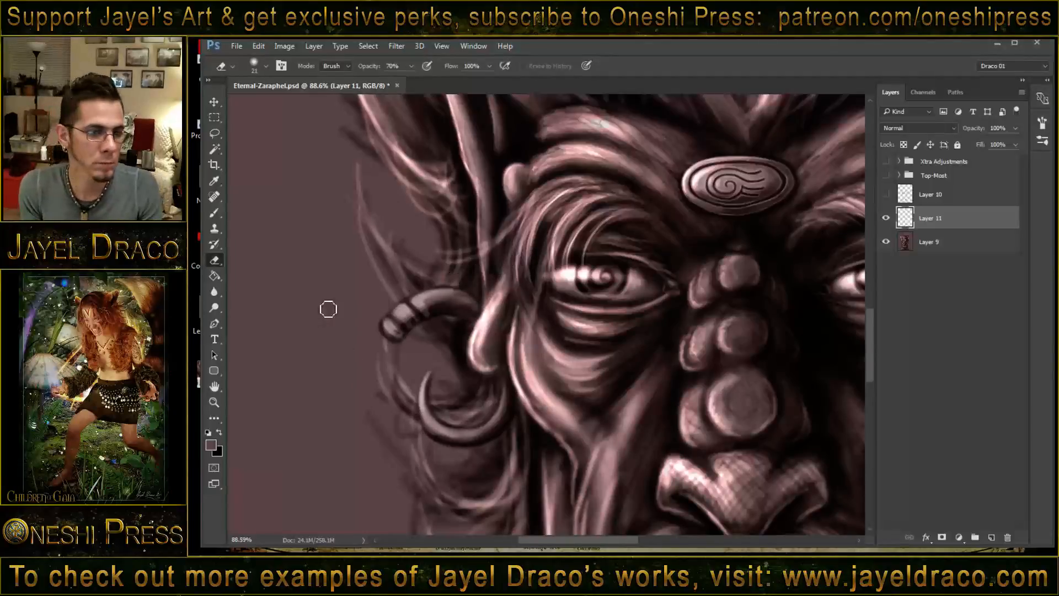
pyautogui.rightClick(354, 292)
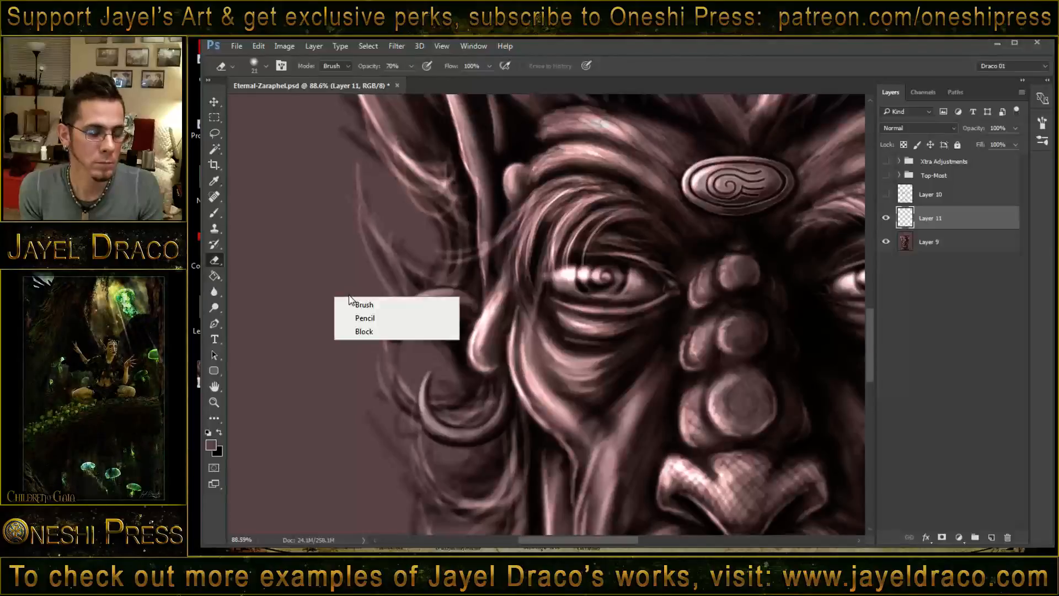
pyautogui.press('Escape')
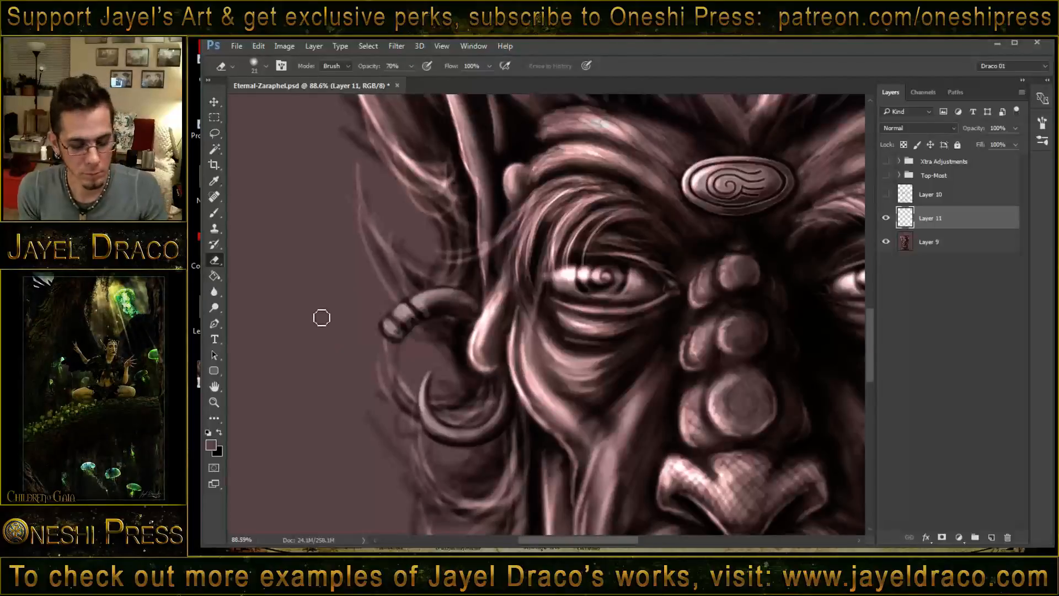
# - Paint bright highlights on the beaded upper curl and the lower hoop with a 13-pixel brush in Linear Dodge (Add) mode
pyautogui.press('b')
pyautogui.keyDown('shift'); pyautogui.rightClick(323, 305); pyautogui.keyUp('shift')
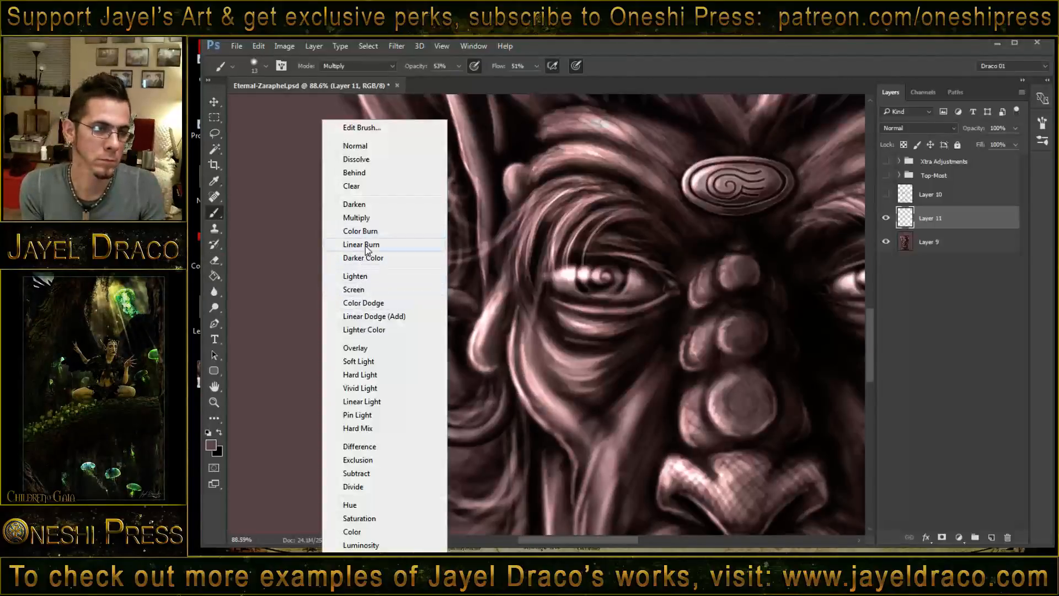
pyautogui.click(386, 316)
pyautogui.moveTo(457, 300)
pyautogui.mouseDown()
pyautogui.moveTo(405, 314)
pyautogui.moveTo(410, 329)
pyautogui.moveTo(387, 332)
pyautogui.moveTo(398, 336)
pyautogui.moveTo(429, 299)
pyautogui.moveTo(422, 306)
pyautogui.moveTo(456, 299)
pyautogui.moveTo(432, 302)
pyautogui.moveTo(463, 297)
pyautogui.mouseUp()
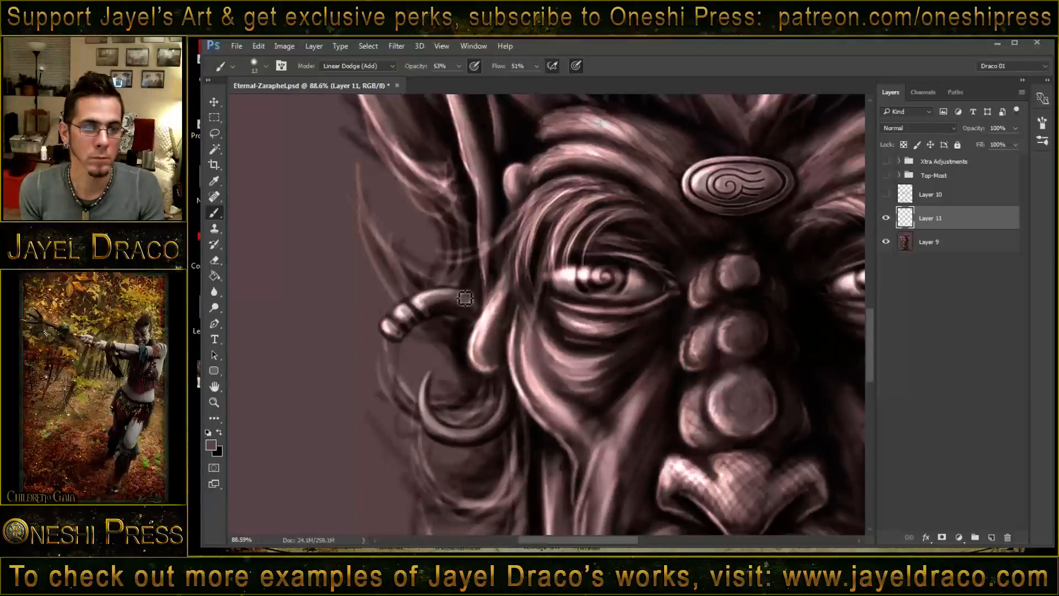
pyautogui.moveTo(433, 380)
pyautogui.mouseDown()
pyautogui.moveTo(434, 427)
pyautogui.moveTo(432, 395)
pyautogui.moveTo(429, 413)
pyautogui.moveTo(448, 433)
pyautogui.moveTo(433, 419)
pyautogui.moveTo(479, 428)
pyautogui.moveTo(512, 412)
pyautogui.moveTo(509, 384)
pyautogui.moveTo(494, 425)
pyautogui.mouseUp()
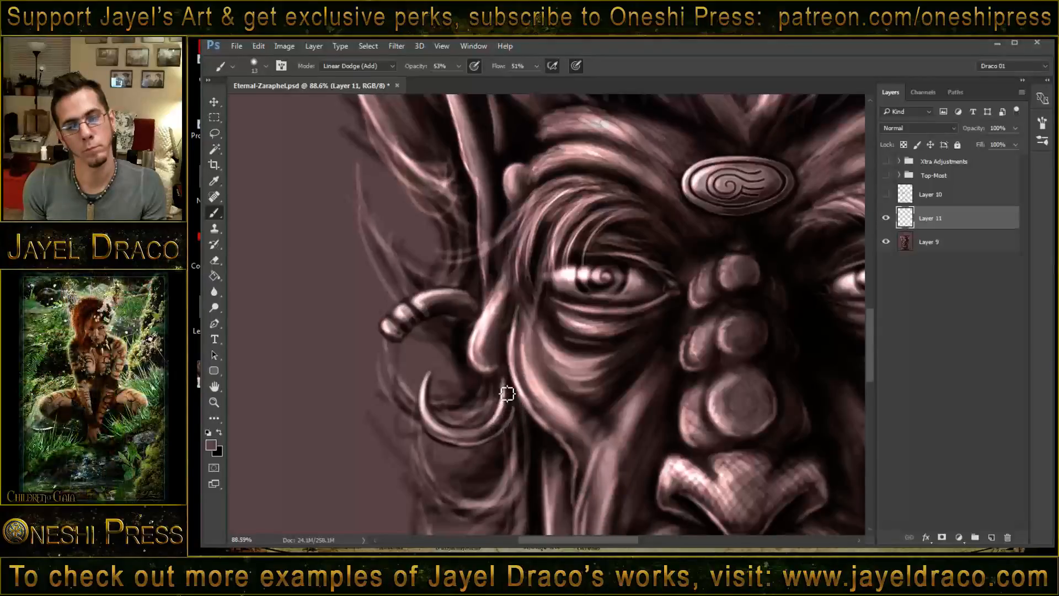
pyautogui.moveTo(507, 393)
pyautogui.mouseDown()
pyautogui.moveTo(488, 433)
pyautogui.moveTo(500, 424)
pyautogui.moveTo(475, 441)
pyautogui.moveTo(493, 429)
pyautogui.moveTo(452, 432)
pyautogui.mouseUp()
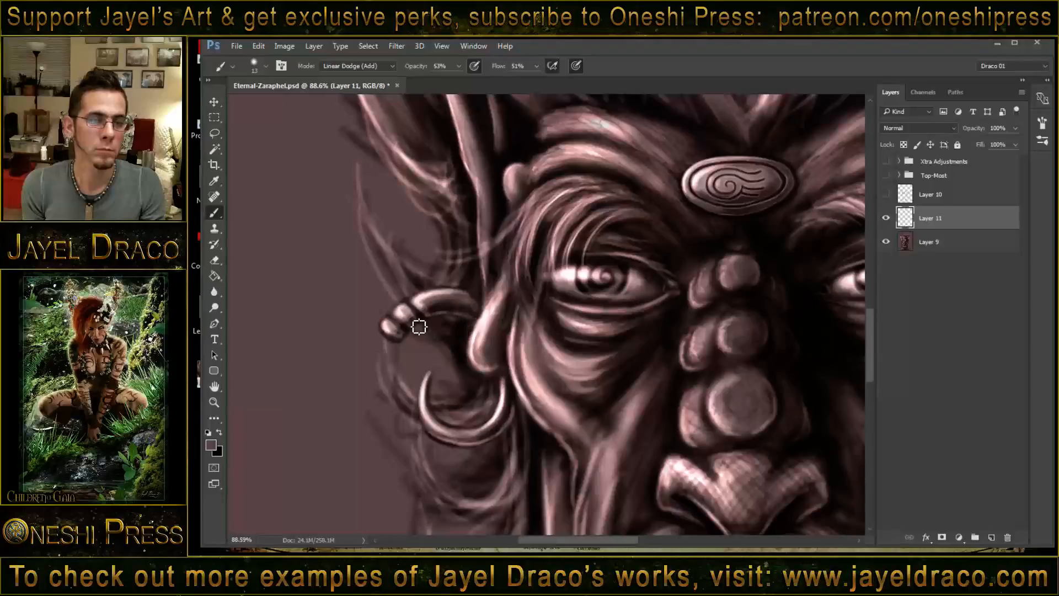
pyautogui.moveTo(420, 316)
pyautogui.mouseDown()
pyautogui.moveTo(479, 303)
pyautogui.moveTo(437, 300)
pyautogui.moveTo(421, 309)
pyautogui.moveTo(458, 299)
pyautogui.moveTo(391, 330)
pyautogui.moveTo(415, 300)
pyautogui.mouseUp()
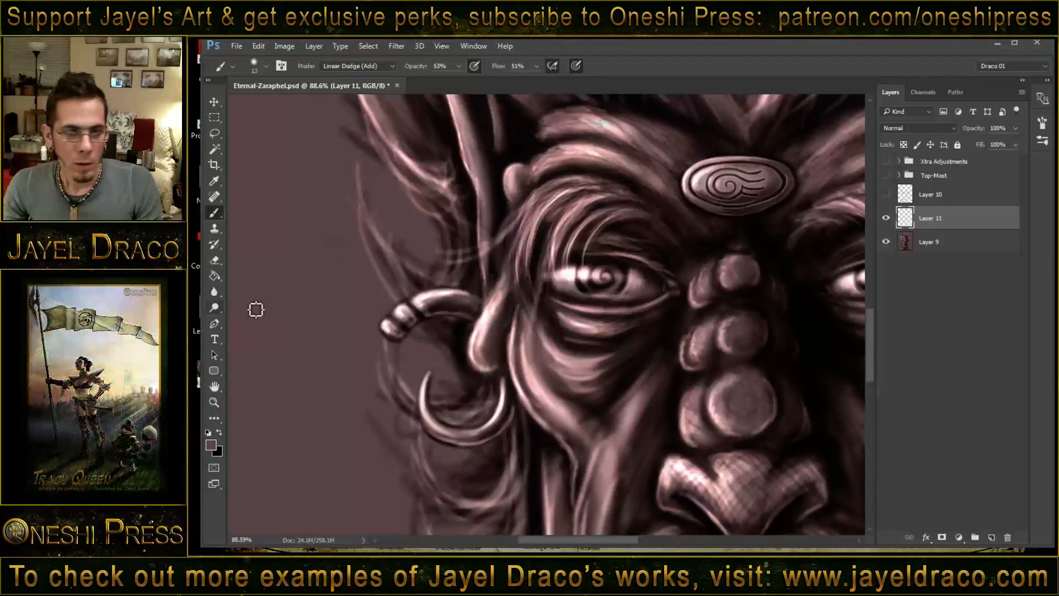
# - Rename Layer 11 as Earing and Layer 10 as Wind Marks, and make the Wind Marks layer visible
pyautogui.scroll(-4, 518, 337)
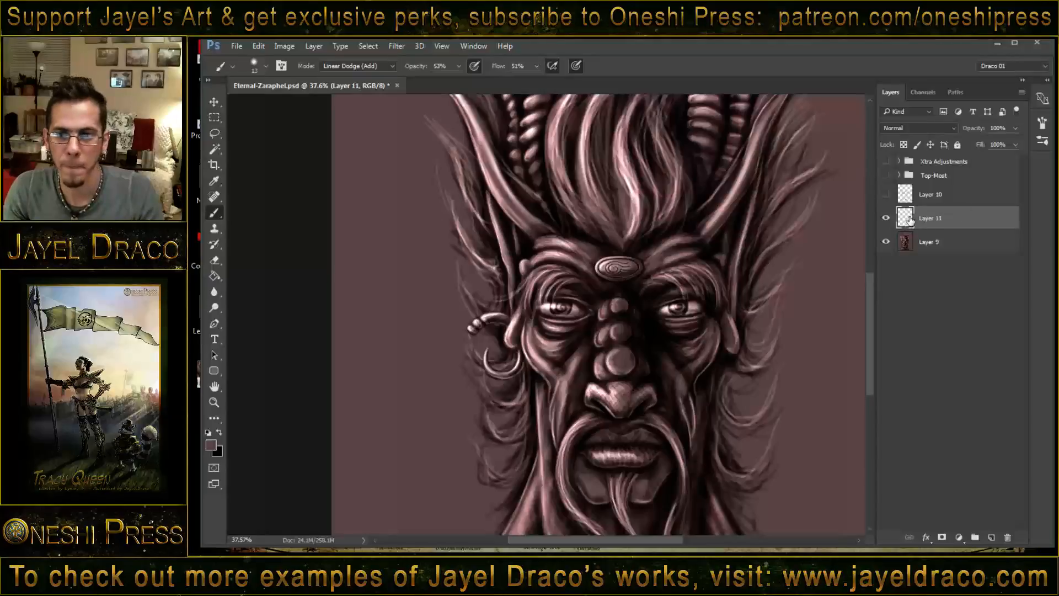
pyautogui.doubleClick(930, 218)
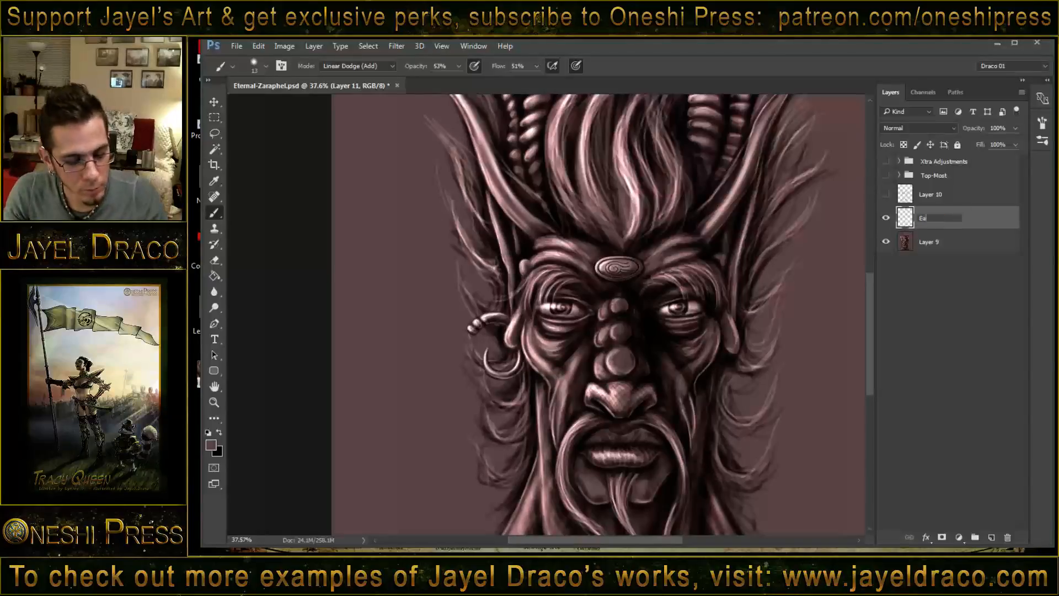
pyautogui.doubleClick(940, 199)
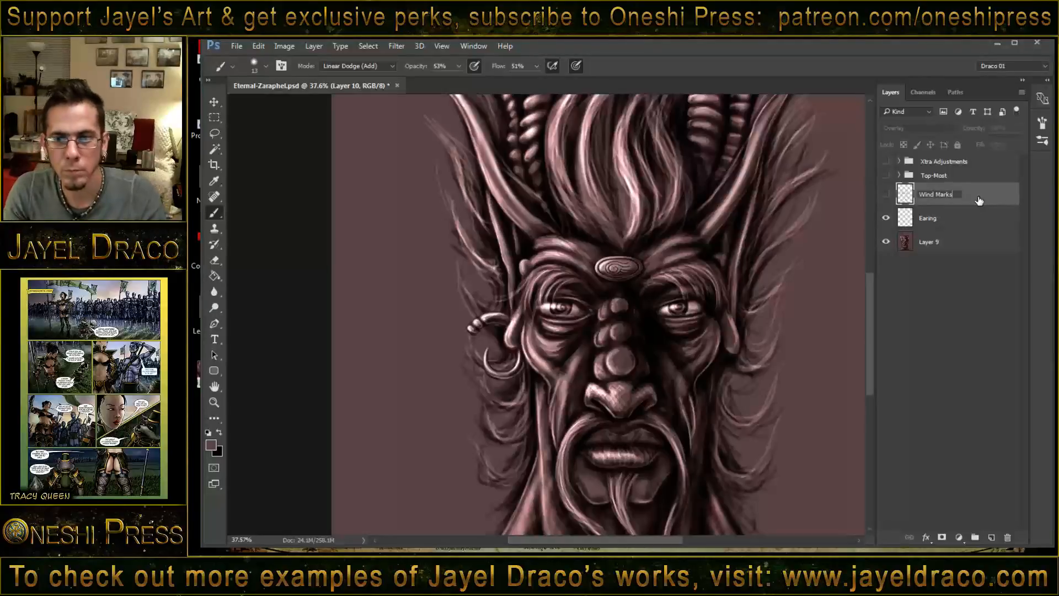
pyautogui.press('Return')
pyautogui.click(886, 195)
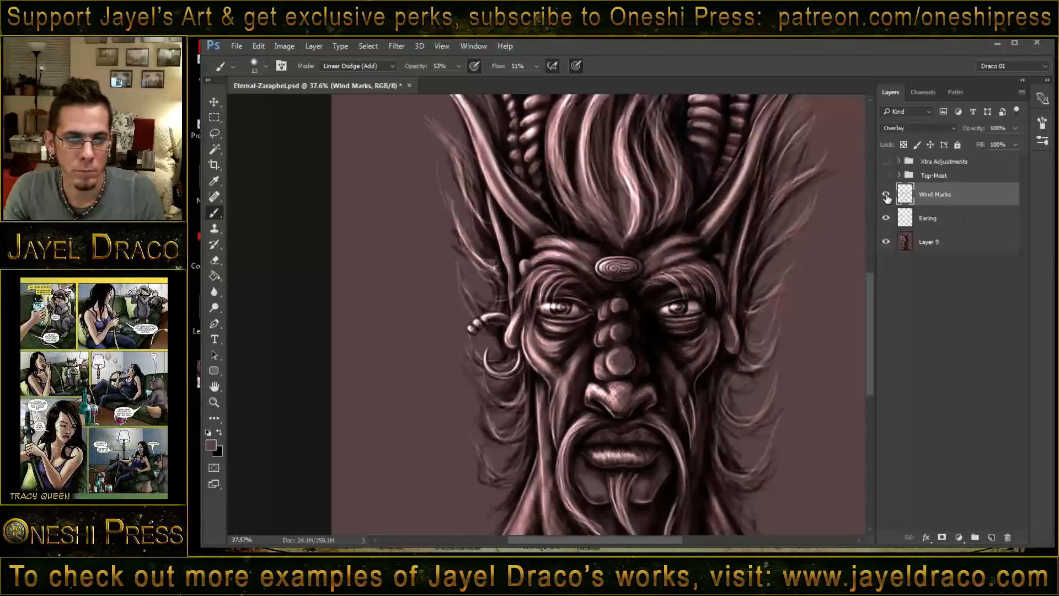
# - Duplicate the Earing layer, flip the copy horizontally and place it on the opposite ear
pyautogui.click(971, 220)
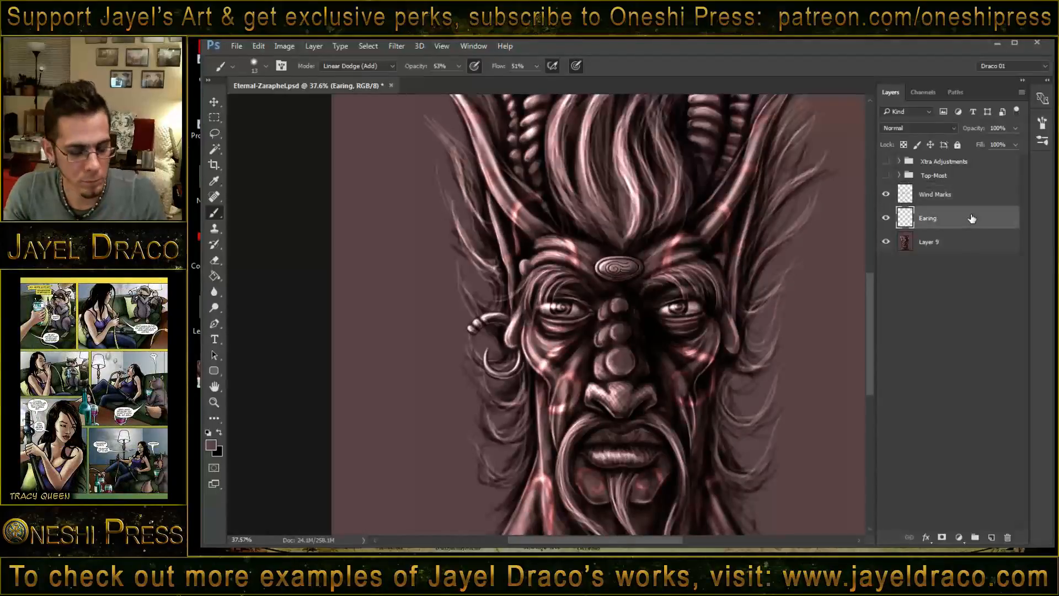
pyautogui.hotkey('ctrl', 'j')
pyautogui.hotkey('ctrl', 't')
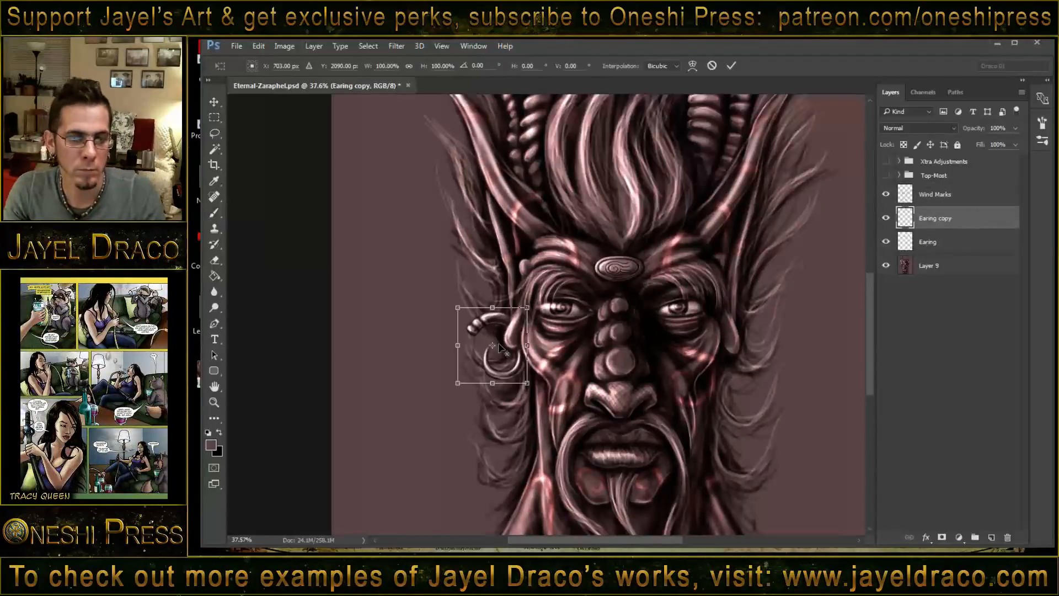
pyautogui.rightClick(499, 331)
pyautogui.click(585, 516)
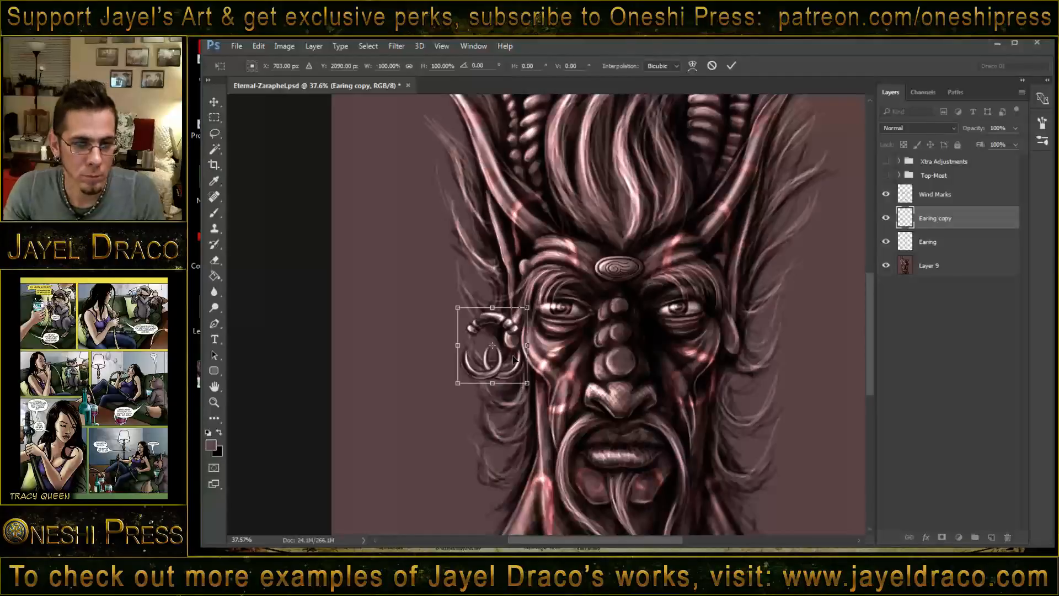
pyautogui.moveTo(494, 326); pyautogui.dragTo(752, 356)
pyautogui.press('Return')
pyautogui.press('b')
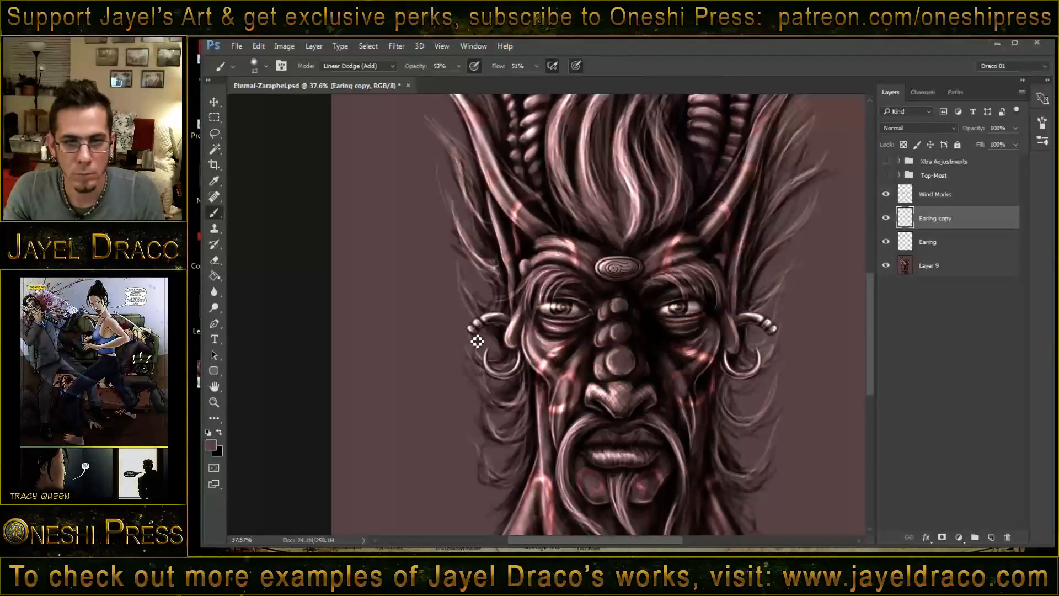
# - Show the Top-Most and Xtra Adjustments groups to examine the full composition, and hide both groups again
pyautogui.scroll(-2, 485, 333)
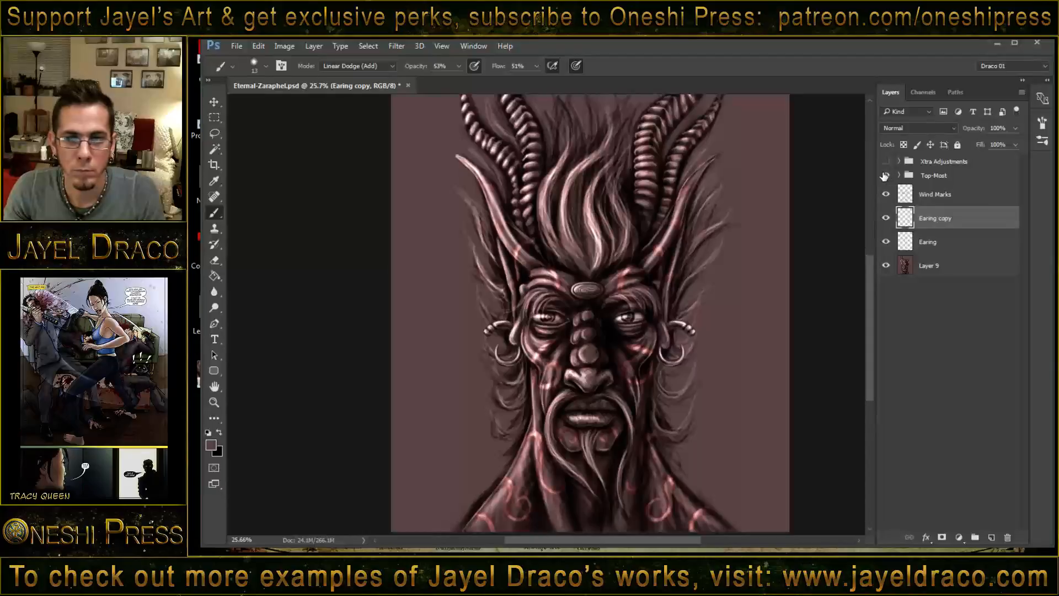
pyautogui.click(885, 175)
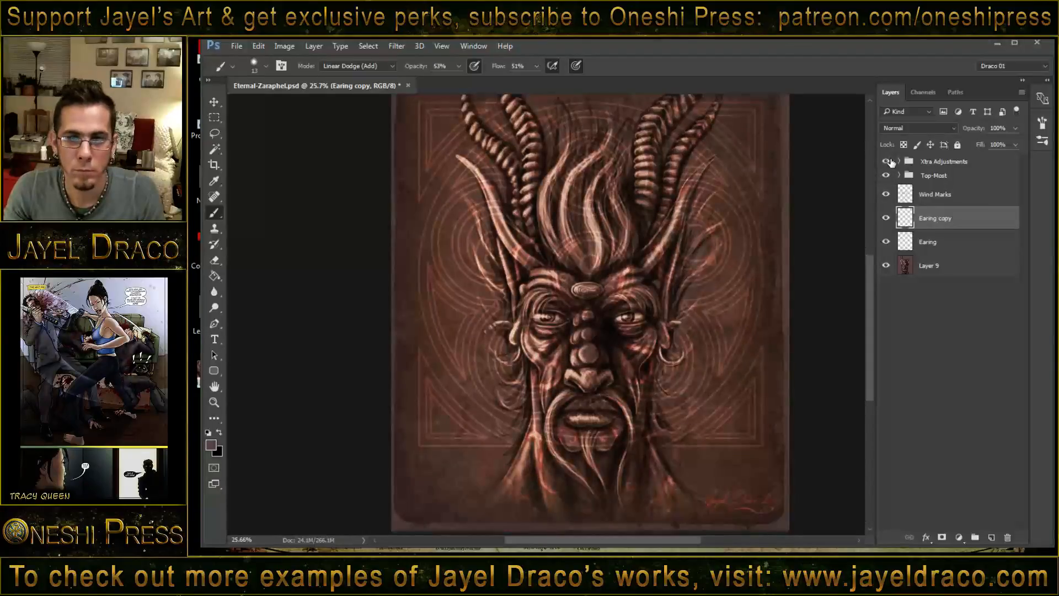
pyautogui.click(887, 161)
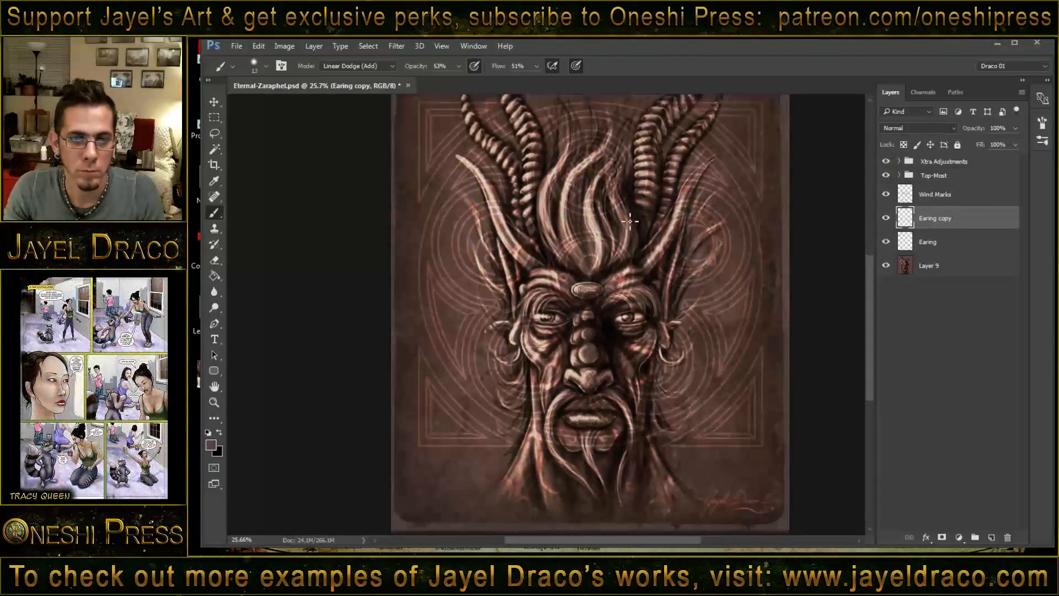
pyautogui.scroll(-1, 619, 300)
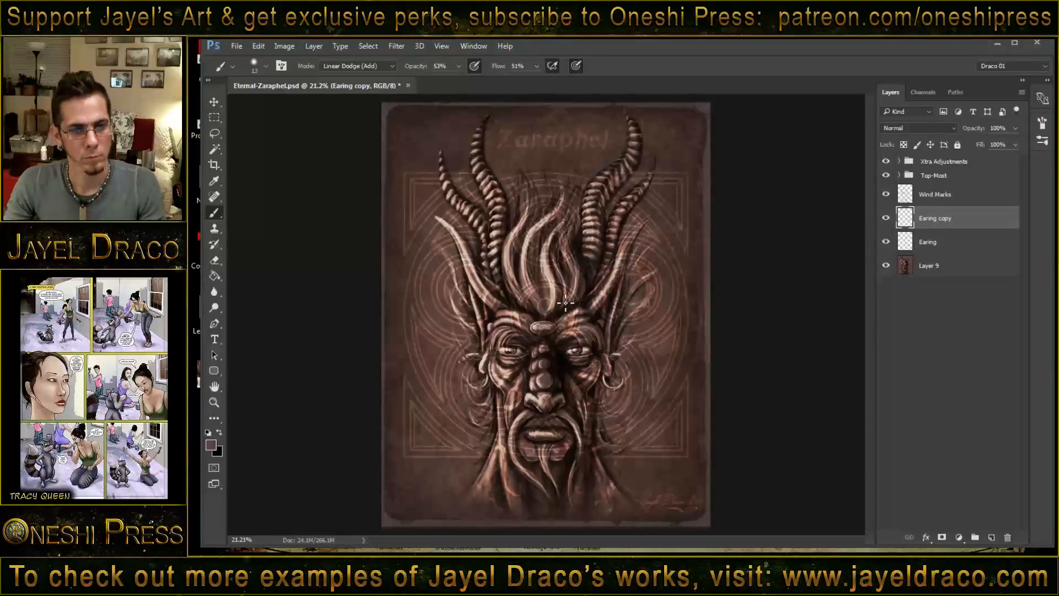
pyautogui.scroll(3, 561, 365)
pyautogui.scroll(1, 561, 364)
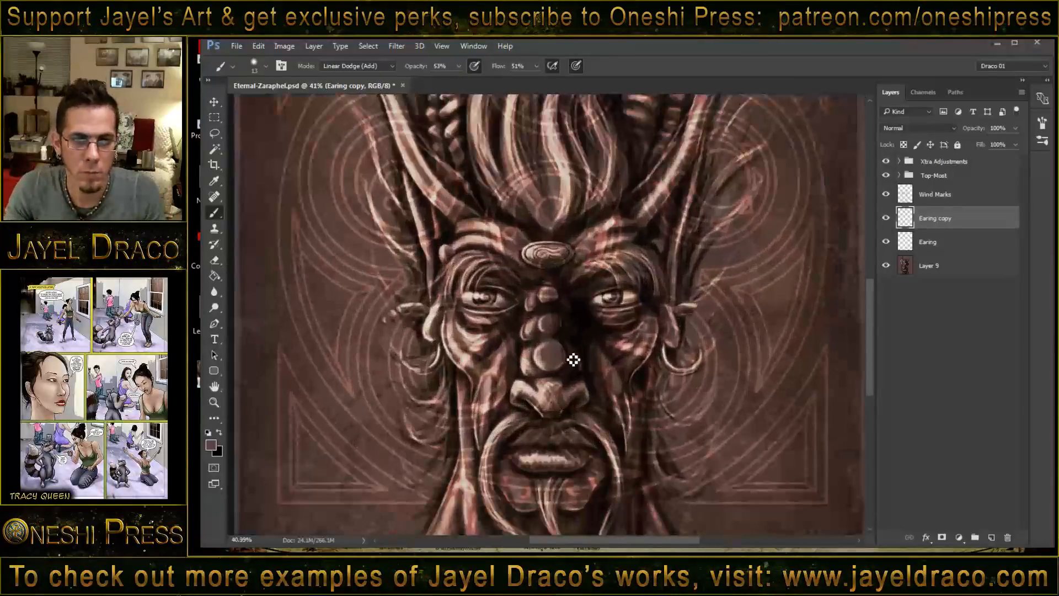
pyautogui.moveTo(886, 162); pyautogui.dragTo(886, 174)
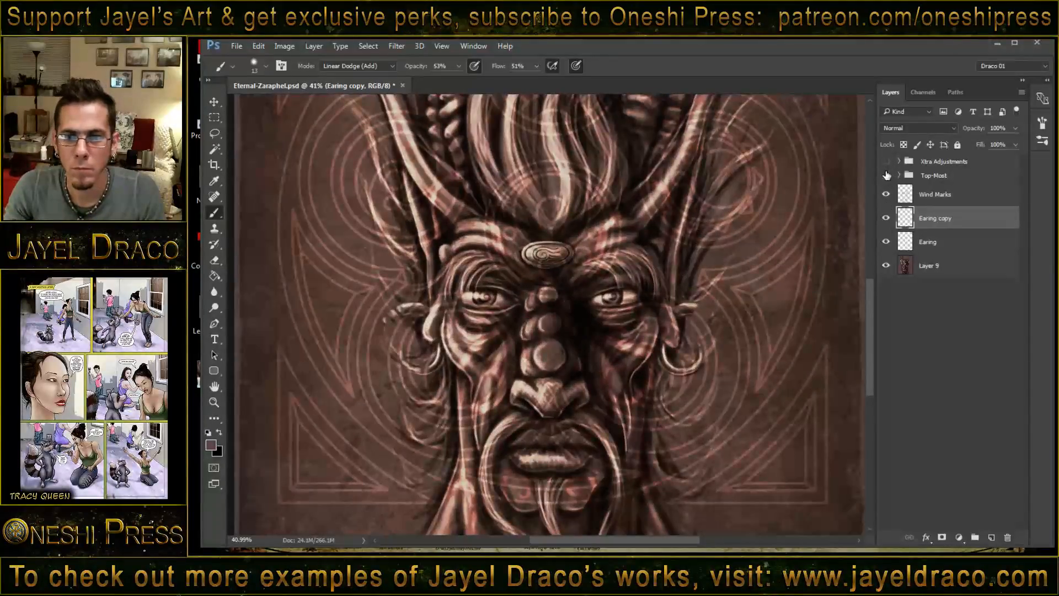
# - Select Layer 9 and choose the 14-pixel textured brush tip for painting
pyautogui.click(959, 271)
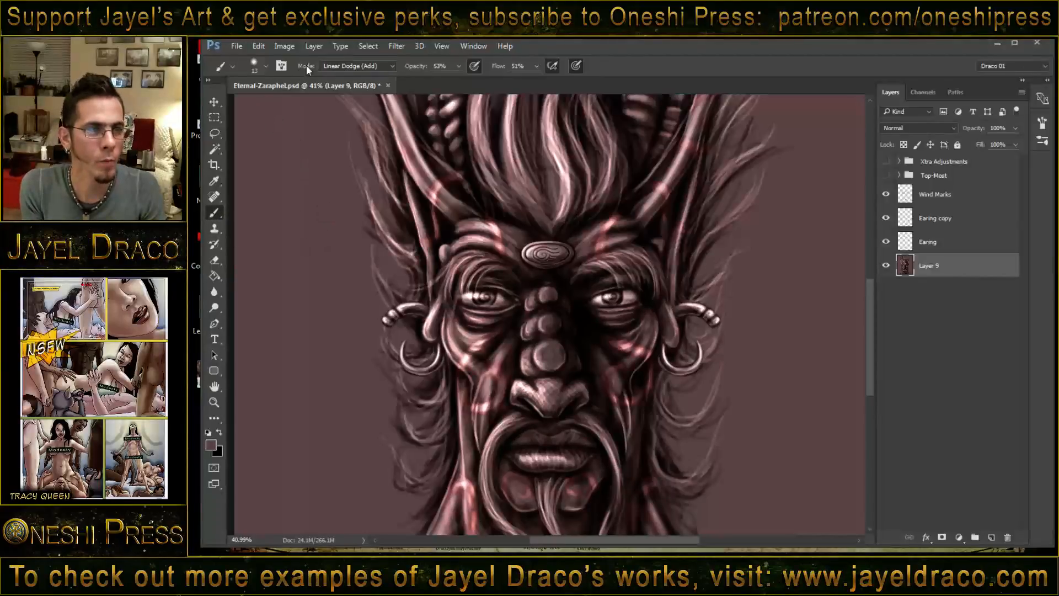
pyautogui.click(266, 66)
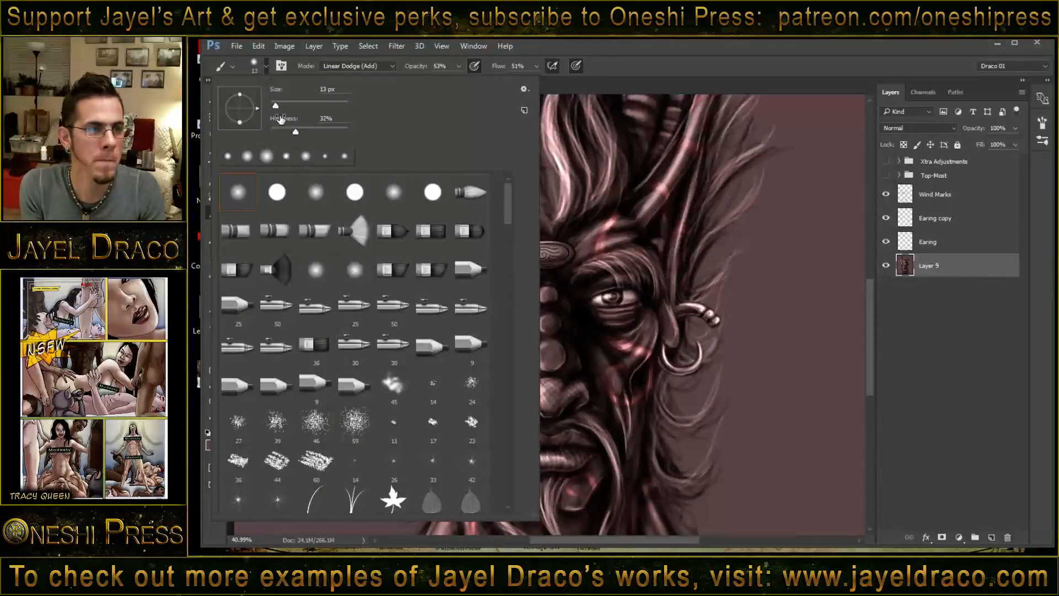
pyautogui.click(433, 386)
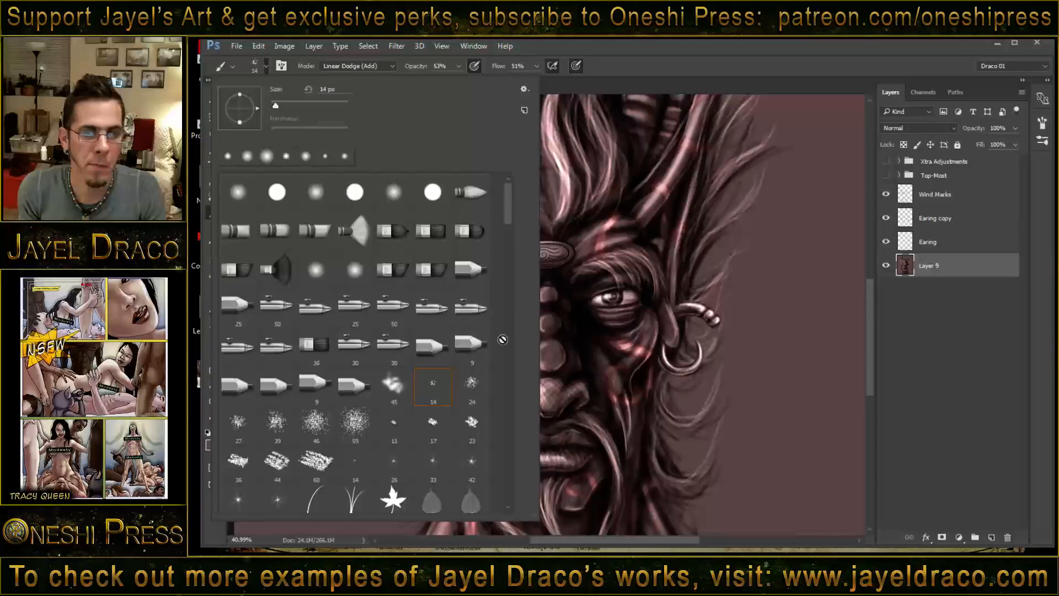
# - Add a layer above Layer 9, set its blend mode to Linear Dodge (Add) and name it Specularity
pyautogui.click(990, 535)
pyautogui.click(946, 129)
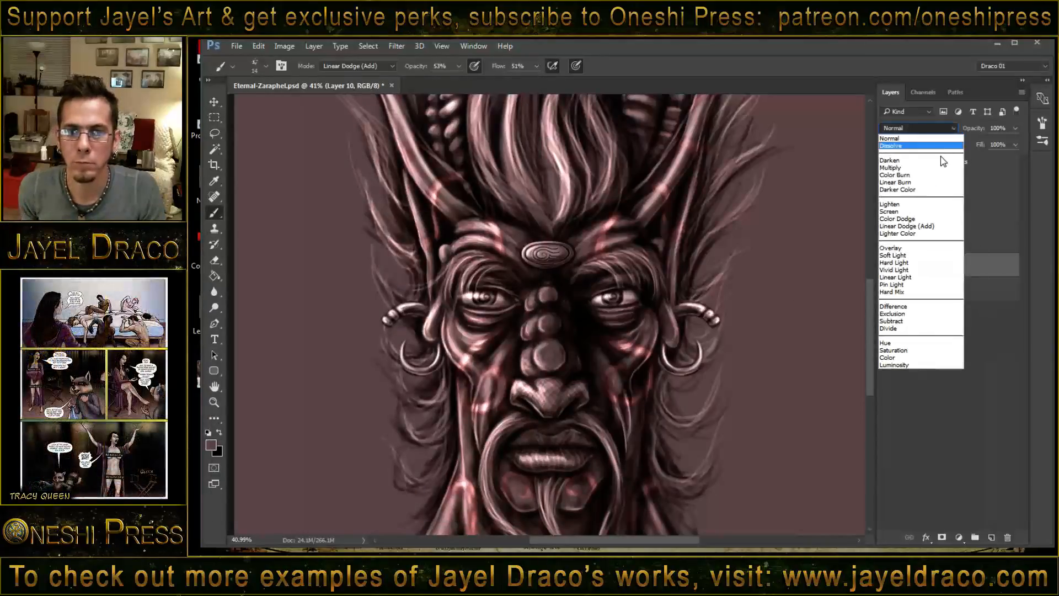
pyautogui.click(927, 226)
pyautogui.doubleClick(932, 265)
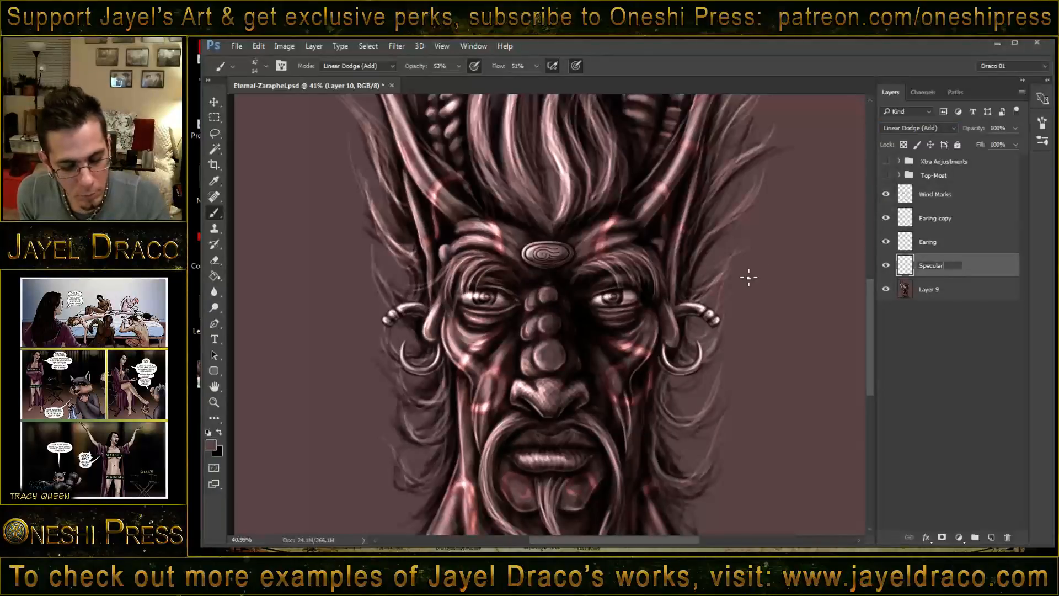
pyautogui.press('Return')
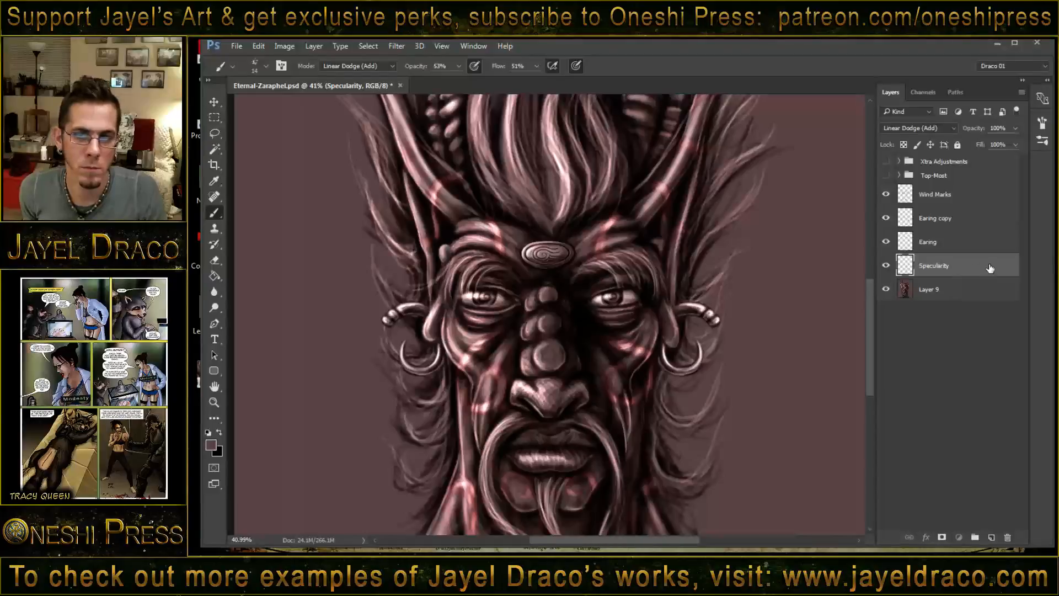
pyautogui.press('space')
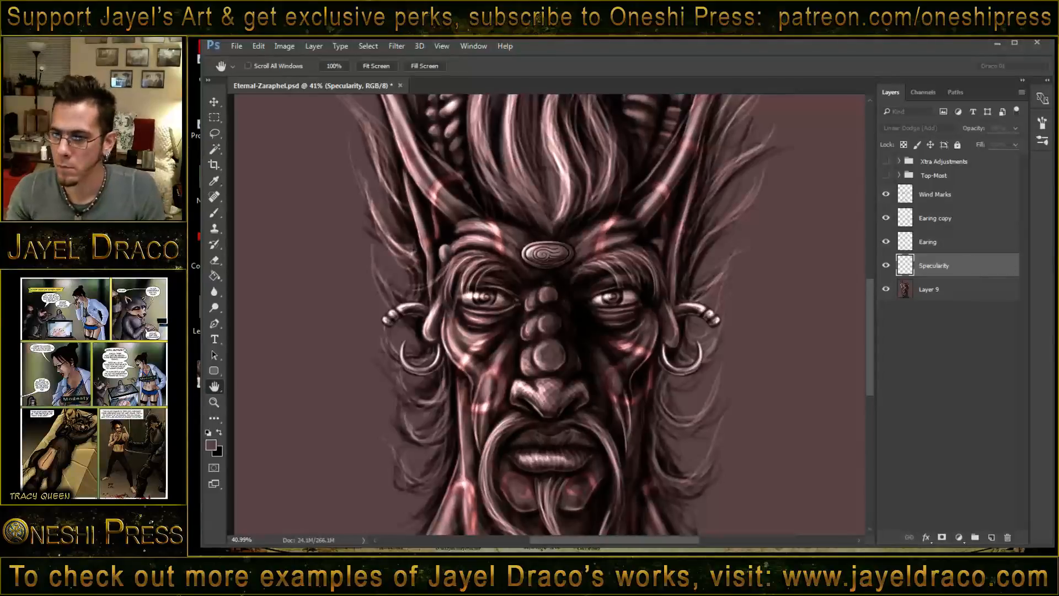
pyautogui.moveTo(206, 110); pyautogui.dragTo(555, 137)
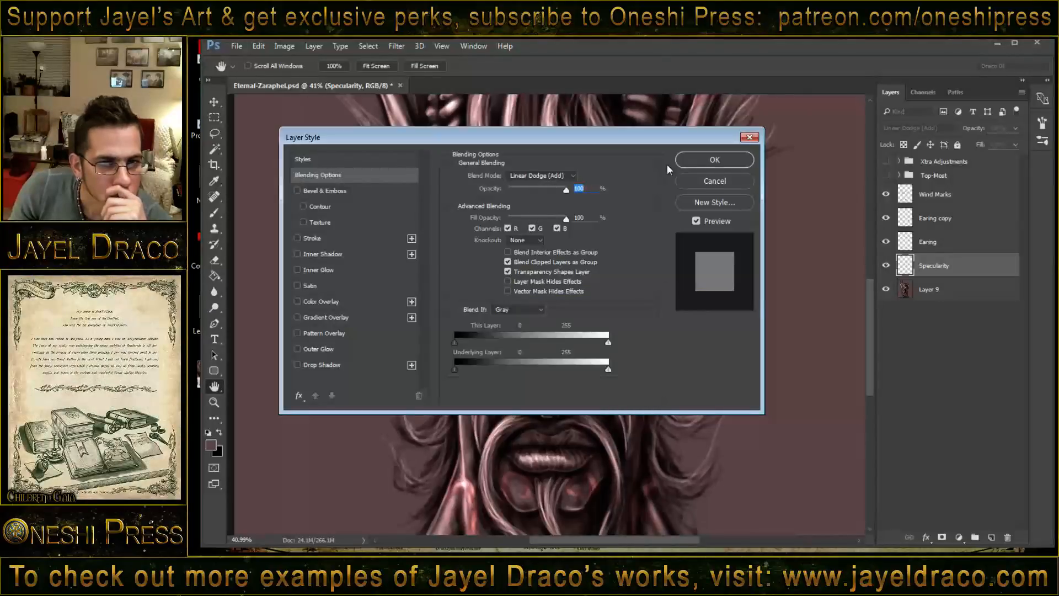
pyautogui.click(712, 159)
pyautogui.rightClick(1013, 281)
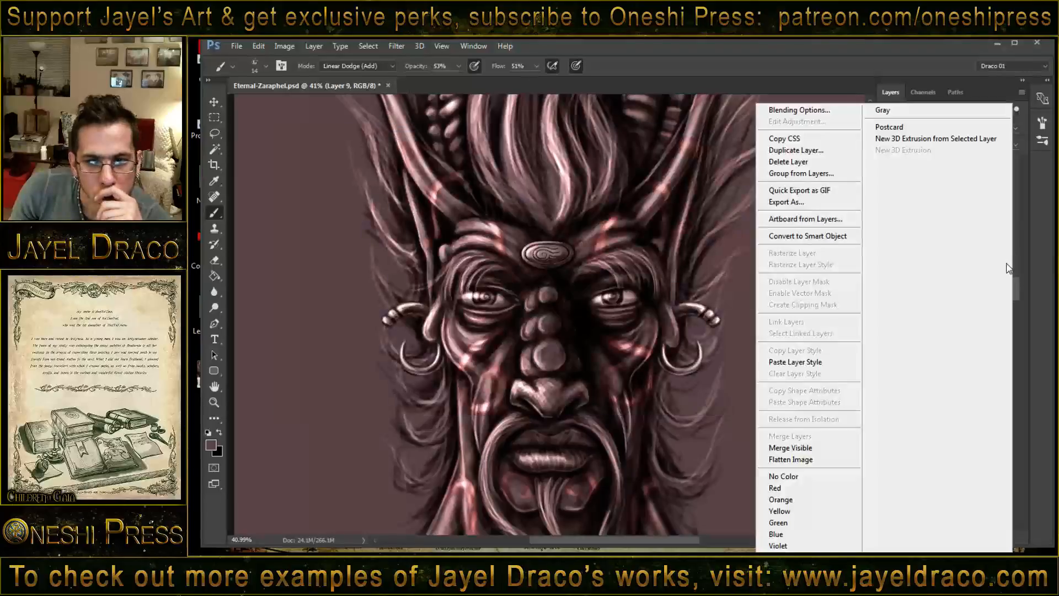
pyautogui.click(1019, 329)
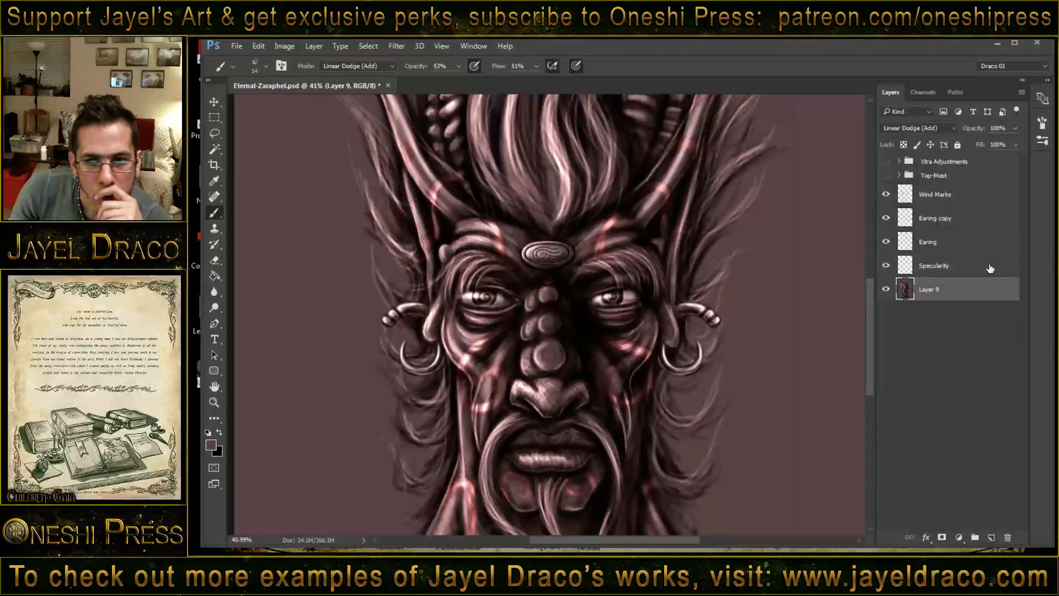
pyautogui.click(989, 266)
pyautogui.rightClick(989, 265)
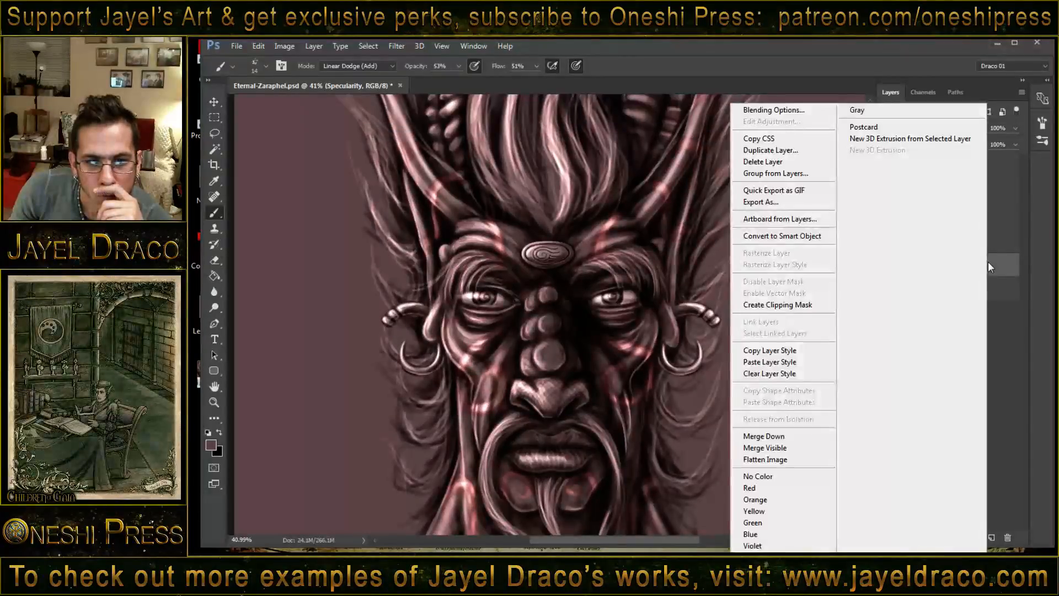
pyautogui.click(1001, 329)
# - Enable Scattering for the textured brush tip and set its scatter amount to 772%
pyautogui.click(1043, 142)
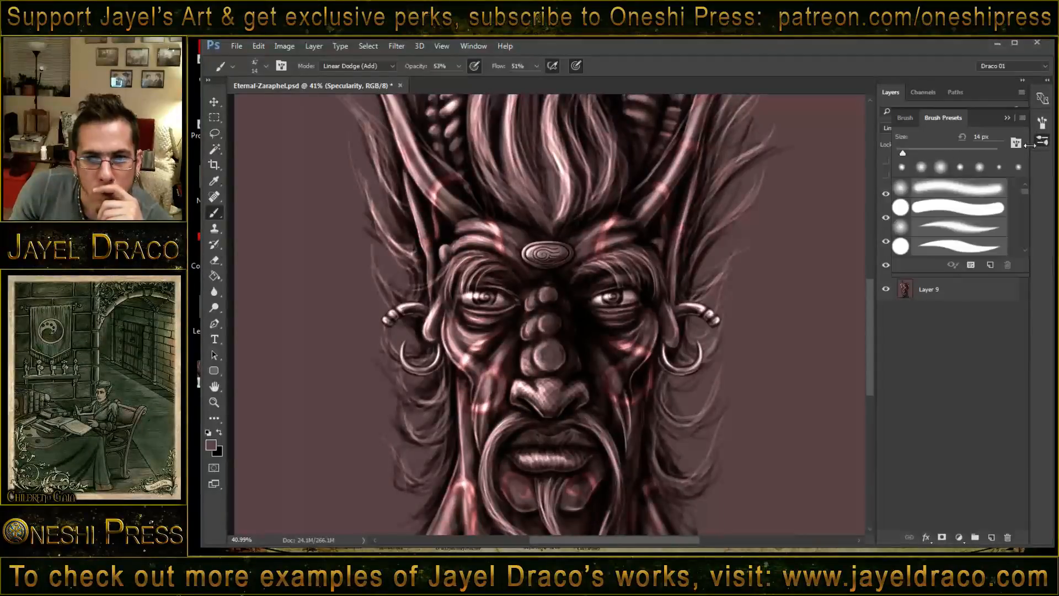
pyautogui.click(1043, 123)
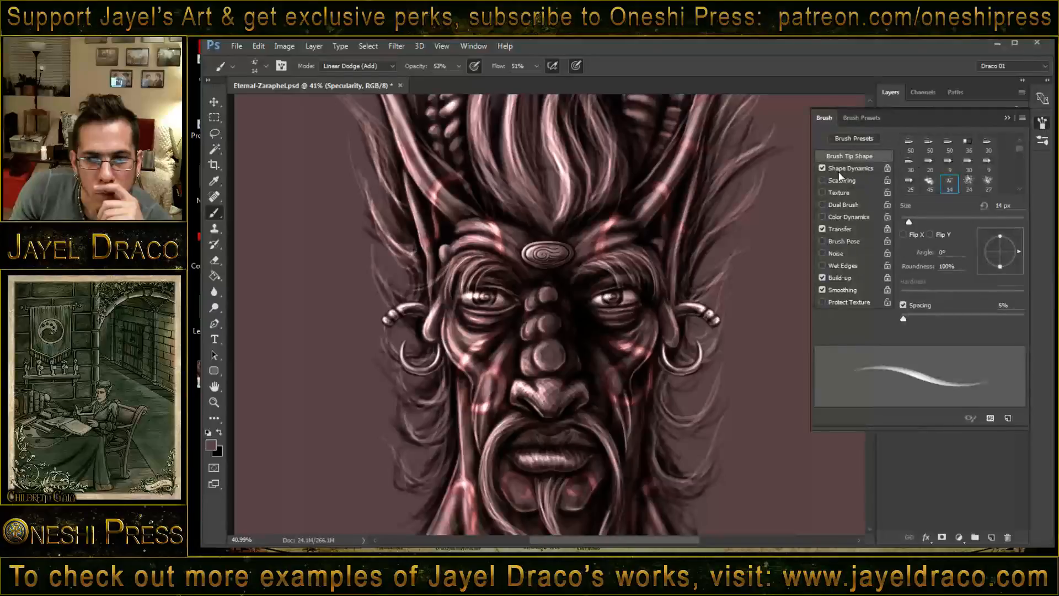
pyautogui.click(823, 181)
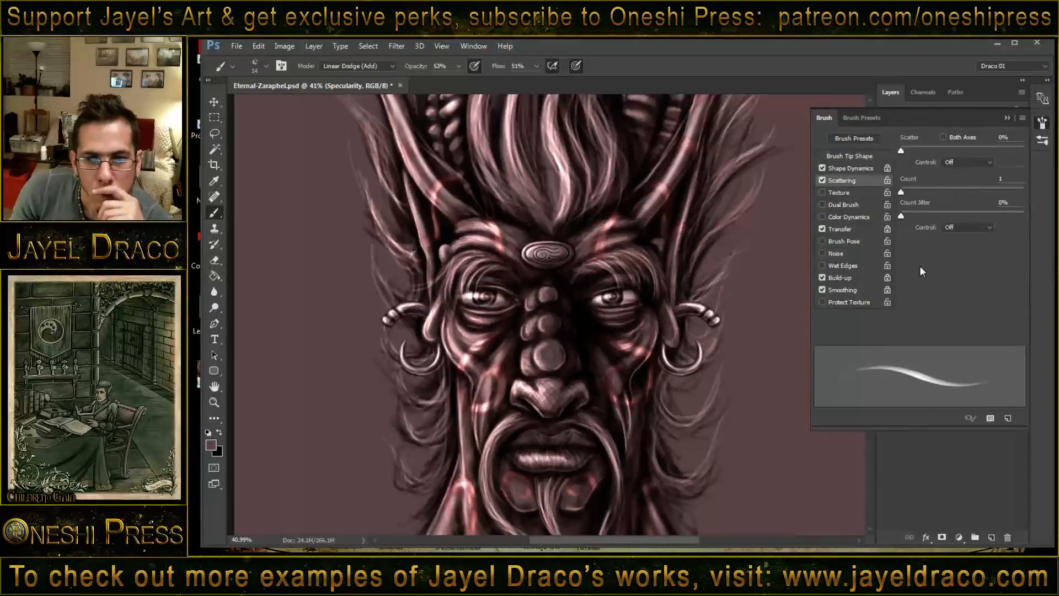
pyautogui.moveTo(921, 147); pyautogui.dragTo(995, 157)
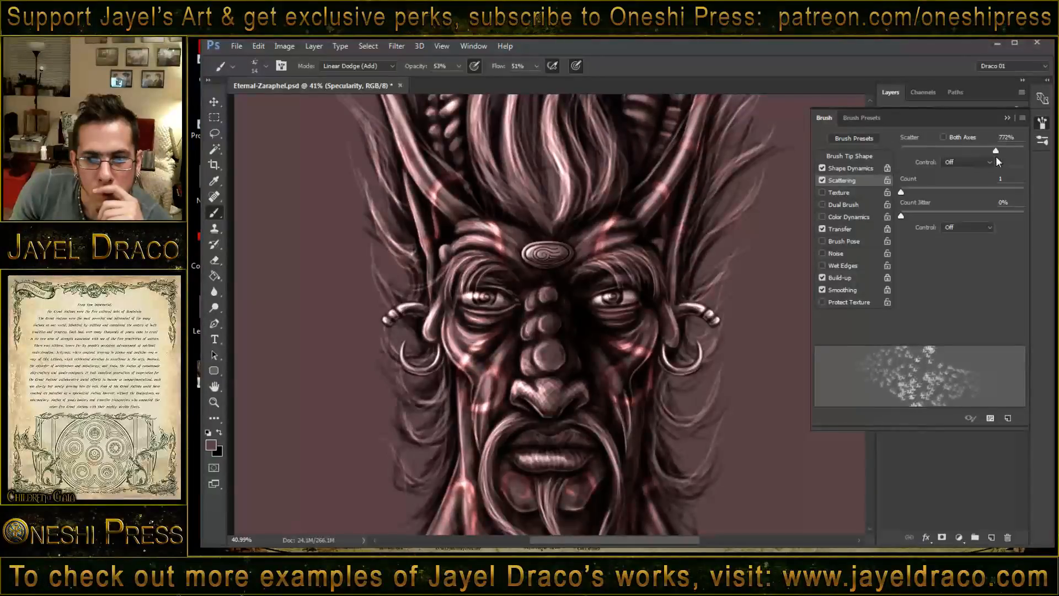
pyautogui.click(1008, 118)
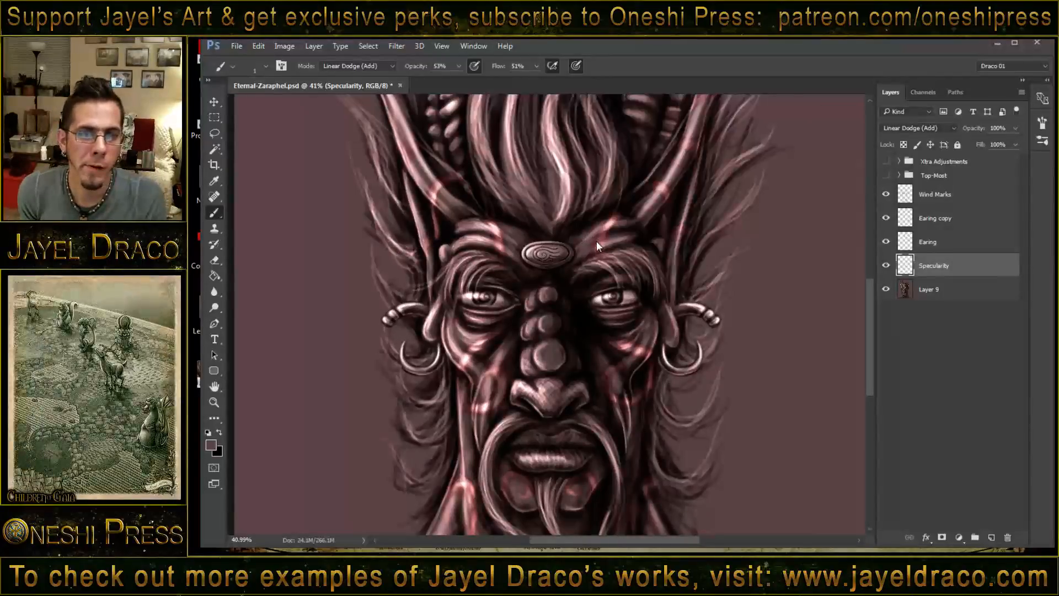
# - Raise the scattered brush's opacity to 77% for highlights near the forehead emblem
pyautogui.press(']')
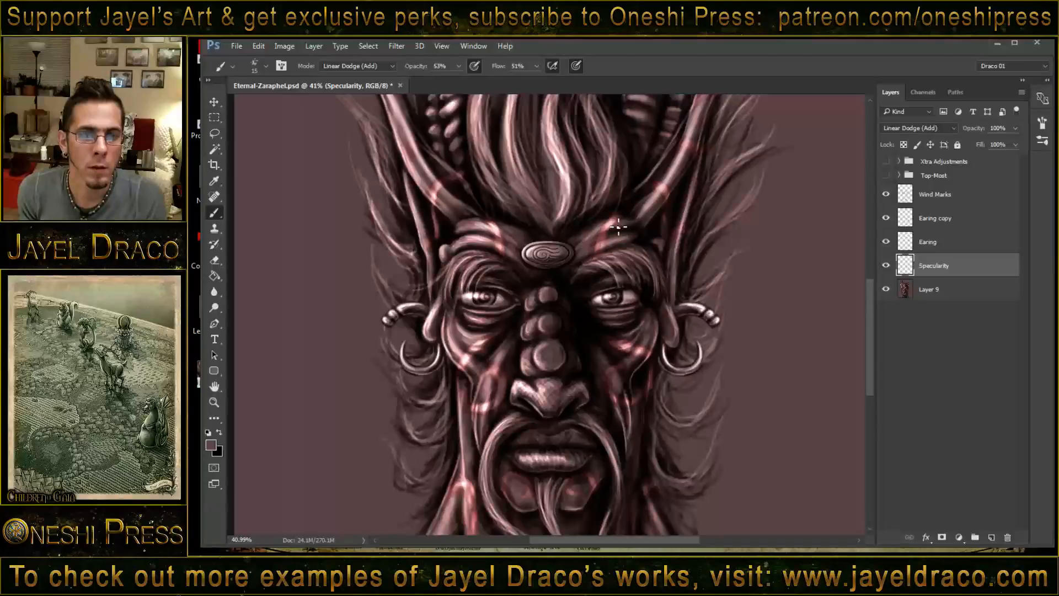
pyautogui.press('z')
pyautogui.moveTo(617, 240); pyautogui.dragTo(633, 224)
pyautogui.press('b')
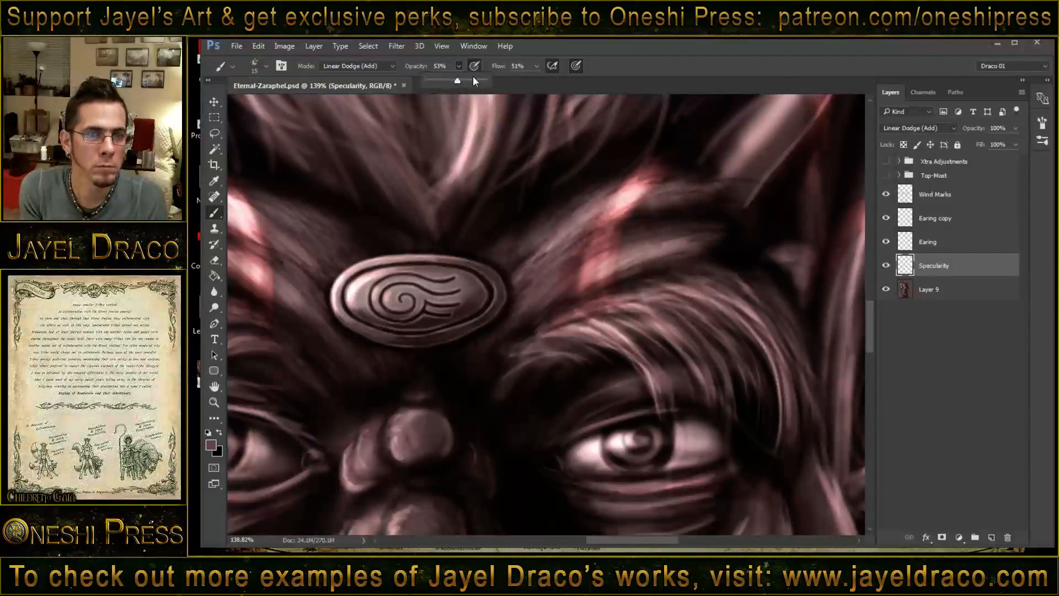
pyautogui.click(473, 82)
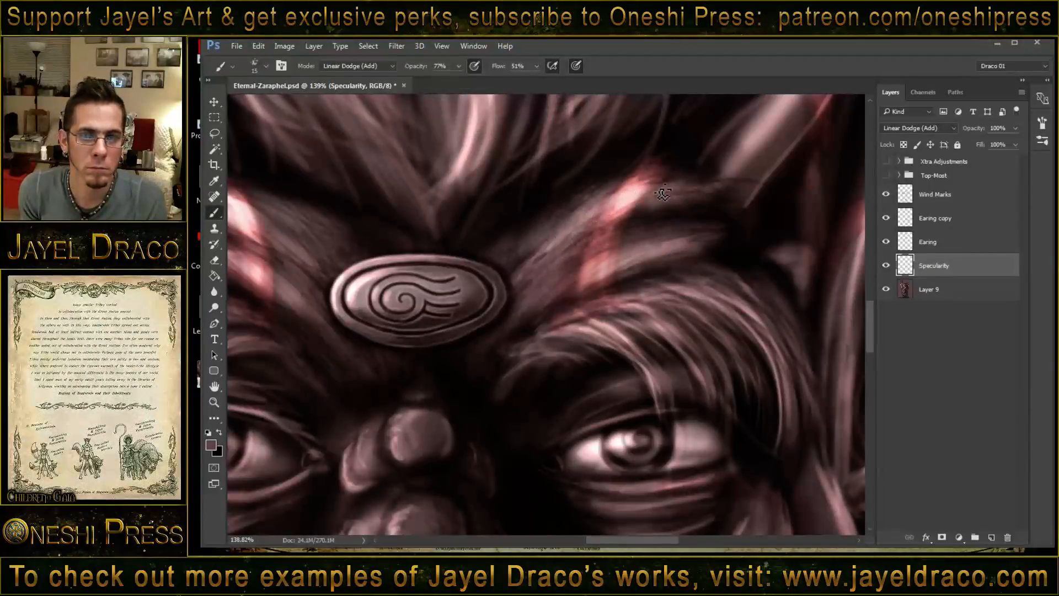
pyautogui.press('z')
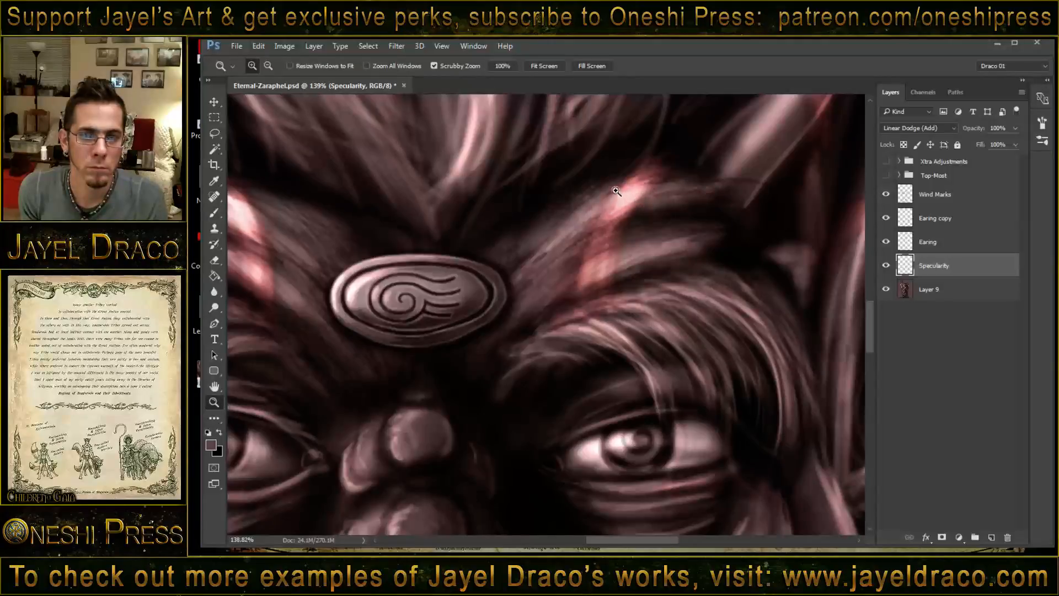
pyautogui.rightClick(662, 188)
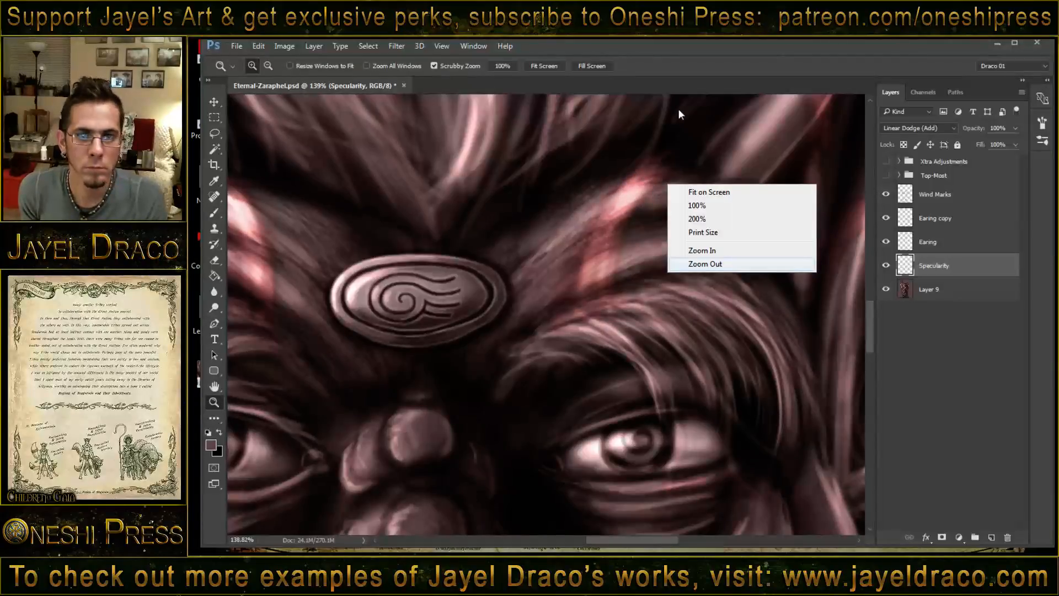
pyautogui.press('b')
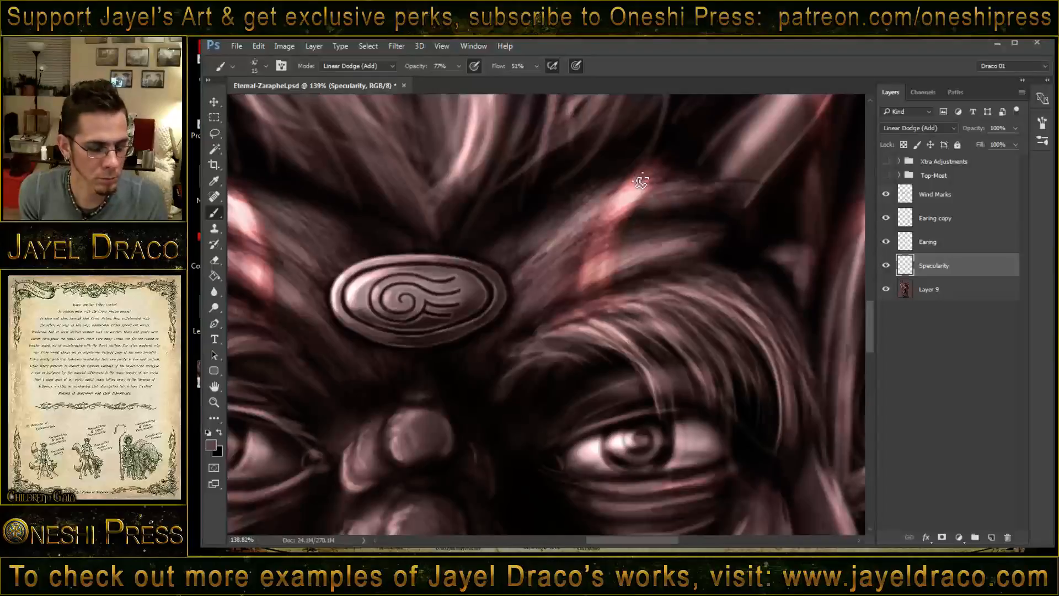
# - Set the brush size to 13 px and paint textured highlights on the right brow ridge on the Specularity layer
pyautogui.press('[')
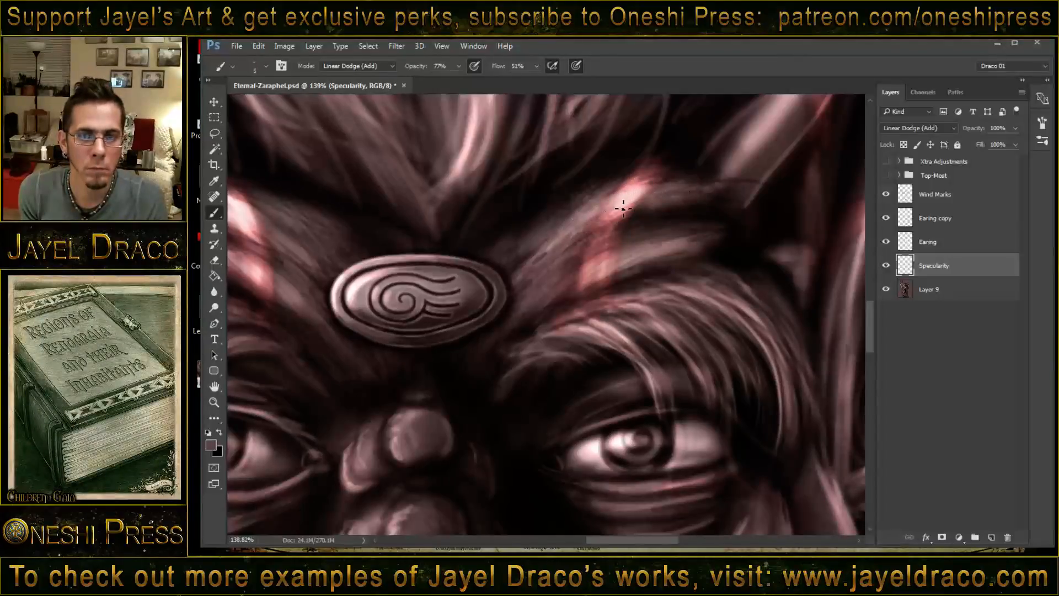
pyautogui.press(']')
pyautogui.press(']')
pyautogui.press(']')
pyautogui.press(']')
pyautogui.press(']')
pyautogui.press(']')
pyautogui.press(']')
pyautogui.press(']')
pyautogui.moveTo(643, 201)
pyautogui.mouseDown()
pyautogui.moveTo(653, 213)
pyautogui.moveTo(603, 271)
pyautogui.moveTo(584, 331)
pyautogui.mouseUp()
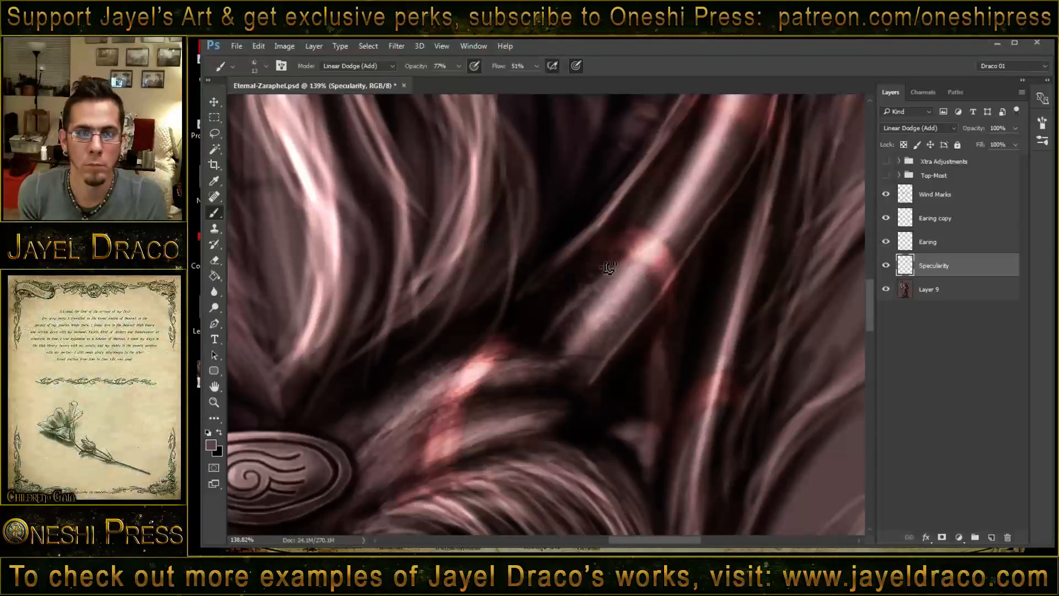
# - Paint scattered textured highlights along the right horn, from its base towards the tip
pyautogui.moveTo(710, 200); pyautogui.dragTo(650, 225)
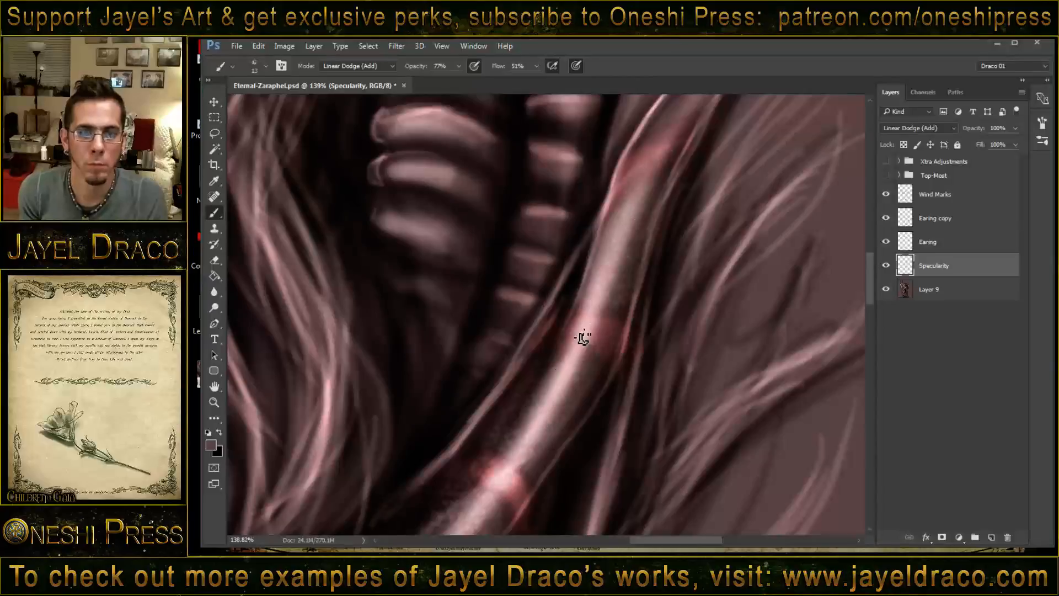
pyautogui.moveTo(583, 338); pyautogui.dragTo(688, 203)
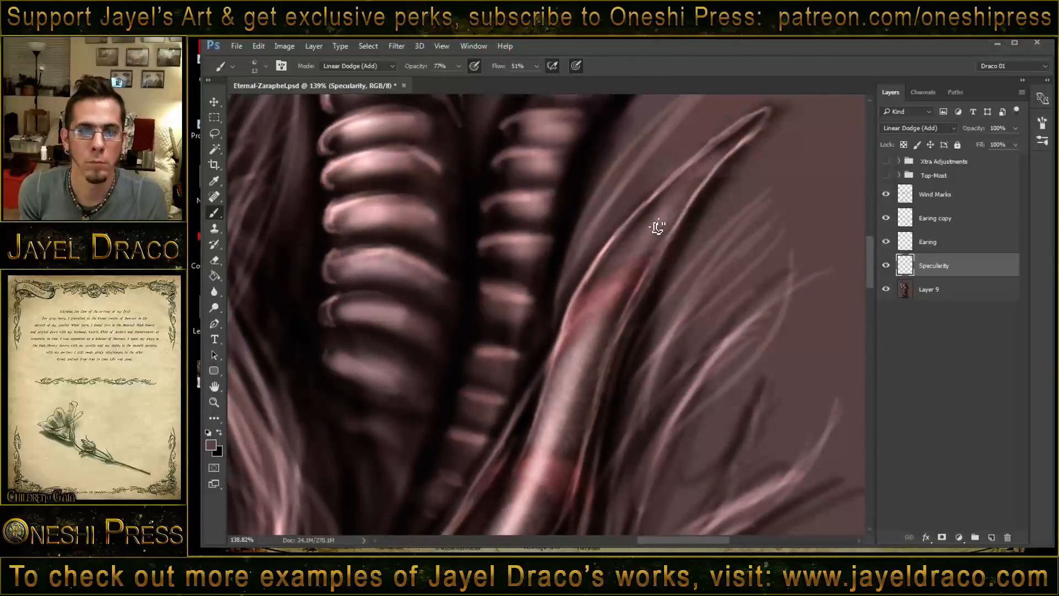
pyautogui.moveTo(584, 390); pyautogui.dragTo(650, 214)
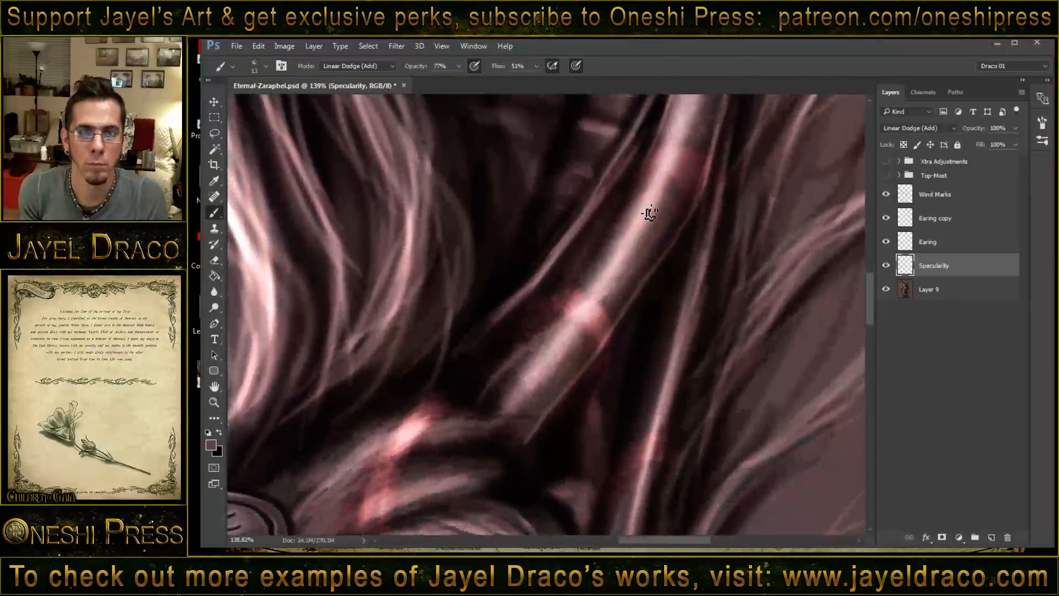
pyautogui.moveTo(560, 359); pyautogui.dragTo(674, 175)
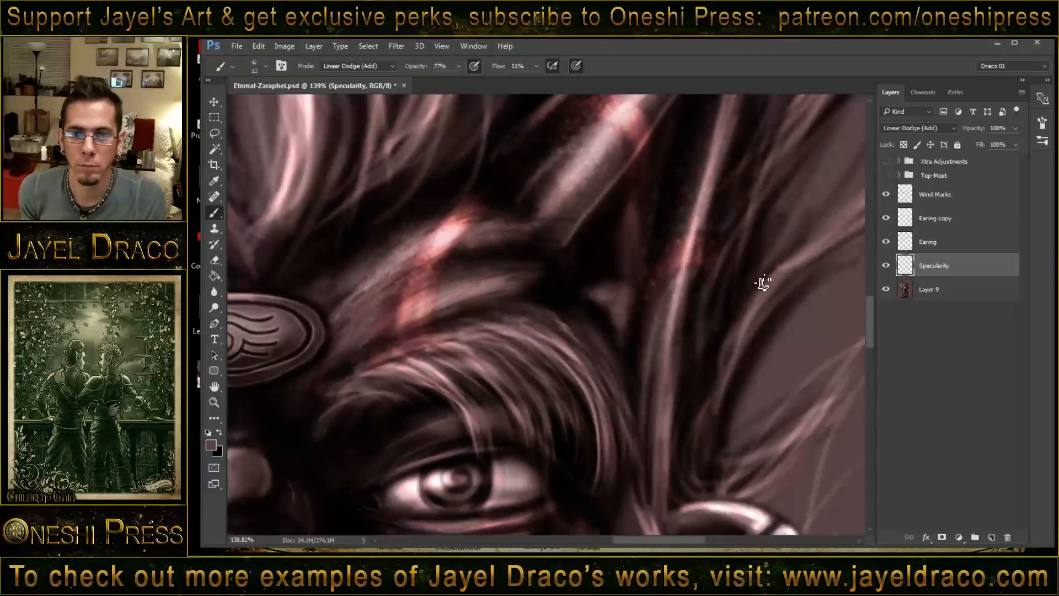
# - Add scattered highlights along the right pointed ear and down to the cheek beneath the right eye
pyautogui.moveTo(645, 301); pyautogui.dragTo(624, 299)
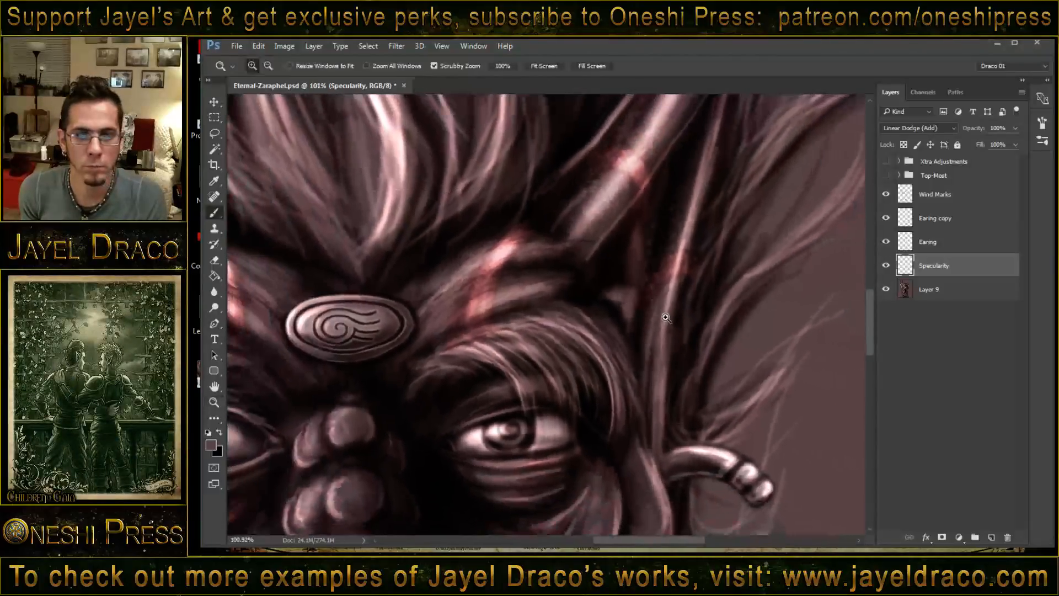
pyautogui.moveTo(653, 402)
pyautogui.mouseDown()
pyautogui.moveTo(648, 329)
pyautogui.moveTo(679, 315)
pyautogui.moveTo(686, 390)
pyautogui.mouseUp()
pyautogui.moveTo(682, 341); pyautogui.dragTo(687, 388)
pyautogui.moveTo(635, 327); pyautogui.dragTo(588, 458)
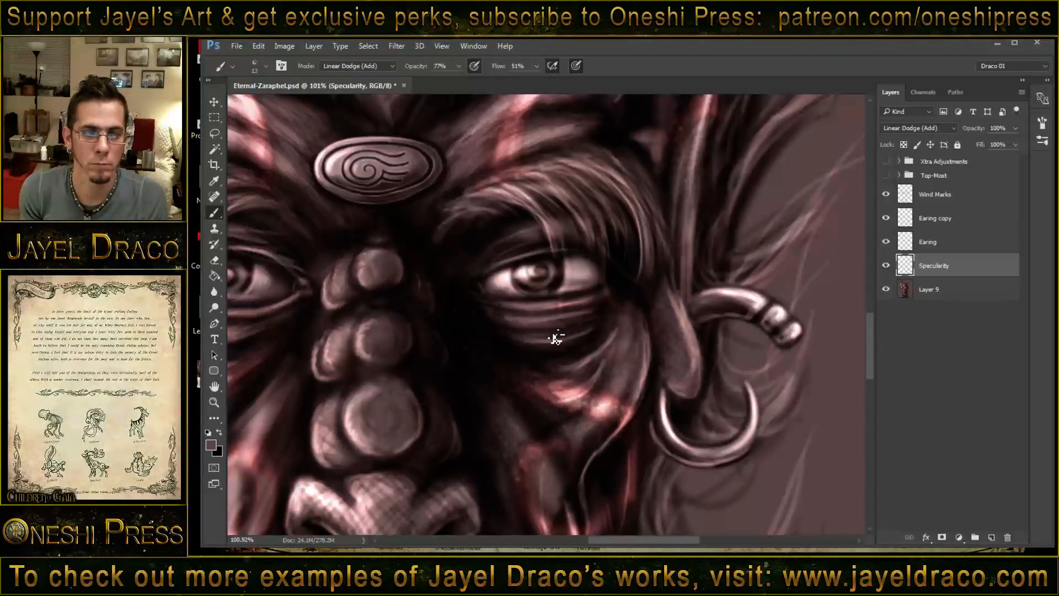
# - Paint scattered highlights over the glowing areas of both cheeks beside the nose
pyautogui.moveTo(513, 344); pyautogui.dragTo(547, 182)
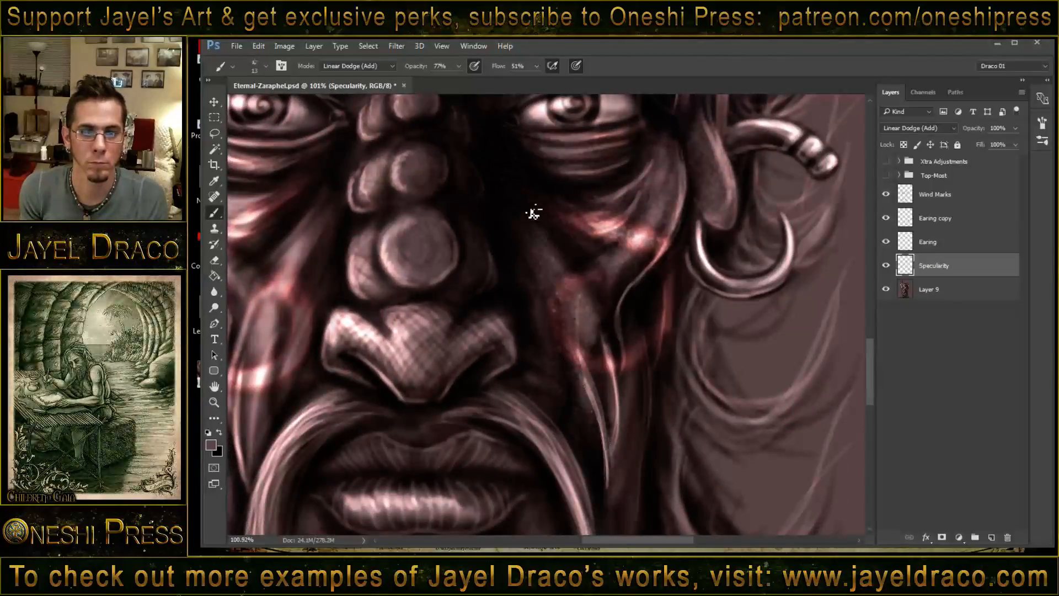
pyautogui.moveTo(466, 342); pyautogui.dragTo(638, 272)
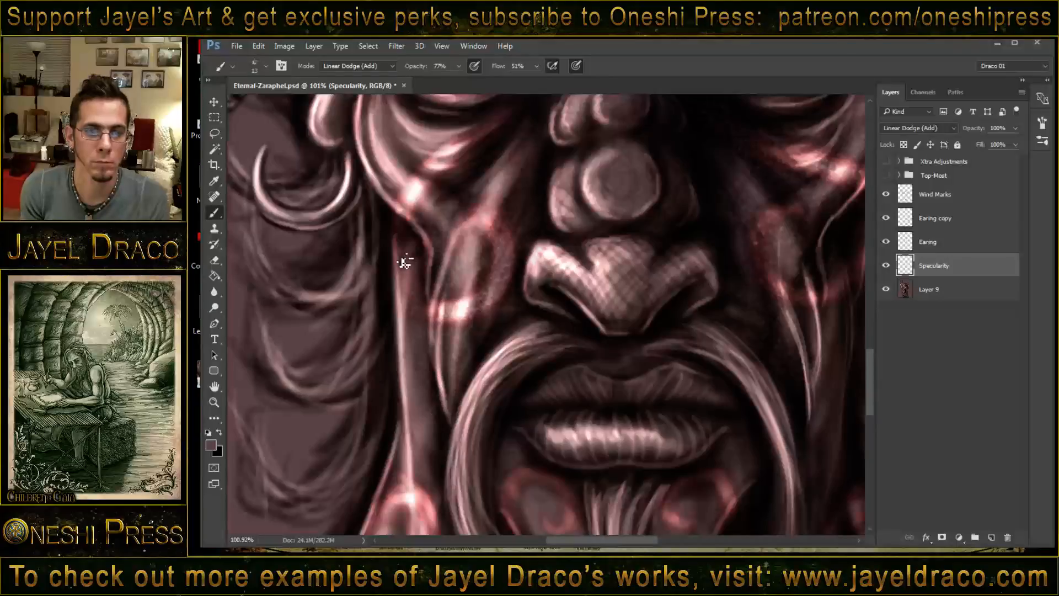
pyautogui.scroll(5, 472, 306)
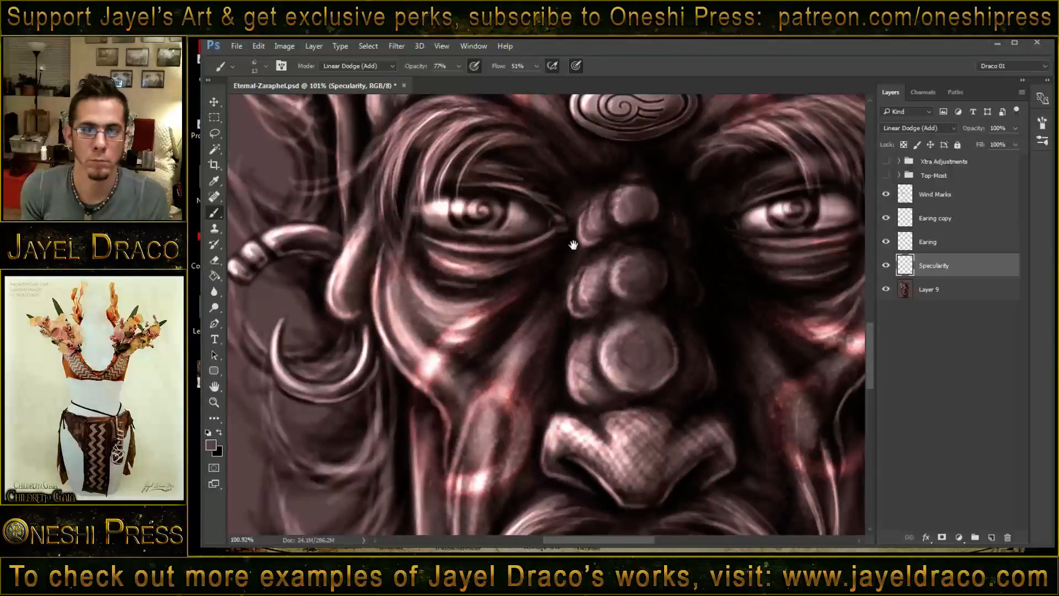
# - Add scattered highlights to the left brow ridge and the forehead around the oval emblem
pyautogui.moveTo(574, 238); pyautogui.dragTo(581, 403)
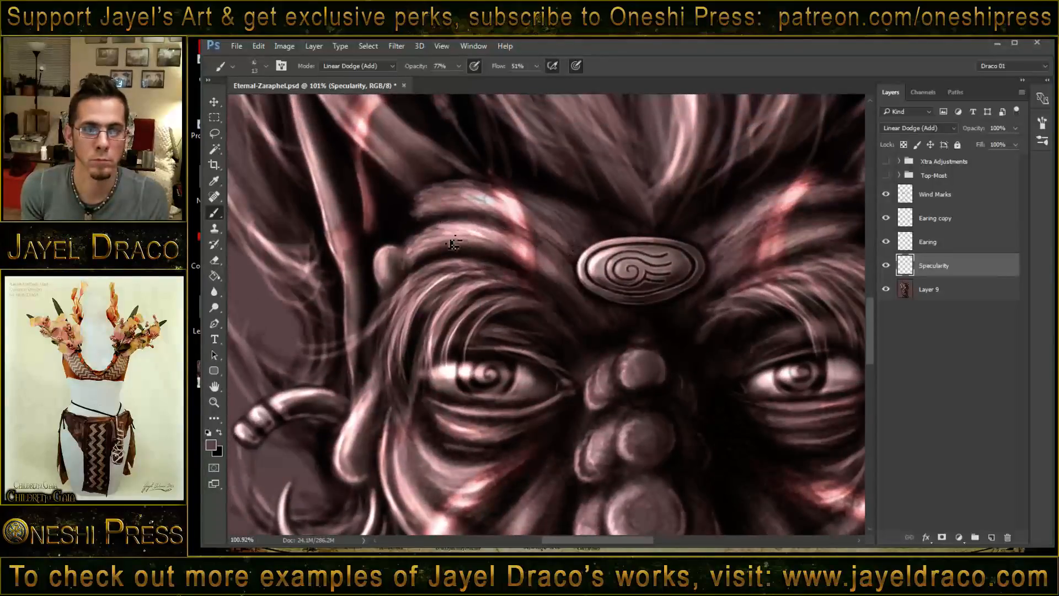
pyautogui.moveTo(400, 228); pyautogui.dragTo(483, 298)
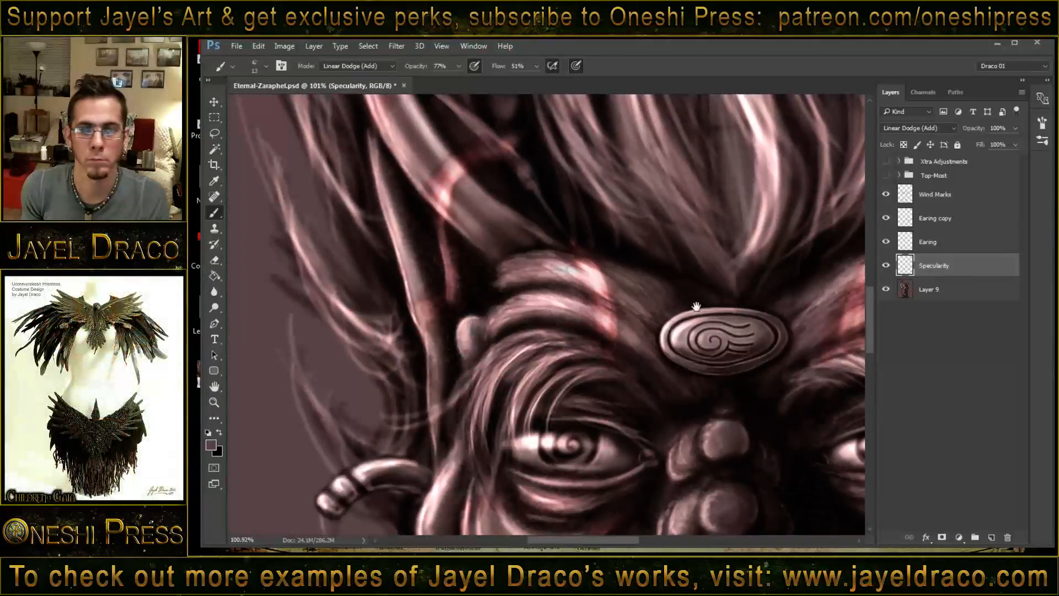
pyautogui.moveTo(697, 301); pyautogui.dragTo(414, 356)
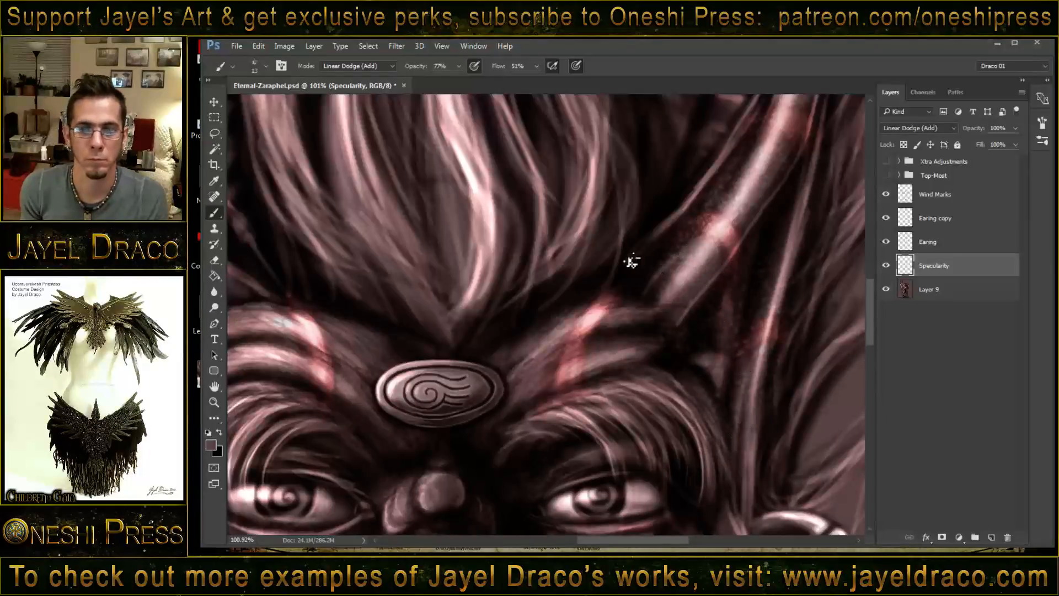
# - Paint scattered textured highlights along the left horn, from the brow up to its tip
pyautogui.moveTo(498, 293); pyautogui.dragTo(776, 265)
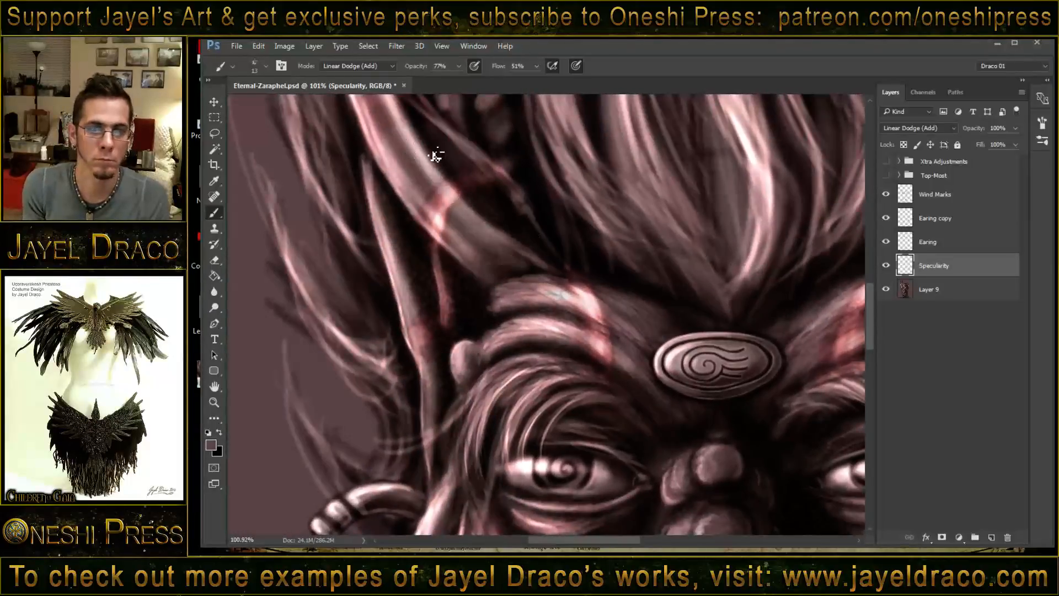
pyautogui.moveTo(425, 173); pyautogui.dragTo(547, 330)
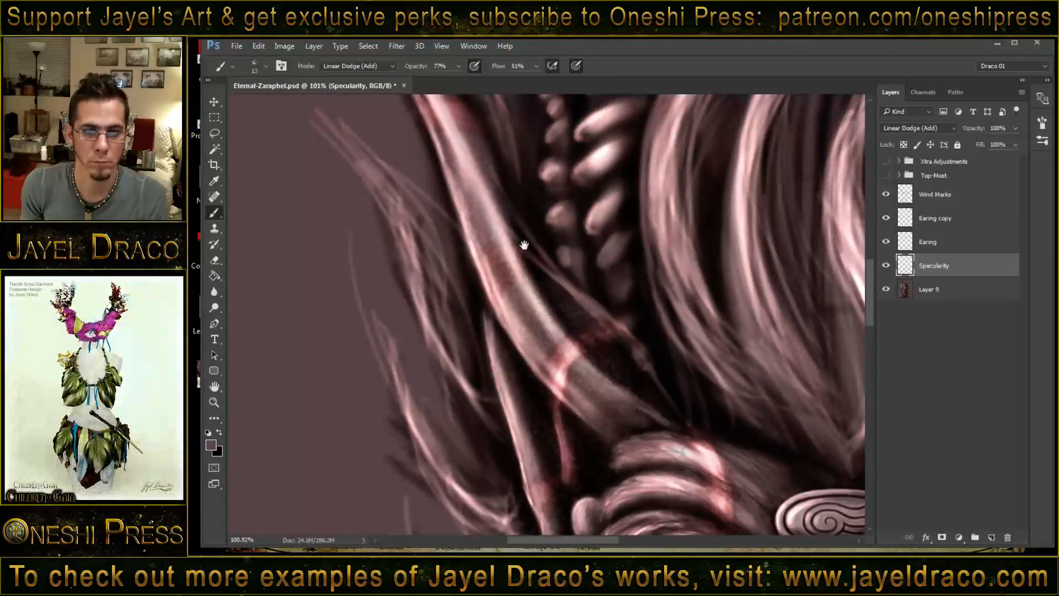
pyautogui.moveTo(524, 239); pyautogui.dragTo(546, 346)
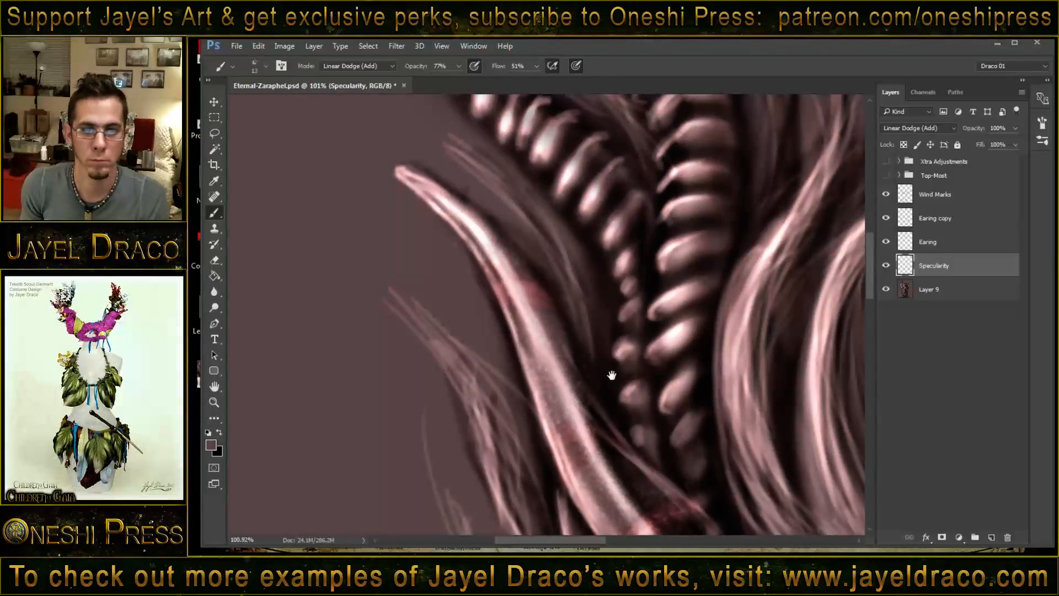
# - Inspect the scattered highlights from the left horn down to the nose, mouth and chin, and across the whole face
pyautogui.moveTo(622, 322); pyautogui.dragTo(530, 157)
pyautogui.moveTo(596, 399); pyautogui.dragTo(542, 138)
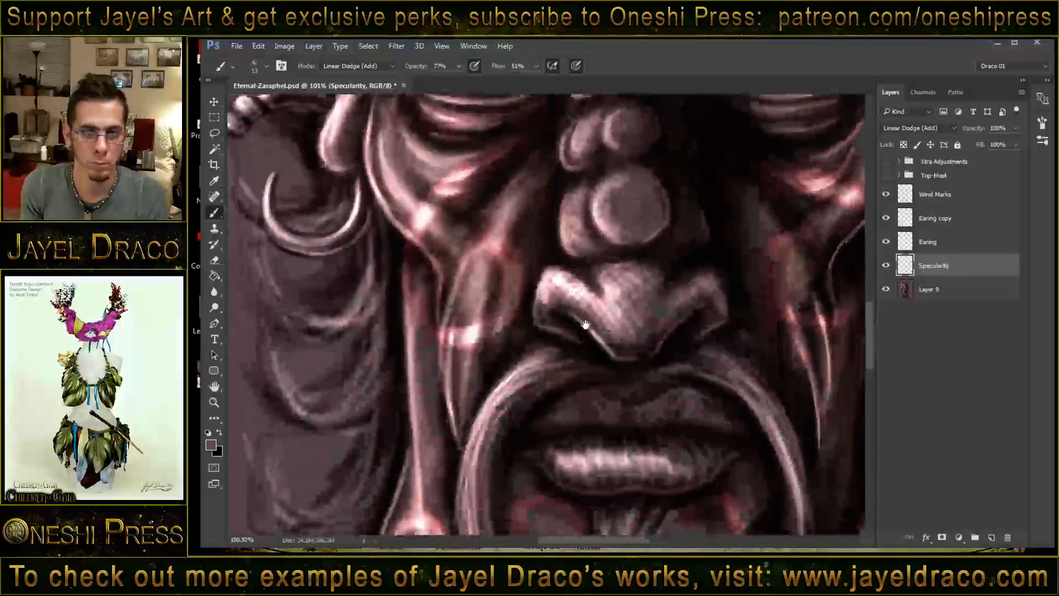
pyautogui.moveTo(587, 323); pyautogui.dragTo(584, 176)
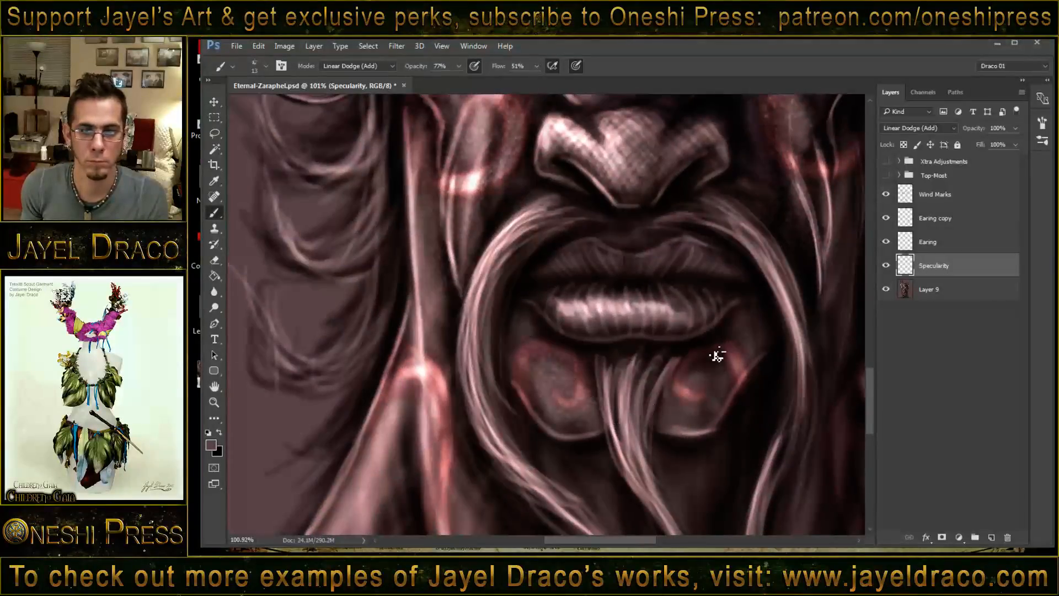
pyautogui.press('z')
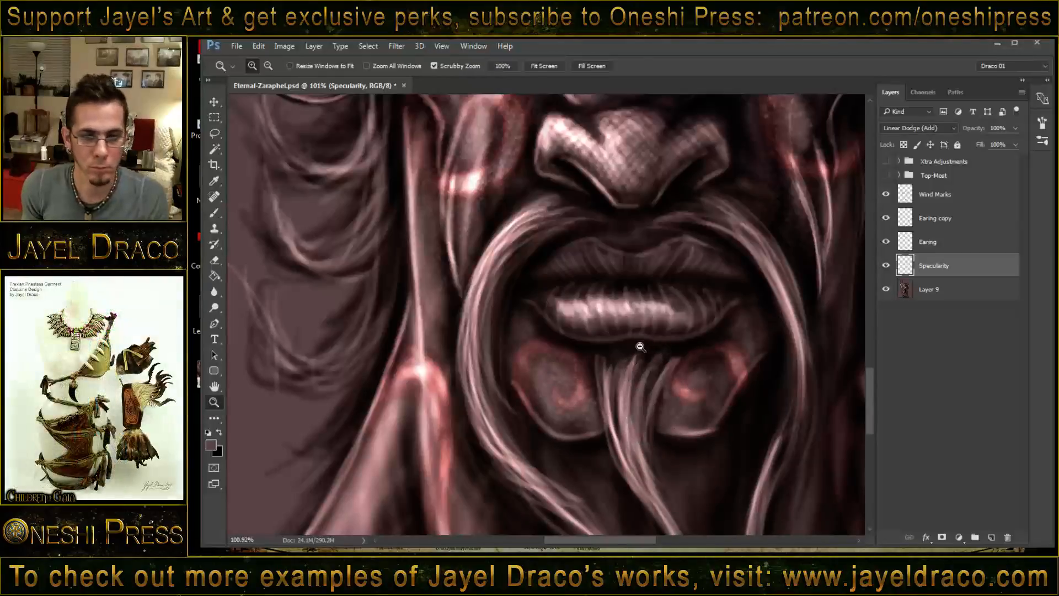
pyautogui.moveTo(634, 349); pyautogui.dragTo(598, 338)
pyautogui.press('b')
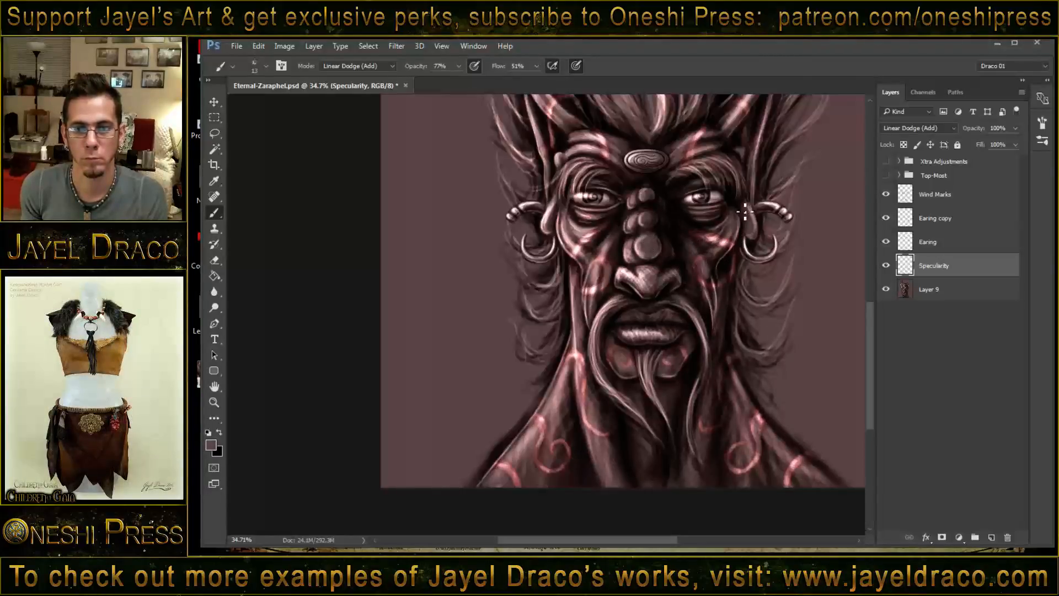
# - Set the brush's blending mode to Multiply and paint scattered dark texture over the nose on Layer 9
pyautogui.hotkey('ctrl', 'space')
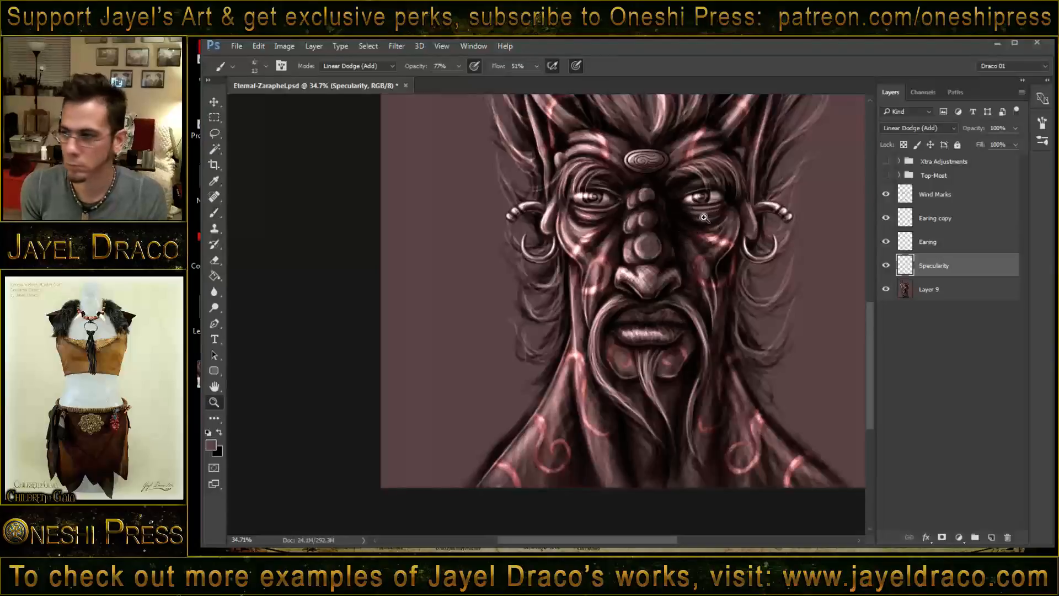
pyautogui.moveTo(688, 213); pyautogui.dragTo(732, 217)
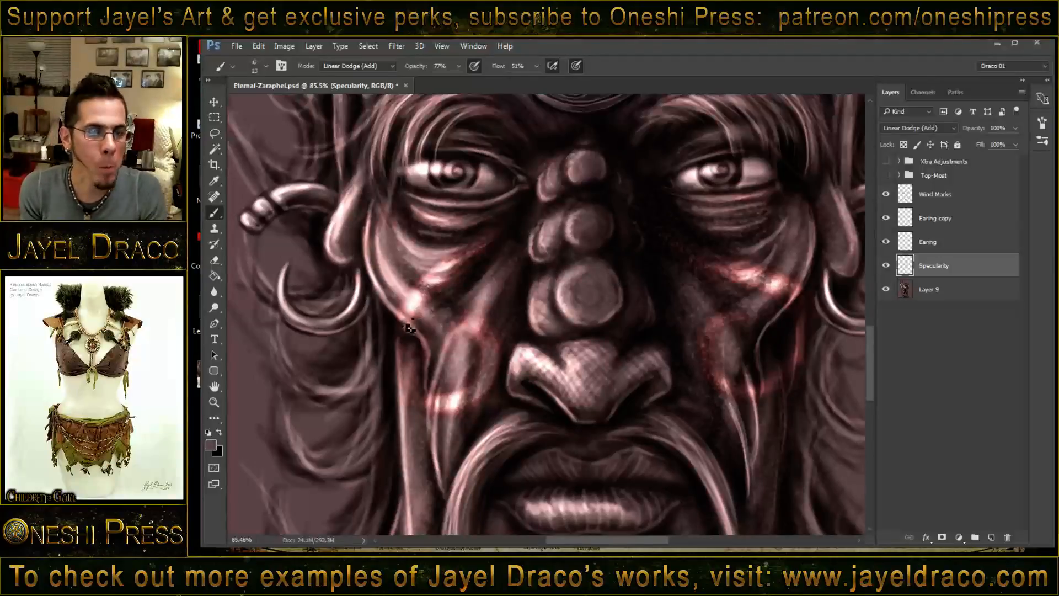
pyautogui.keyDown('shift'); pyautogui.rightClick(460, 285); pyautogui.keyUp('shift')
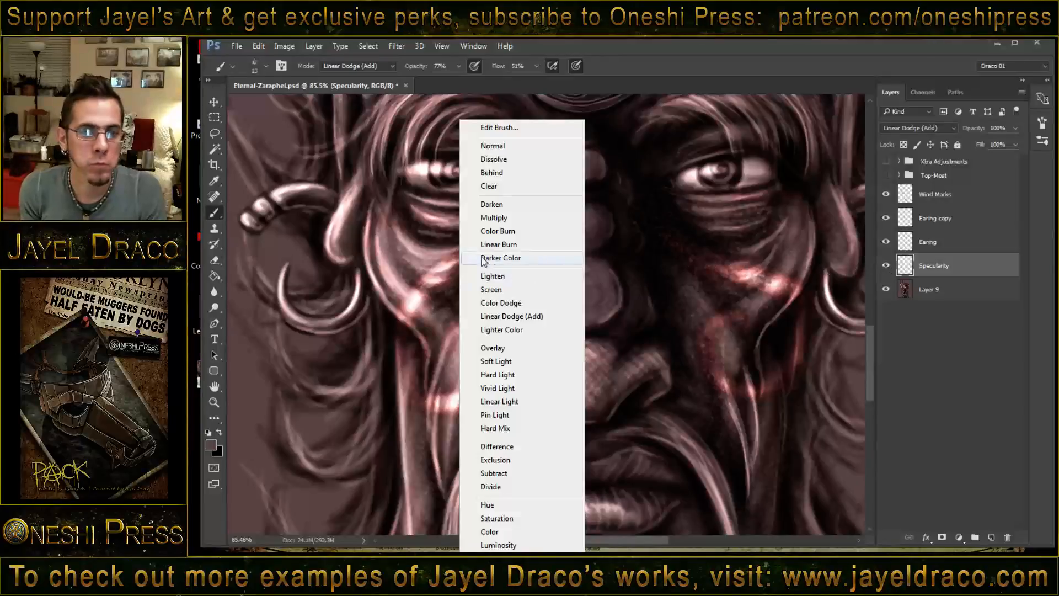
pyautogui.click(491, 217)
pyautogui.click(938, 291)
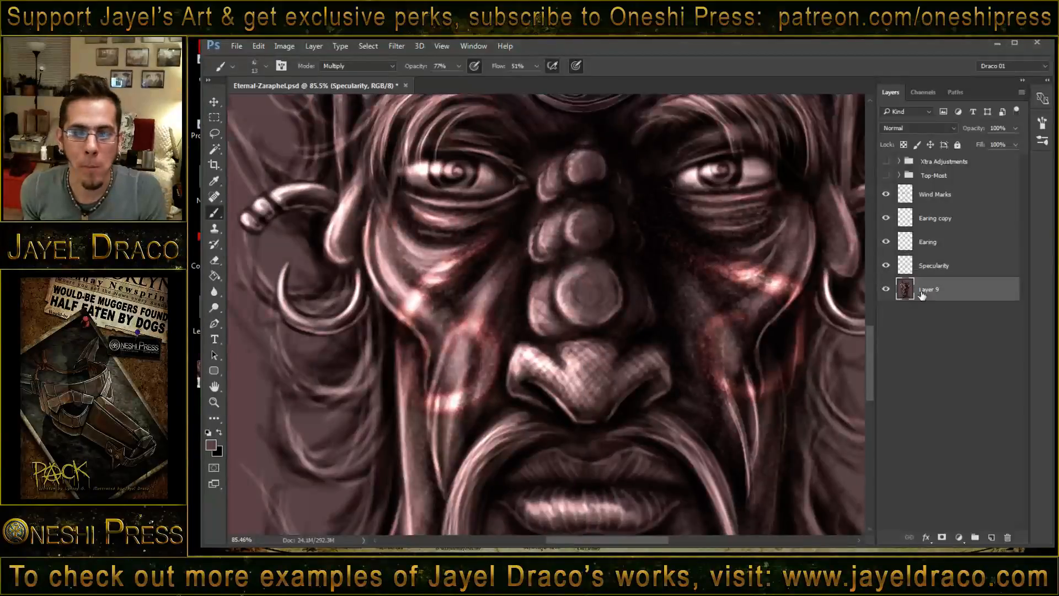
pyautogui.moveTo(540, 369)
pyautogui.mouseDown()
pyautogui.moveTo(588, 414)
pyautogui.moveTo(541, 369)
pyautogui.moveTo(601, 400)
pyautogui.mouseUp()
pyautogui.moveTo(606, 364); pyautogui.dragTo(586, 363)
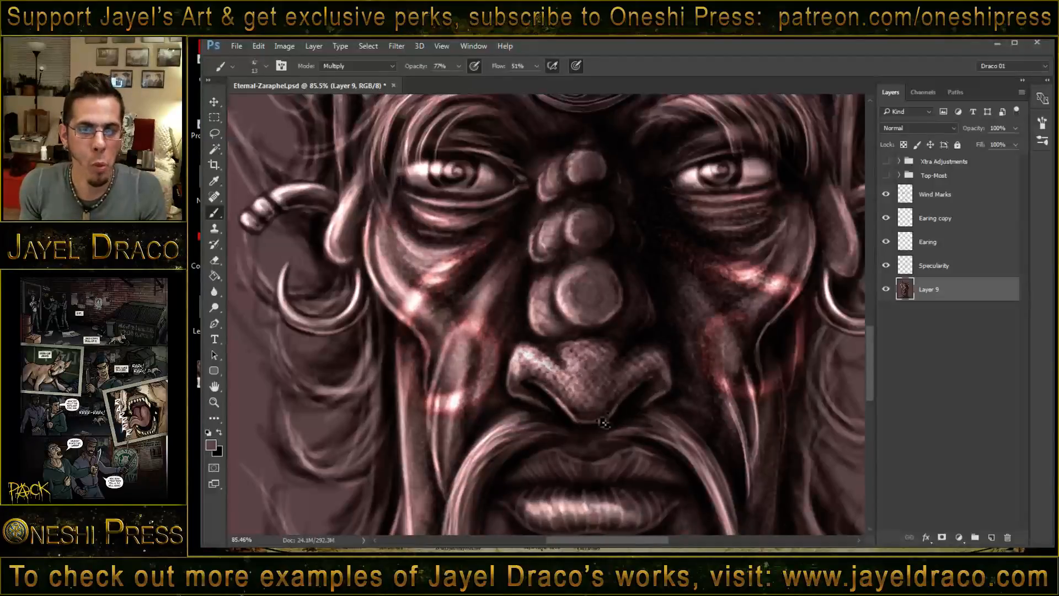
# - Make the Top-Most and Xtra Adjustments layer groups visible over the portrait
pyautogui.scroll(-5, 574, 442)
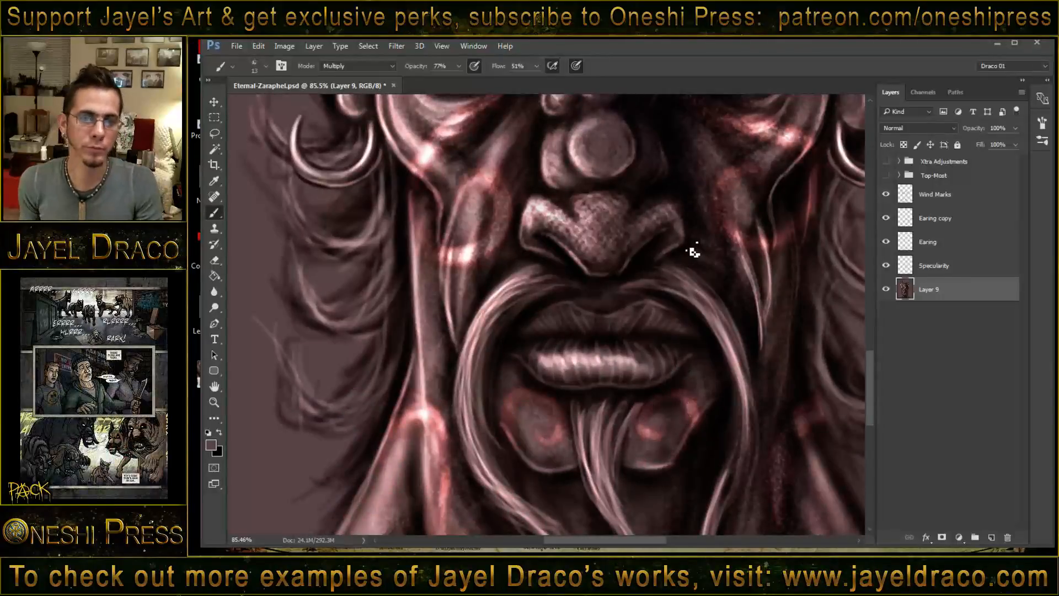
pyautogui.hotkey('ctrl', 'space')
pyautogui.moveTo(669, 242)
pyautogui.mouseDown()
pyautogui.moveTo(619, 240)
pyautogui.moveTo(578, 335)
pyautogui.mouseUp()
pyautogui.press('space')
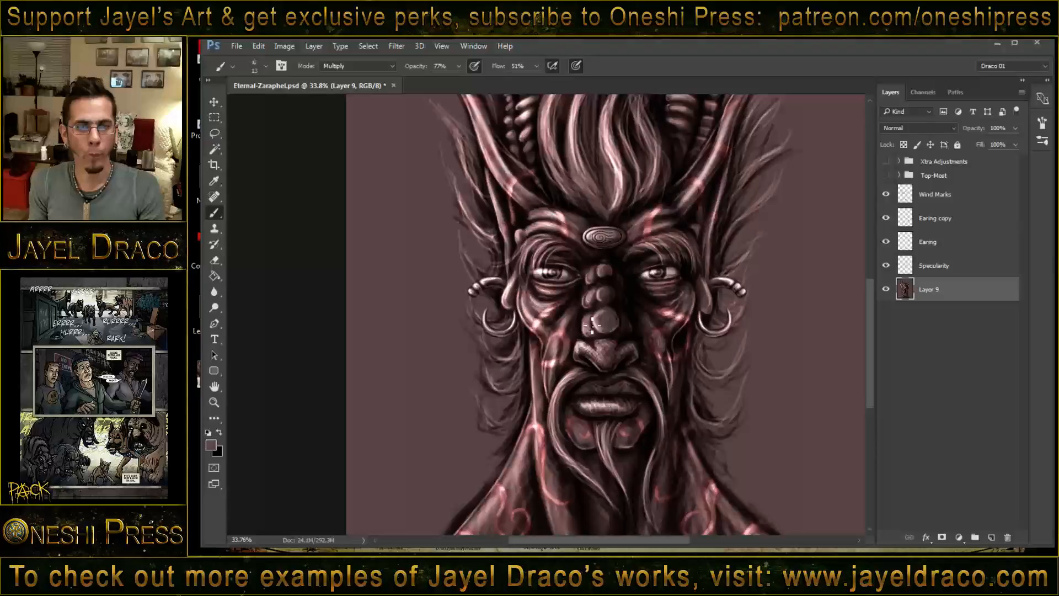
pyautogui.click(886, 175)
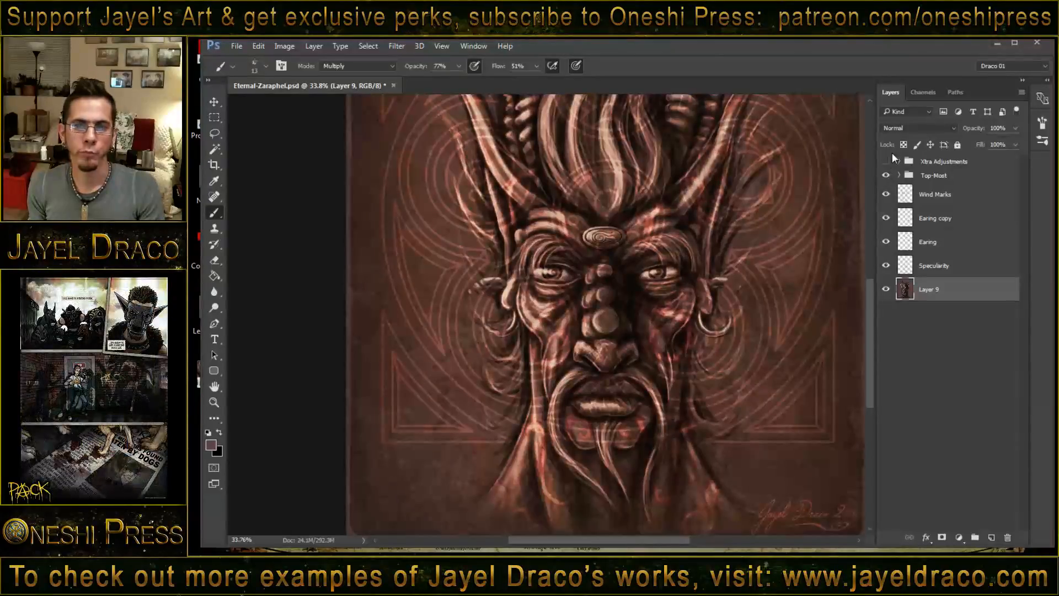
pyautogui.click(886, 161)
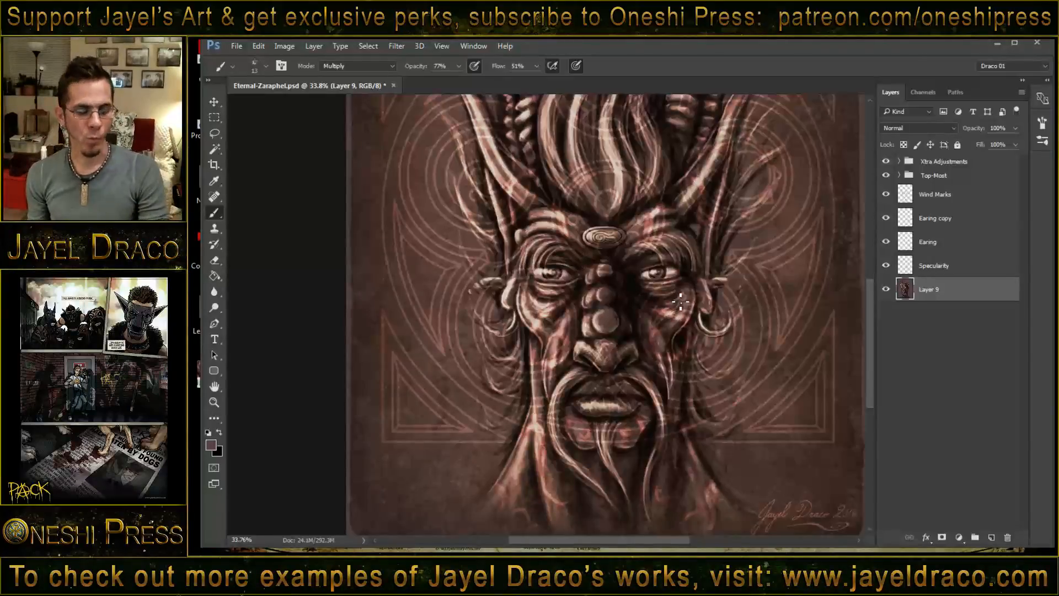
# - Examine the full composition, from the title and horns down to the shoulders, with both overlay groups shown
pyautogui.press('z')
pyautogui.moveTo(681, 301); pyautogui.dragTo(652, 312)
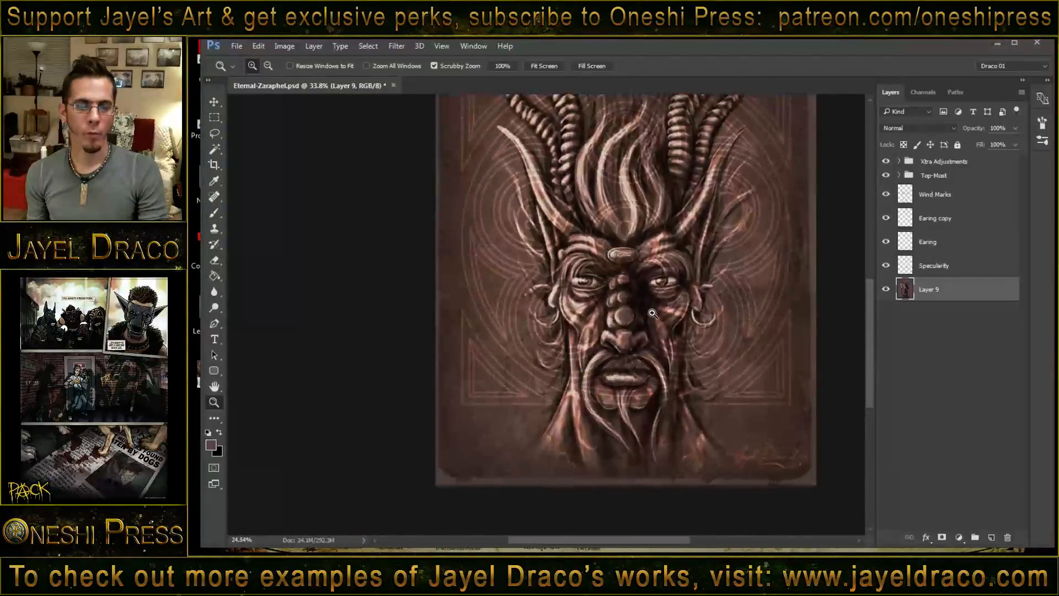
pyautogui.press('b')
pyautogui.moveTo(619, 240); pyautogui.dragTo(615, 306)
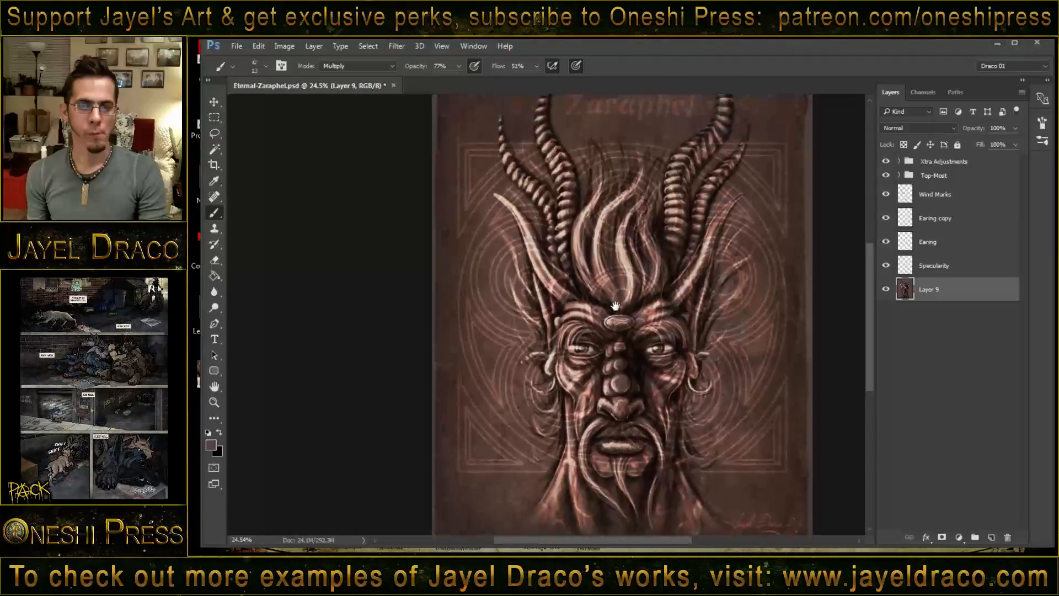
pyautogui.press('z')
pyautogui.moveTo(682, 334); pyautogui.dragTo(664, 335)
pyautogui.press('b')
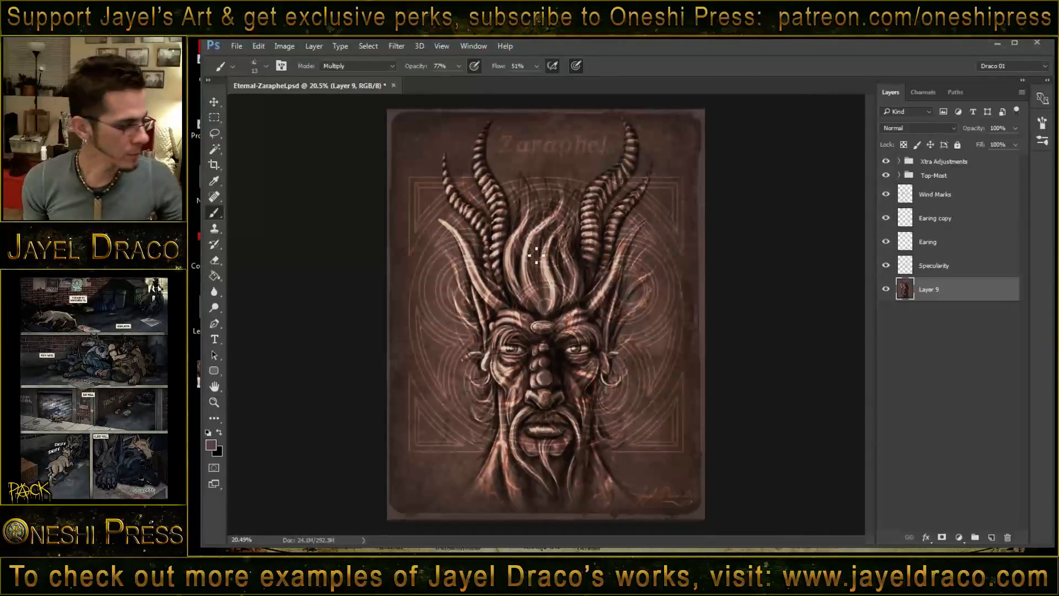
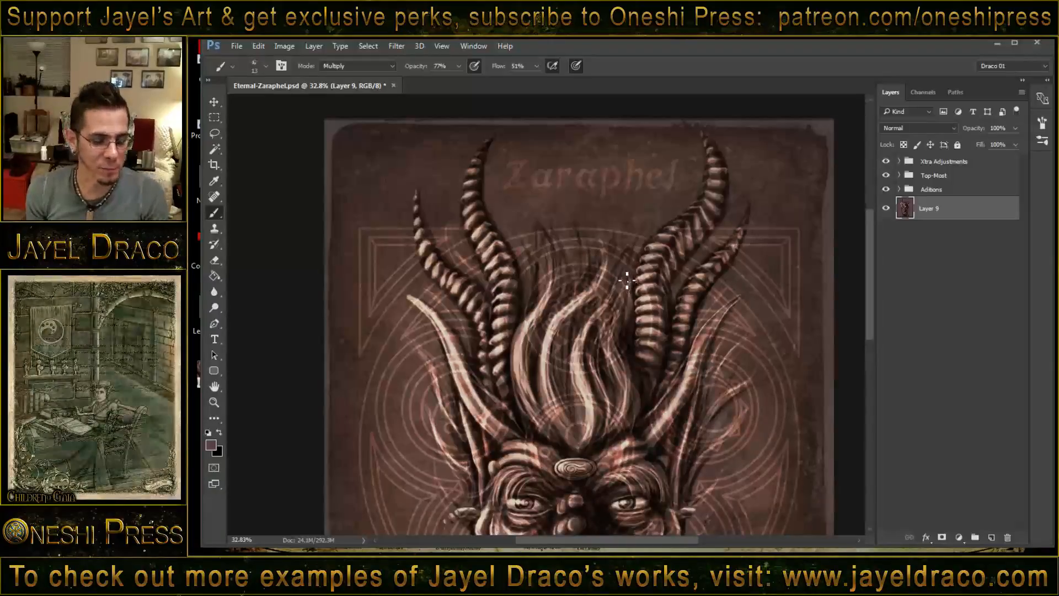
# - Examine the portrait from the horns down to the beard, and the eyes and nose bridge up close
pyautogui.press('z')
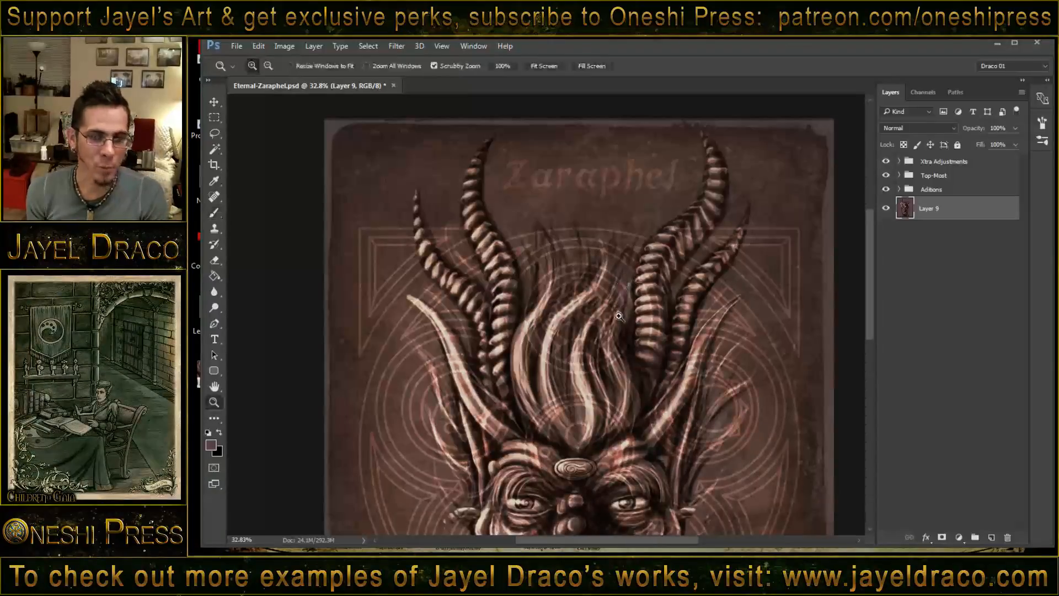
pyautogui.moveTo(621, 318); pyautogui.dragTo(605, 317)
pyautogui.press('b')
pyautogui.scroll(-5, 635, 304)
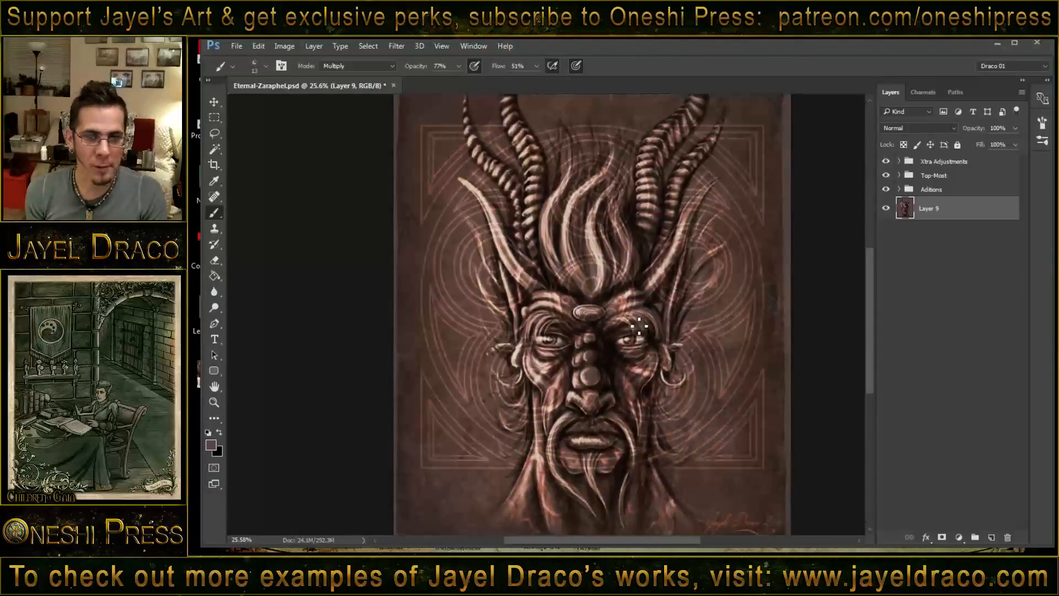
pyautogui.press('z')
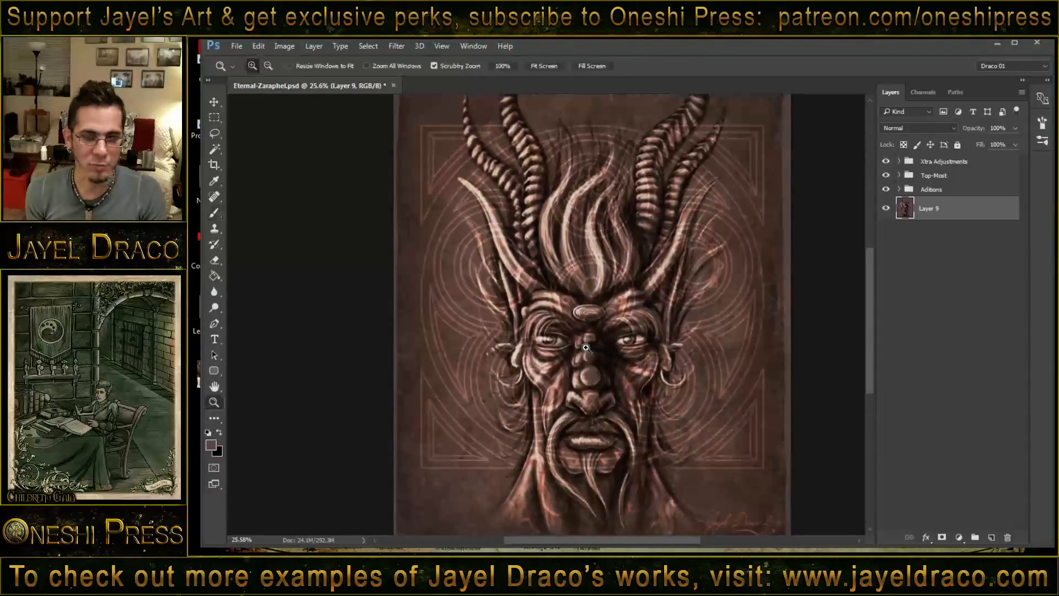
pyautogui.moveTo(607, 349); pyautogui.dragTo(648, 340)
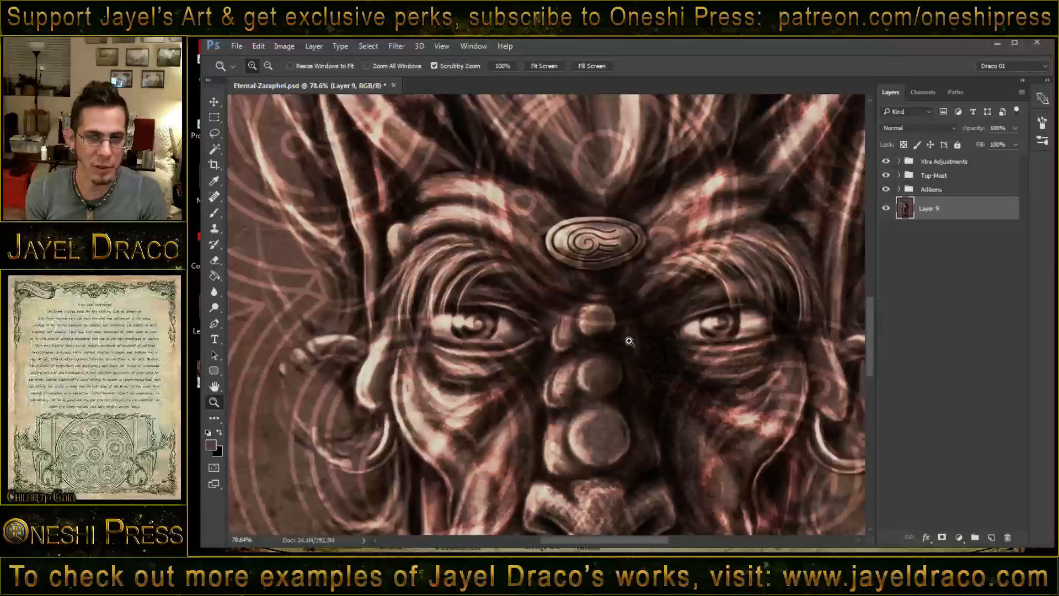
pyautogui.press('b')
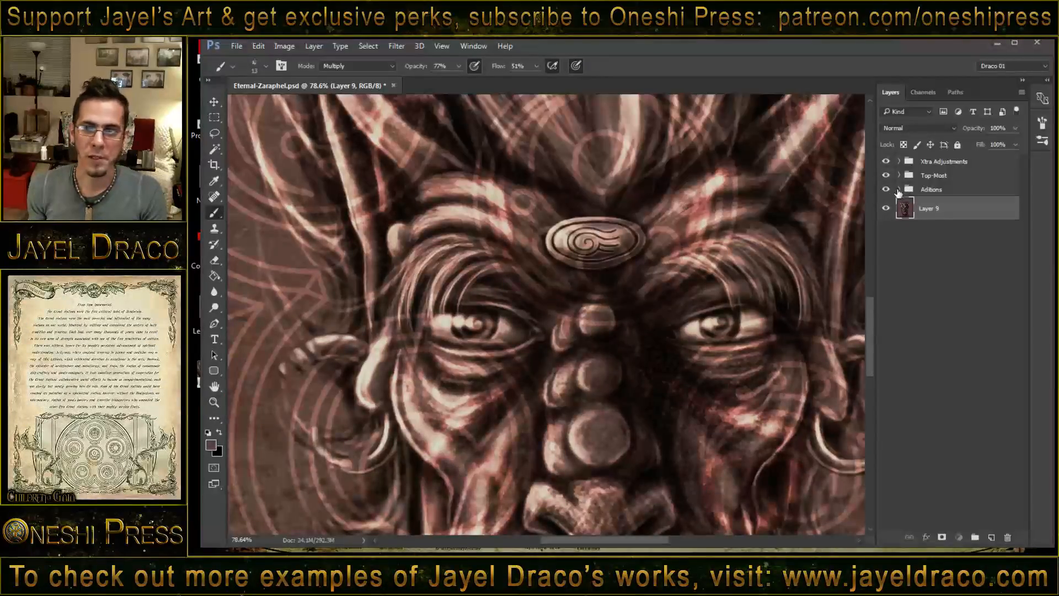
# - Expand the Aditions group and toggle the Earing and Specularity layers off and on to compare their effect around the eyes
pyautogui.click(900, 191)
pyautogui.click(886, 280)
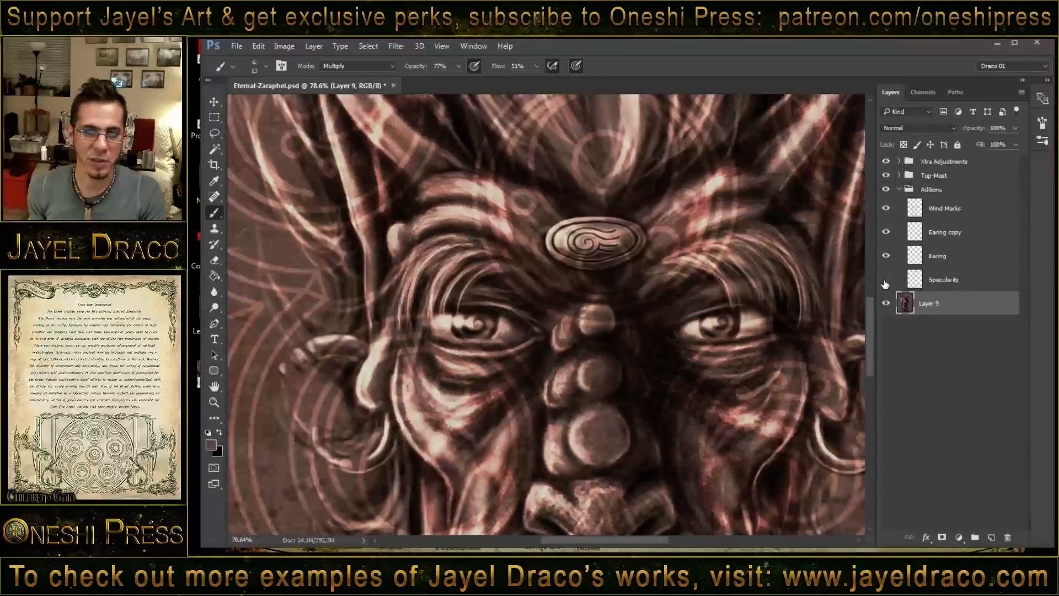
pyautogui.click(886, 258)
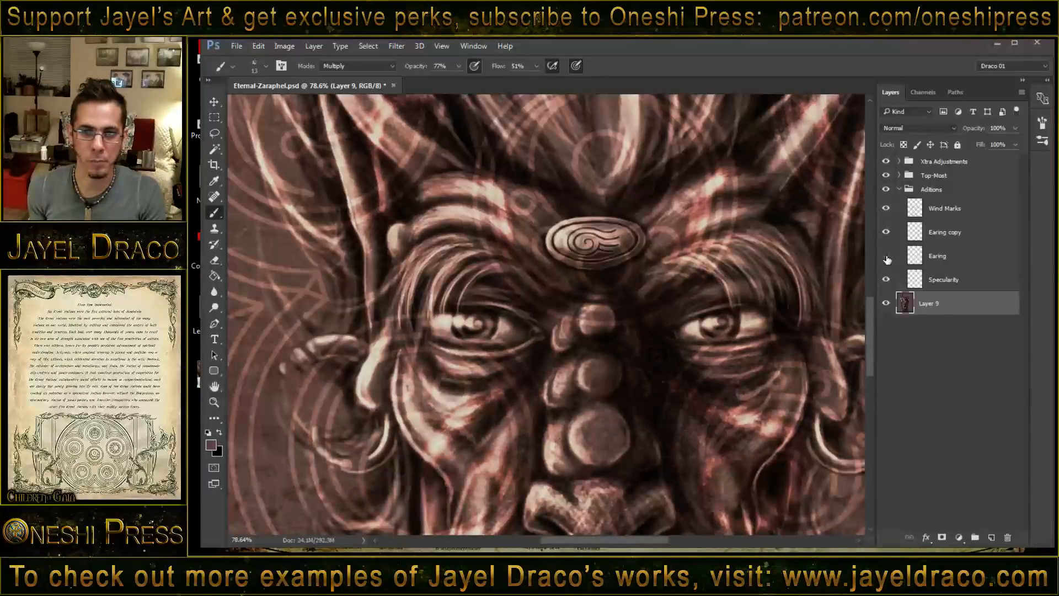
pyautogui.click(887, 258)
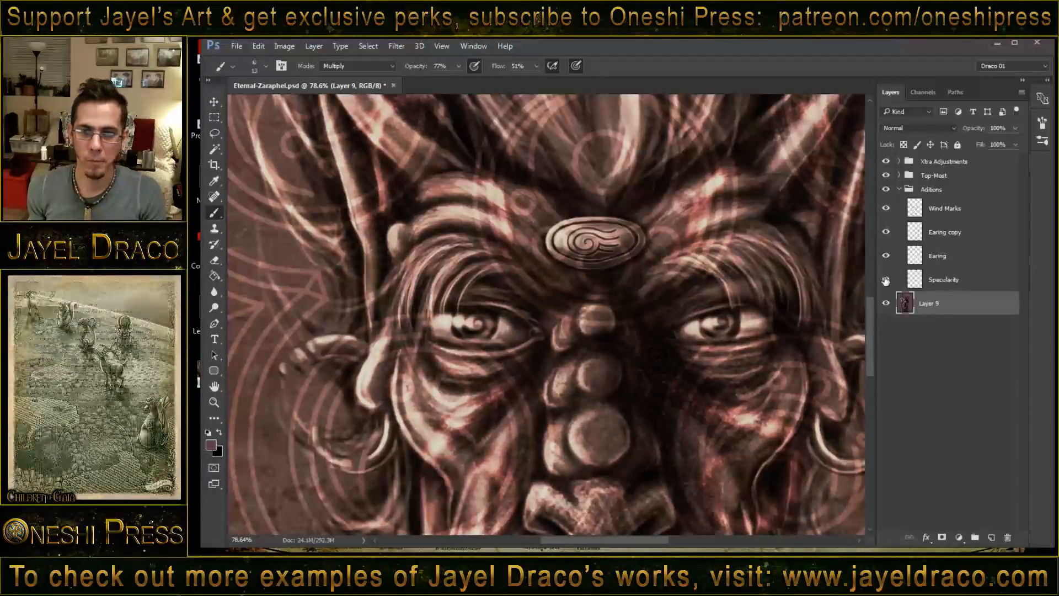
pyautogui.click(885, 280)
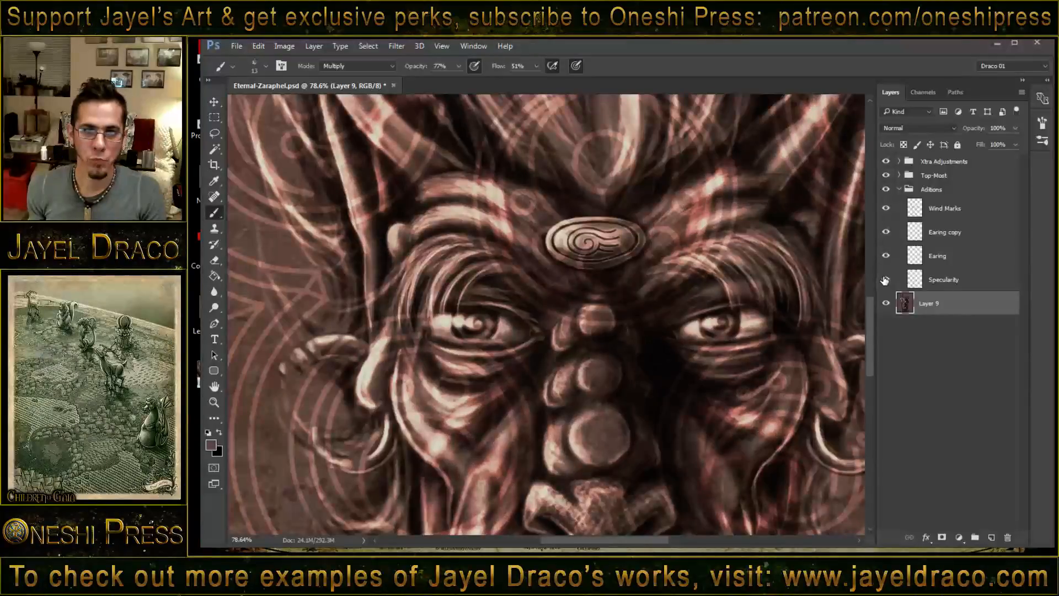
pyautogui.click(886, 280)
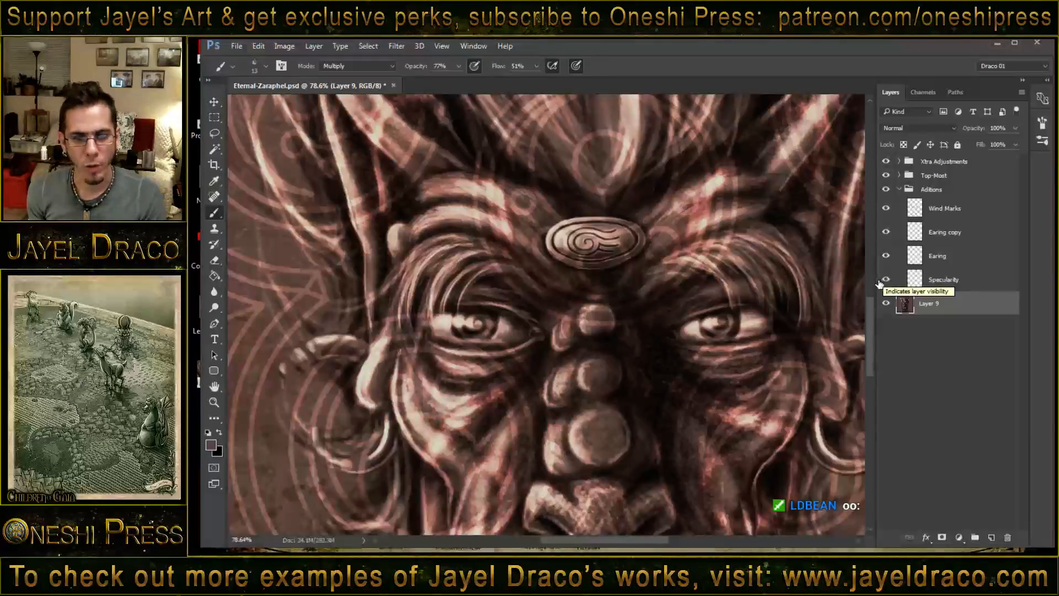
# - Toggle the Specularity layer off and on to compare its highlights over the cheeks, nose and mouth
pyautogui.moveTo(660, 350); pyautogui.dragTo(668, 259)
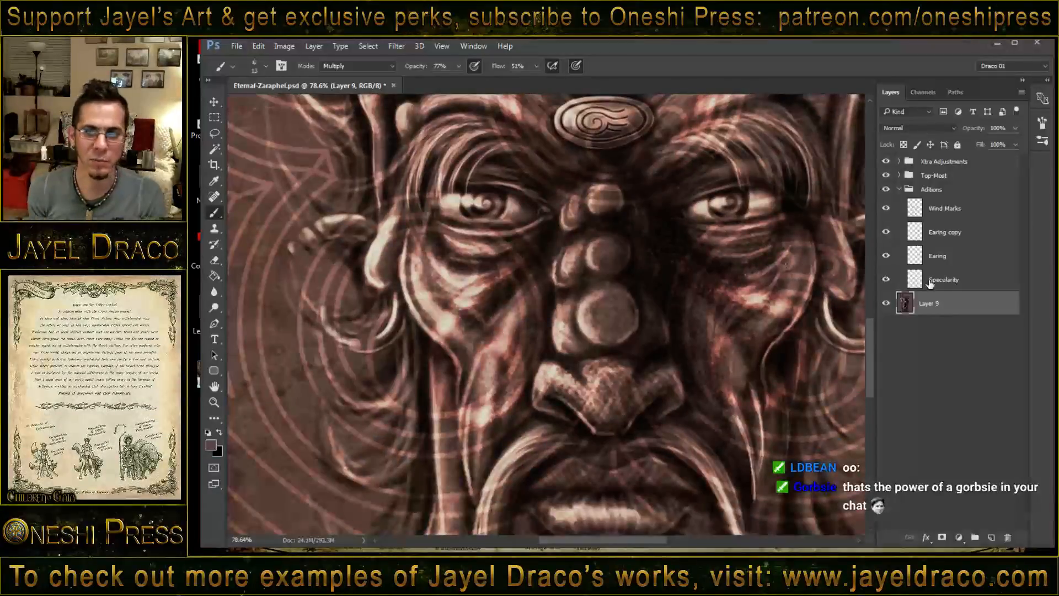
pyautogui.click(887, 280)
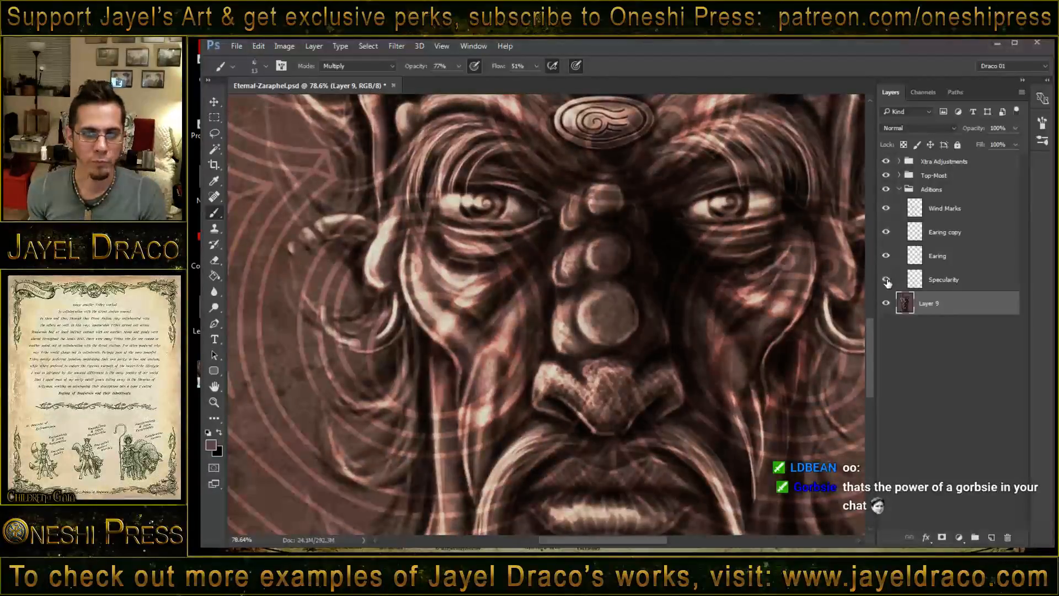
pyautogui.click(886, 280)
pyautogui.click(886, 279)
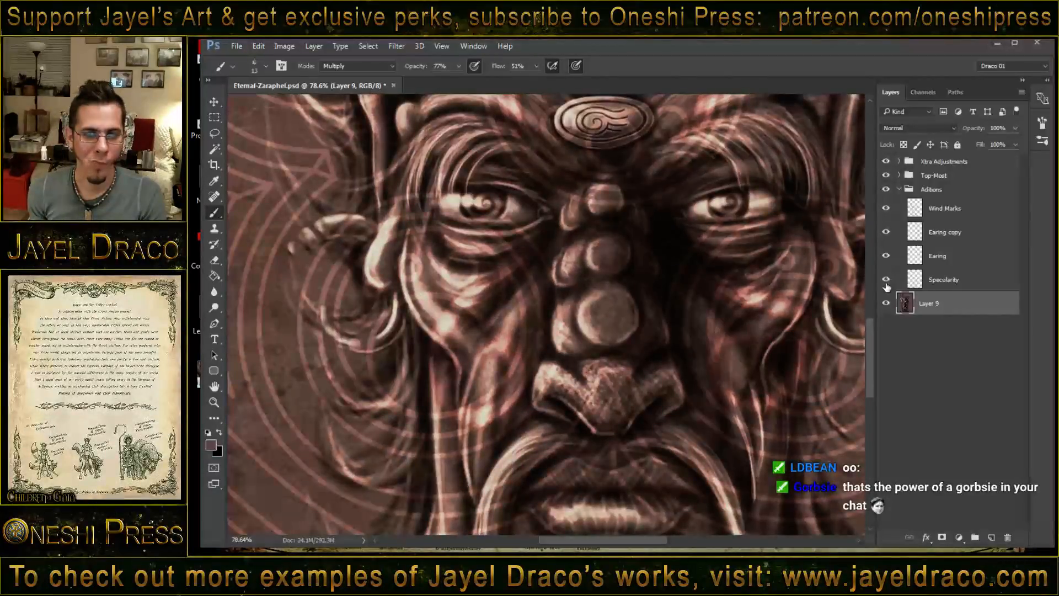
pyautogui.click(886, 280)
# - Examine the nose, mouth and beard highlights, the whole face, and the full framed composition
pyautogui.moveTo(555, 377); pyautogui.dragTo(565, 265)
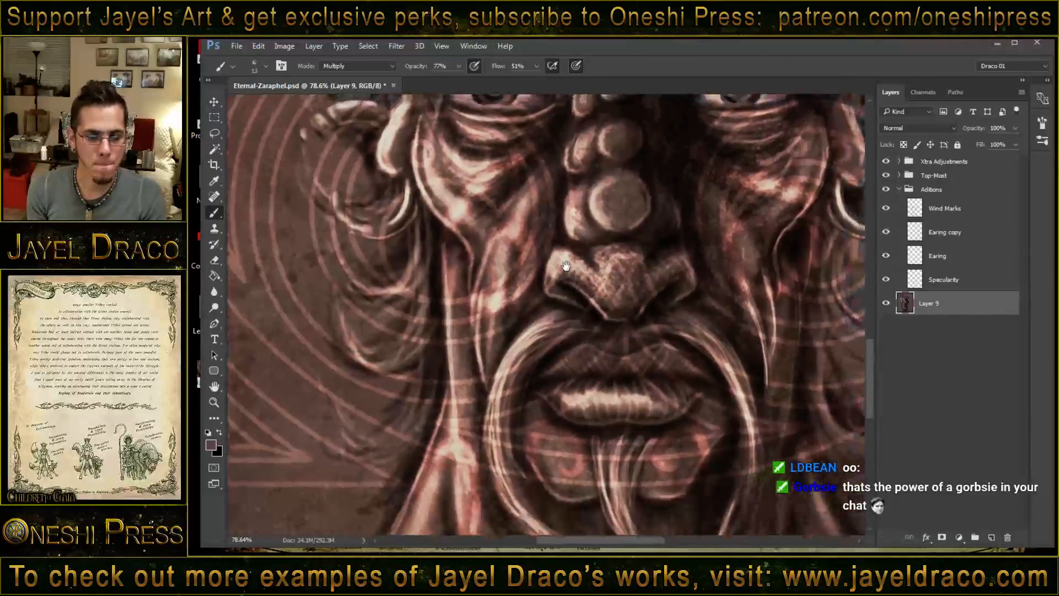
pyautogui.press('z')
pyautogui.moveTo(699, 300)
pyautogui.mouseDown()
pyautogui.moveTo(679, 298)
pyautogui.moveTo(644, 369)
pyautogui.mouseUp()
pyautogui.press('b')
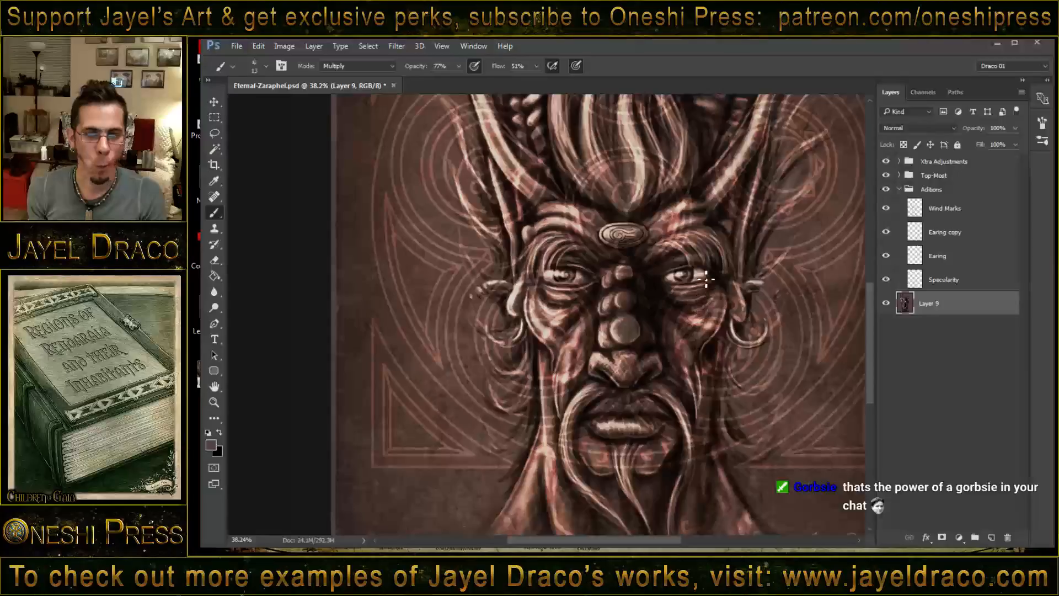
pyautogui.press('z')
pyautogui.moveTo(662, 248)
pyautogui.mouseDown()
pyautogui.moveTo(651, 218)
pyautogui.moveTo(646, 308)
pyautogui.moveTo(639, 292)
pyautogui.moveTo(660, 287)
pyautogui.mouseUp()
pyautogui.press('b')
pyautogui.press('z')
pyautogui.press('b')
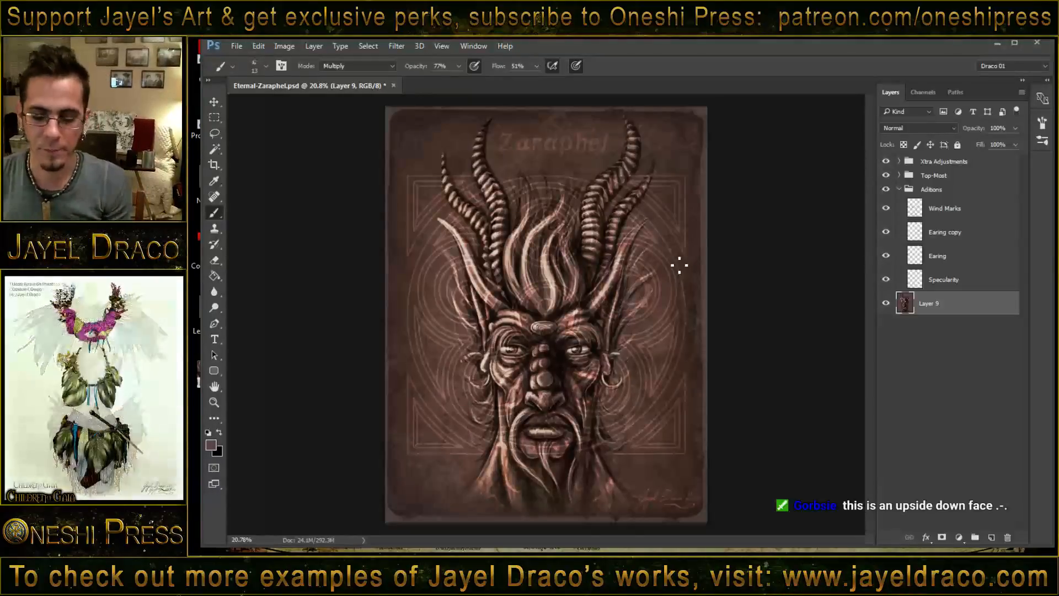
pyautogui.press('Delete')
pyautogui.press('Delete')
pyautogui.press('Delete')
pyautogui.press('Delete')
pyautogui.press('Delete')
pyautogui.press('Delete')
pyautogui.press('Delete')
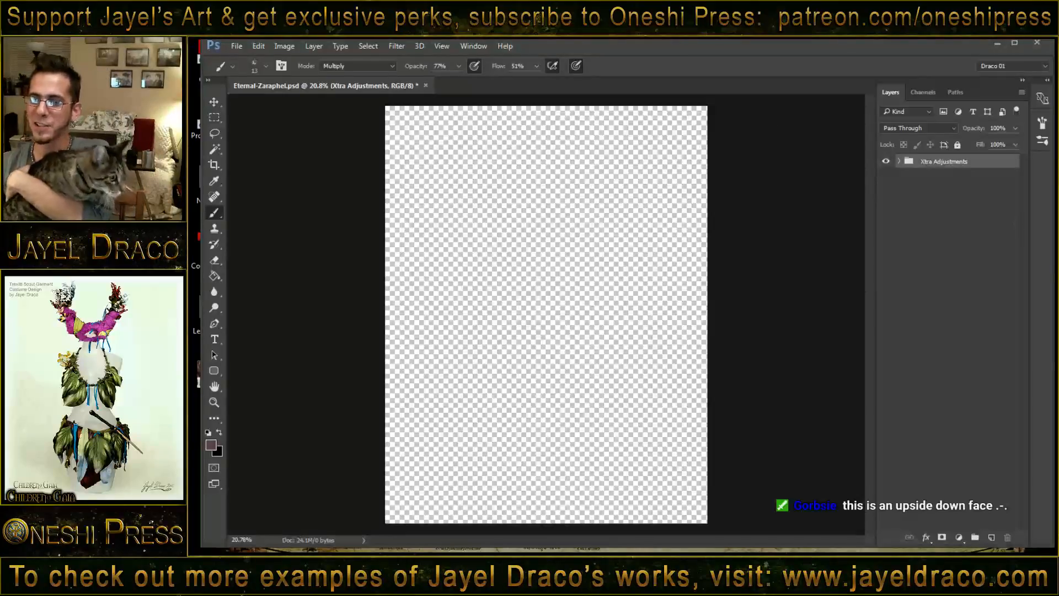
# - Undo the layer and group deletions, and make the Top-Most and Xtra Adjustments groups visible
pyautogui.hotkey('ctrl', 'alt', 'z')
pyautogui.hotkey('ctrl', 'alt', 'z')
pyautogui.hotkey('ctrl', 'alt', 'z')
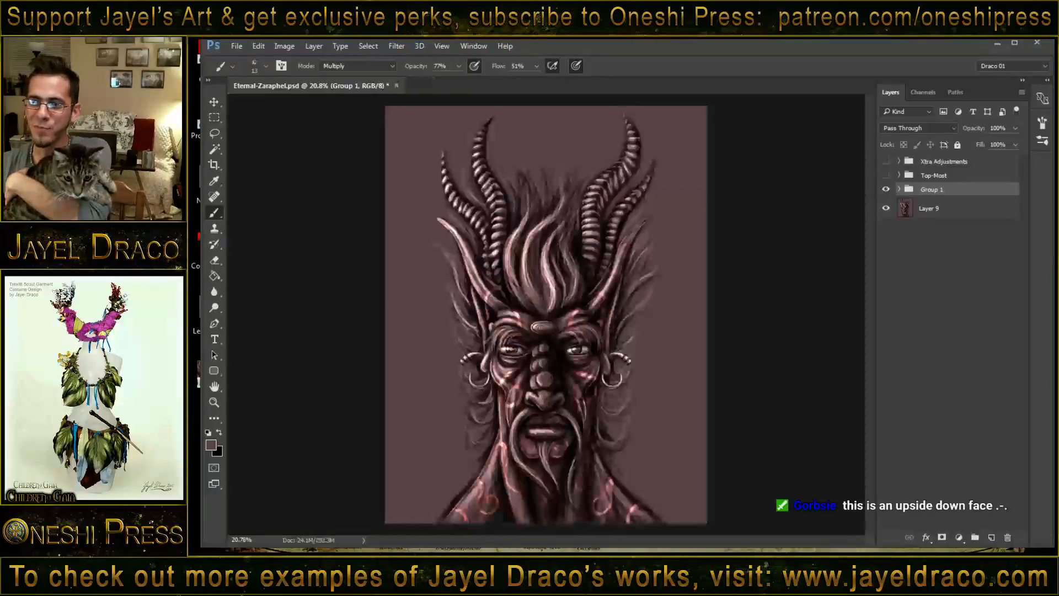
pyautogui.hotkey('ctrl', 'alt', 'z')
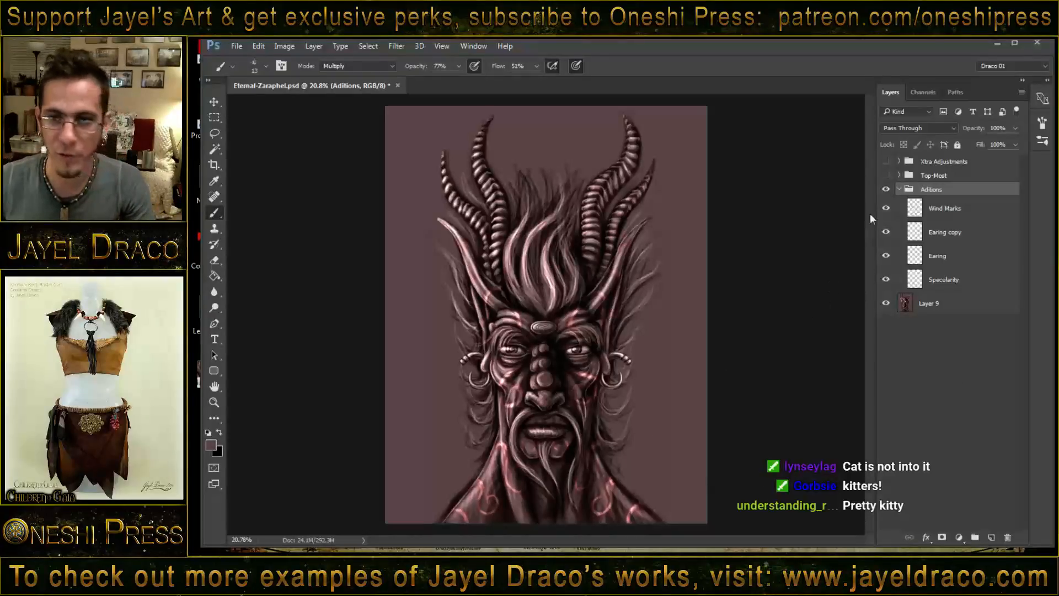
pyautogui.moveTo(884, 175); pyautogui.dragTo(885, 161)
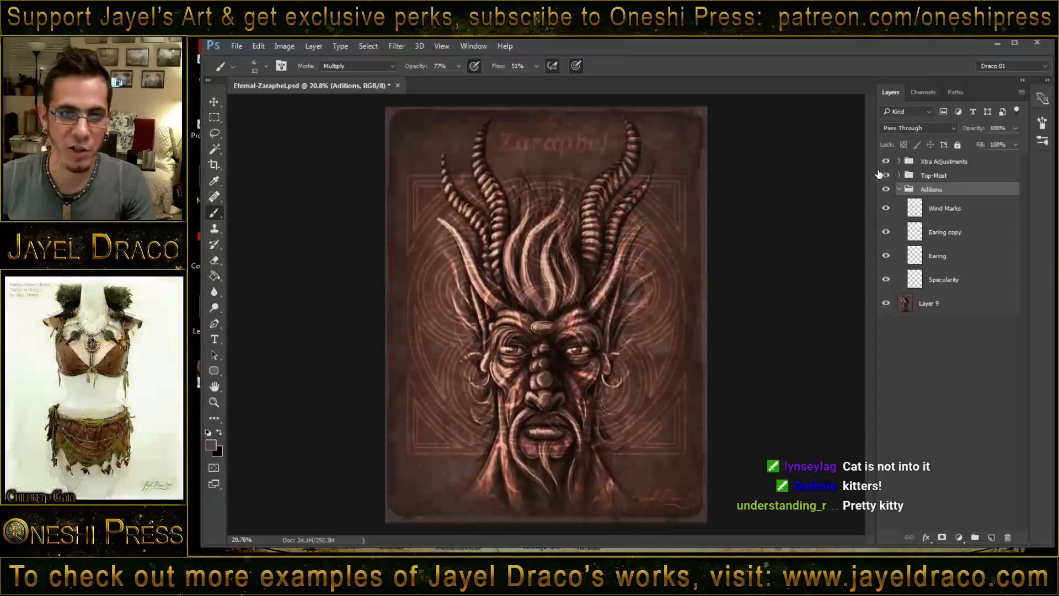